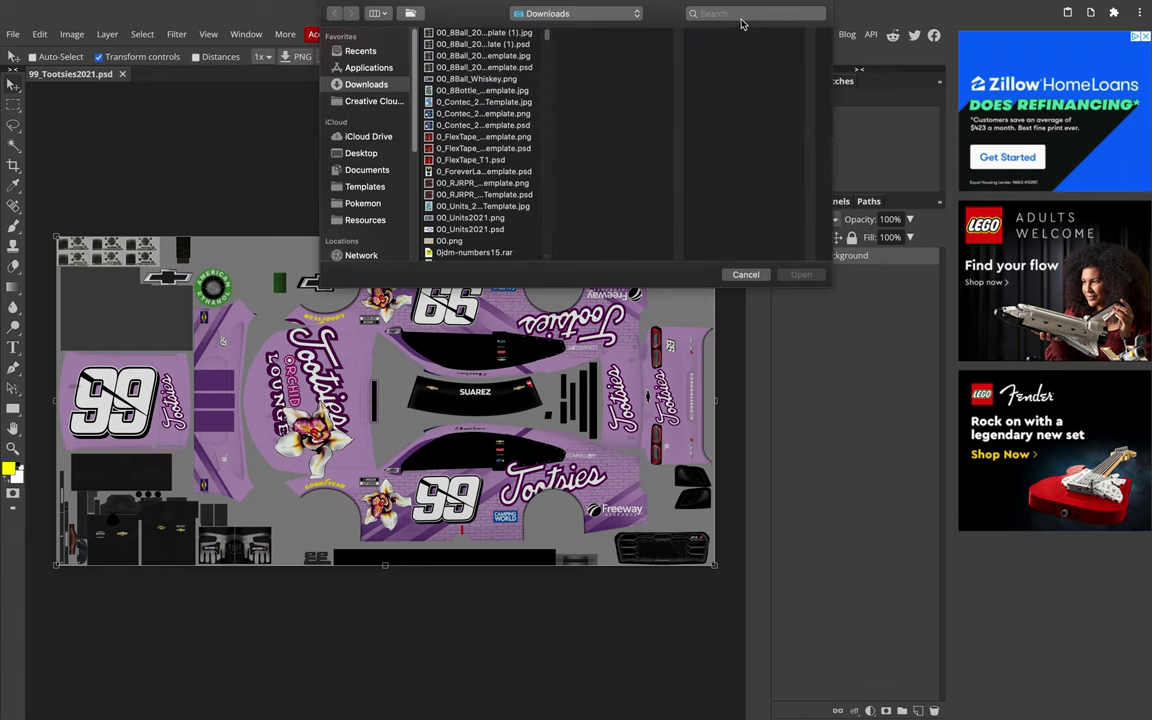
# Step: Search the Mac for chevyc.psd and open the ChevyC.psd template
pyautogui.write('chevy')
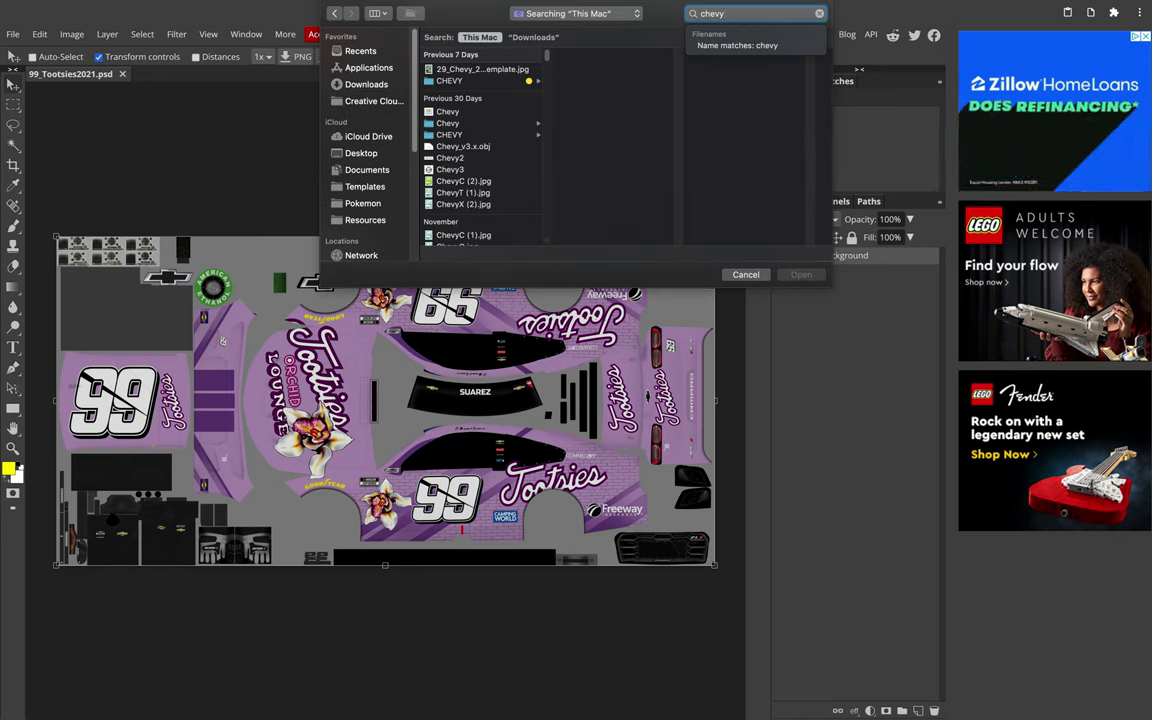
pyautogui.write('c')
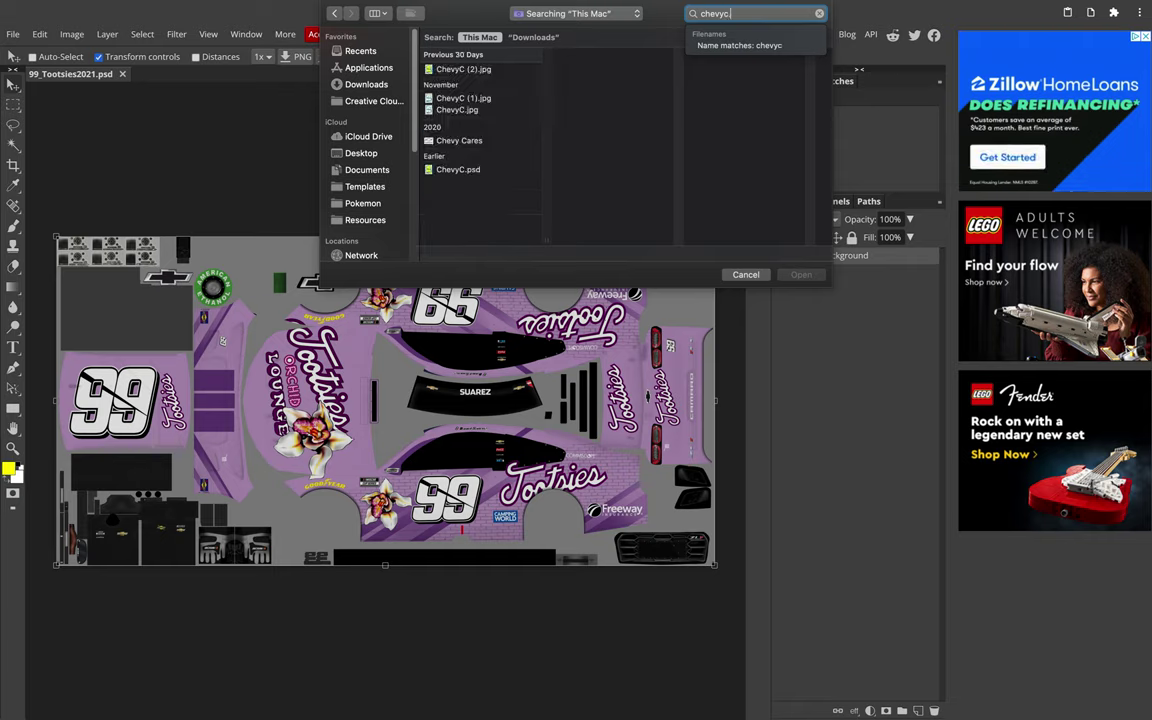
pyautogui.write('.psd')
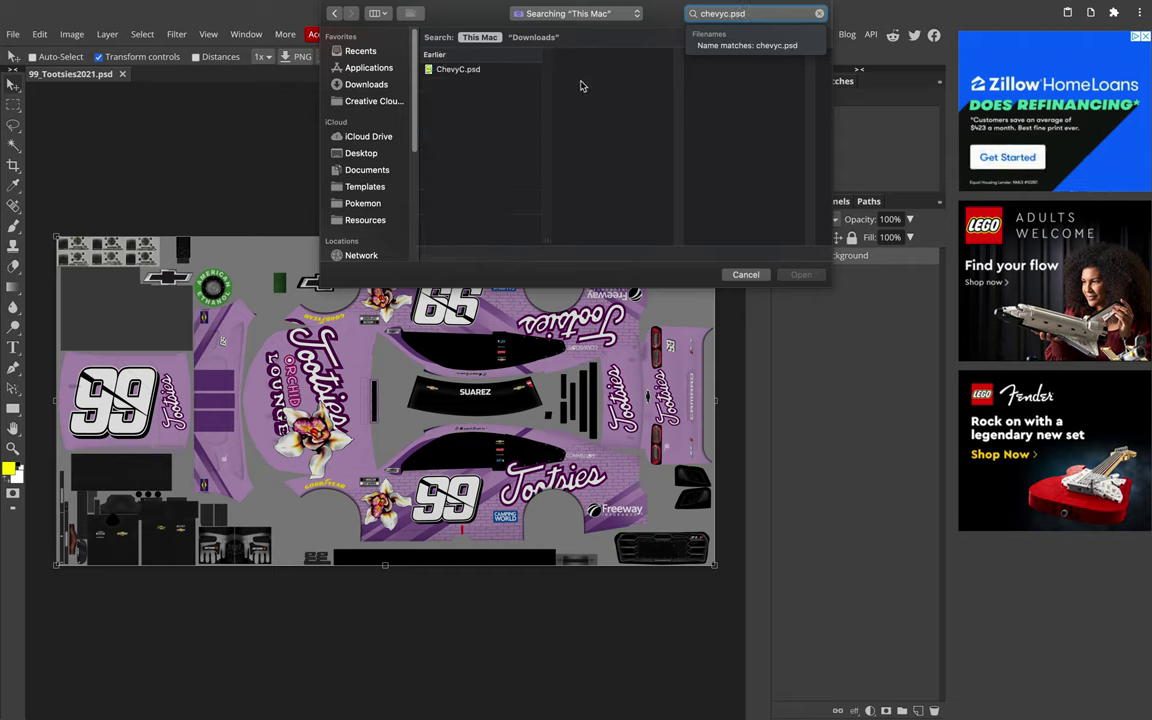
pyautogui.click(490, 70)
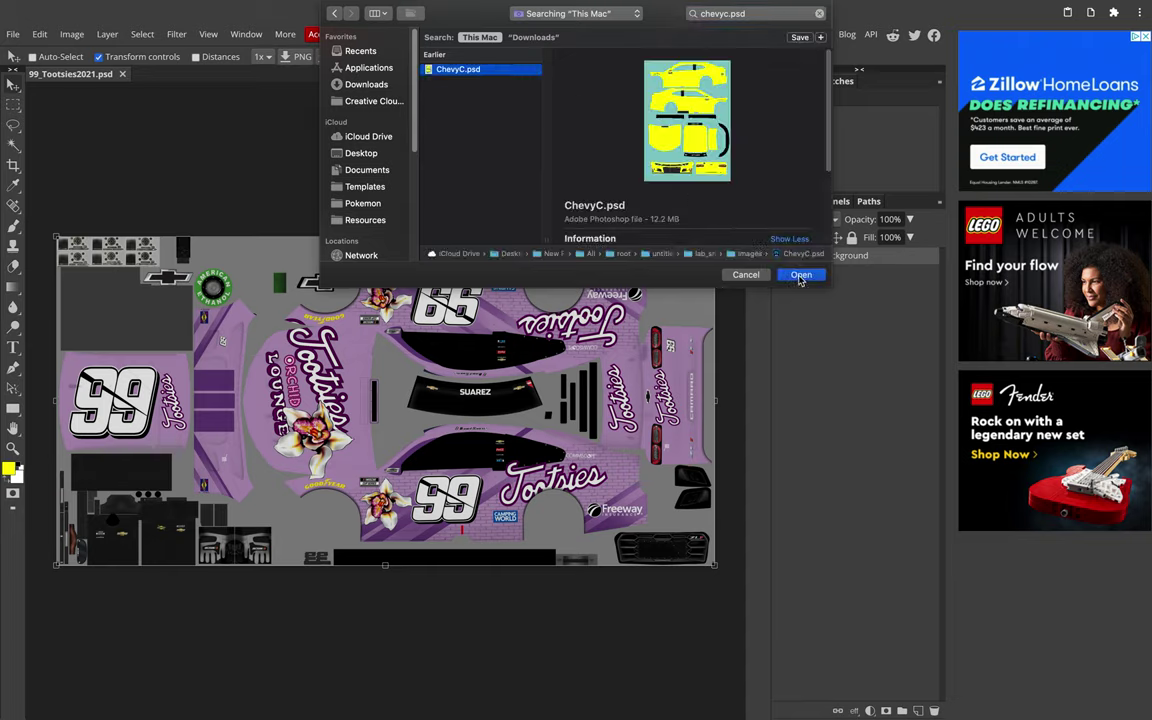
pyautogui.click(798, 275)
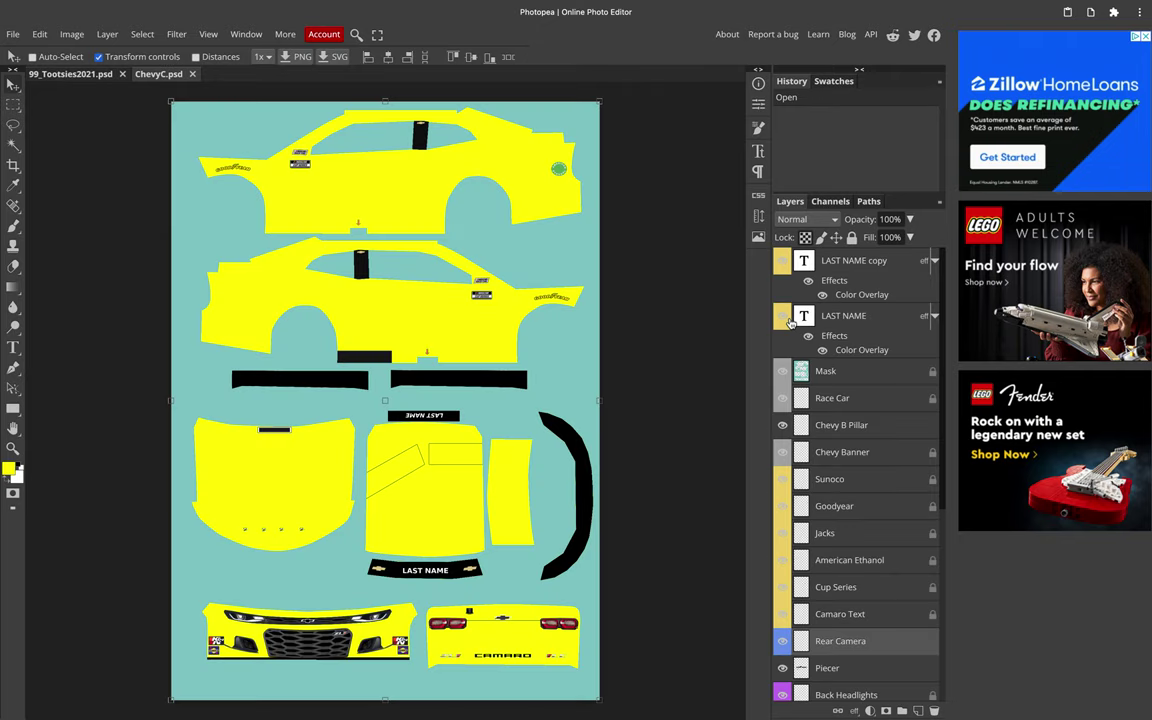
# Step: Sample the body's light purple in 99_Tootsies2021.psd and fill the Base layer of ChevyC.psd with it using the Paint Bucket
pyautogui.click(94, 75)
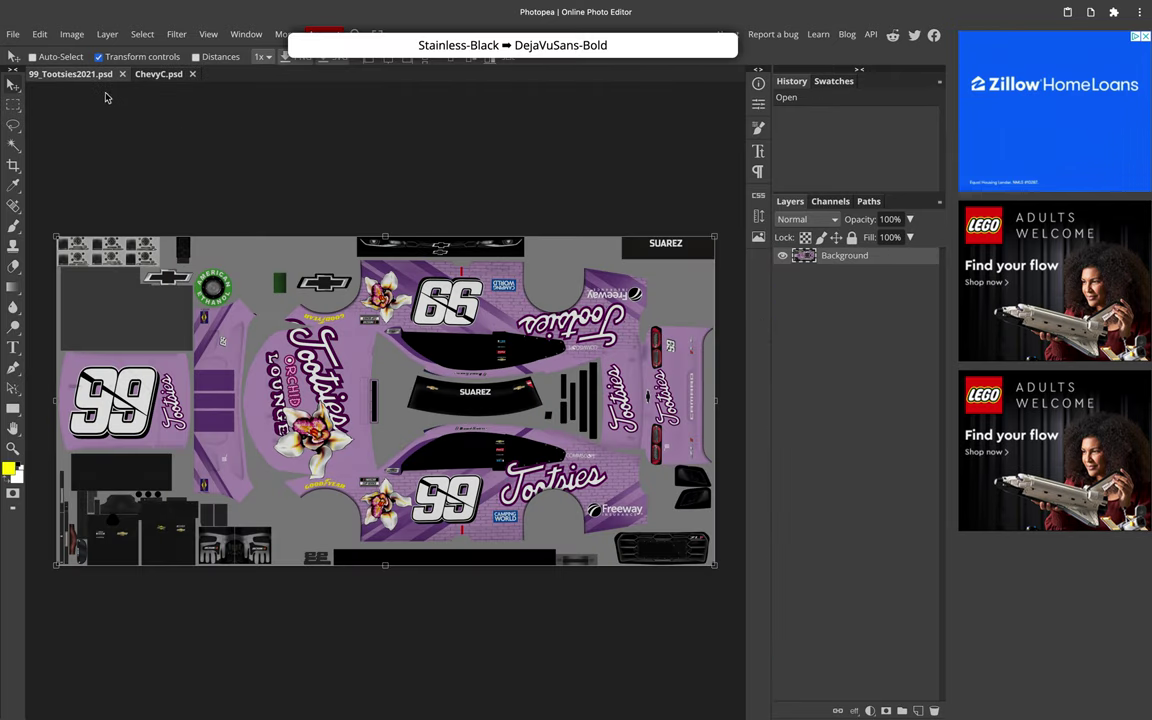
pyautogui.press('i')
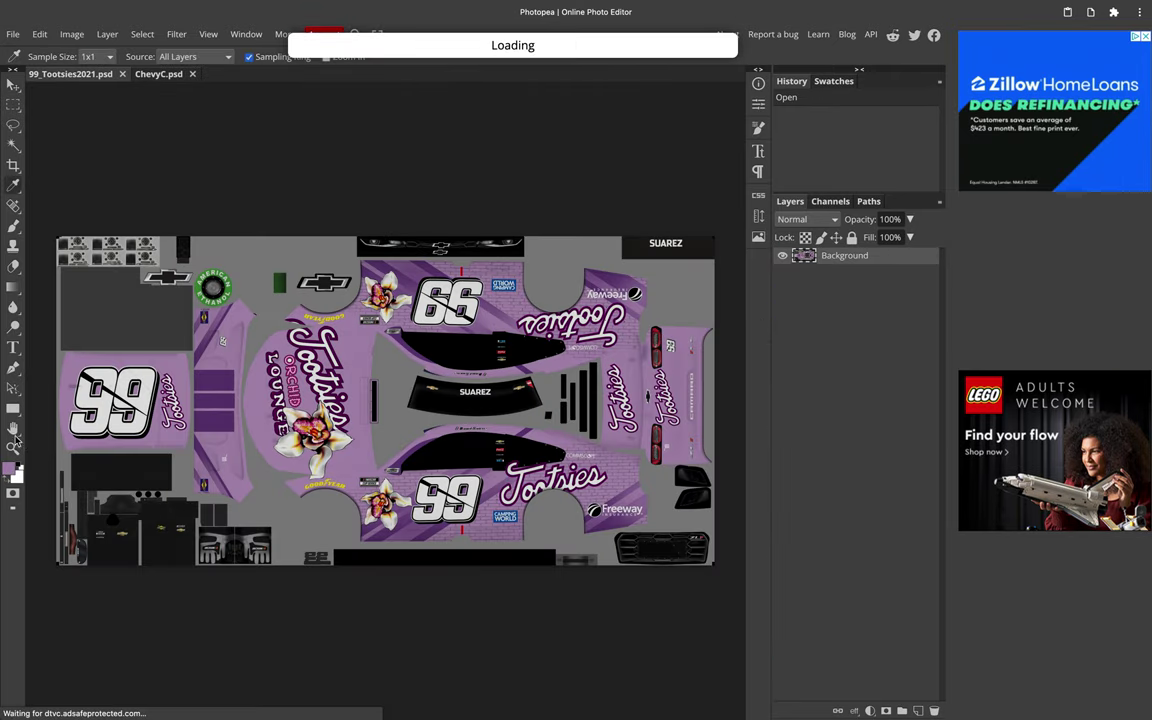
pyautogui.click(140, 73)
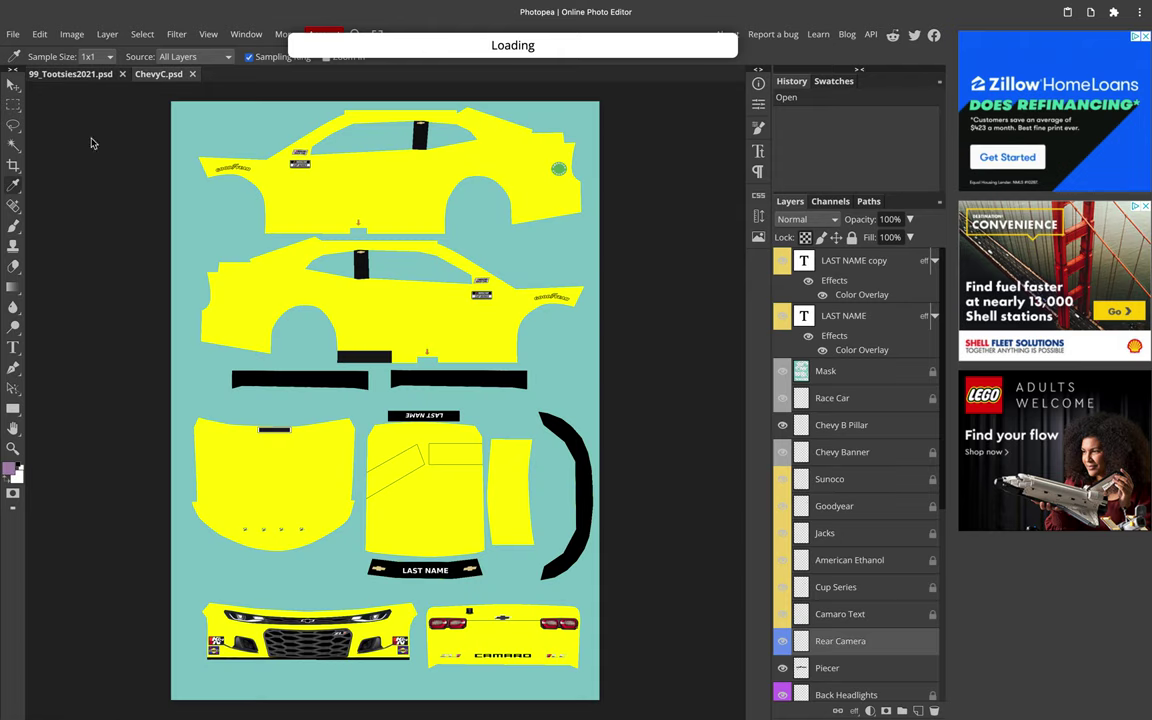
pyautogui.click(9, 289)
pyautogui.click(44, 277)
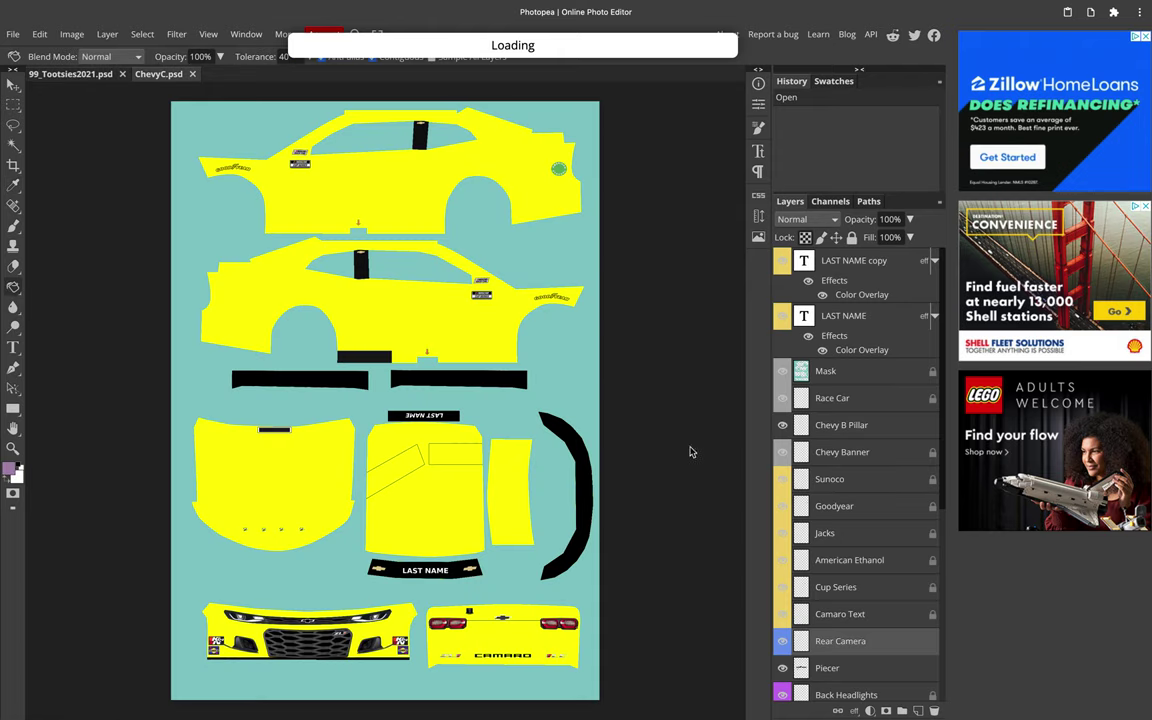
pyautogui.scroll(-4, 832, 487)
pyautogui.keyDown('ctrl'); pyautogui.click(427, 500); pyautogui.keyUp('ctrl')
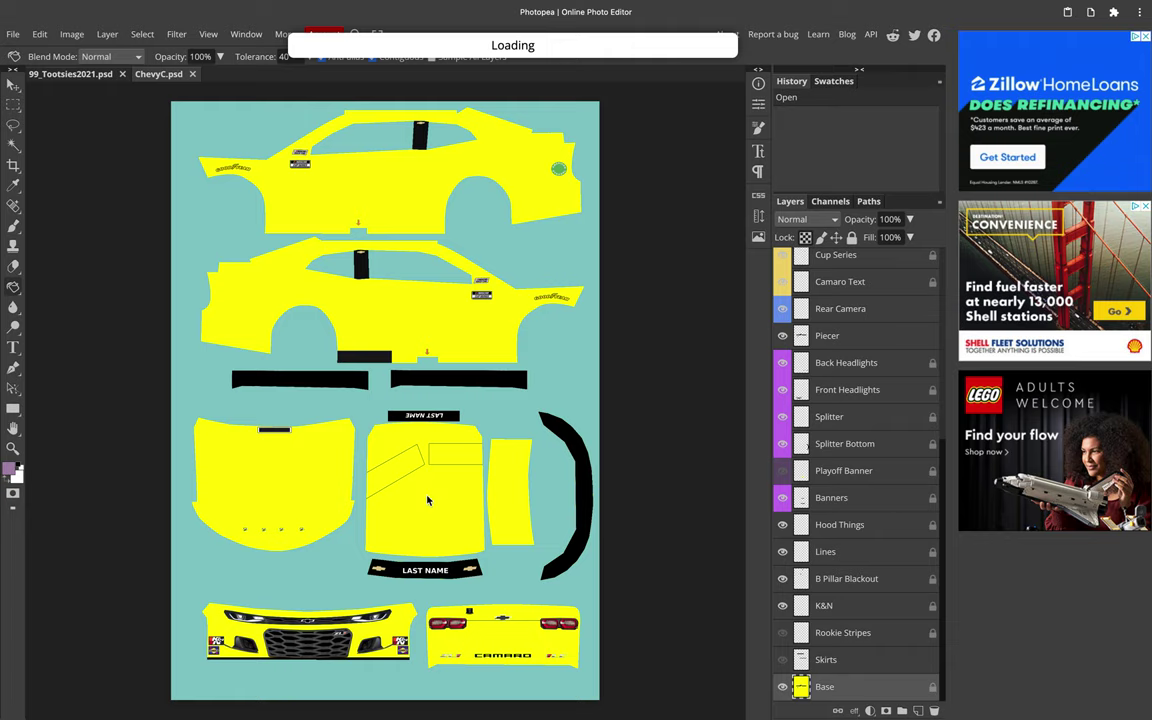
pyautogui.click(418, 488)
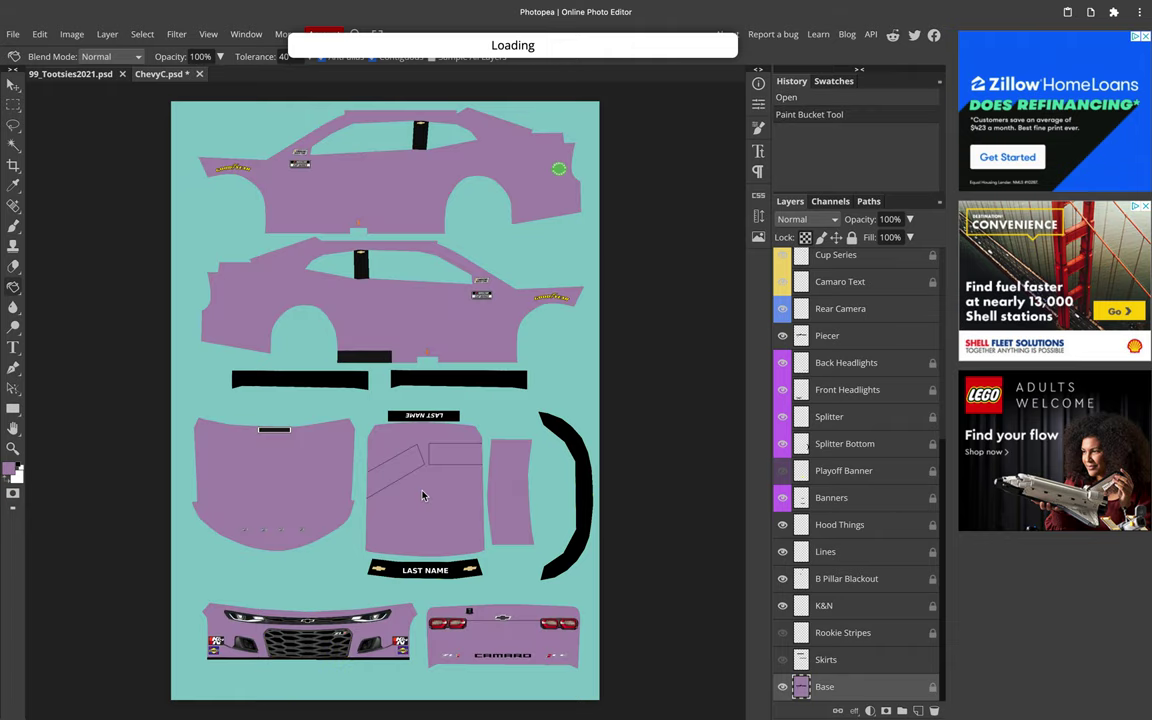
# Step: Return to 99_Tootsies2021.psd and set the foreground colour to the brighter purple c085cb
pyautogui.click(103, 75)
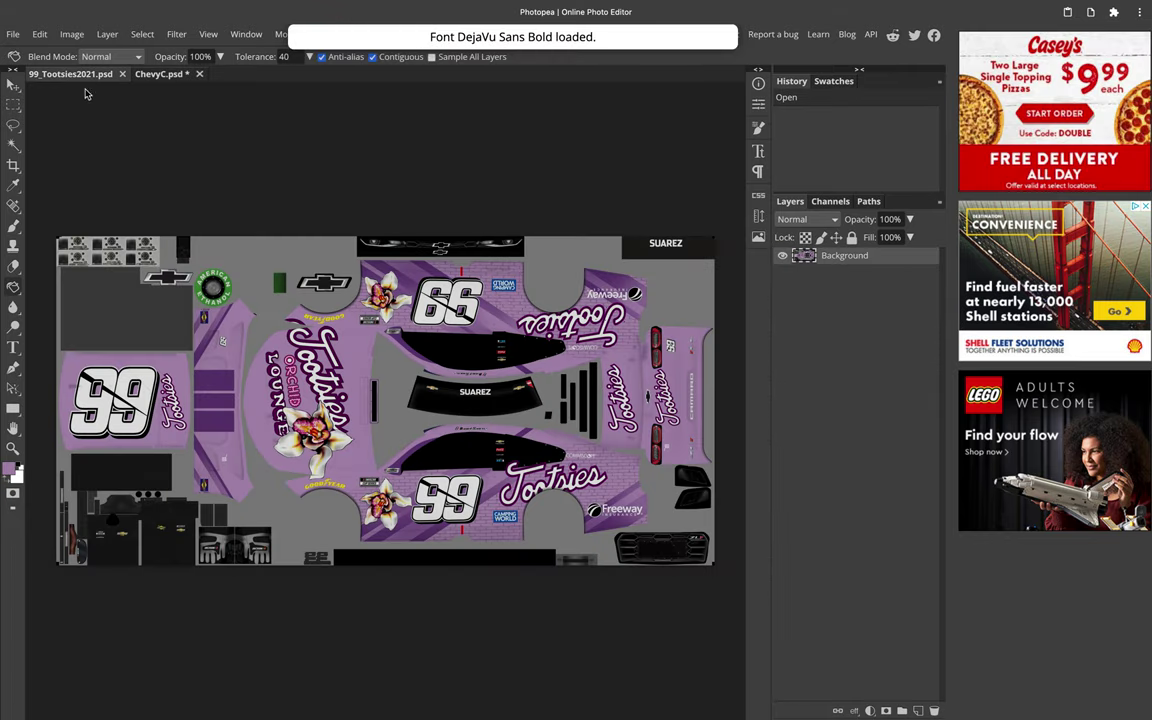
pyautogui.click(10, 467)
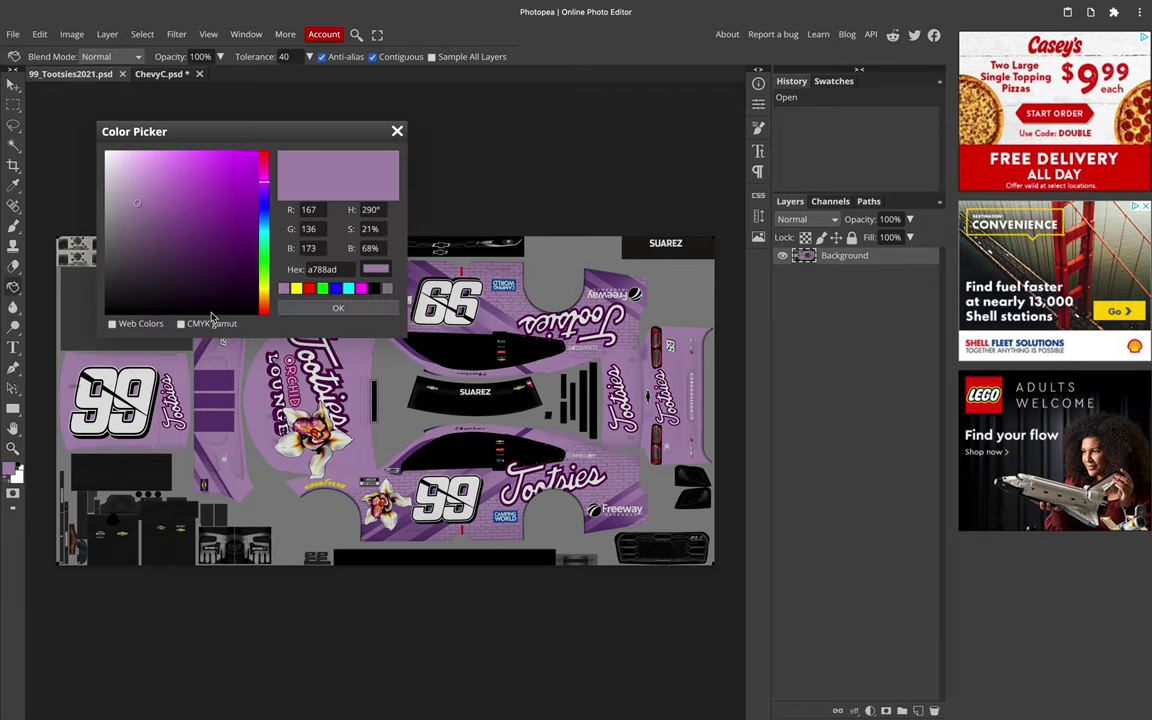
pyautogui.click(139, 195)
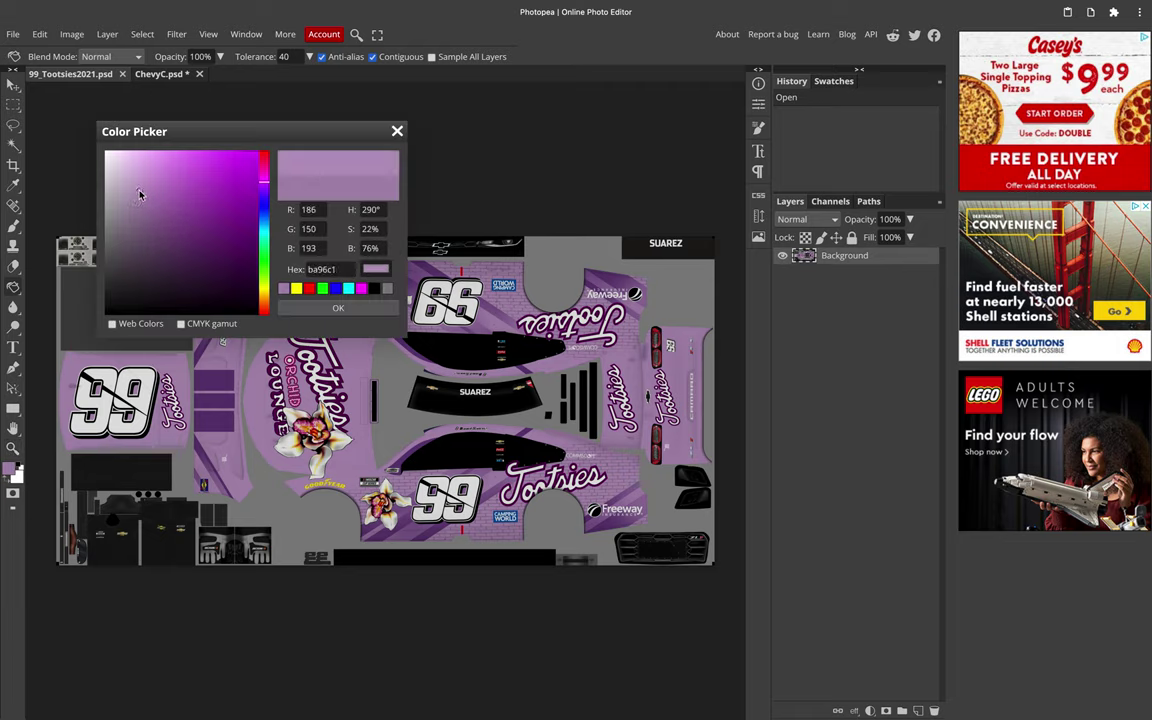
pyautogui.moveTo(139, 195); pyautogui.dragTo(177, 190)
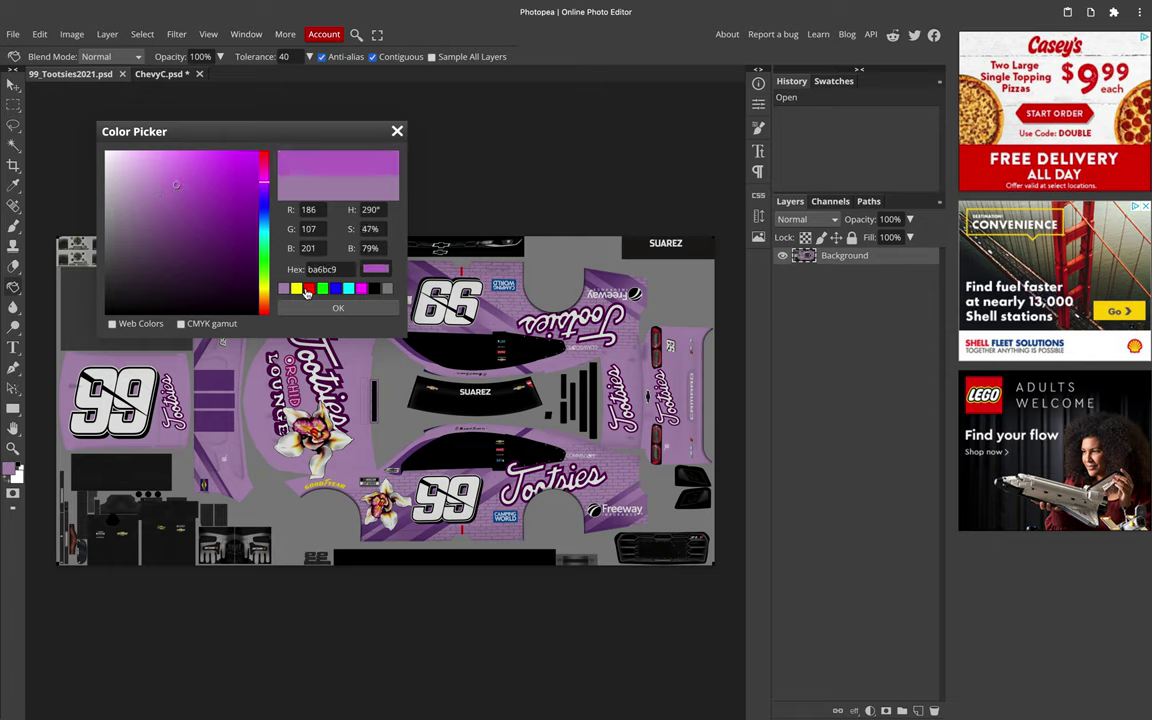
pyautogui.click(157, 186)
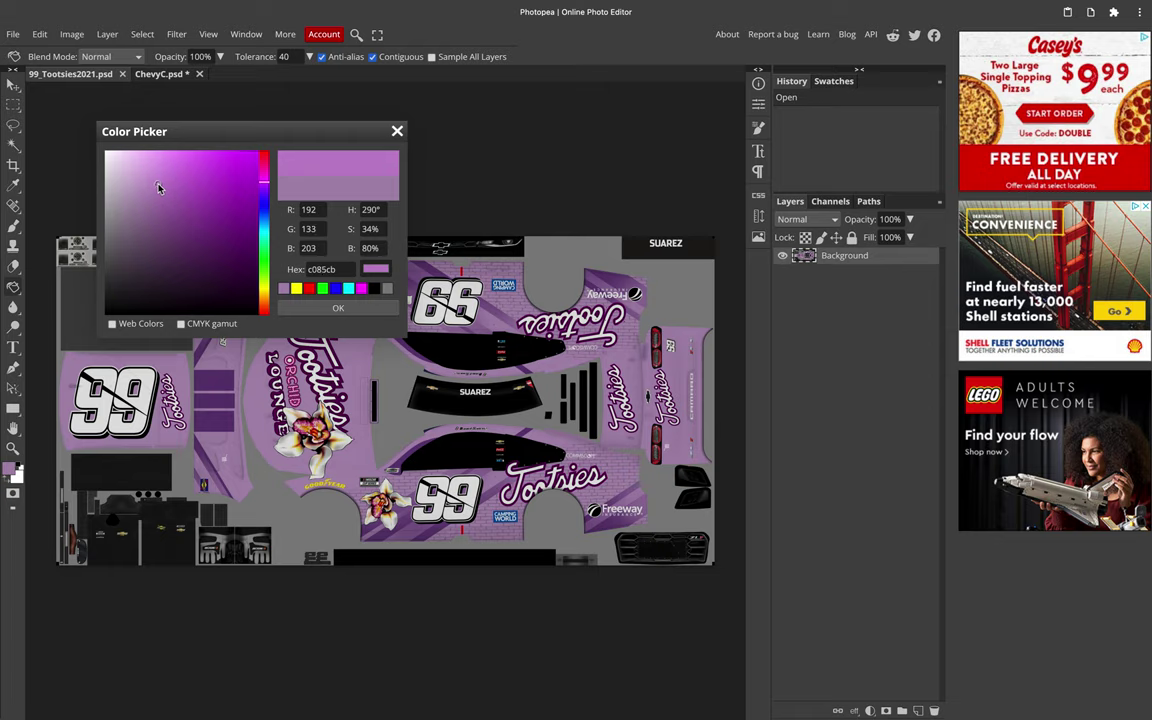
pyautogui.click(312, 308)
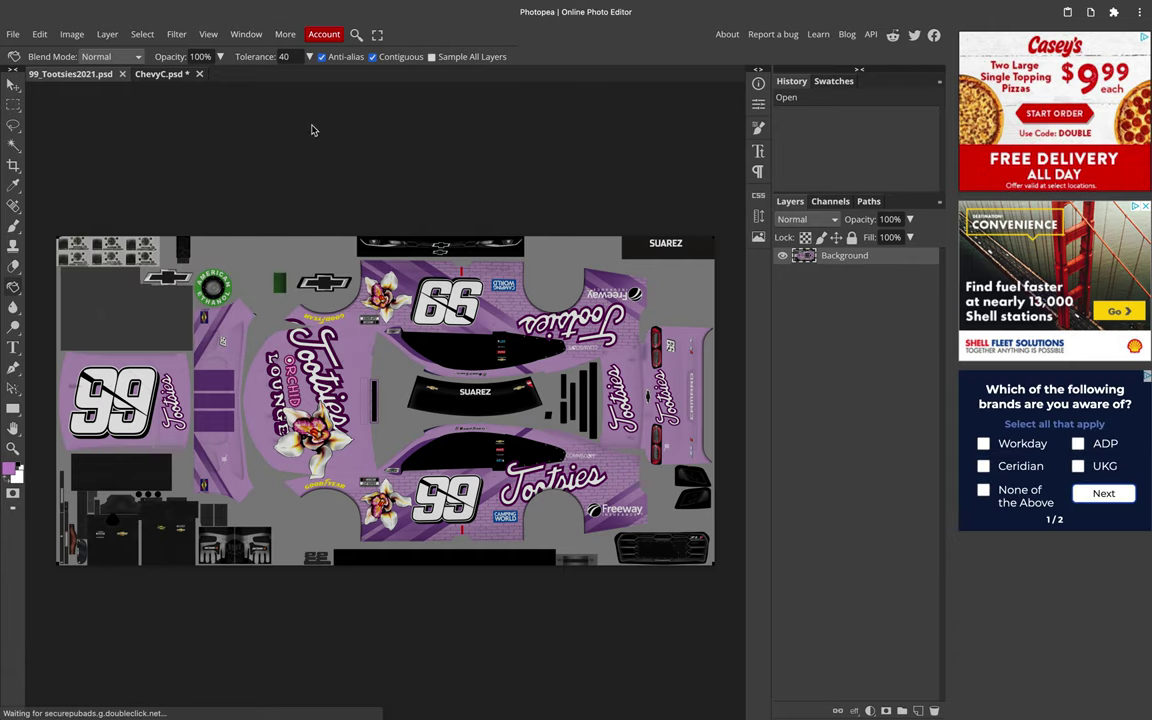
# Step: Turn off contiguous filling, set the tolerance to 22, lock transparent pixels, and fill the car's light purple base with the Paint Bucket
pyautogui.click(372, 57)
pyautogui.doubleClick(284, 57)
pyautogui.write('22')
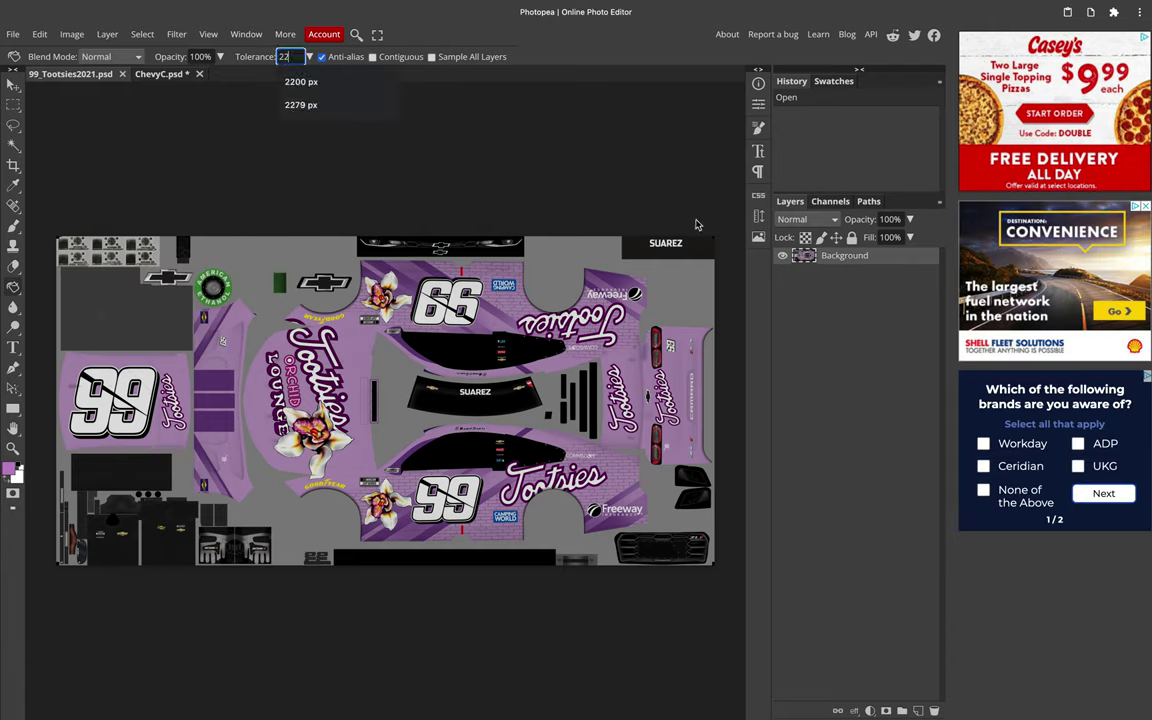
pyautogui.click(805, 238)
pyautogui.click(556, 369)
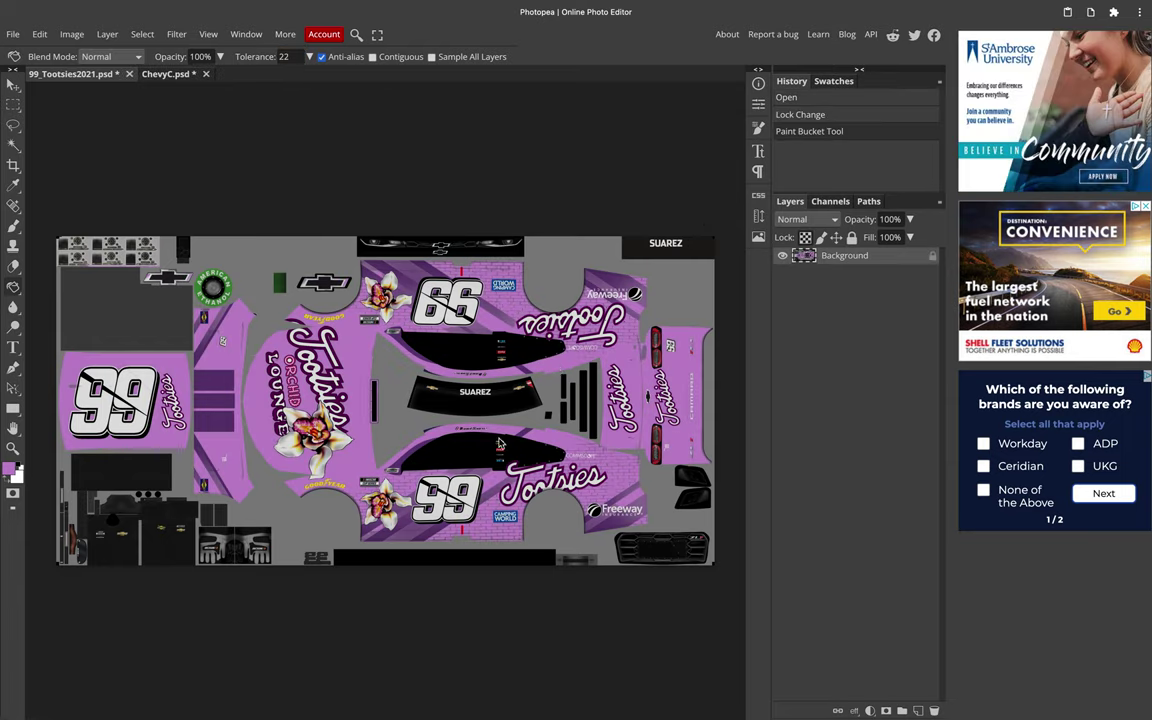
# Step: Try a non-contiguous fill of the purple area below the Freeway Insurance logo at tolerances 22 and 19, undoing each attempt
pyautogui.scroll(1, 491, 452)
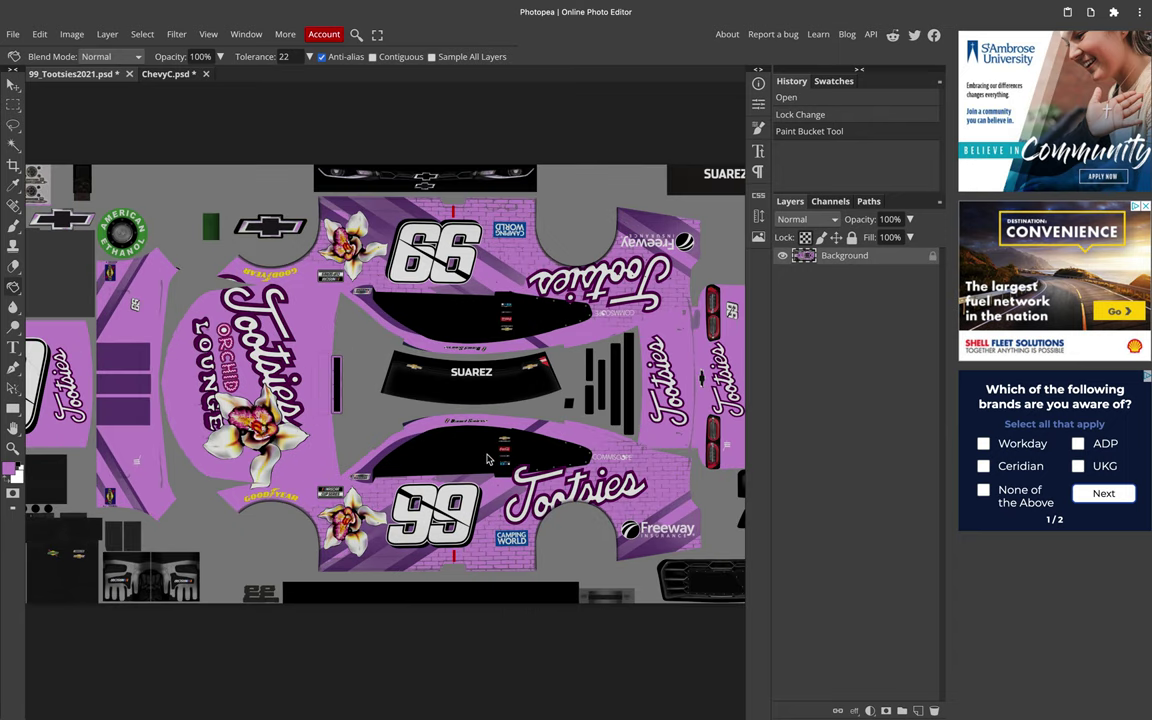
pyautogui.click(626, 553)
pyautogui.hotkey('ctrl', 'z')
pyautogui.click(280, 57)
pyautogui.write('1')
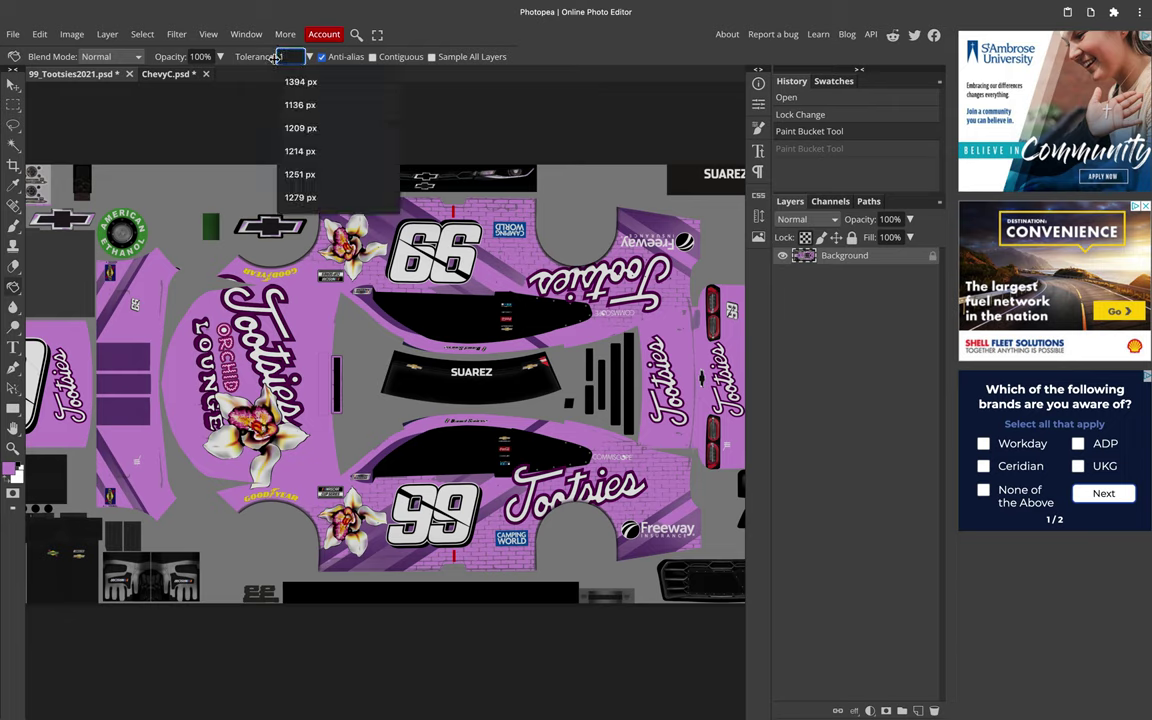
pyautogui.write('5')
pyautogui.press('Return')
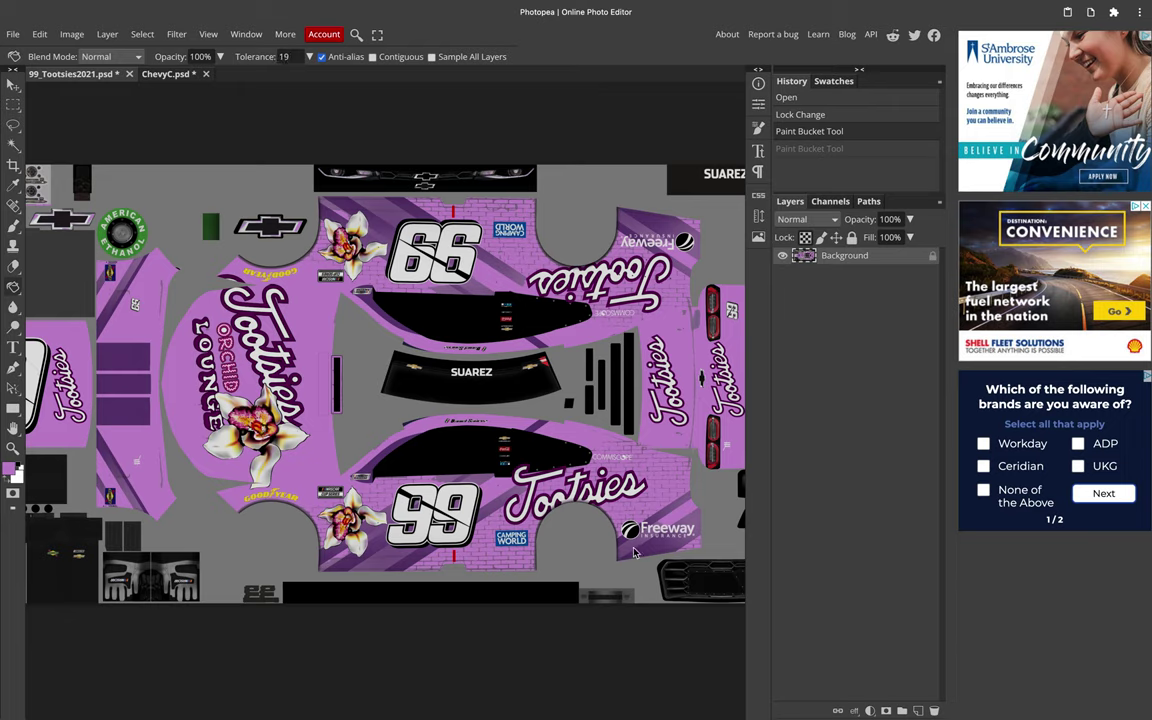
pyautogui.click(633, 551)
pyautogui.hotkey('ctrl', 'z')
# Step: Try the same fill below the Freeway Insurance logo at tolerance 11, and undo it
pyautogui.click(284, 57)
pyautogui.write('11')
pyautogui.press('Return')
pyautogui.click(631, 552)
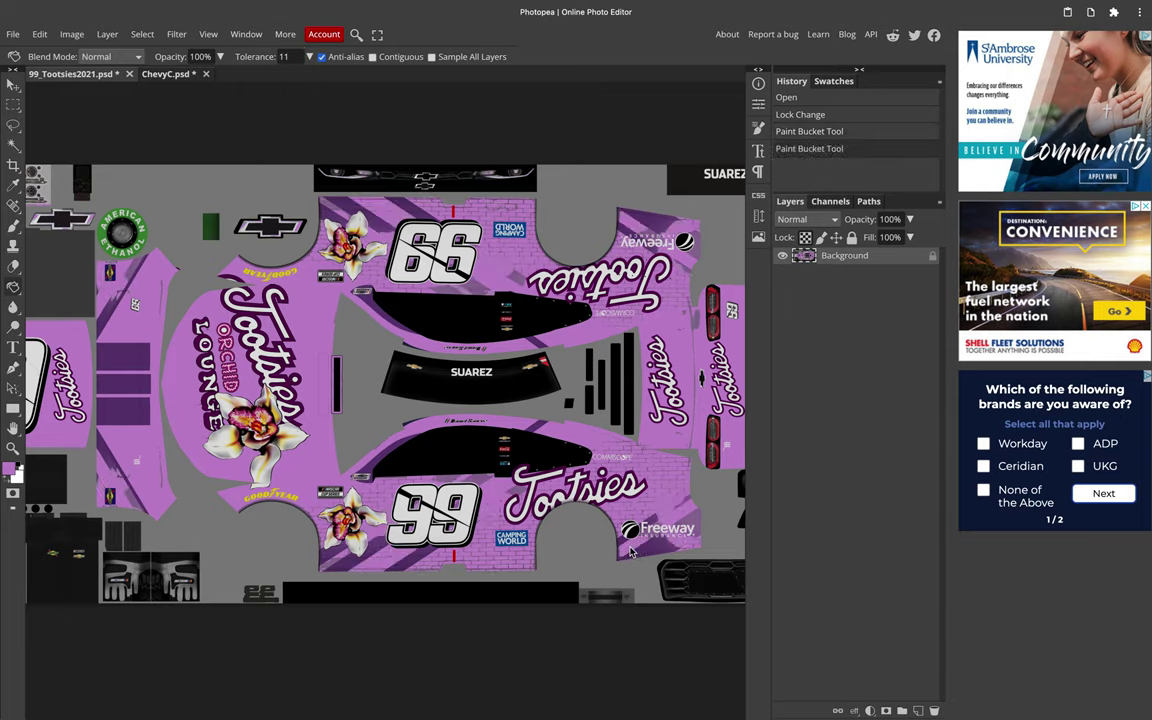
pyautogui.hotkey('ctrl', 'z')
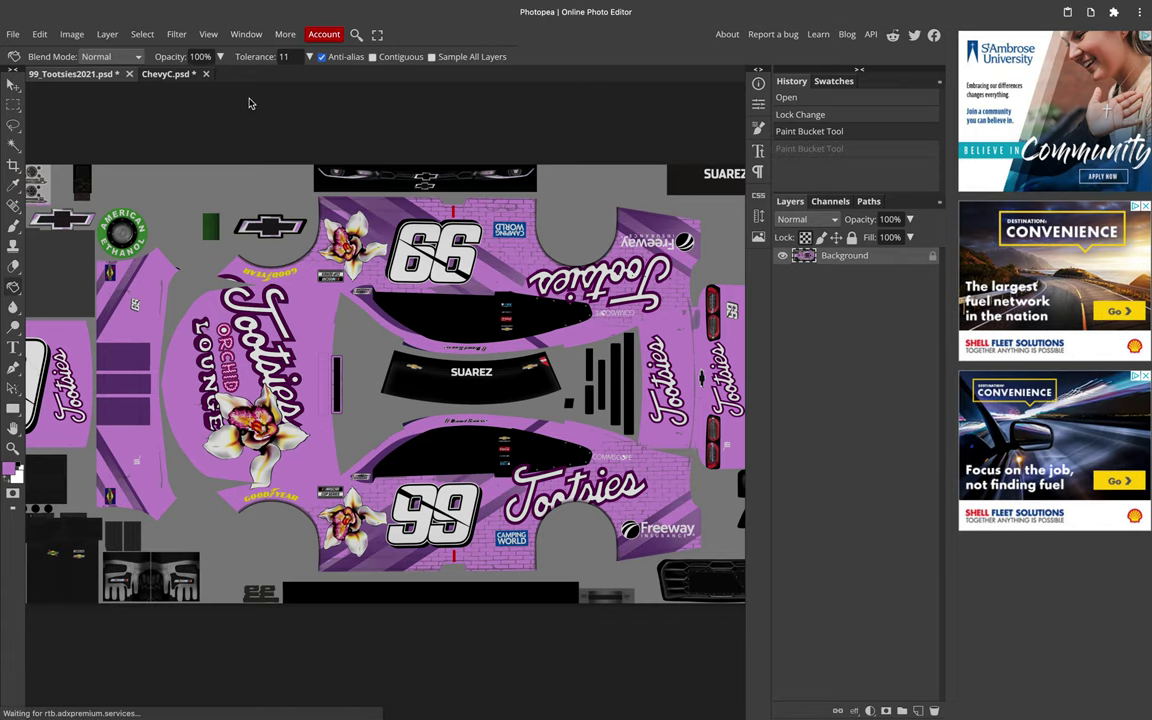
# Step: Try the fill below the Freeway Insurance logo at tolerance 4, and undo it
pyautogui.click(288, 57)
pyautogui.write('4')
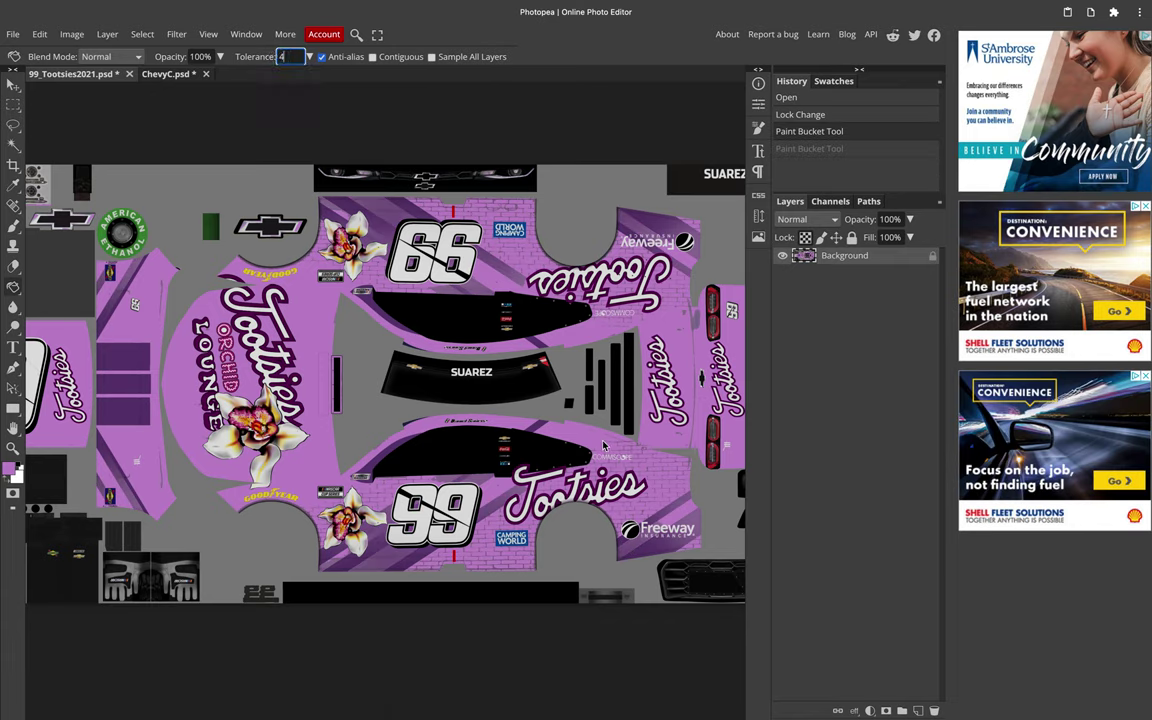
pyautogui.click(628, 549)
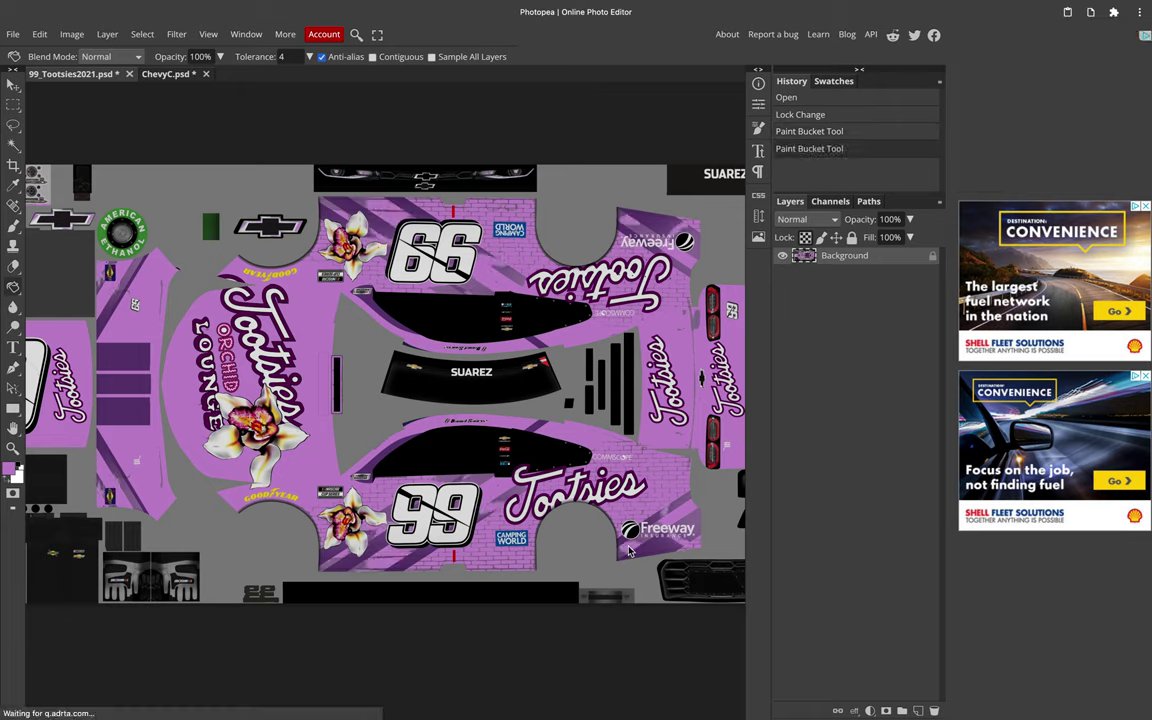
pyautogui.hotkey('ctrl', 'z')
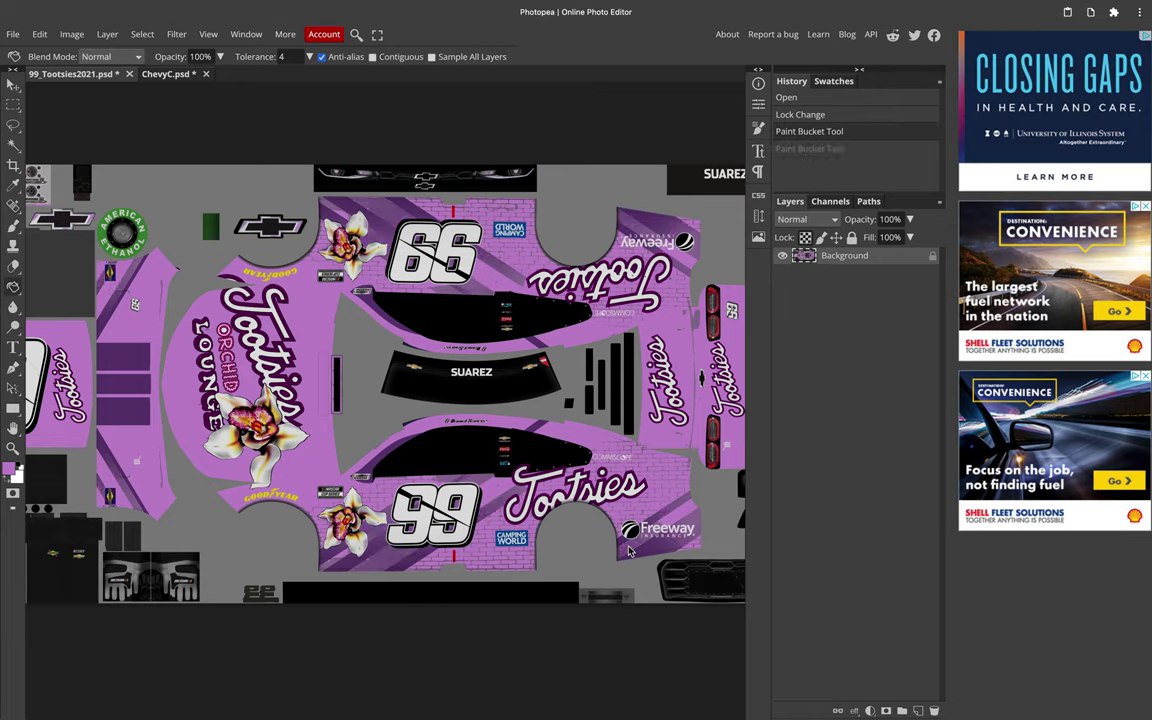
# Step: Unlock transparent pixels, enable contiguous filling with tolerance 11, and fill the purple patch below the lower Freeway Insurance logo
pyautogui.click(808, 238)
pyautogui.click(629, 547)
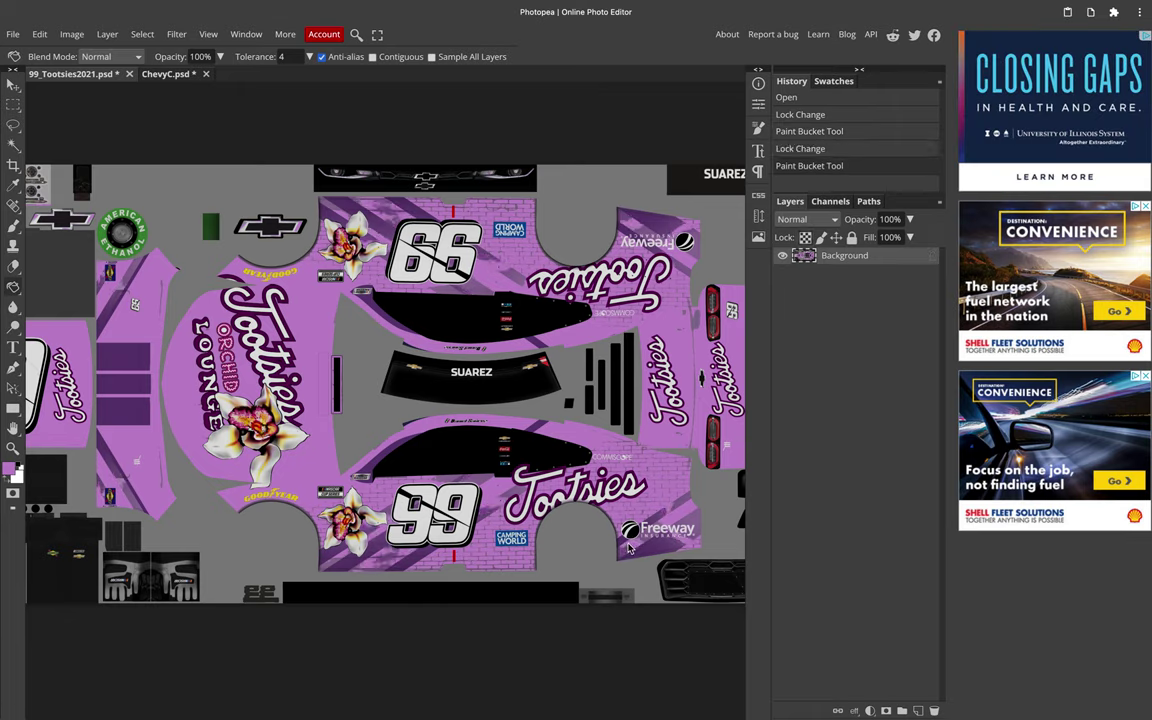
pyautogui.hotkey('ctrl', 'z')
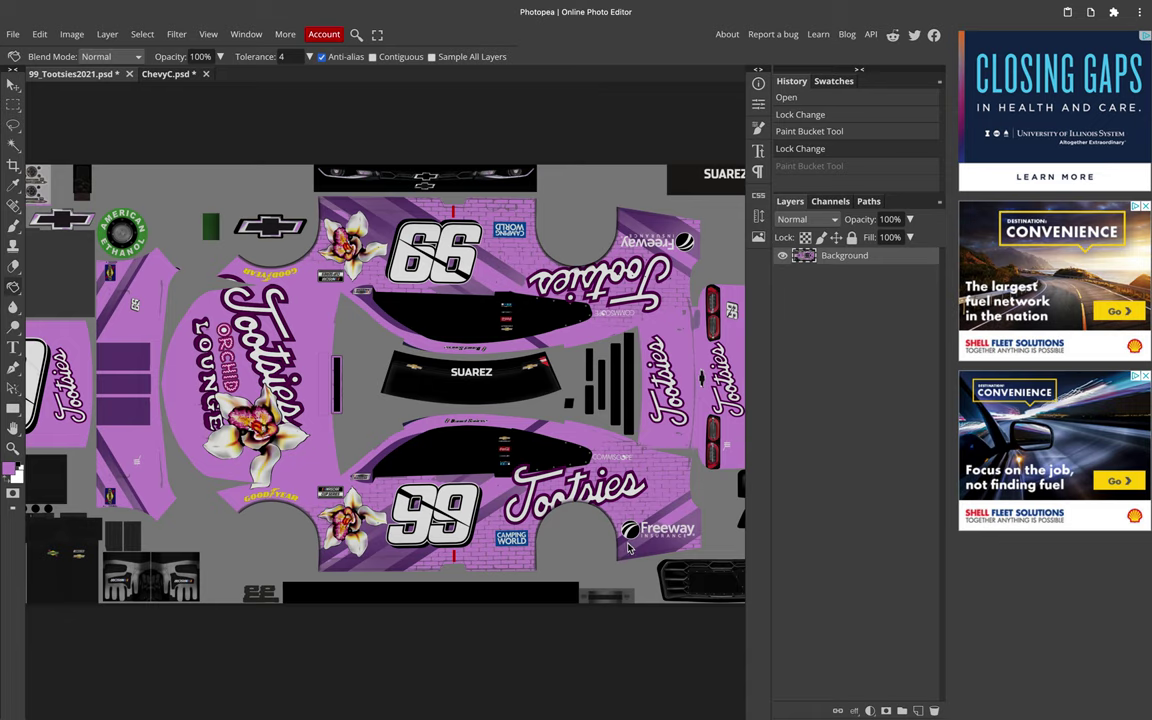
pyautogui.click(373, 57)
pyautogui.click(265, 57)
pyautogui.write('11')
pyautogui.click(629, 548)
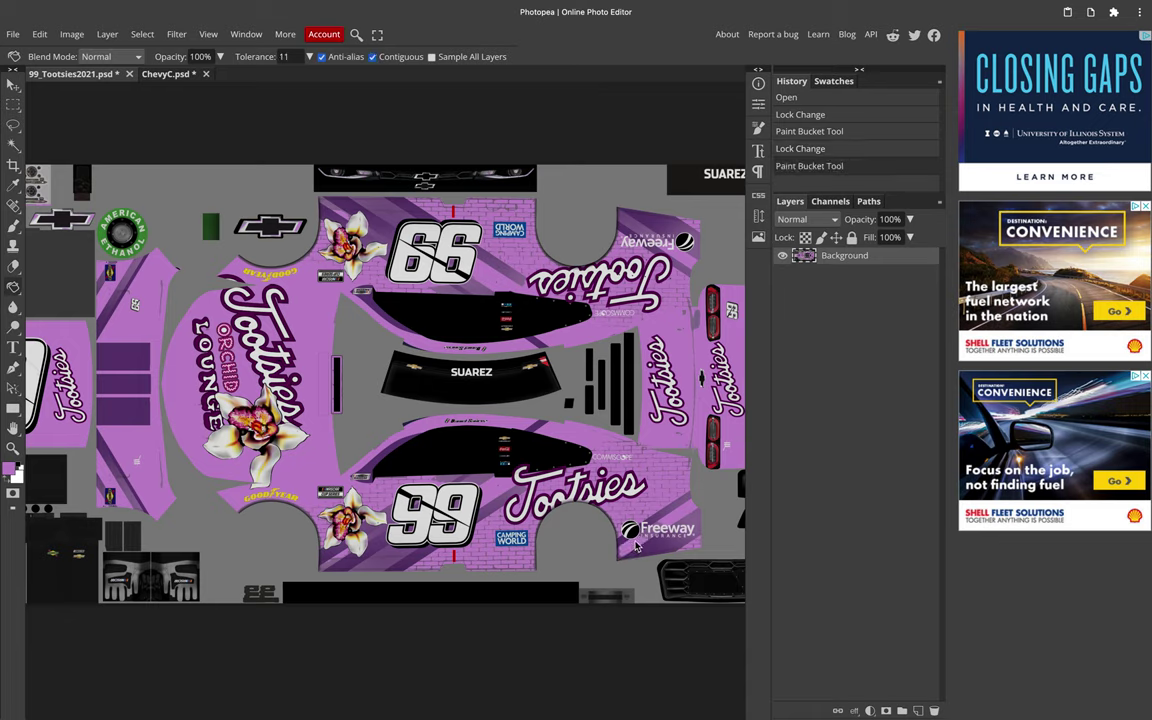
# Step: Fill the leftover stripe areas around the lettering of the lower Freeway Insurance logo with the bright purple
pyautogui.scroll(5, 633, 547)
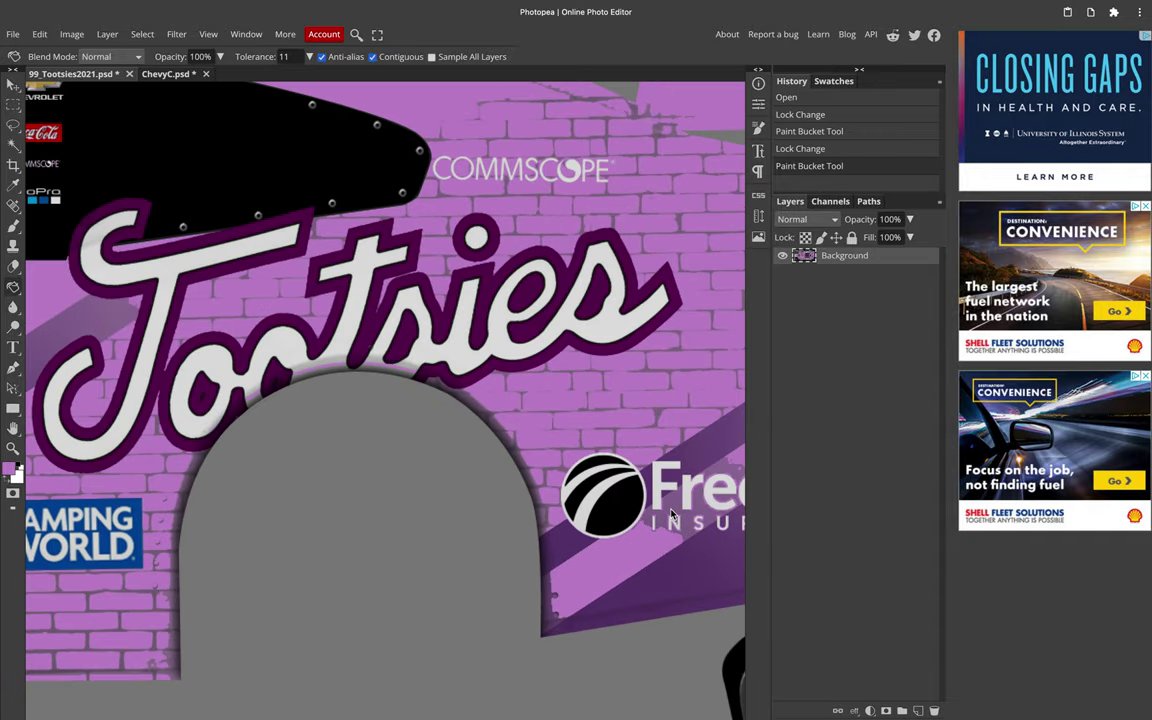
pyautogui.click(671, 511)
pyautogui.hscroll(3, 667, 500)
pyautogui.scroll(1, 667, 500)
pyautogui.click(663, 493)
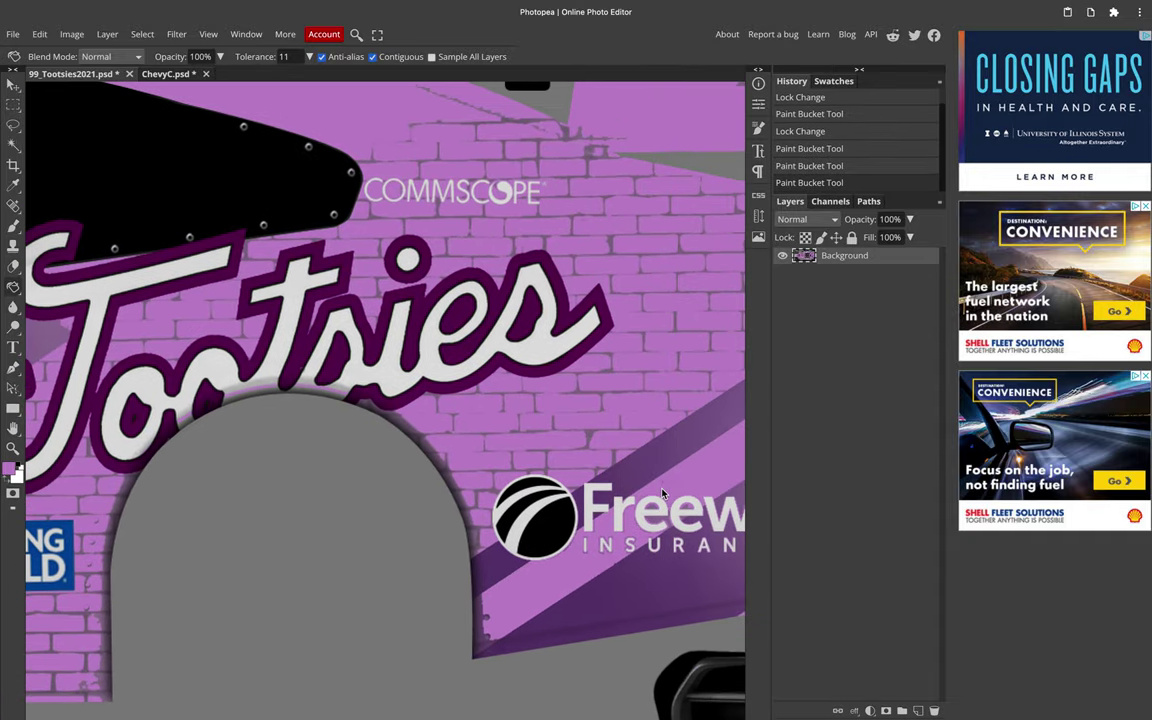
# Step: Fill the dark specks beside the rear wheel arch edge below the Freeway Insurance logo, undoing the stray fill along the arch outline
pyautogui.click(476, 624)
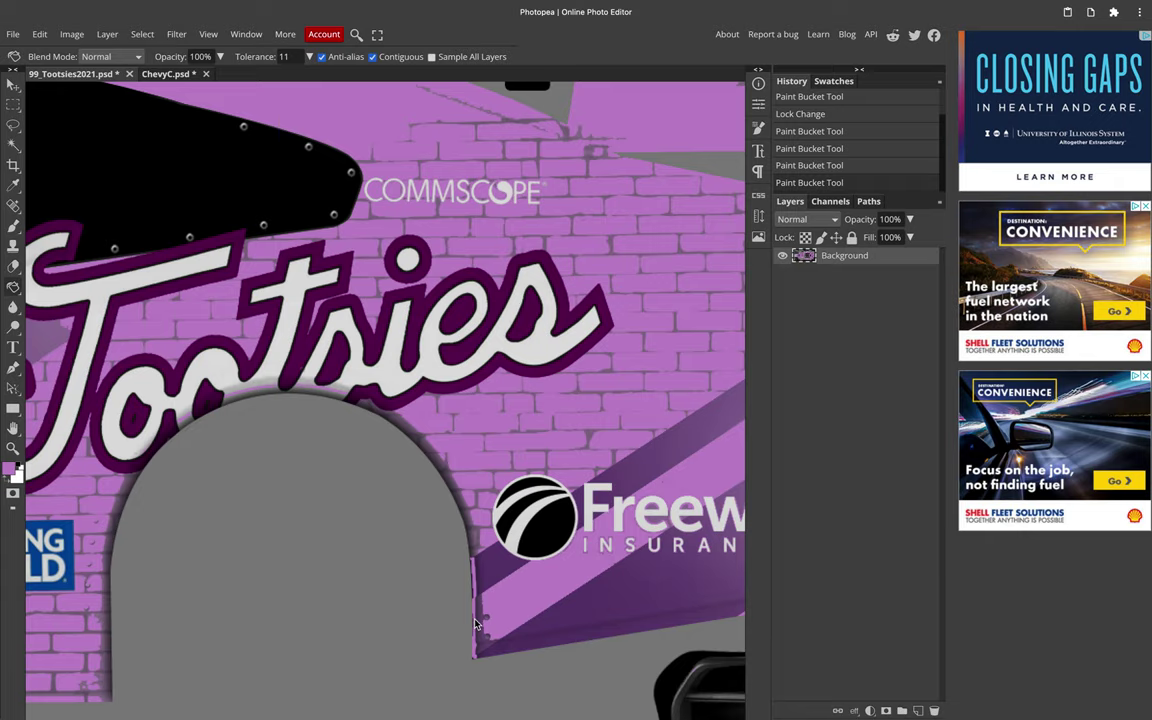
pyautogui.hotkey('ctrl', 'z')
pyautogui.click(478, 625)
pyautogui.click(481, 623)
pyautogui.click(481, 623)
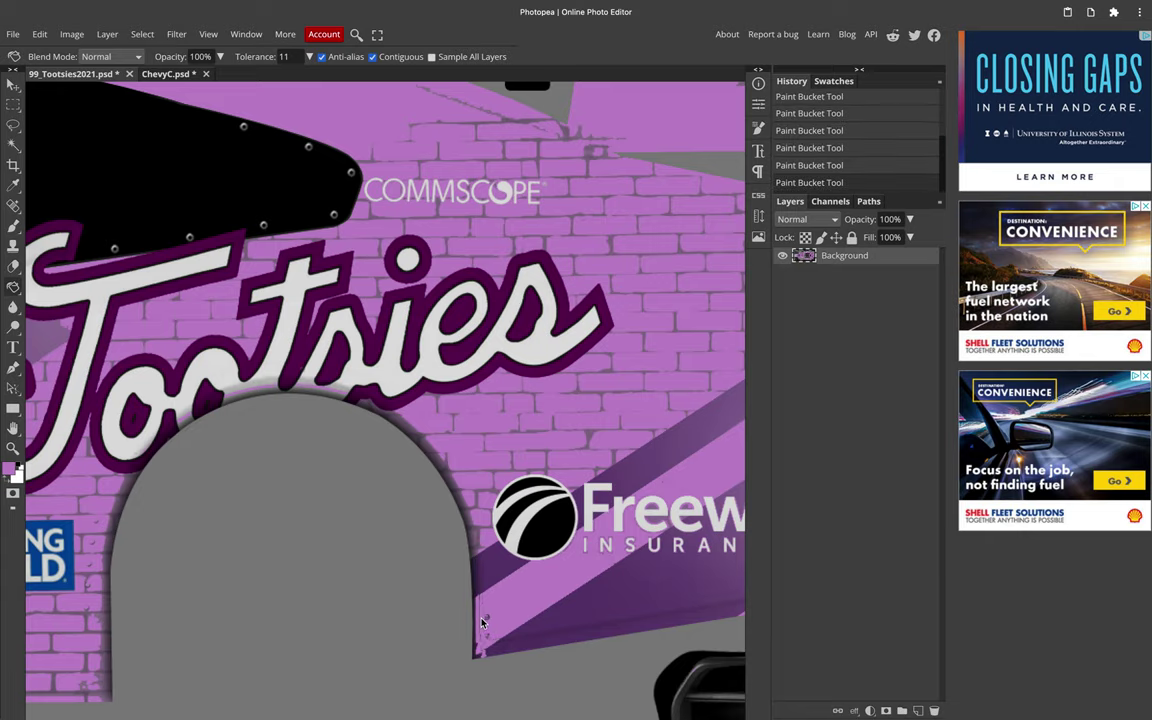
pyautogui.scroll(-5, 455, 543)
pyautogui.hscroll(-3, 438, 541)
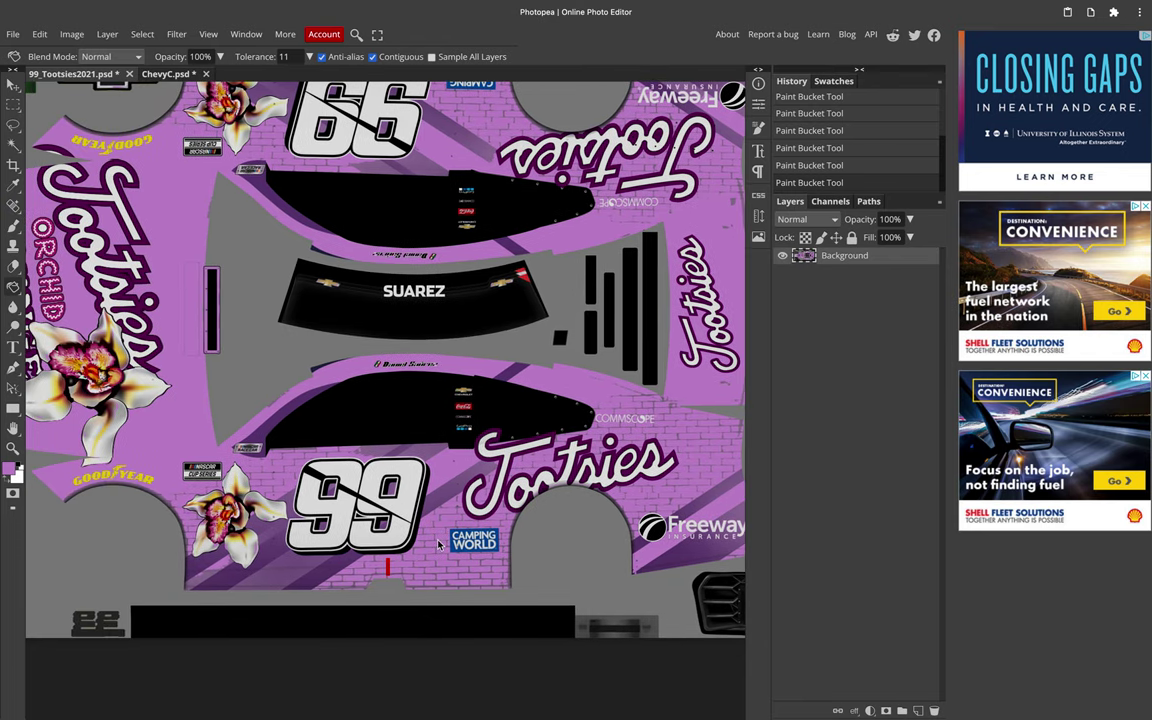
# Step: Undo all the bright purple fills on the 99_Tootsies2021.psd texture back to its opened state
pyautogui.hotkey('ctrl', 'z')
pyautogui.hotkey('ctrl', 'z')
pyautogui.hotkey('ctrl', 'z')
pyautogui.hotkey('ctrl', 'z')
pyautogui.hotkey('ctrl', 'z')
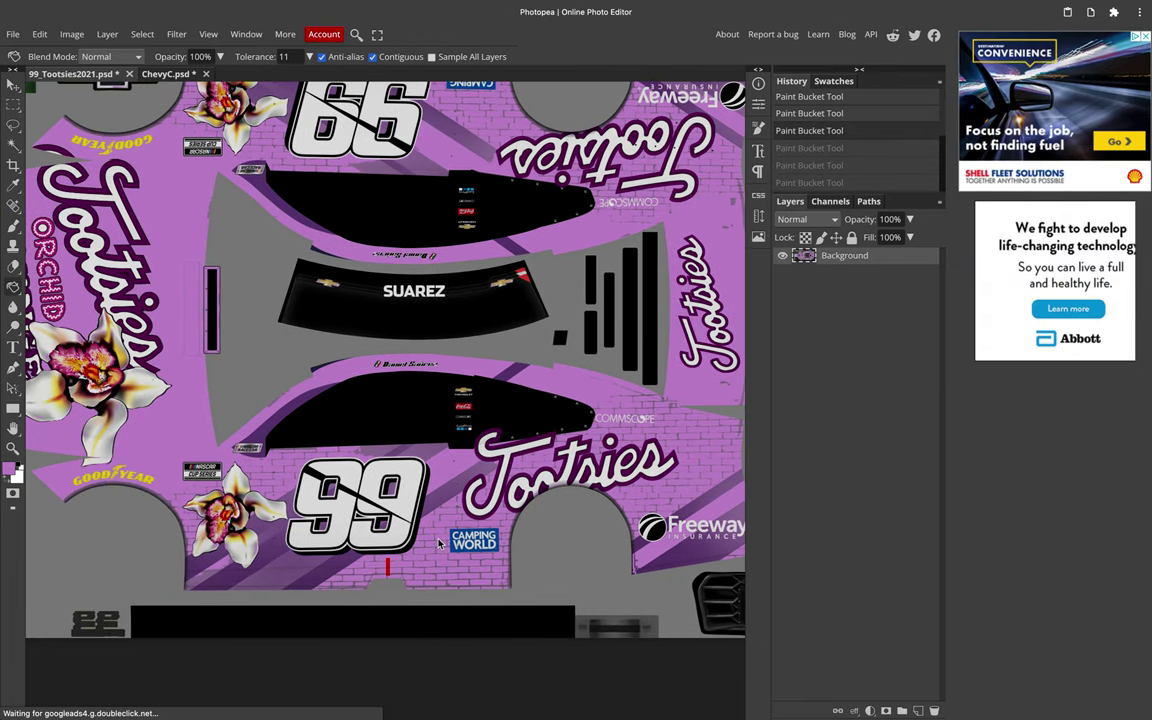
pyautogui.hotkey('ctrl', 'z')
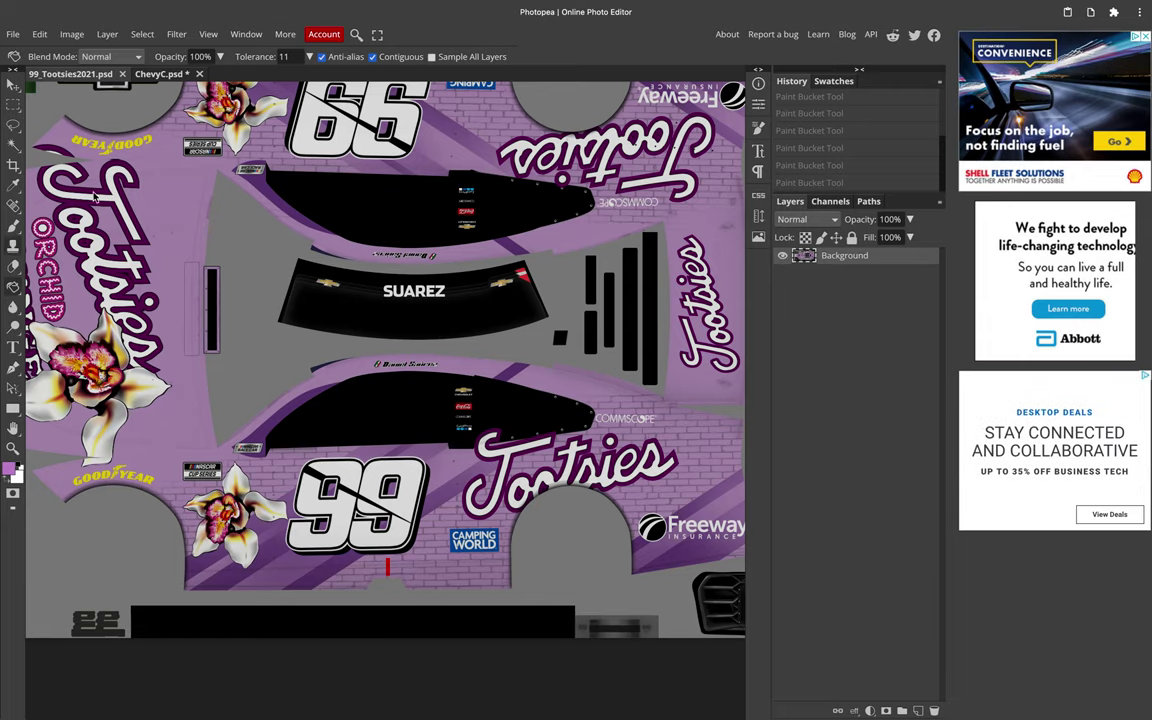
# Step: Try filling the hood purple at tolerance 11 with contiguous filling disabled, and undo the fill
pyautogui.click(372, 57)
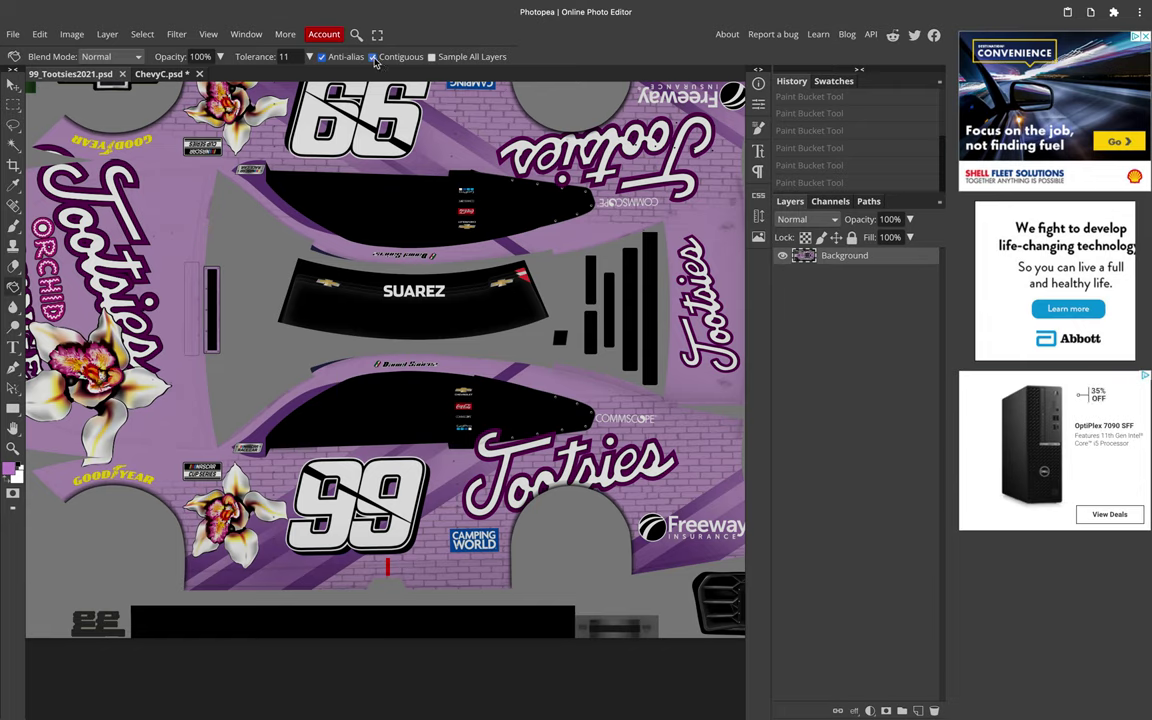
pyautogui.click(197, 184)
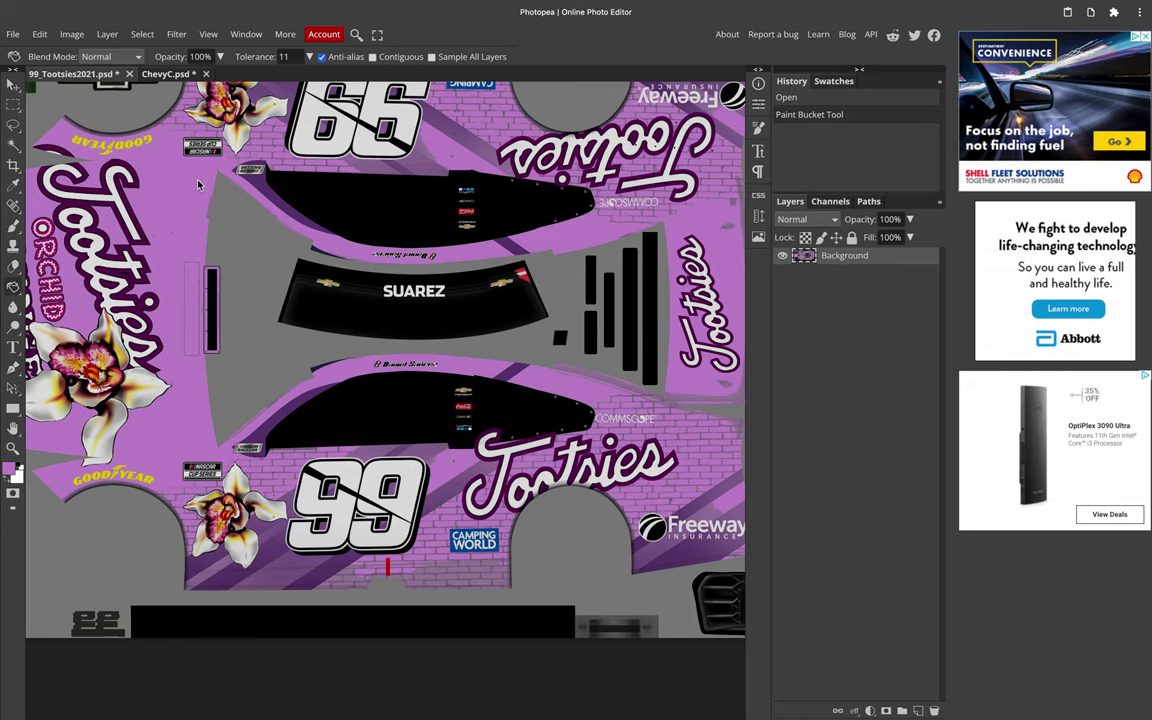
pyautogui.hotkey('ctrl', 'z')
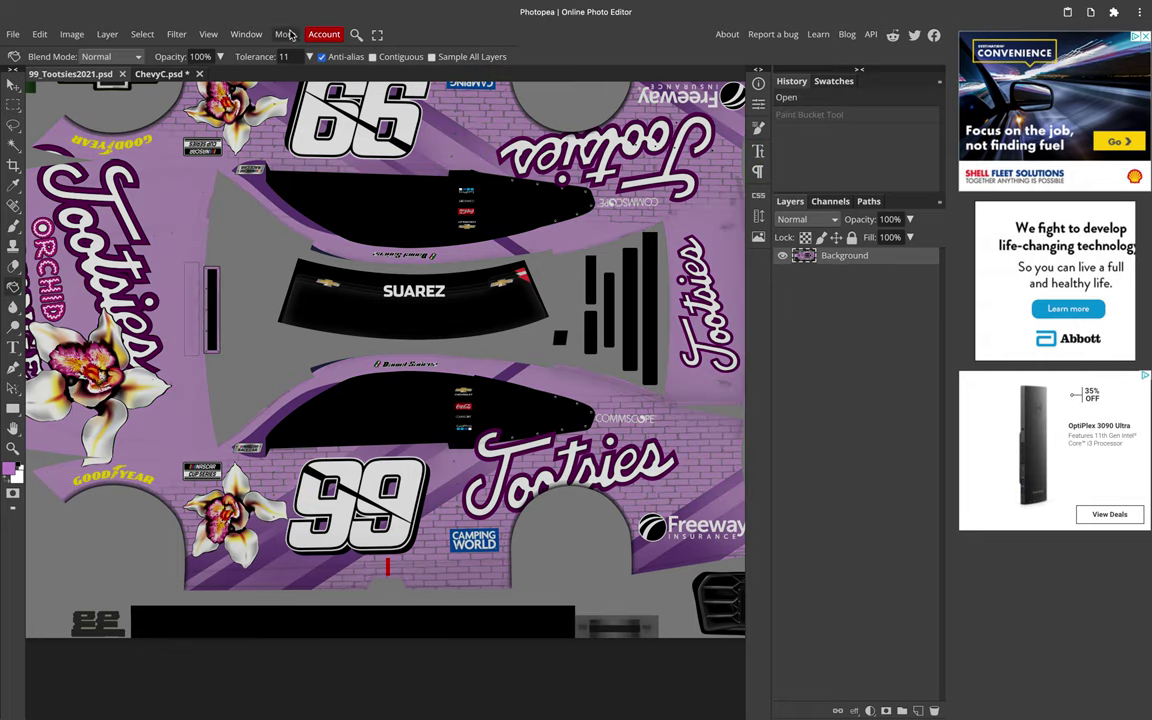
# Step: Set the fill tolerance to 33, try the non-contiguous fill on the hood, and undo it
pyautogui.click(271, 57)
pyautogui.write('33')
pyautogui.press('Return')
pyautogui.click(165, 206)
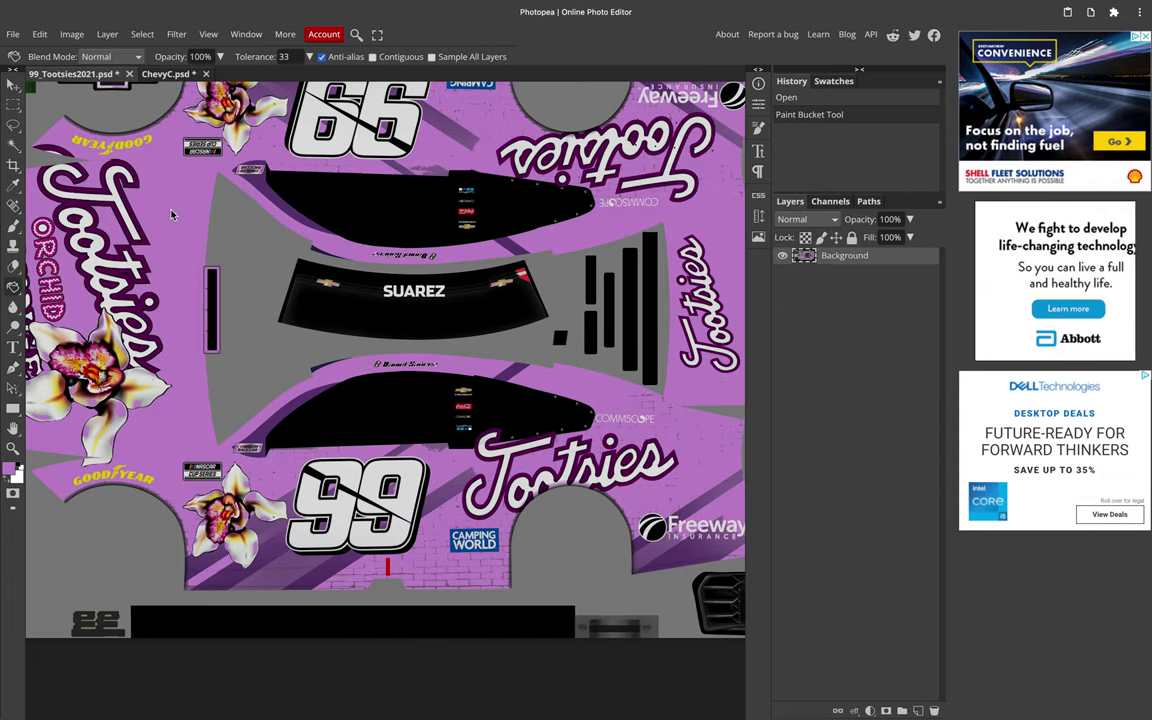
pyautogui.hotkey('ctrl', 'z')
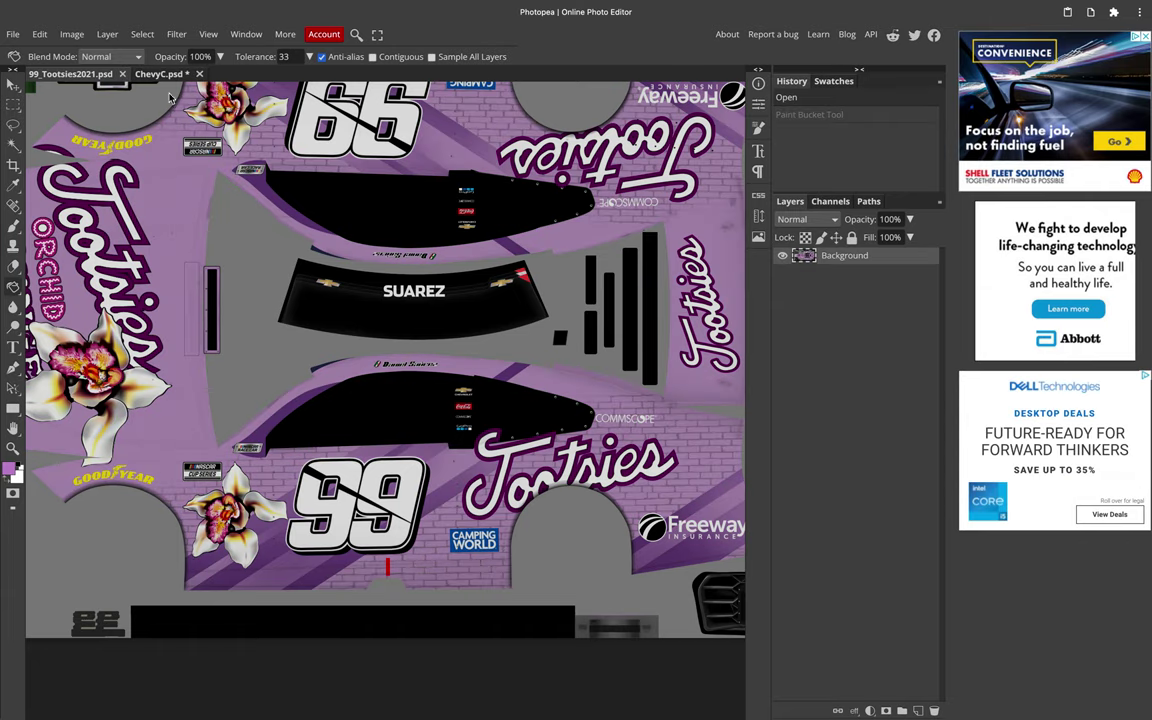
# Step: Try lightening the car texture with a broad Dodge stroke on midtones at 50% exposure, and undo it
pyautogui.click(13, 312)
pyautogui.click(13, 327)
pyautogui.click(68, 331)
pyautogui.scroll(-5, 460, 447)
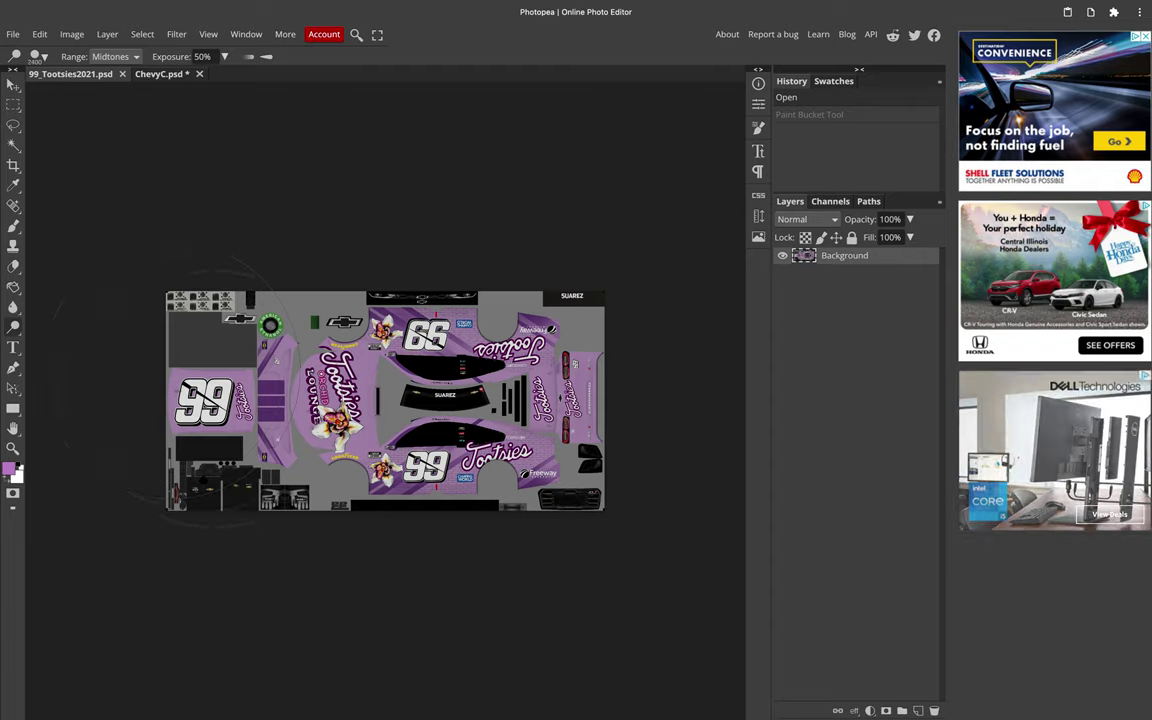
pyautogui.moveTo(440, 392); pyautogui.dragTo(600, 390)
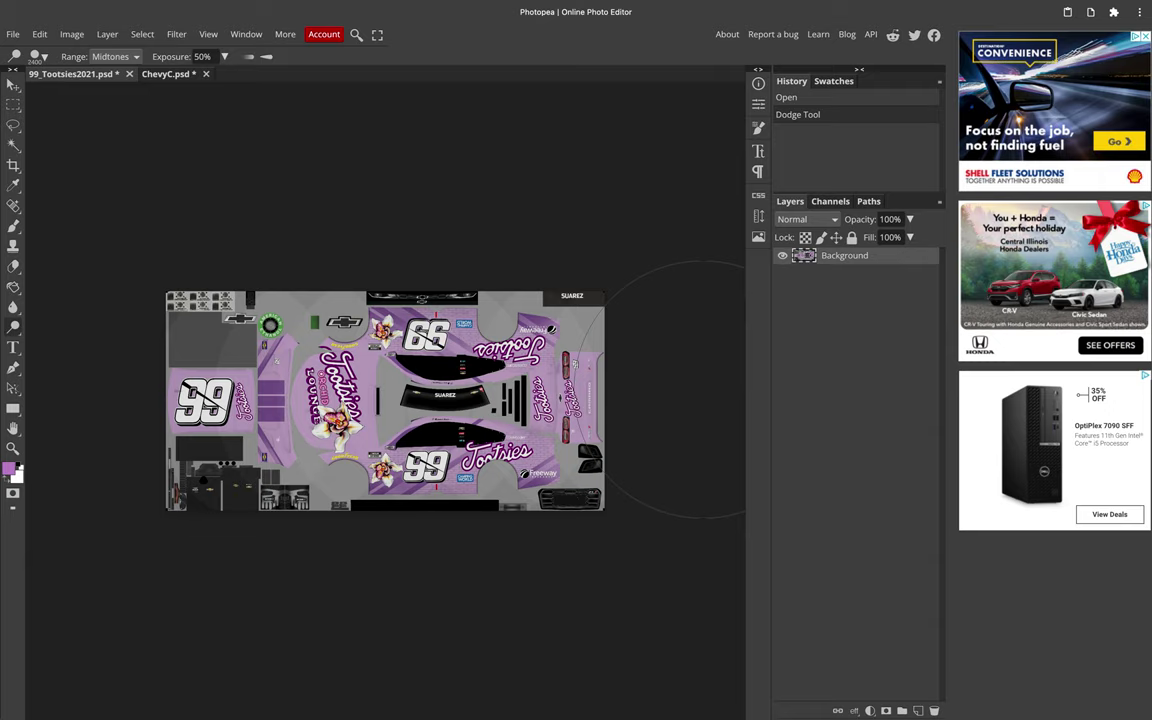
pyautogui.press('super+z')
# Step: Start a Hue/Saturation adjustment on the texture with hue 10 and saturation -7
pyautogui.click(72, 34)
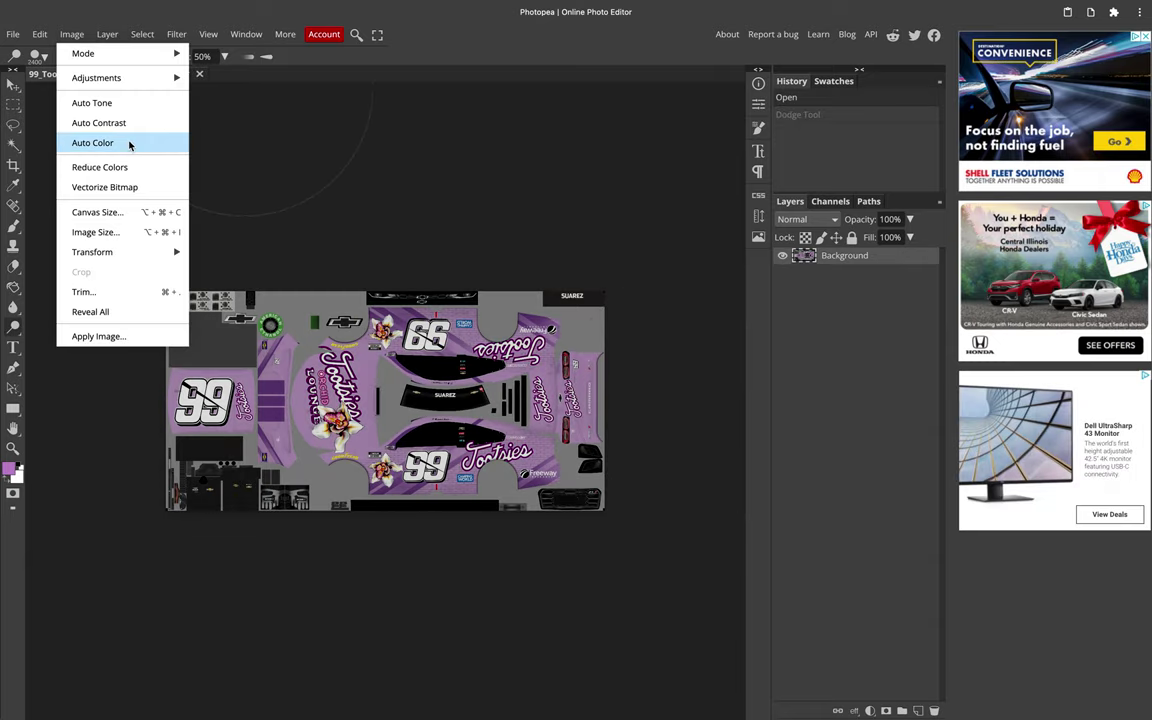
pyautogui.moveTo(115, 79)
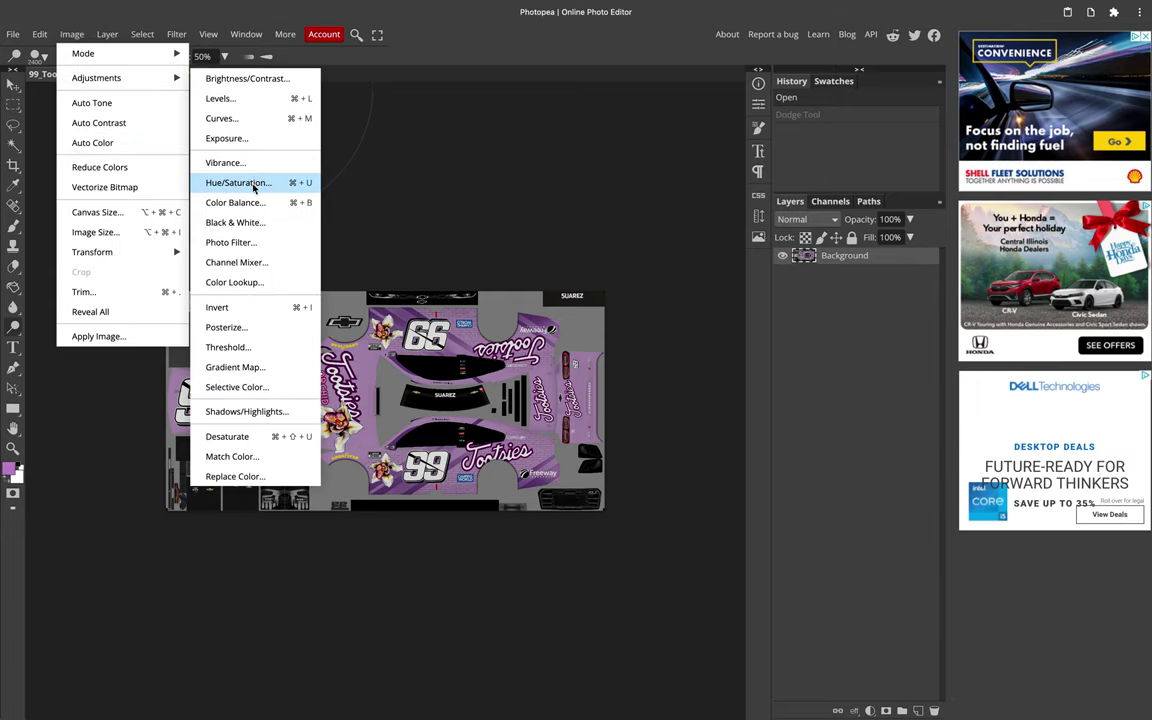
pyautogui.click(299, 186)
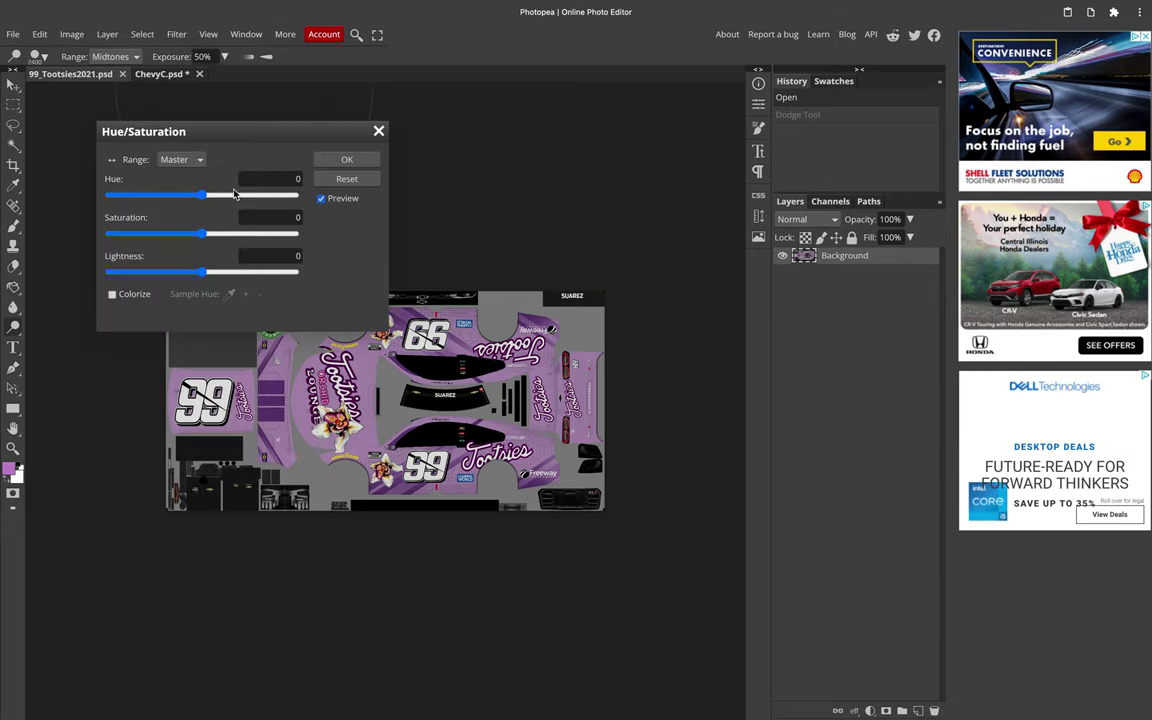
pyautogui.moveTo(202, 197); pyautogui.dragTo(202, 275)
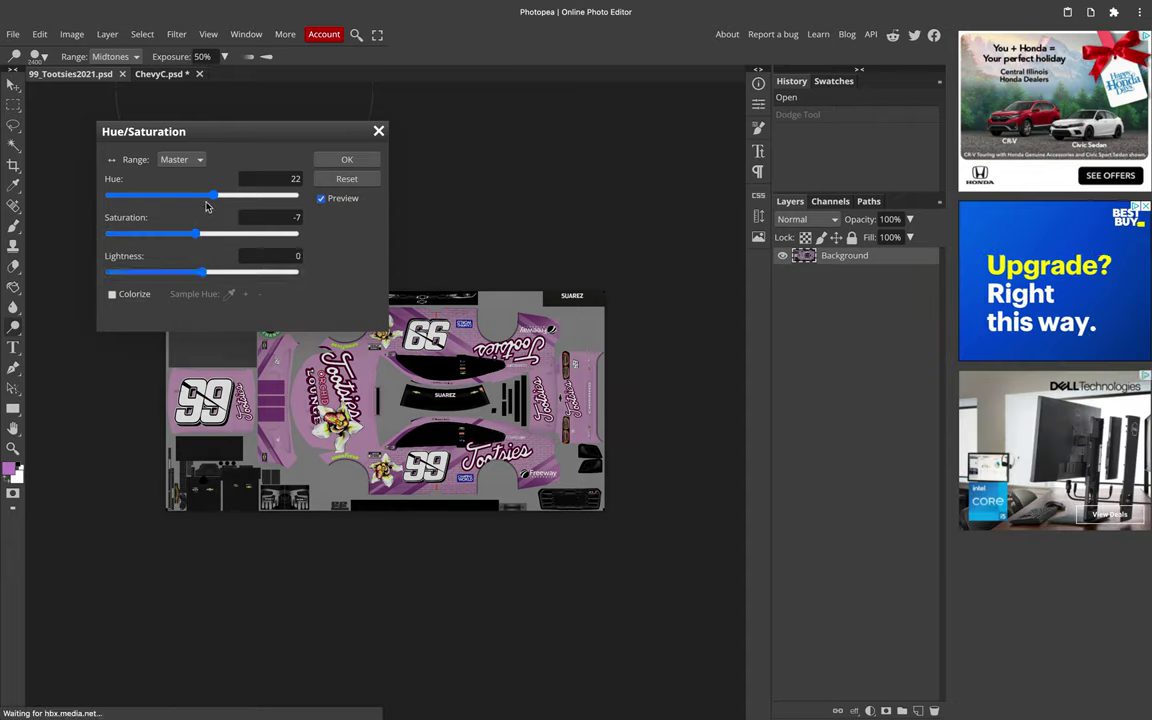
pyautogui.moveTo(210, 200); pyautogui.dragTo(198, 198)
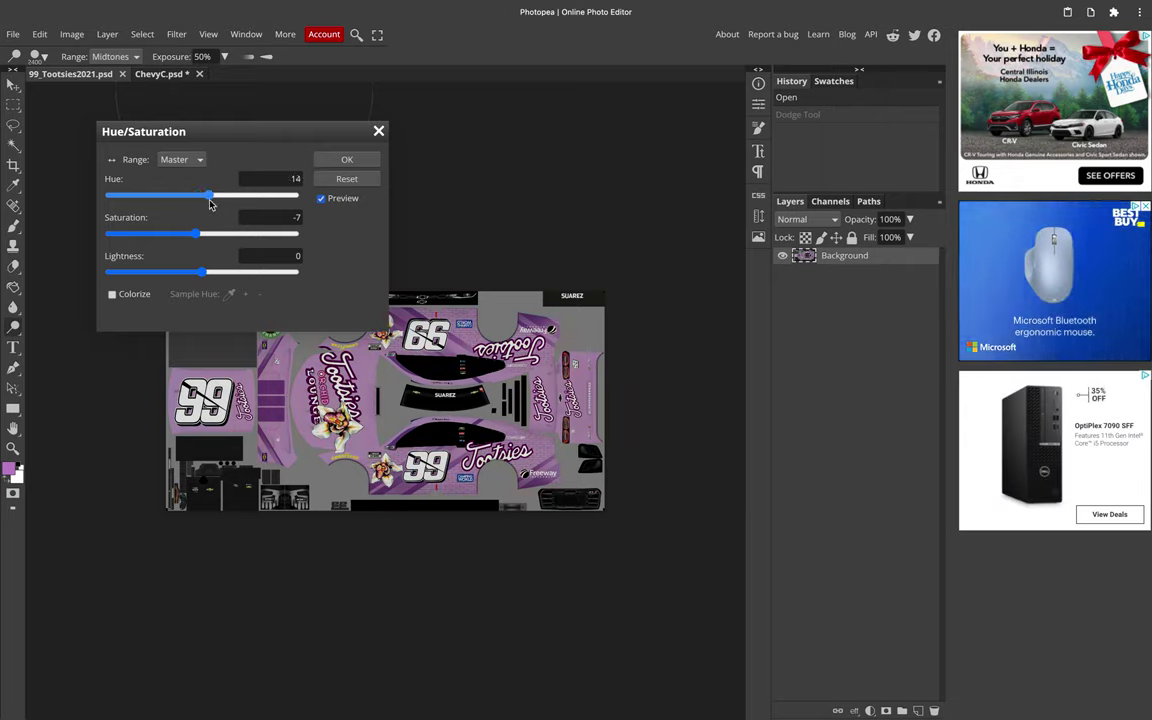
pyautogui.click(209, 204)
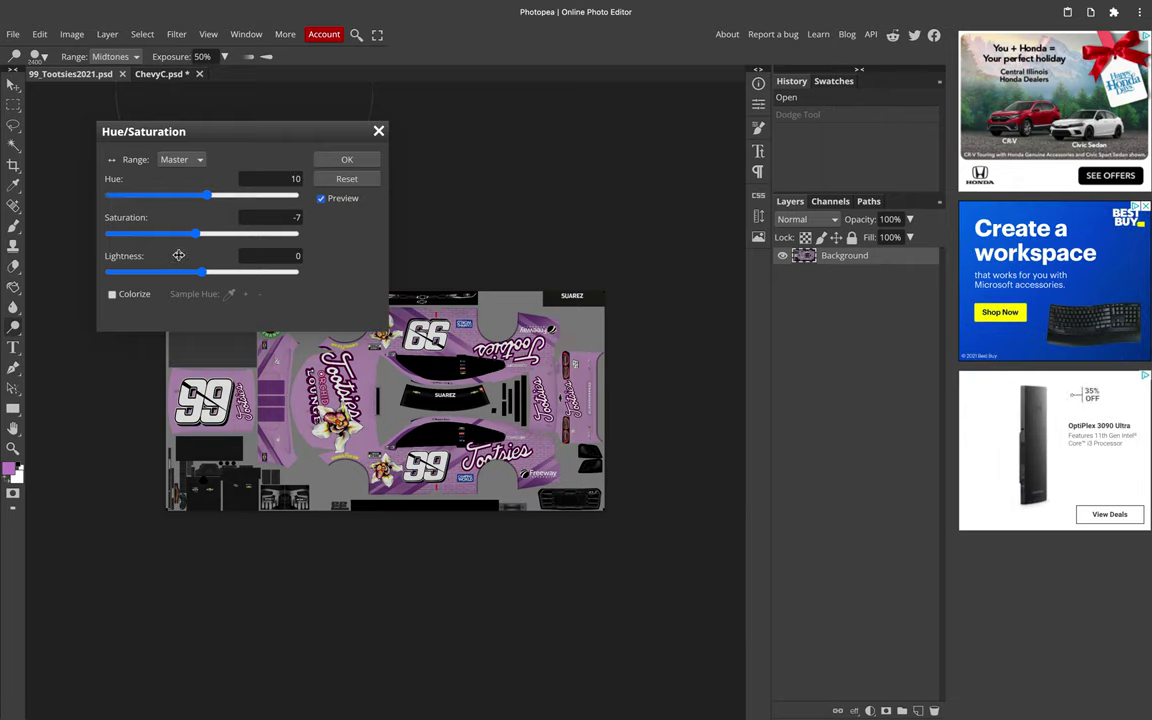
# Step: Try Colorize and disable it again, set the lightness to 1 and the hue to about 11, and apply the adjustment
pyautogui.click(112, 295)
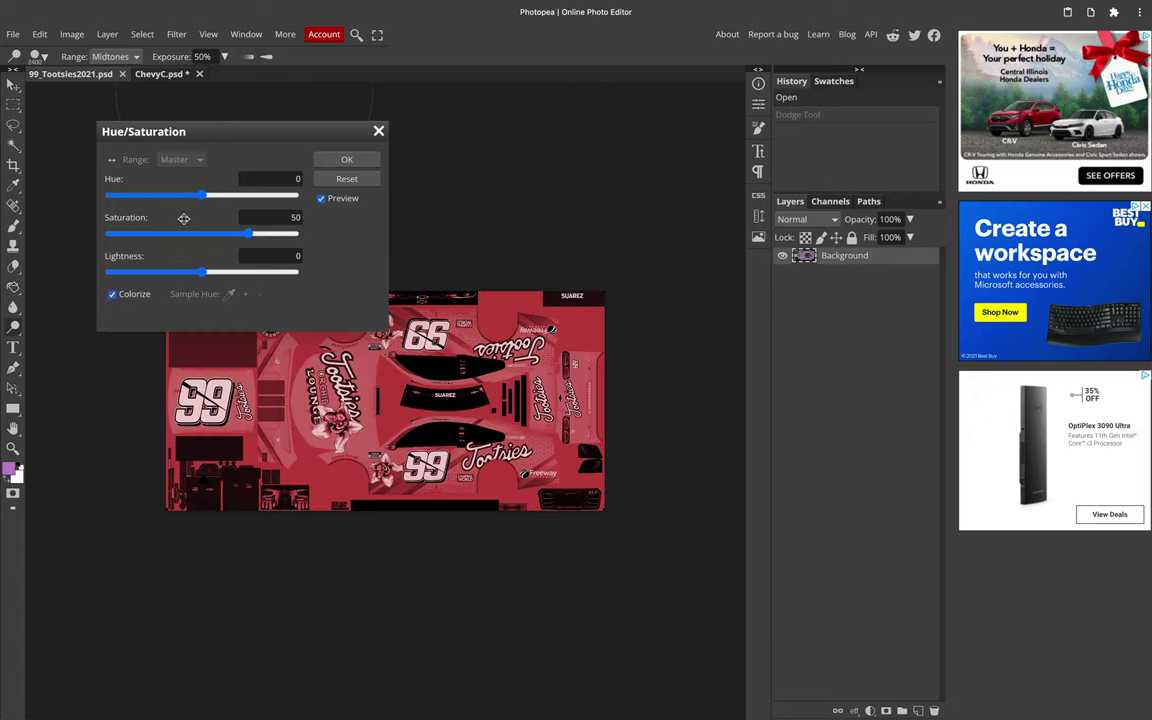
pyautogui.click(112, 295)
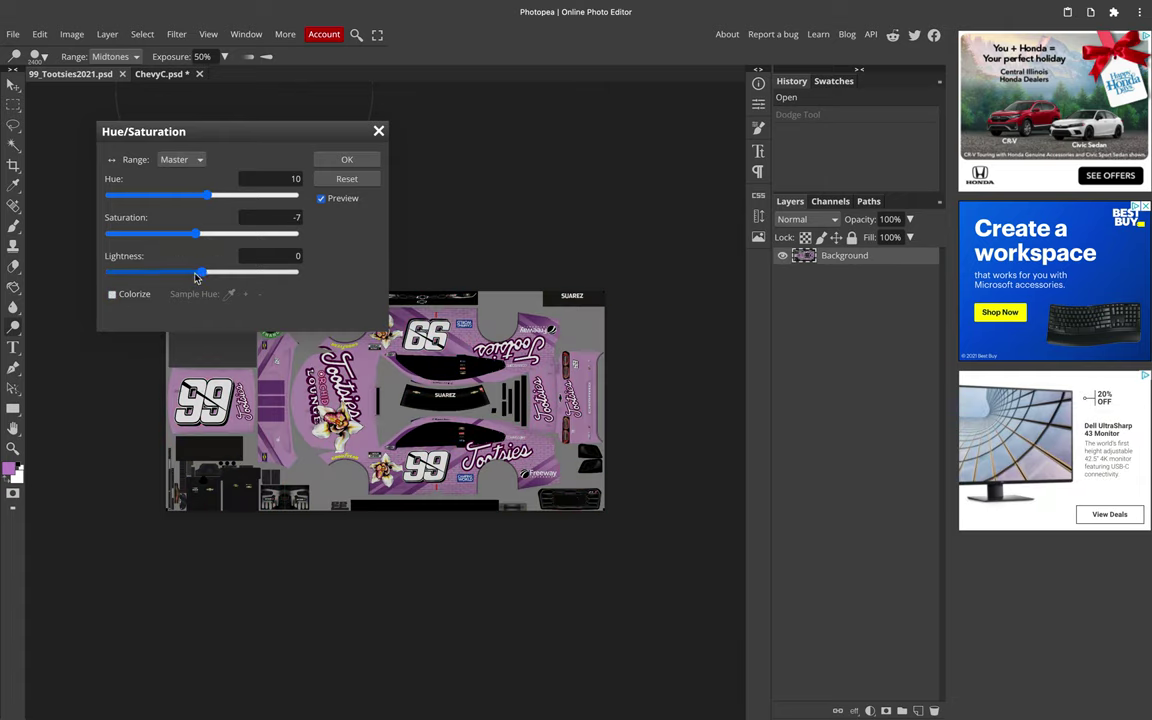
pyautogui.moveTo(198, 274); pyautogui.dragTo(207, 275)
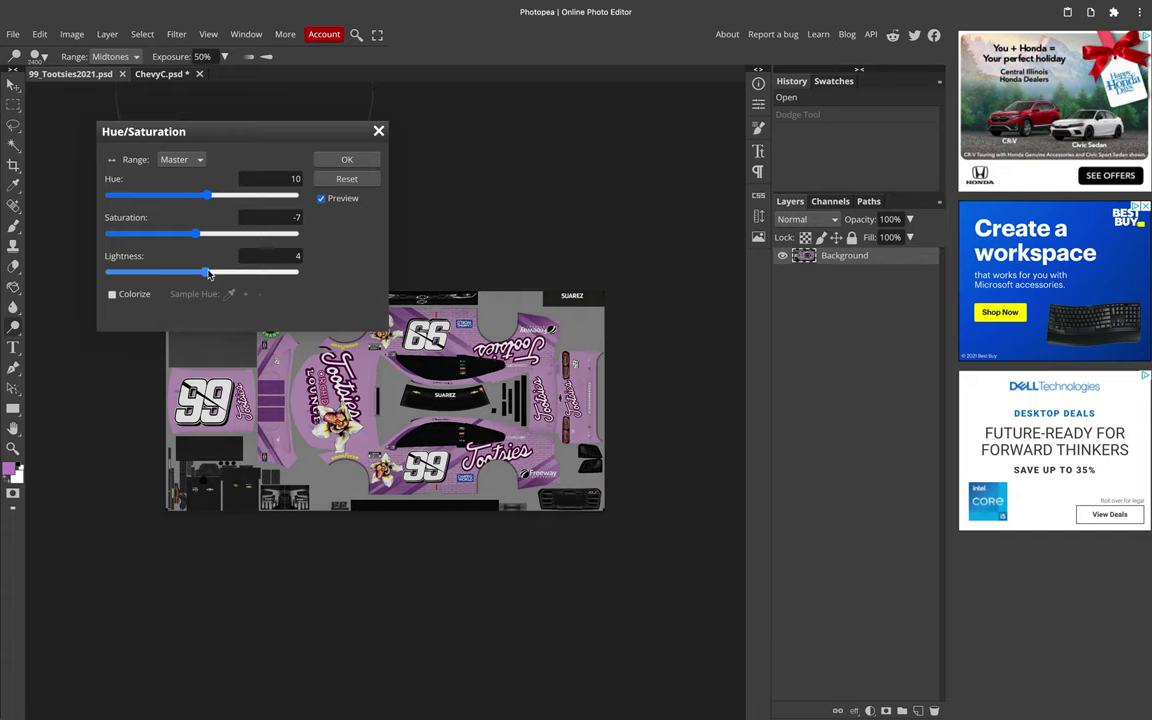
pyautogui.moveTo(206, 277); pyautogui.dragTo(203, 276)
pyautogui.moveTo(210, 199); pyautogui.dragTo(209, 200)
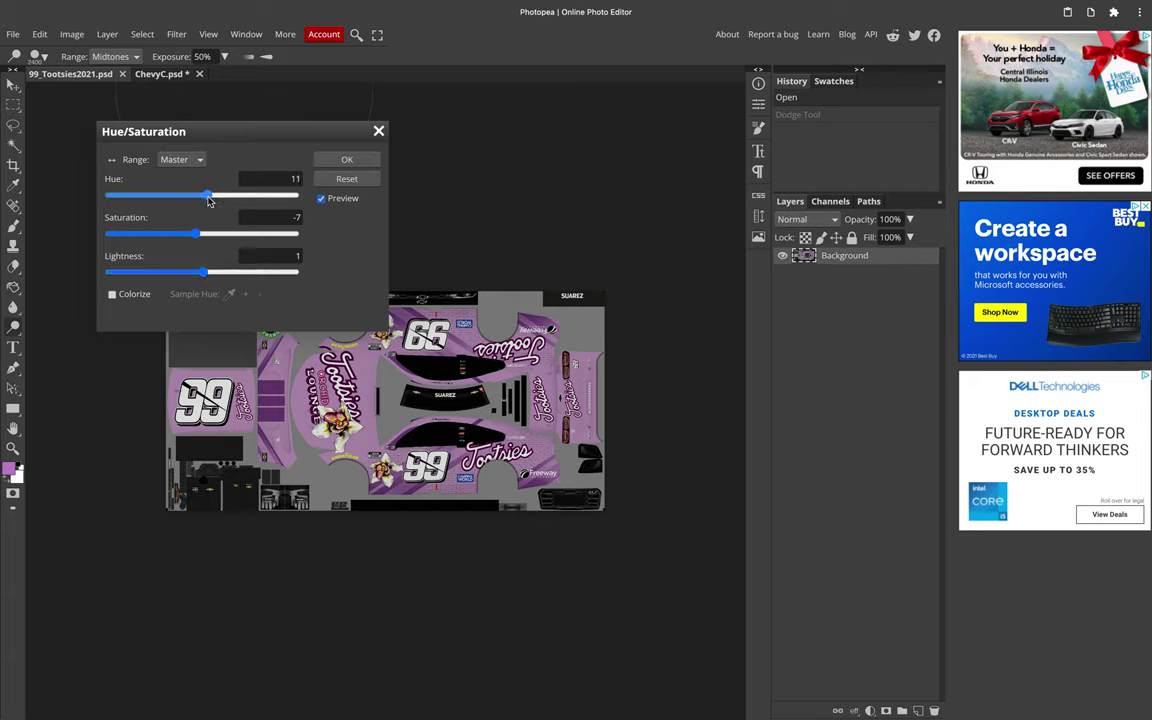
pyautogui.click(347, 159)
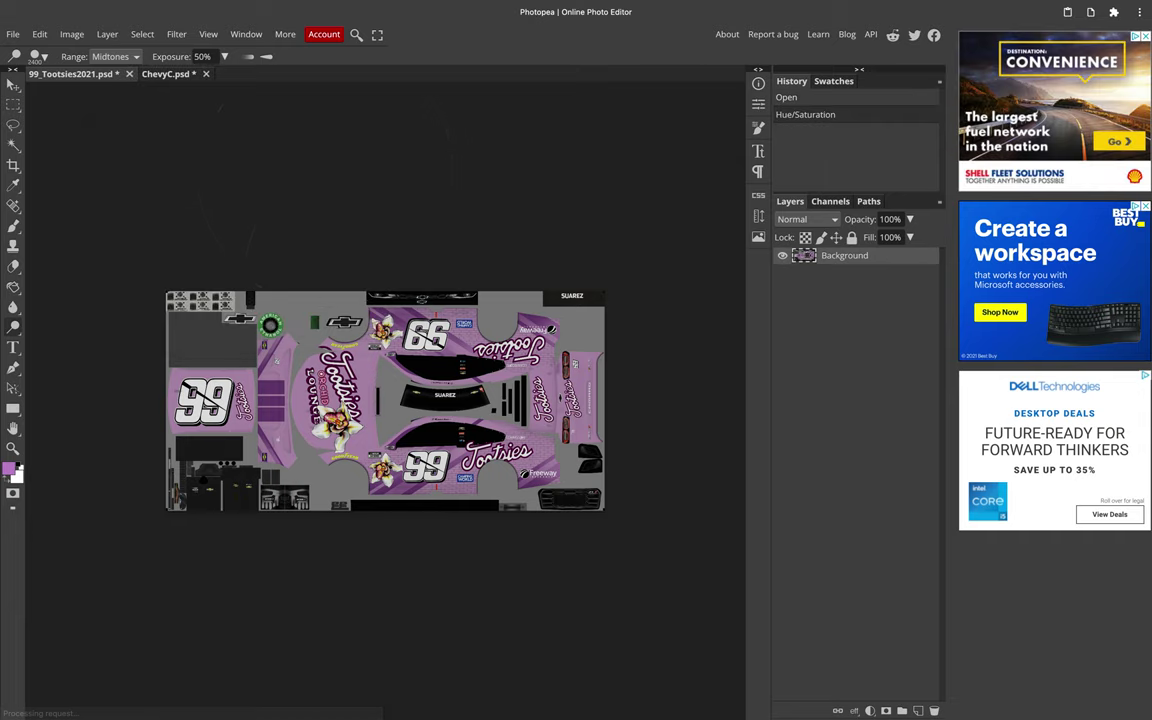
# Step: Sample the adjusted light purple of the car body as the foreground colour with the Eyedropper
pyautogui.press('super+plus')
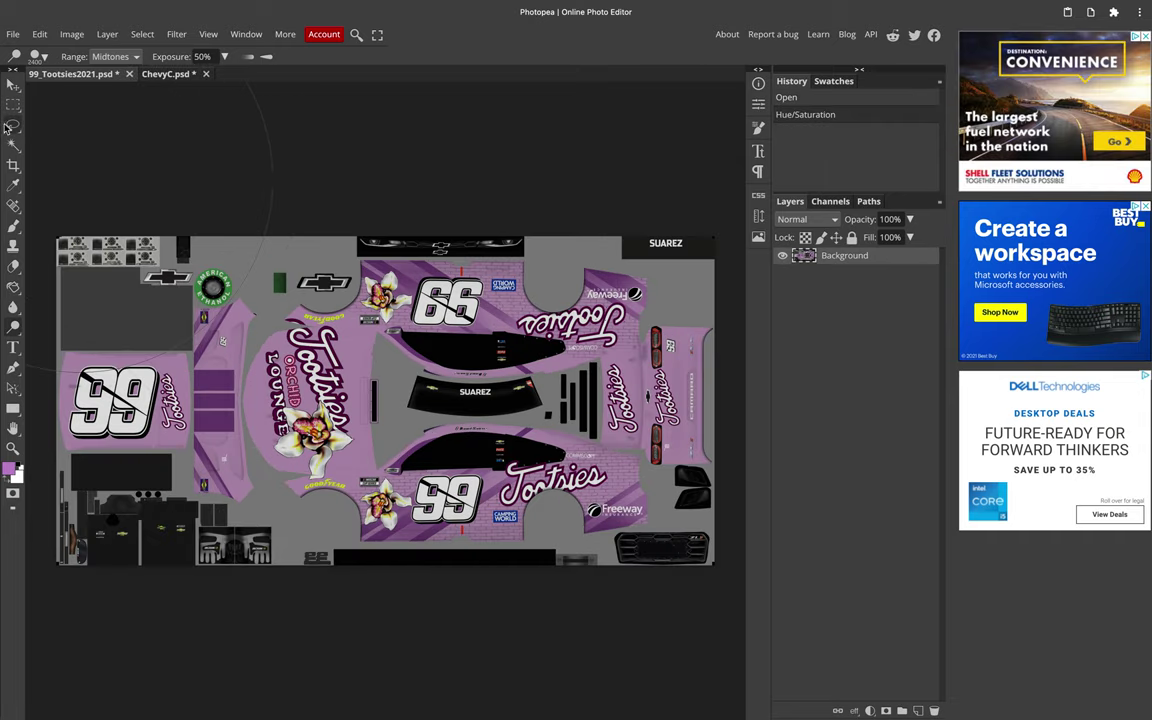
pyautogui.click(12, 127)
pyautogui.click(13, 145)
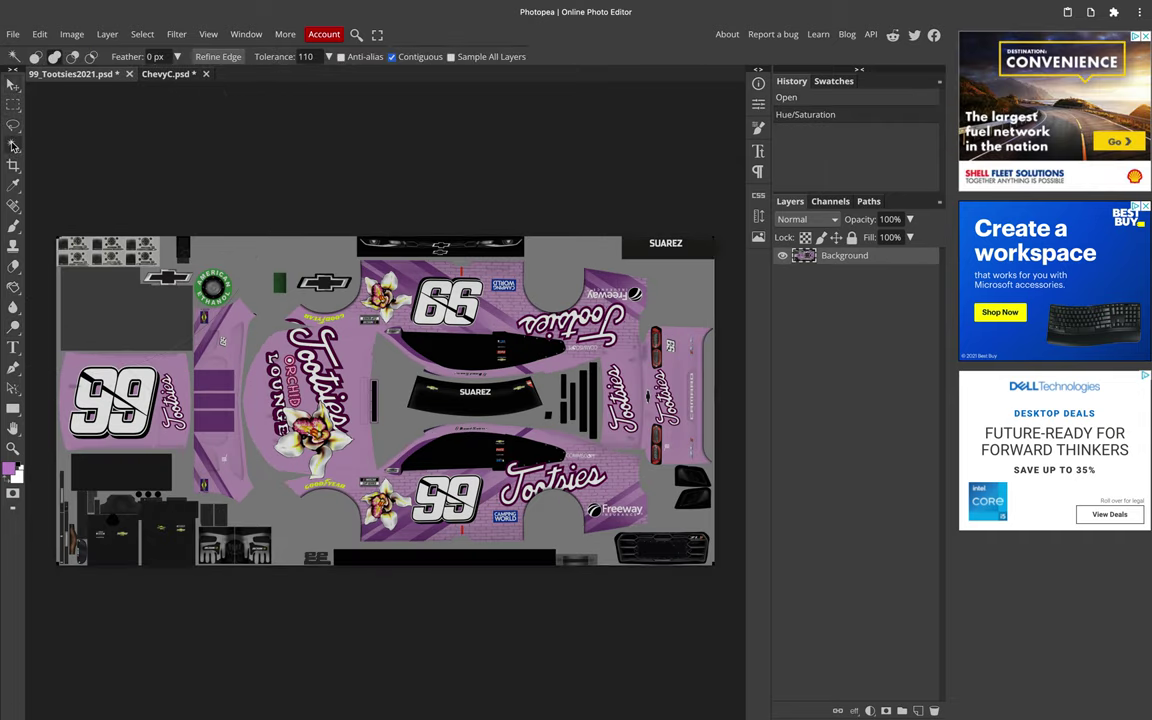
pyautogui.click(13, 185)
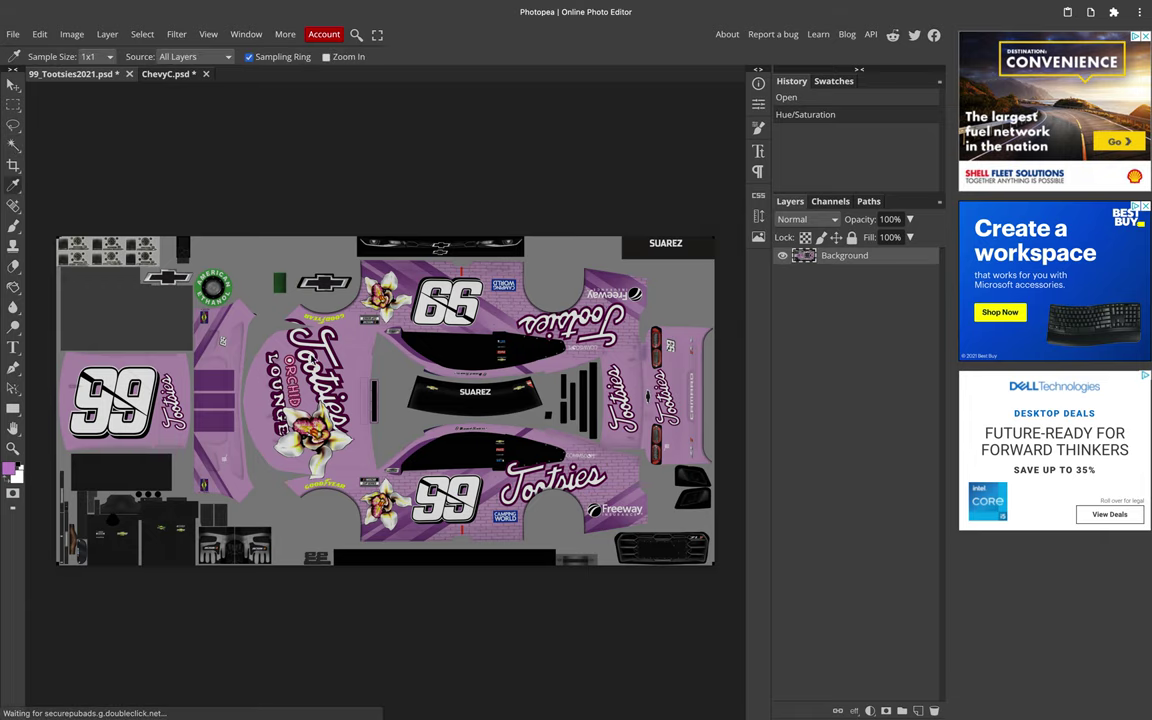
# Step: Fill the Base layer of ChevyC.psd with the sampled purple at tolerance 33
pyautogui.click(146, 73)
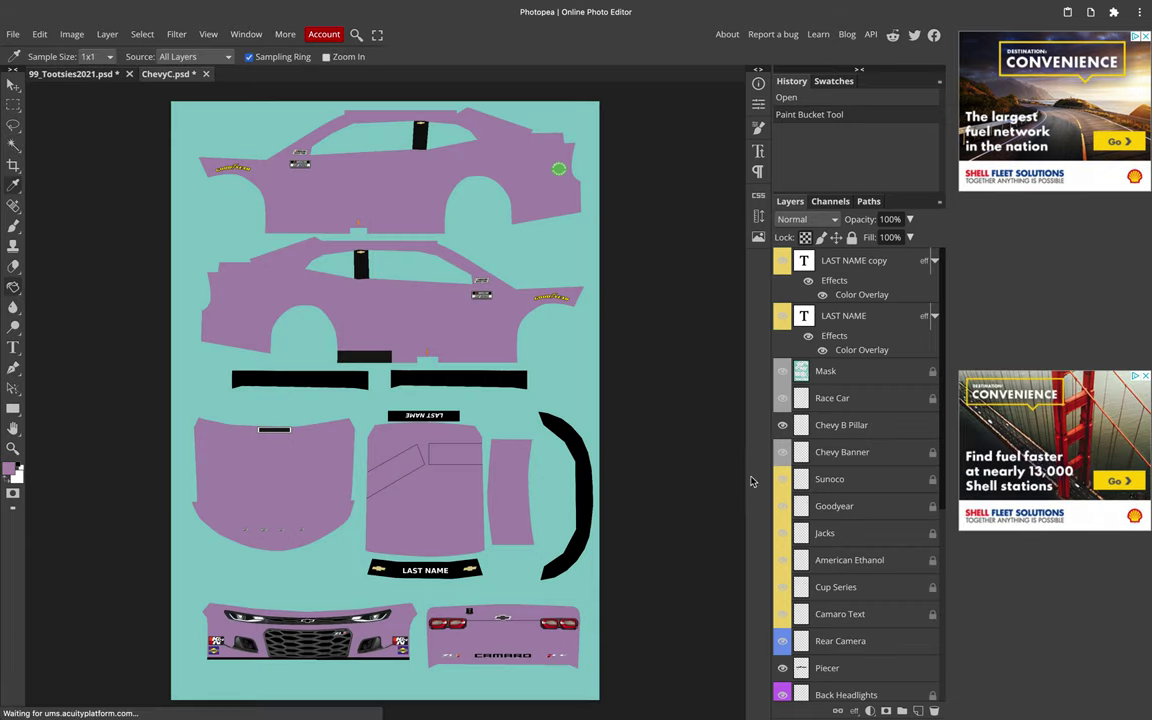
pyautogui.click(13, 288)
pyautogui.scroll(-5, 828, 620)
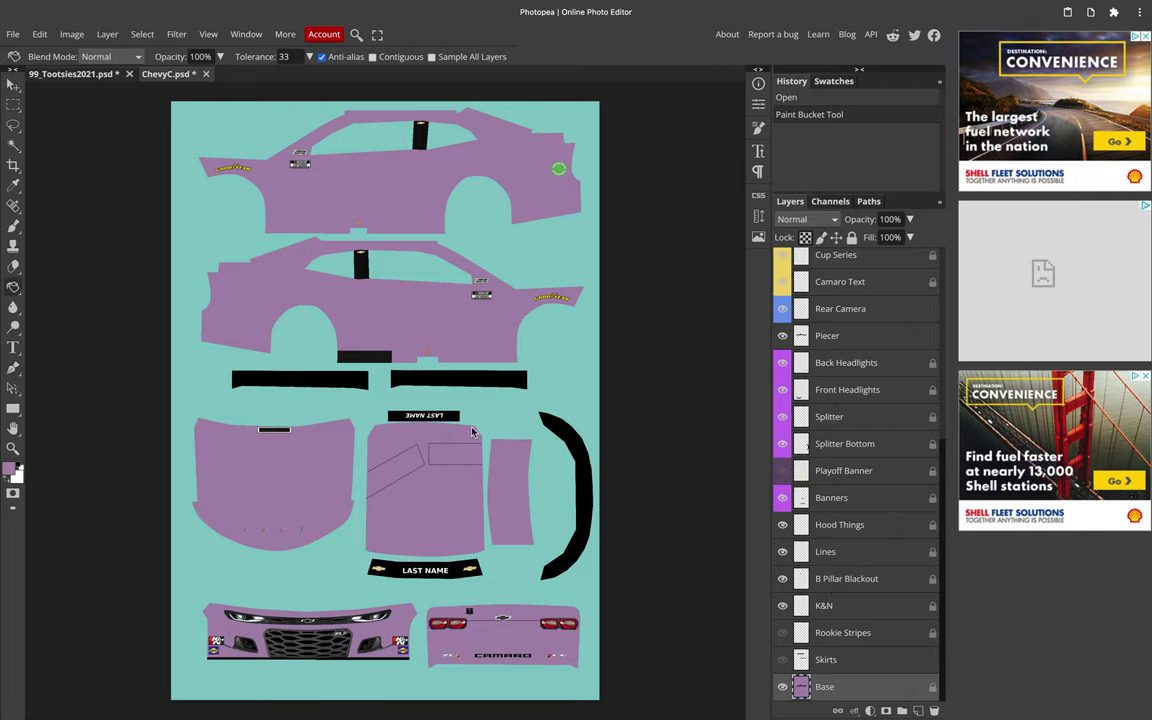
pyautogui.click(446, 345)
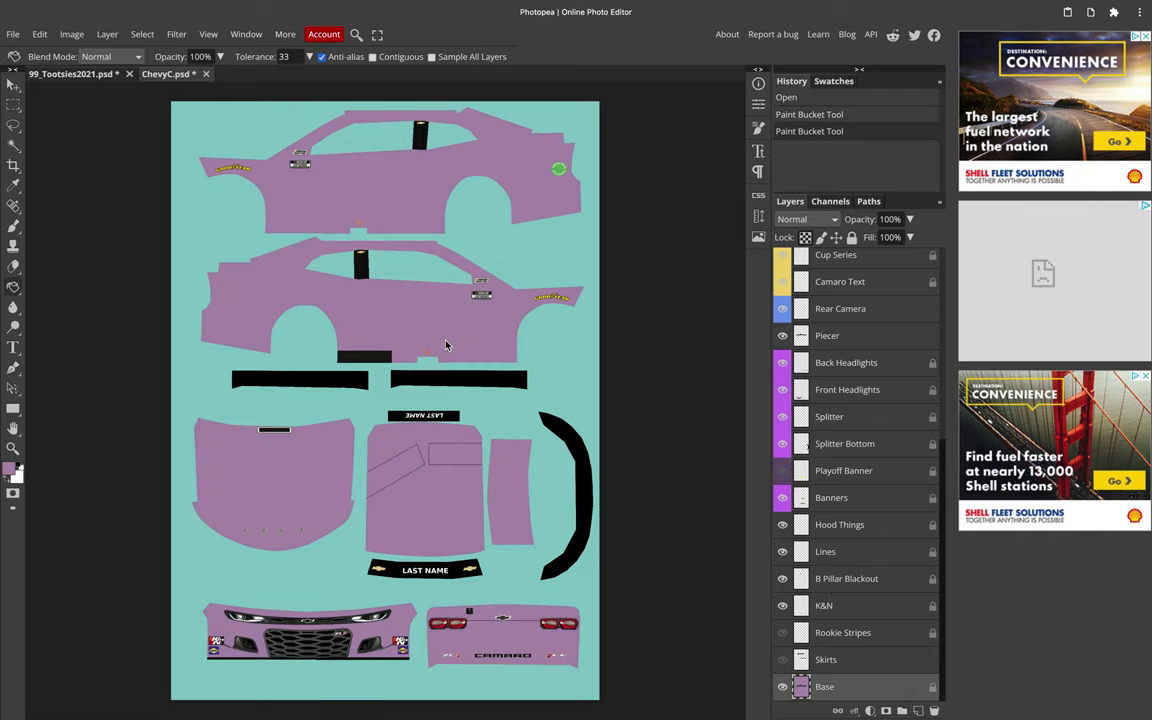
# Step: In 99_Tootsies2021.psd, fill the panel with the small 99 in the sampled purple, undoing the non-contiguous attempt and refilling with Contiguous enabled
pyautogui.click(104, 75)
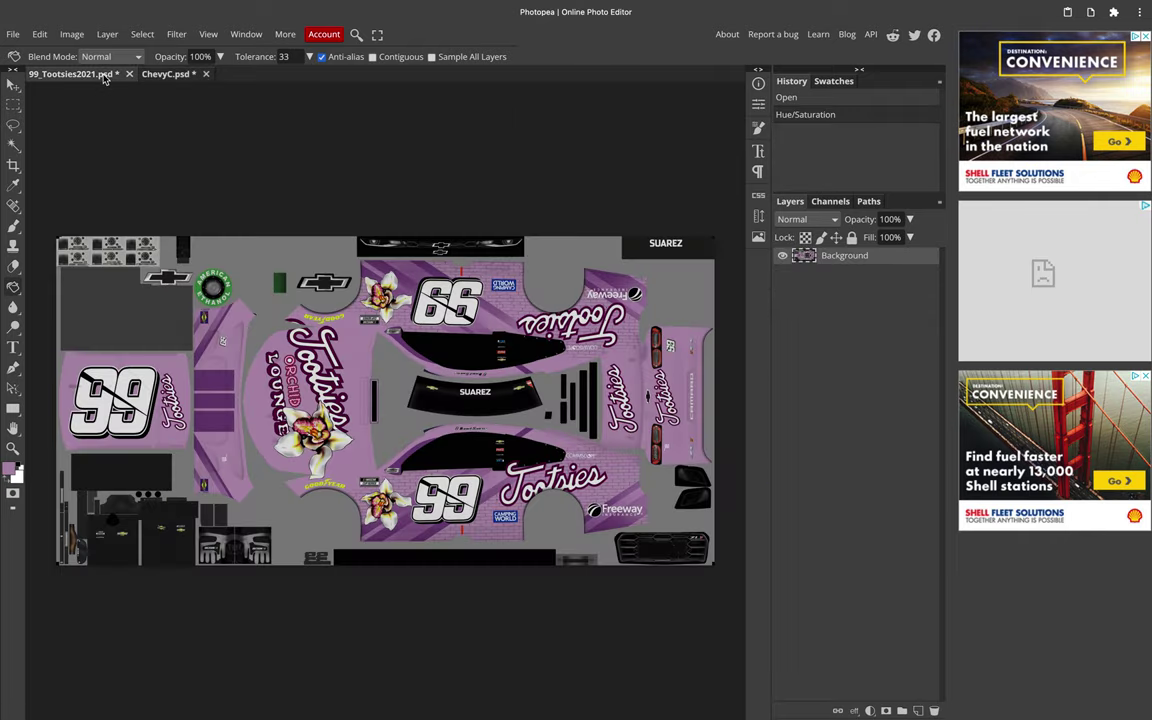
pyautogui.scroll(2, 378, 361)
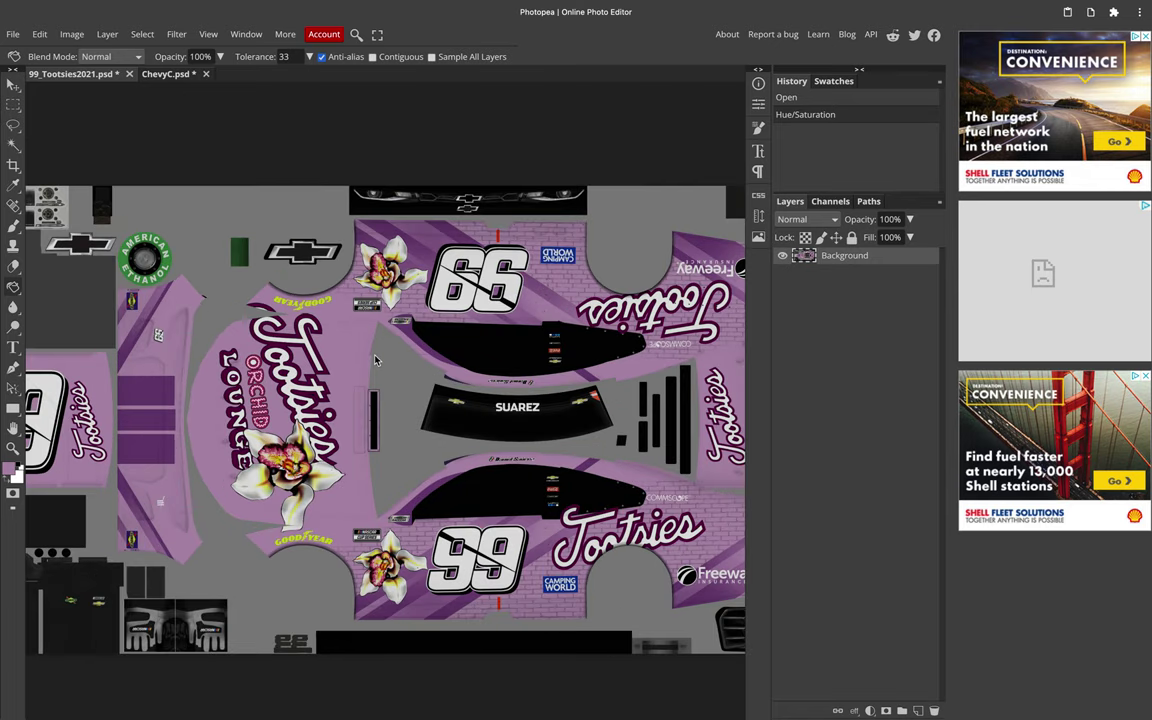
pyautogui.hscroll(-2, 300, 347)
pyautogui.hscroll(-1, 92, 294)
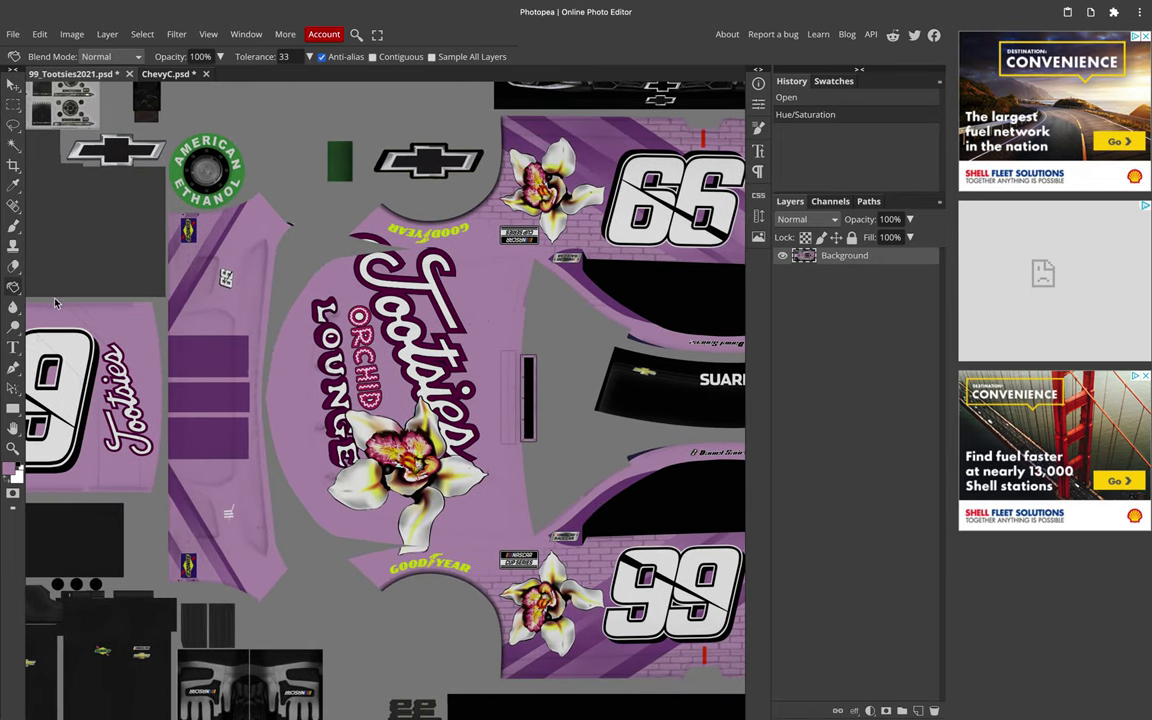
pyautogui.click(236, 311)
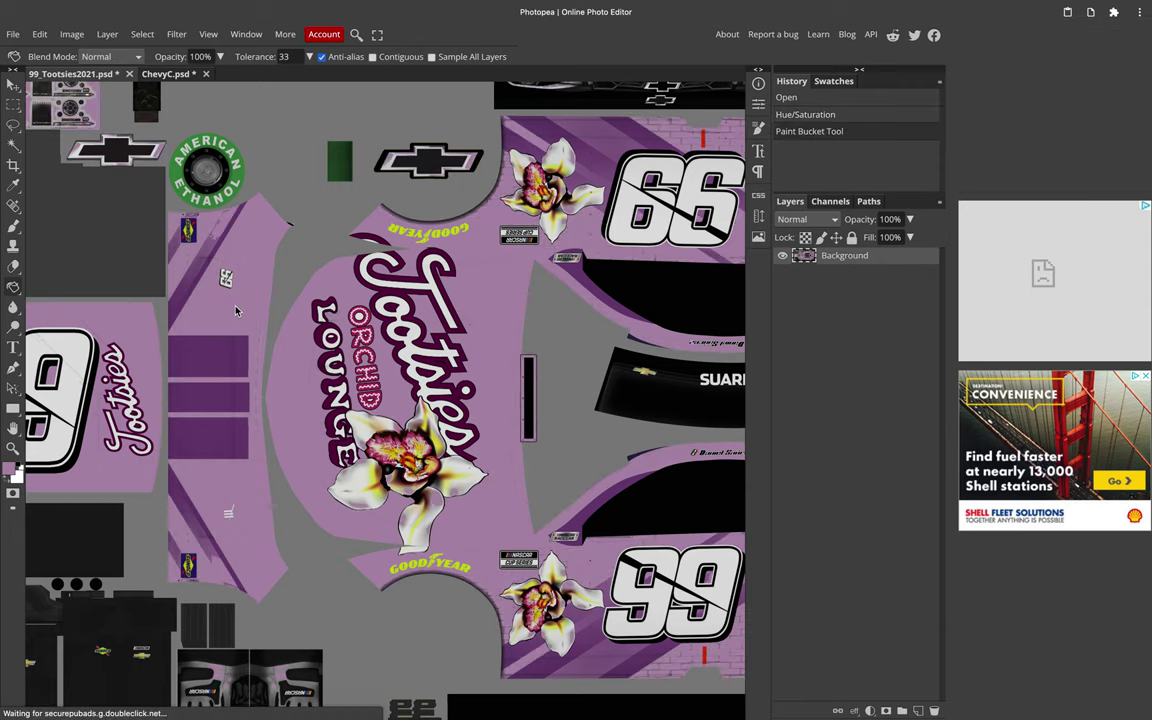
pyautogui.scroll(-2, 236, 311)
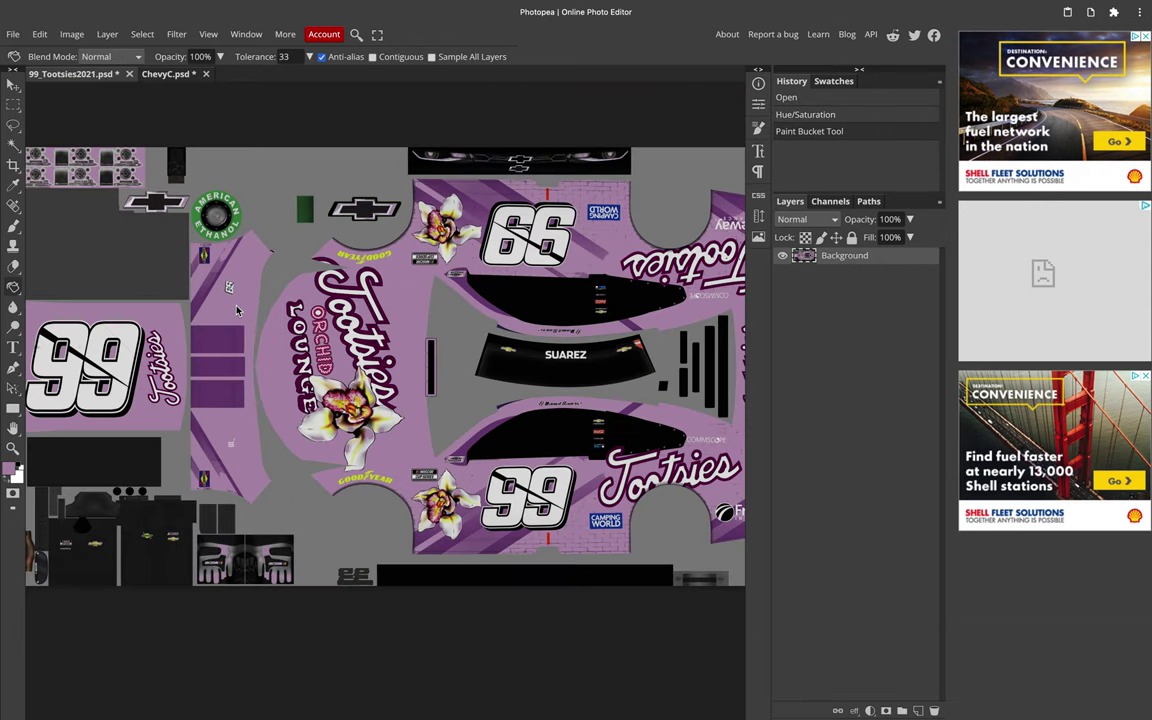
pyautogui.hotkey('ctrl', 'z')
pyautogui.click(373, 57)
pyautogui.click(237, 310)
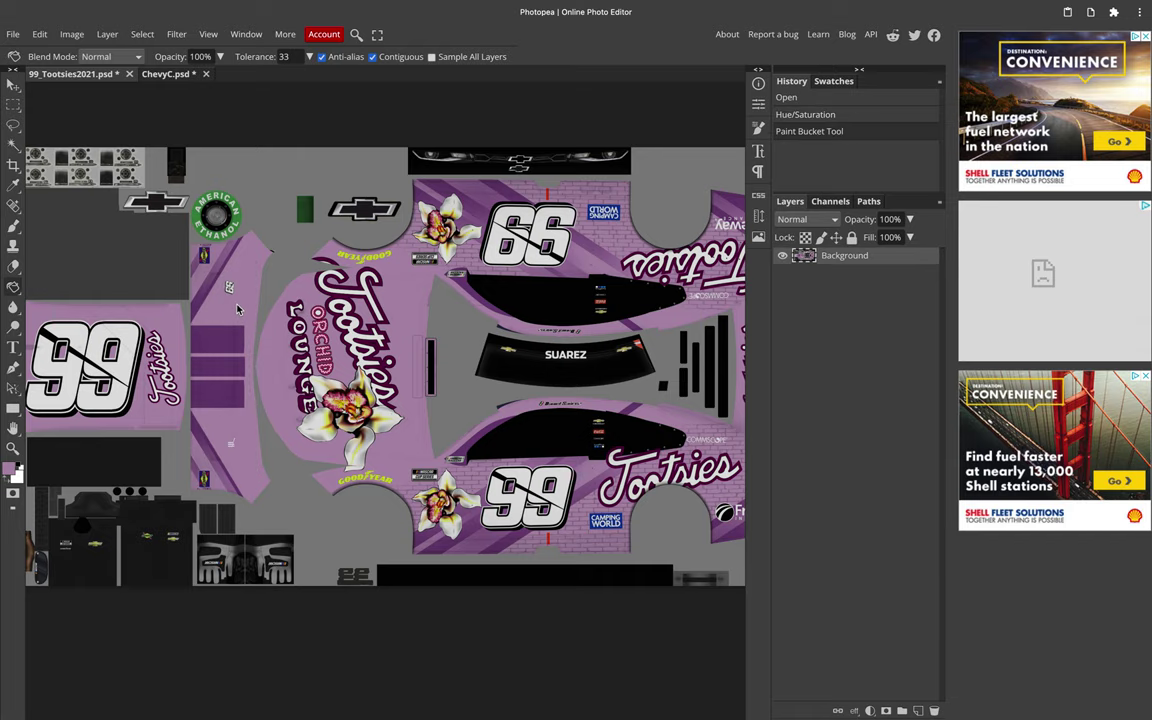
# Step: Try filling the light area below the Sunoco logo with the sampled purple, and undo it
pyautogui.scroll(5, 213, 268)
pyautogui.click(213, 268)
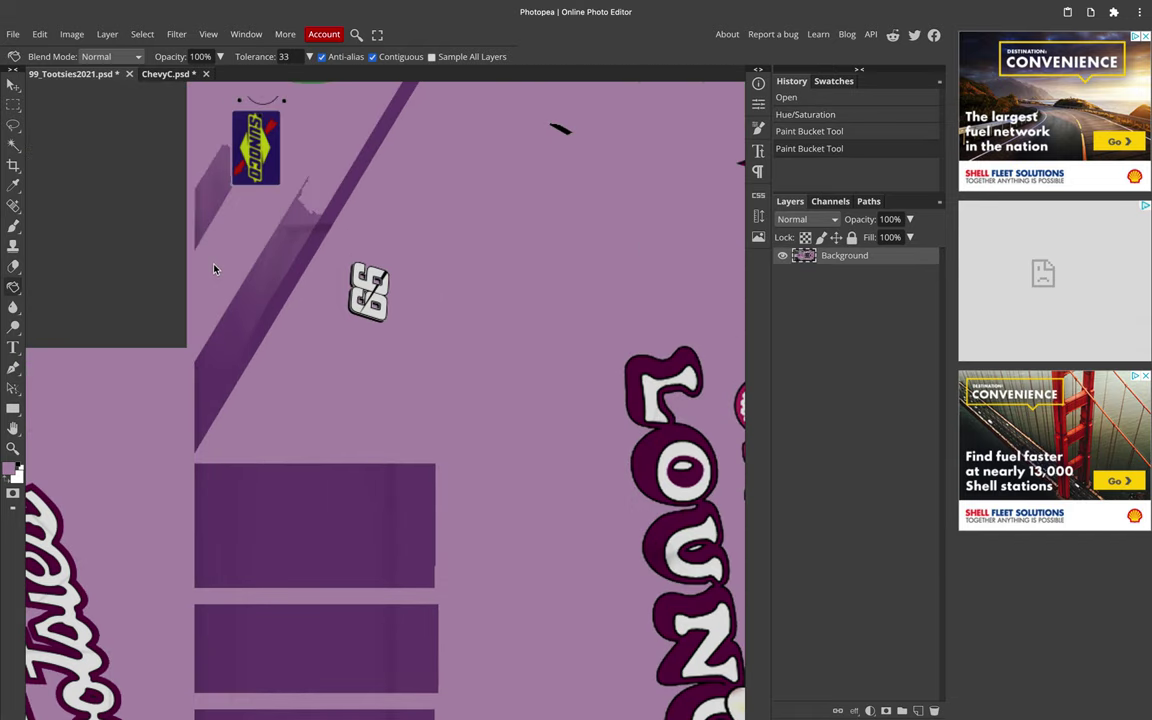
pyautogui.scroll(-3, 215, 267)
pyautogui.scroll(-1, 221, 265)
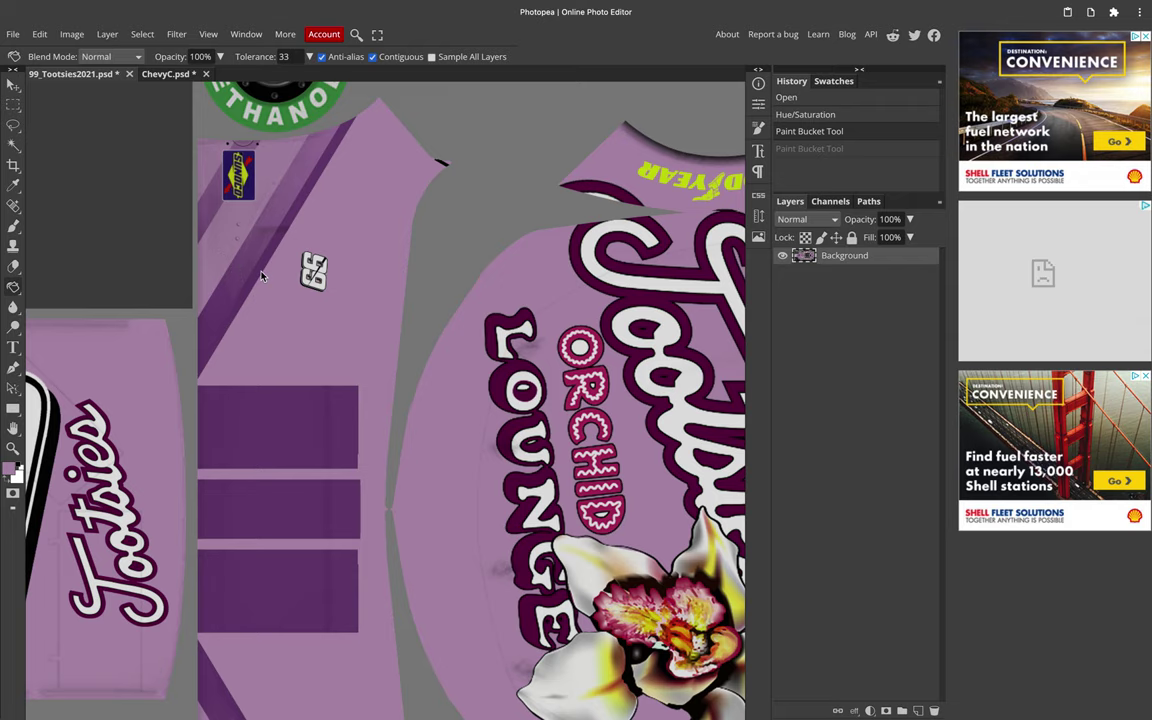
pyautogui.scroll(-5, 261, 276)
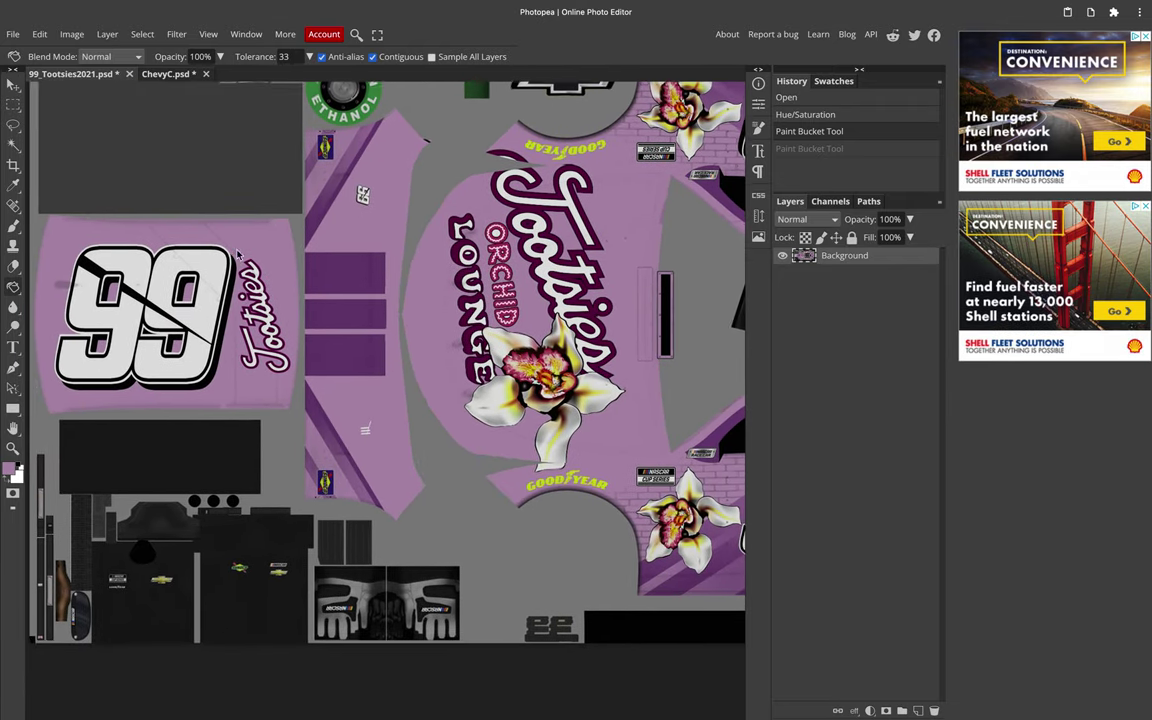
# Step: Fill the remaining patch beside the large 99 with the sampled purple, and make white the foreground colour for the Paint Bucket
pyautogui.click(241, 246)
pyautogui.hscroll(5, 222, 264)
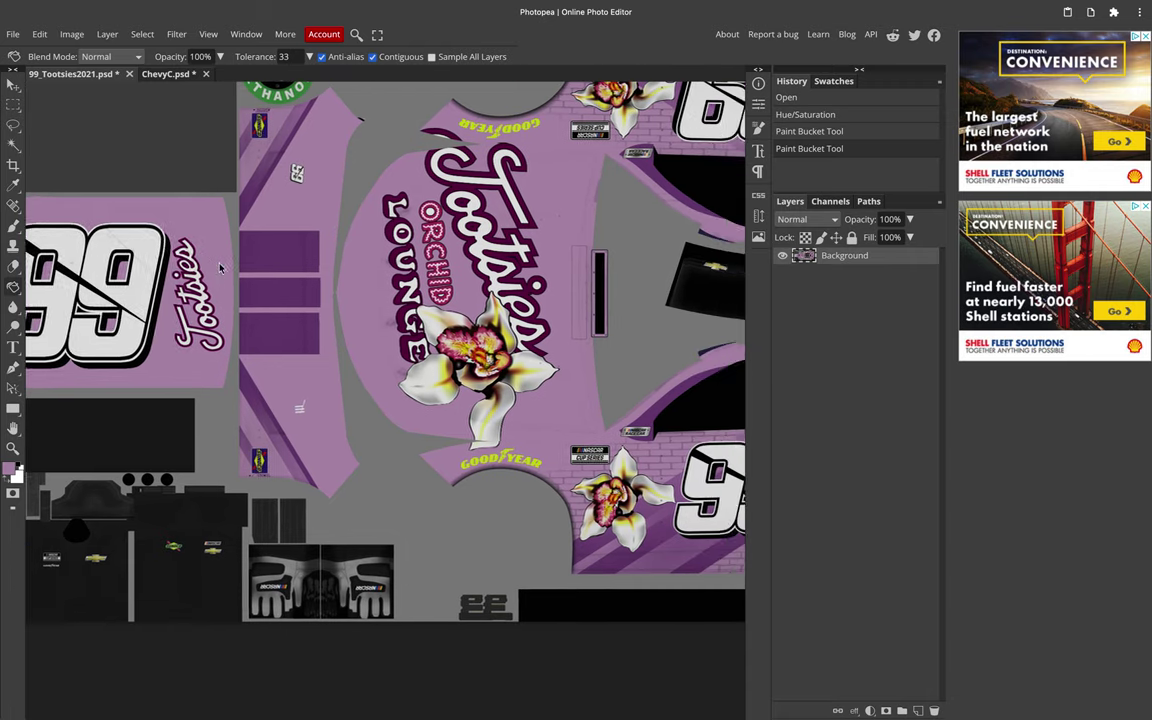
pyautogui.press('i')
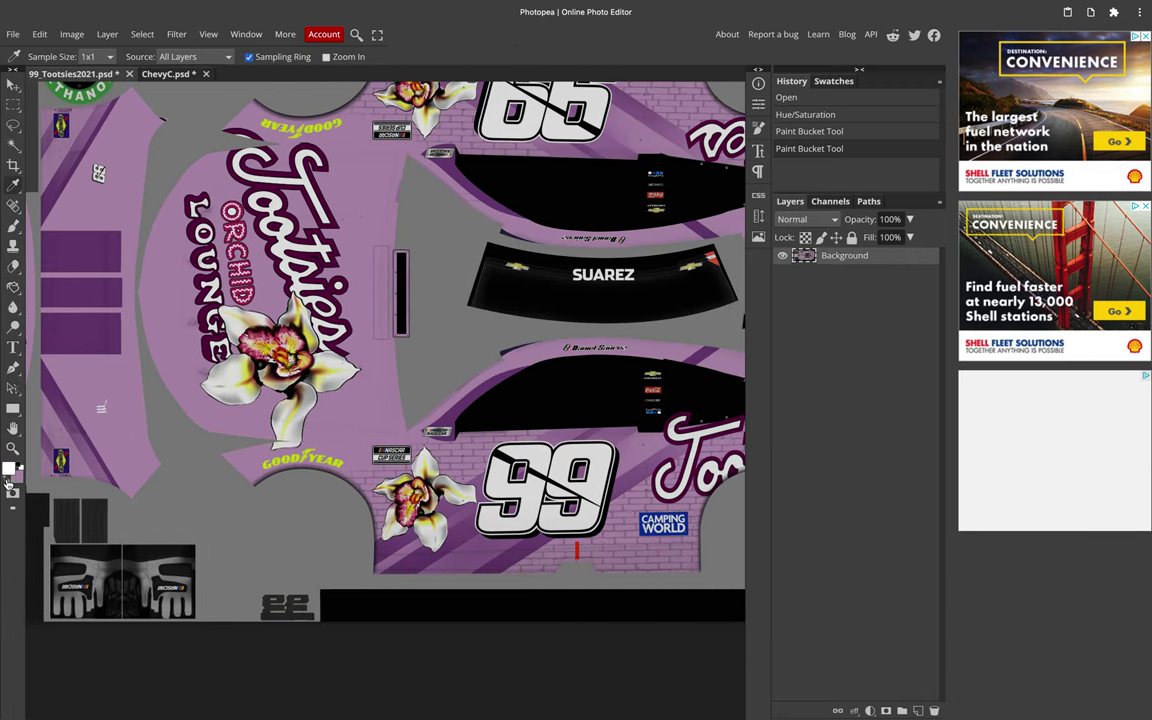
pyautogui.click(12, 288)
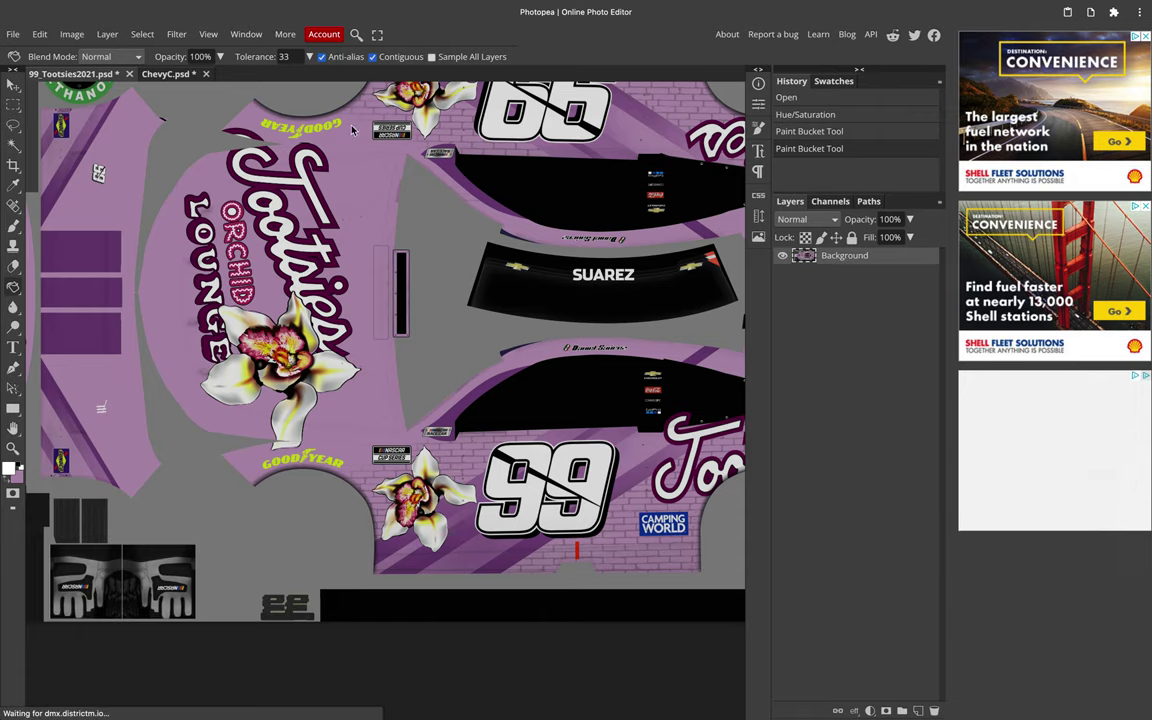
# Step: Try filling the grey door number 99 with white without Contiguous at tolerances 33, 11 and 2, undoing each attempt
pyautogui.click(533, 481)
pyautogui.hscroll(3, 533, 481)
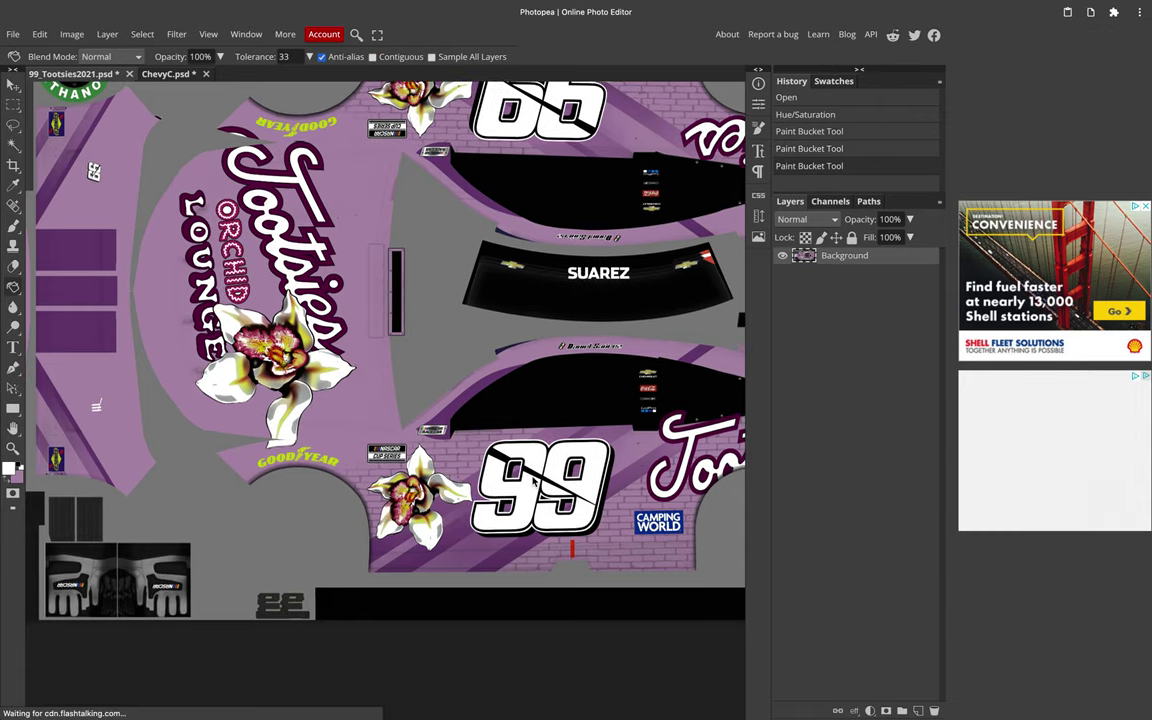
pyautogui.hotkey('ctrl', 'z')
pyautogui.click(283, 56)
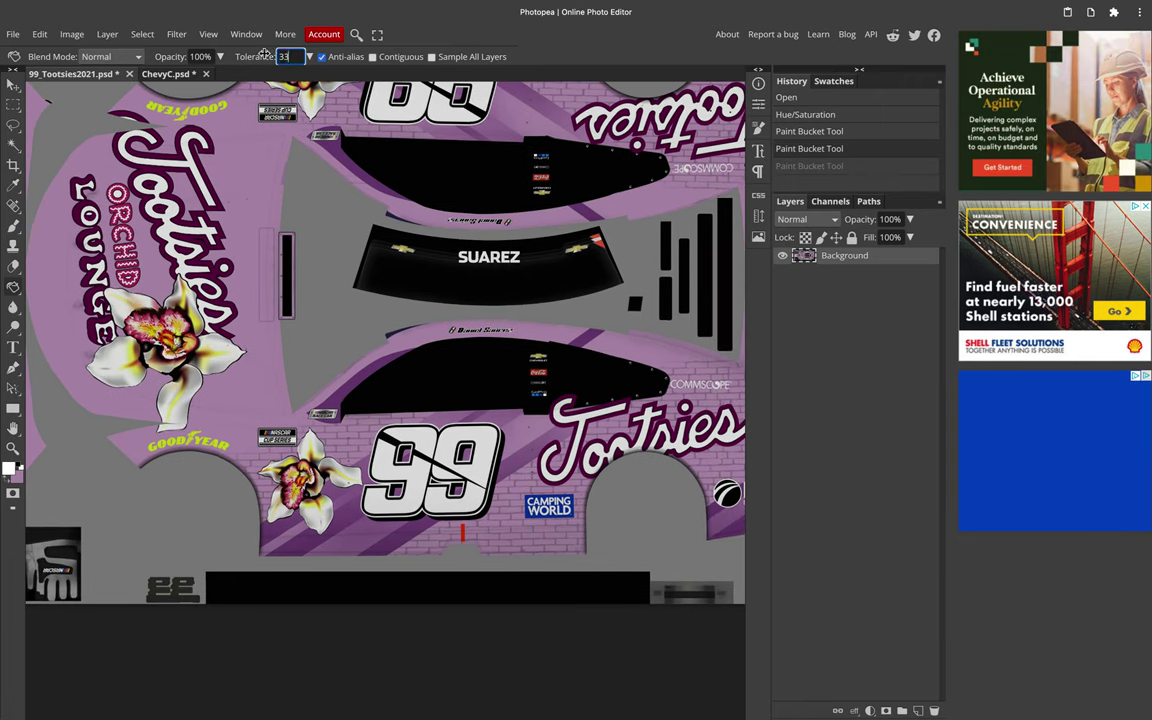
pyautogui.write('11')
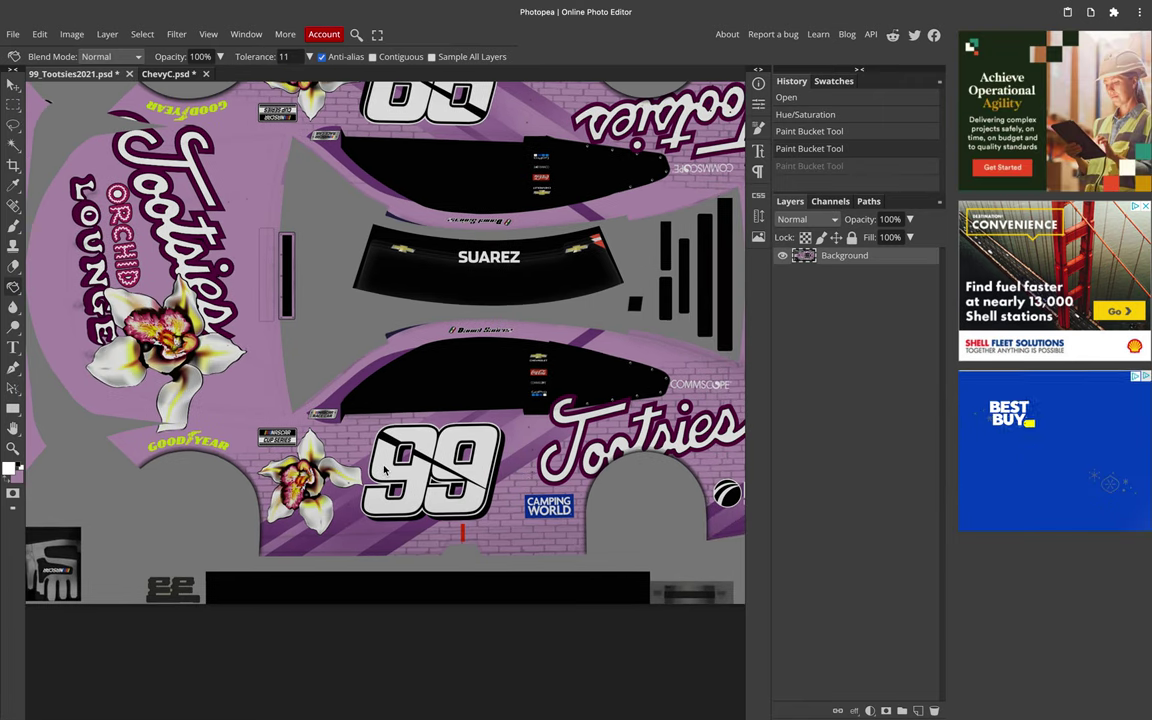
pyautogui.click(383, 460)
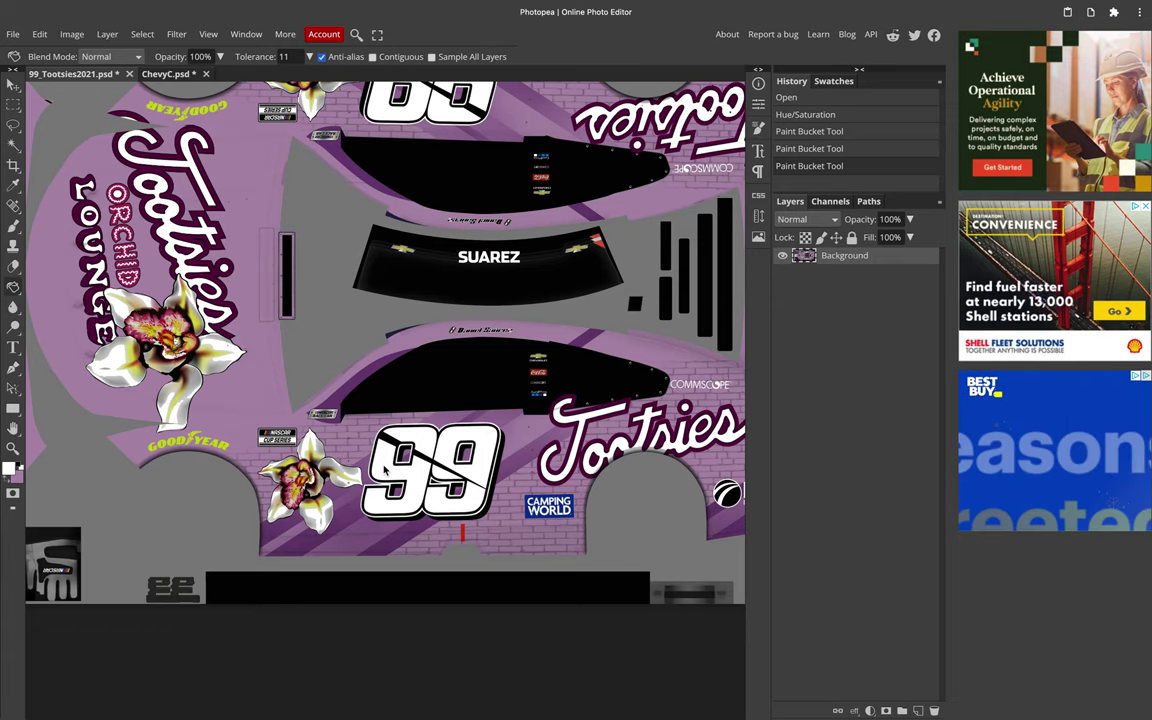
pyautogui.hotkey('ctrl', 'z')
pyautogui.click(280, 56)
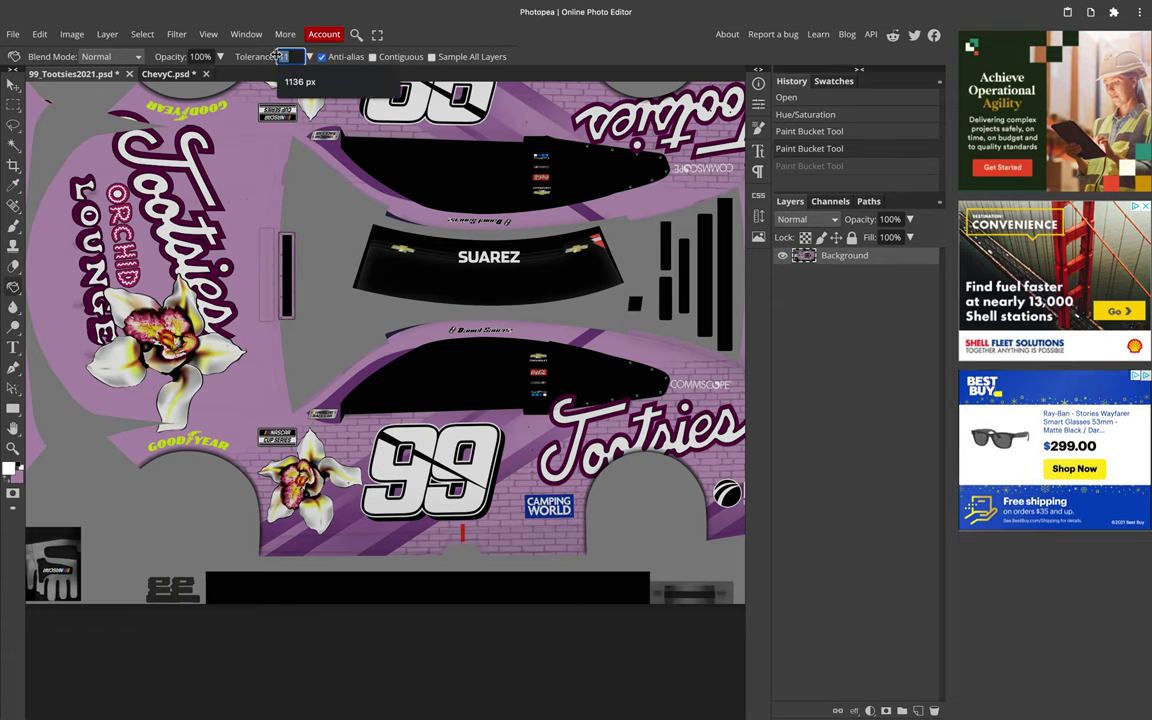
pyautogui.write('2')
pyautogui.press('Return')
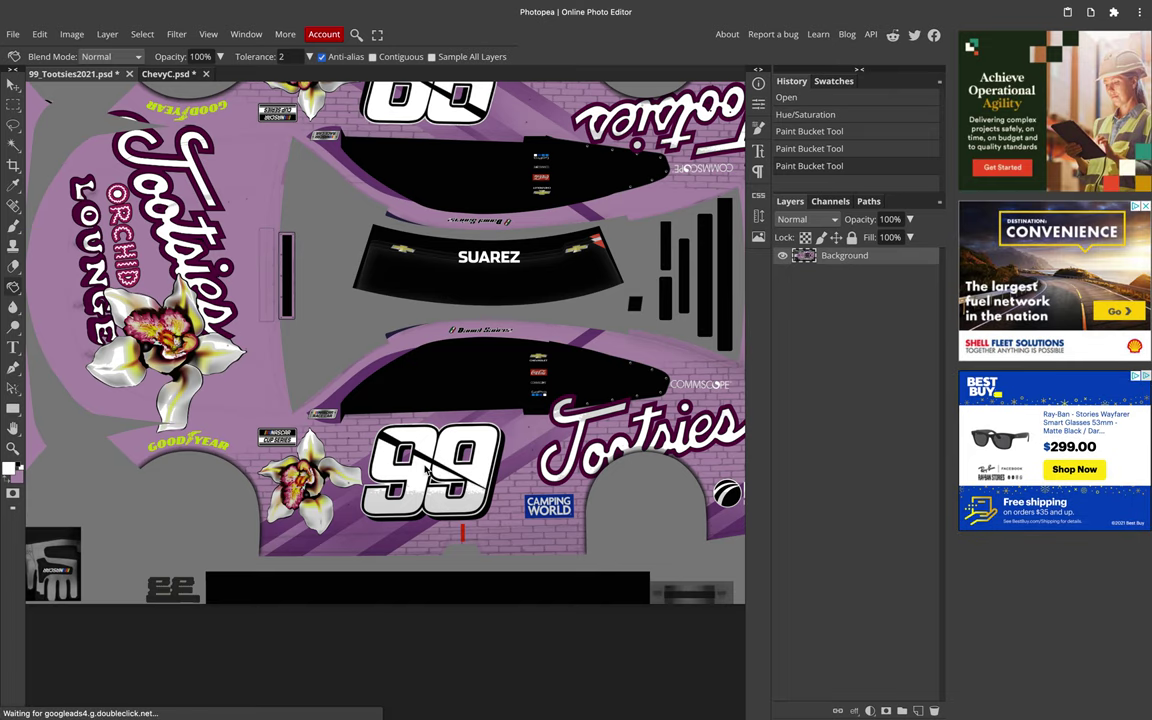
# Step: Fill the door number 99 above the red mark with white, using Contiguous and tolerance 20
pyautogui.click(374, 56)
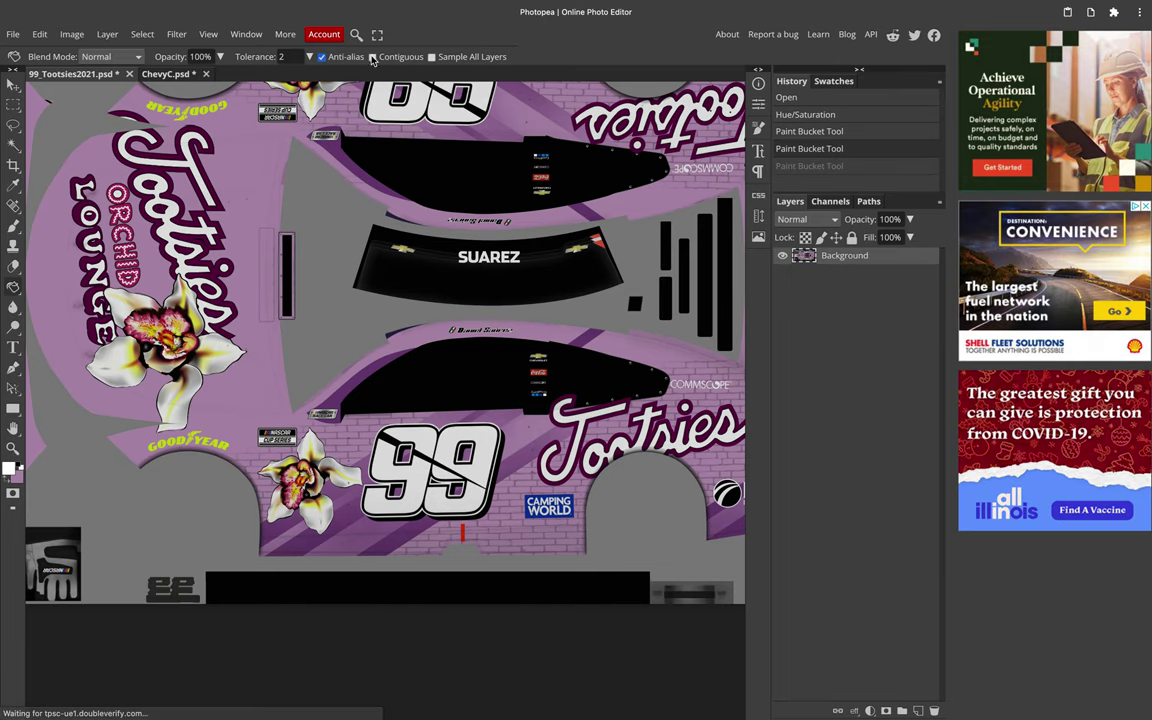
pyautogui.click(290, 57)
pyautogui.click(290, 81)
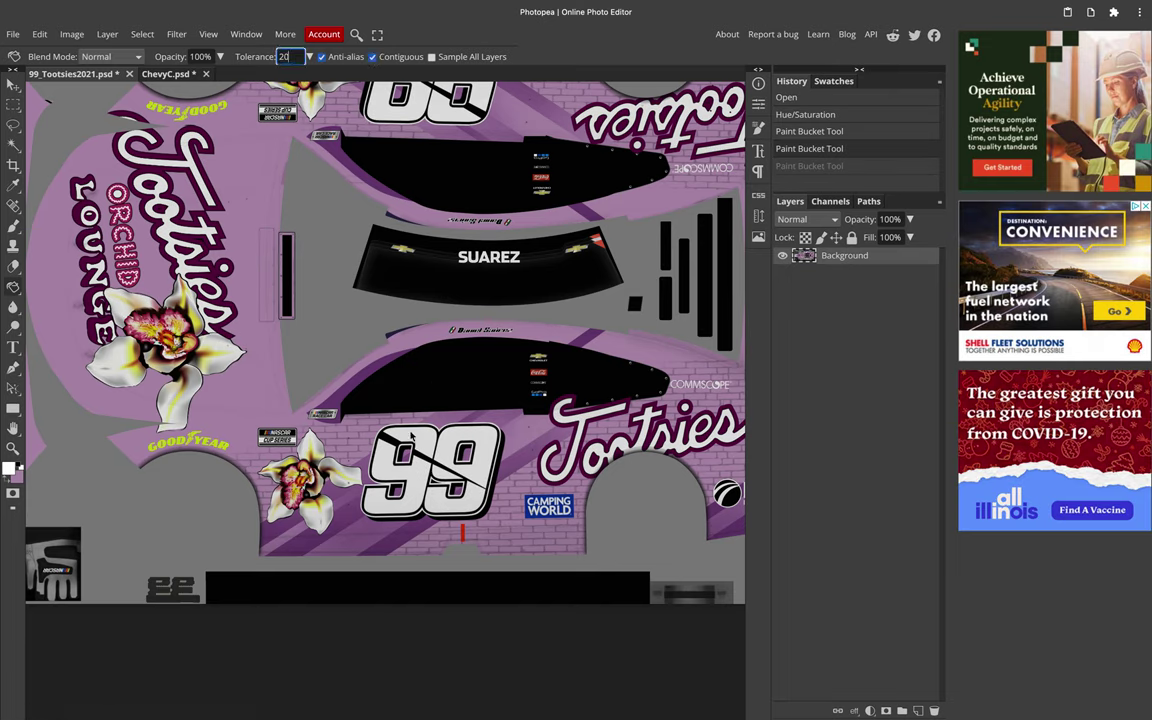
pyautogui.click(407, 490)
pyautogui.click(450, 483)
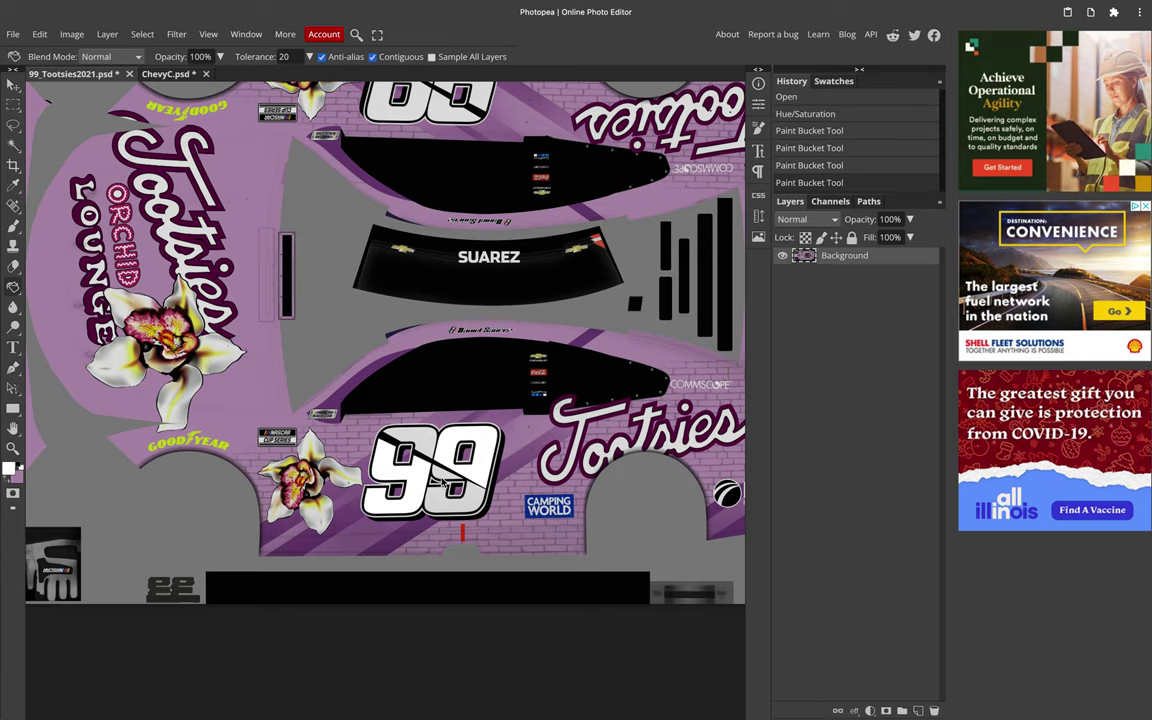
# Step: Fill the upside-down door number 99 on the opposite car side with white
pyautogui.scroll(5, 445, 500)
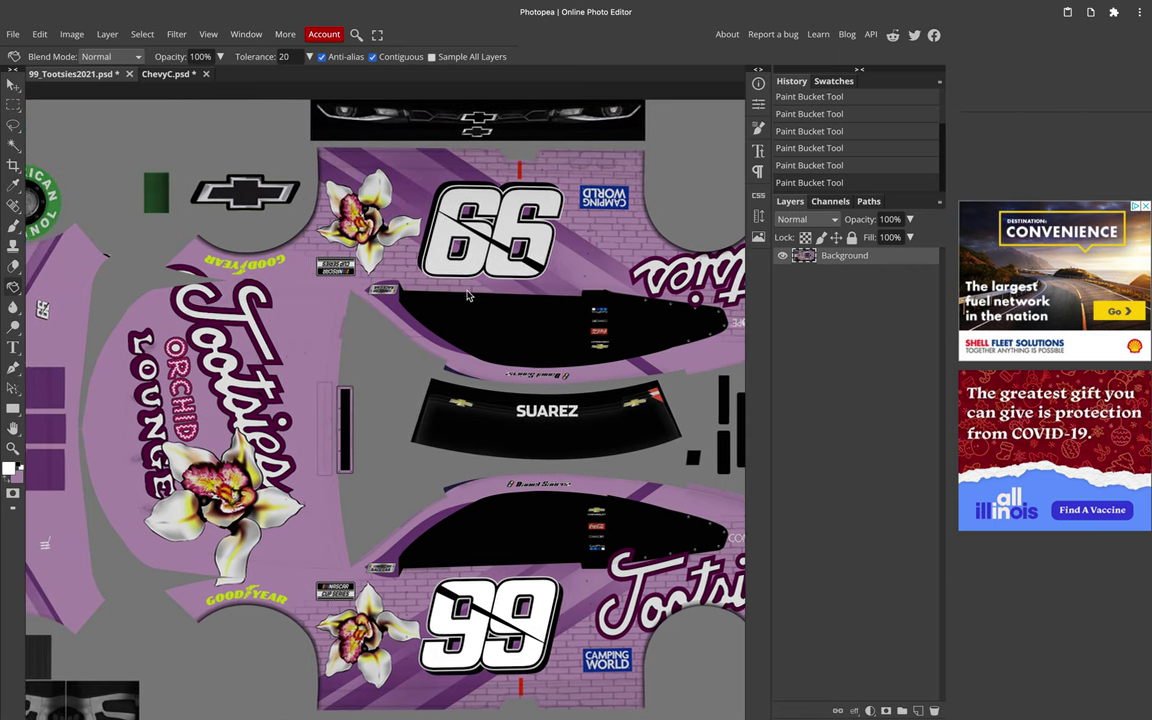
pyautogui.scroll(1, 469, 295)
pyautogui.click(489, 243)
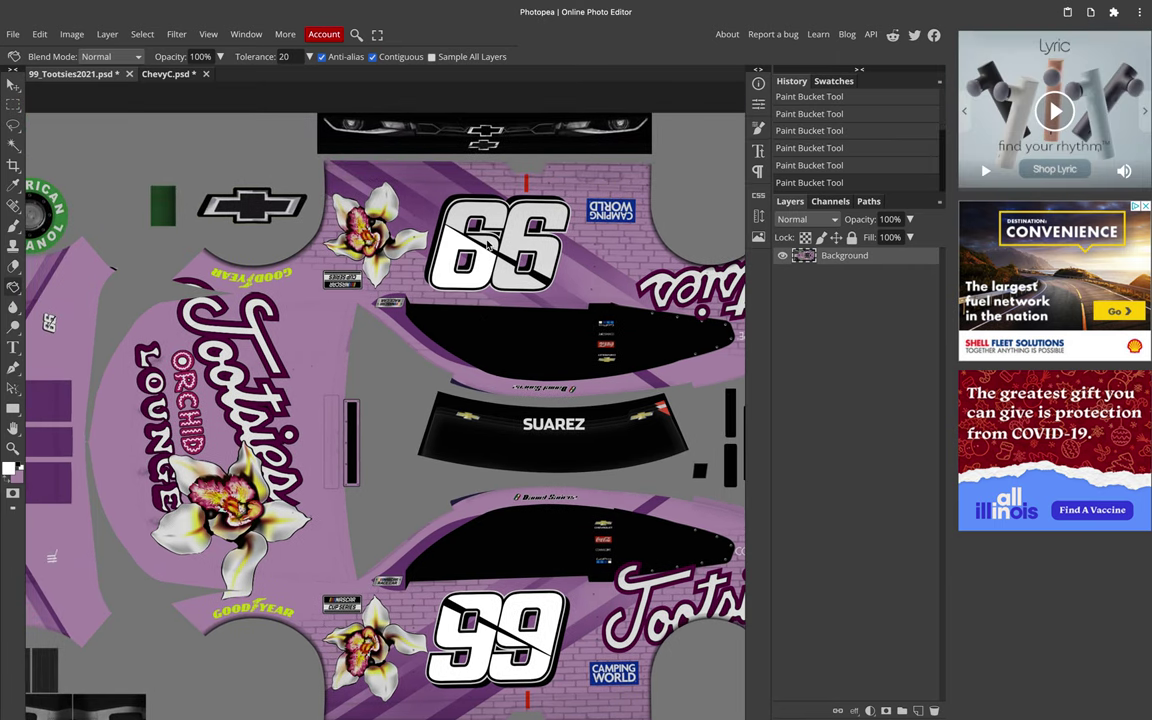
pyautogui.click(488, 218)
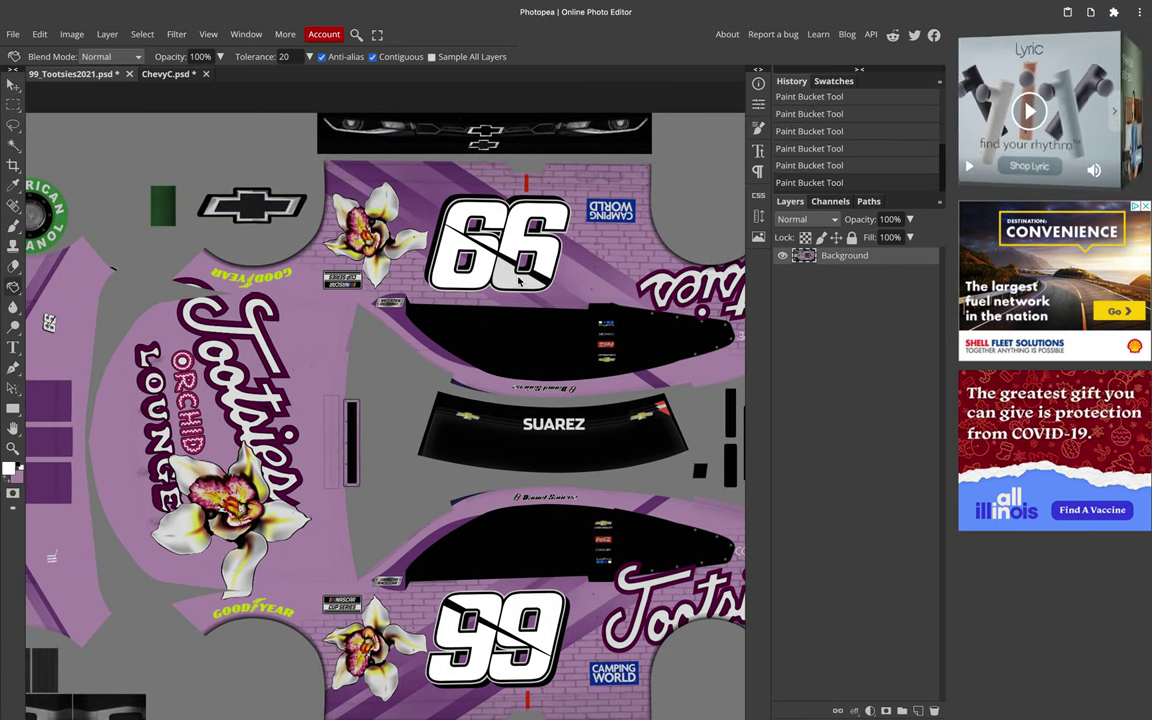
# Step: Fill the grey LOUNGE letters on the hood with white
pyautogui.hscroll(-2, 310, 360)
pyautogui.hscroll(-3, 310, 360)
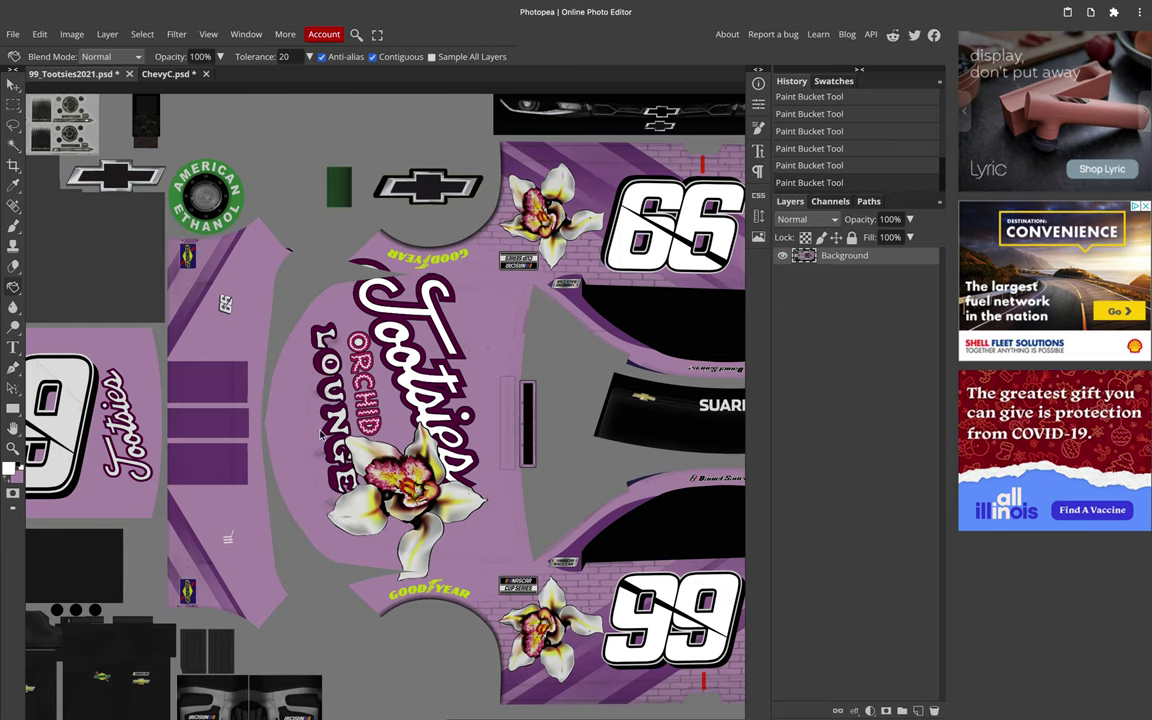
pyautogui.scroll(3, 322, 434)
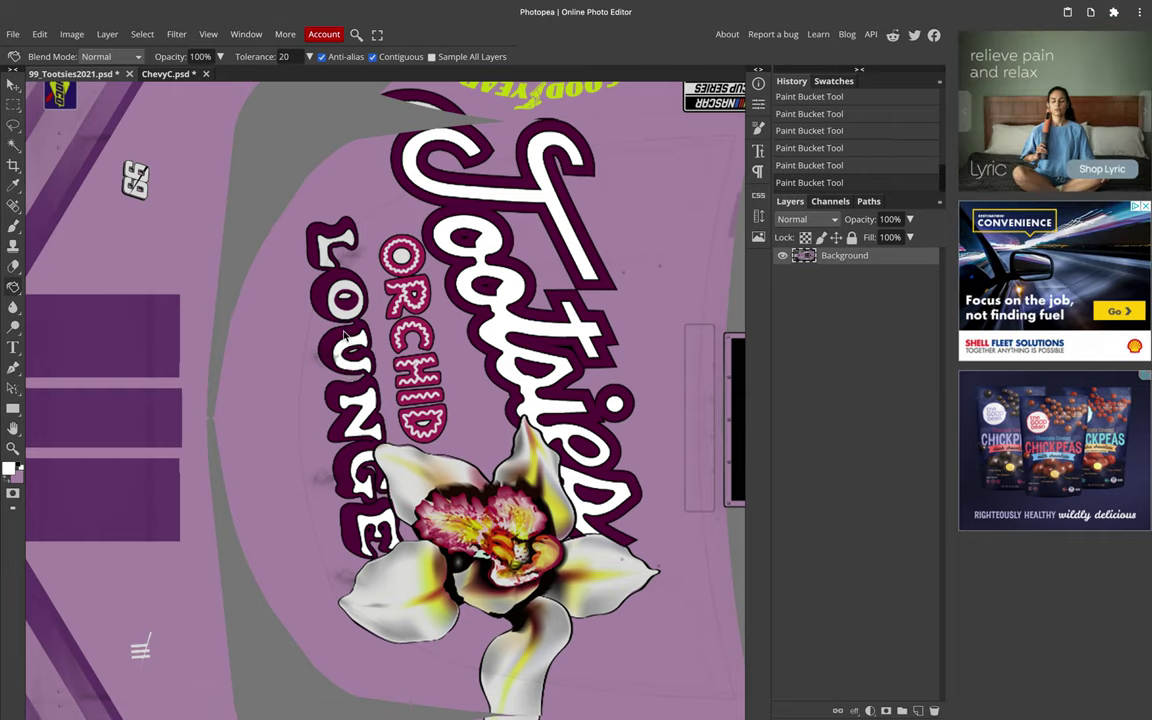
pyautogui.hotkey('ctrl', 'z')
pyautogui.hotkey('ctrl', 'shift', 'z')
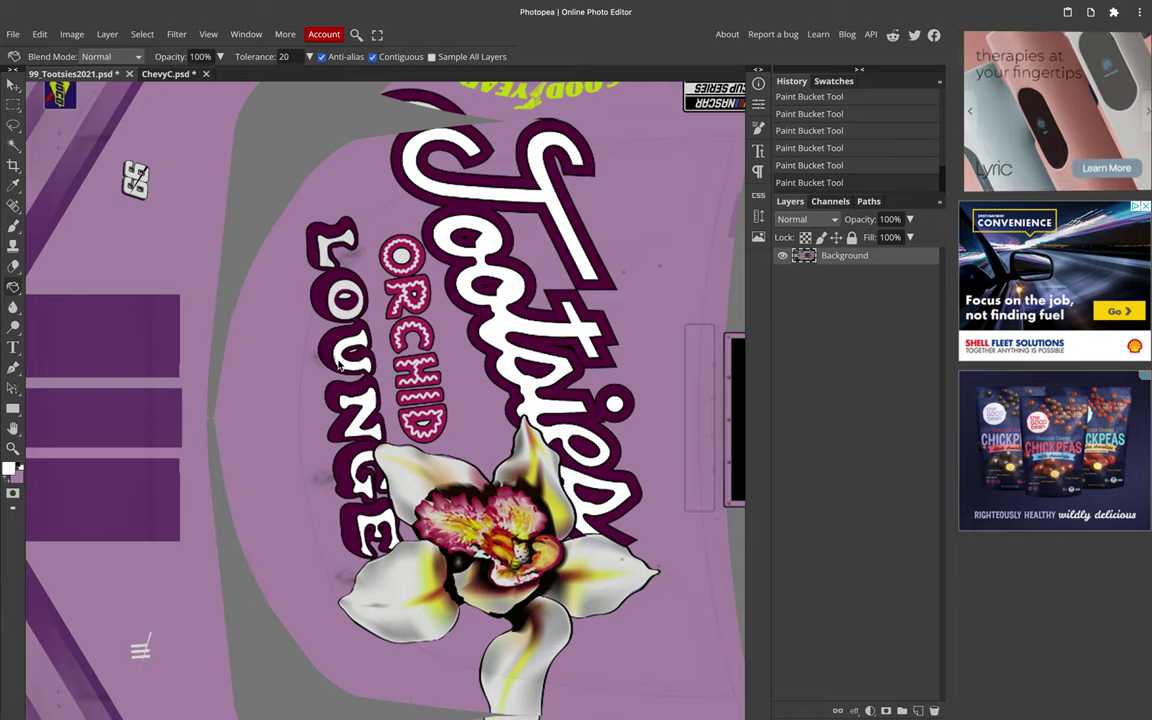
pyautogui.click(336, 315)
pyautogui.click(326, 256)
# Step: Fill the large roof number 99 and the small Tootsies script beside it with white
pyautogui.hscroll(-1, 223, 210)
pyautogui.hscroll(-10, 224, 210)
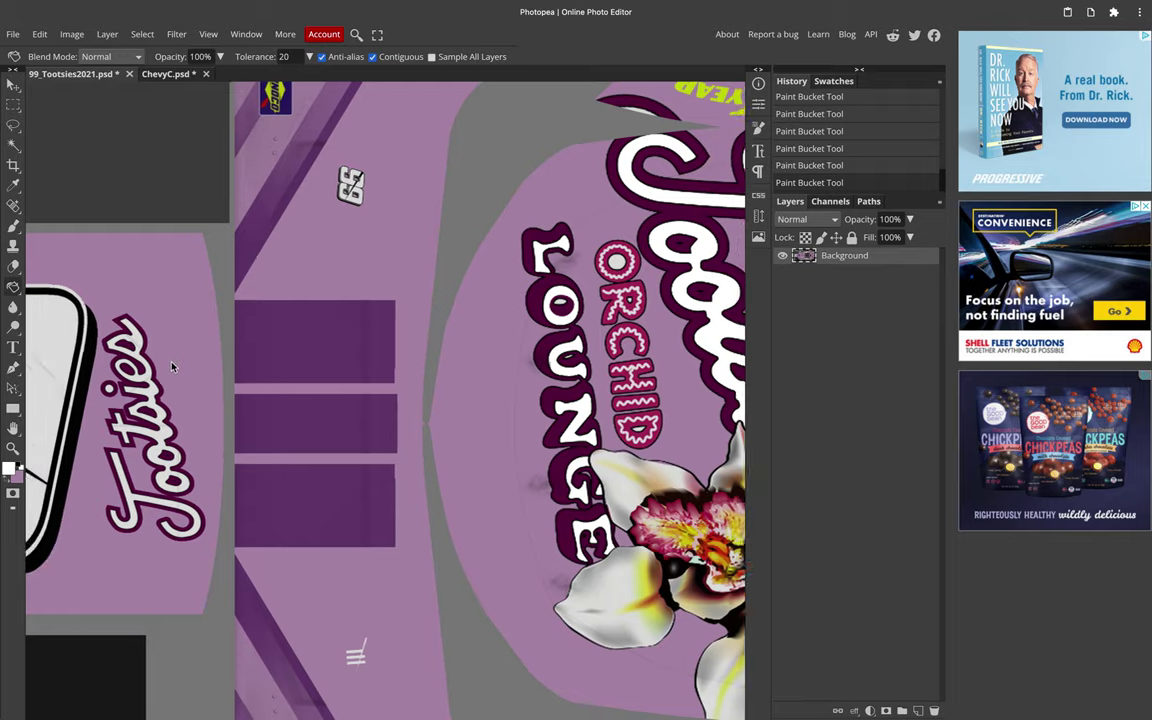
pyautogui.click(233, 342)
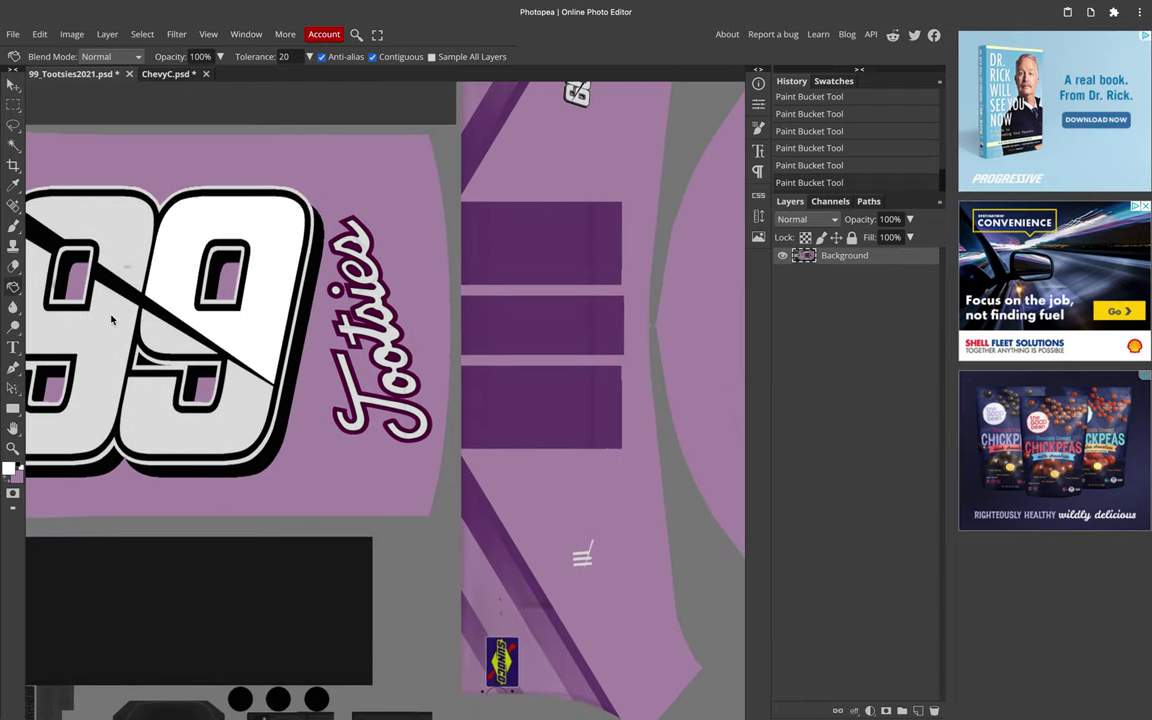
pyautogui.click(111, 319)
pyautogui.click(119, 226)
pyautogui.click(176, 358)
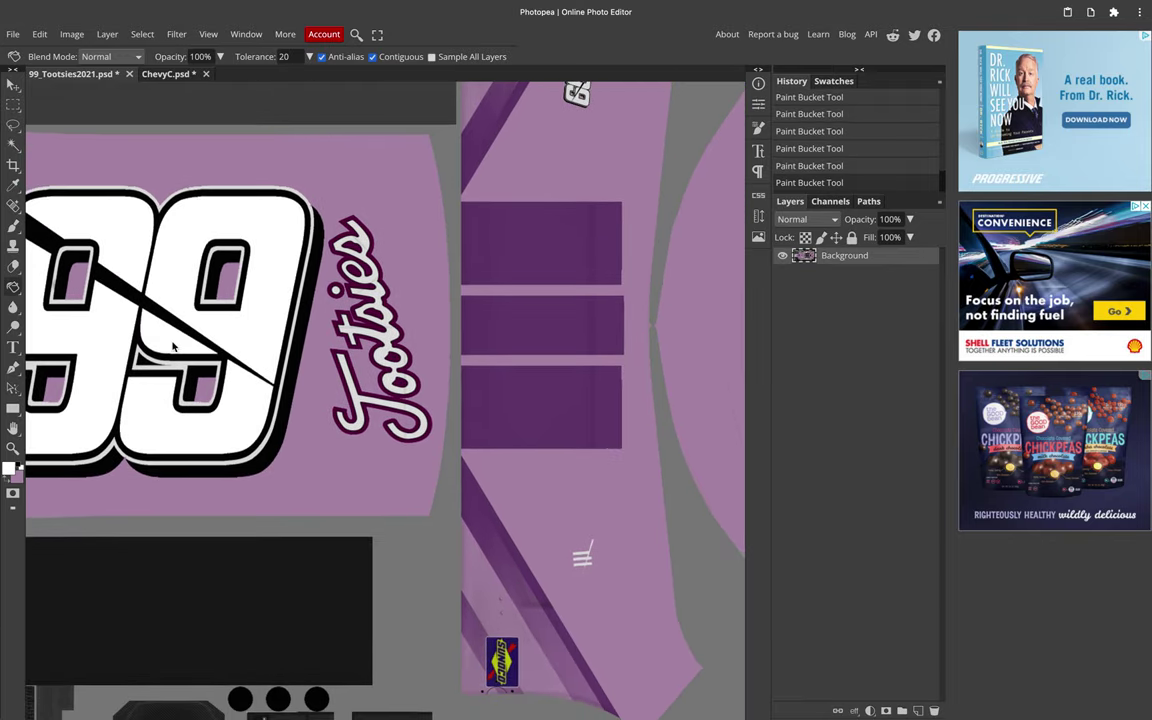
pyautogui.hscroll(-5, 172, 346)
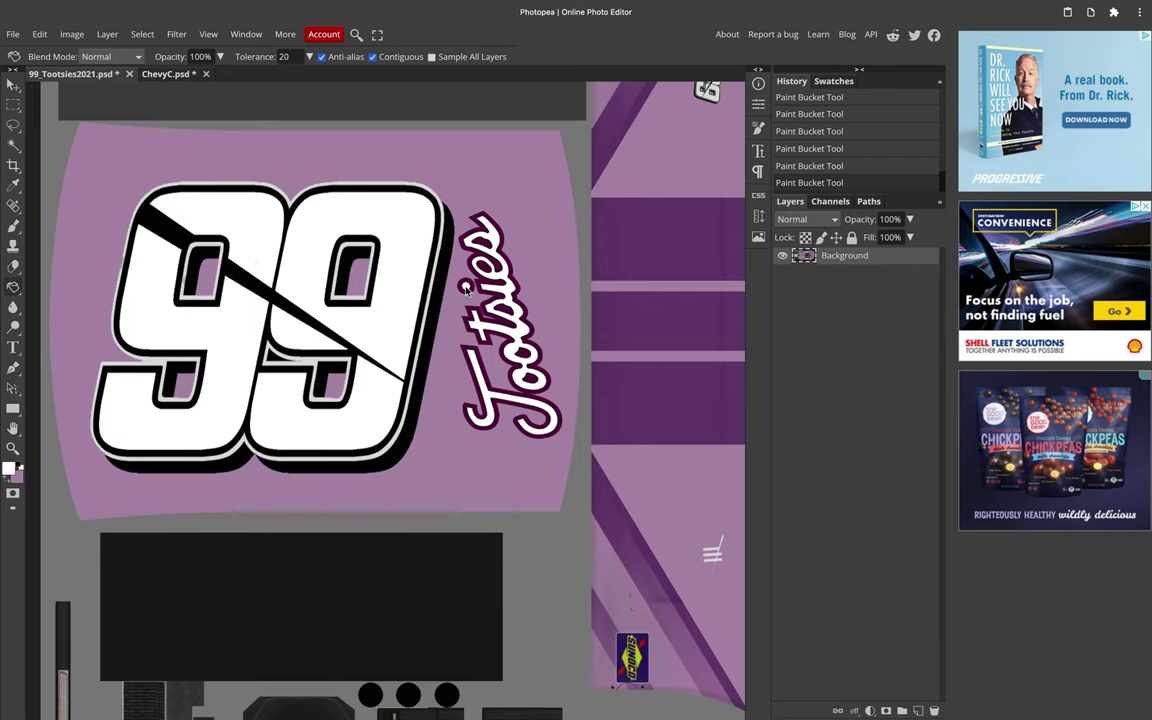
# Step: Fill the Tootsies script above the rear wheel arch with white, undoing the fills that spill along the arch edge
pyautogui.scroll(-5, 465, 291)
pyautogui.hscroll(12, 463, 301)
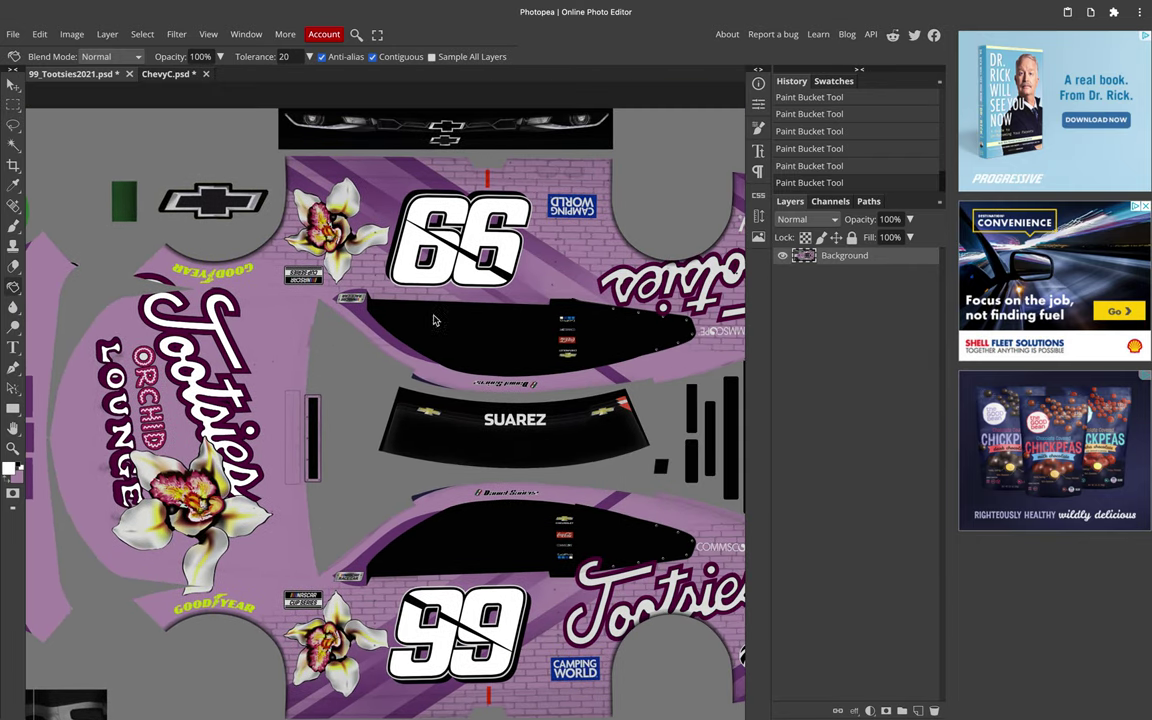
pyautogui.hscroll(10, 434, 319)
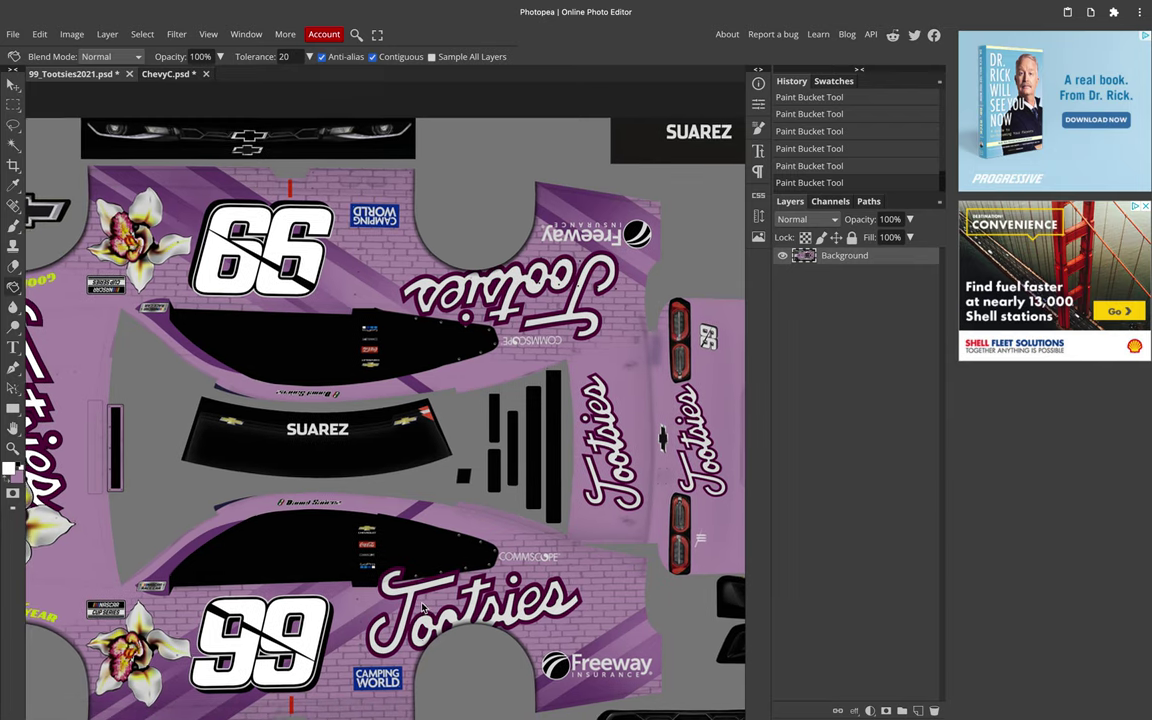
pyautogui.scroll(5, 422, 607)
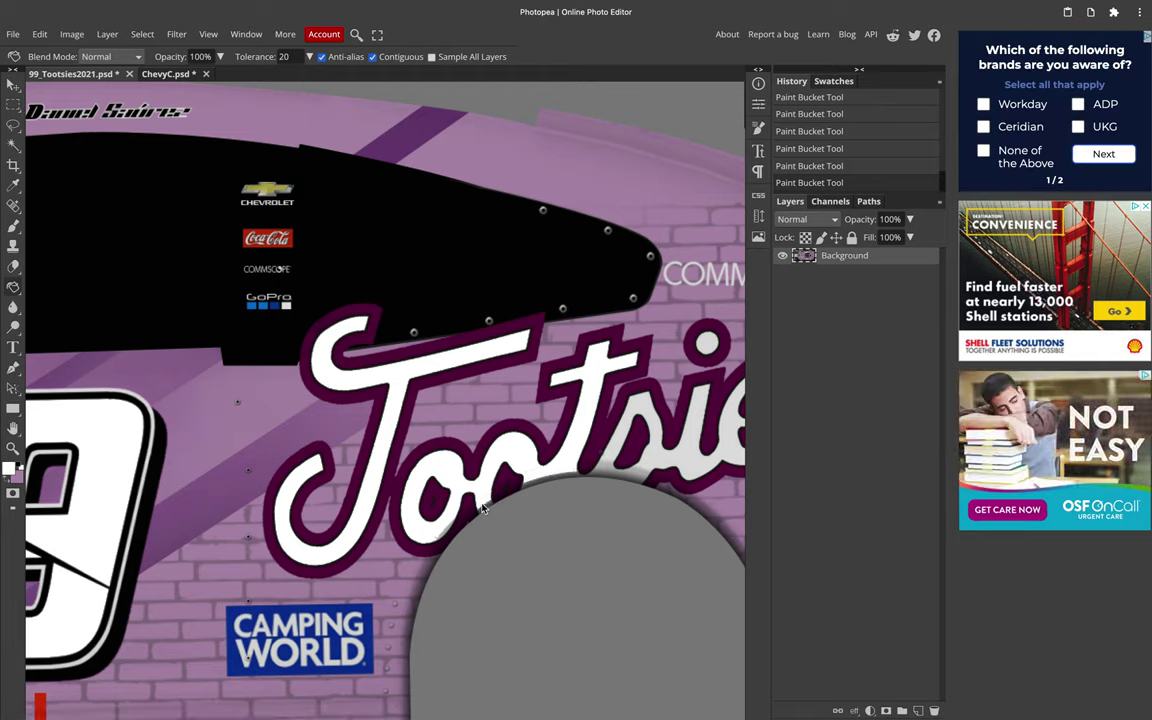
pyautogui.hscroll(3, 560, 475)
pyautogui.click(589, 463)
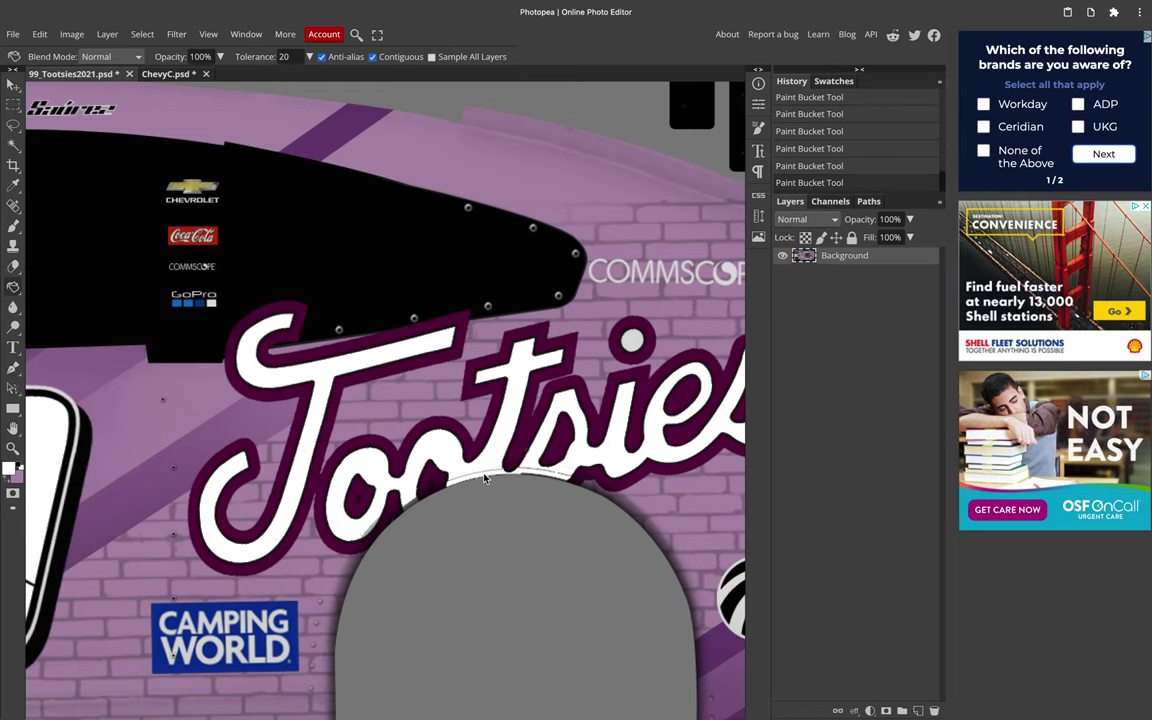
pyautogui.hotkey('ctrl', 'z')
pyautogui.hotkey('ctrl', 'z')
pyautogui.hotkey('ctrl', 'z')
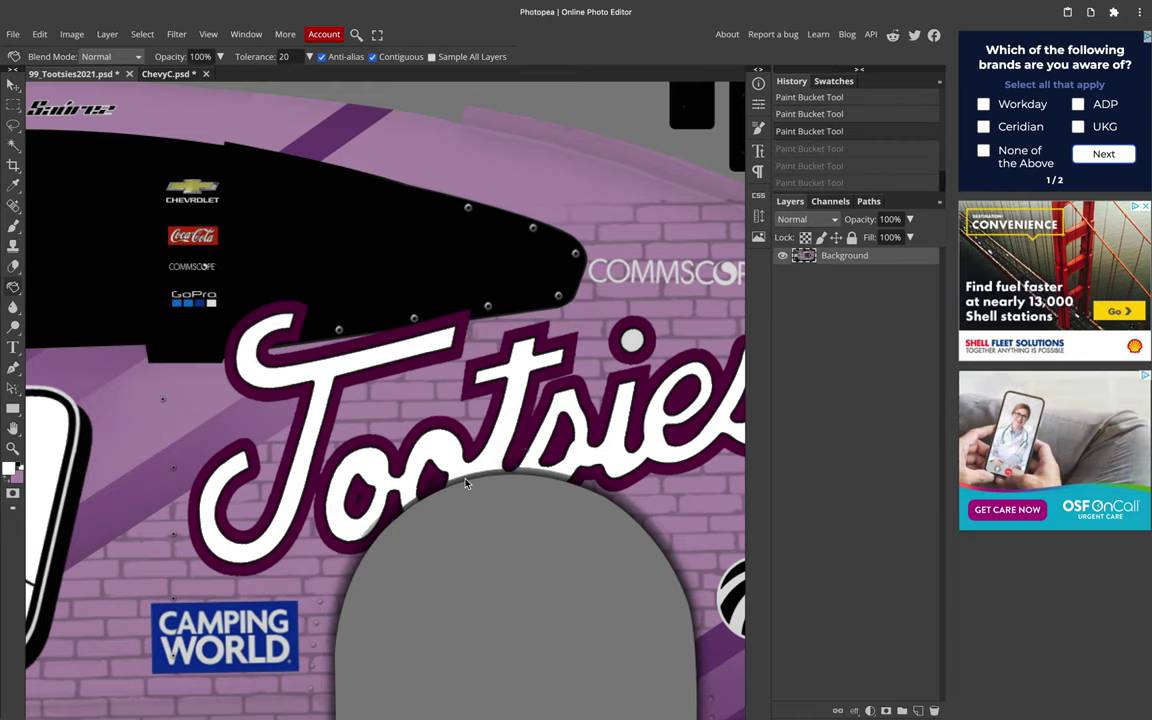
# Step: Fill the round Freeway Insurance emblem with white, then try filling the Freeway letters and undo those fills
pyautogui.hscroll(5, 480, 478)
pyautogui.scroll(-2, 494, 475)
pyautogui.hscroll(3, 494, 475)
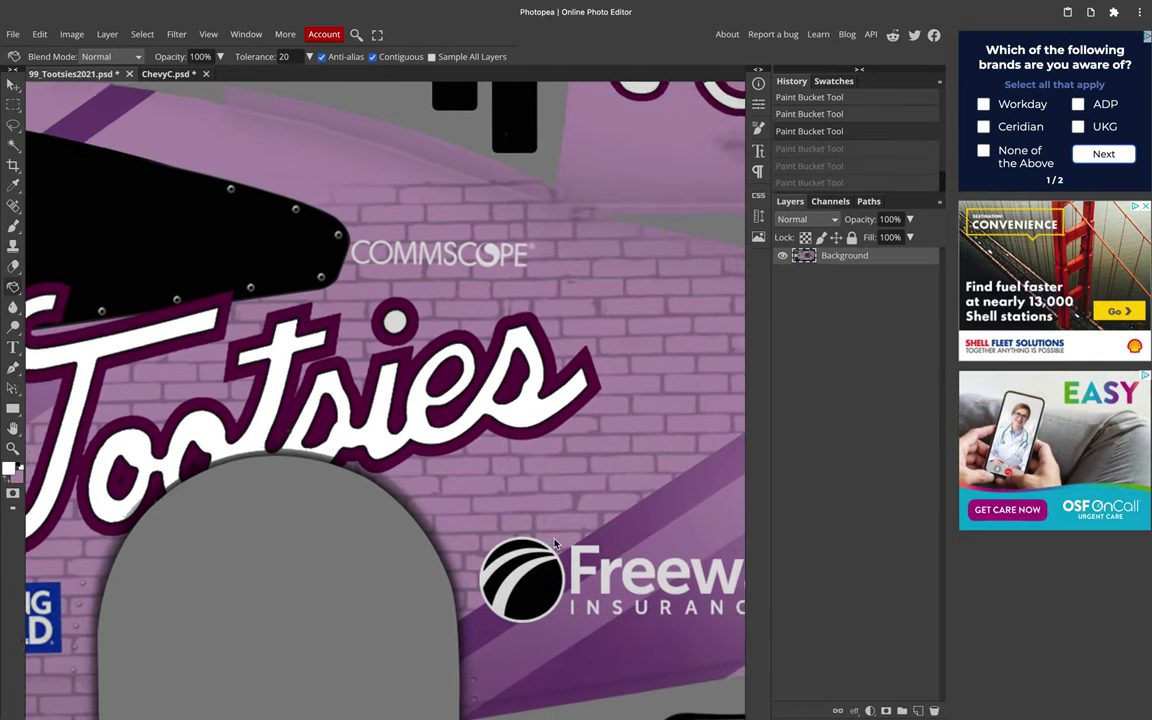
pyautogui.hotkey('ctrl', 'shift', 'z')
pyautogui.hotkey('ctrl', 'shift', 'z')
pyautogui.hotkey('ctrl', 'shift', 'z')
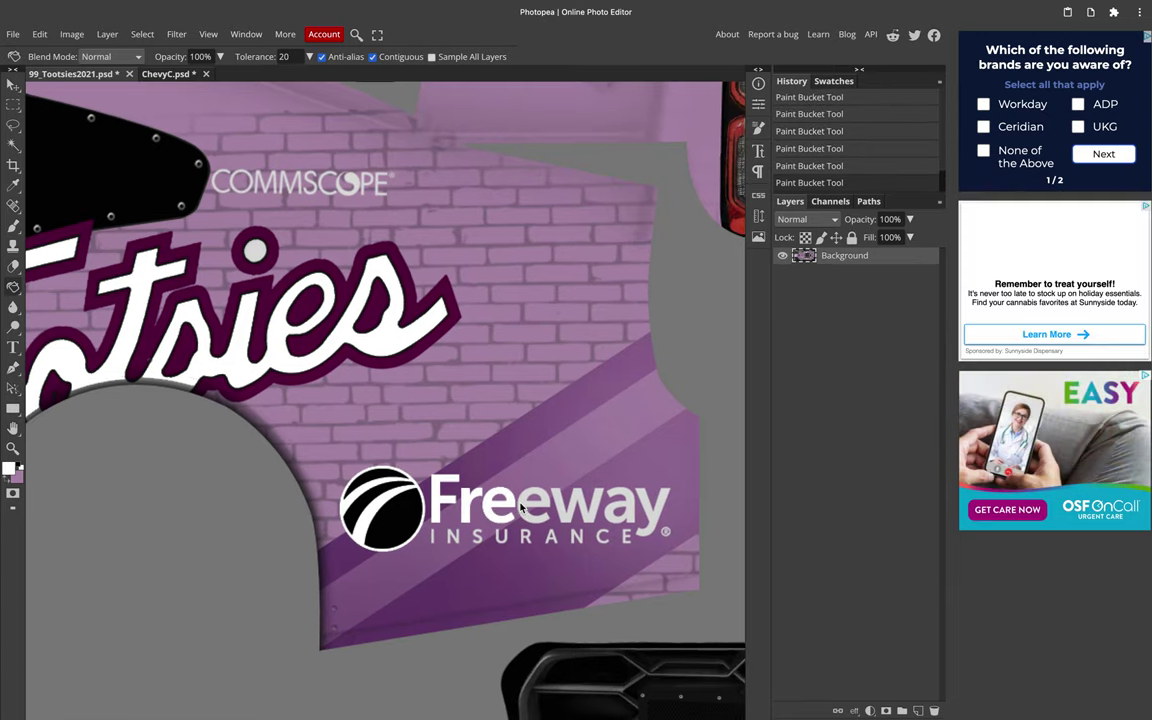
pyautogui.hotkey('ctrl', 'z')
pyautogui.hotkey('ctrl', 'z')
pyautogui.hotkey('ctrl', 'z')
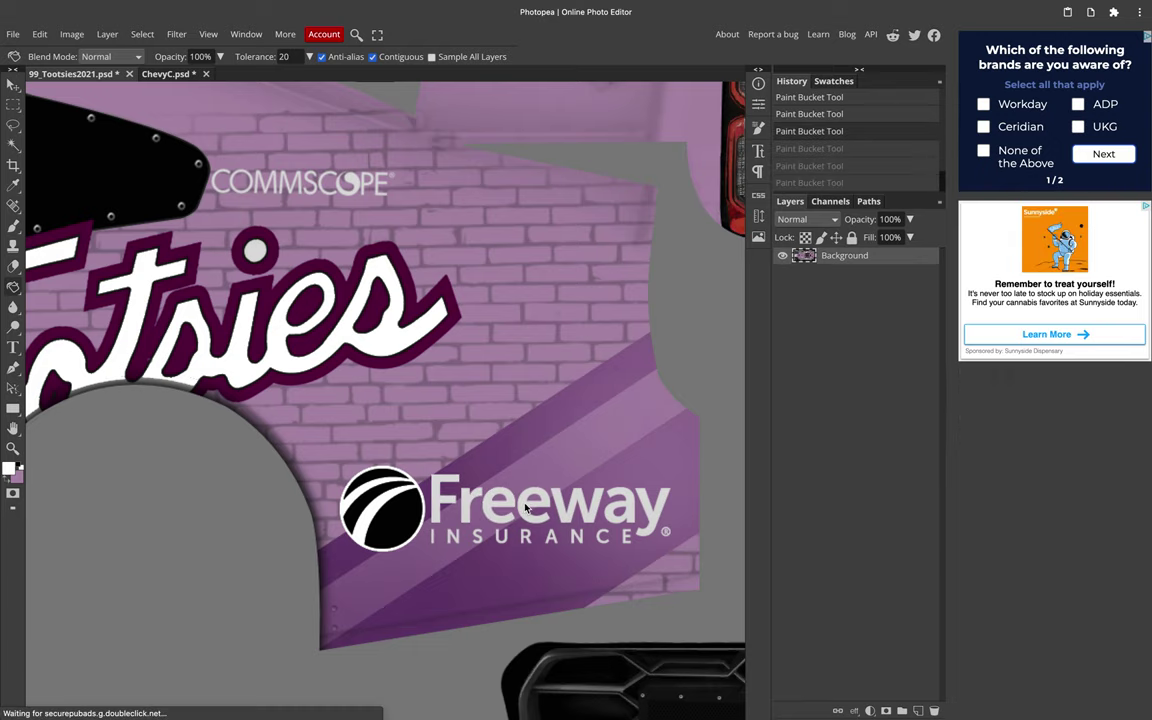
pyautogui.hotkey('ctrl', 'z')
# Step: Fill the two Tootsies scripts on the rear deck lid and rear bumper with white
pyautogui.scroll(-5, 525, 508)
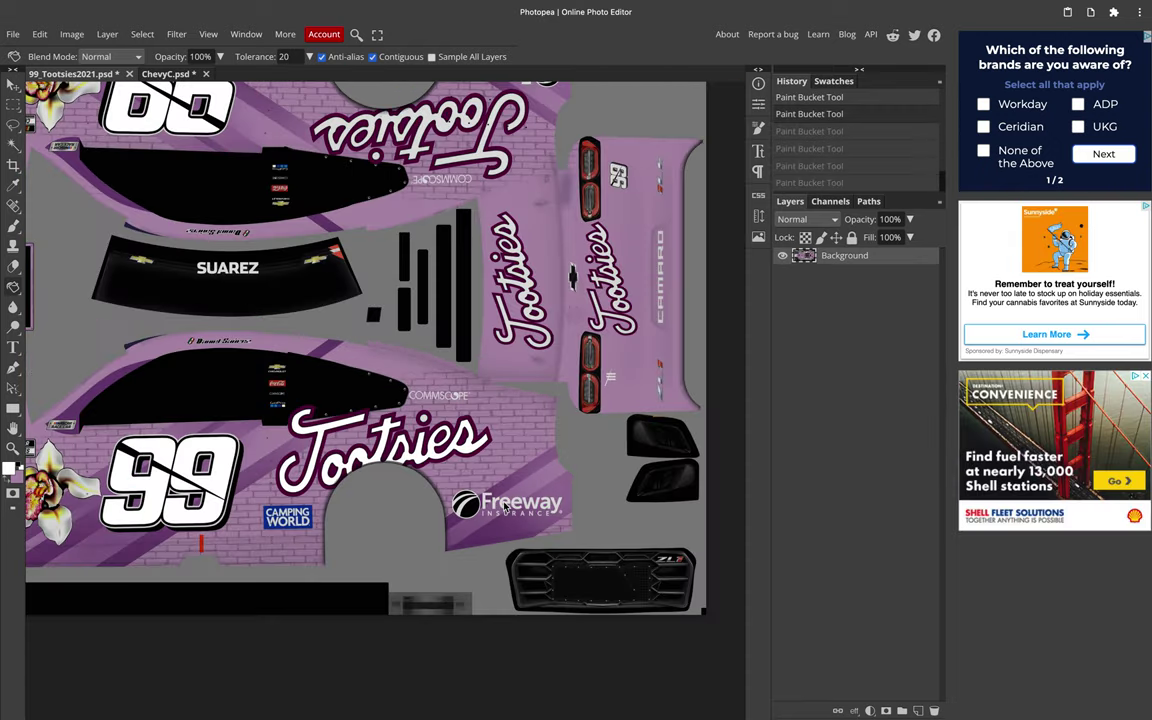
pyautogui.scroll(2, 490, 423)
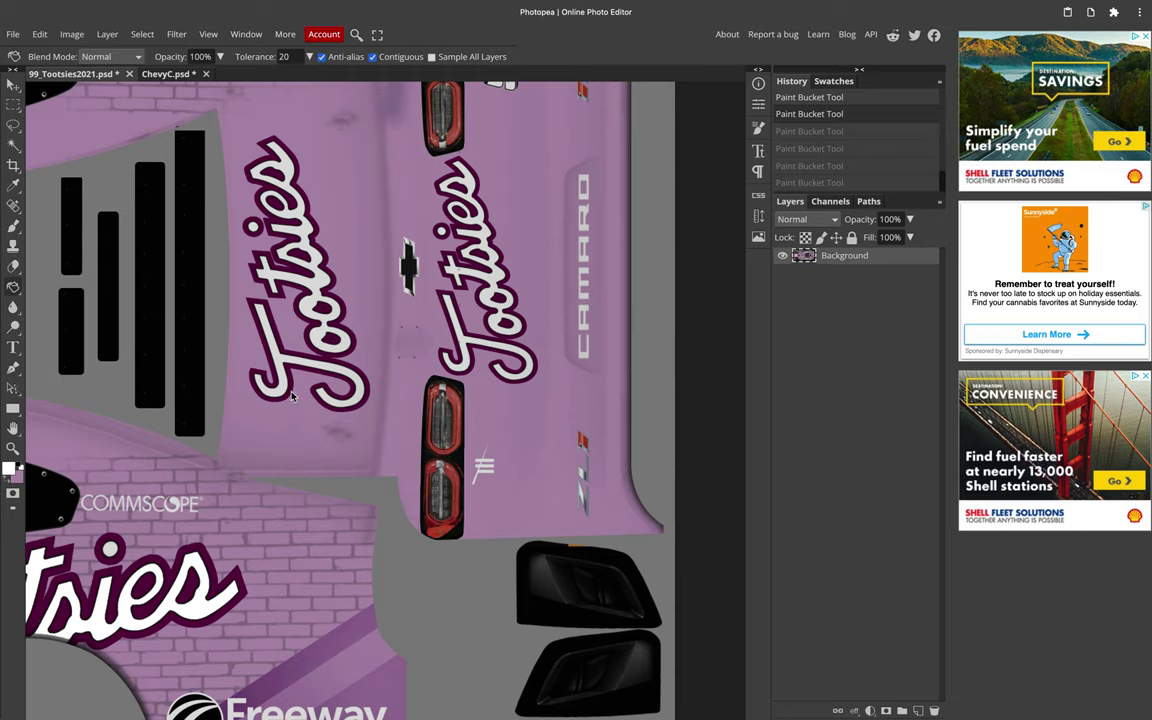
pyautogui.hotkey('ctrl', 'shift', 'z')
pyautogui.hotkey('ctrl', 'shift', 'z')
pyautogui.hotkey('ctrl', 'shift', 'z')
pyautogui.hotkey('ctrl', 'shift', 'z')
pyautogui.click(306, 313)
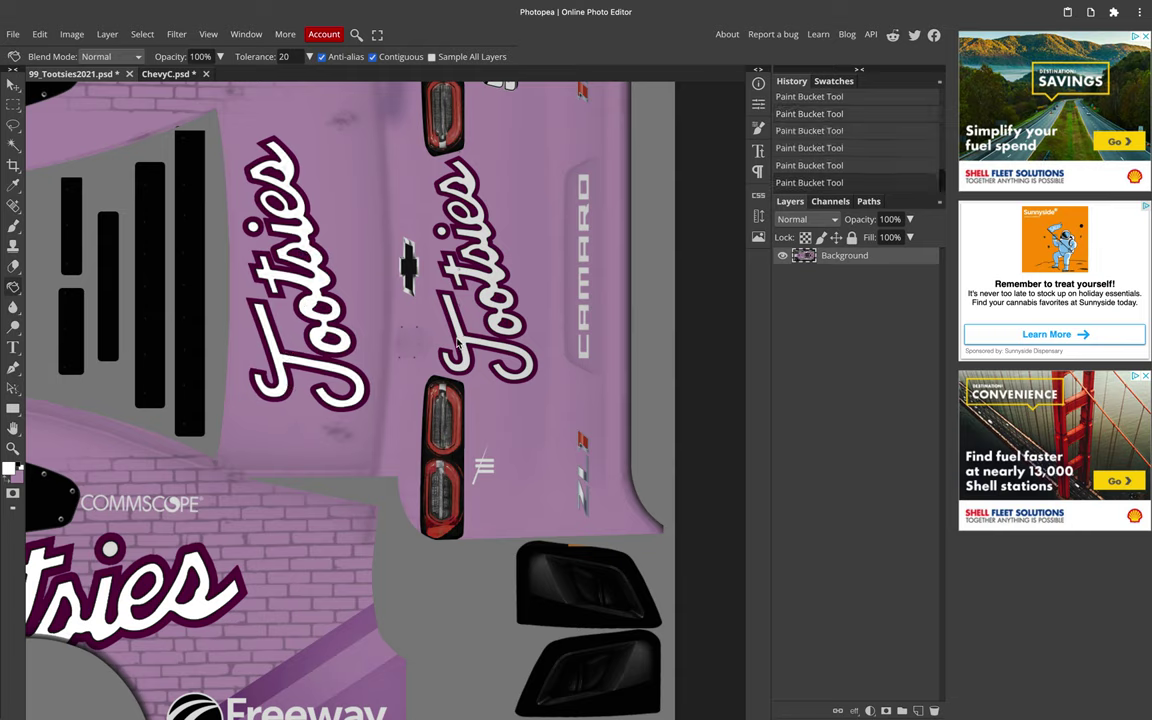
pyautogui.click(491, 326)
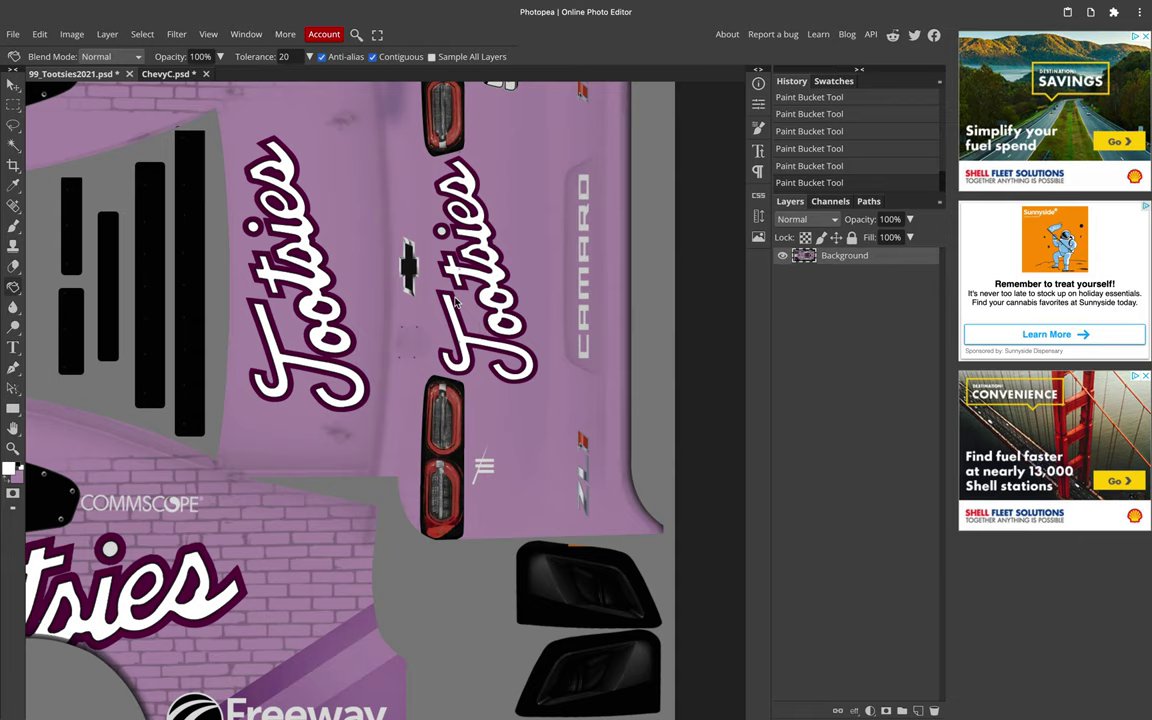
# Step: Fill the letters of the upside-down Tootsies script on the upper side panel with white
pyautogui.scroll(5, 440, 232)
pyautogui.hscroll(-2, 440, 232)
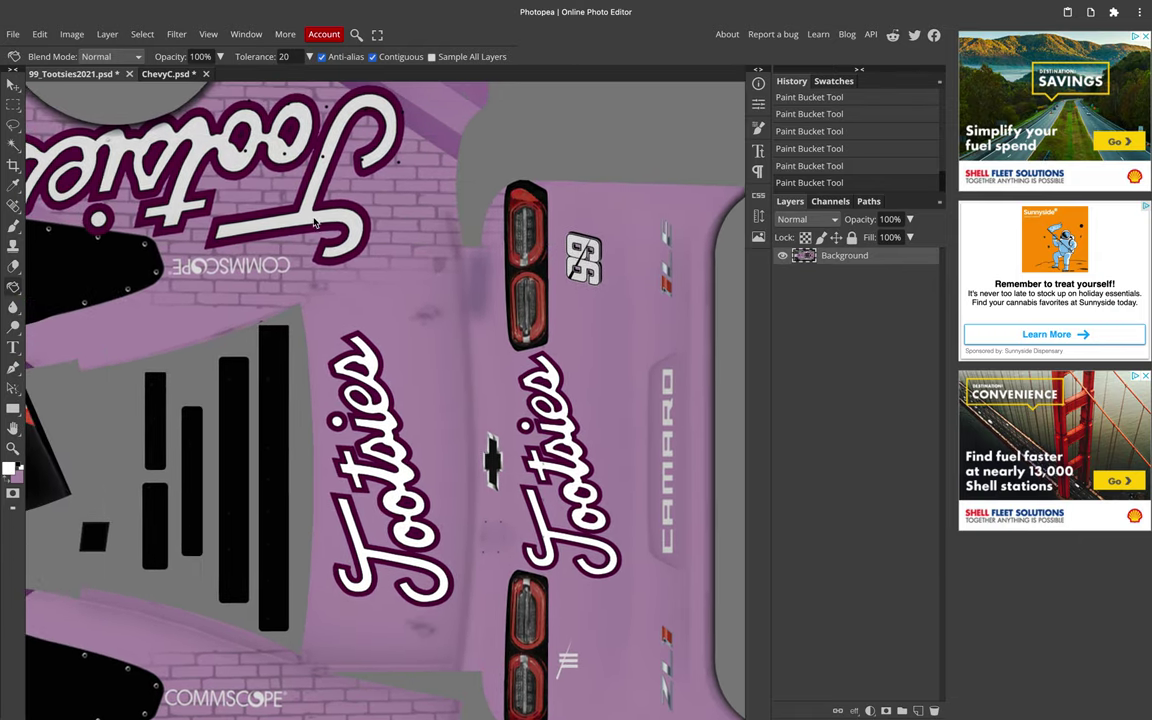
pyautogui.click(305, 213)
pyautogui.hscroll(-8, 370, 218)
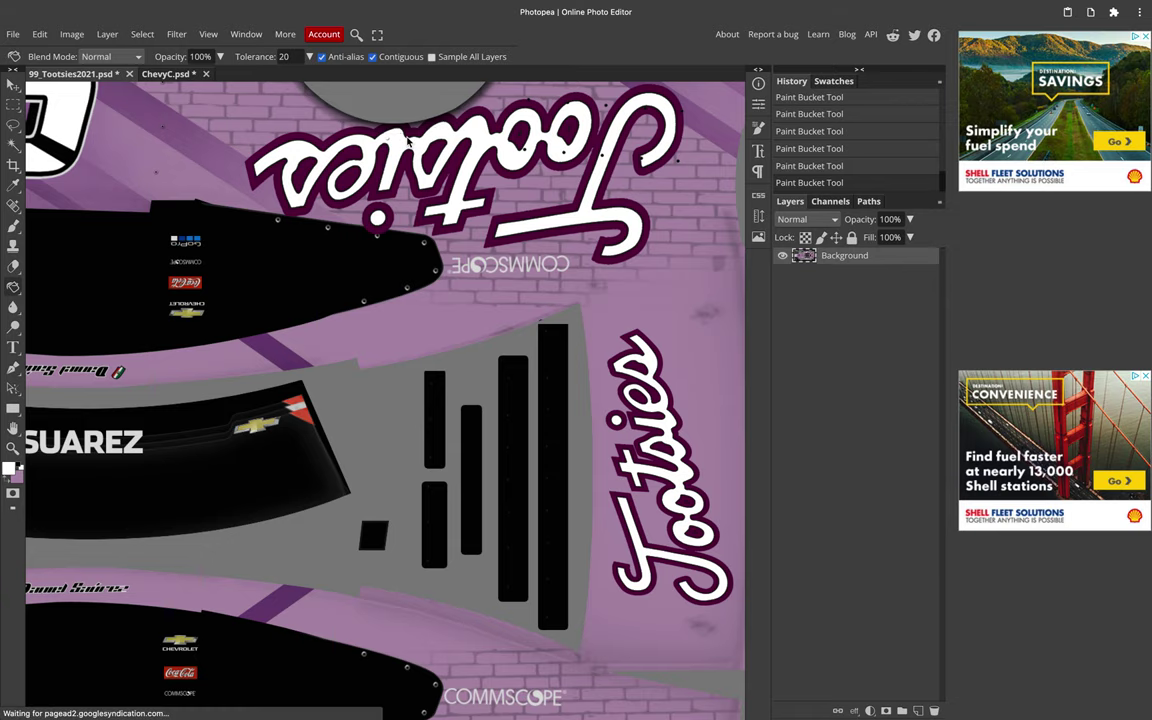
# Step: Fill the small slash logo and the small number 99 on the front bumper with white
pyautogui.scroll(-3, 362, 135)
pyautogui.scroll(4, 355, 150)
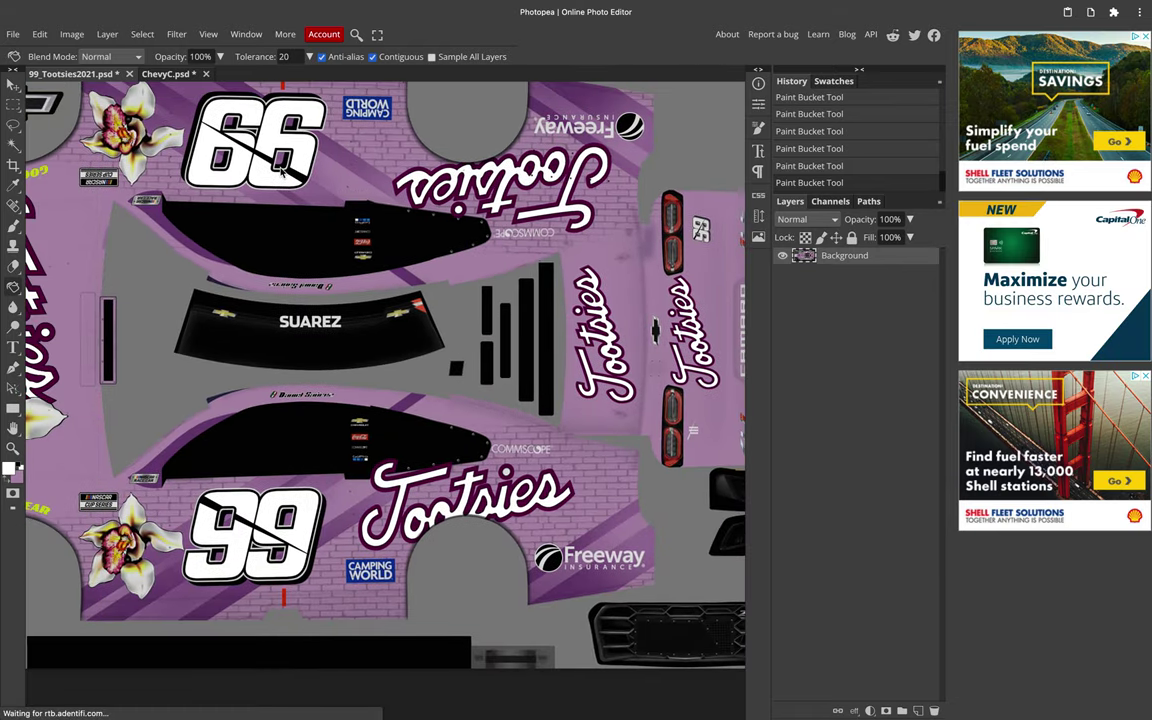
pyautogui.scroll(-3, 277, 185)
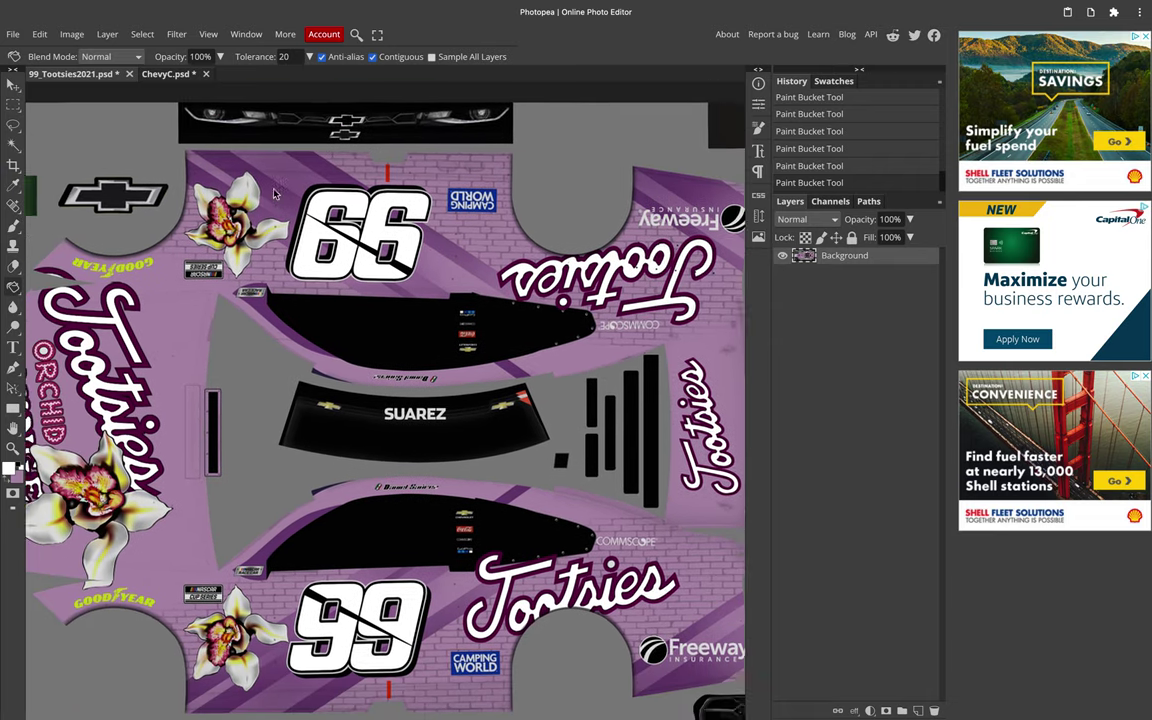
pyautogui.scroll(2, 229, 236)
pyautogui.scroll(2, 229, 236)
pyautogui.scroll(-2, 229, 236)
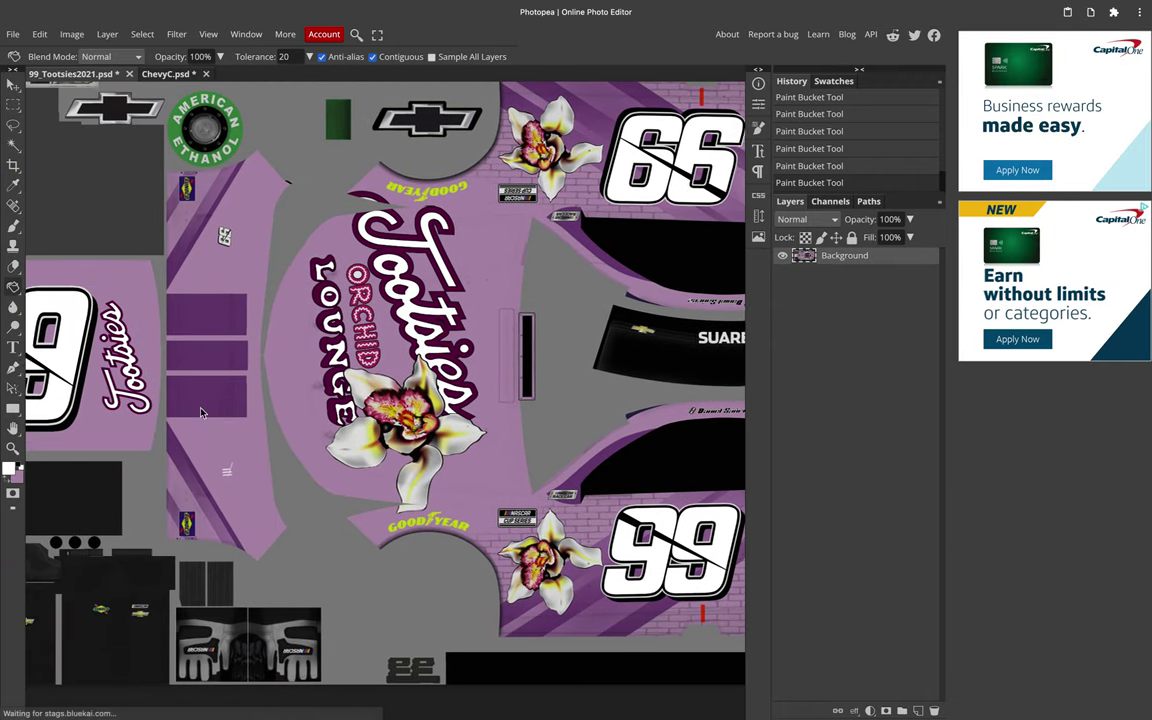
pyautogui.scroll(5, 181, 429)
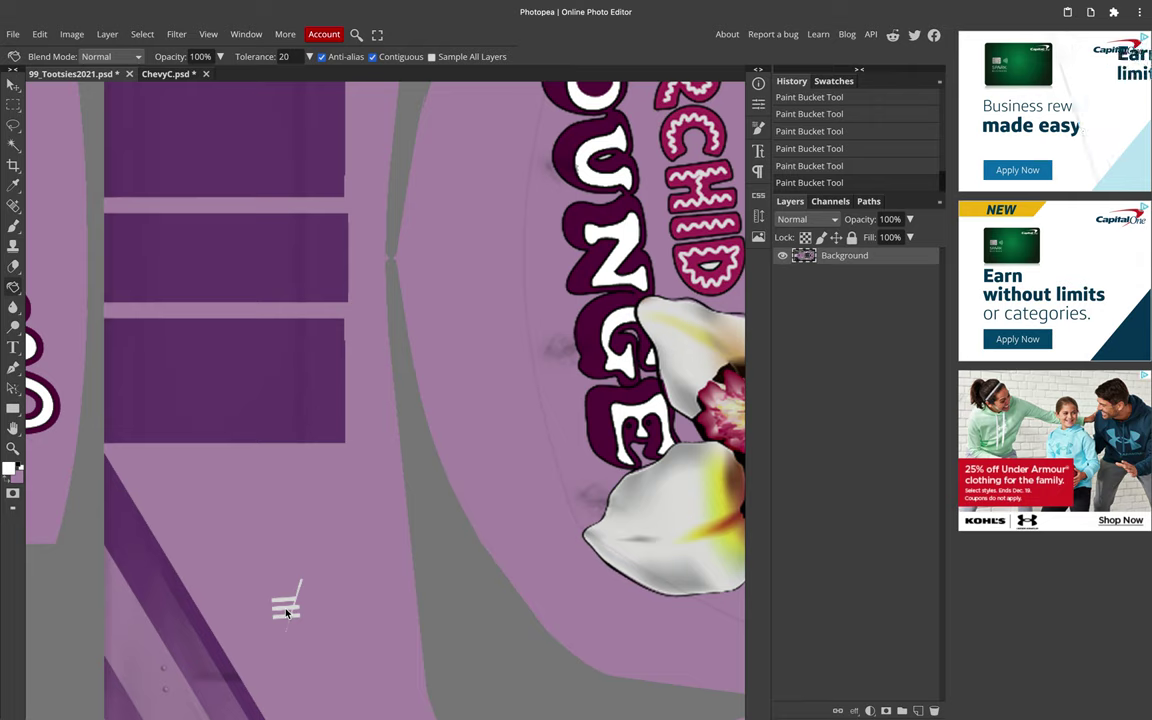
pyautogui.scroll(5, 286, 600)
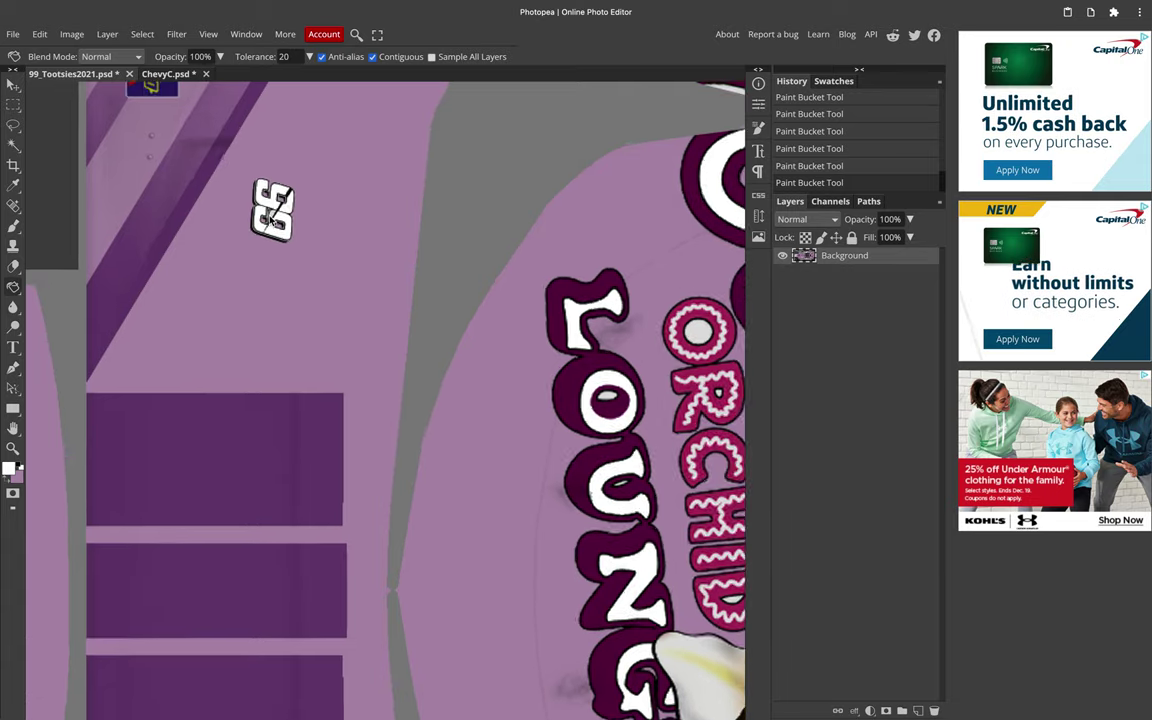
pyautogui.scroll(3, 257, 229)
# Step: Fill the slash logo and the small number 99 beside the taillights on the rear bumper with white
pyautogui.scroll(-4, 268, 214)
pyautogui.hscroll(8, 268, 214)
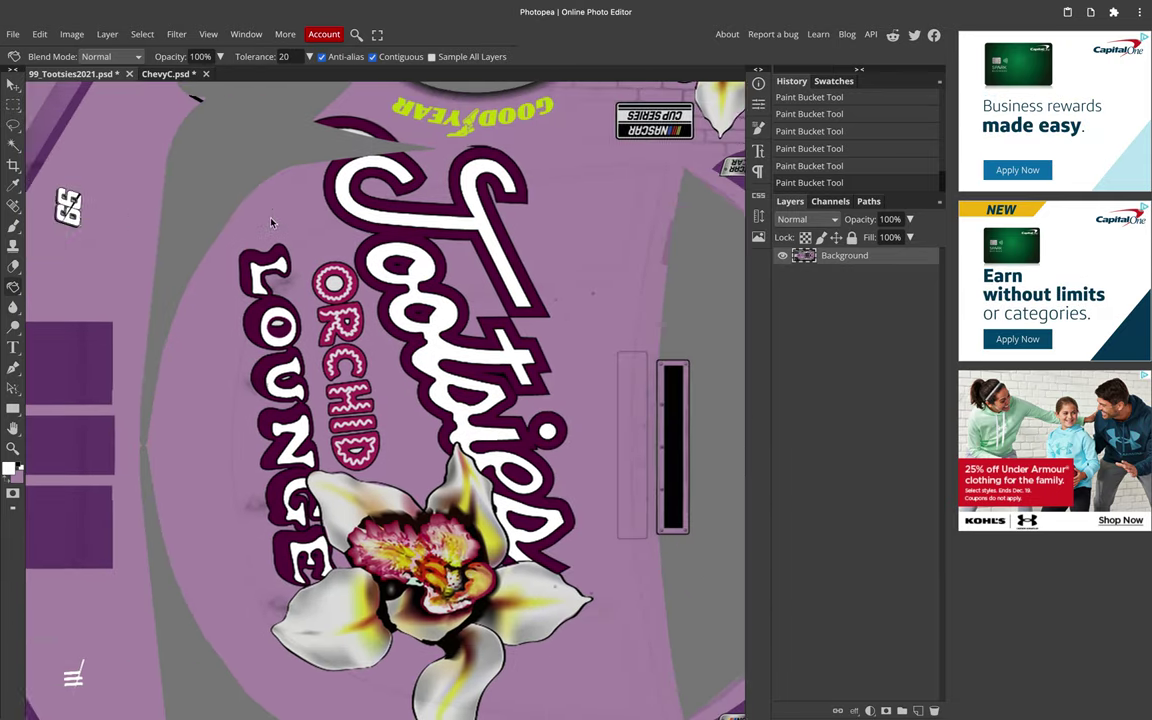
pyautogui.scroll(2, 270, 228)
pyautogui.hscroll(5, 218, 285)
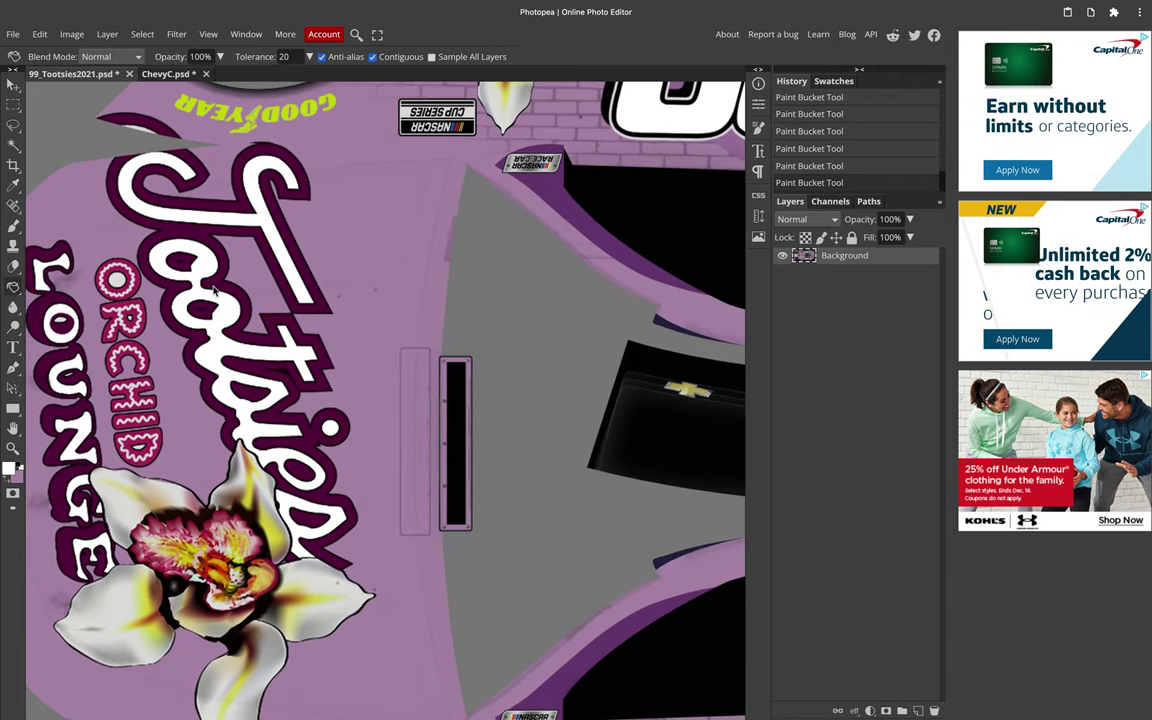
pyautogui.hscroll(10, 211, 296)
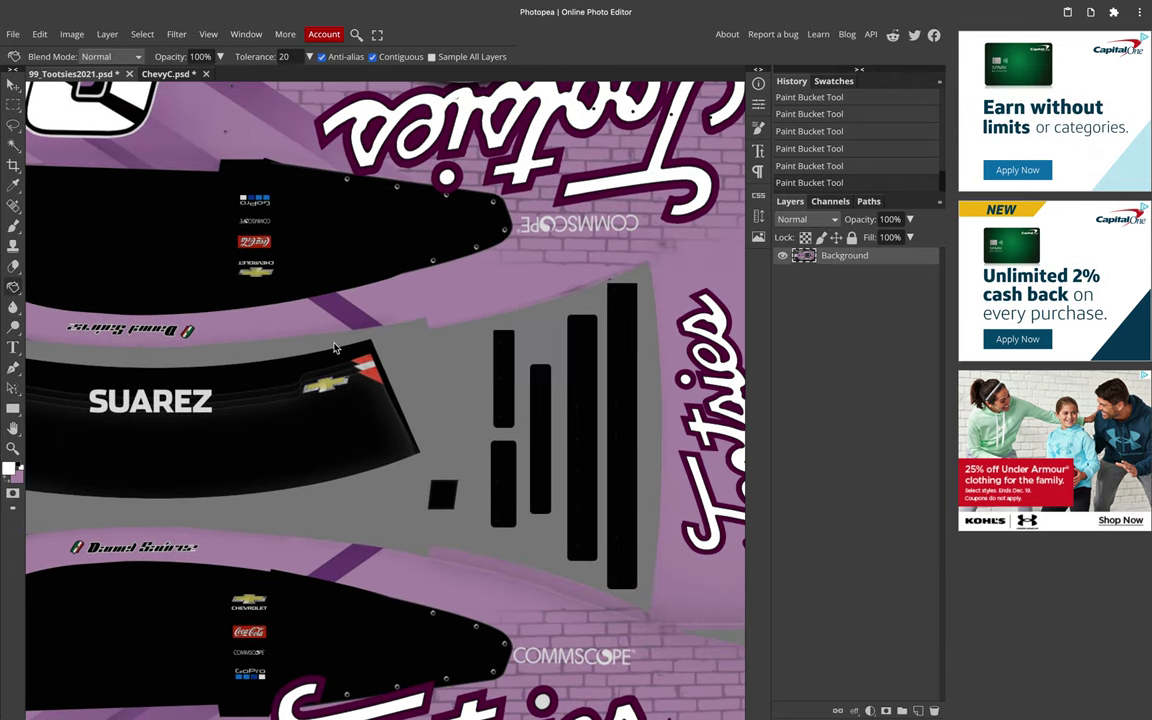
pyautogui.hscroll(8, 560, 475)
pyautogui.scroll(3, 508, 493)
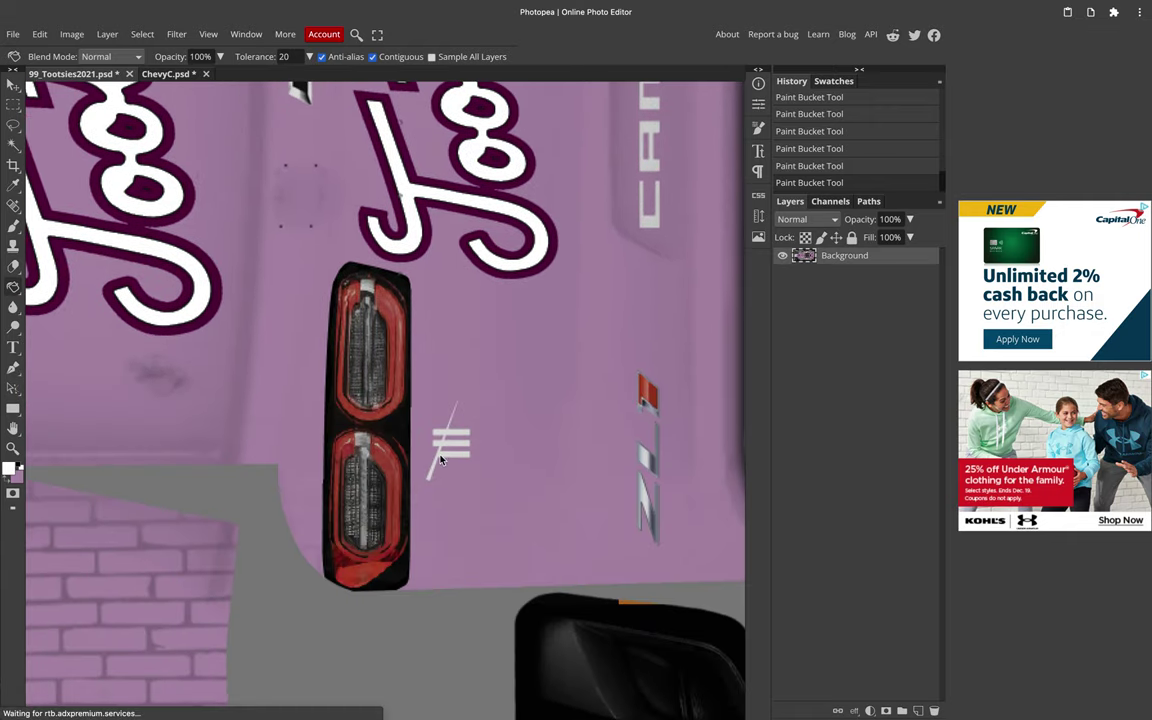
pyautogui.scroll(10, 447, 440)
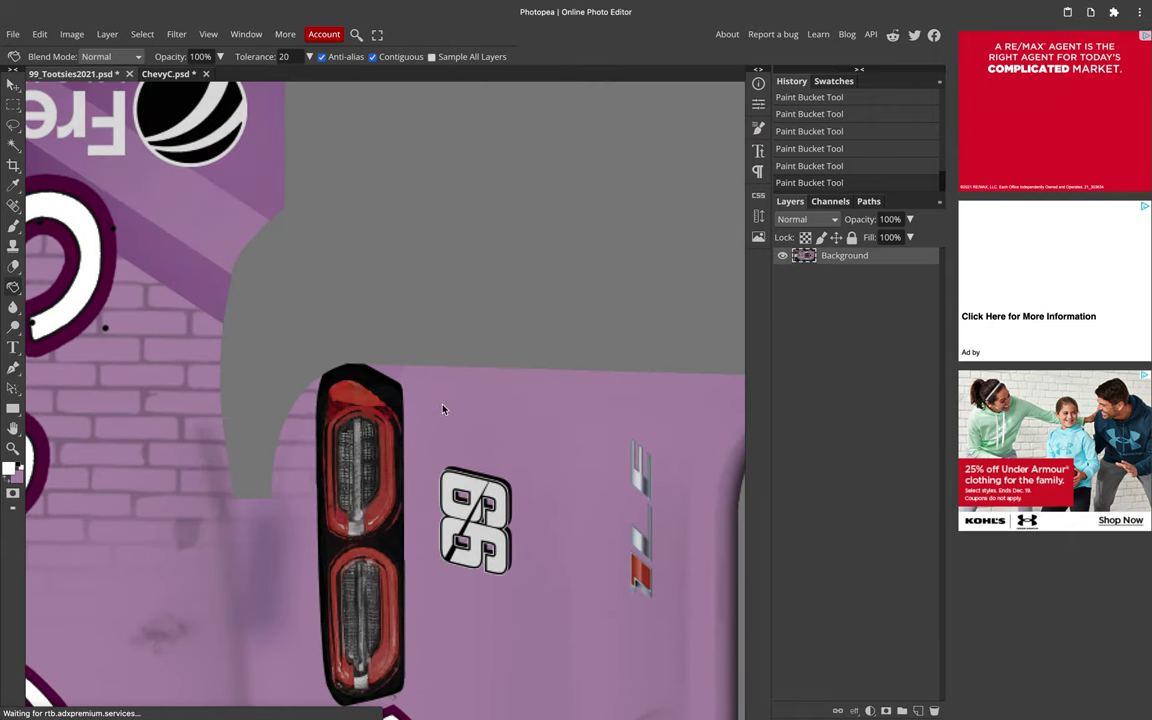
pyautogui.hotkey('ctrl', 'z')
pyautogui.click(455, 516)
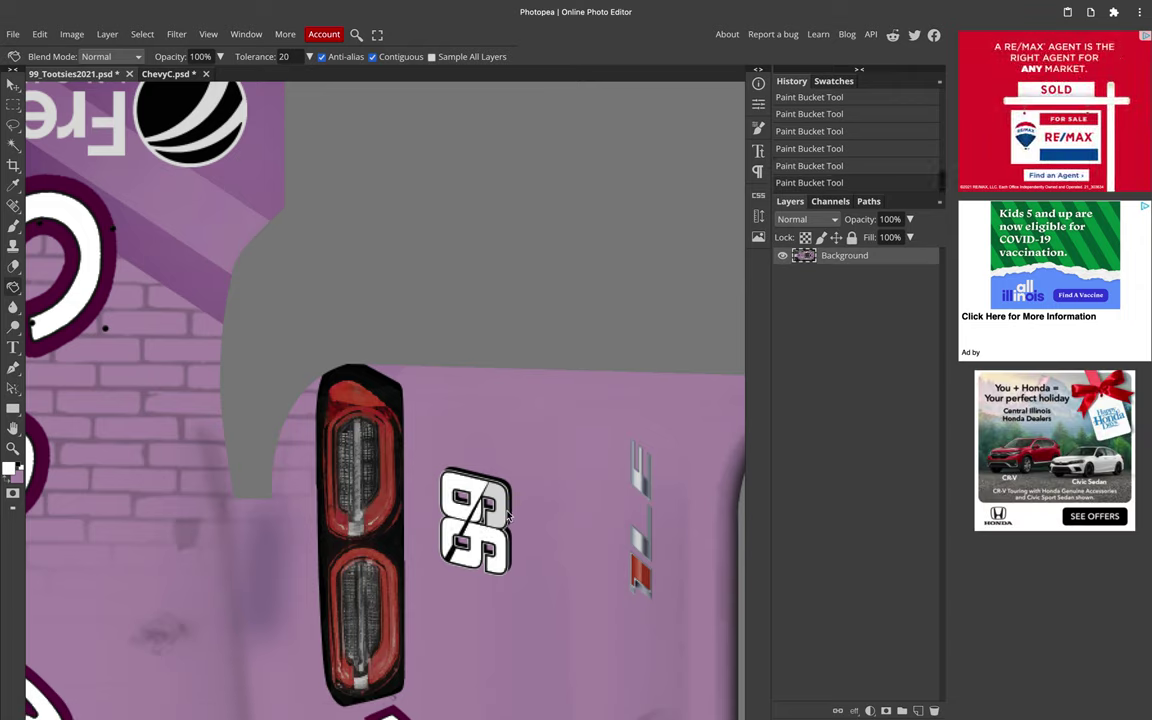
# Step: Fill the upside-down Freeway emblem and lettering with white, then undo the last fill tried around the Insurance letters
pyautogui.scroll(-5, 505, 517)
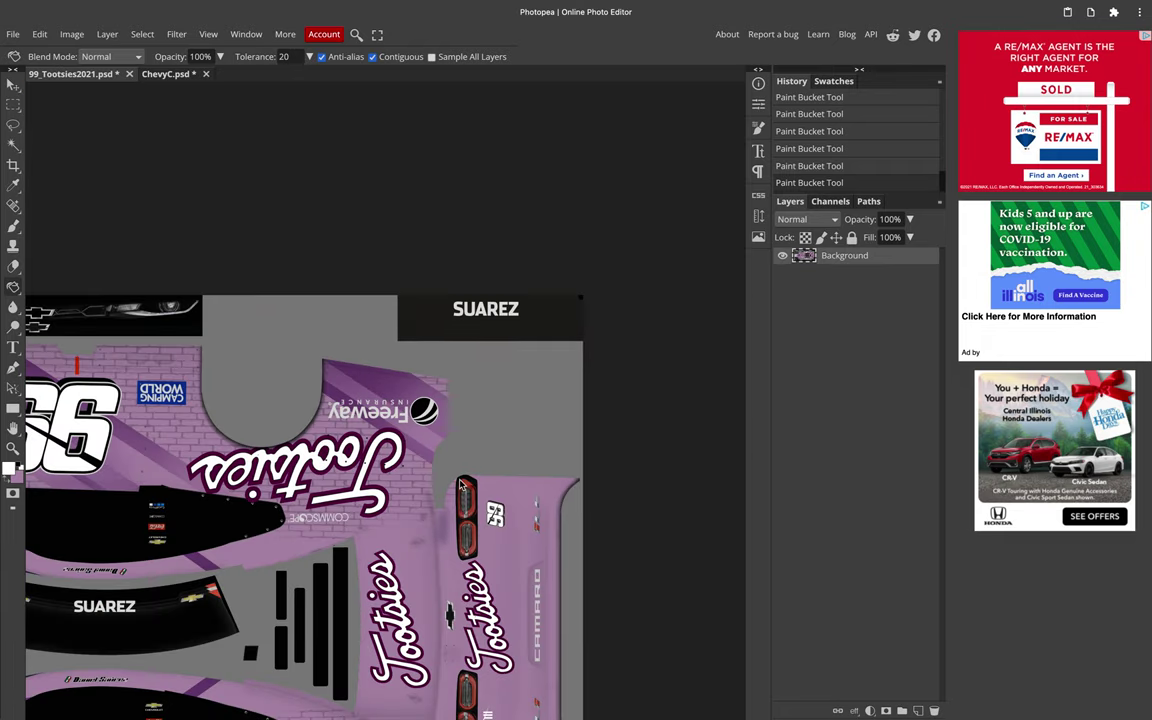
pyautogui.hscroll(-3, 443, 474)
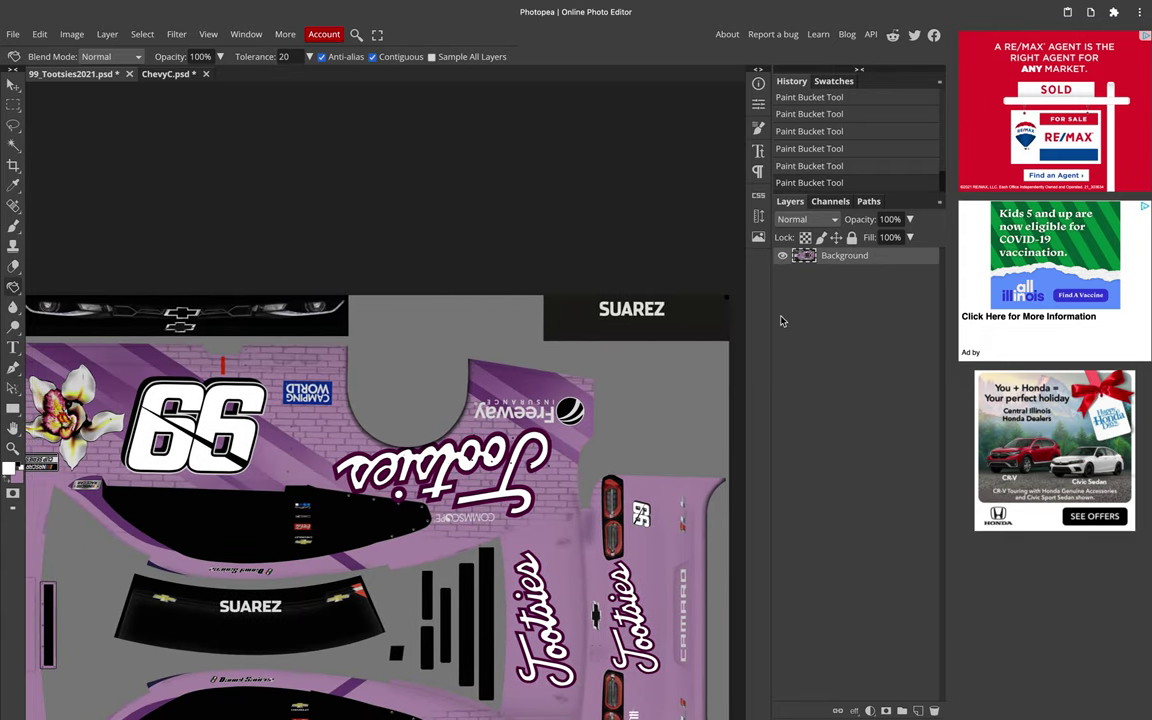
pyautogui.scroll(5, 514, 386)
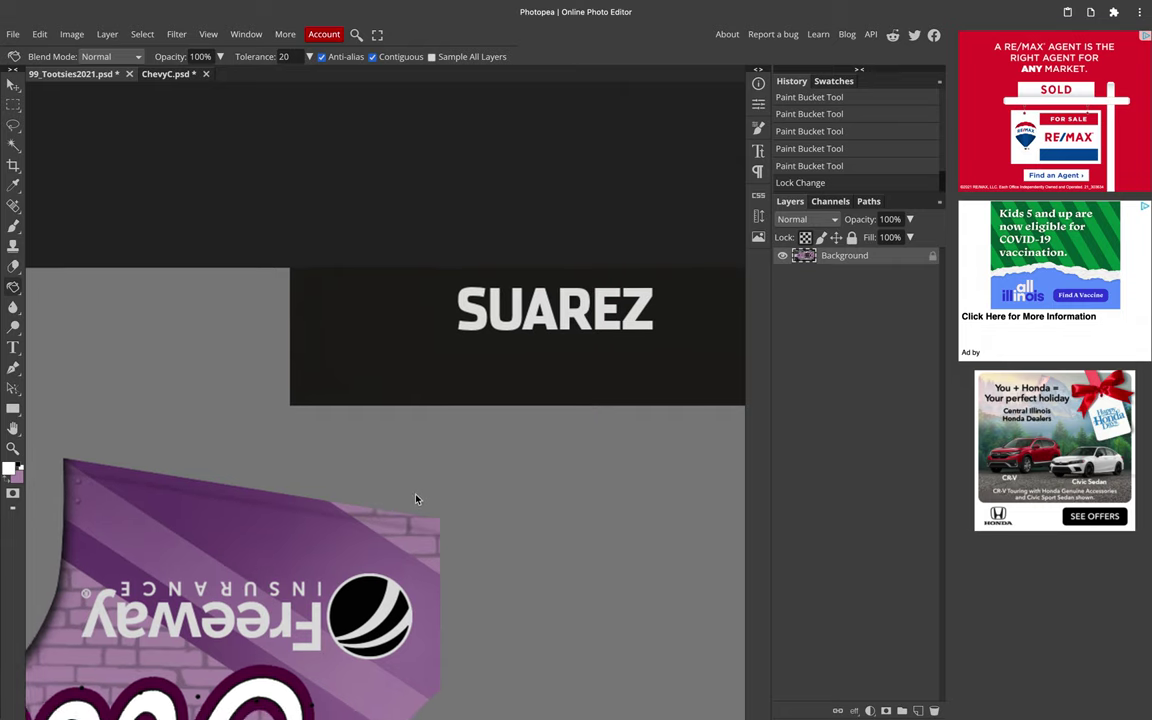
pyautogui.scroll(-4, 410, 535)
pyautogui.hscroll(-4, 410, 535)
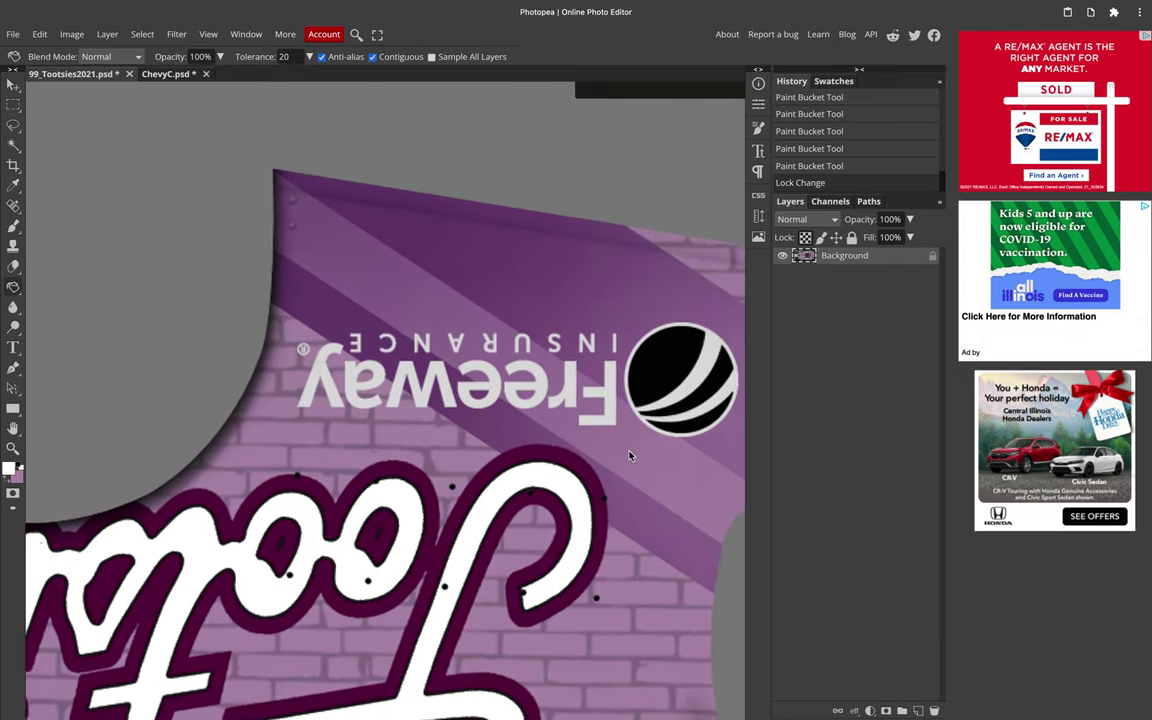
pyautogui.click(680, 400)
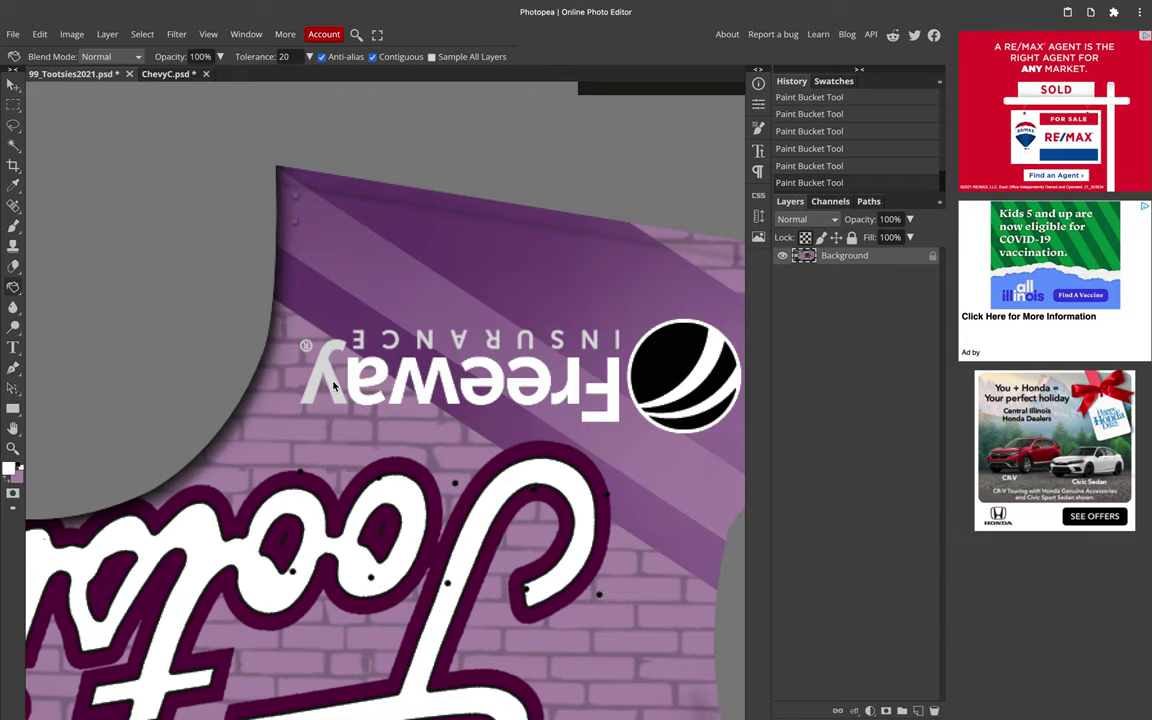
pyautogui.scroll(2, 357, 352)
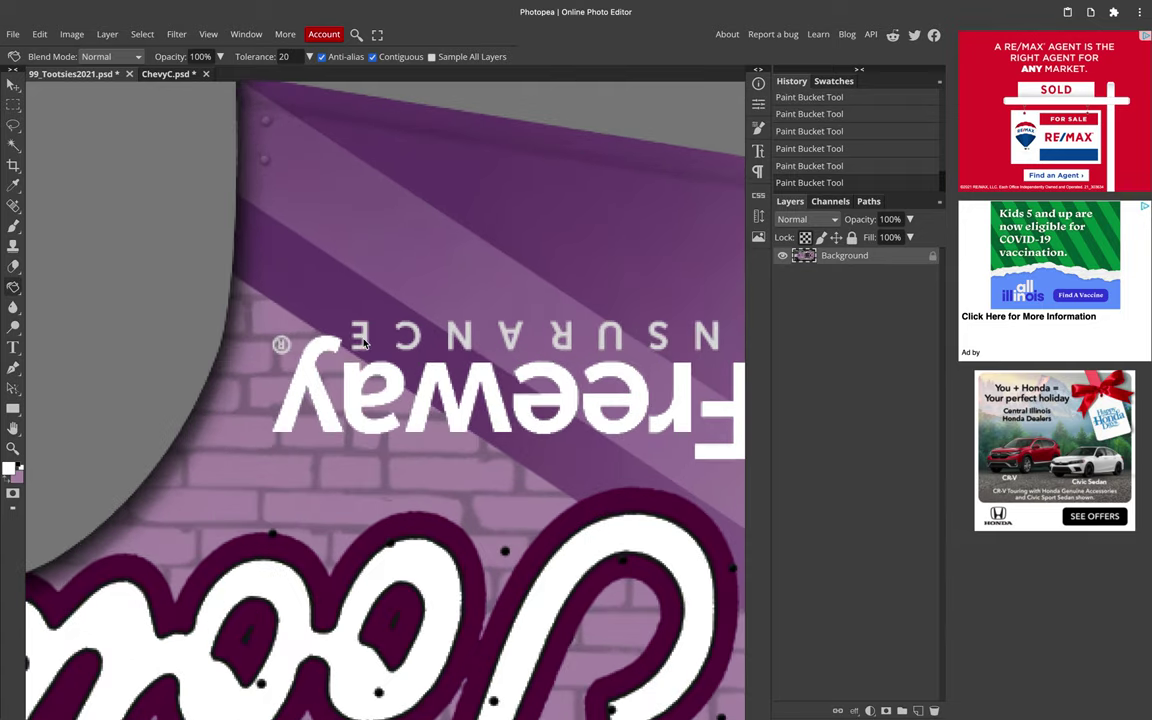
pyautogui.scroll(-2, 363, 343)
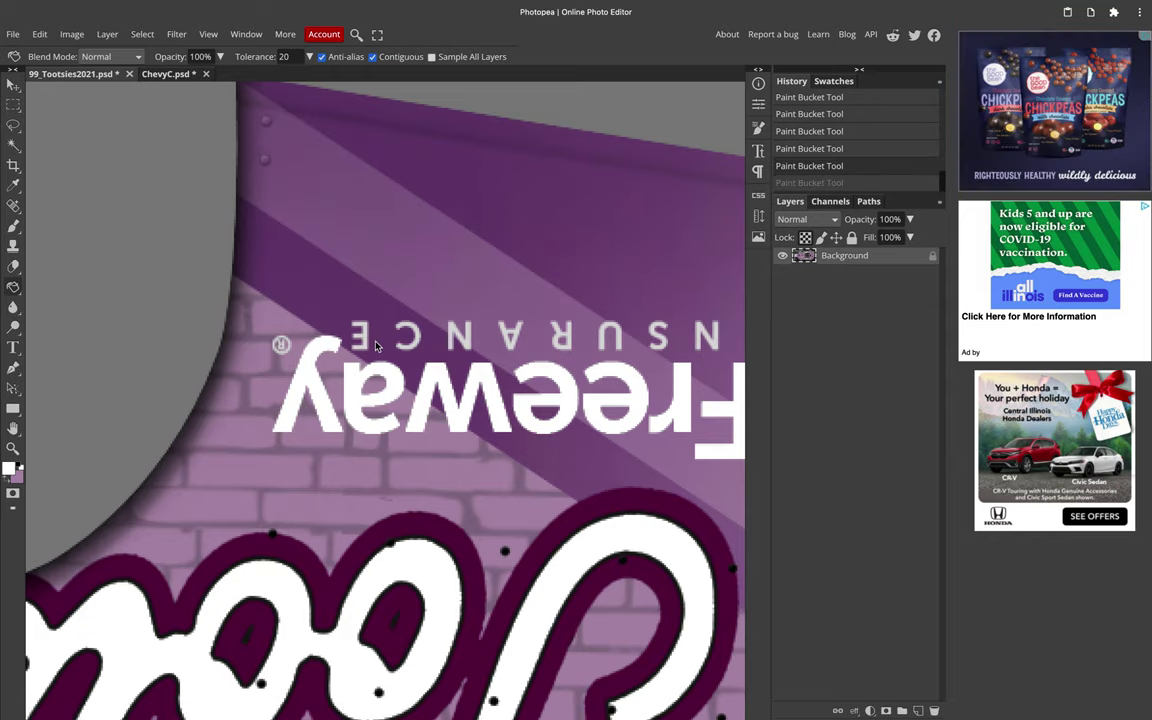
pyautogui.hotkey('ctrl', 'z')
# Step: Fill the upright Freeway emblem and Freeway lettering on the lower rear side panel with white
pyautogui.scroll(1, 376, 345)
pyautogui.scroll(-1, 376, 345)
pyautogui.scroll(-3, 376, 345)
pyautogui.scroll(-5, 405, 410)
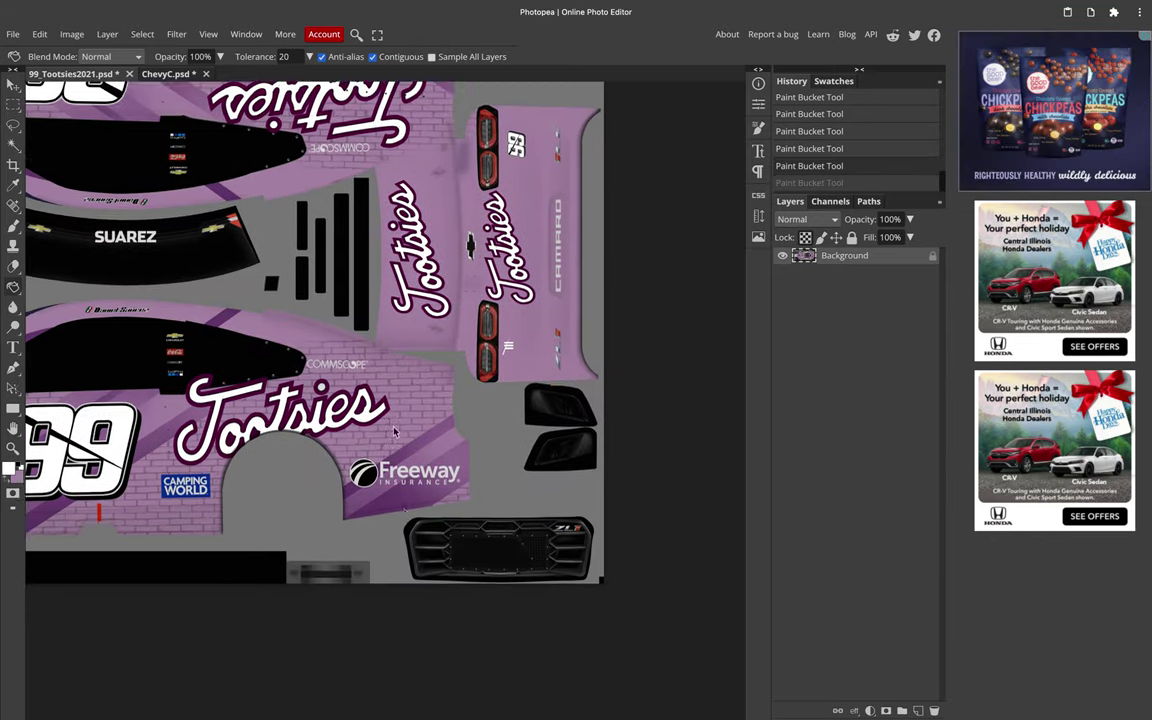
pyautogui.scroll(3, 417, 425)
pyautogui.scroll(6, 420, 360)
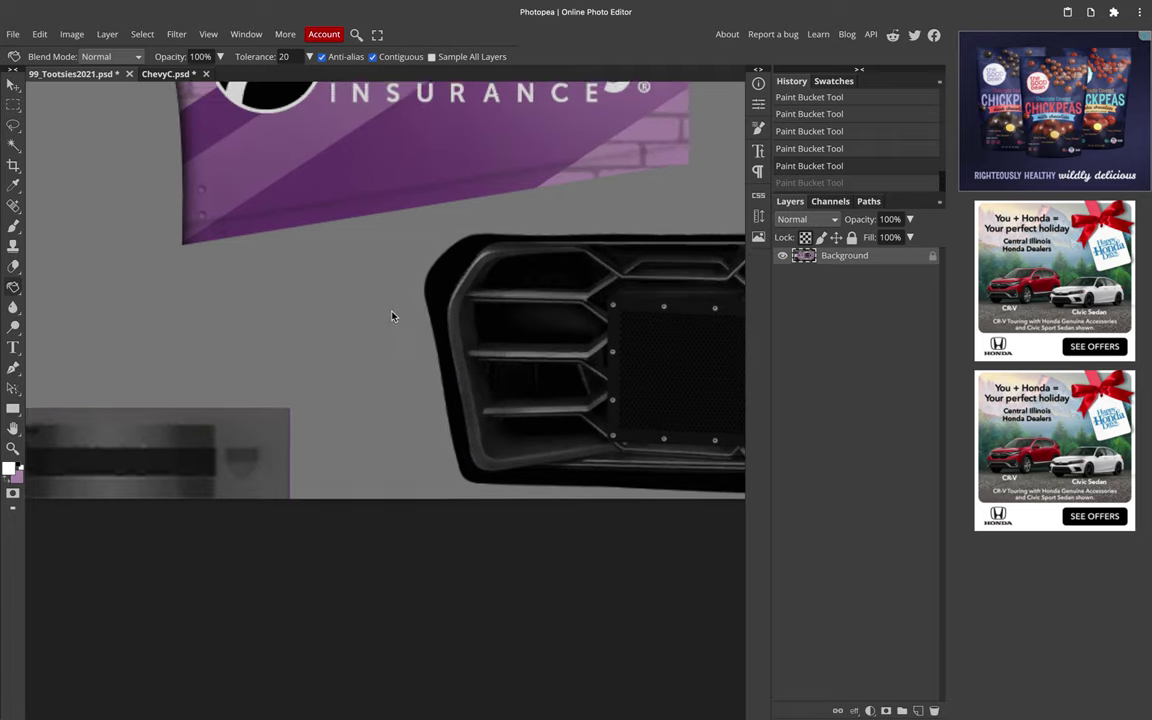
pyautogui.scroll(2, 240, 148)
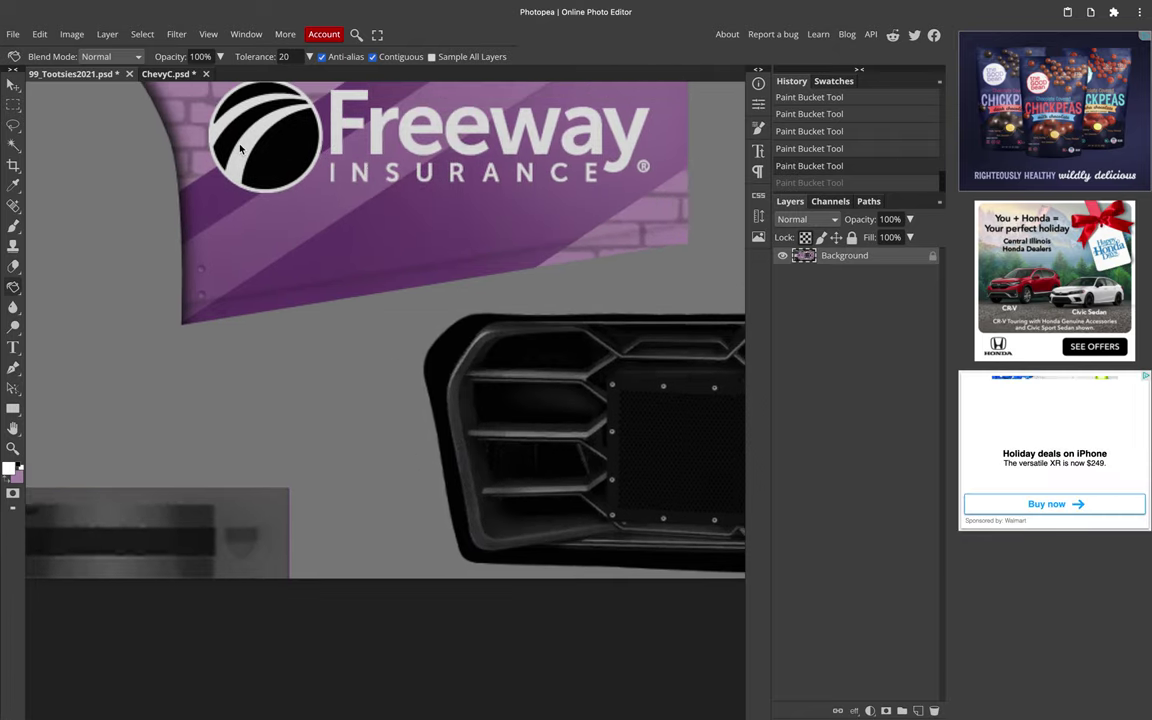
pyautogui.click(240, 148)
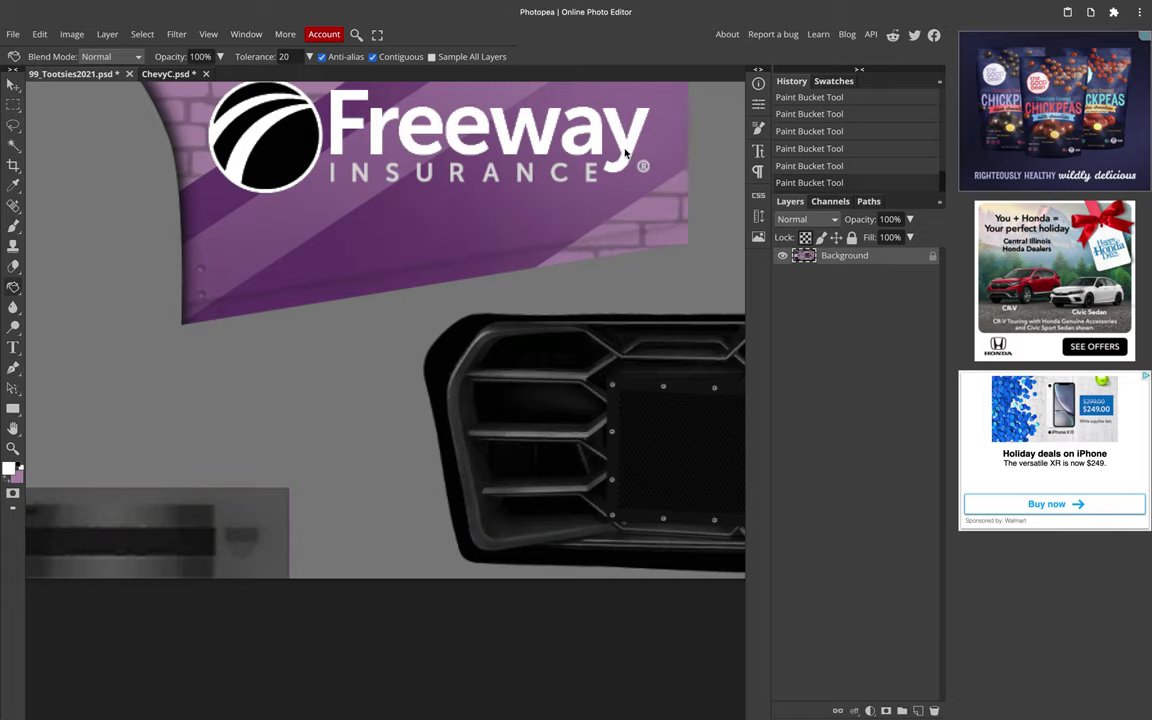
# Step: Fill the Camping World letters on the lower and upper side panels with white
pyautogui.scroll(-5, 625, 152)
pyautogui.scroll(5, 437, 208)
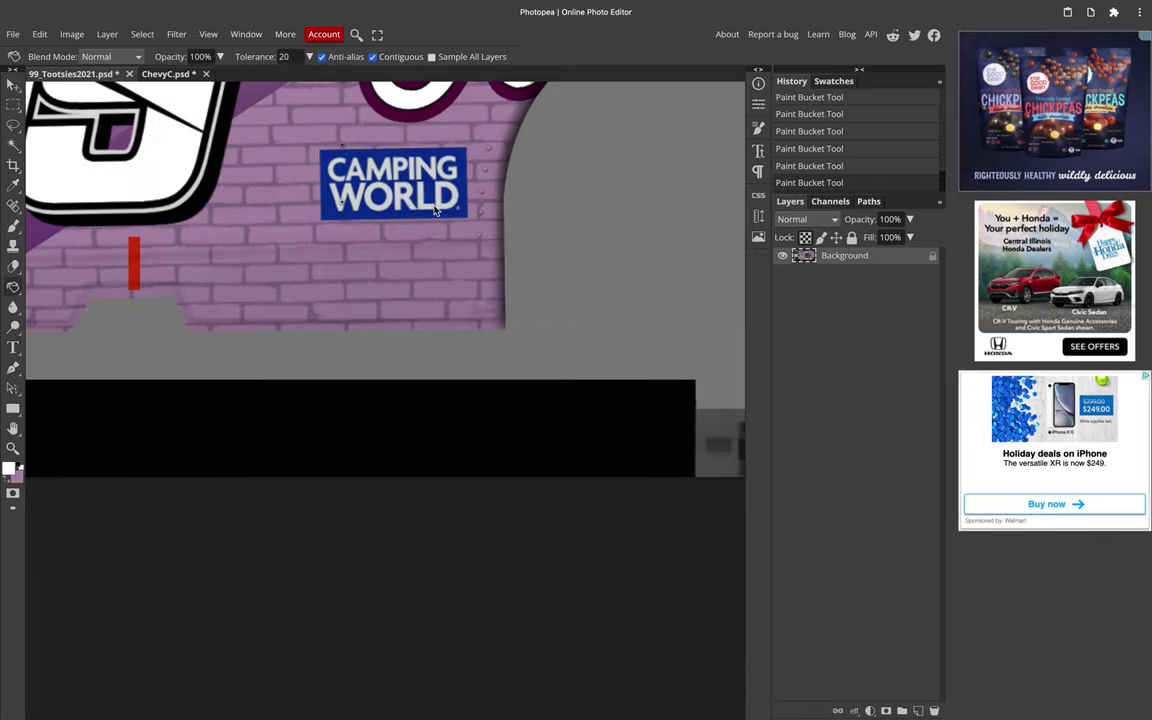
pyautogui.scroll(2, 360, 206)
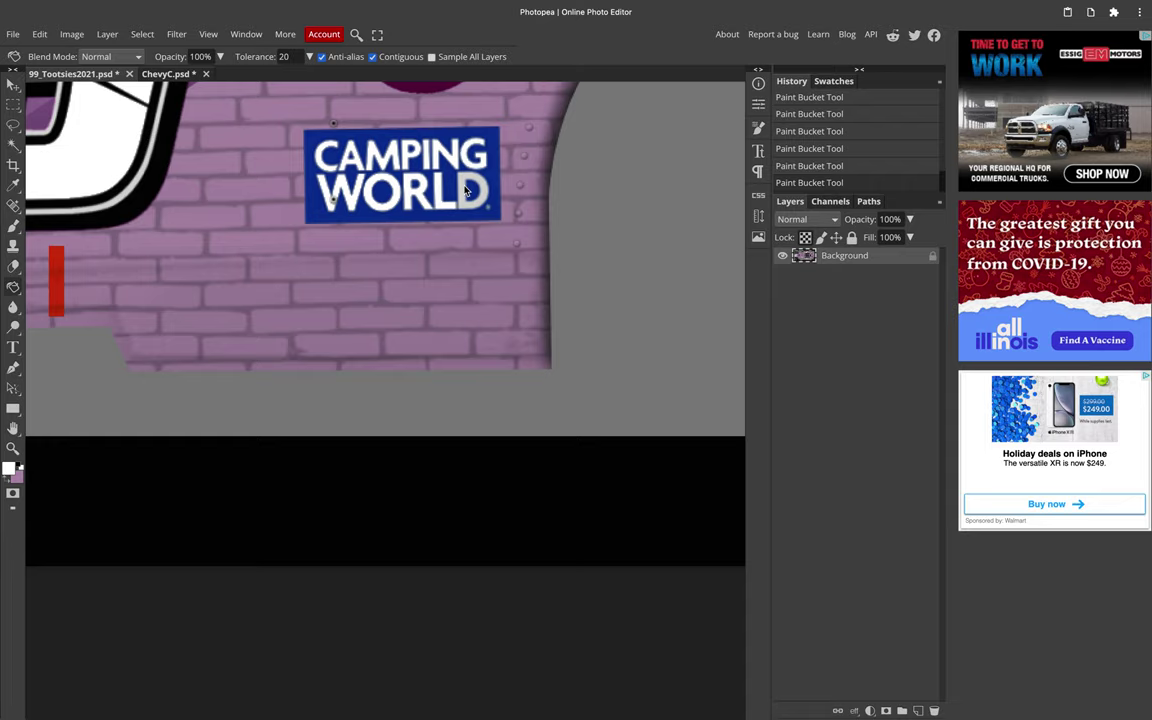
pyautogui.scroll(10, 462, 192)
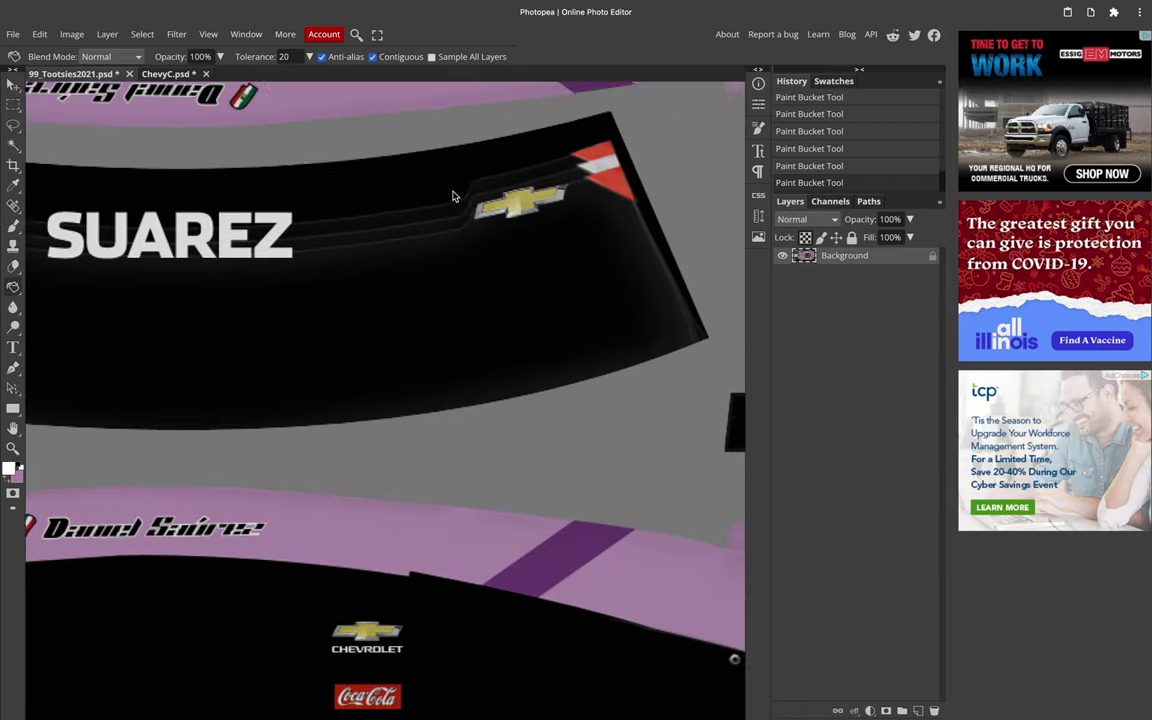
pyautogui.scroll(10, 447, 205)
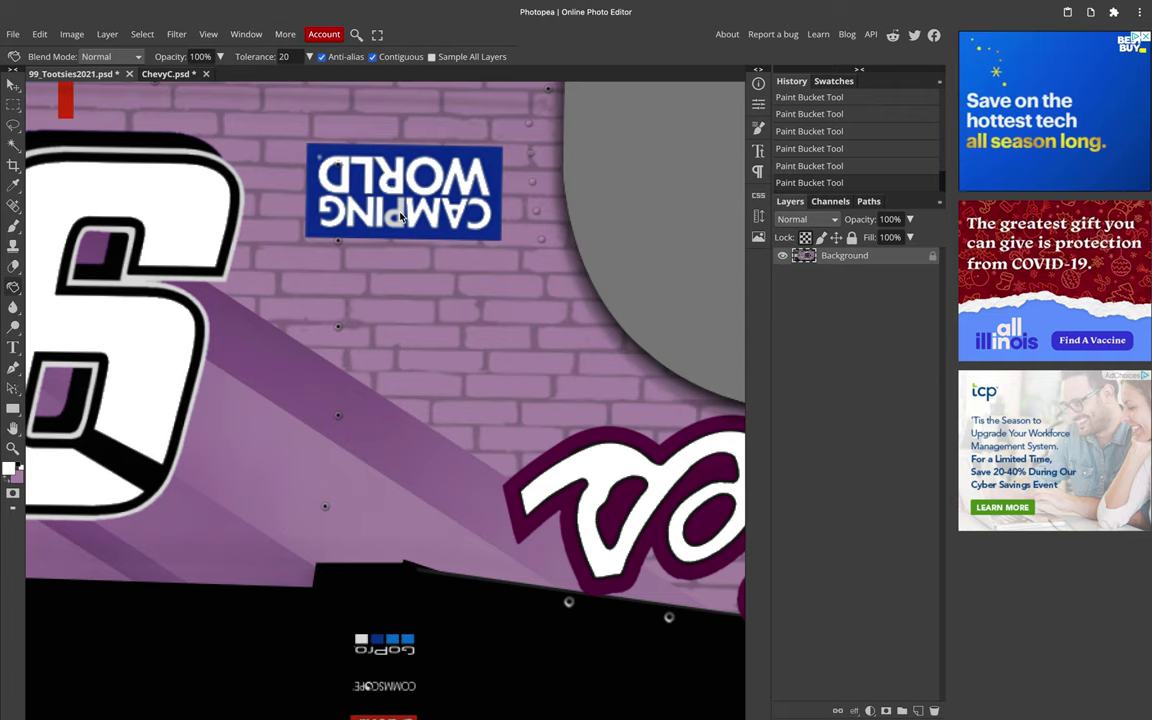
# Step: Sample the light purple near the Cup Series logo and brush it over the upside-down Goodyear lettering at the upper front wheel arch
pyautogui.scroll(-2, 391, 219)
pyautogui.scroll(-5, 401, 216)
pyautogui.hscroll(-4, 390, 222)
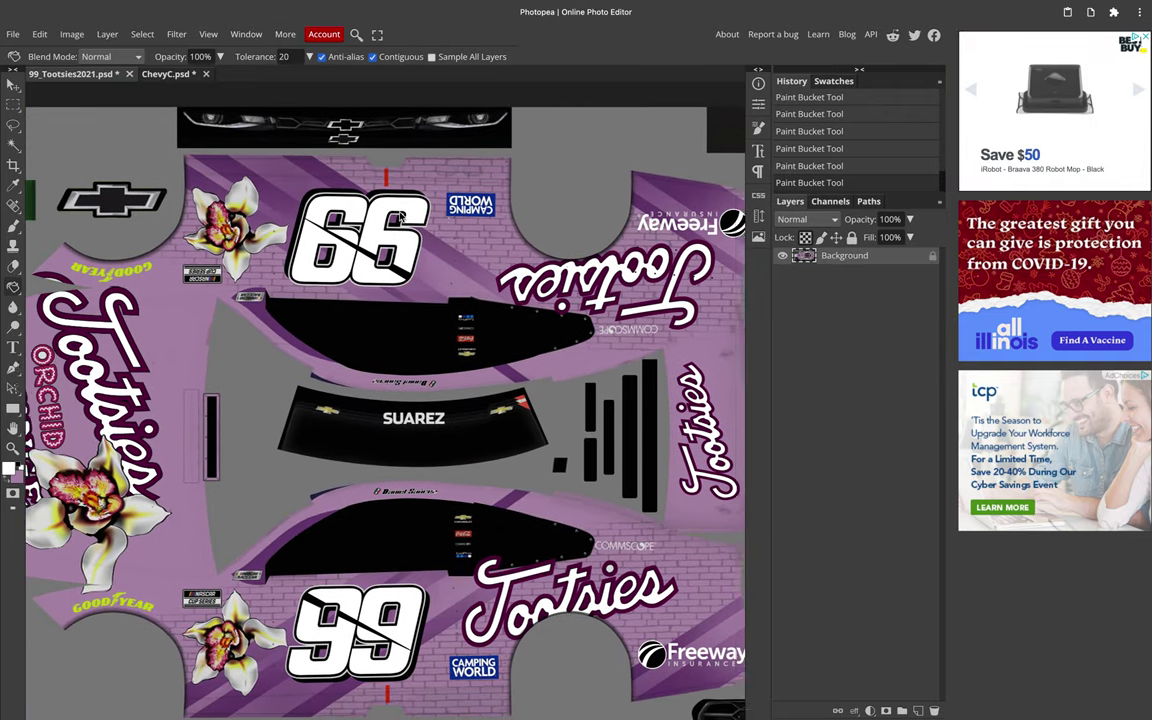
pyautogui.scroll(3, 379, 228)
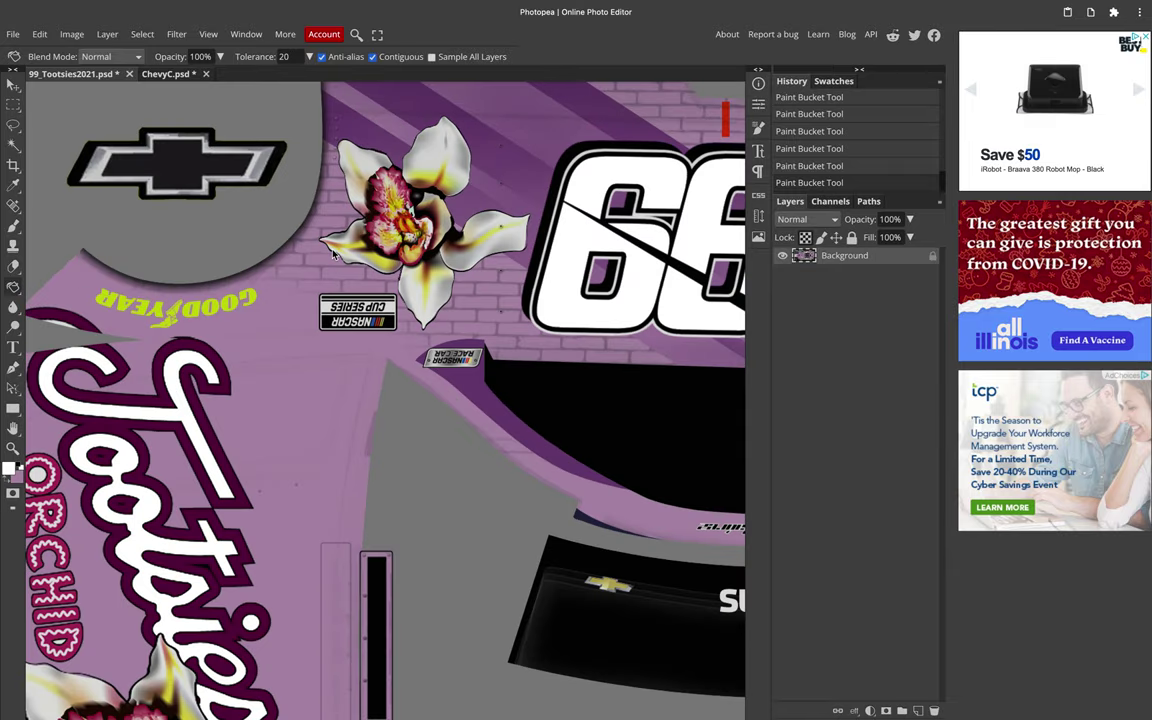
pyautogui.hscroll(-3, 330, 251)
pyautogui.keyDown('alt'); pyautogui.click(367, 286); pyautogui.keyUp('alt')
pyautogui.click(13, 226)
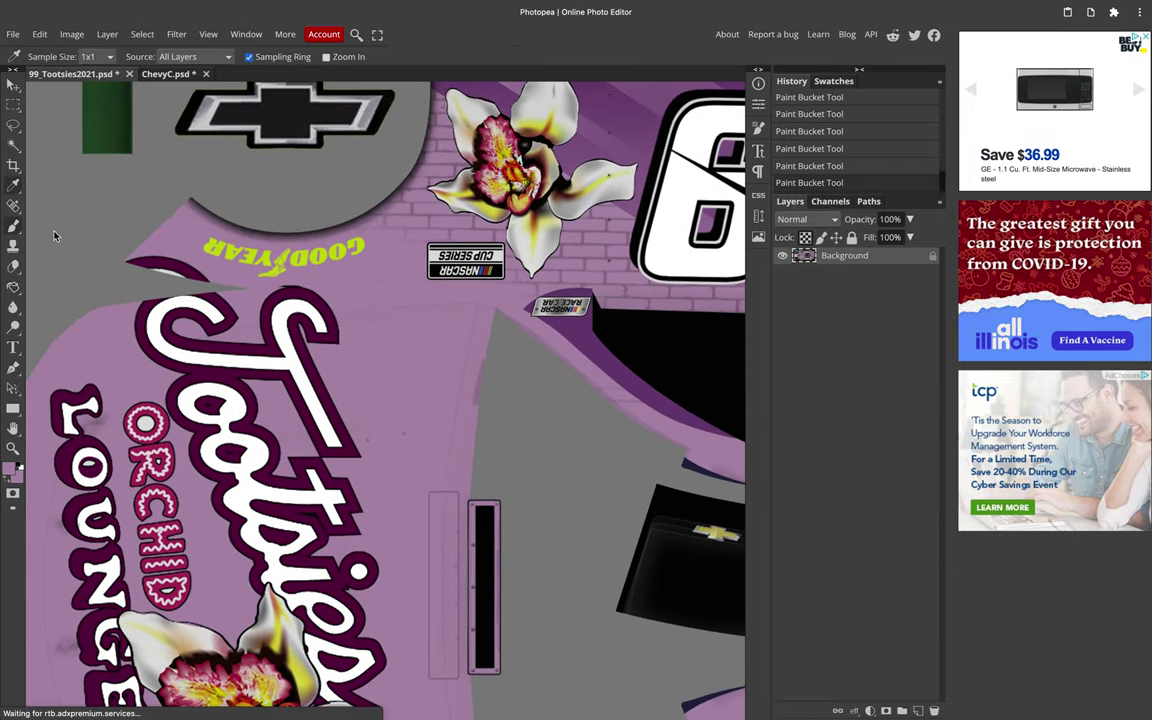
pyautogui.press('b')
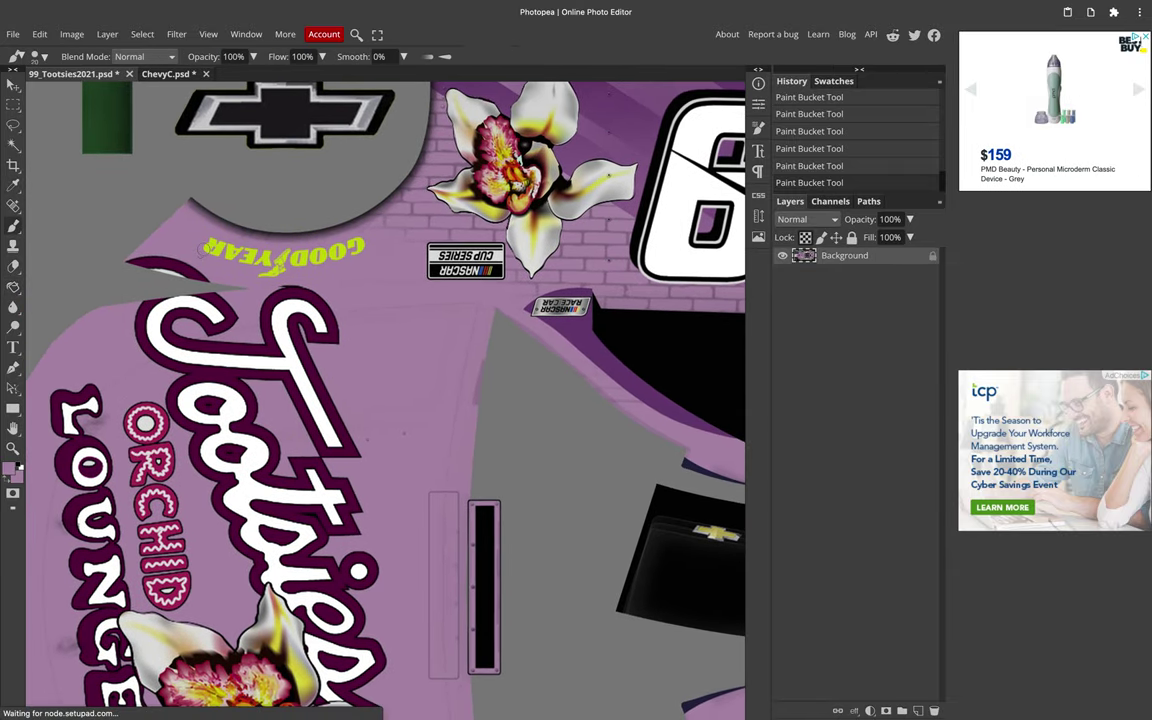
pyautogui.click(205, 245)
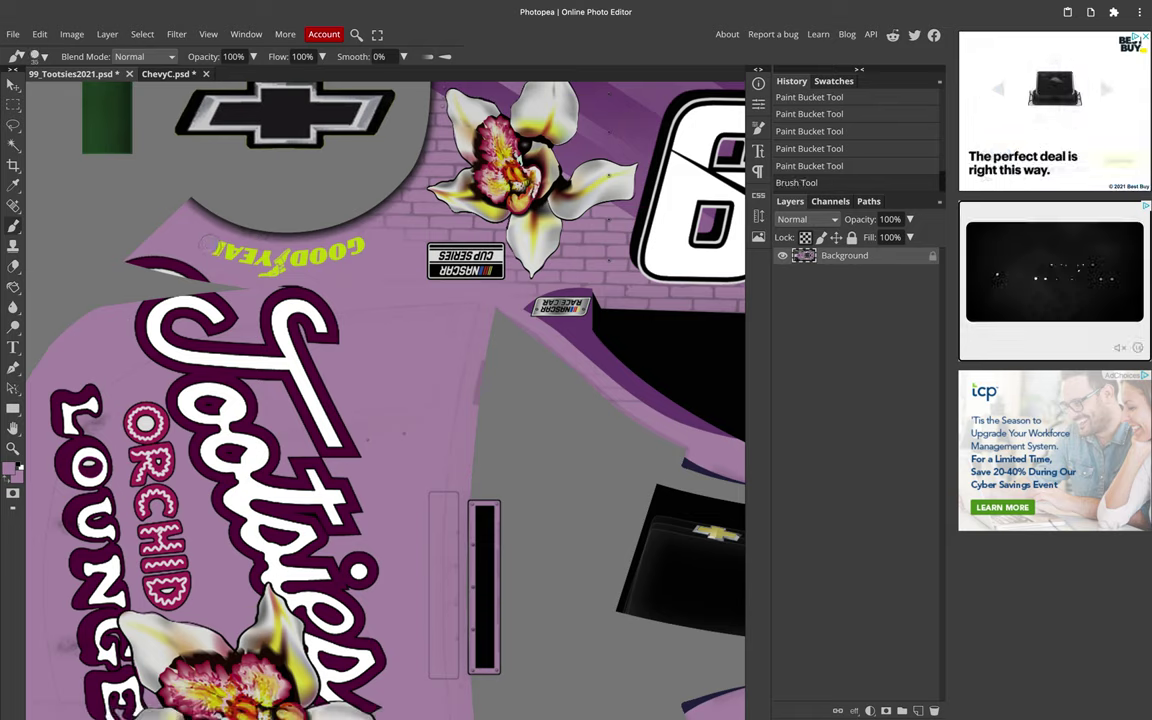
pyautogui.moveTo(205, 245)
pyautogui.mouseDown()
pyautogui.moveTo(258, 265)
pyautogui.moveTo(300, 232)
pyautogui.moveTo(367, 246)
pyautogui.moveTo(340, 241)
pyautogui.mouseUp()
pyautogui.moveTo(270, 236); pyautogui.dragTo(220, 226)
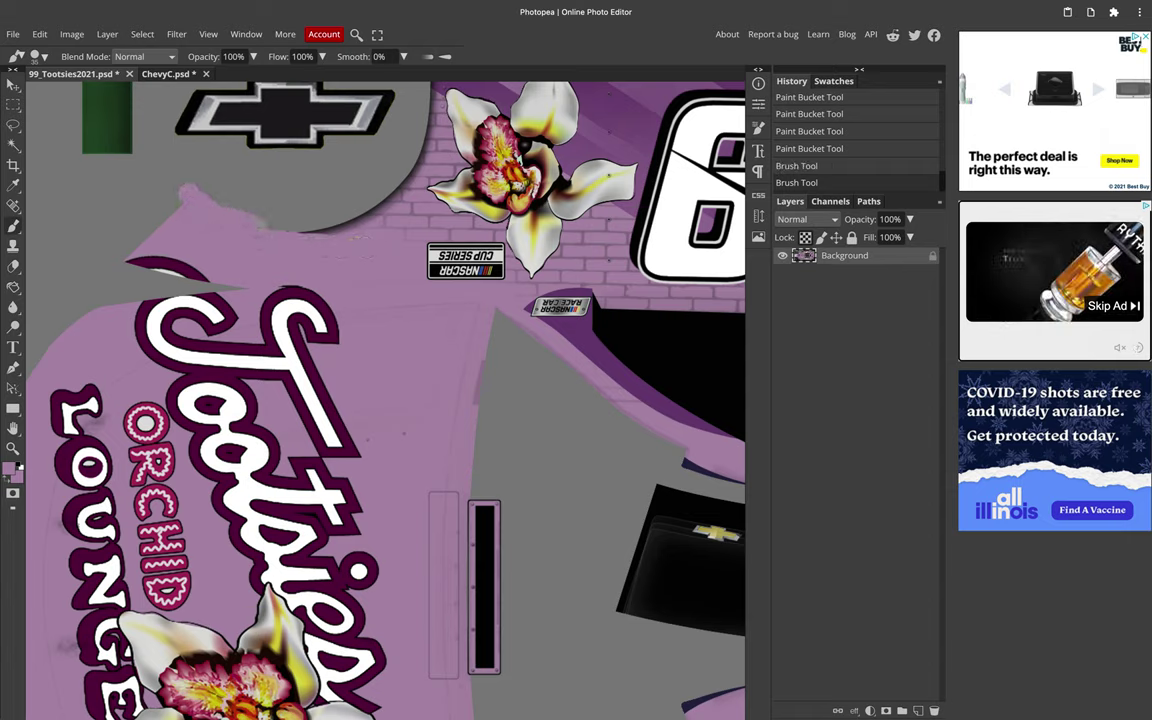
pyautogui.click(338, 223)
pyautogui.scroll(-10, 333, 230)
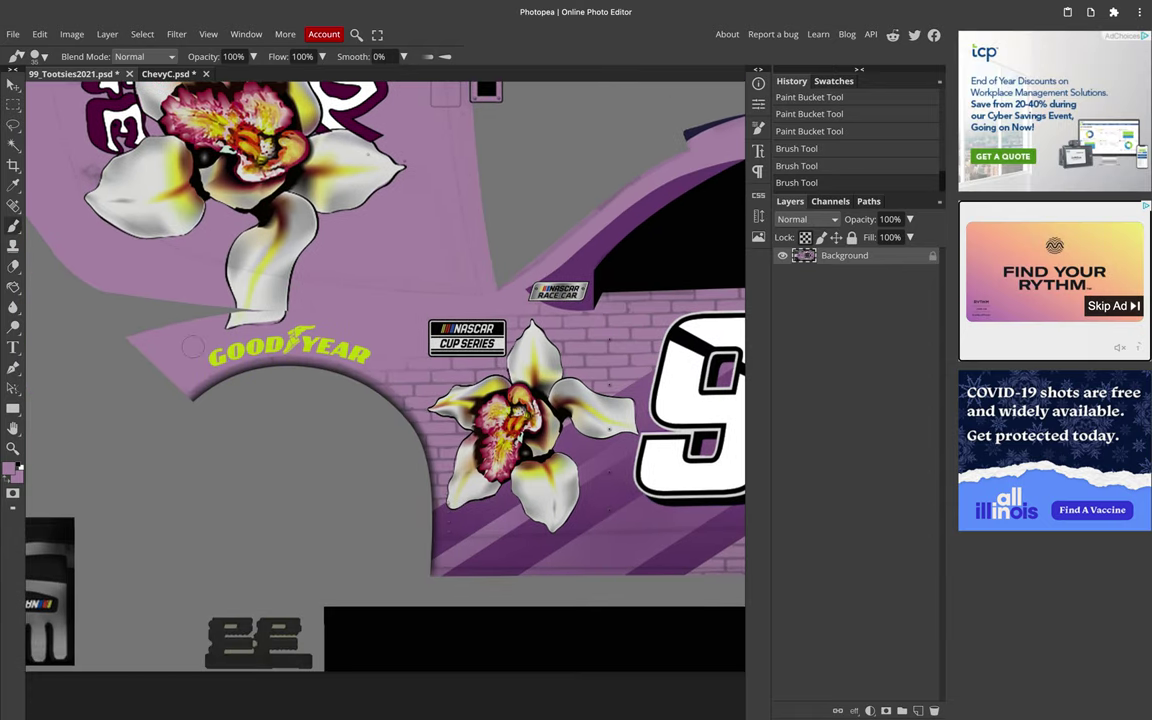
# Step: Brush the light purple over the upright Goodyear lettering at the lower front wheel arch
pyautogui.moveTo(259, 344); pyautogui.dragTo(289, 338)
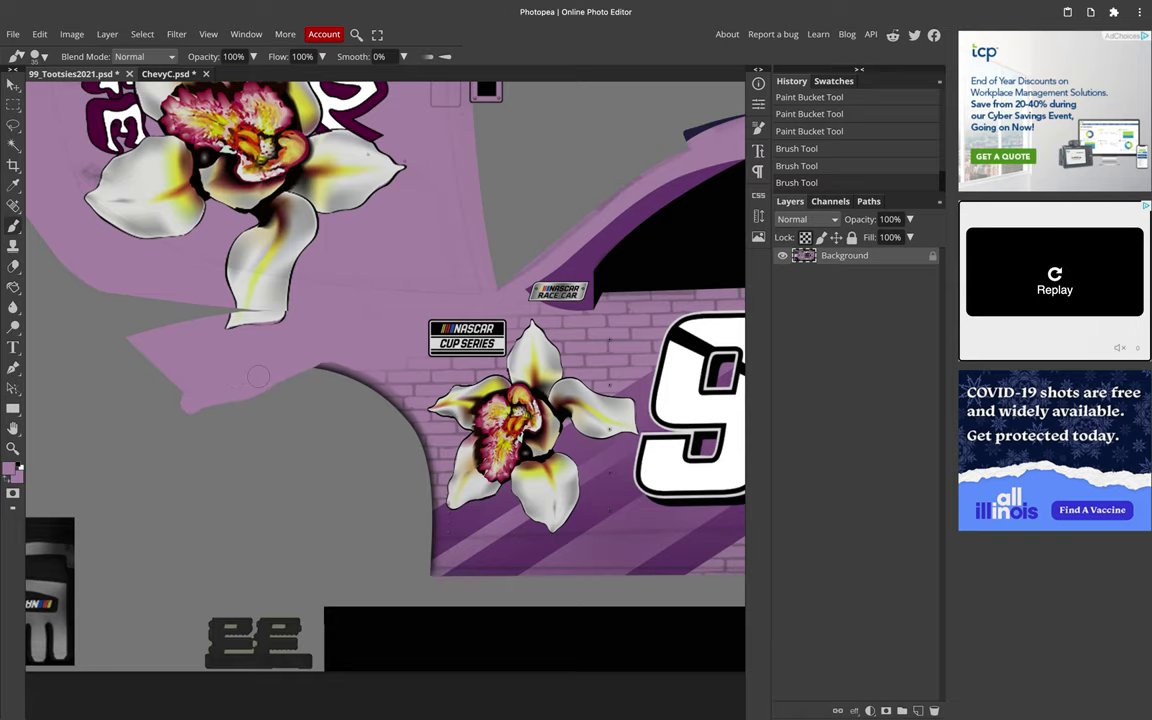
pyautogui.scroll(-5, 356, 371)
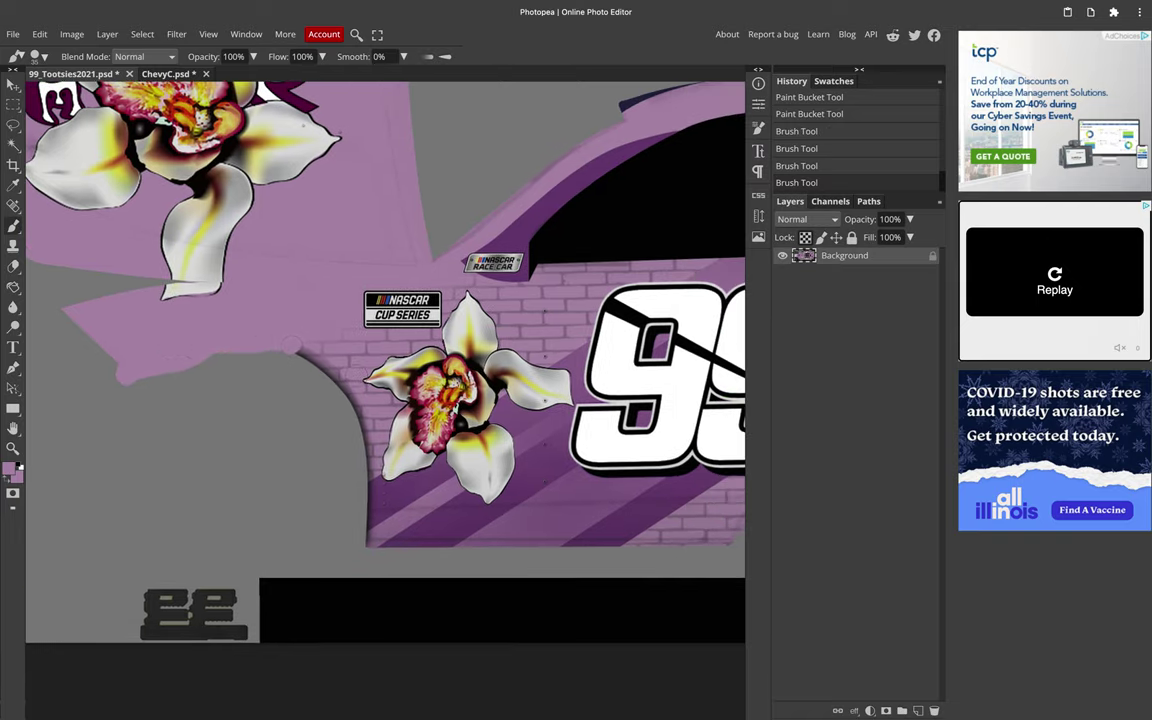
pyautogui.scroll(3, 510, 326)
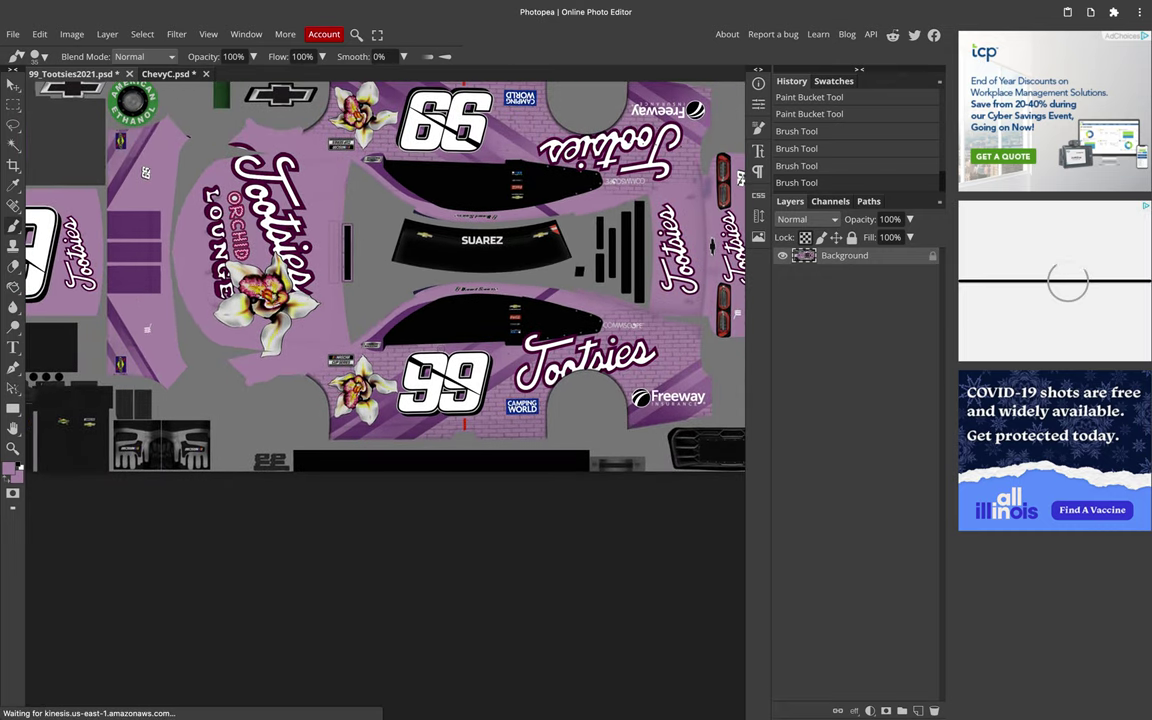
# Step: Sample the dark purple from the upper rectangle on the front bumper panel and fill the three rectangles with it
pyautogui.scroll(5, 420, 318)
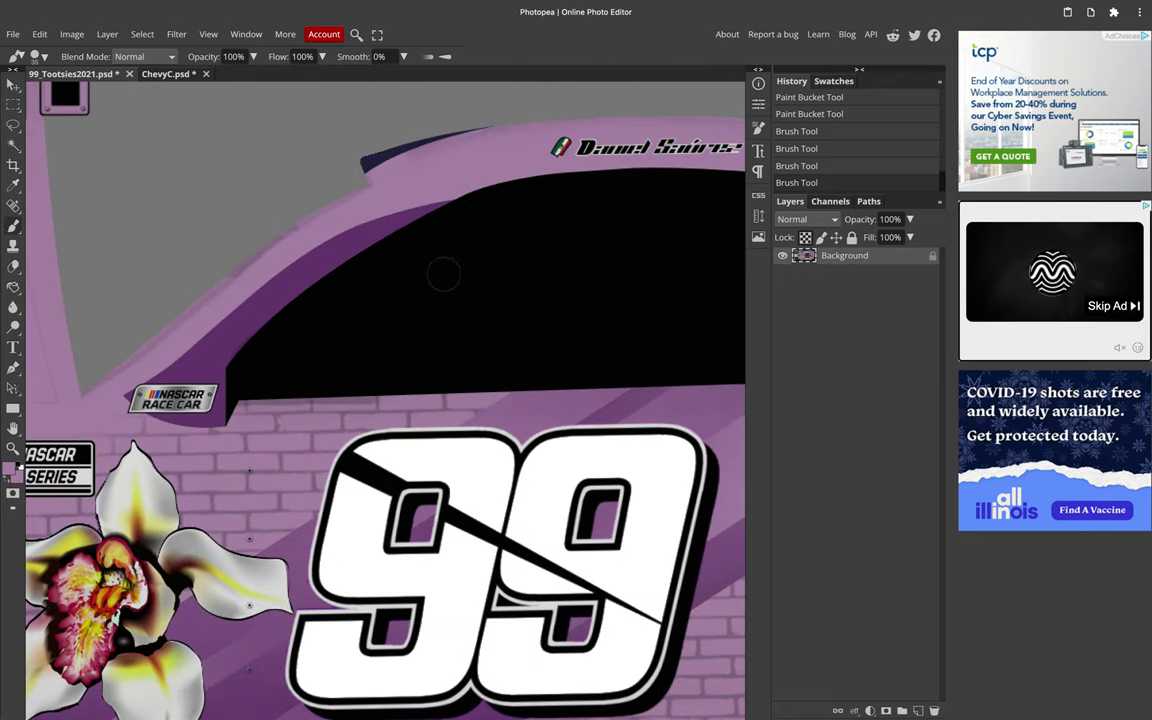
pyautogui.scroll(-5, 463, 216)
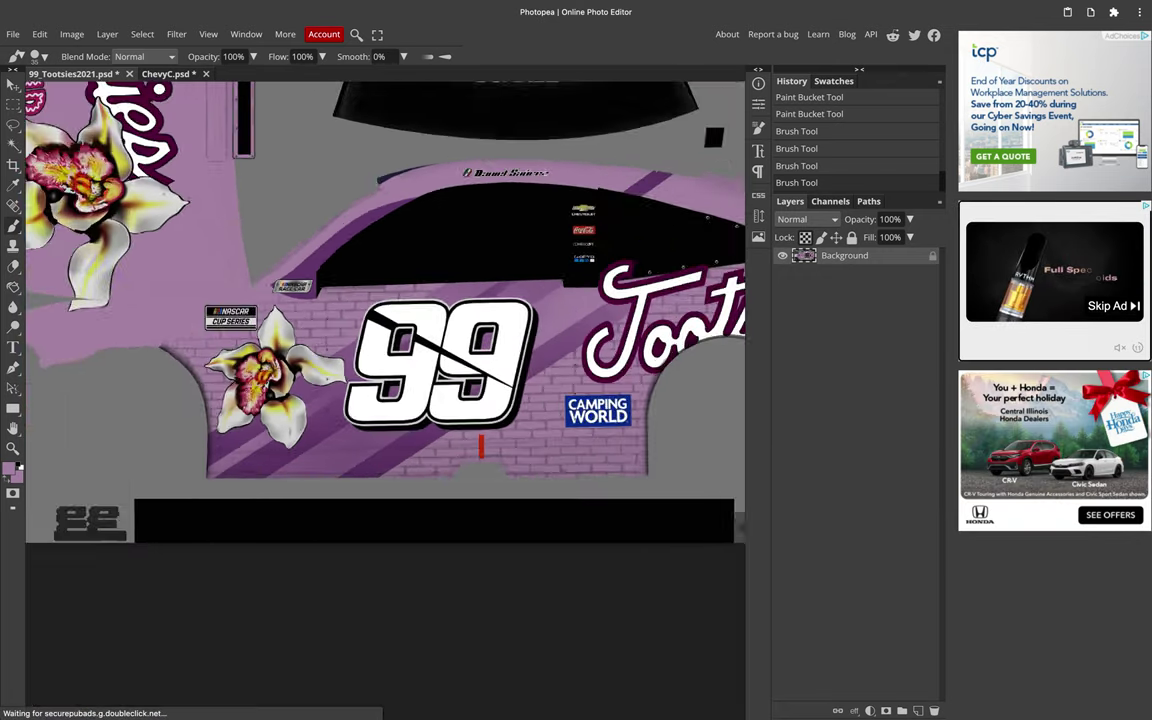
pyautogui.hscroll(-3, 346, 185)
pyautogui.scroll(2, 346, 185)
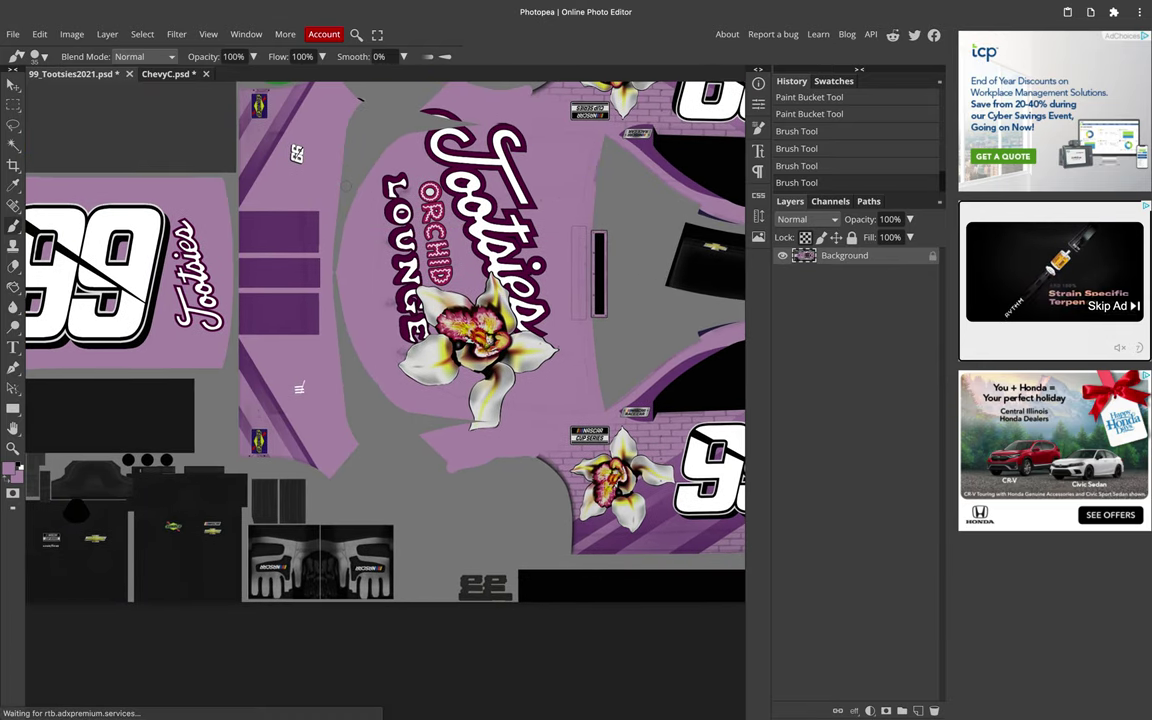
pyautogui.press('i')
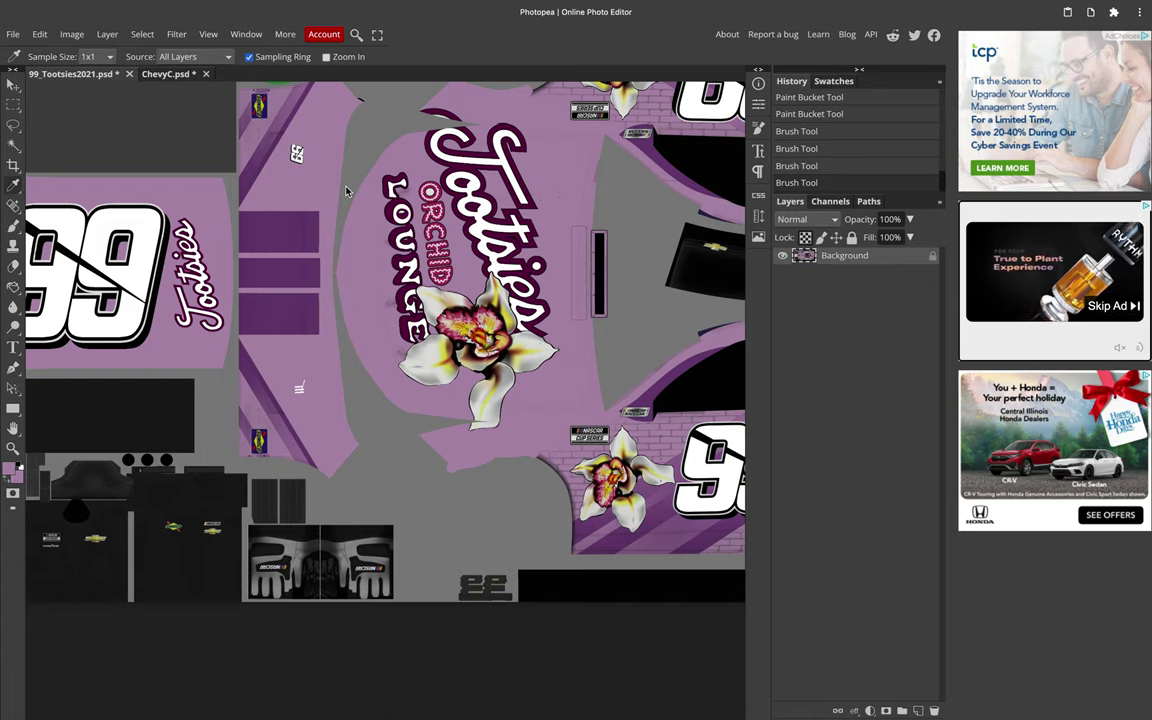
pyautogui.click(296, 226)
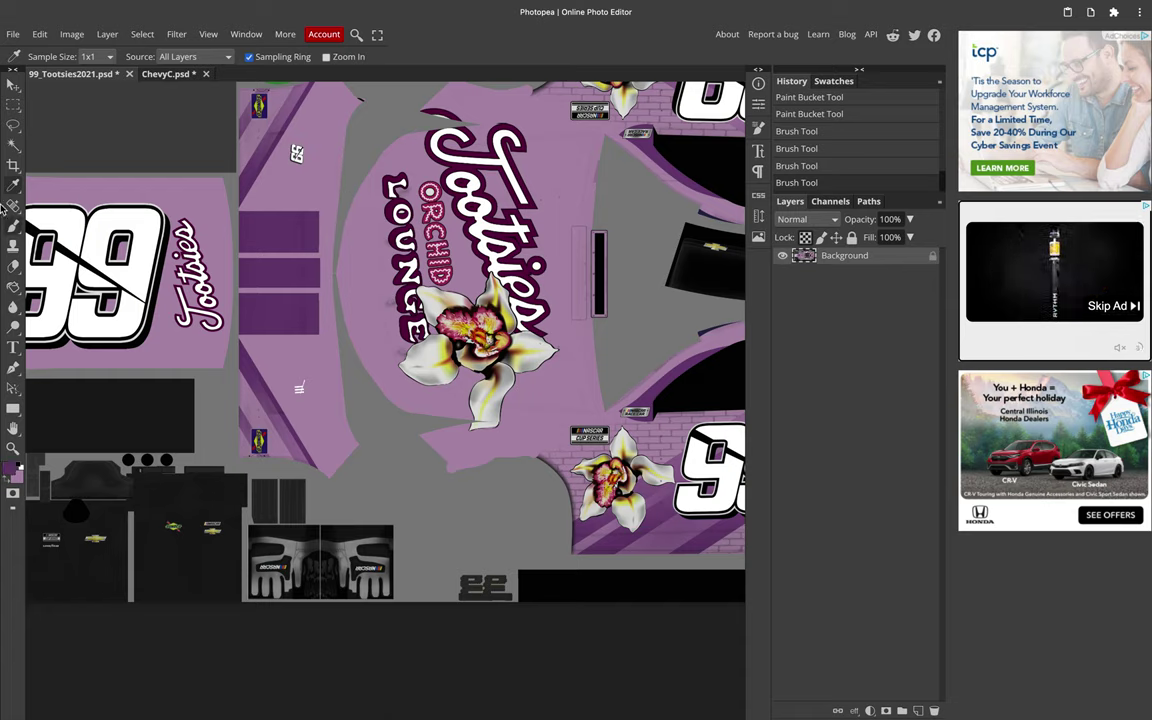
pyautogui.click(14, 287)
pyautogui.click(275, 287)
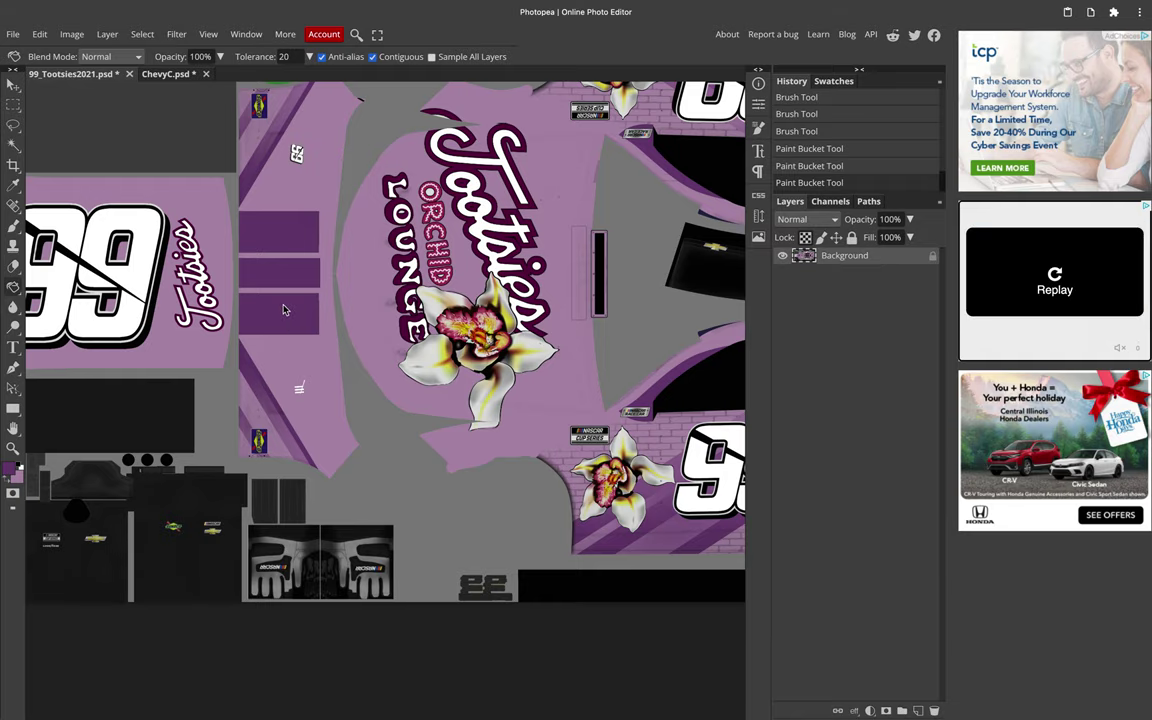
# Step: Outline the 99 and Tootsies design on the roof panel with the Polygonal Lasso and copy it to a new layer
pyautogui.scroll(5, 255, 437)
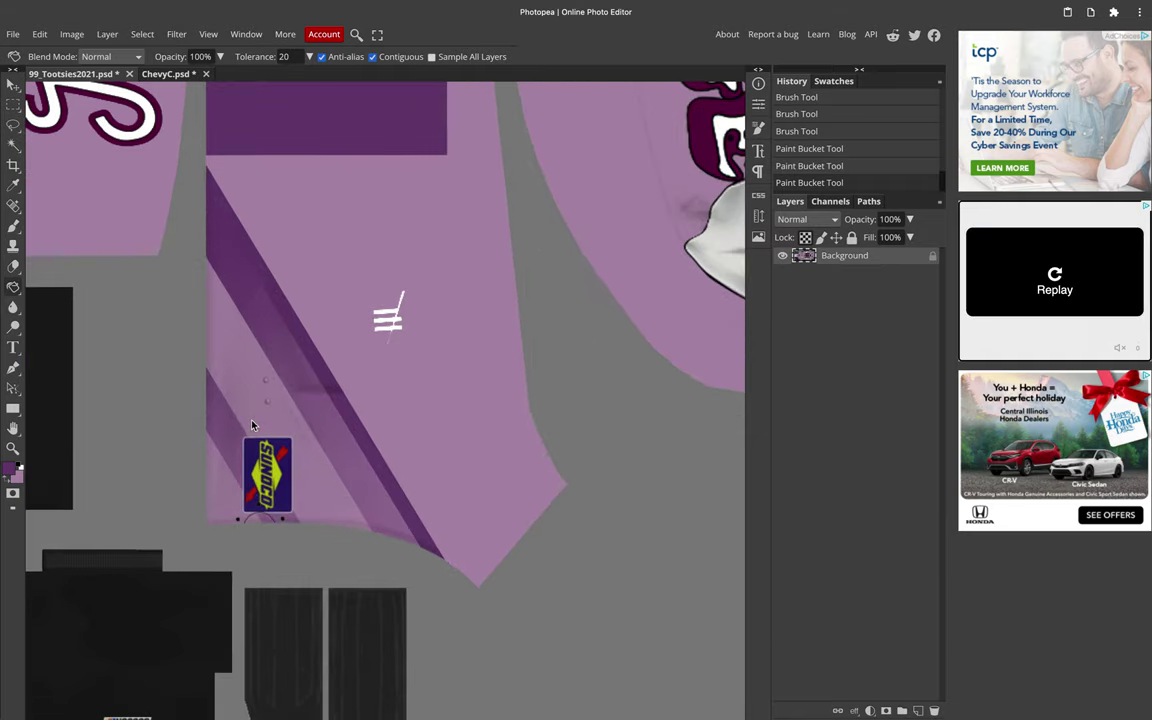
pyautogui.scroll(-6, 252, 424)
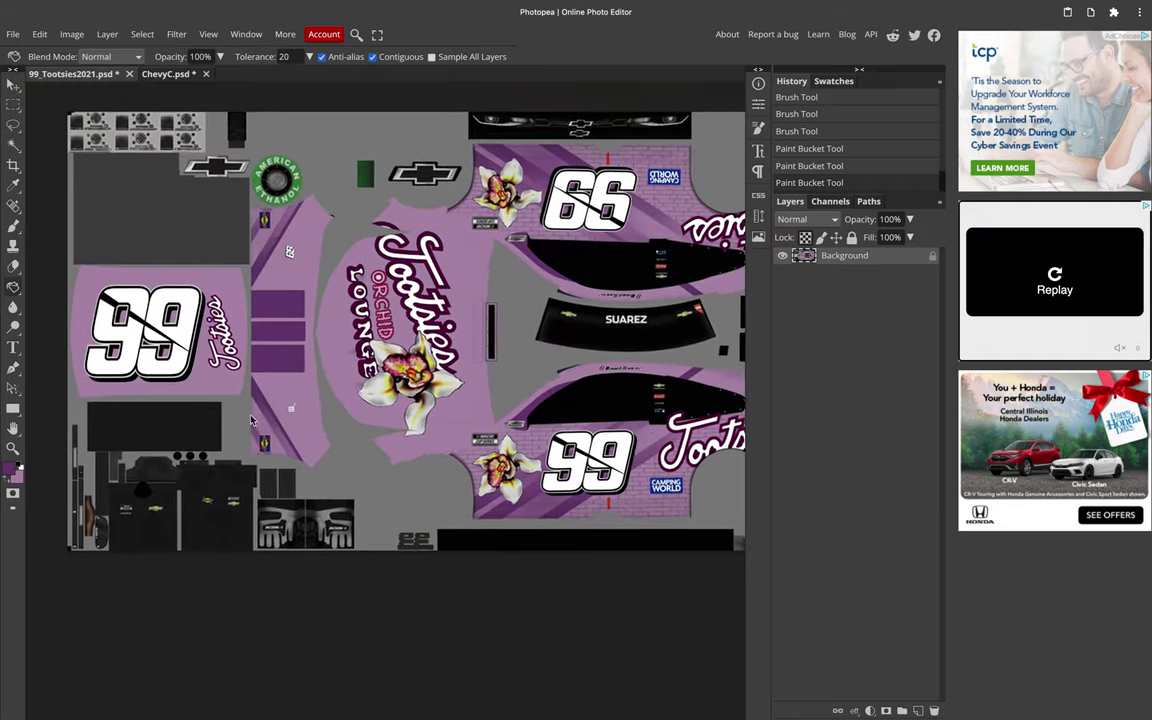
pyautogui.click(13, 122)
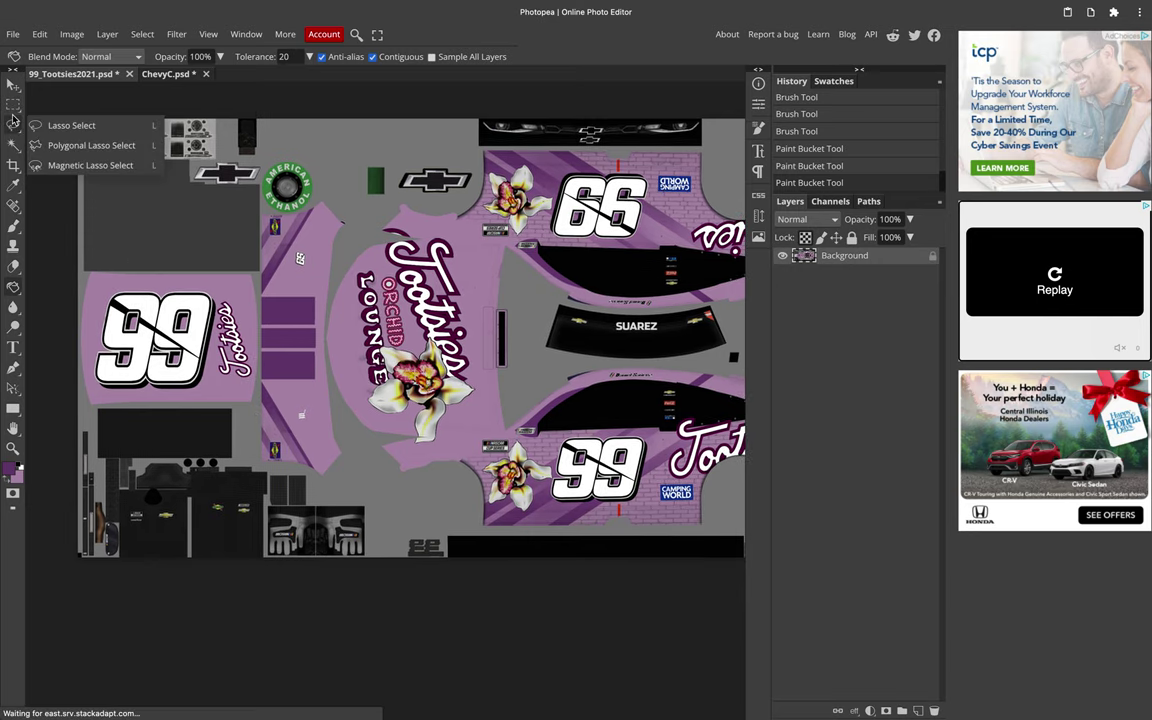
pyautogui.click(44, 147)
pyautogui.scroll(3, 118, 318)
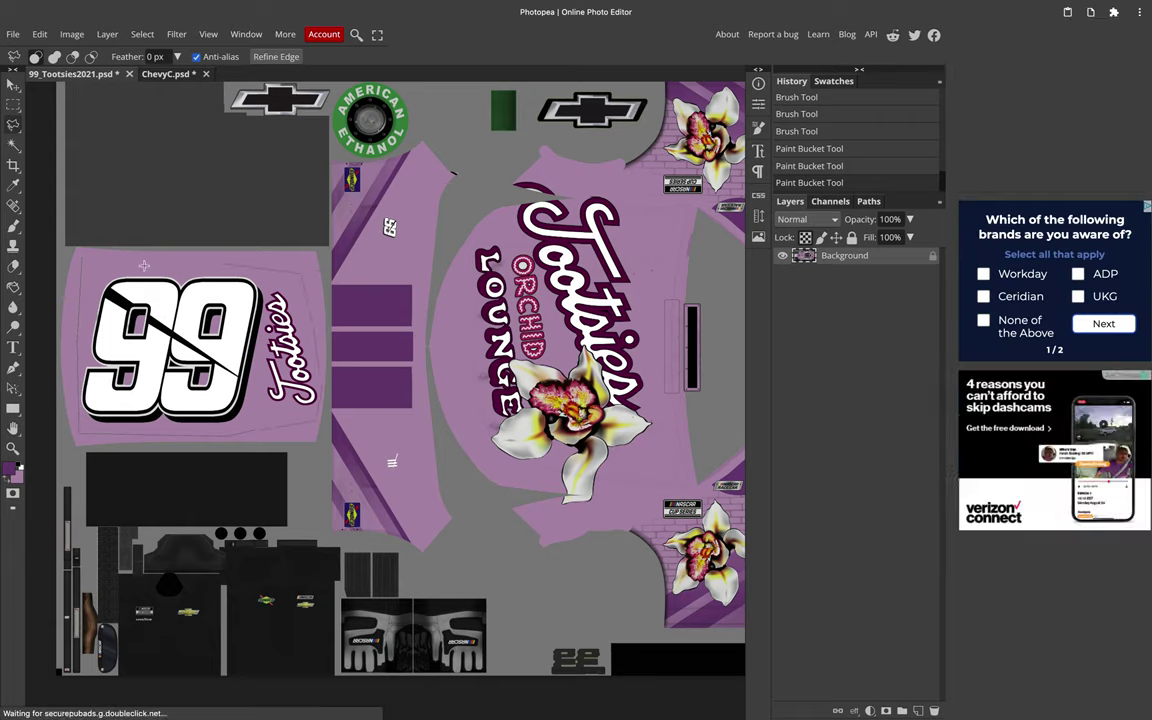
pyautogui.click(90, 258)
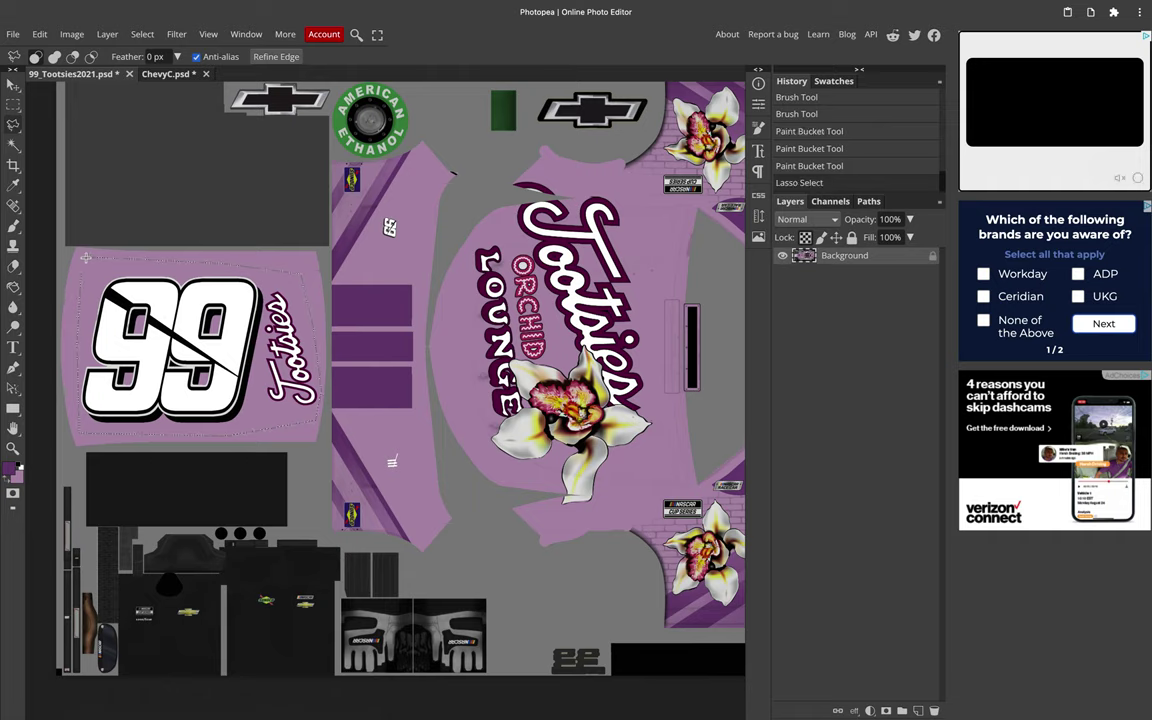
pyautogui.hotkey('ctrl', 'j')
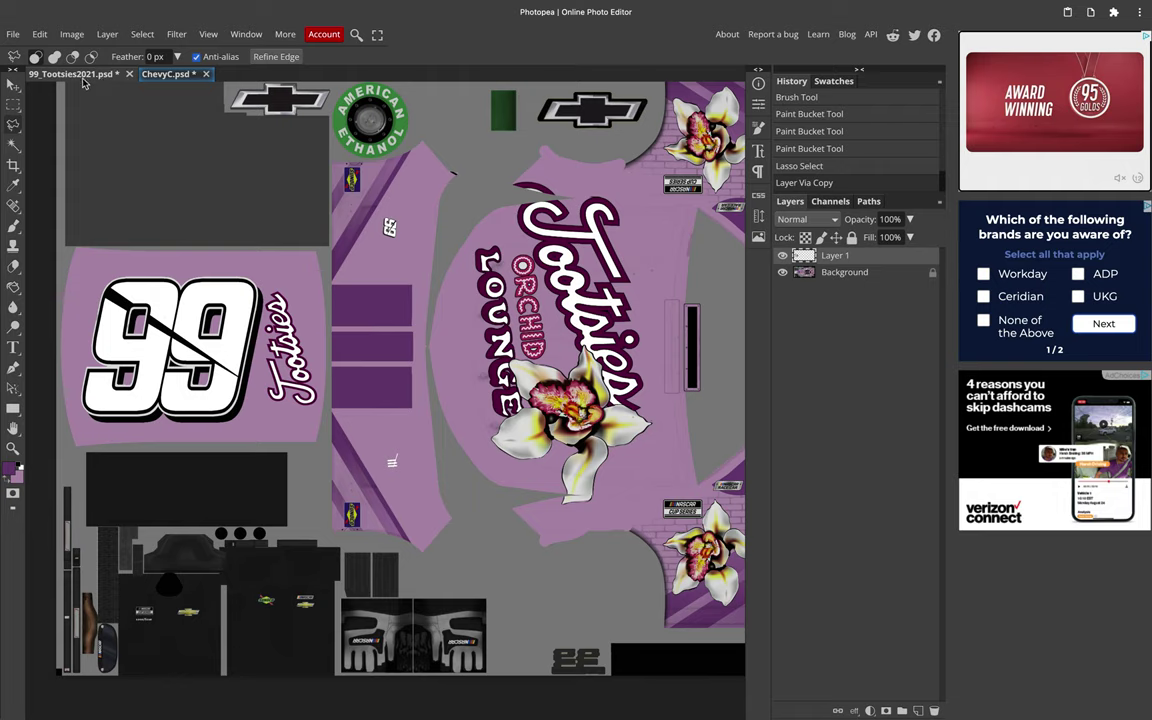
# Step: Bring the copied 99 roof design into ChevyC.psd, rotate it to -90° and move it onto the template's roof
pyautogui.hotkey('ctrl', '-')
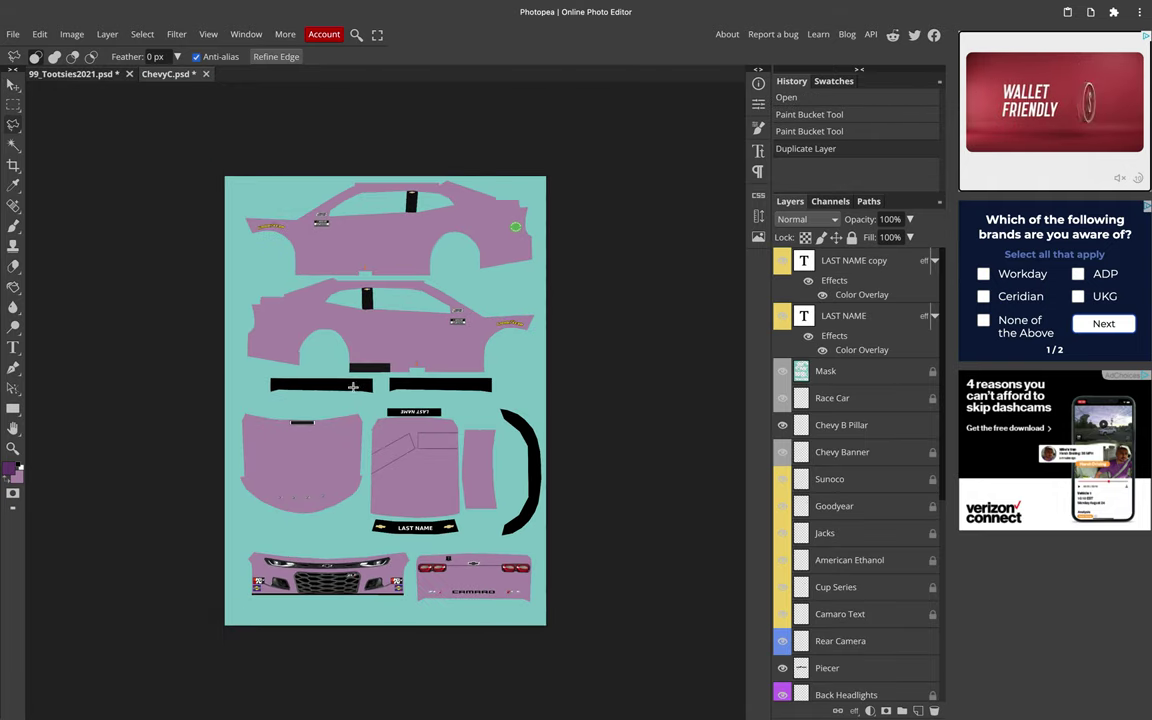
pyautogui.click(12, 86)
pyautogui.moveTo(289, 303); pyautogui.dragTo(288, 282)
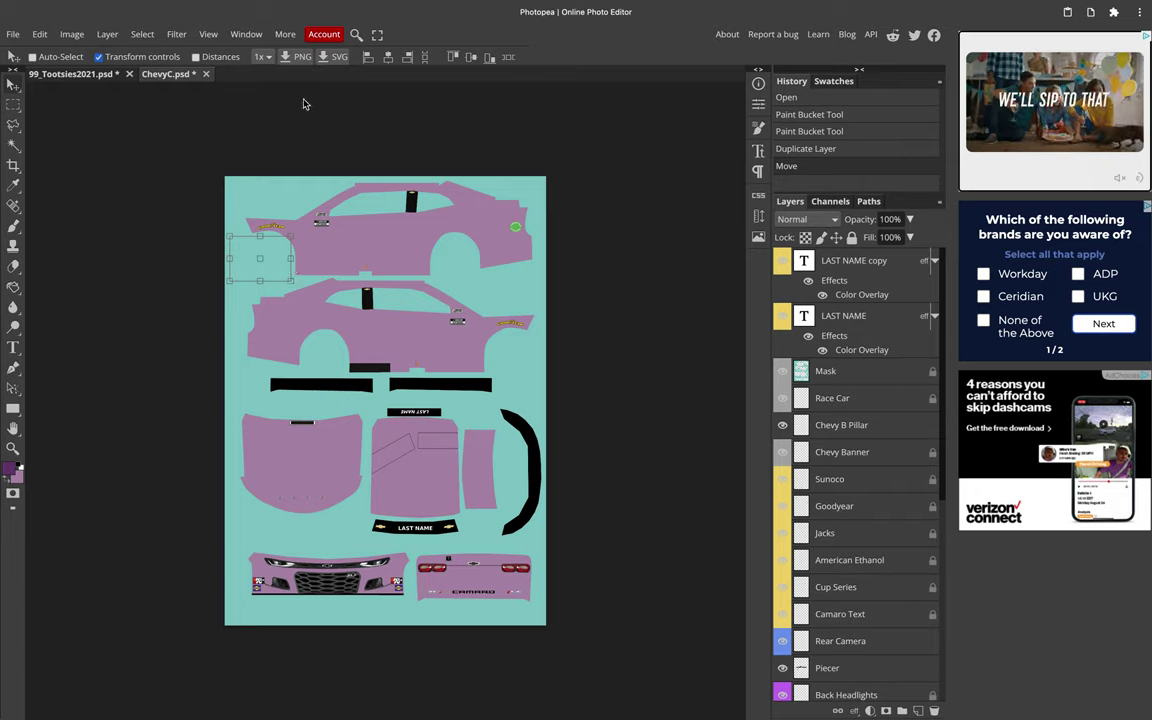
pyautogui.click(291, 282)
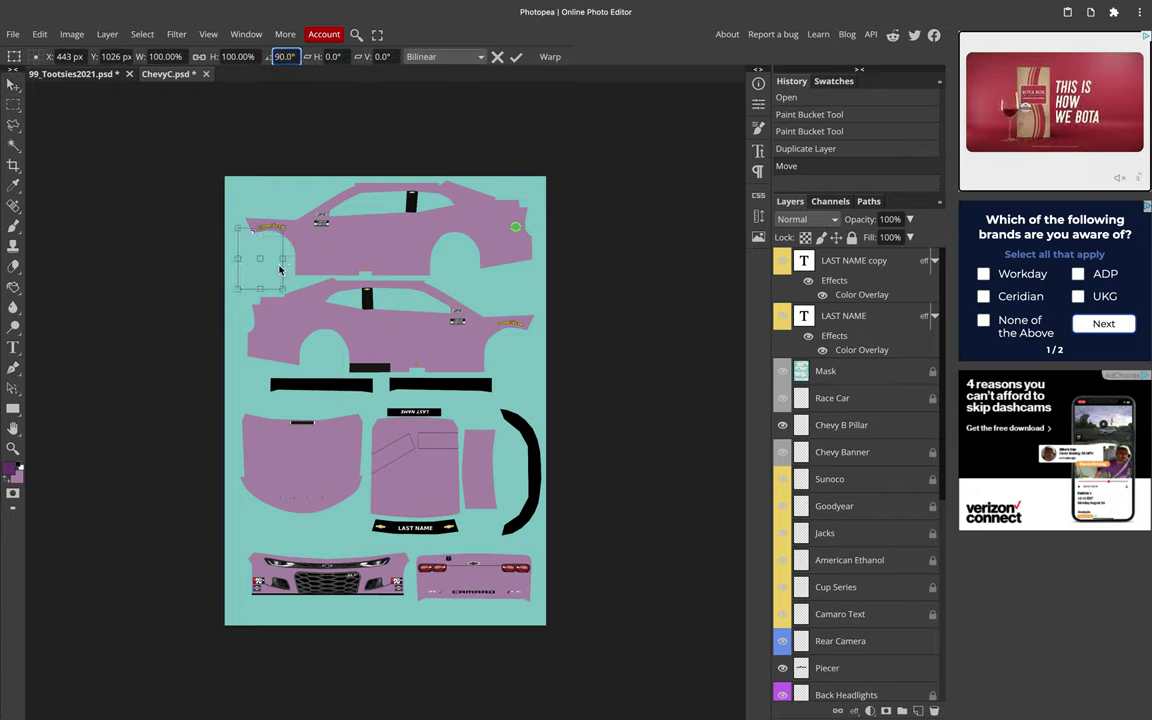
pyautogui.moveTo(243, 237); pyautogui.dragTo(399, 432)
pyautogui.press('Left')
pyautogui.press('Down')
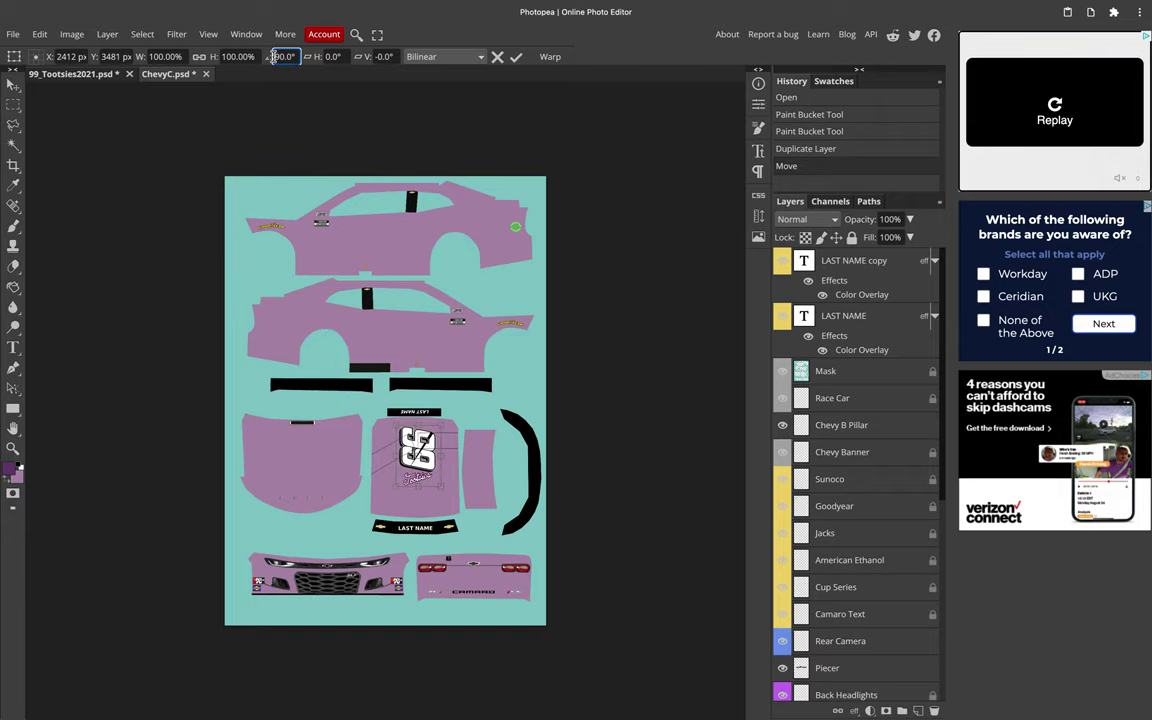
# Step: Scale the roof design to 144.02% width and 146.33% height so it fits the roof panel, and apply the transform
pyautogui.scroll(2, 368, 422)
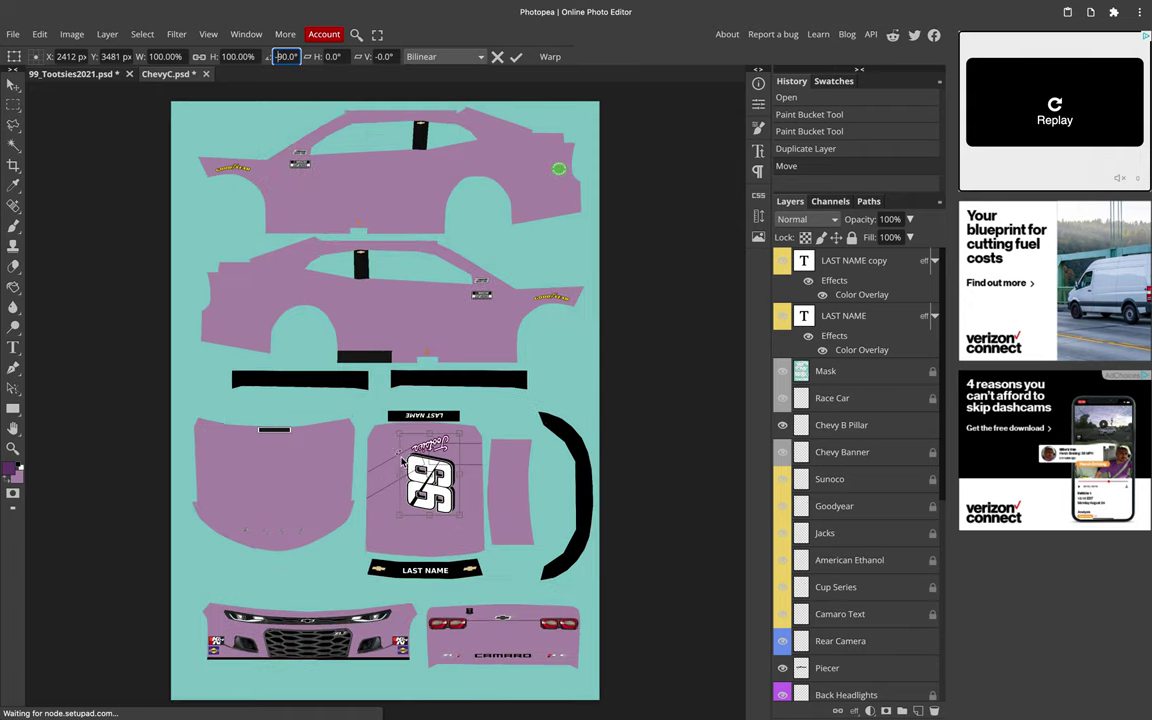
pyautogui.moveTo(405, 510); pyautogui.dragTo(441, 528)
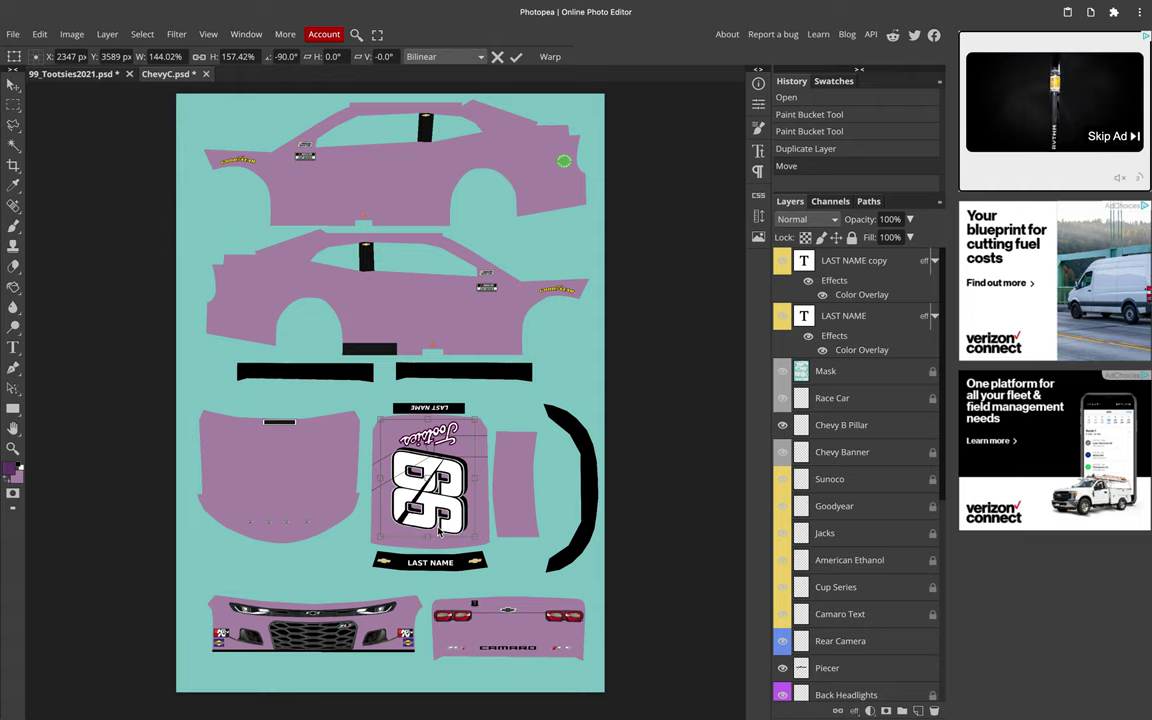
pyautogui.scroll(4, 441, 529)
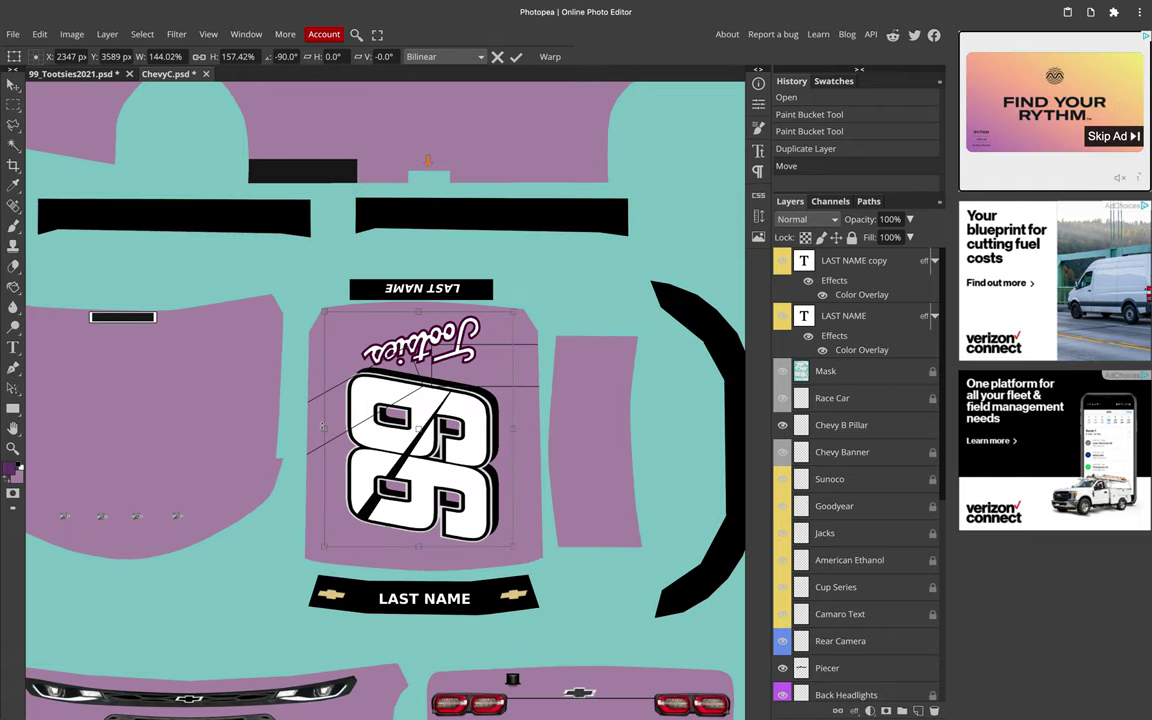
pyautogui.moveTo(324, 428); pyautogui.dragTo(329, 428)
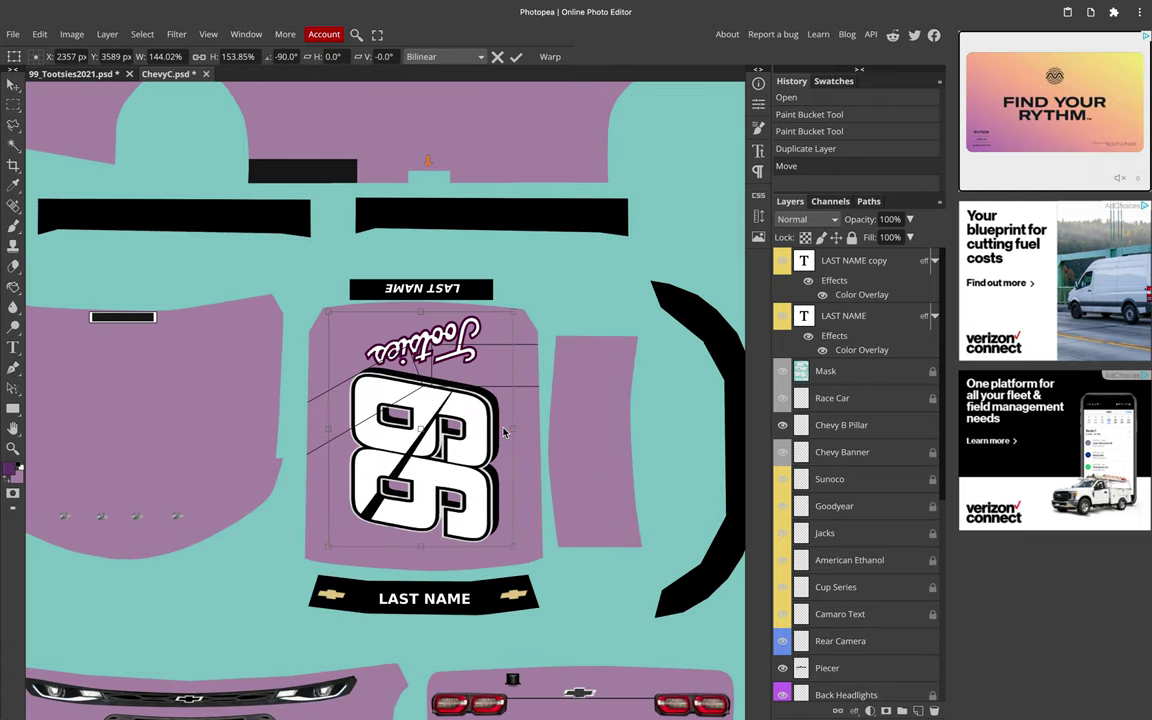
pyautogui.moveTo(513, 432); pyautogui.dragTo(509, 431)
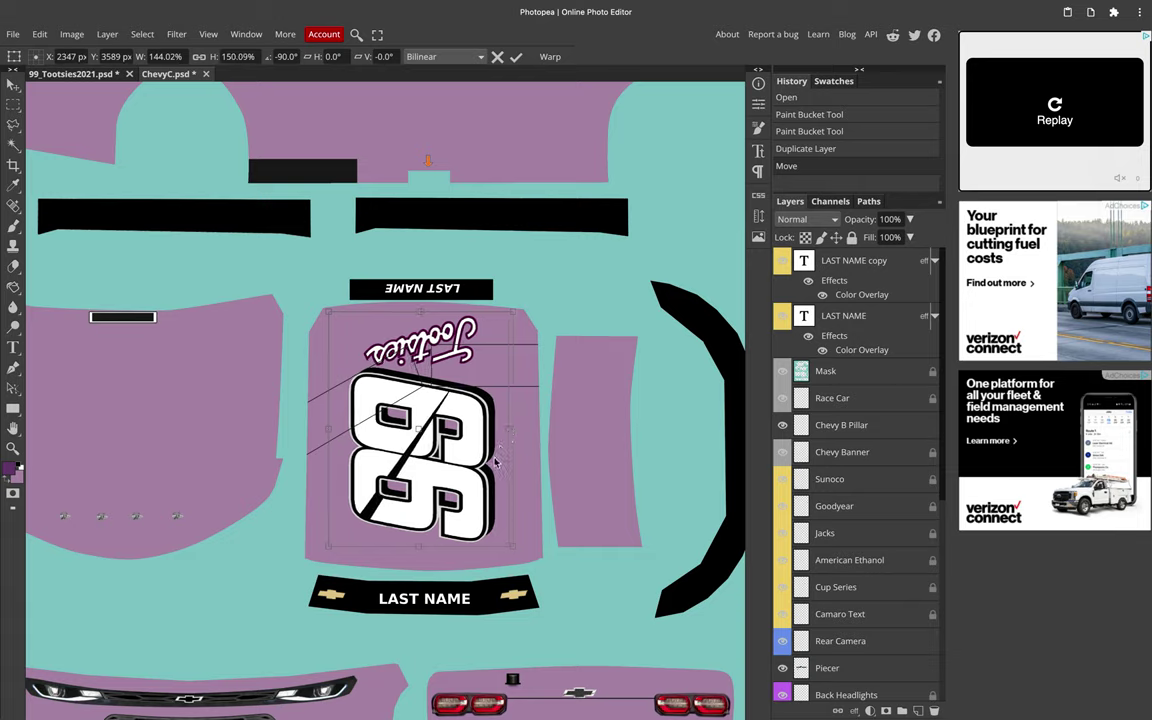
pyautogui.moveTo(328, 430); pyautogui.dragTo(335, 432)
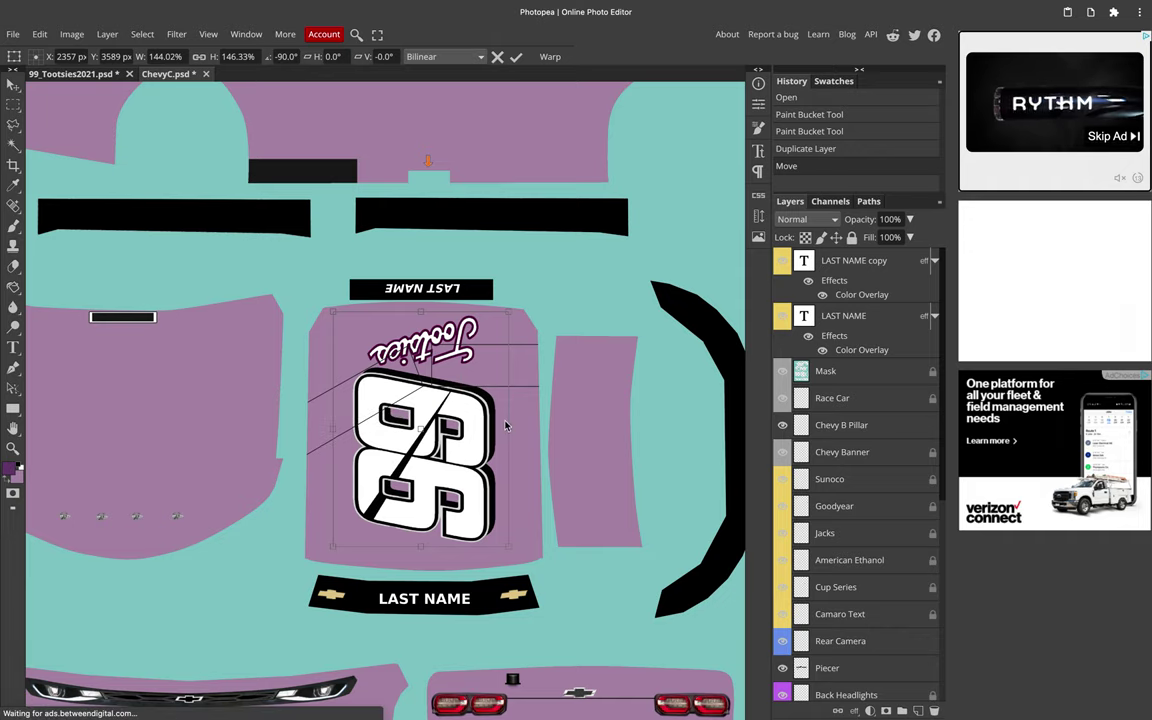
pyautogui.press('Return')
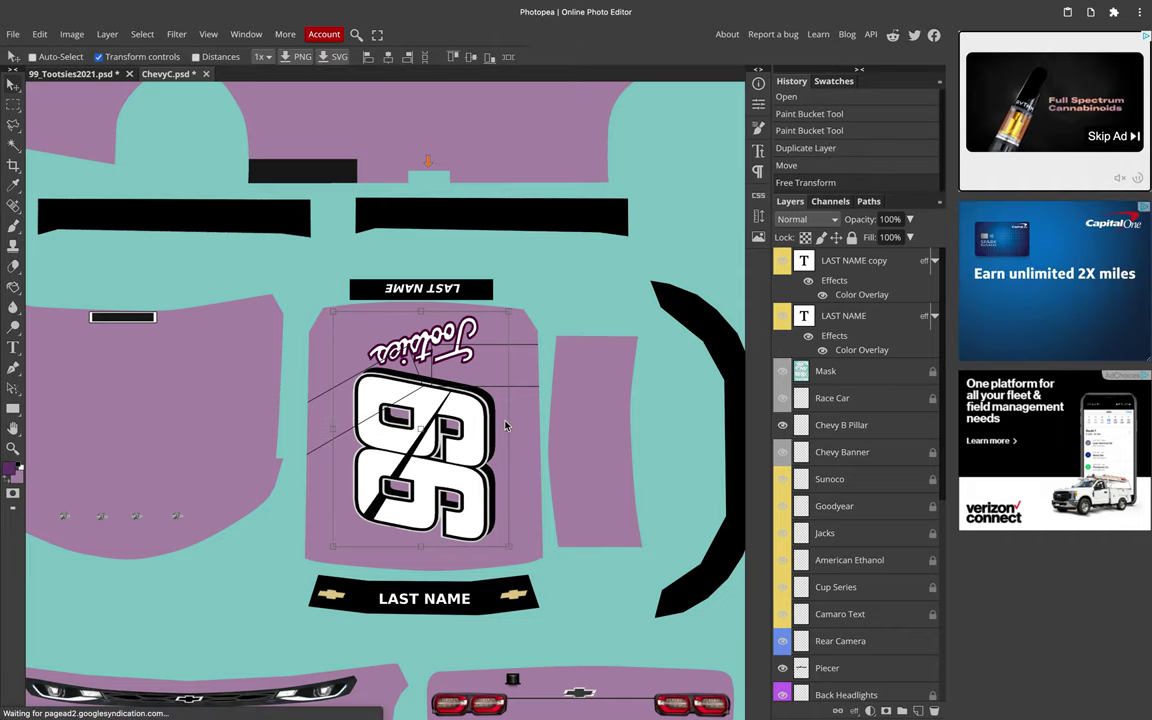
# Step: Nudge the roof design slightly to the right to center it on the roof panel
pyautogui.press('Right')
pyautogui.press('Right')
pyautogui.press('Right')
pyautogui.press('Right')
pyautogui.press('Right')
pyautogui.hotkey('ctrl', '0')
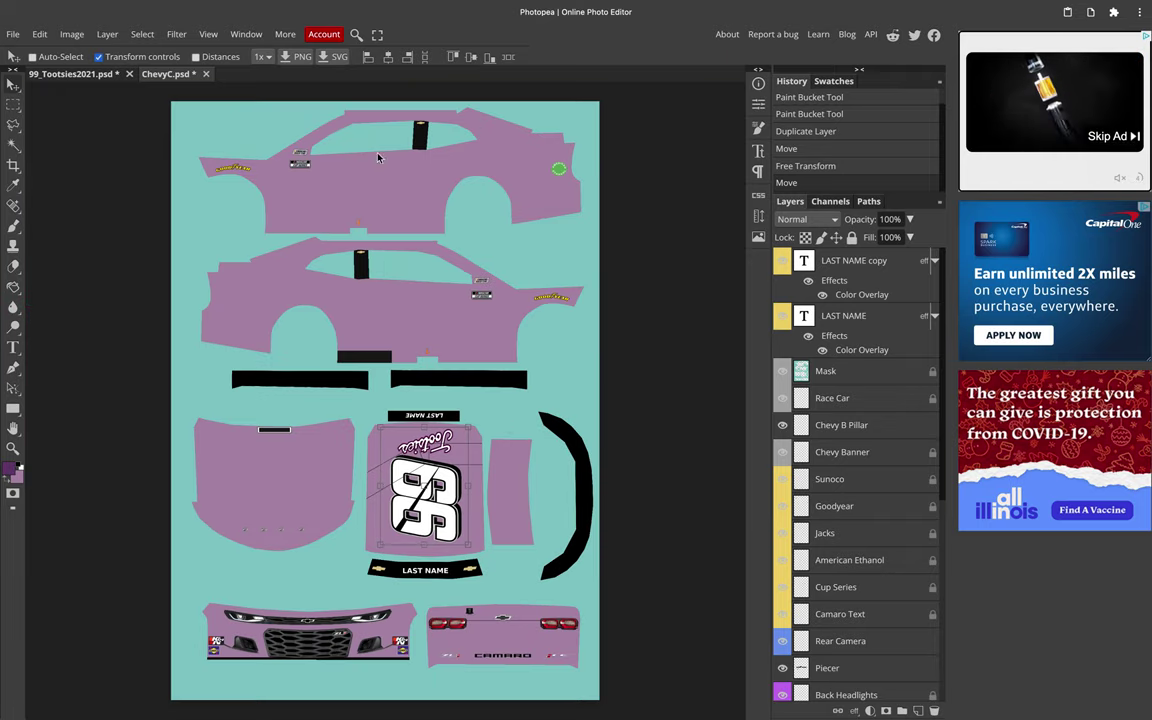
# Step: In 99_Tootsies2021.psd, outline the Tootsies lettering on the rear deck lid with the Polygonal Lasso and copy it from Background to a new layer
pyautogui.click(88, 74)
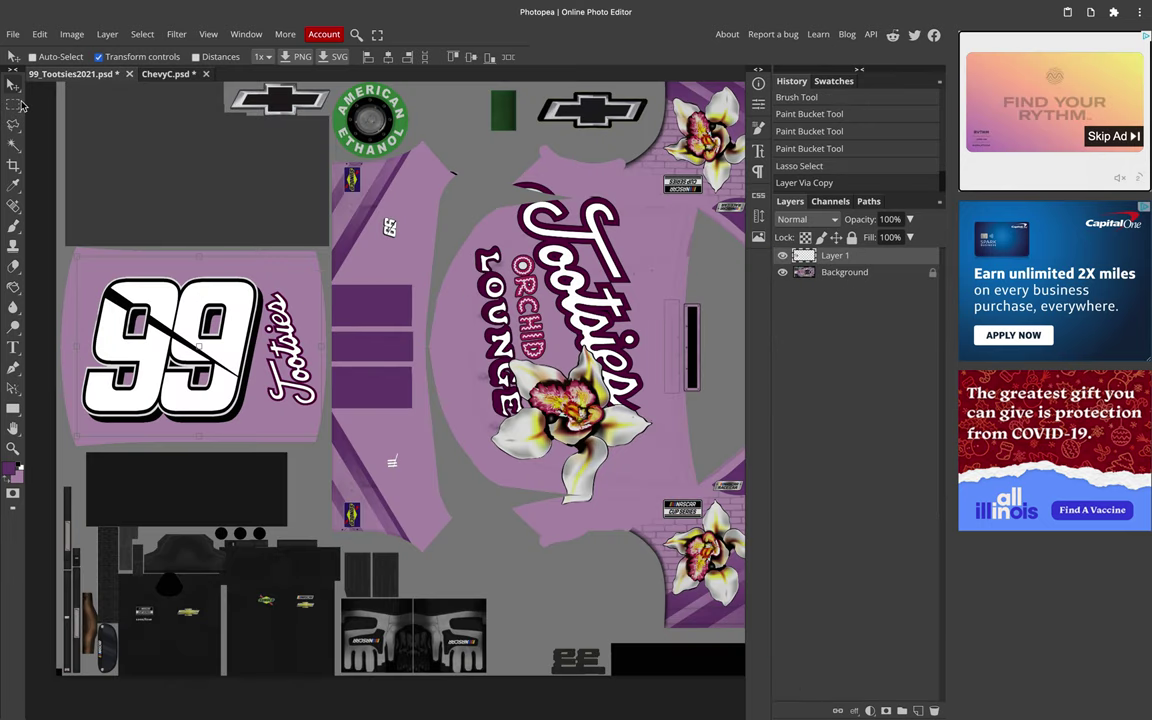
pyautogui.press('l')
pyautogui.scroll(3, 453, 200)
pyautogui.hscroll(5, 500, 300)
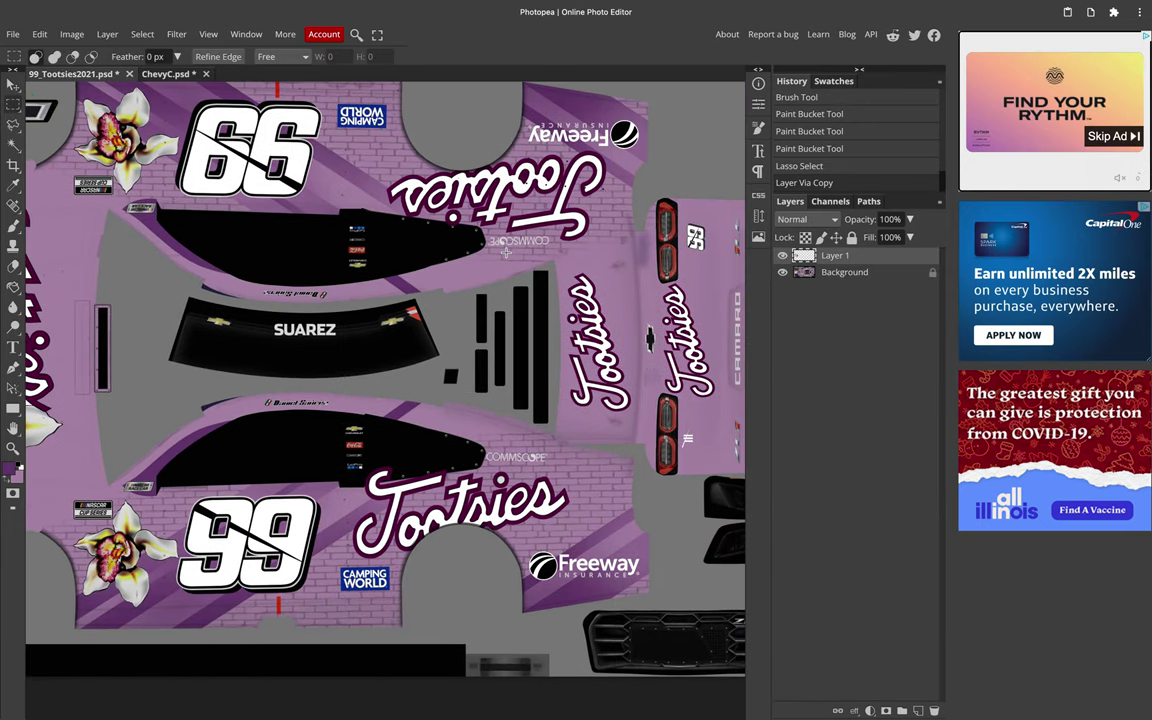
pyautogui.scroll(3, 570, 427)
pyautogui.hscroll(2, 570, 428)
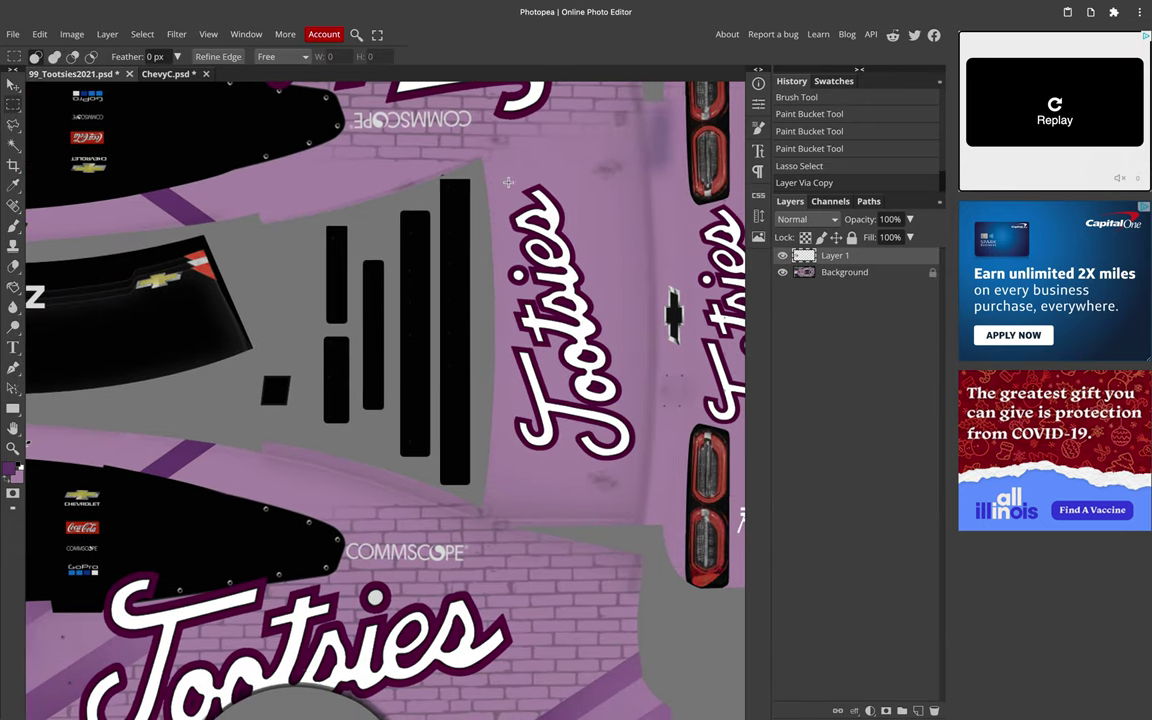
pyautogui.click(13, 123)
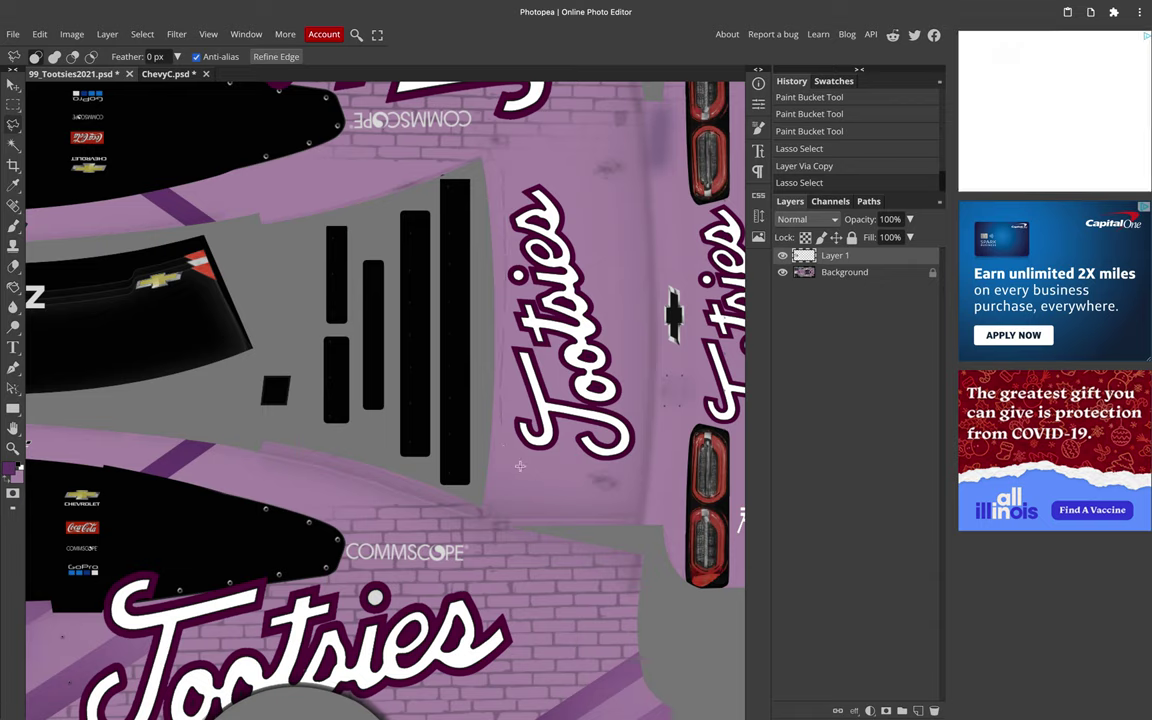
pyautogui.click(644, 418)
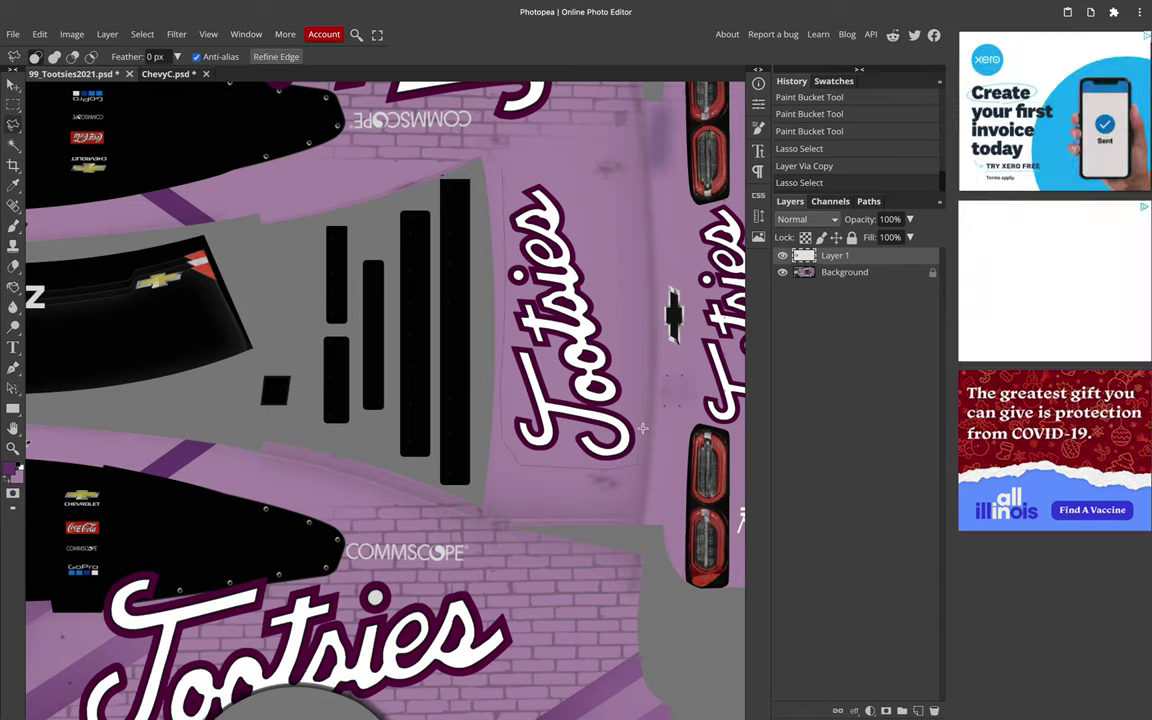
pyautogui.click(627, 290)
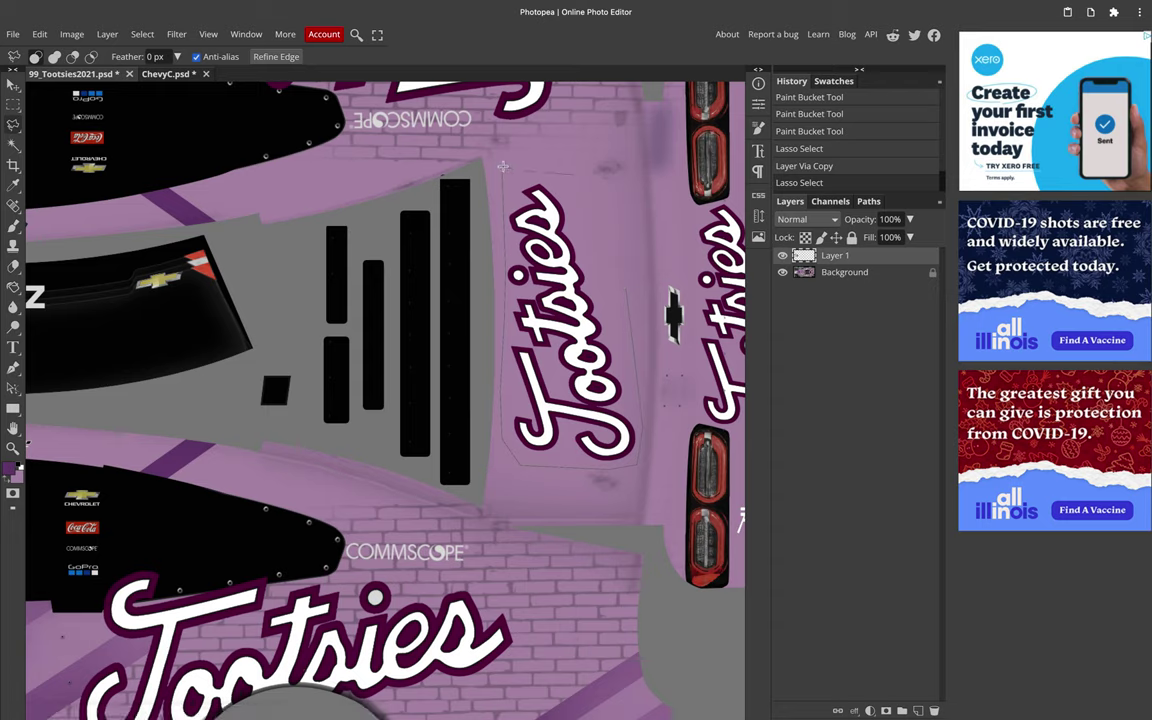
pyautogui.click(806, 273)
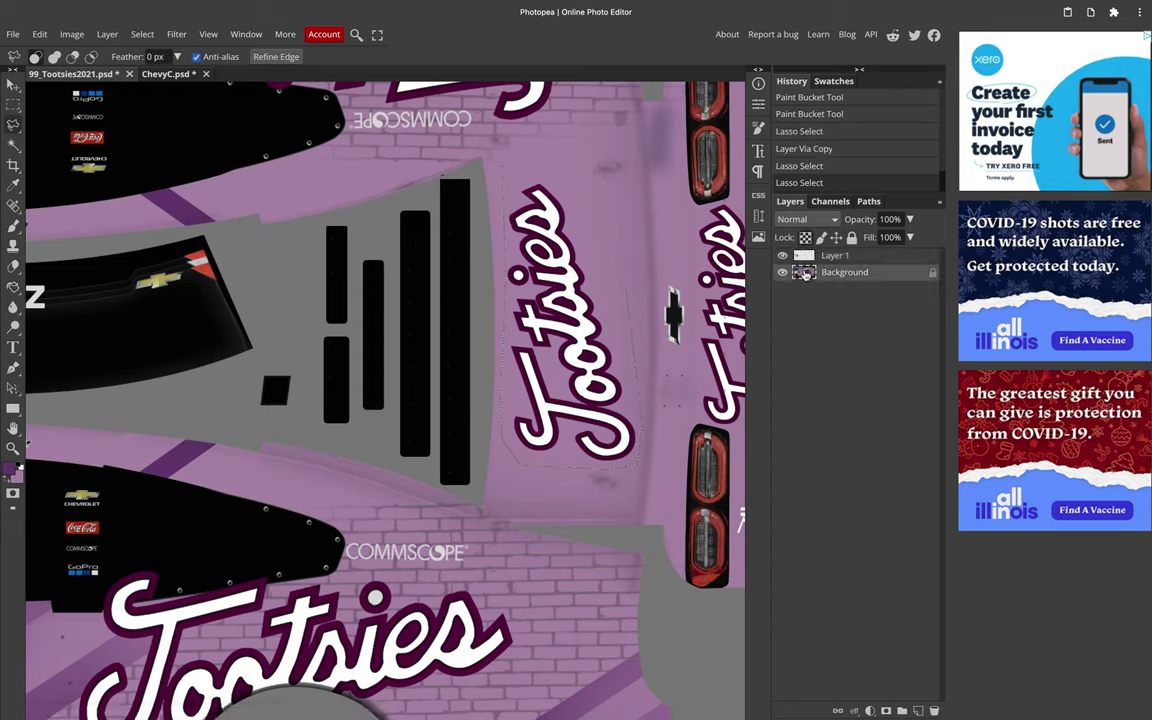
pyautogui.hotkey('ctrl', 'j')
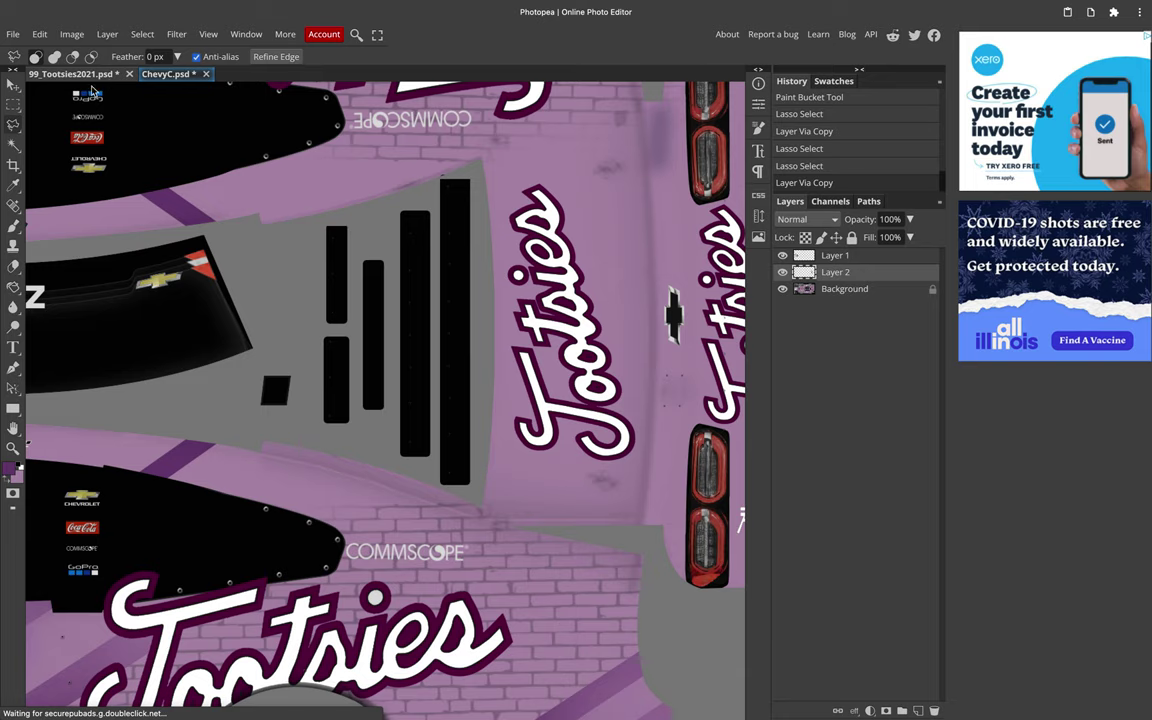
# Step: Bring the copied Tootsies deck lid lettering into ChevyC.psd and rotate it 180°
pyautogui.click(167, 74)
pyautogui.press('v')
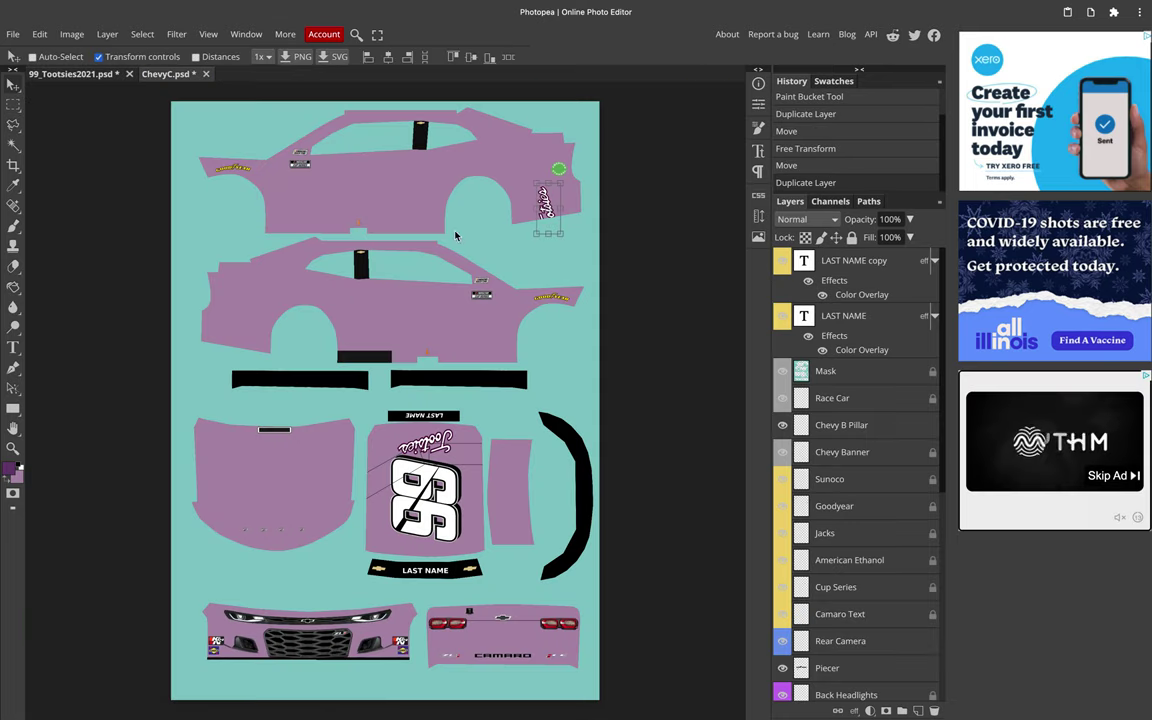
pyautogui.hotkey('ctrl', 't')
pyautogui.click(278, 57)
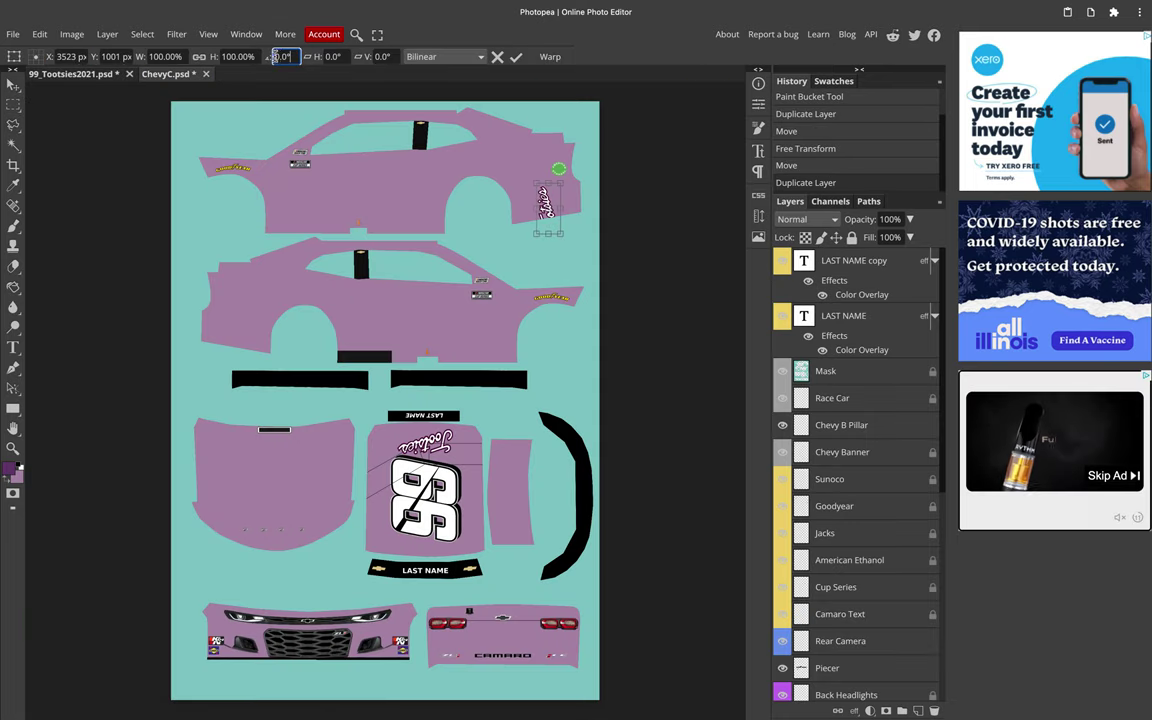
pyautogui.write('180')
pyautogui.press('Return')
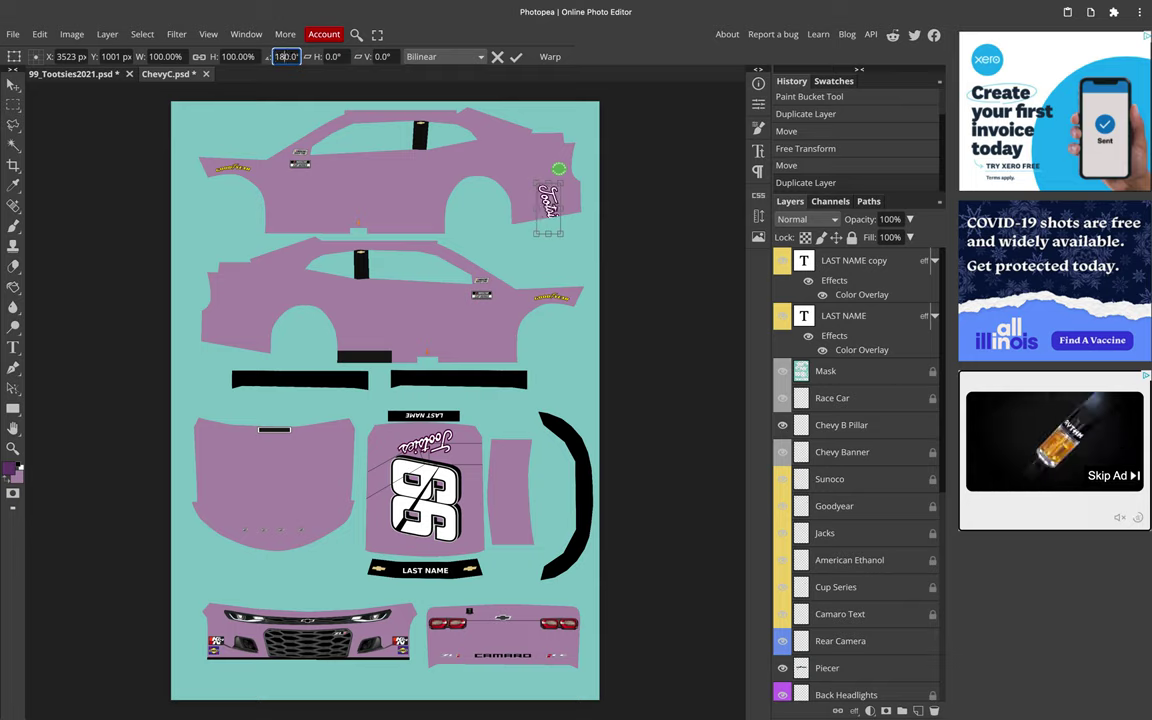
# Step: Scale the Tootsies lettering to 140.36% width and 164.27% height, place it on the template's rear deck lid panel, and apply the transform
pyautogui.moveTo(538, 236); pyautogui.dragTo(533, 250)
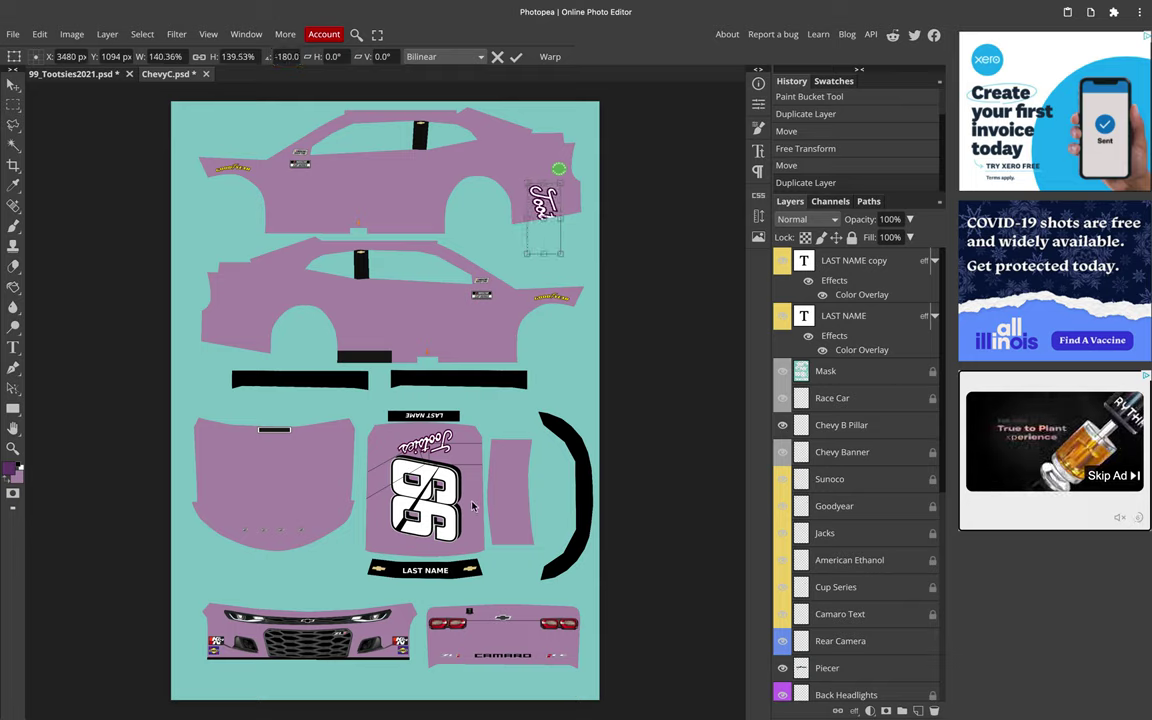
pyautogui.moveTo(483, 522); pyautogui.dragTo(512, 535)
pyautogui.scroll(2, 510, 535)
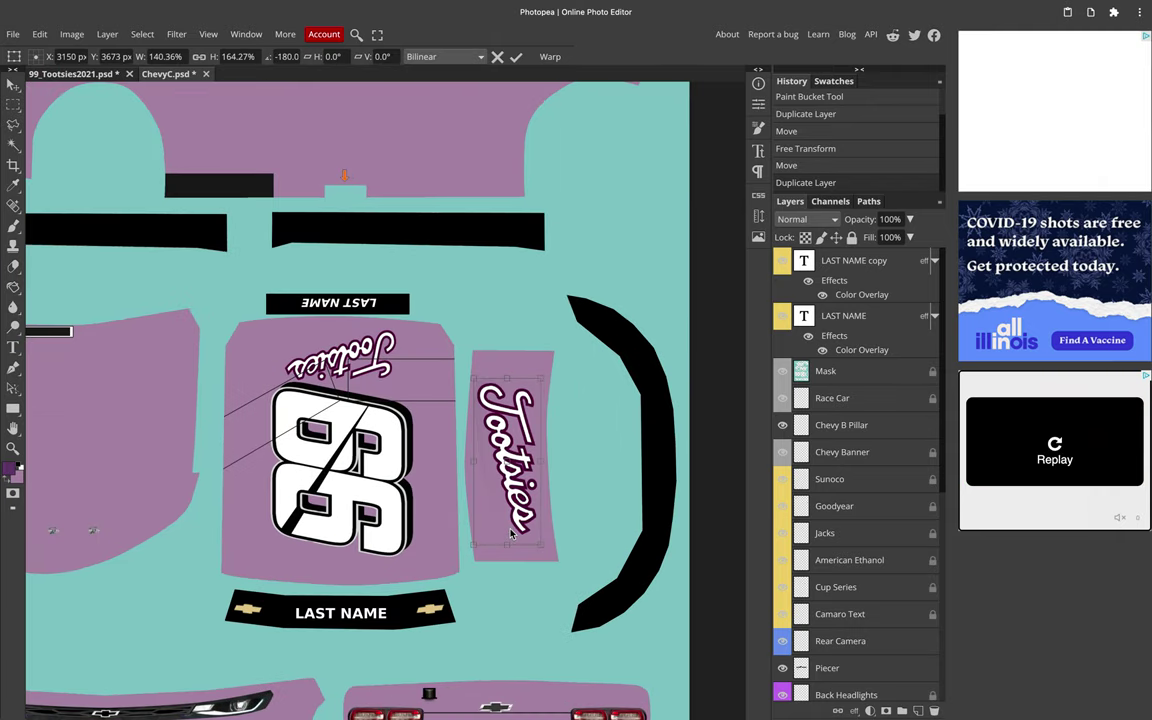
pyautogui.press('Return')
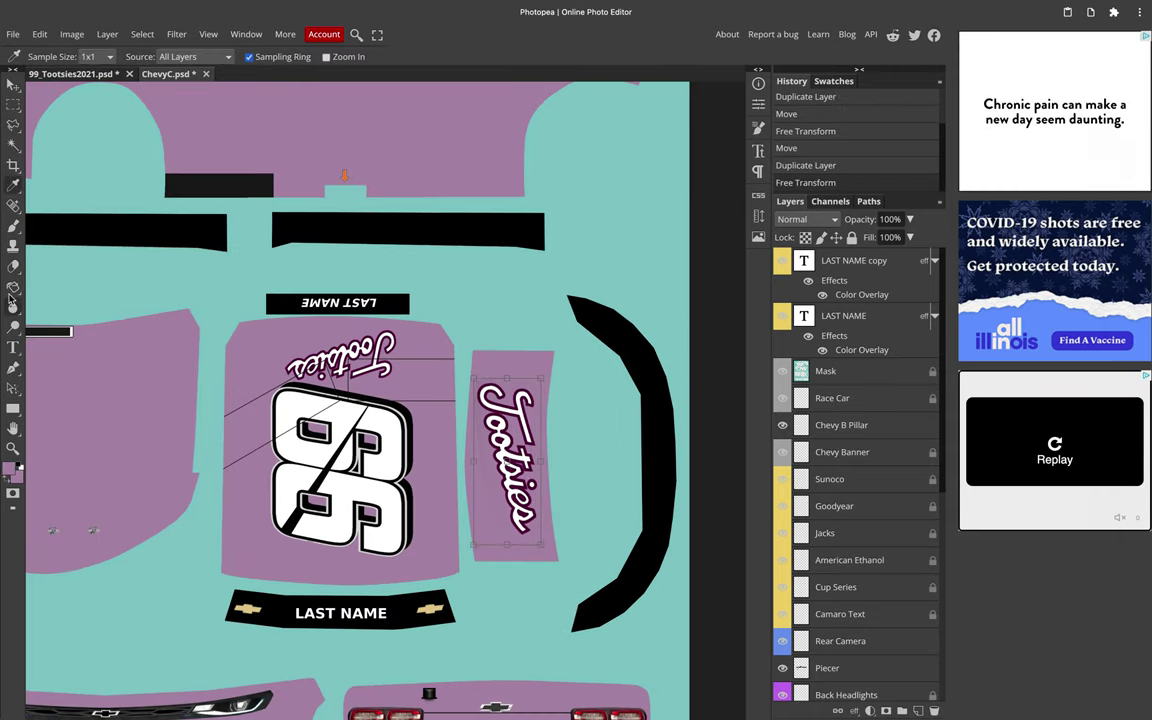
# Step: Fill the background around the deck lid's Tootsies lettering with the panel's purple using the Paint Bucket
pyautogui.click(13, 286)
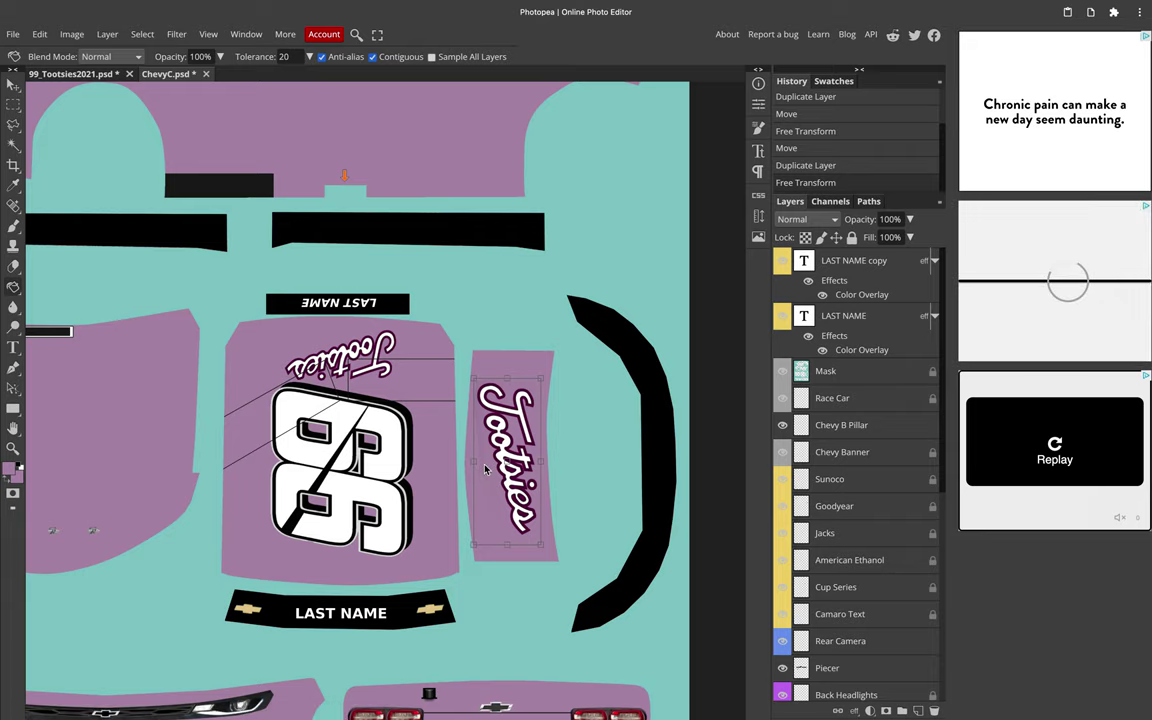
pyautogui.click(485, 470)
pyautogui.scroll(2, 485, 469)
pyautogui.hscroll(-1, 485, 469)
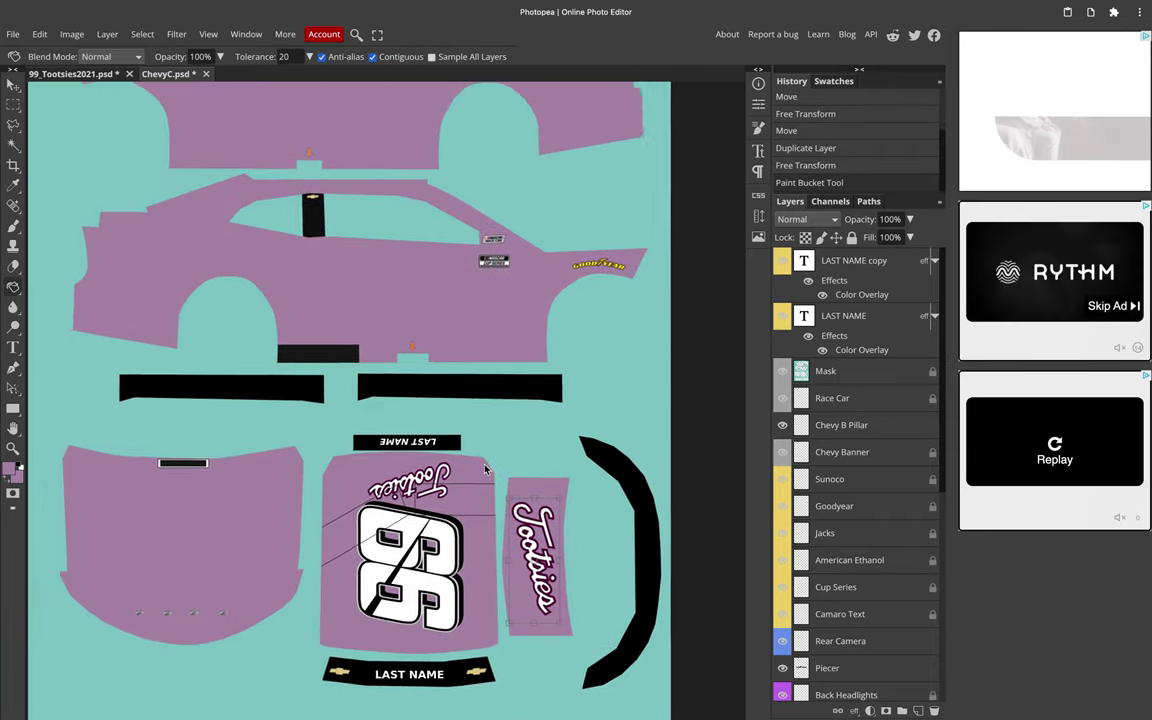
pyautogui.scroll(-2, 485, 469)
pyautogui.press('super+0')
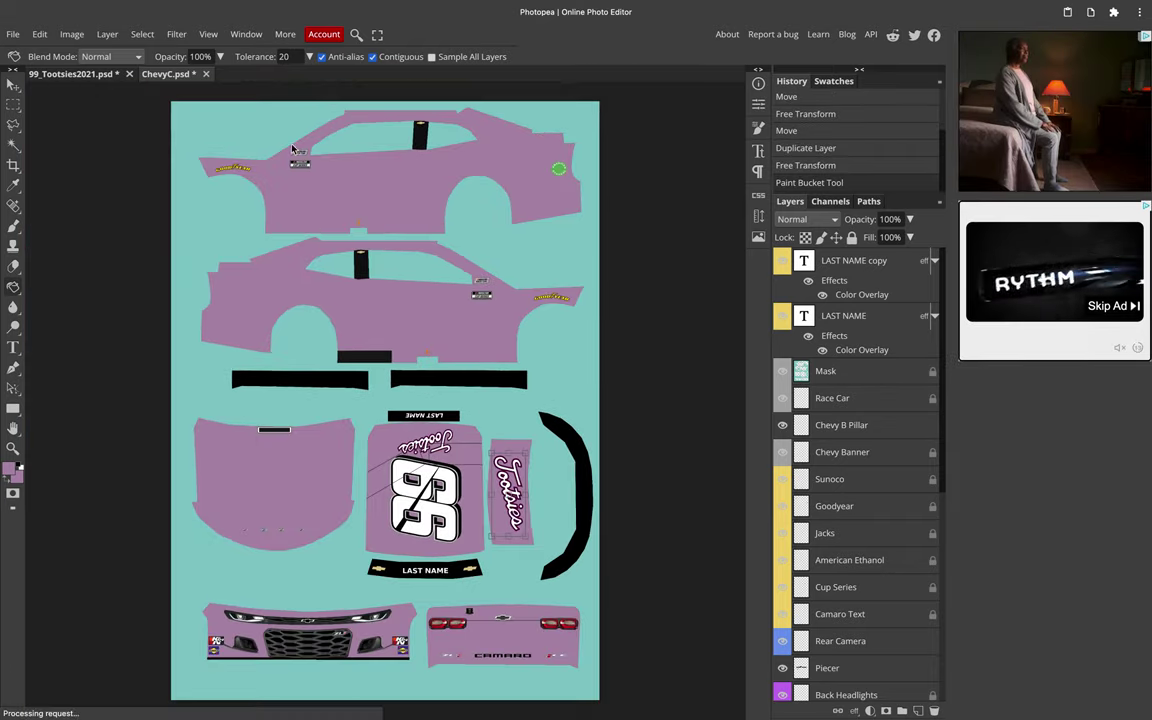
# Step: Check the side design in 99_Tootsies2021.psd, then hide the Cup Series layer in ChevyC.psd
pyautogui.click(112, 75)
pyautogui.click(12, 118)
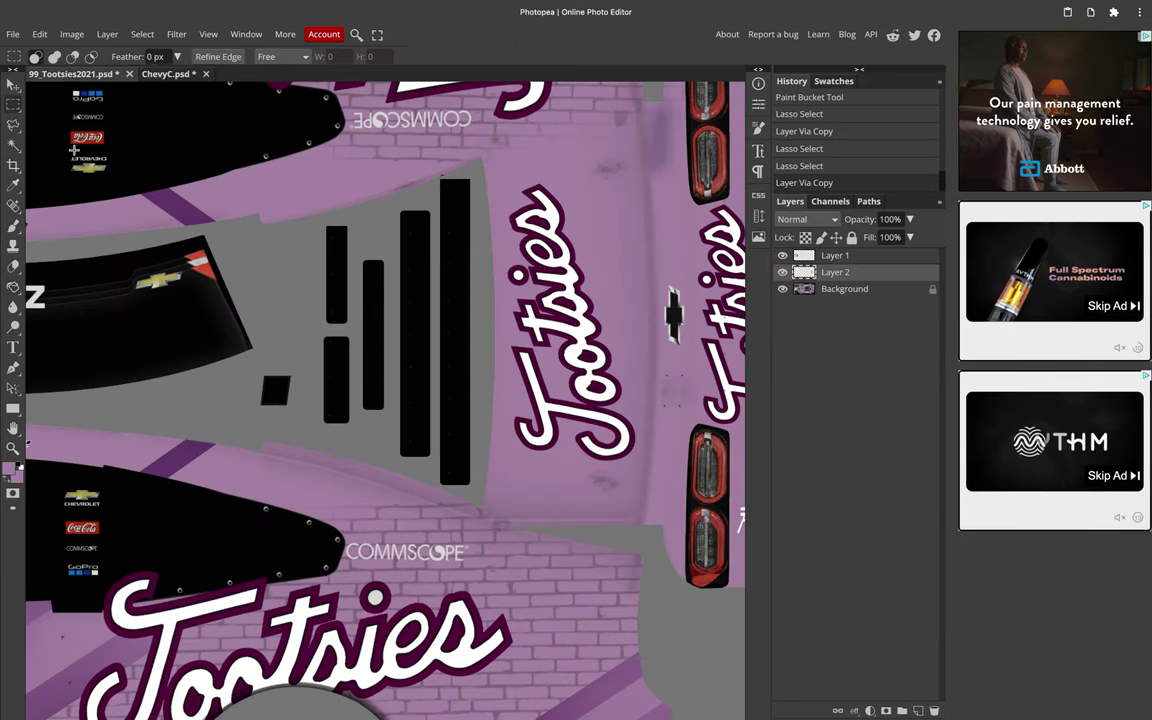
pyautogui.scroll(-5, 256, 390)
pyautogui.hscroll(-2, 256, 390)
pyautogui.scroll(-1, 256, 390)
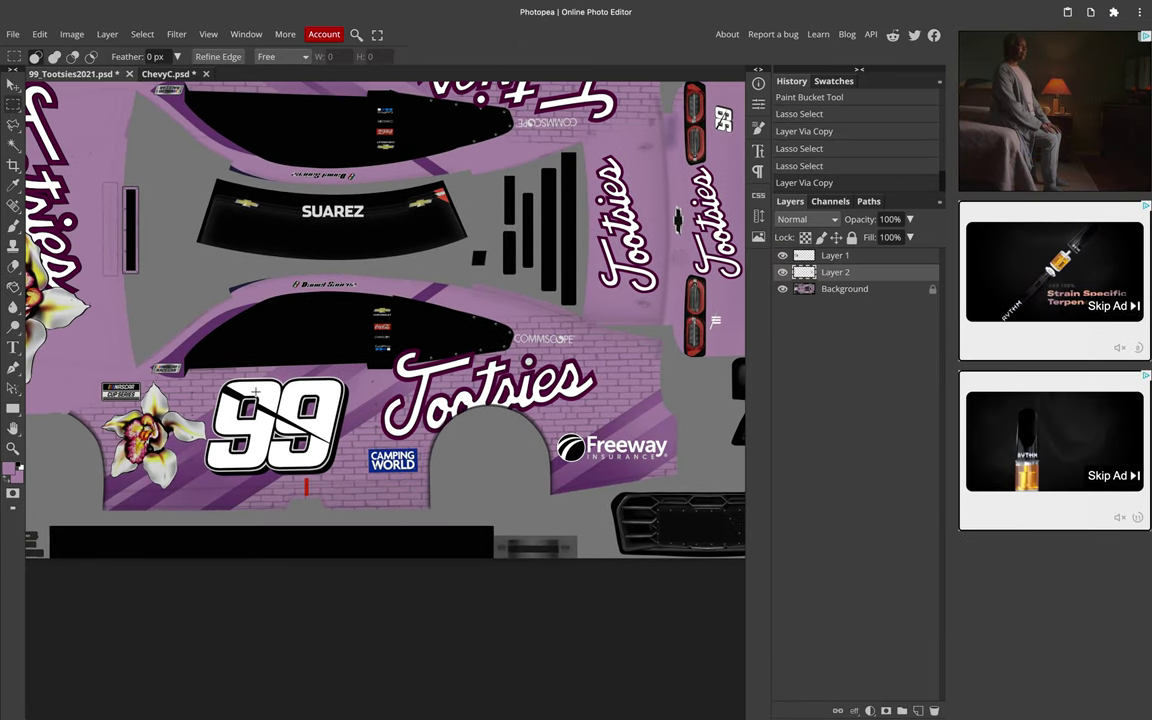
pyautogui.scroll(-1, 245, 242)
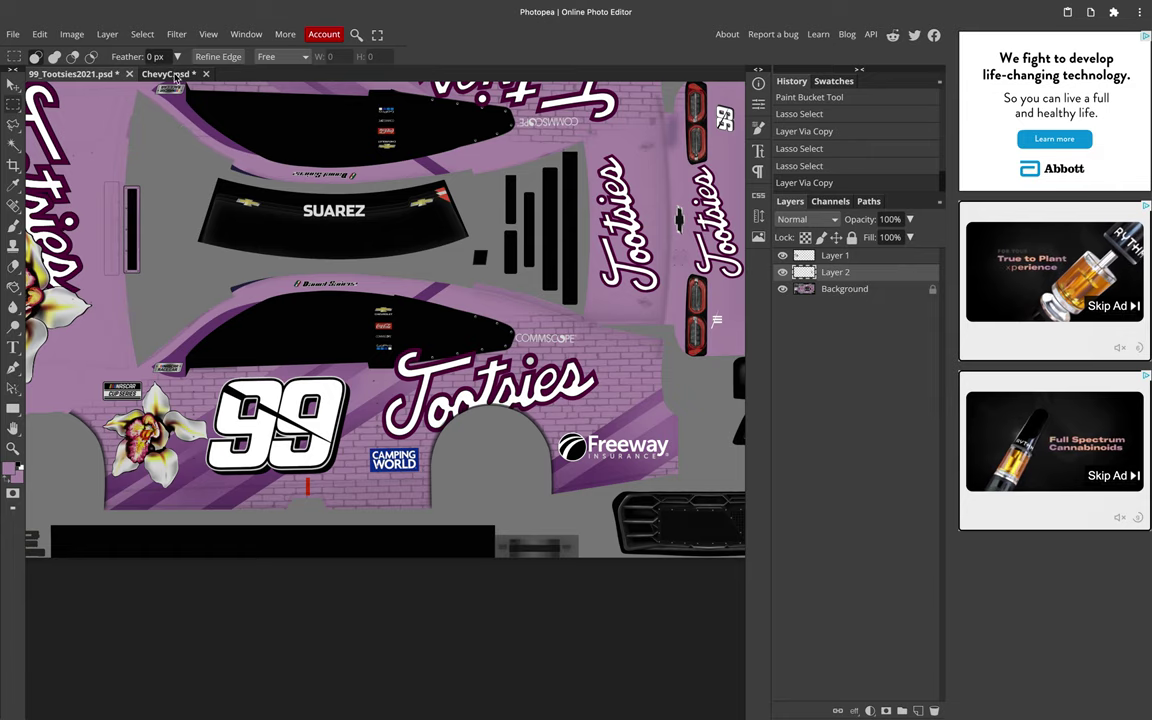
pyautogui.click(166, 74)
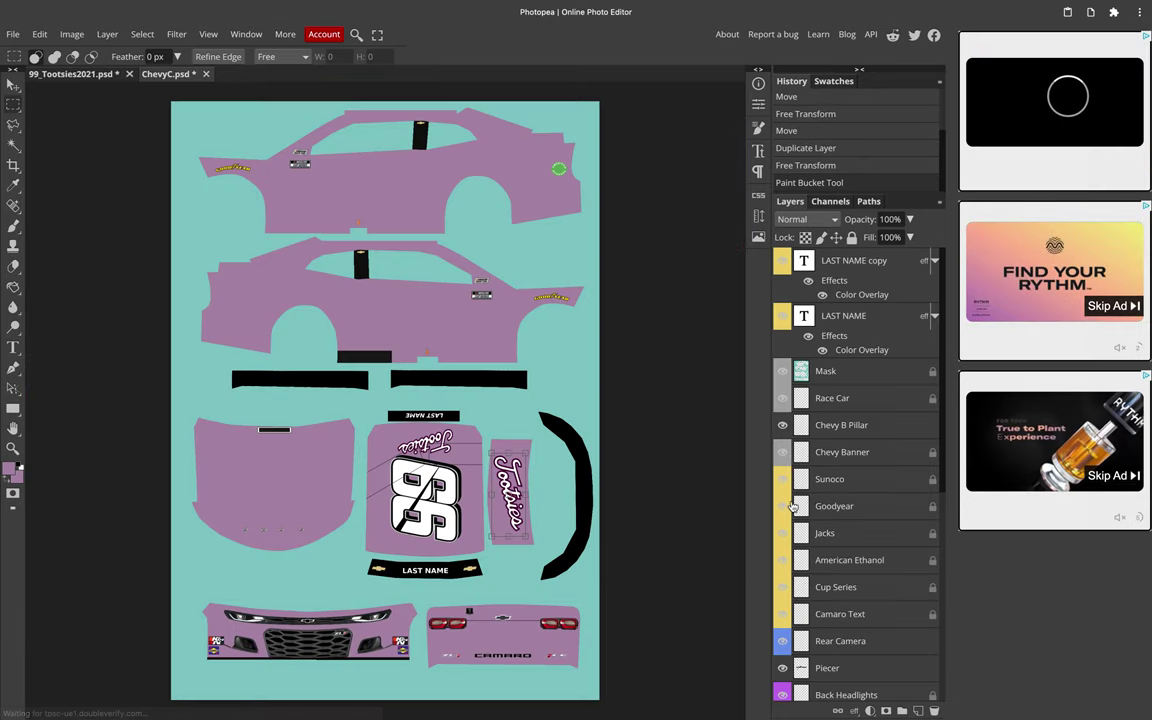
pyautogui.click(782, 588)
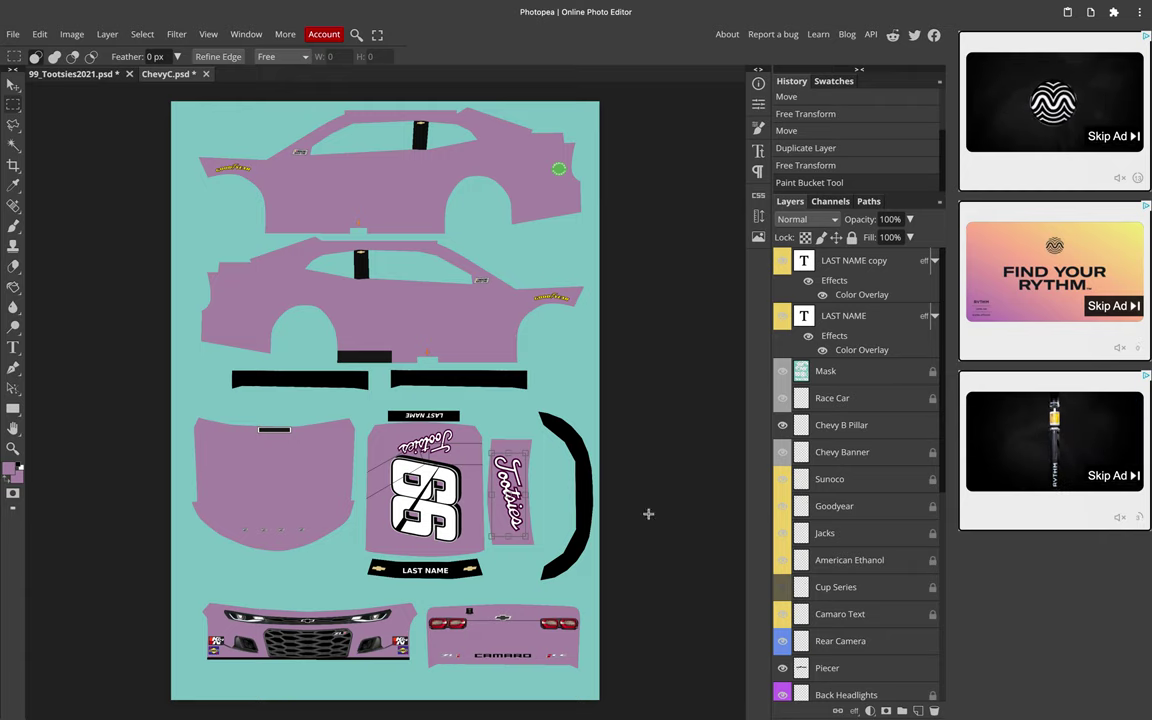
# Step: In 99_Tootsies2021.psd, trace the upright 99 side design with the Polygonal Lasso from the front wheel arch along the lower edge to the rear bumper
pyautogui.click(104, 75)
pyautogui.hscroll(-3, 49, 159)
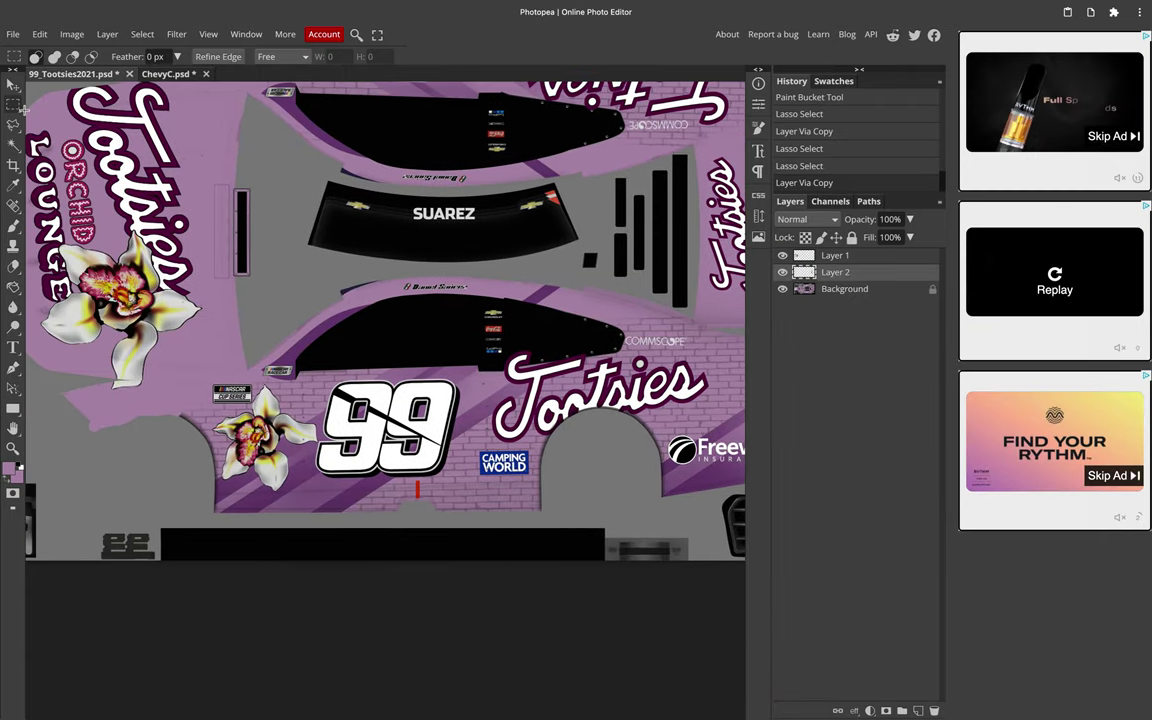
pyautogui.click(13, 125)
pyautogui.scroll(5, 246, 392)
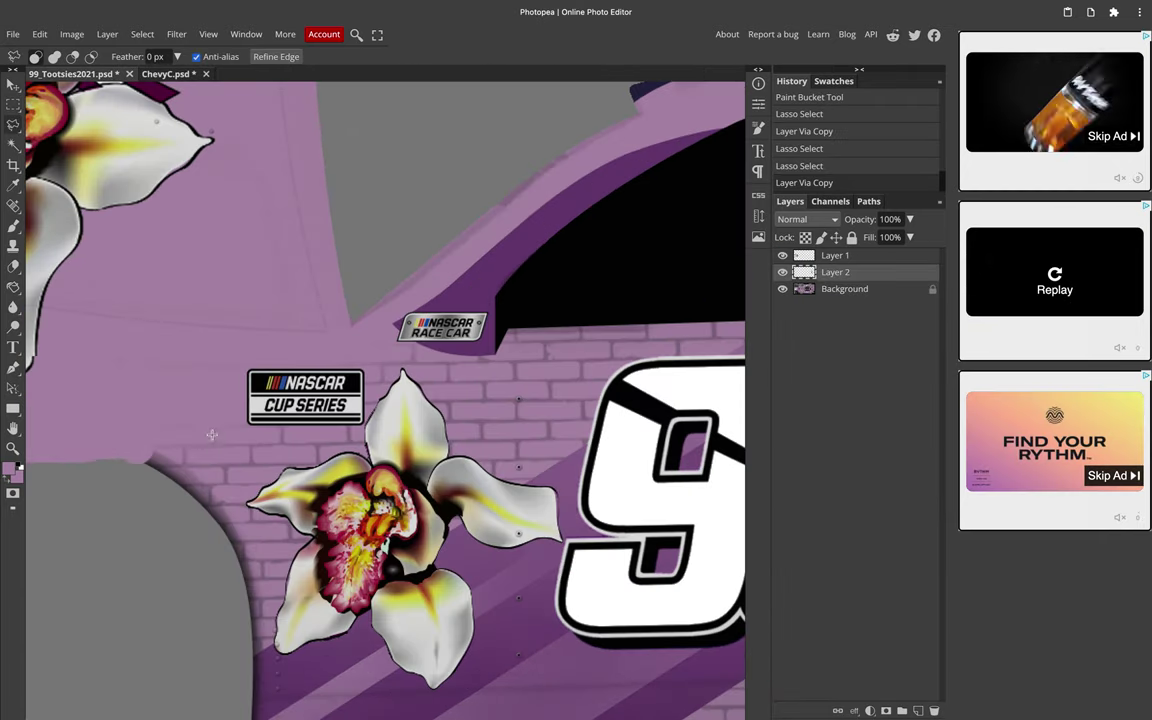
pyautogui.click(156, 461)
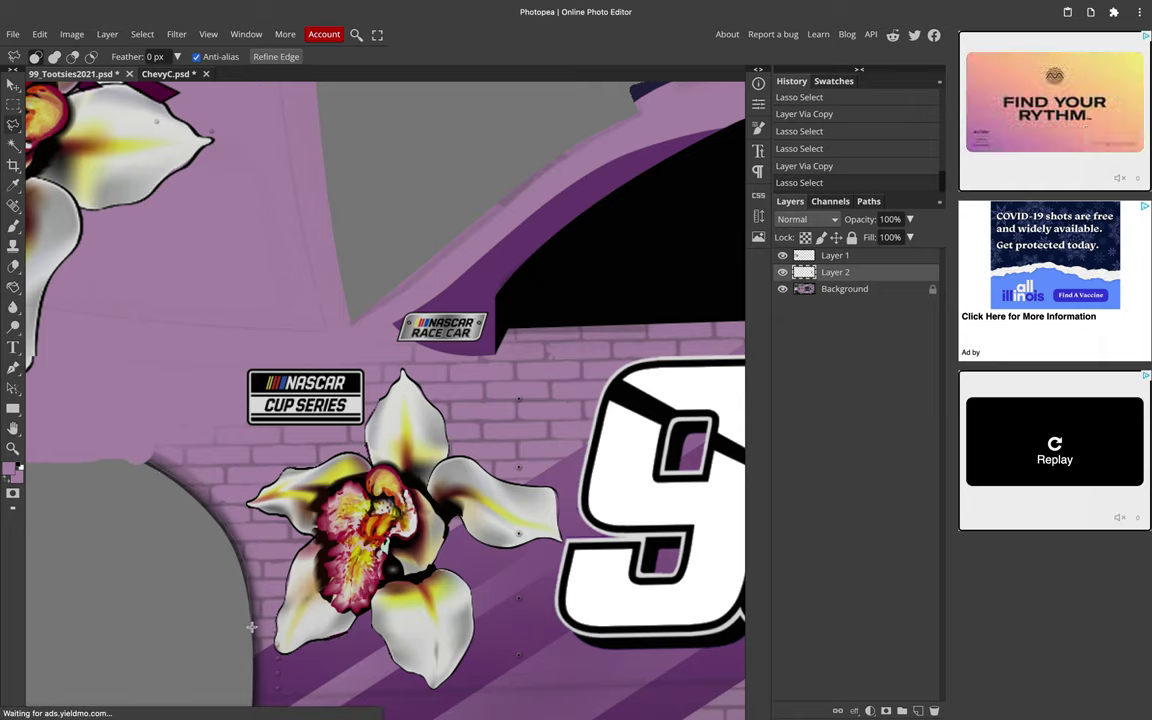
pyautogui.scroll(-1, 253, 645)
pyautogui.scroll(-3, 253, 645)
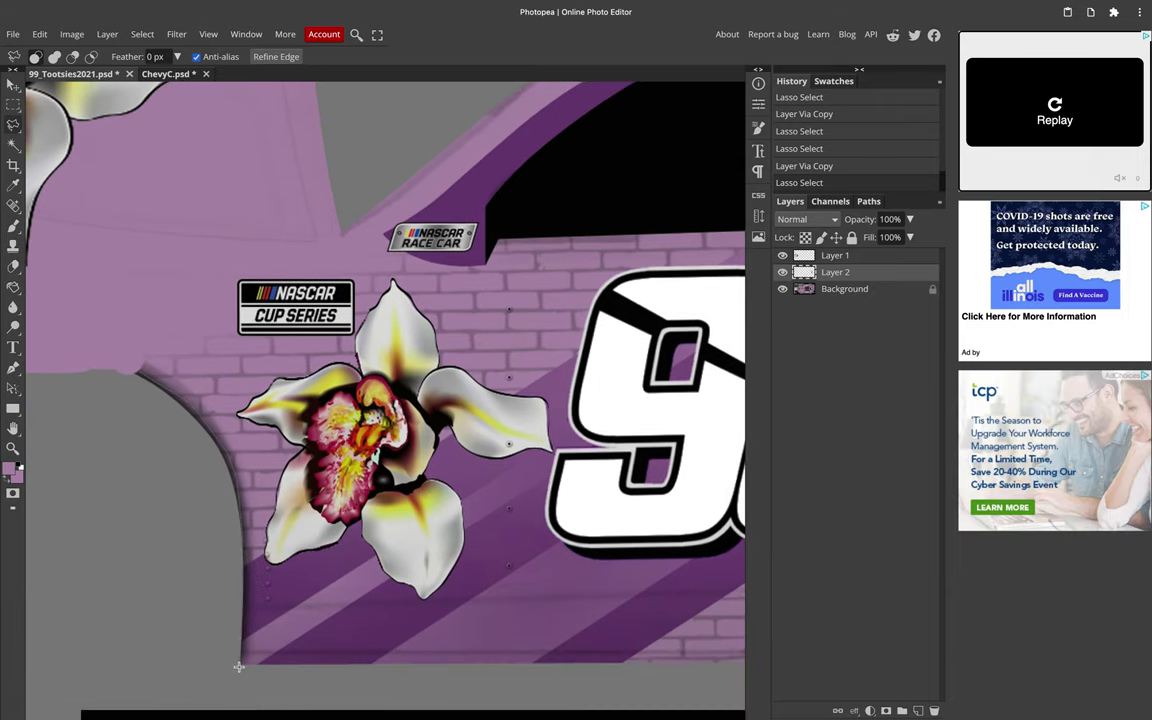
pyautogui.hscroll(5, 287, 660)
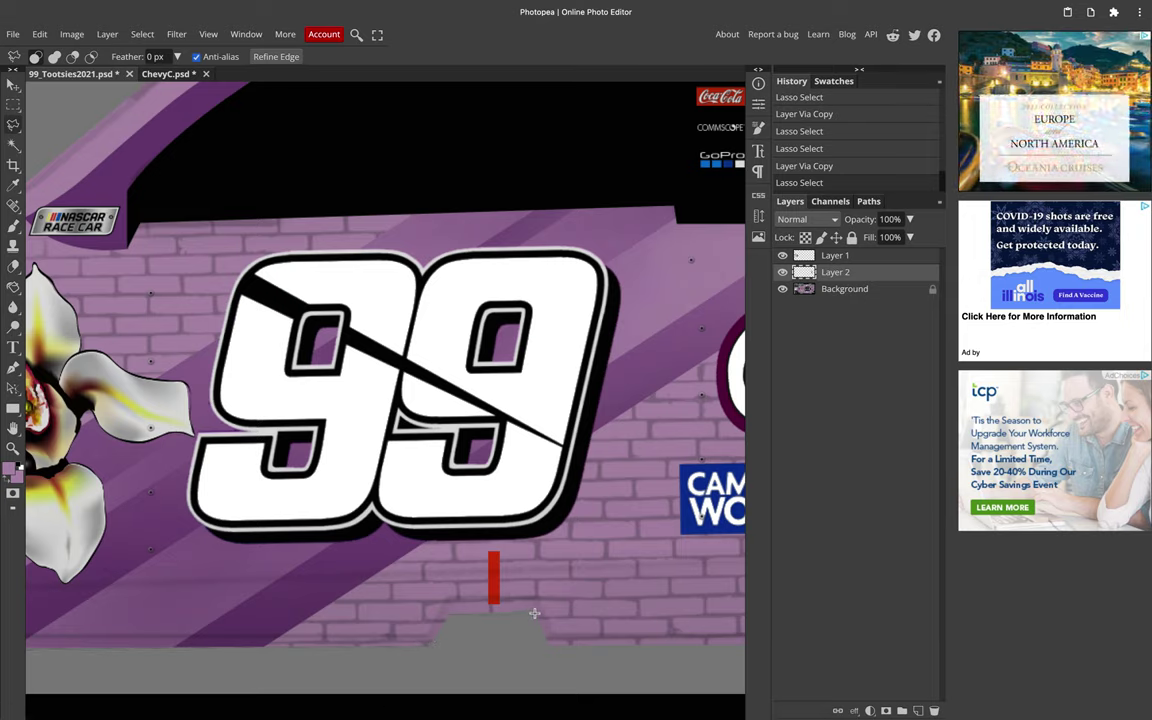
pyautogui.hscroll(7, 550, 646)
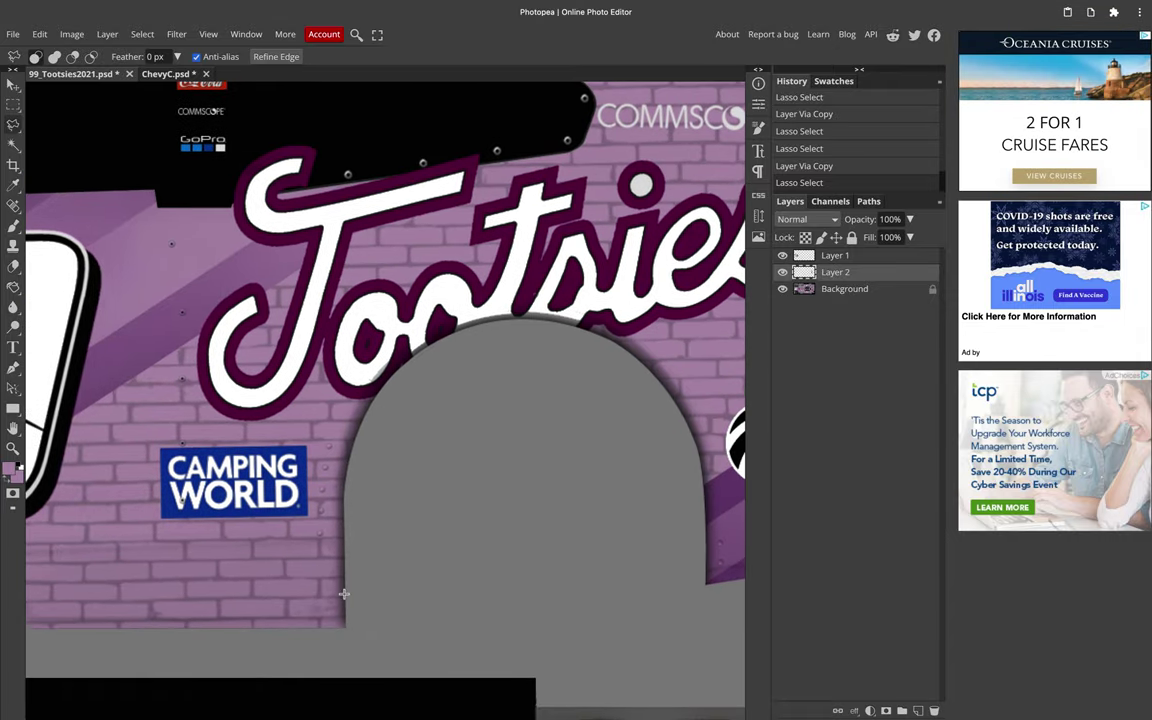
pyautogui.hscroll(3, 566, 573)
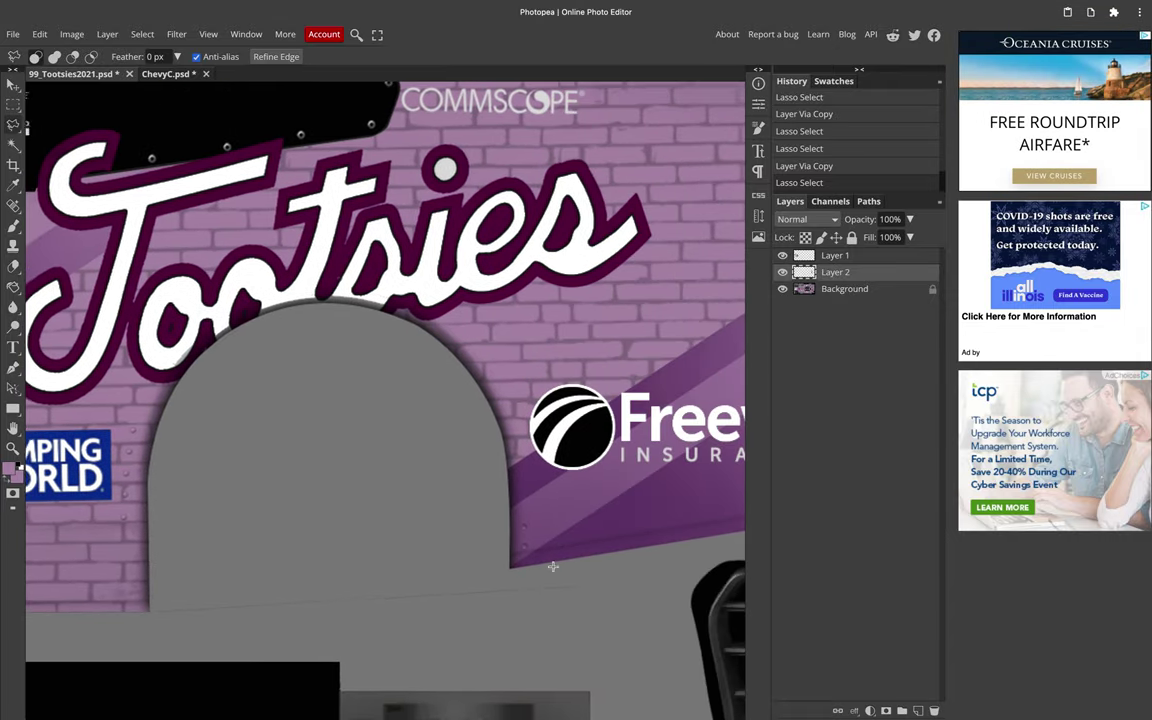
pyautogui.hscroll(5, 514, 563)
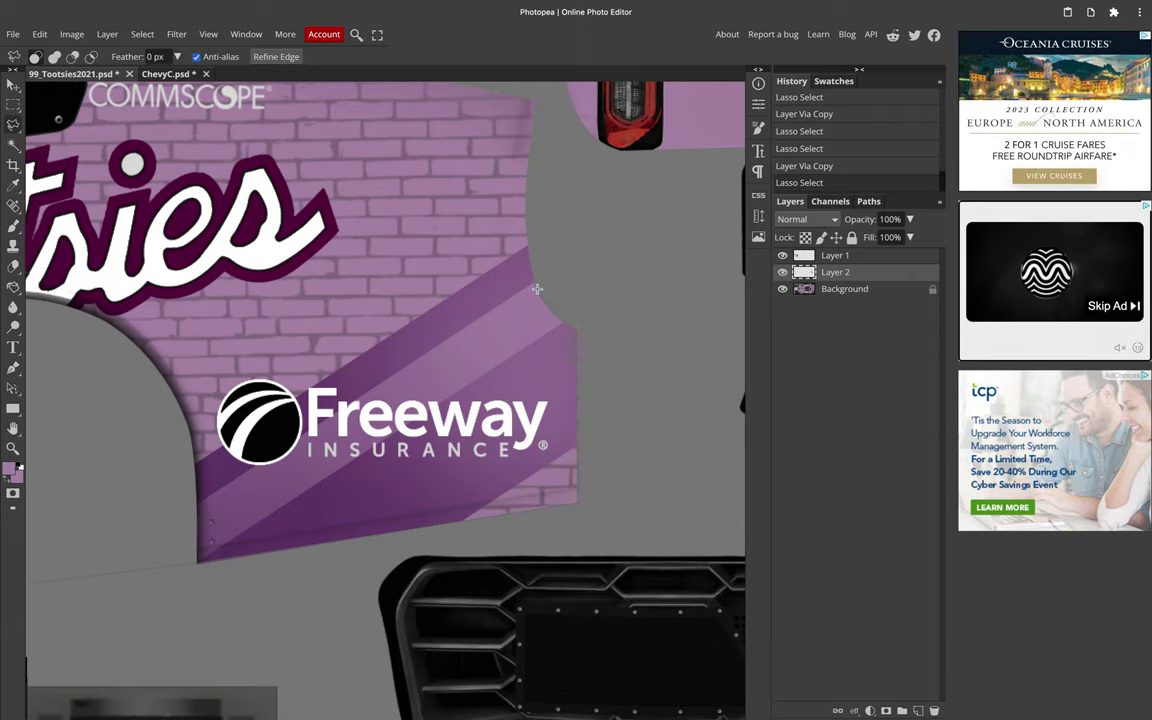
# Step: Continue the lasso outline over the rear quarter, around the Tootsies lettering and below the windows, closing it at the front fender
pyautogui.scroll(4, 525, 270)
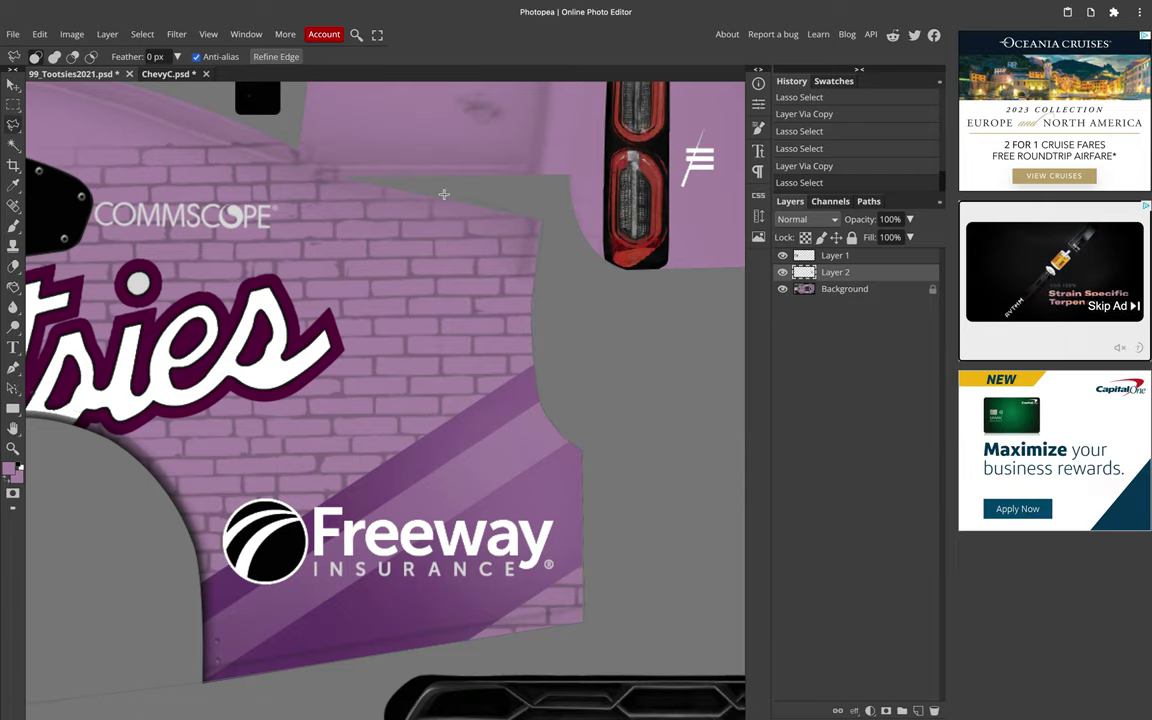
pyautogui.hscroll(-2, 420, 195)
pyautogui.scroll(1, 420, 195)
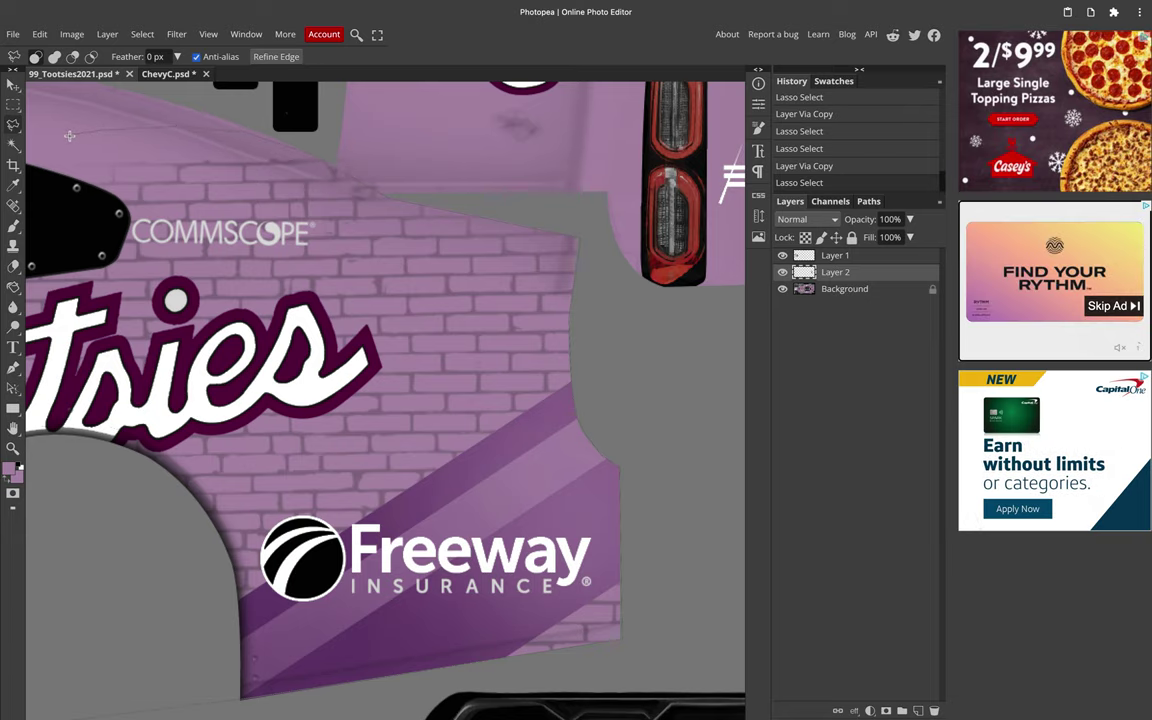
pyautogui.hscroll(-8, 69, 135)
pyautogui.scroll(2, 322, 225)
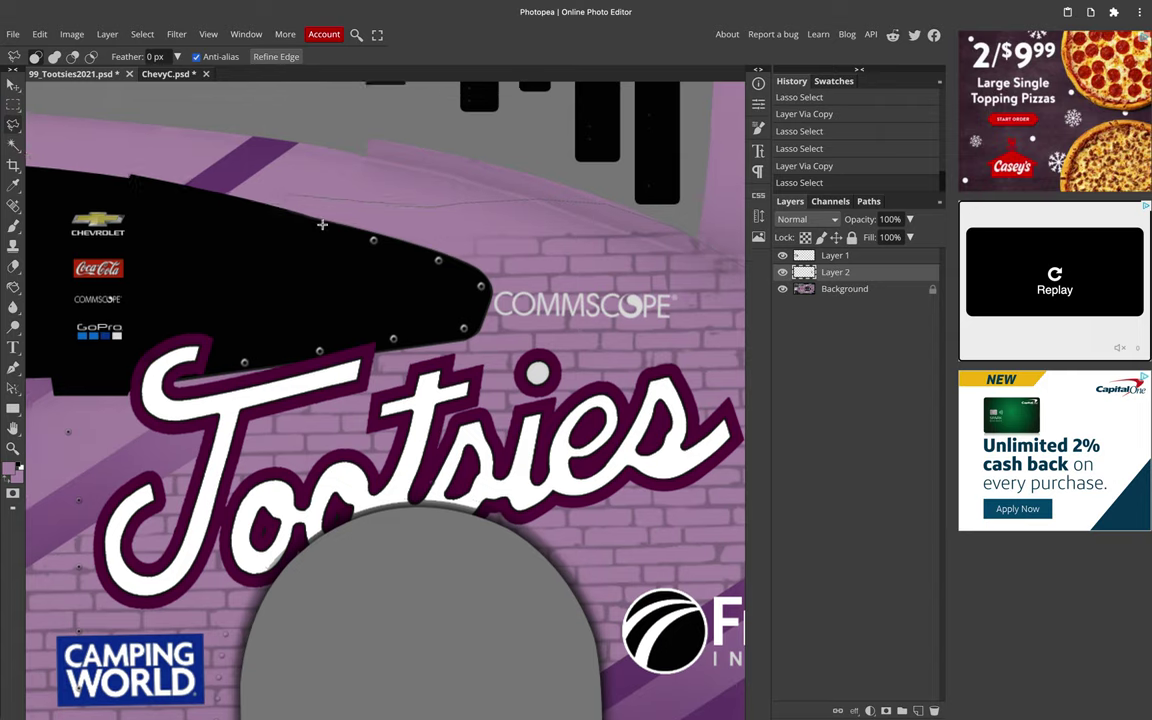
pyautogui.scroll(1, 322, 225)
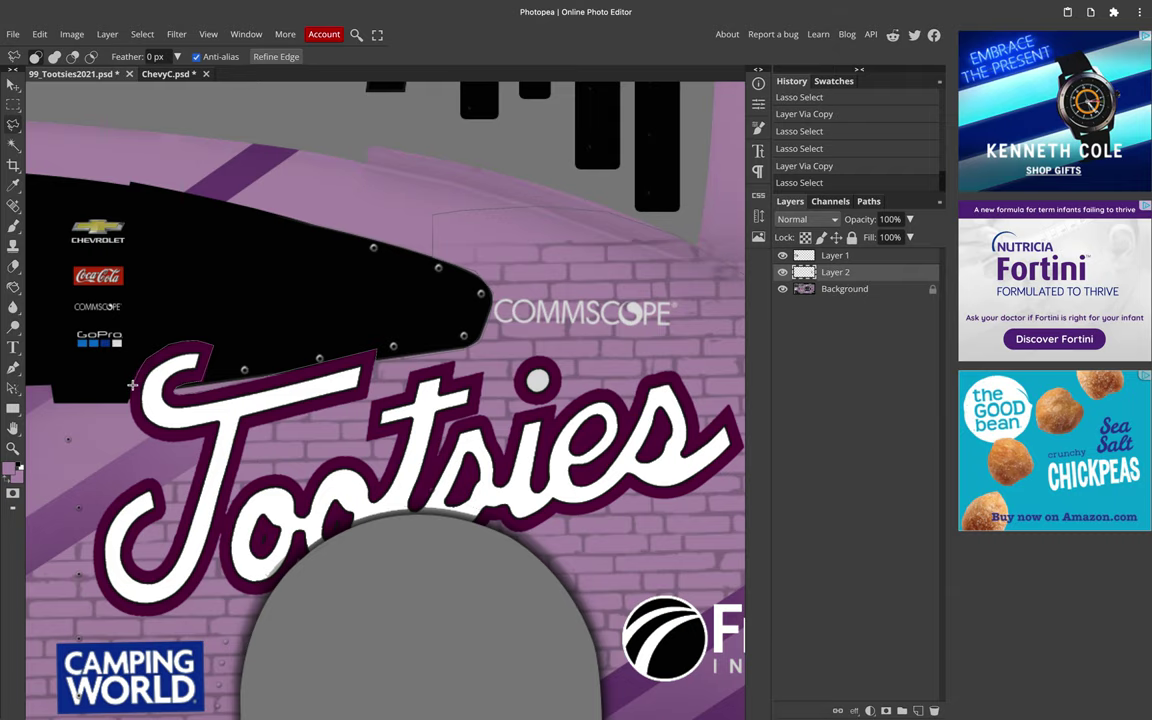
pyautogui.moveTo(111, 405); pyautogui.dragTo(402, 402)
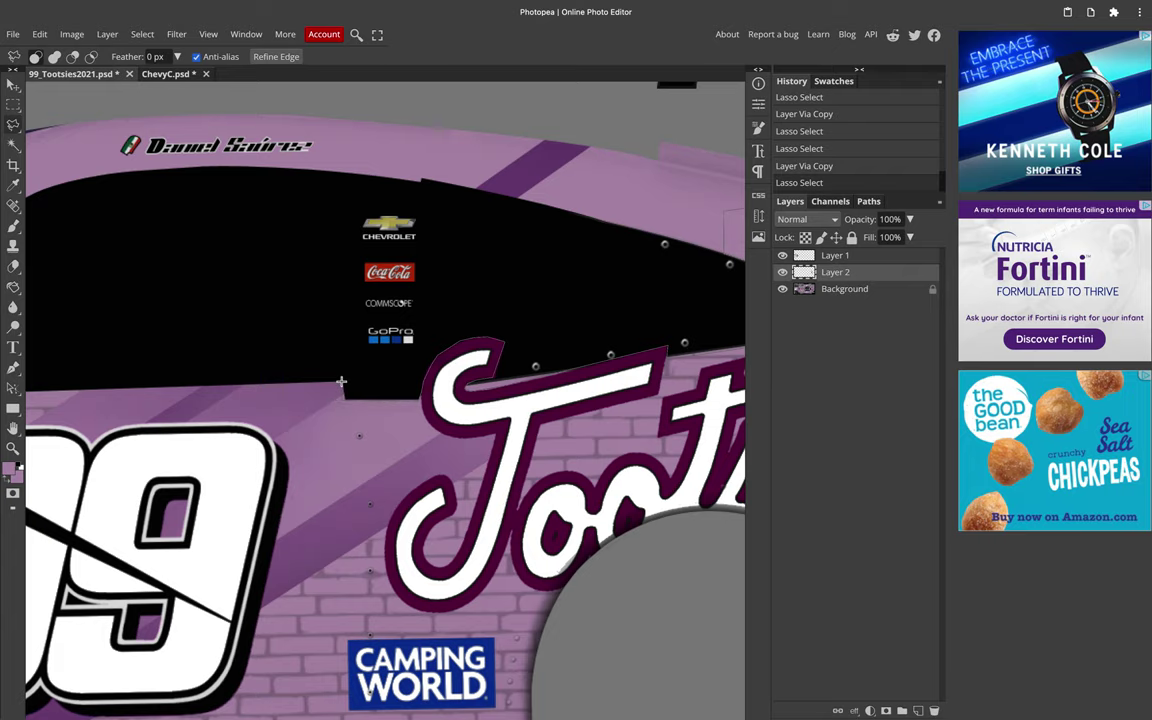
pyautogui.hscroll(-8, 341, 381)
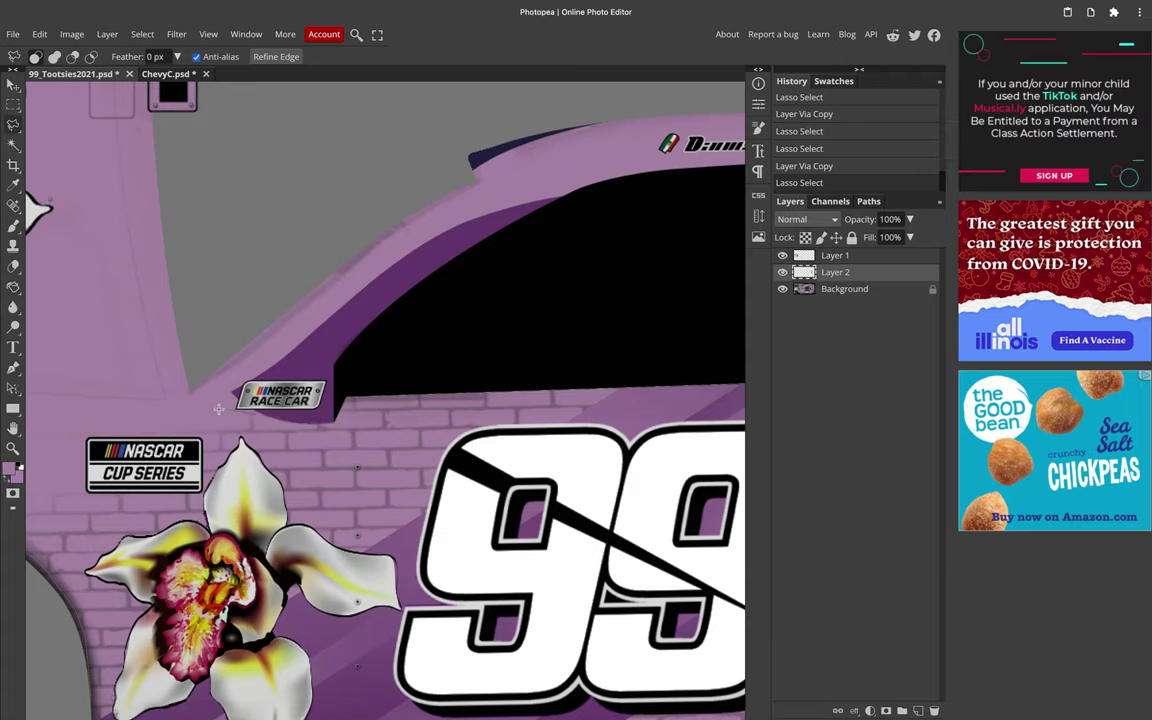
pyautogui.hscroll(-2, 218, 409)
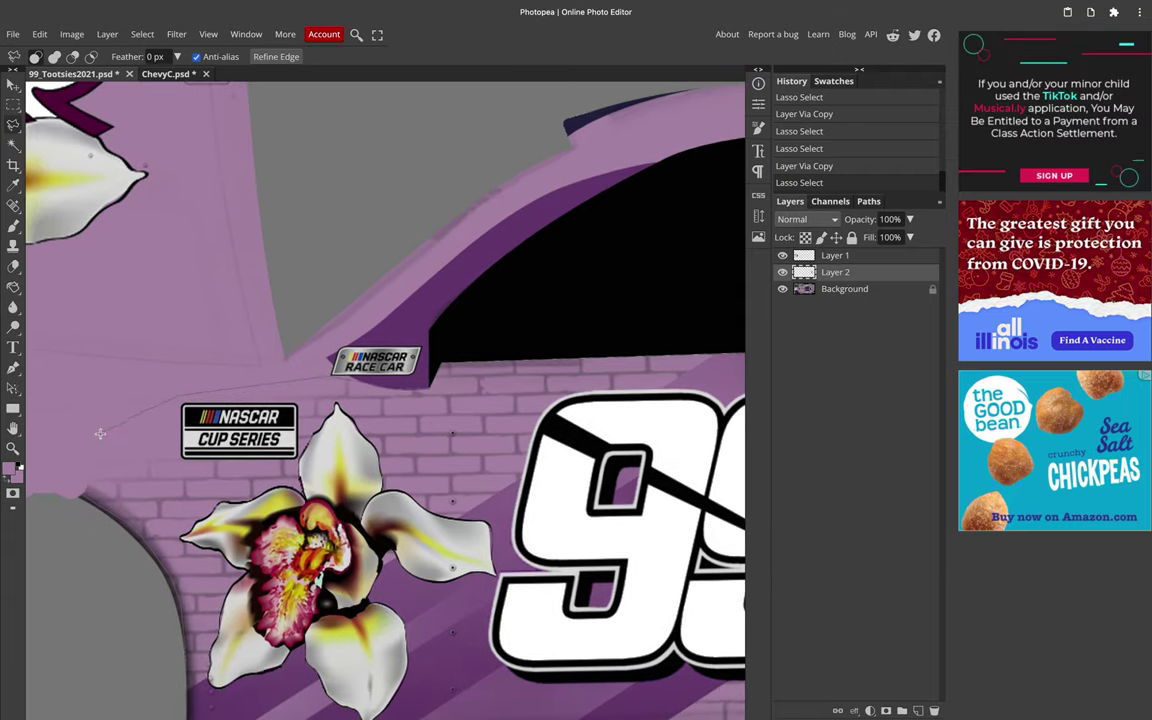
pyautogui.click(88, 437)
pyautogui.click(61, 466)
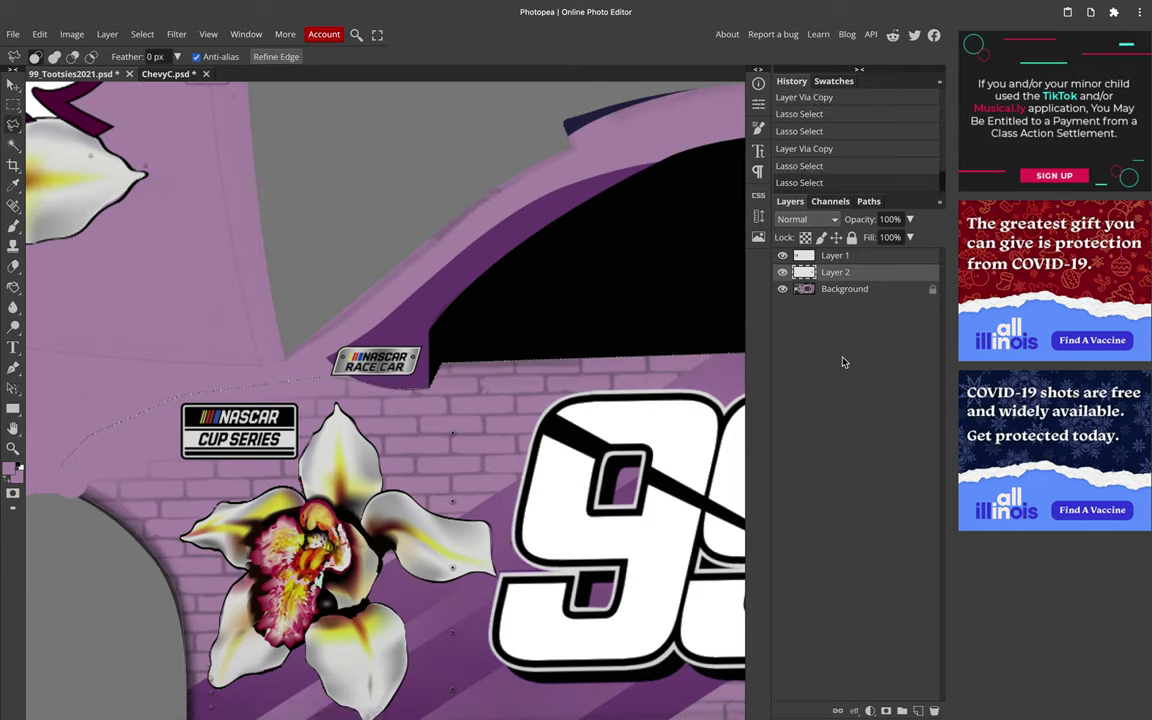
# Step: Copy the outlined side design from Background to a new layer and bring it into ChevyC.psd
pyautogui.click(812, 290)
pyautogui.hotkey('ctrl', 'j')
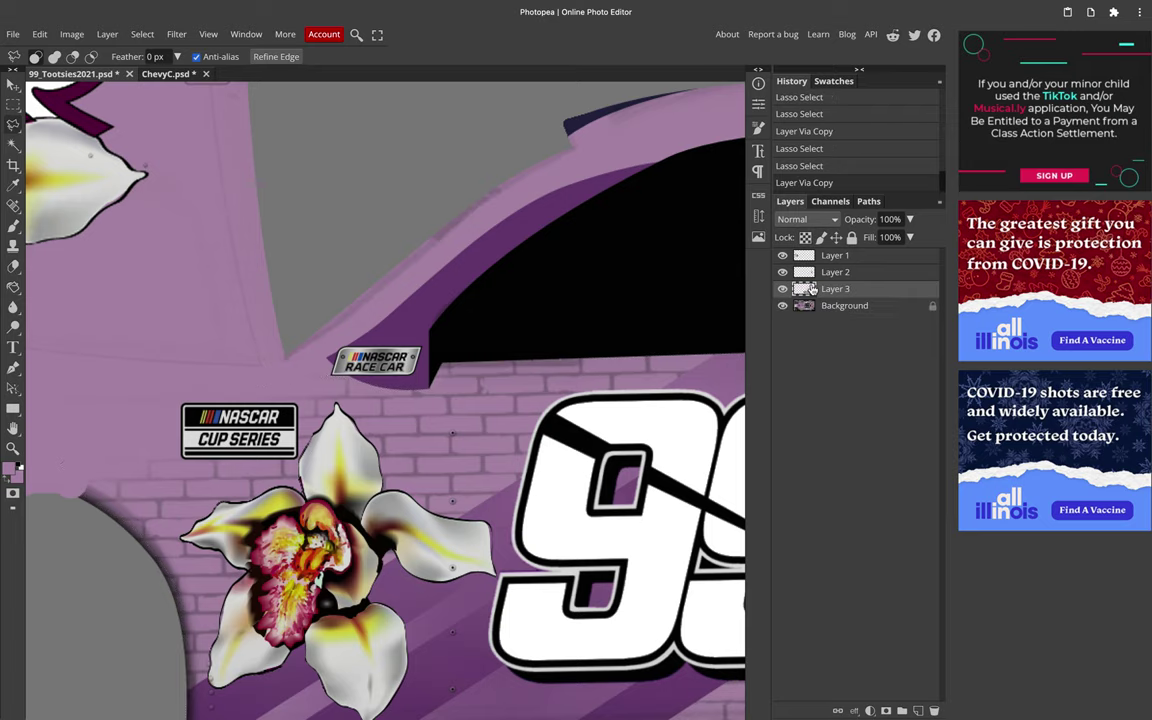
pyautogui.moveTo(755, 265); pyautogui.dragTo(290, 202)
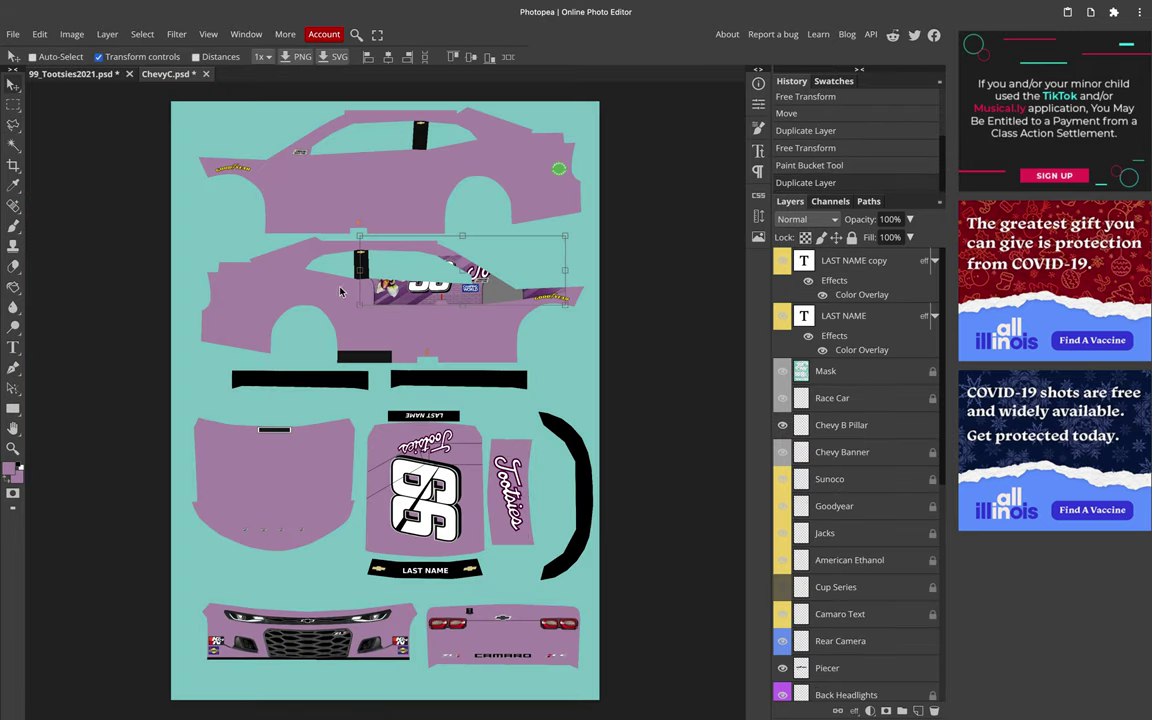
# Step: Place the 99 side design over the upper car side and scale it to 169.48% width and 173.42% height to cover the body
pyautogui.moveTo(360, 306); pyautogui.dragTo(293, 215)
pyautogui.moveTo(577, 177); pyautogui.dragTo(588, 177)
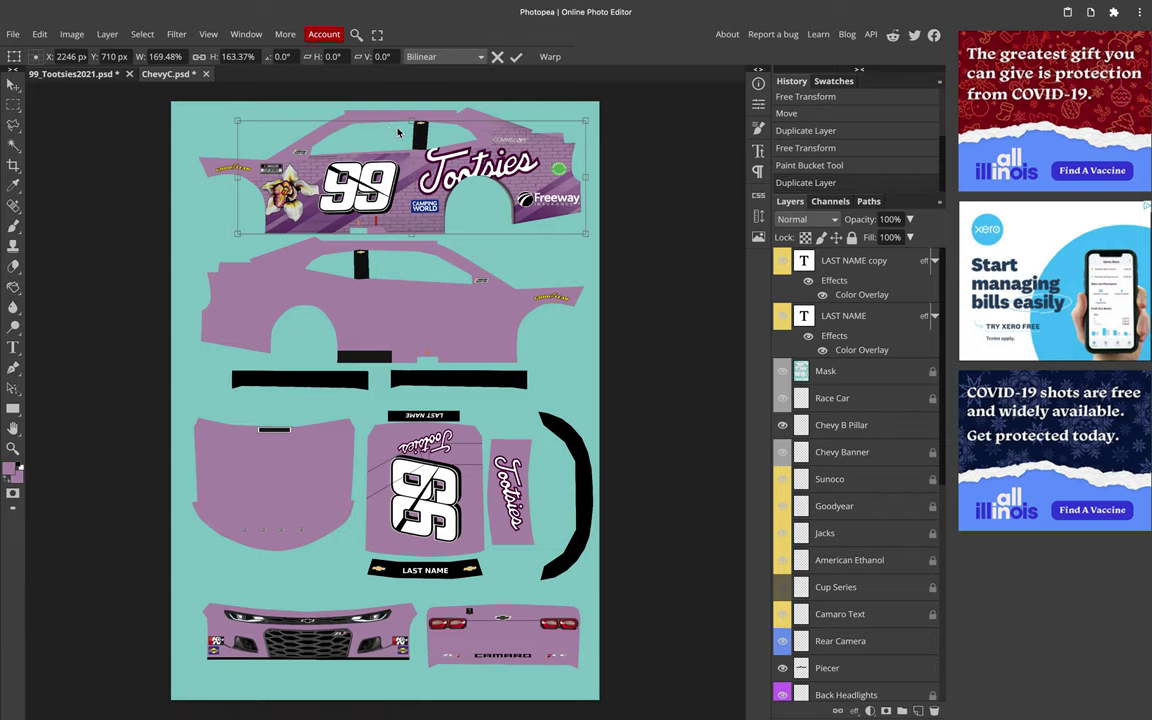
pyautogui.moveTo(411, 119); pyautogui.dragTo(411, 117)
pyautogui.scroll(3, 373, 176)
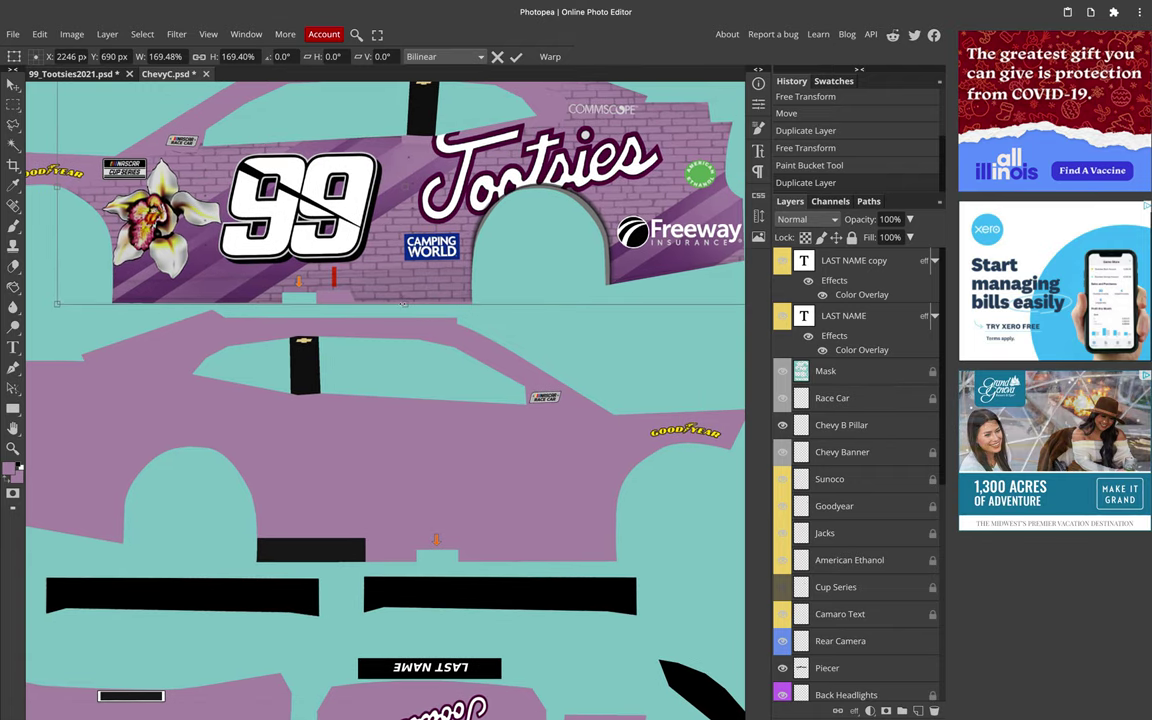
pyautogui.moveTo(403, 304); pyautogui.dragTo(406, 306)
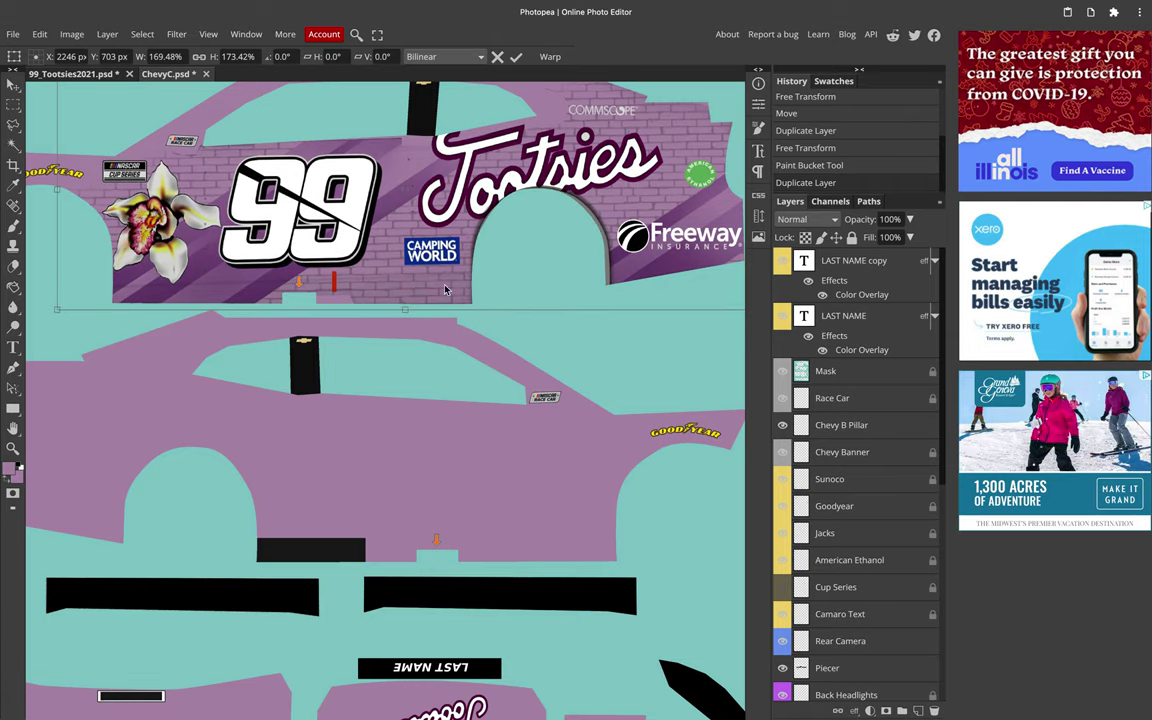
pyautogui.press('Return')
# Step: Sample the purple beside the rear wheel arch and brush it over the dark edge next to Camping World at 40% opacity
pyautogui.scroll(5, 481, 279)
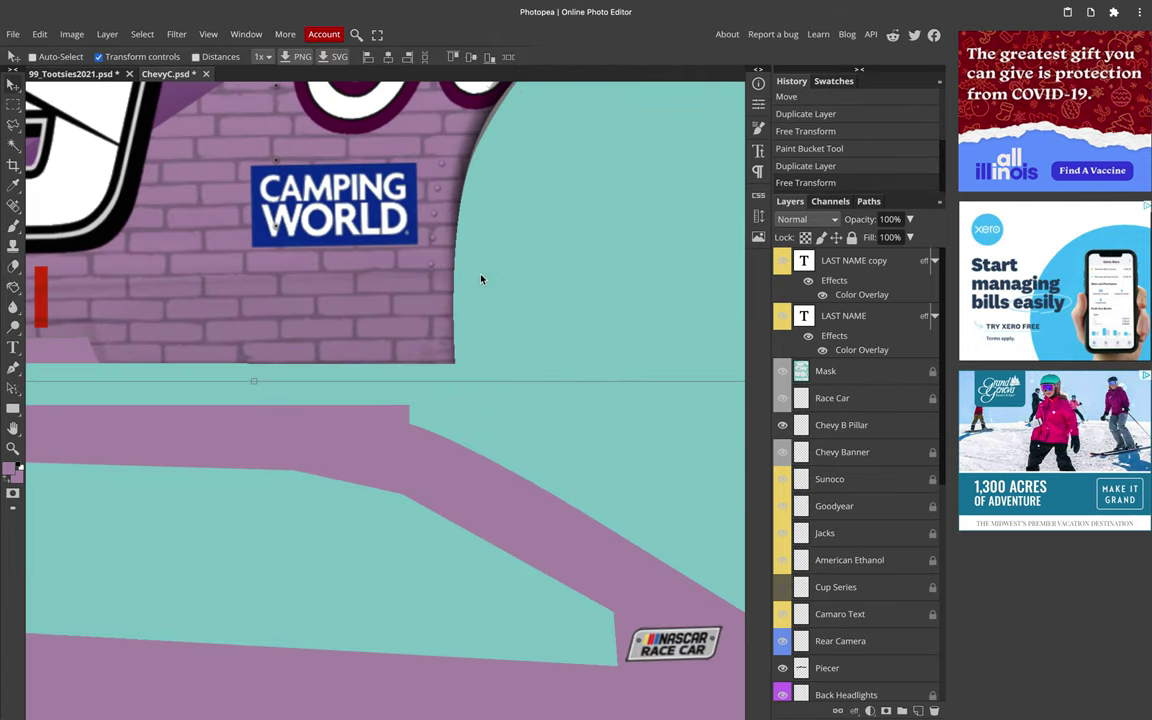
pyautogui.scroll(1, 464, 276)
pyautogui.hscroll(1, 464, 276)
pyautogui.press('i')
pyautogui.click(420, 260)
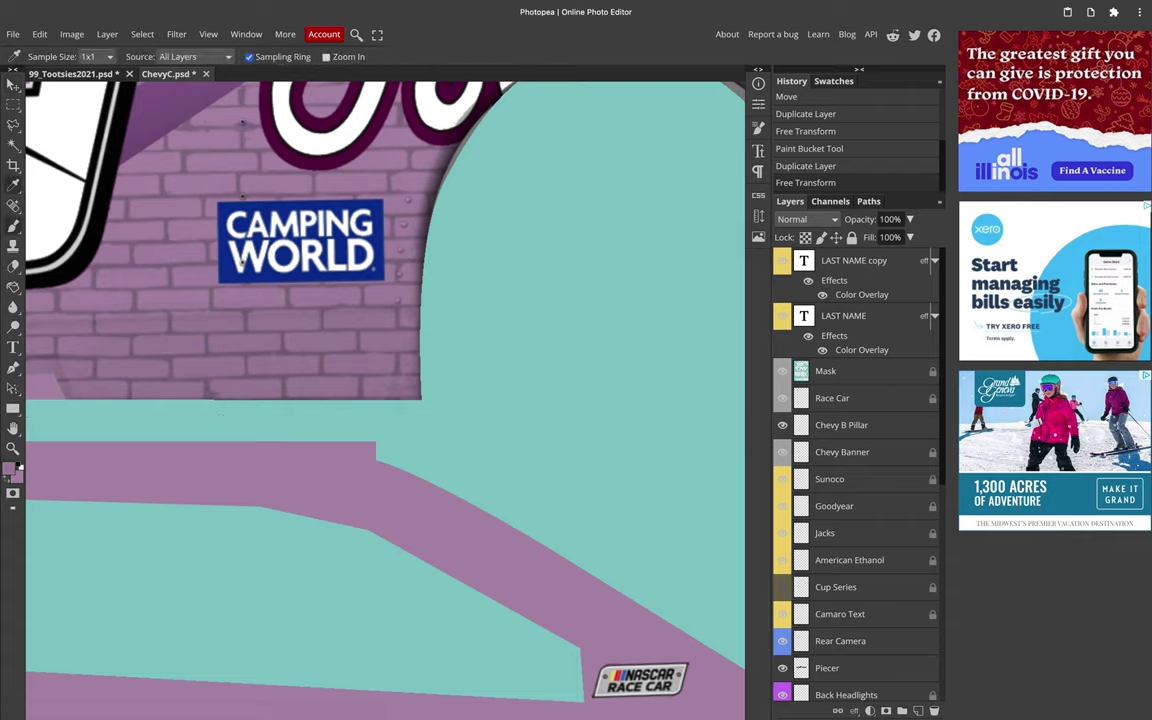
pyautogui.press('b')
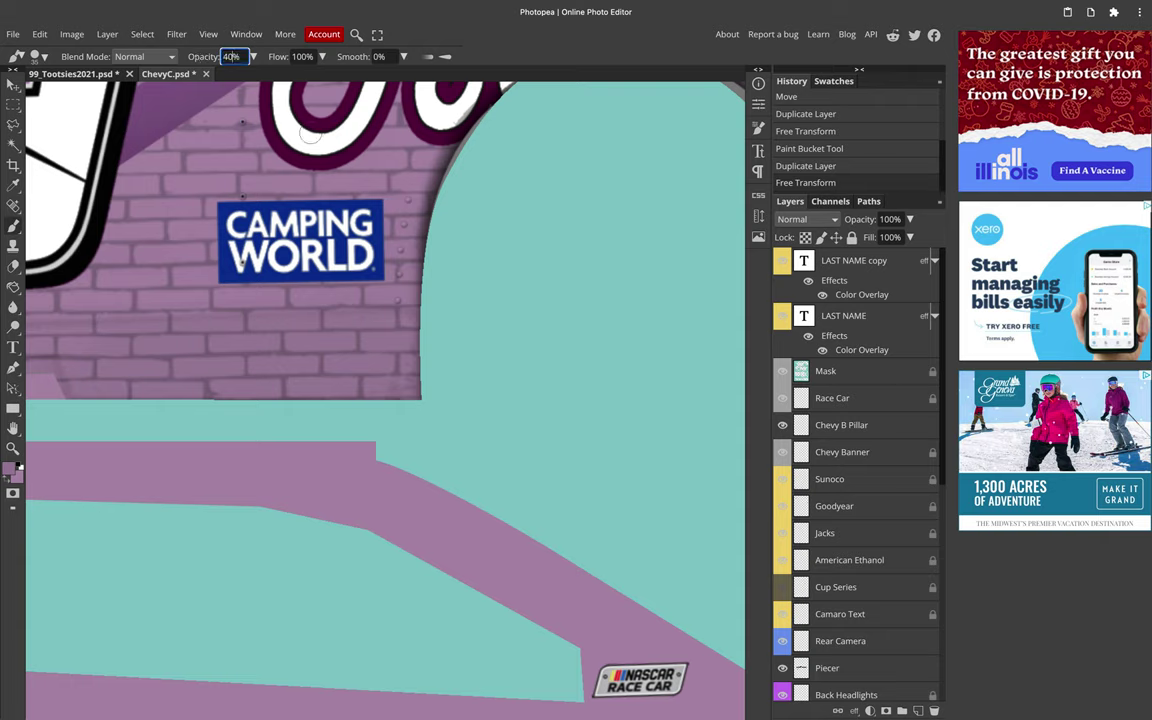
pyautogui.moveTo(431, 252); pyautogui.dragTo(427, 222)
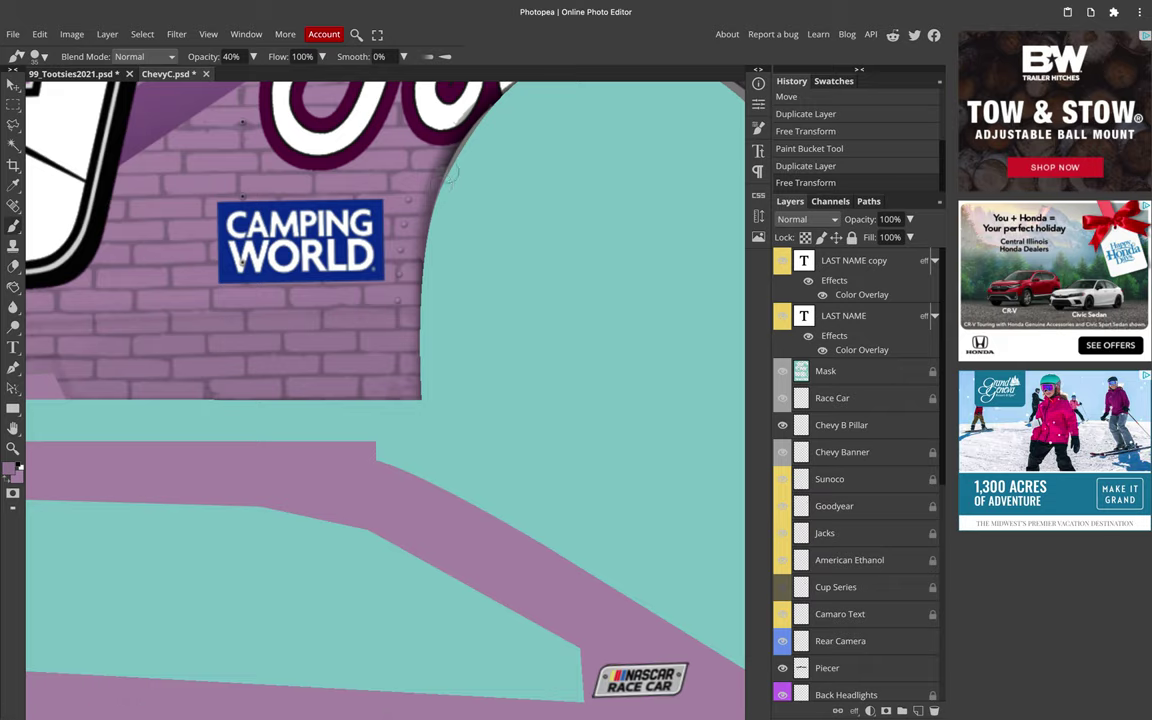
pyautogui.moveTo(466, 152); pyautogui.dragTo(470, 148)
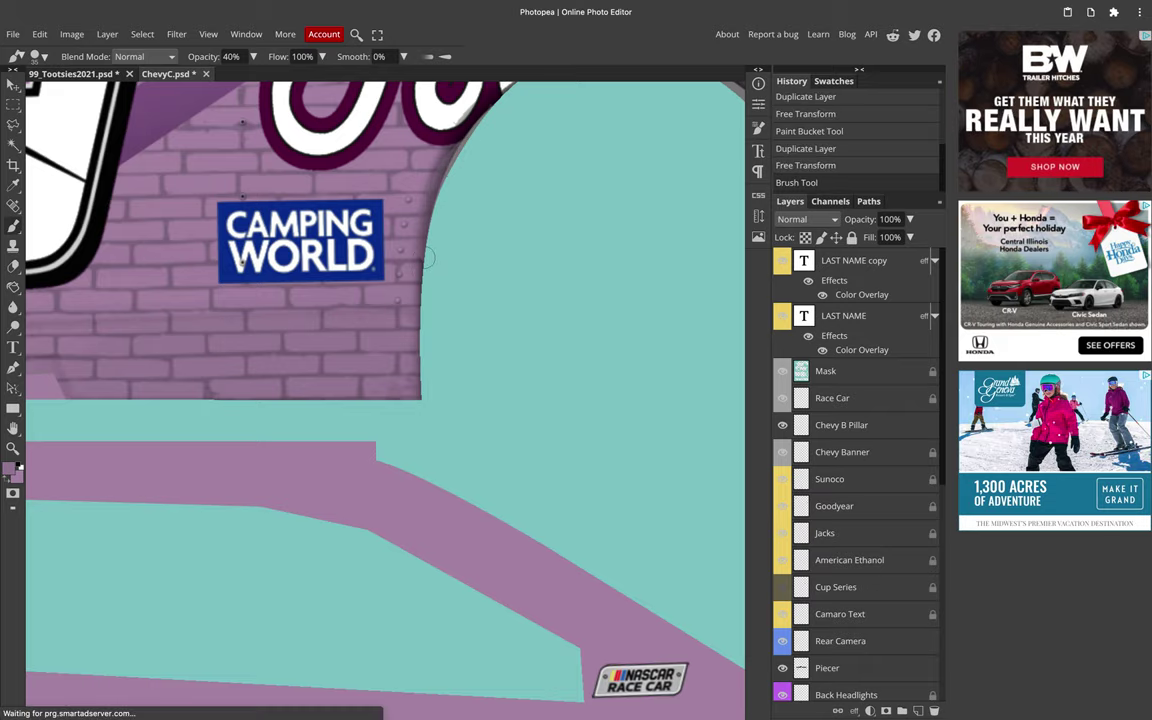
pyautogui.moveTo(425, 407); pyautogui.dragTo(429, 392)
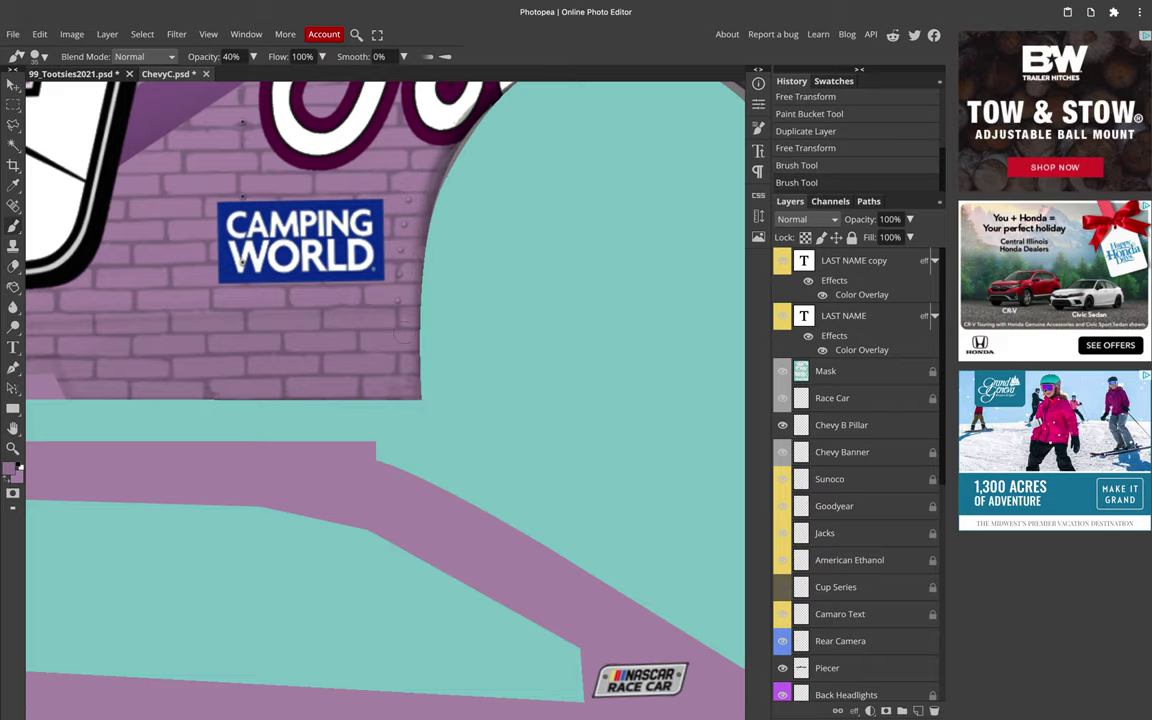
# Step: Brush the sampled purple at 40% opacity over the grey shadow on the rear half of the wheel arch below the Tootsies lettering
pyautogui.hscroll(-3, 433, 370)
pyautogui.scroll(4, 396, 346)
pyautogui.hscroll(2, 396, 346)
pyautogui.hscroll(4, 395, 343)
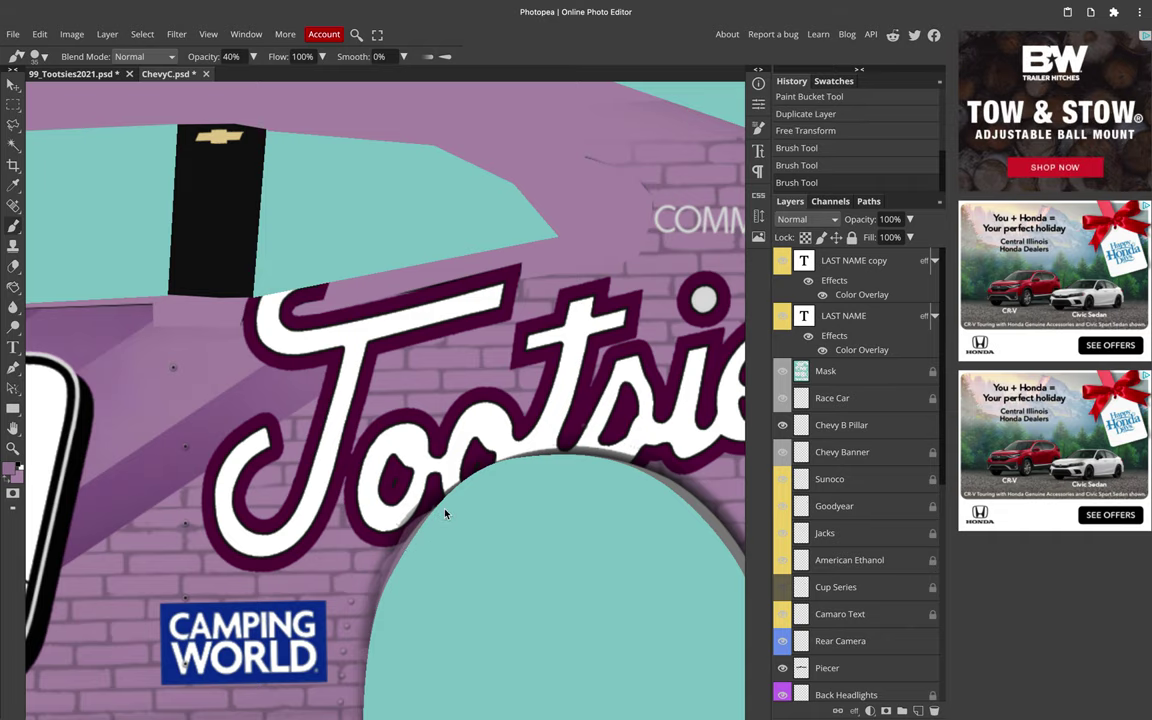
pyautogui.hotkey('ctrl', 'z')
pyautogui.hscroll(10, 442, 509)
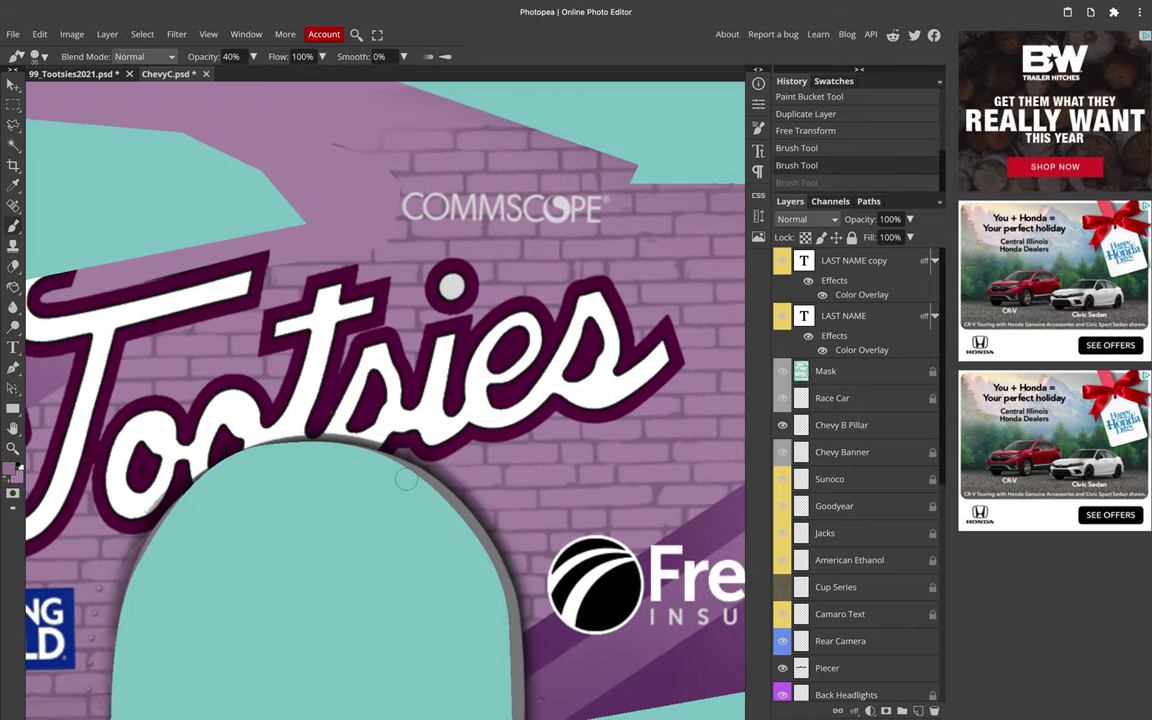
pyautogui.hotkey('ctrl', 'shift', 'z')
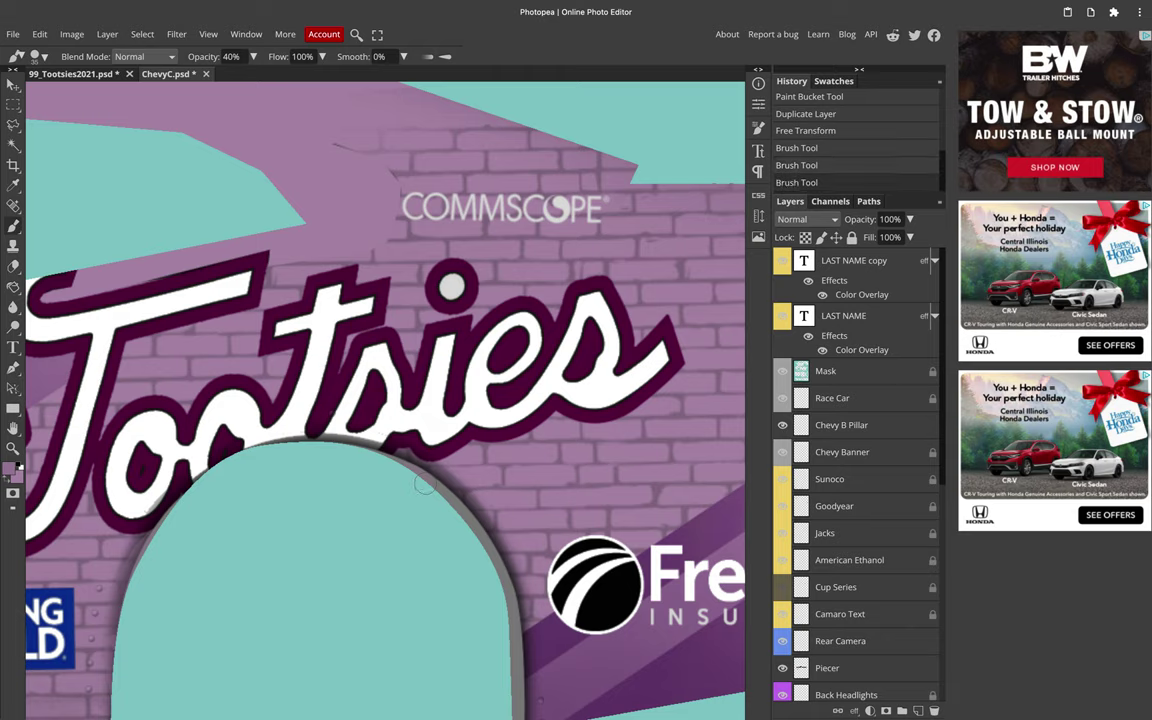
pyautogui.click(445, 489)
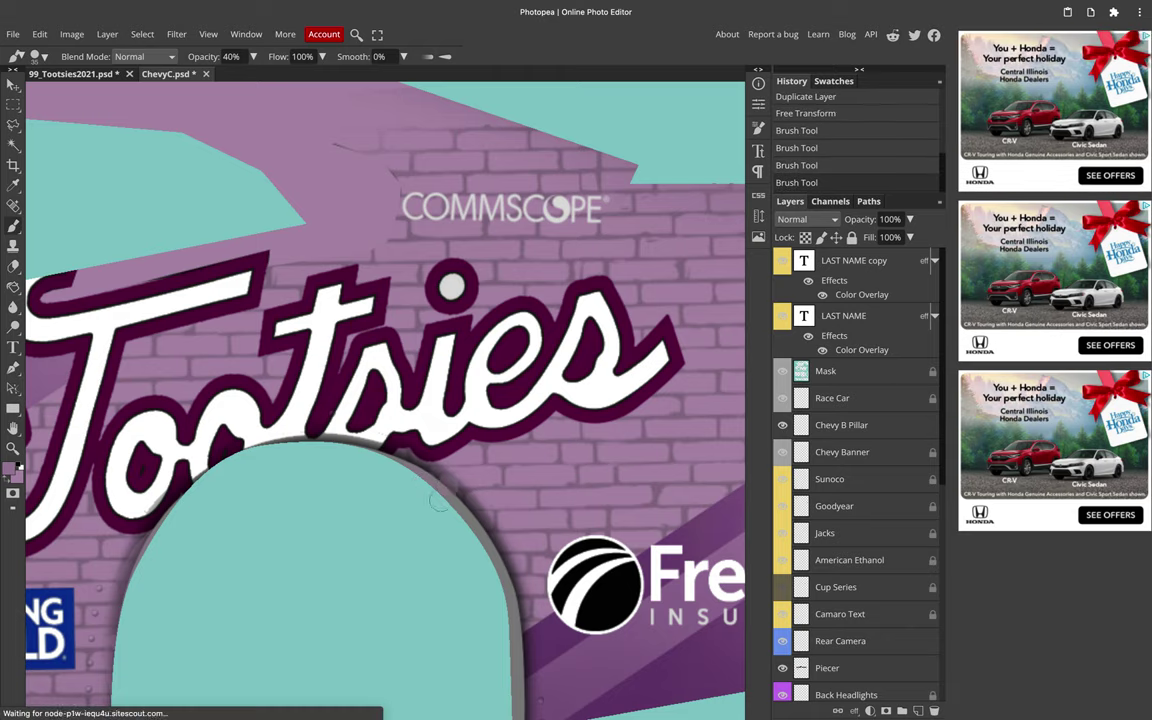
pyautogui.hotkey('ctrl', 'shift', 'z')
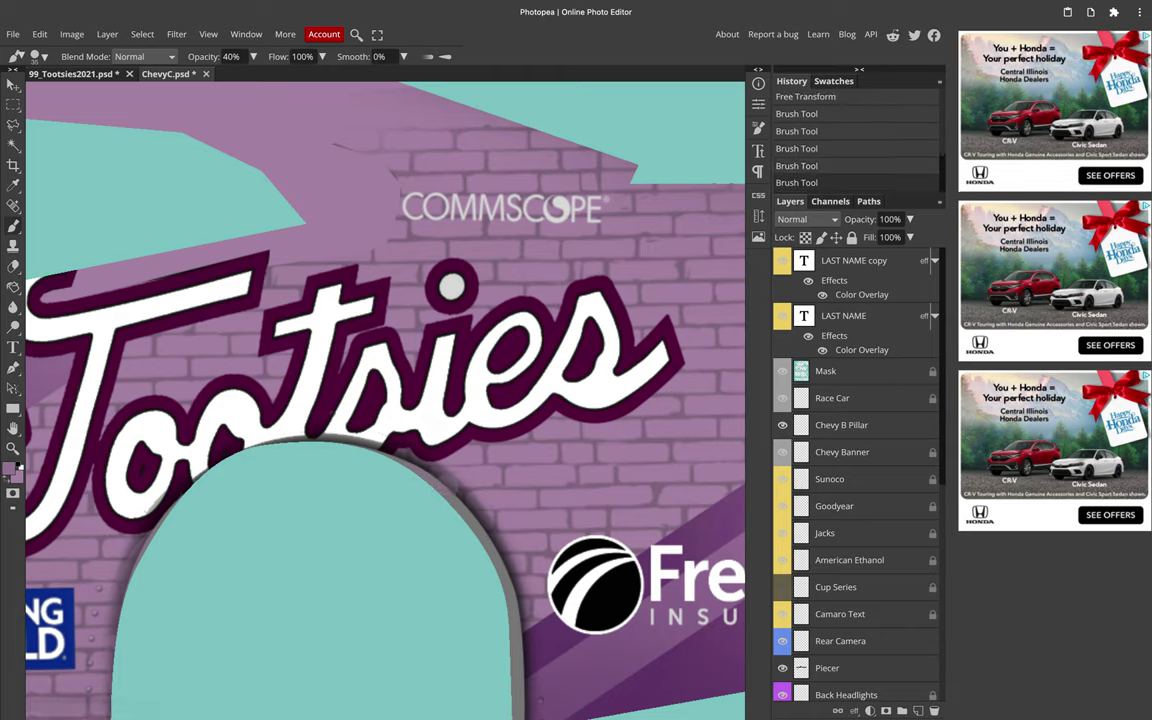
# Step: Smudge the brick pattern over the grey edge at the wheel arch's upper rear at 50% strength, undoing the last stroke
pyautogui.click(14, 312)
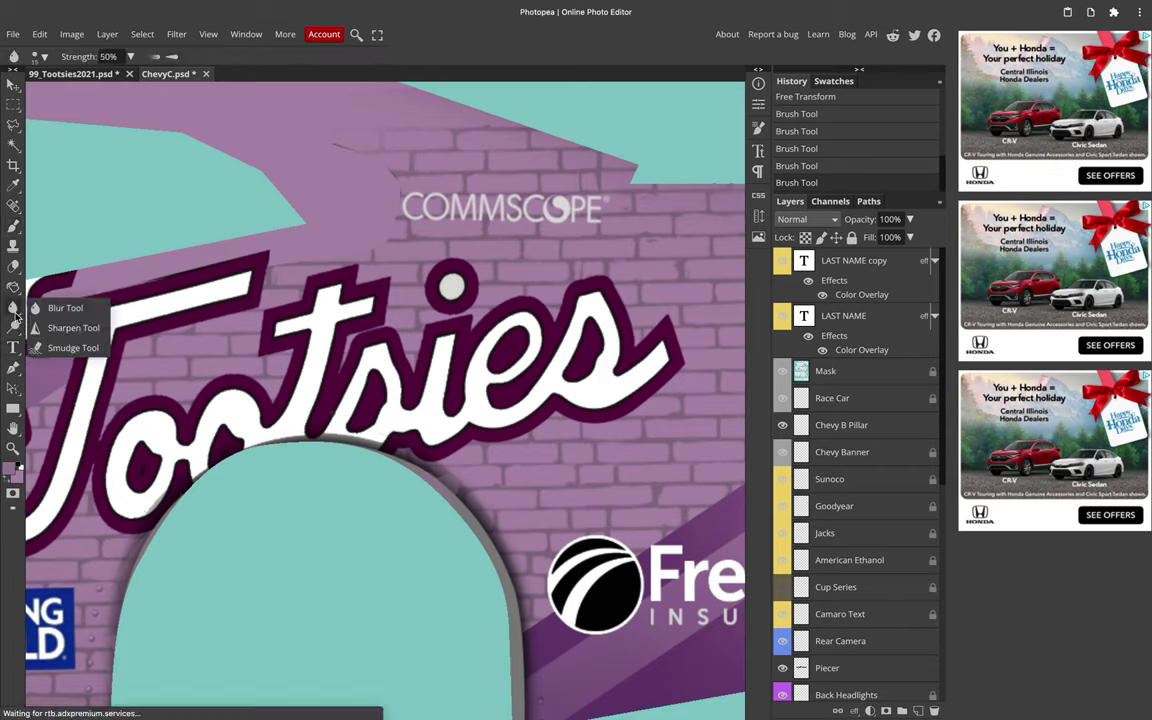
pyautogui.click(53, 349)
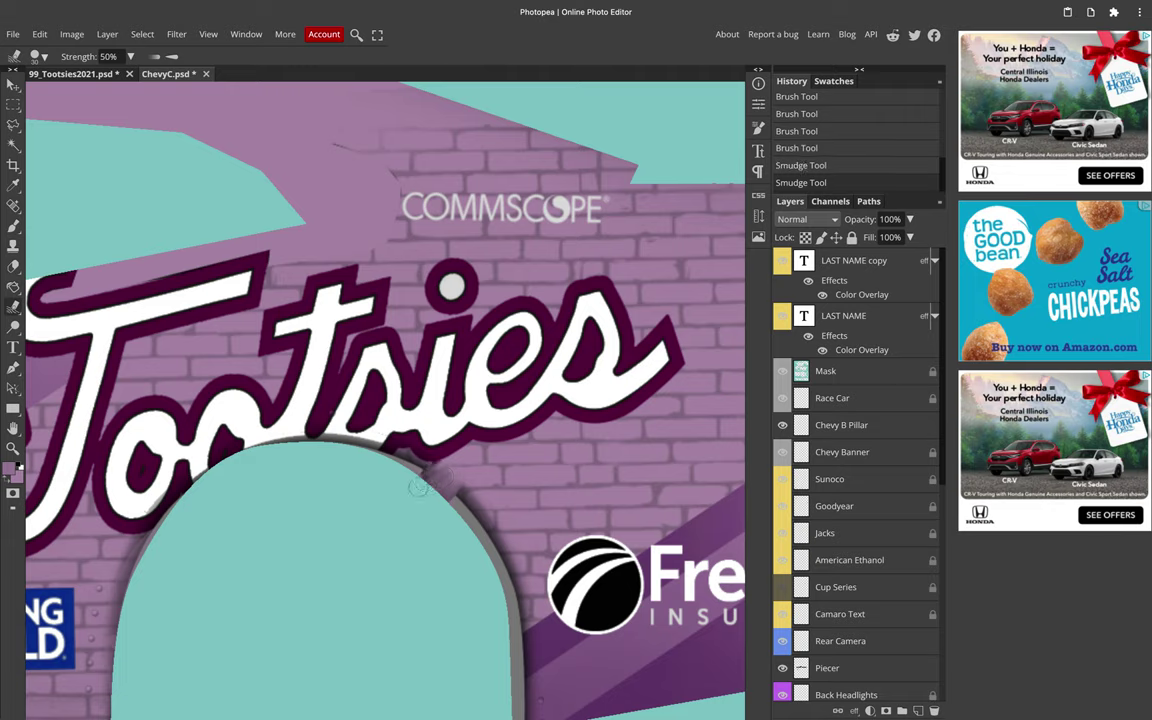
pyautogui.moveTo(418, 488); pyautogui.dragTo(421, 483)
pyautogui.hotkey('ctrl', 'z')
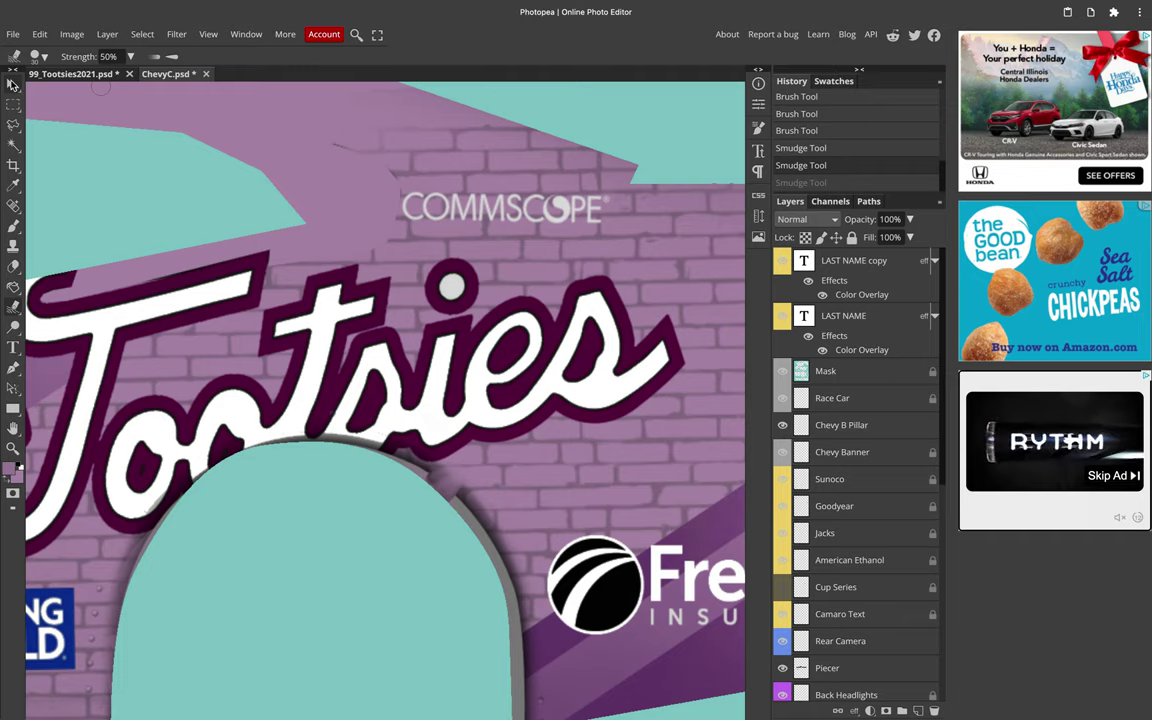
# Step: Enlarge the smudge brush to 125 and smudge the artwork over the grey strip along the rear wheel arch, from its lower end up to the lettering
pyautogui.scroll(-3, 432, 640)
pyautogui.hscroll(3, 432, 640)
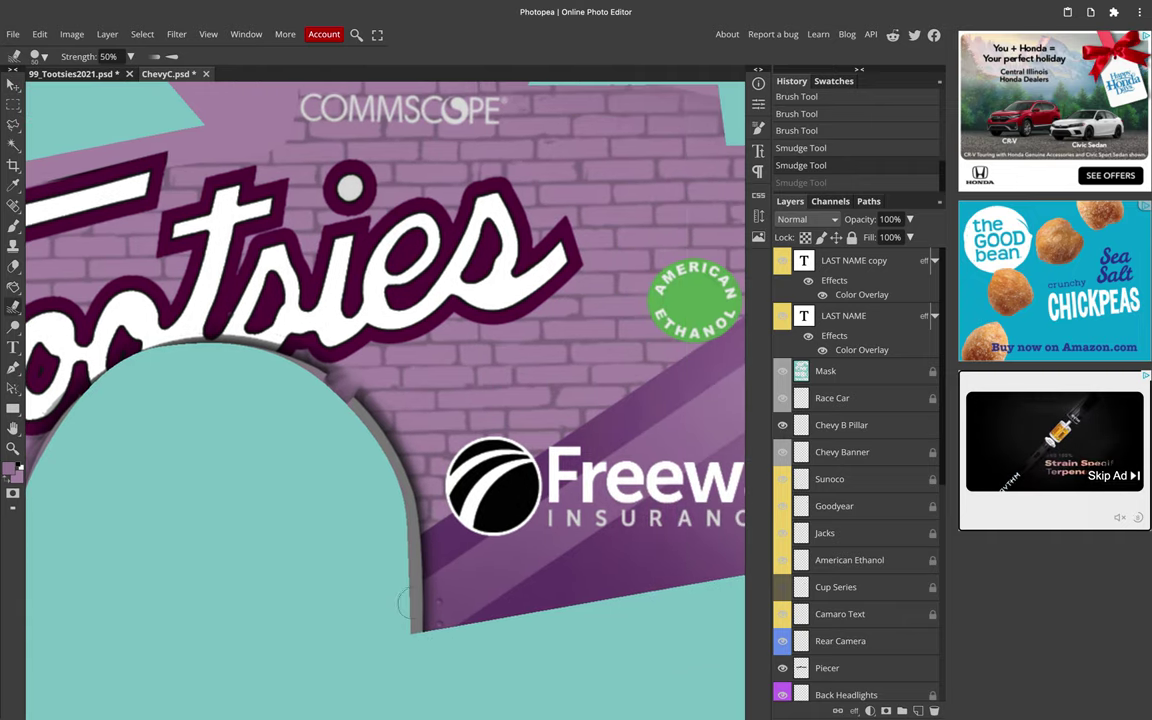
pyautogui.hotkey('ctrl', 'shift', 'z')
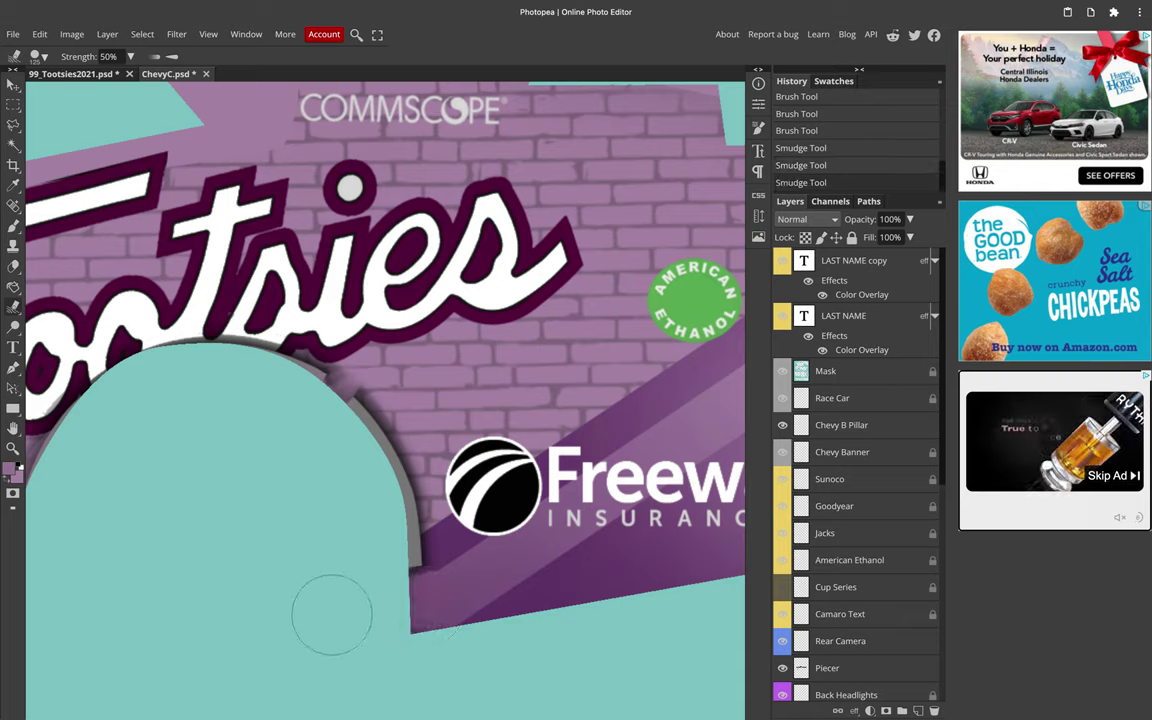
pyautogui.hotkey('ctrl', 'z')
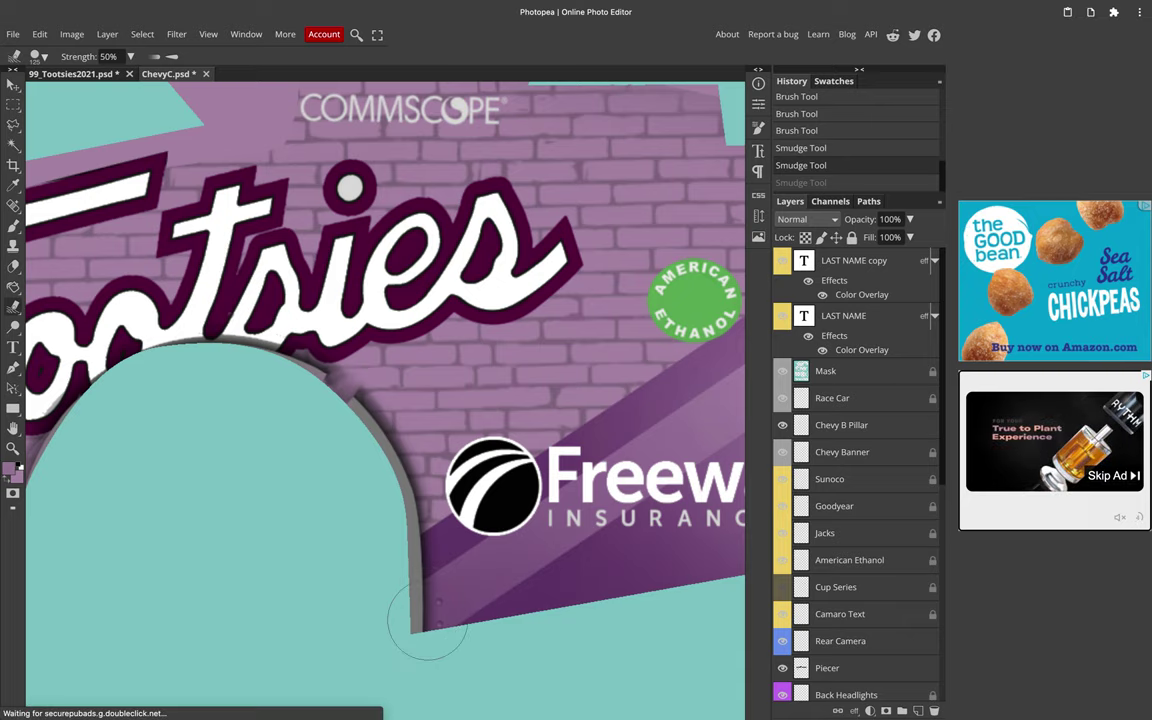
pyautogui.moveTo(427, 617); pyautogui.dragTo(366, 656)
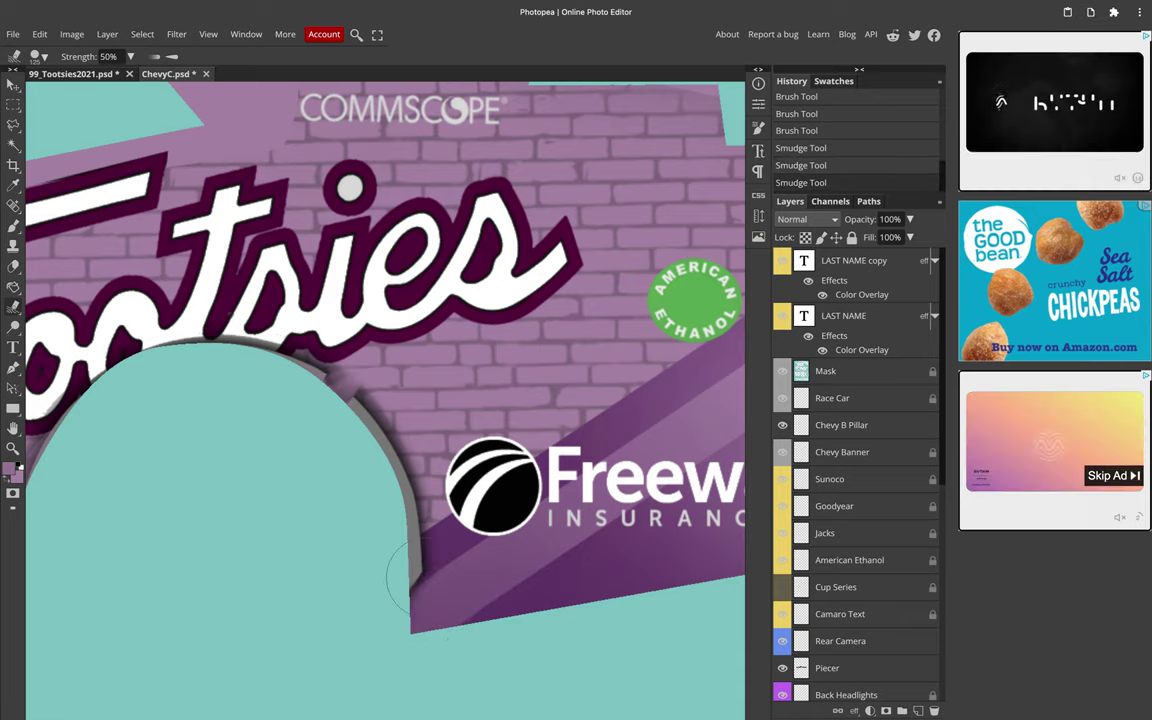
pyautogui.moveTo(372, 594); pyautogui.dragTo(432, 572)
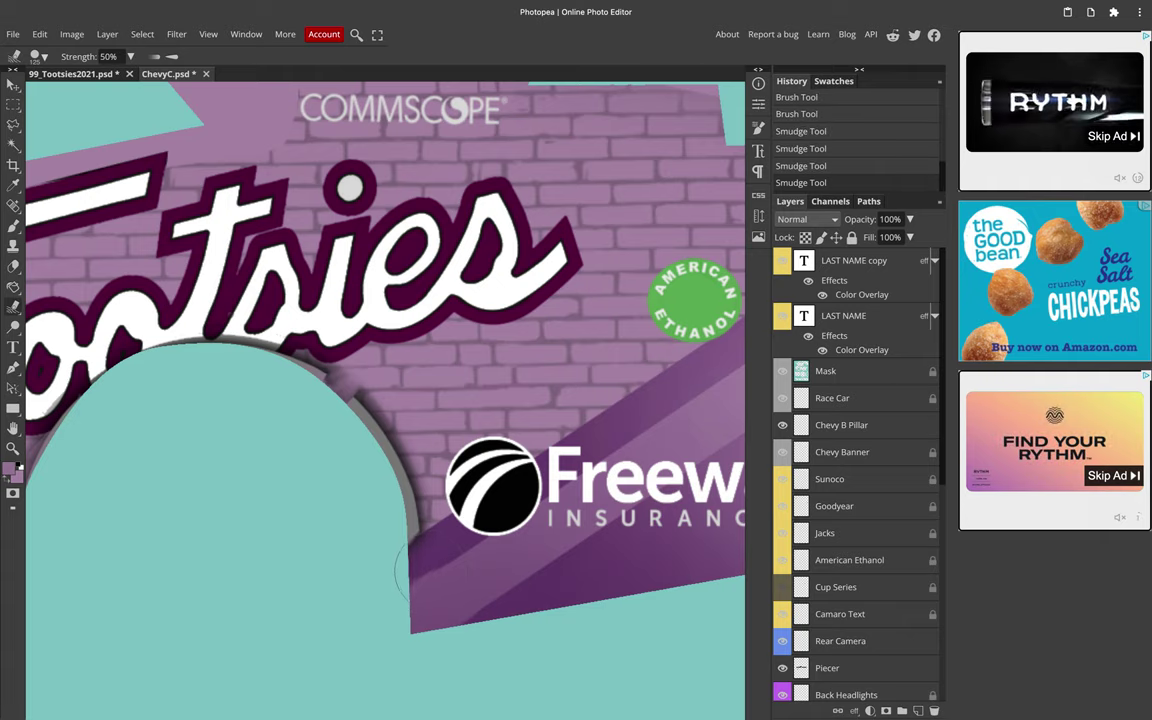
pyautogui.moveTo(374, 522); pyautogui.dragTo(424, 514)
pyautogui.hotkey('ctrl', 'z')
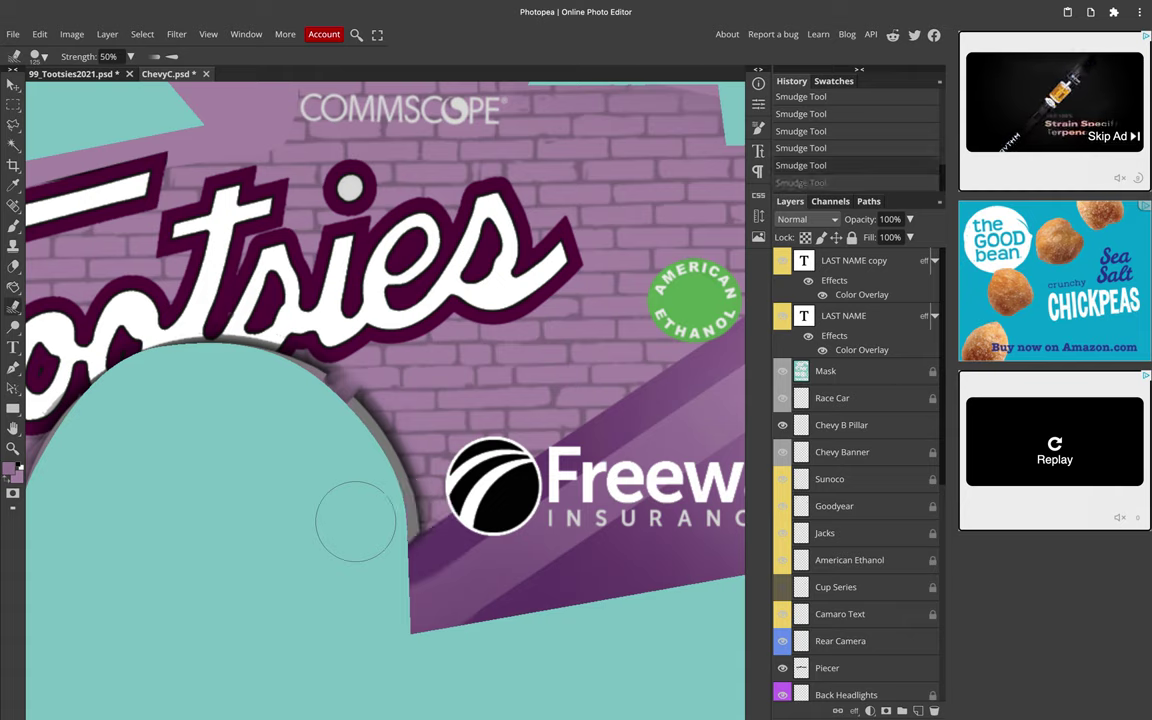
pyautogui.moveTo(376, 516); pyautogui.dragTo(311, 530)
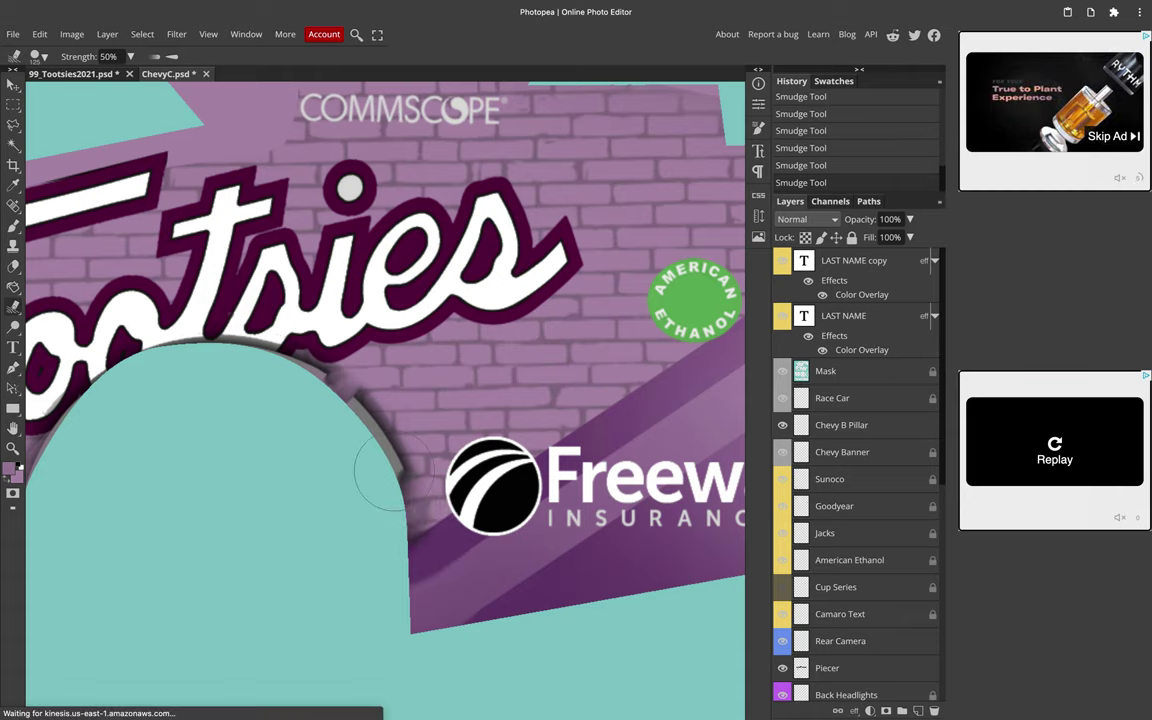
pyautogui.moveTo(378, 446); pyautogui.dragTo(324, 473)
pyautogui.moveTo(372, 412)
pyautogui.mouseDown()
pyautogui.moveTo(302, 438)
pyautogui.moveTo(300, 392)
pyautogui.moveTo(280, 423)
pyautogui.moveTo(242, 375)
pyautogui.mouseUp()
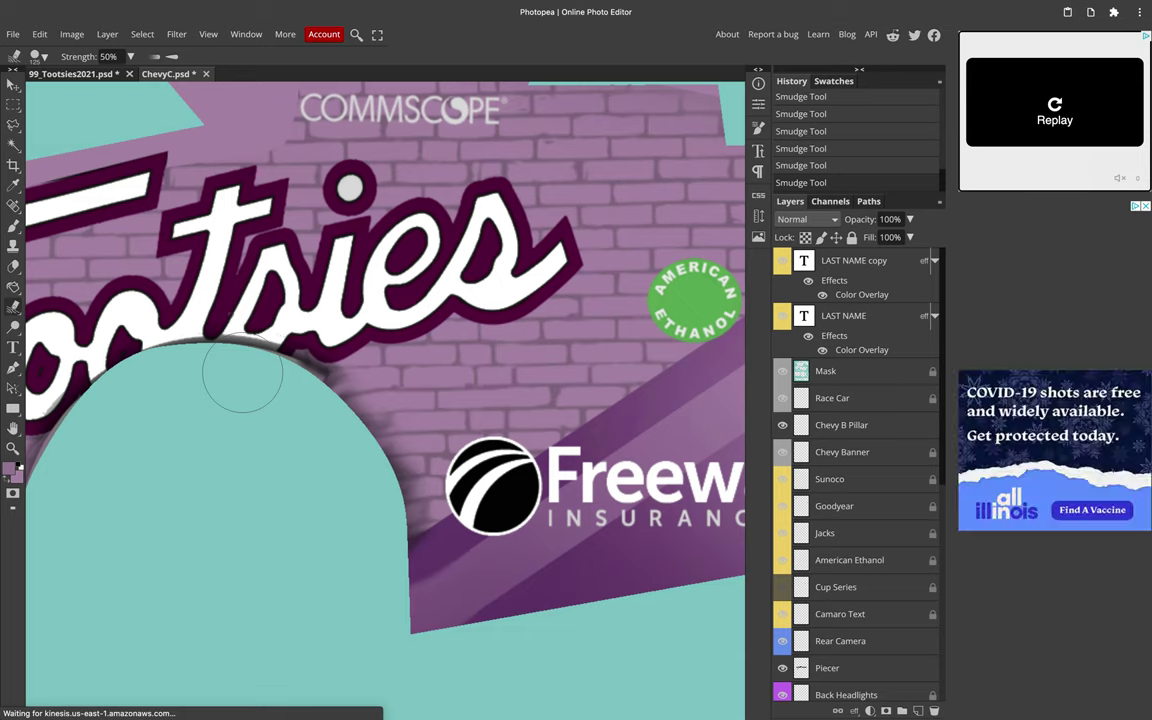
# Step: Sample the lettering's white and brush it at 100% opacity over the grey edge where Tootsies meets the top of the wheel arch
pyautogui.press('i')
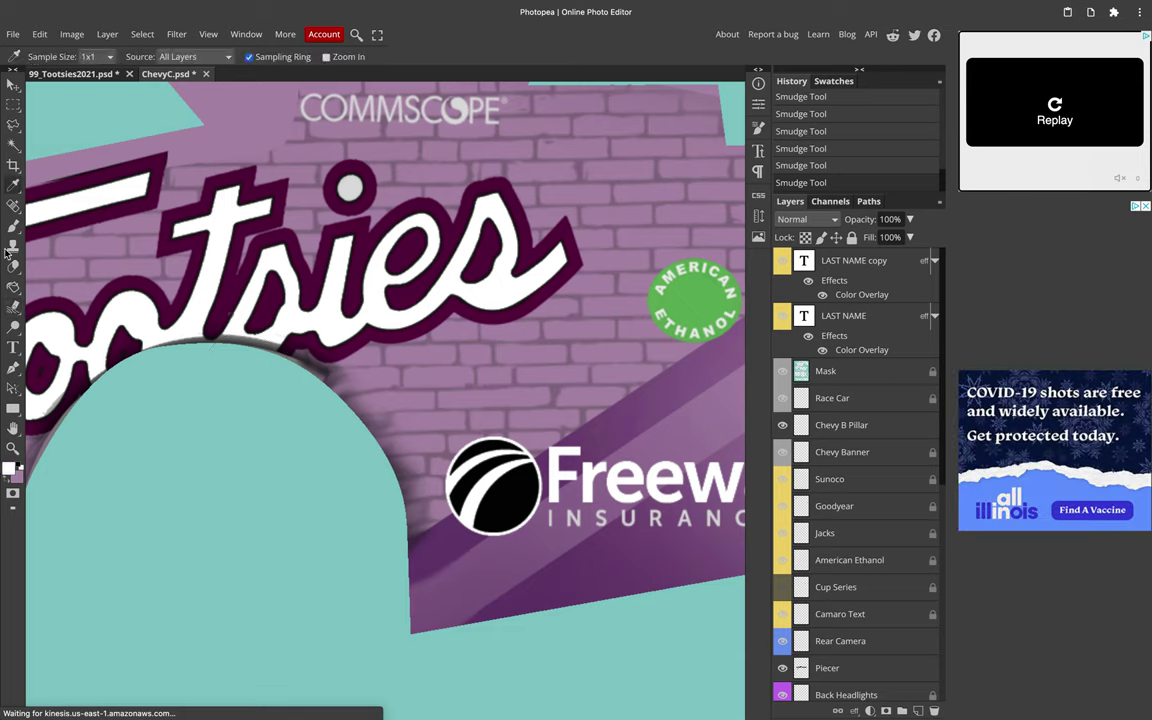
pyautogui.press('b')
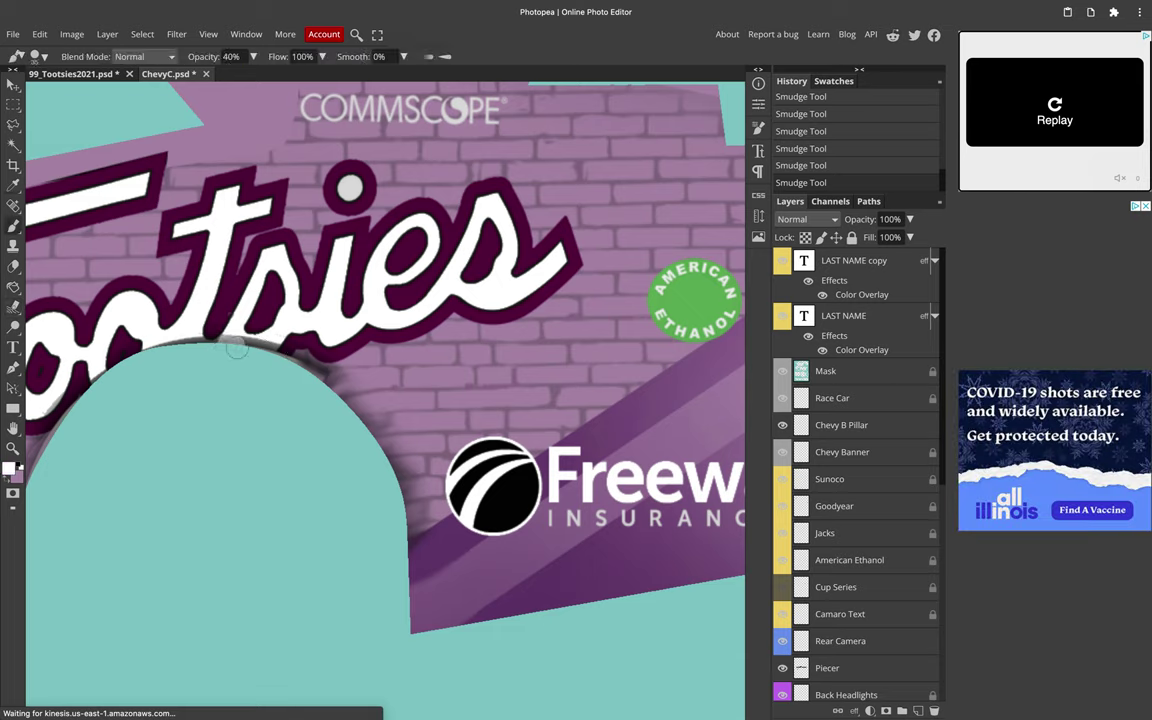
pyautogui.click(230, 56)
pyautogui.write('10')
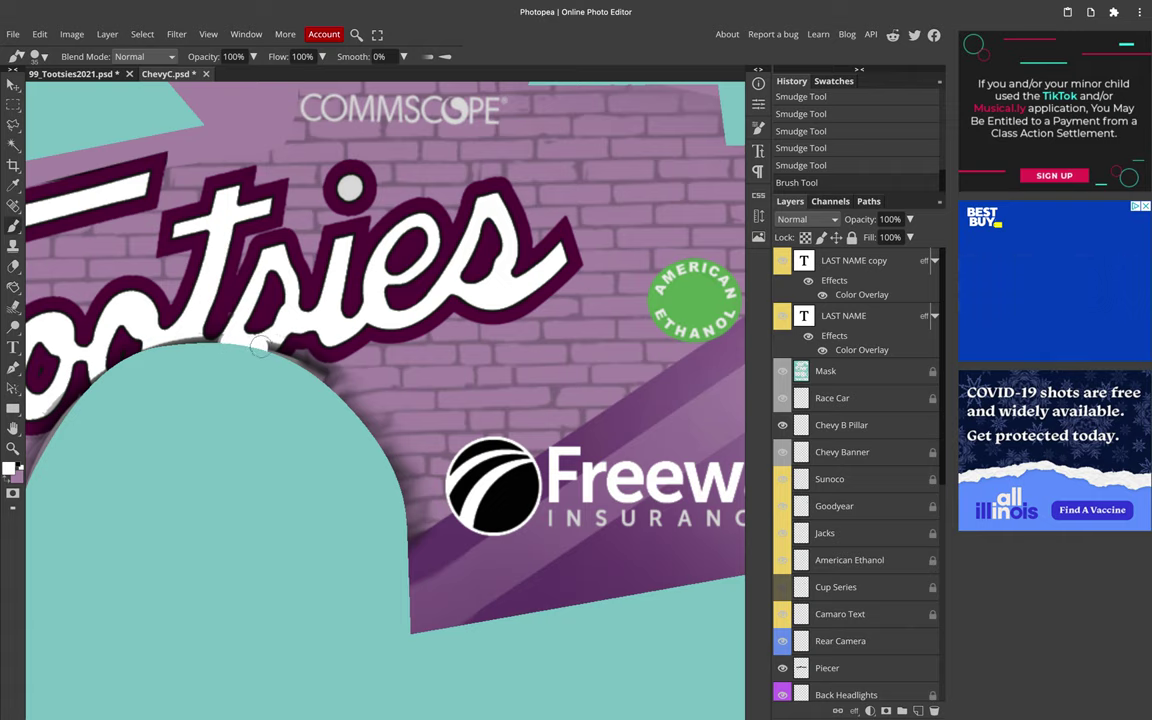
pyautogui.moveTo(250, 346); pyautogui.dragTo(265, 346)
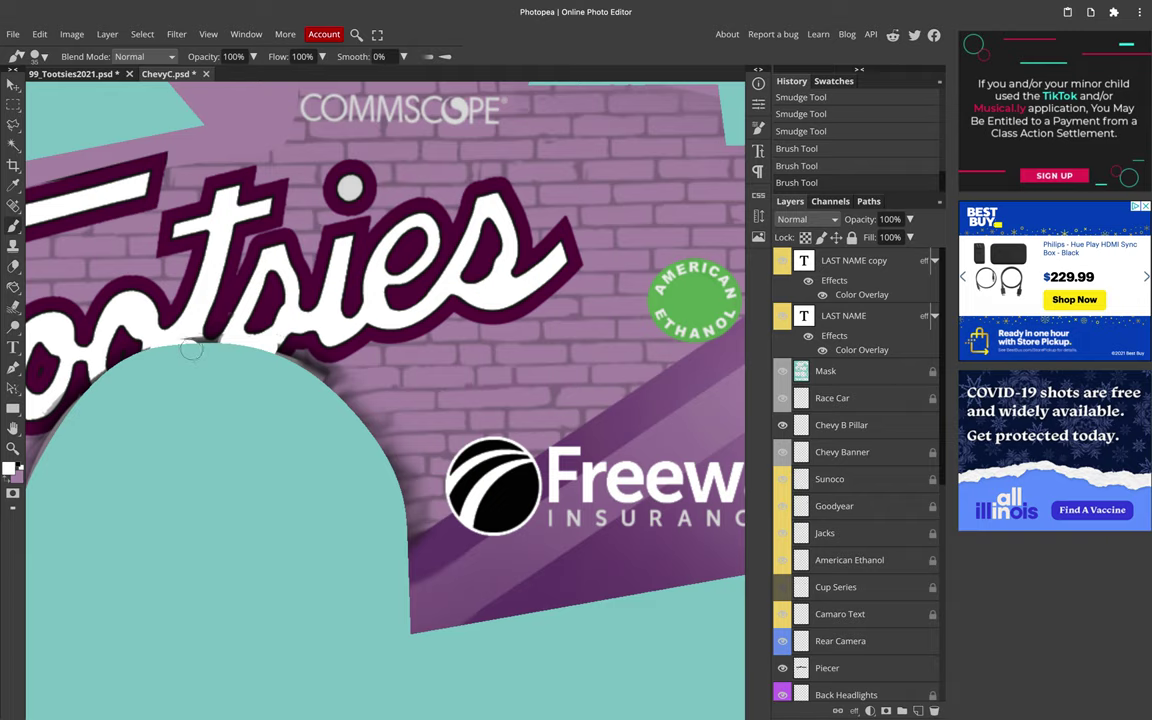
pyautogui.moveTo(207, 353); pyautogui.dragTo(218, 352)
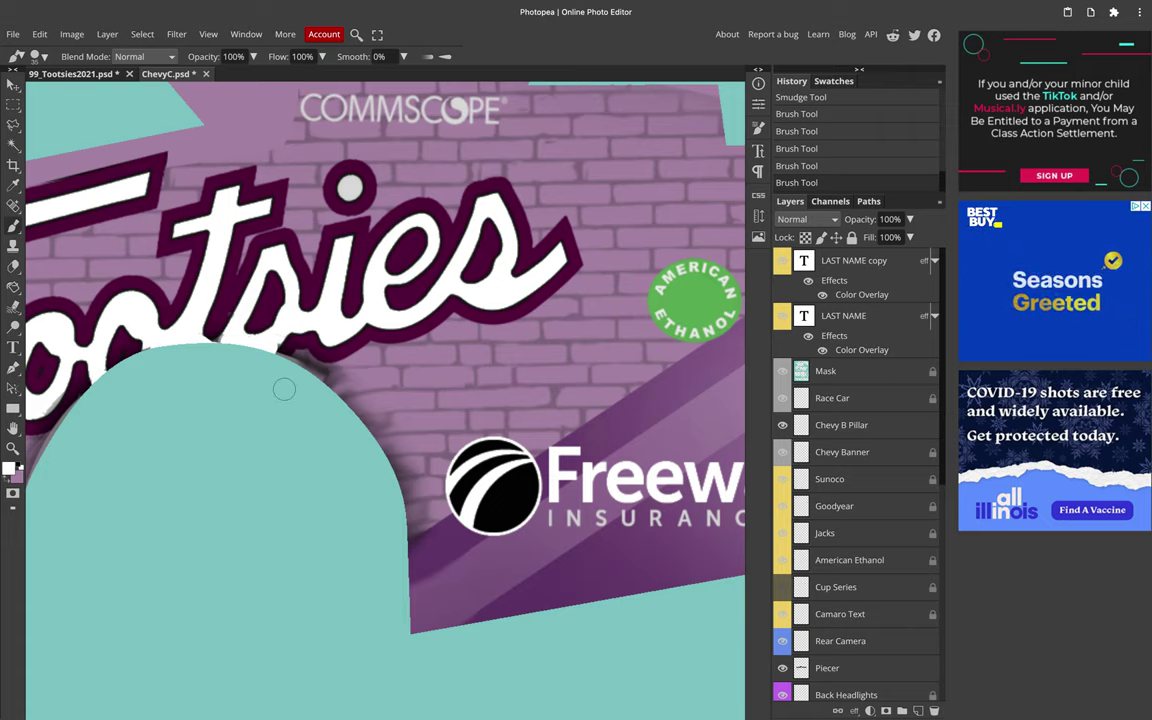
# Step: Touch up the wheel arch edge beside the lettering with sampled purple and smudge the leftover shadow along both sides of the arch
pyautogui.press('i')
pyautogui.click(13, 225)
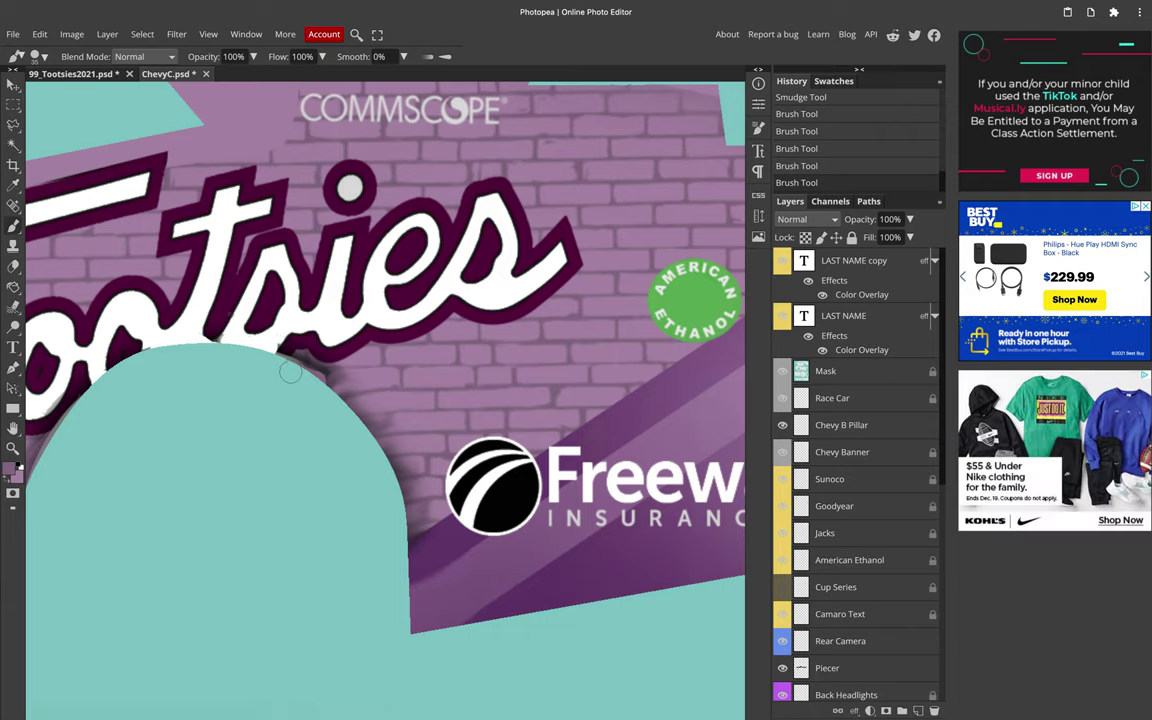
pyautogui.click(13, 305)
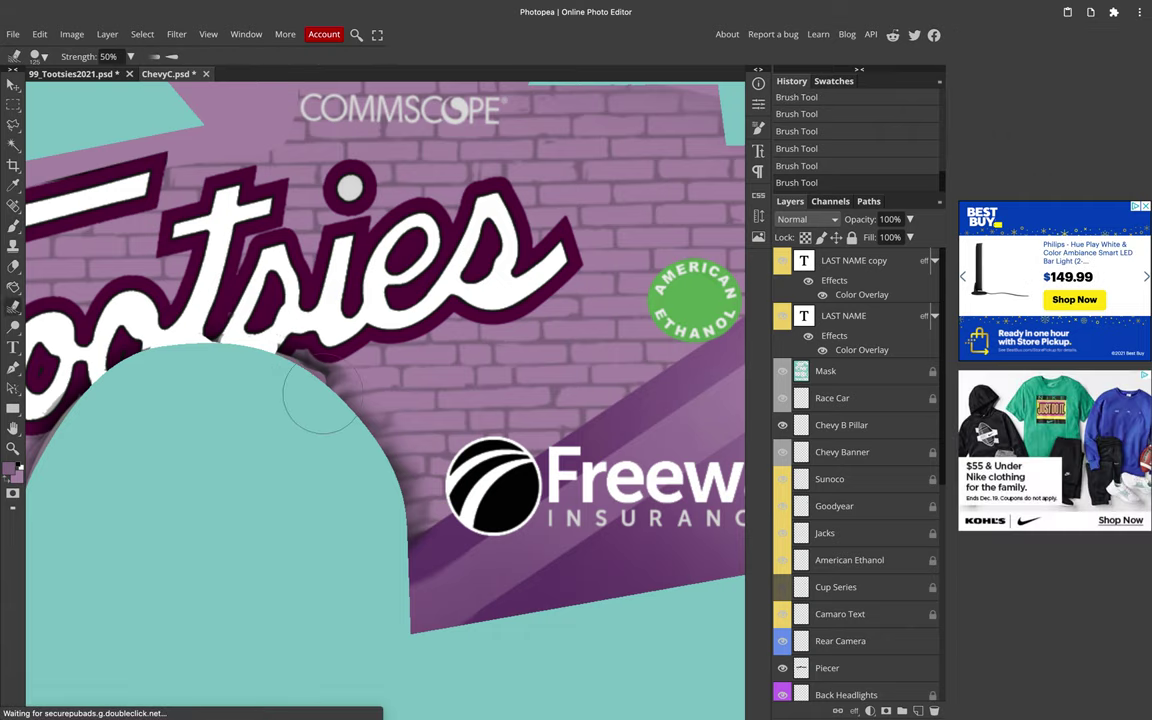
pyautogui.moveTo(278, 405)
pyautogui.mouseDown()
pyautogui.moveTo(290, 396)
pyautogui.moveTo(275, 388)
pyautogui.moveTo(257, 405)
pyautogui.mouseUp()
pyautogui.scroll(-1, 250, 410)
pyautogui.hscroll(-2, 250, 410)
pyautogui.scroll(-1, 220, 430)
pyautogui.hscroll(-2, 220, 430)
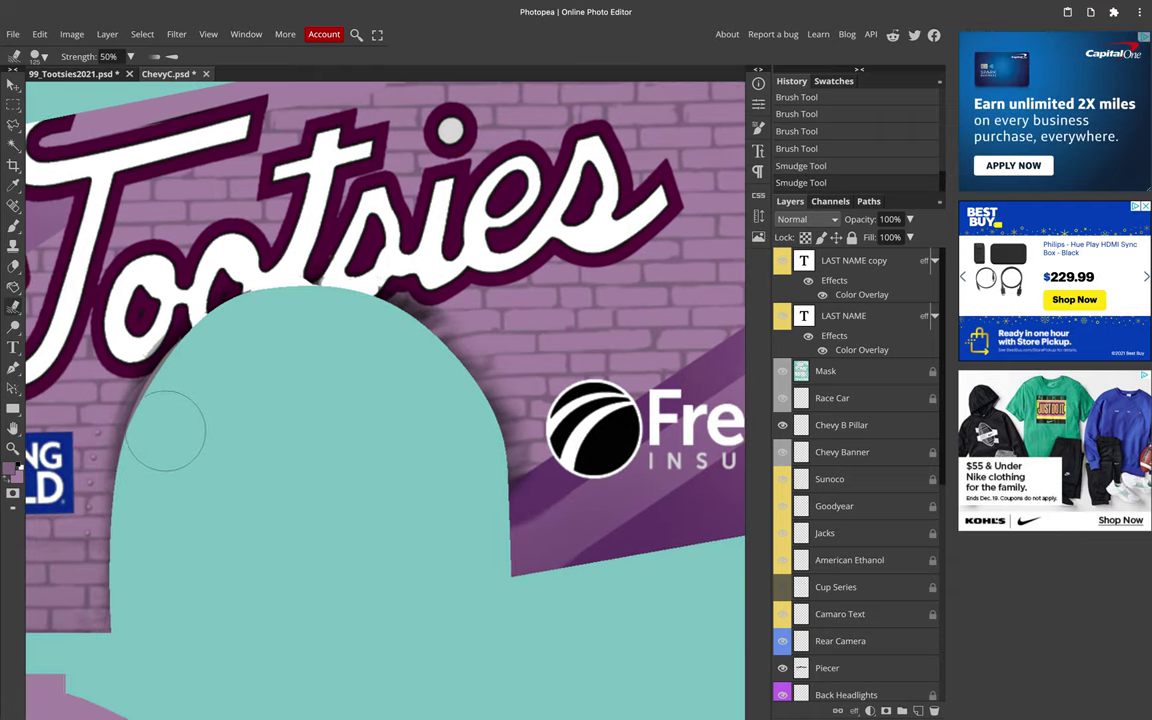
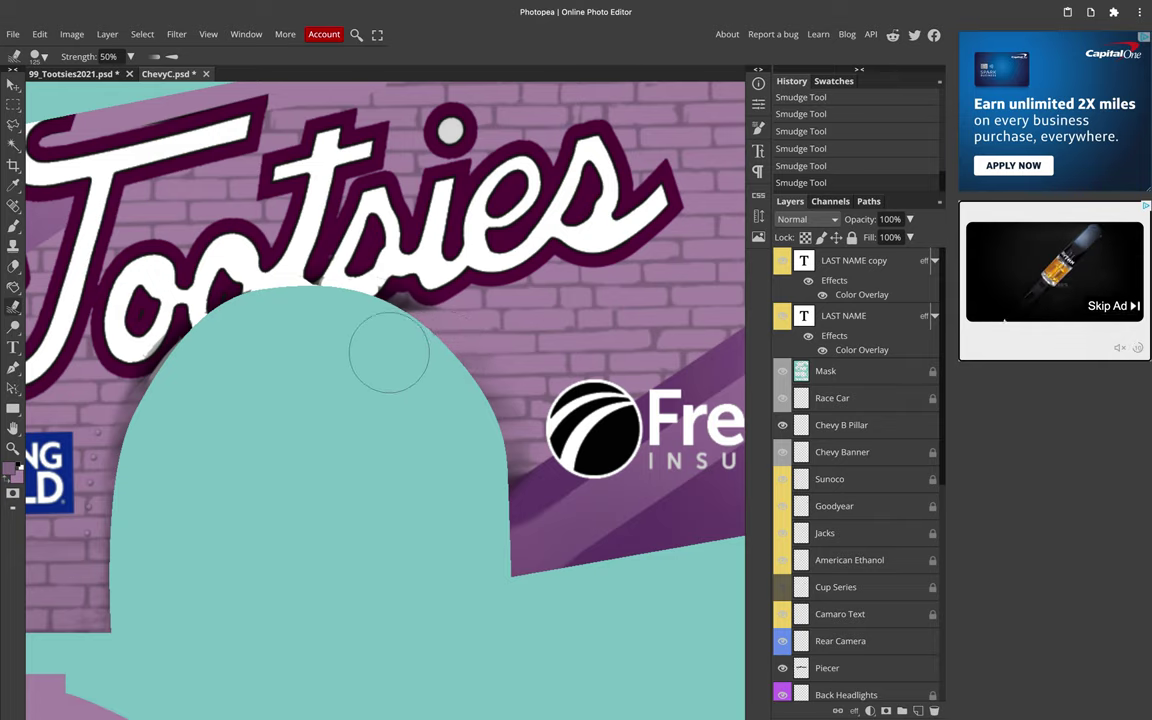
pyautogui.hscroll(1, 450, 402)
pyautogui.scroll(-4, 449, 403)
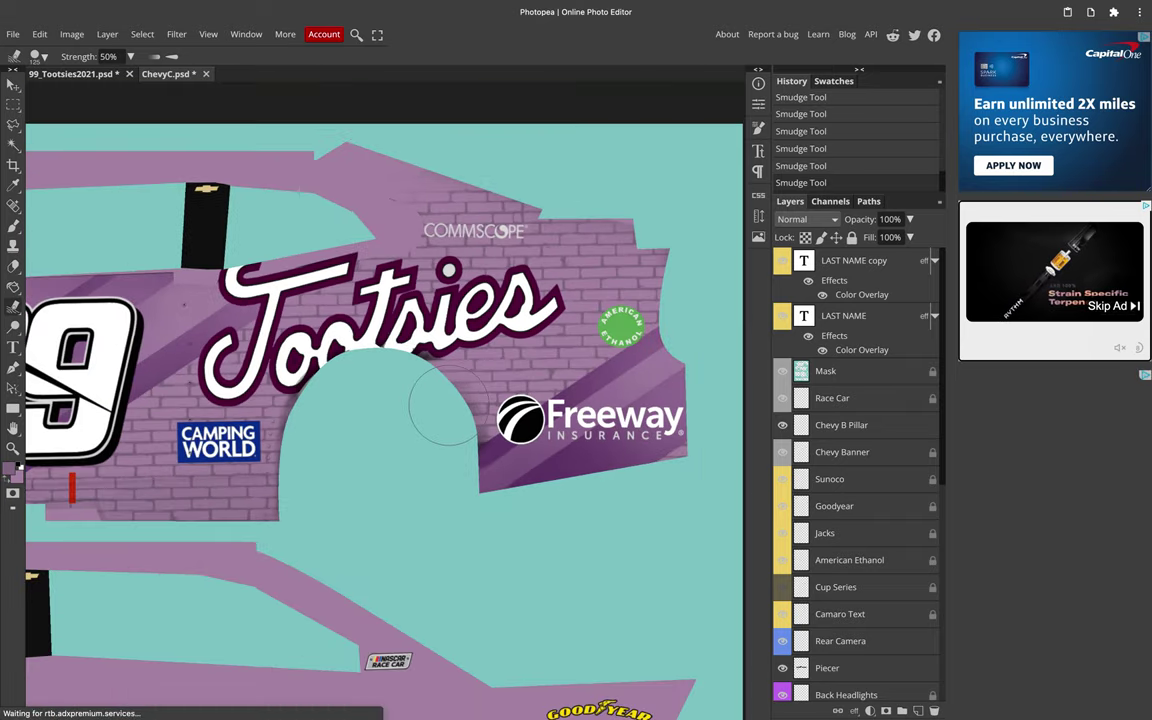
# Step: Smudge the brick pattern at 50% strength over the plain purple patch on the side's lower edge, below the second 9
pyautogui.scroll(5, 385, 486)
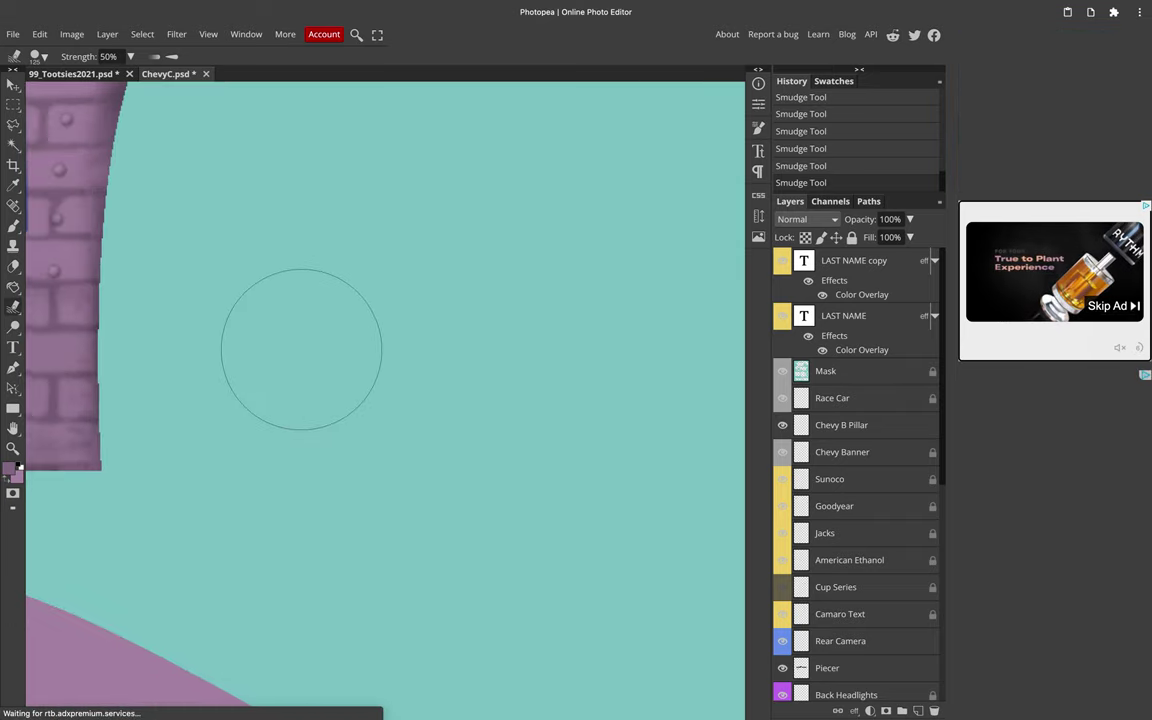
pyautogui.scroll(3, 283, 347)
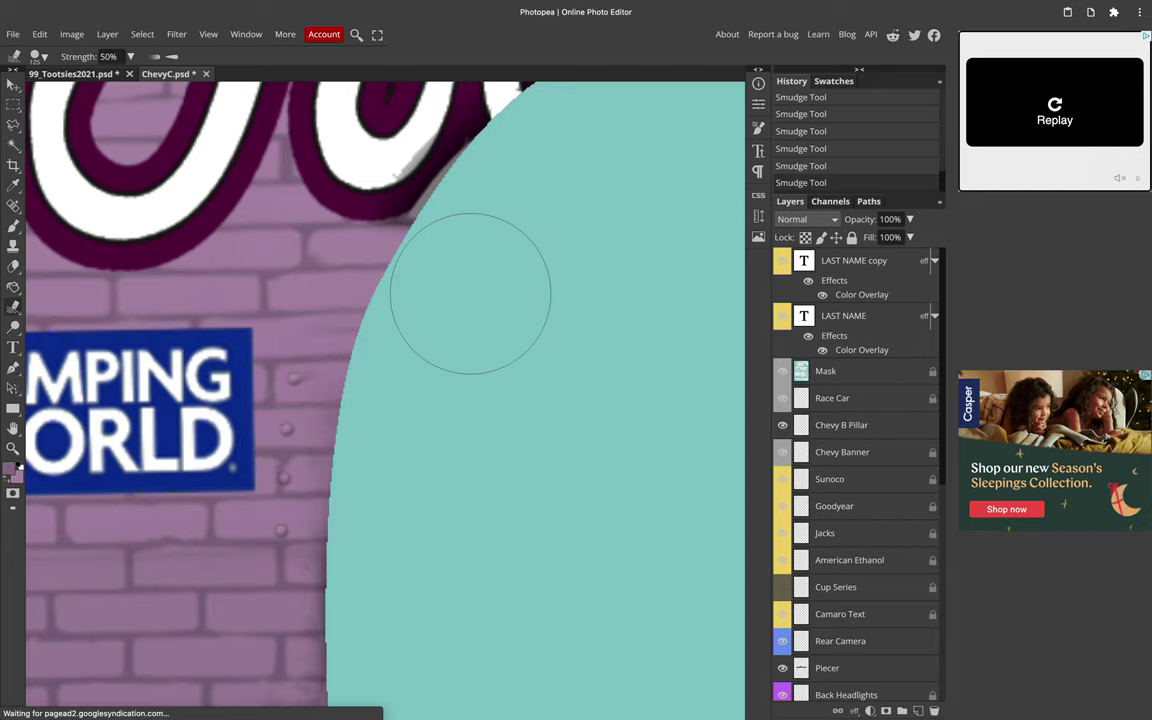
pyautogui.scroll(2, 523, 298)
pyautogui.scroll(-3, 500, 328)
pyautogui.hscroll(-5, 489, 344)
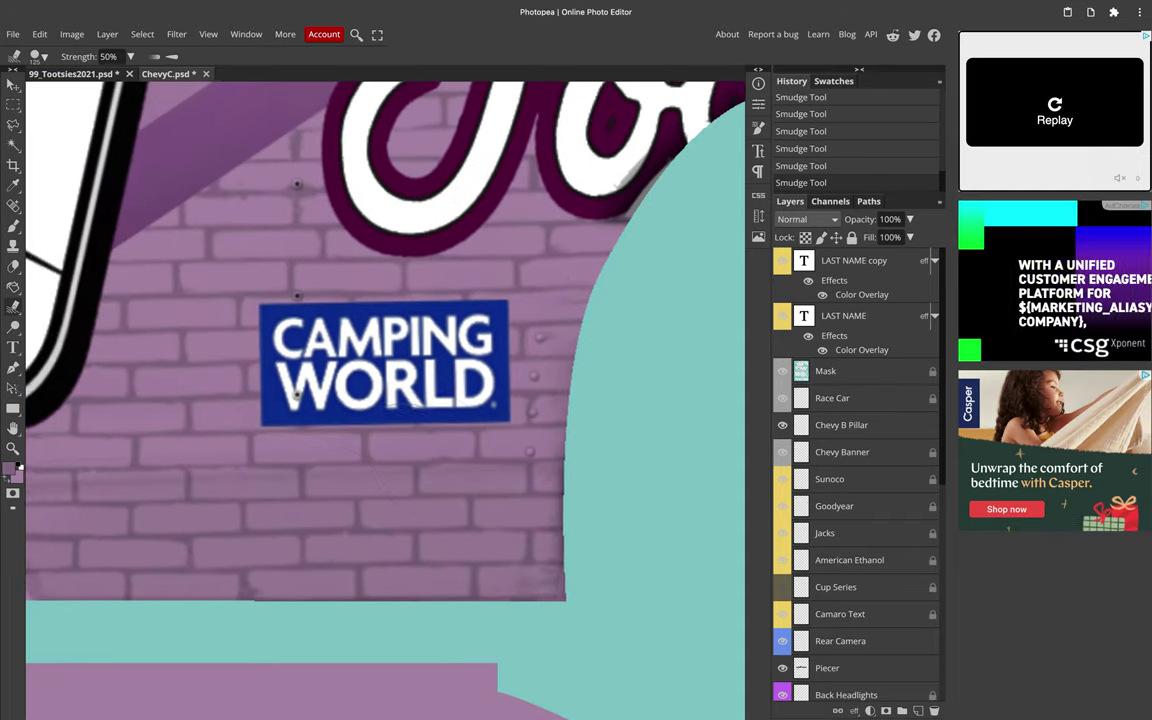
pyautogui.hscroll(-1, 241, 564)
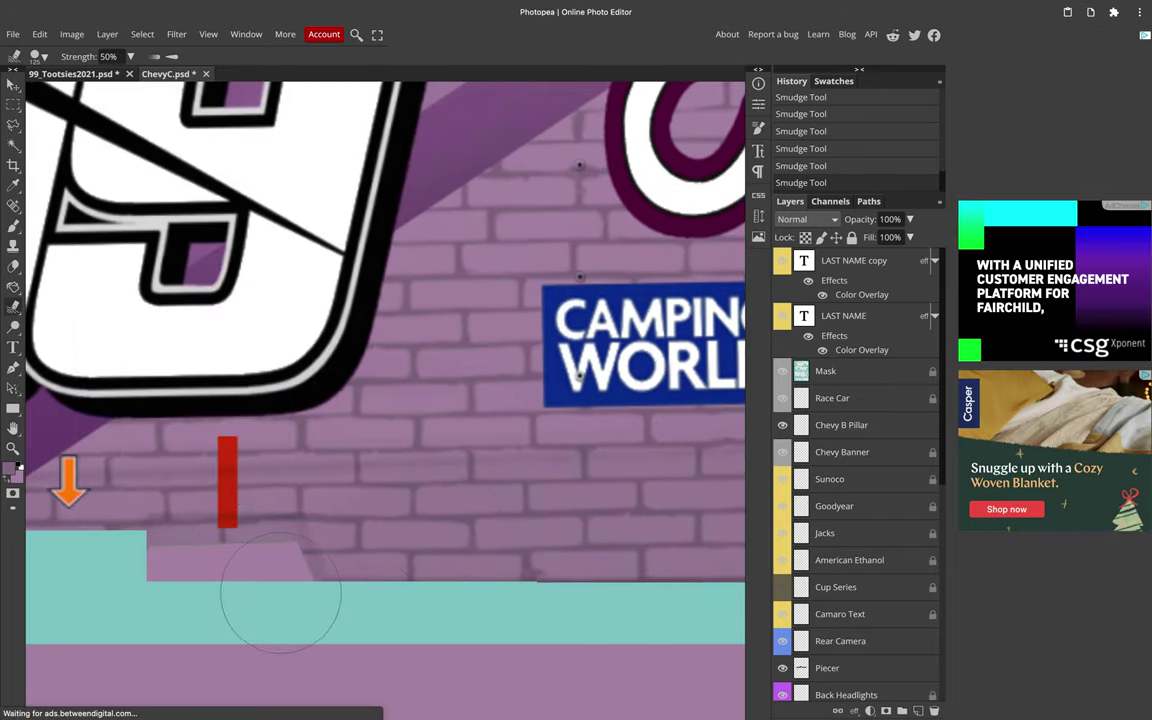
pyautogui.moveTo(280, 591); pyautogui.dragTo(123, 597)
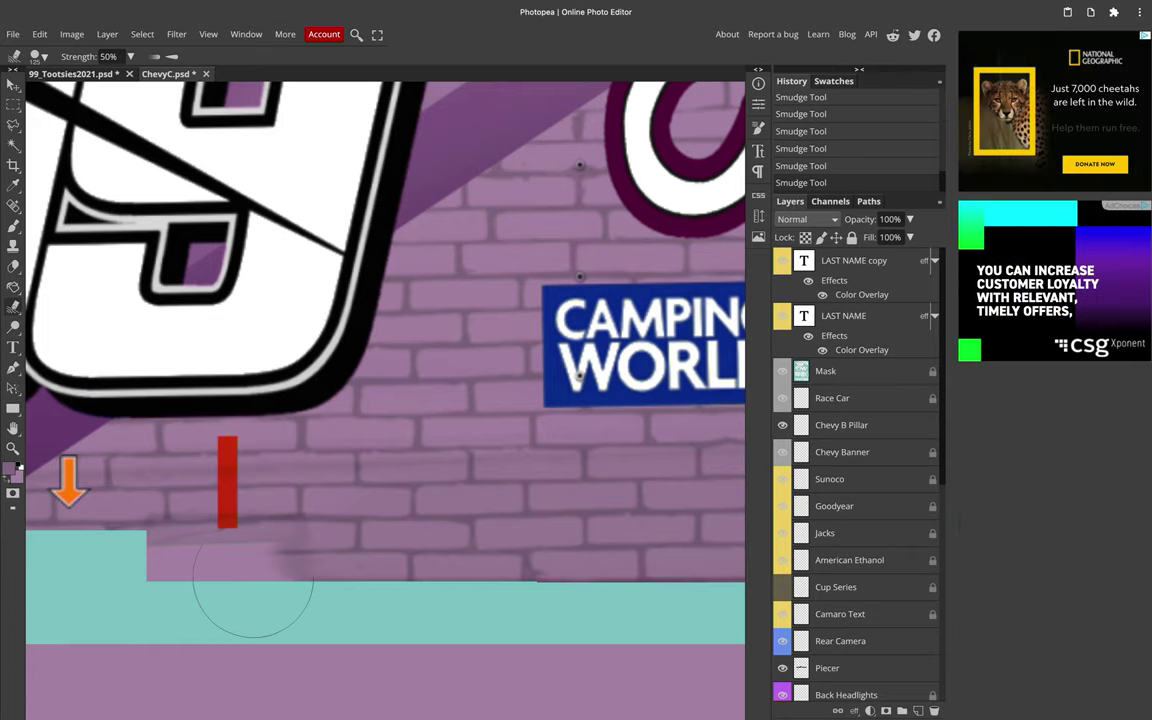
pyautogui.moveTo(283, 583); pyautogui.dragTo(87, 587)
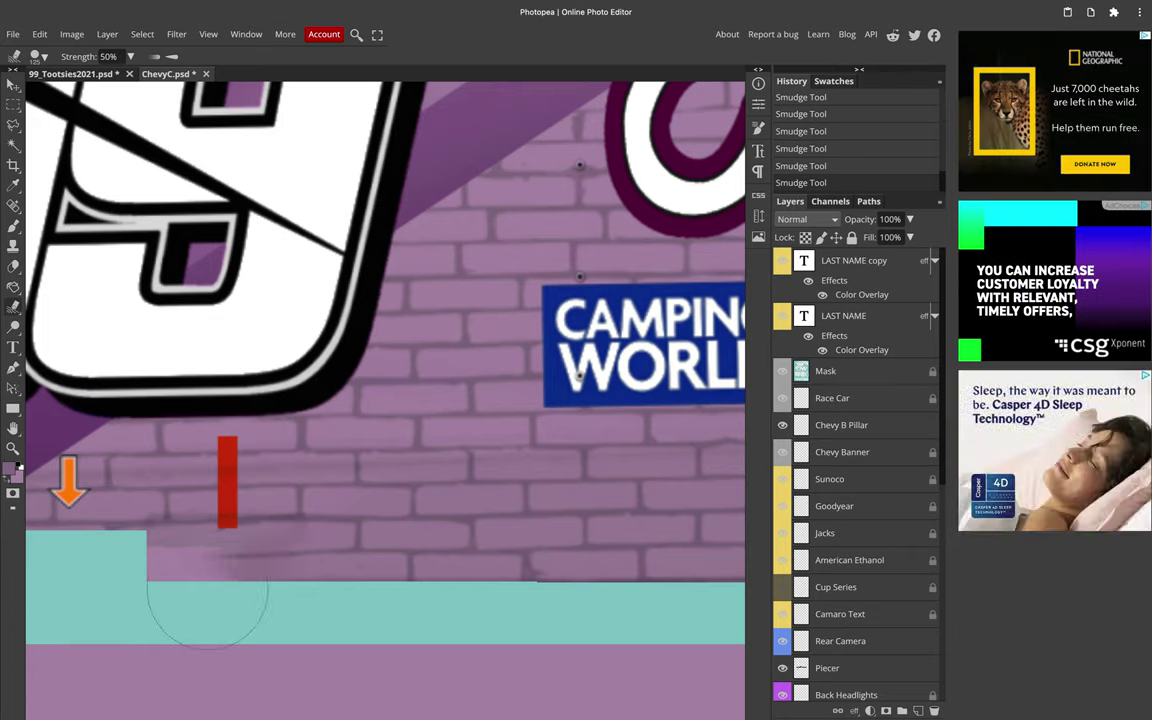
pyautogui.moveTo(265, 605)
pyautogui.mouseDown()
pyautogui.moveTo(270, 597)
pyautogui.moveTo(77, 586)
pyautogui.moveTo(187, 605)
pyautogui.mouseUp()
# Step: Try to smudge the bricks between the lower-edge notch and the red bar, undoing both strokes
pyautogui.scroll(-6, 187, 590)
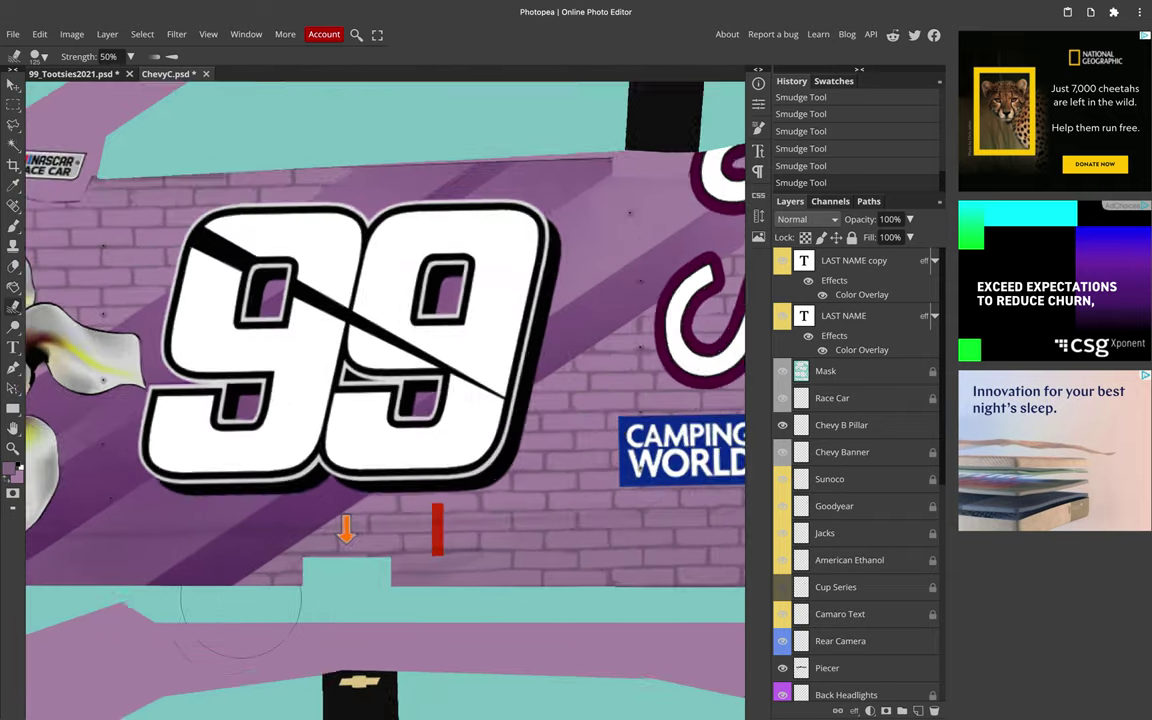
pyautogui.scroll(5, 299, 600)
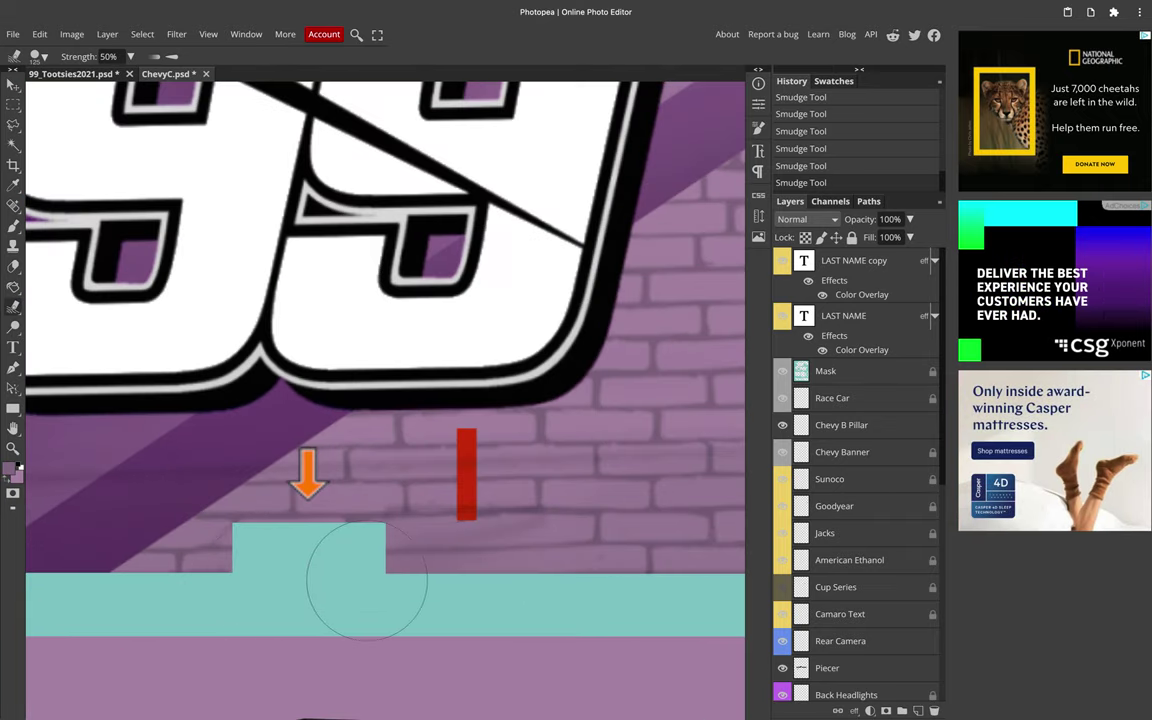
pyautogui.moveTo(429, 570); pyautogui.dragTo(443, 575)
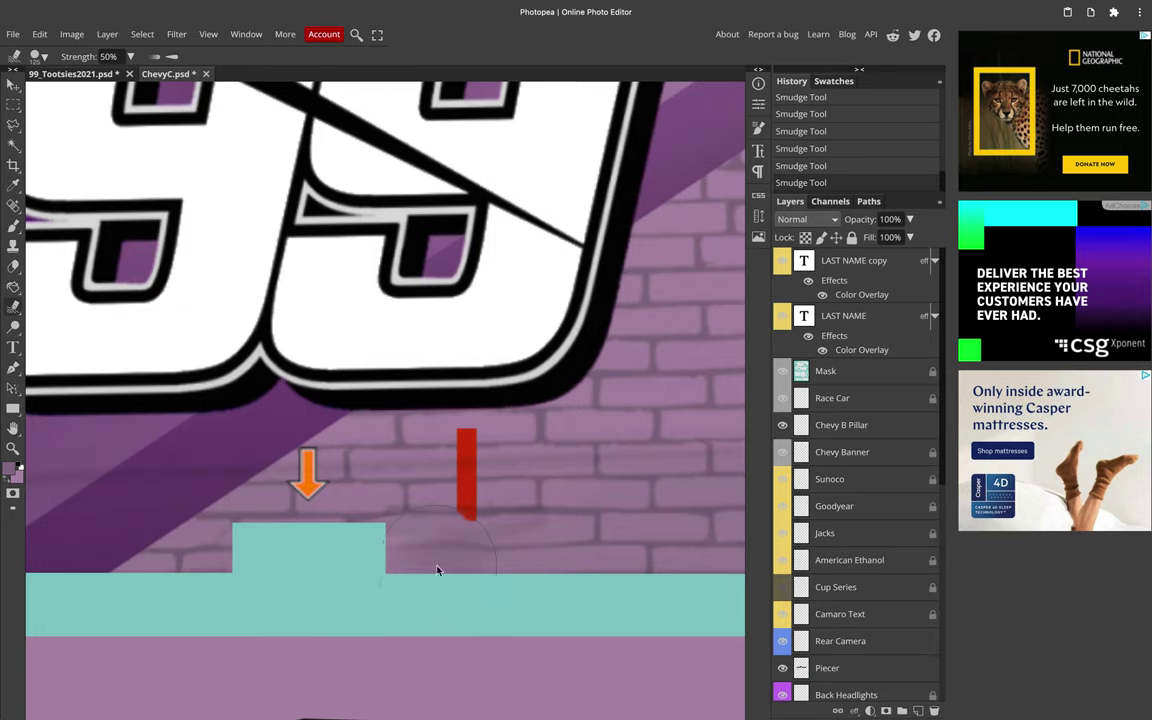
pyautogui.hotkey('ctrl', 'z')
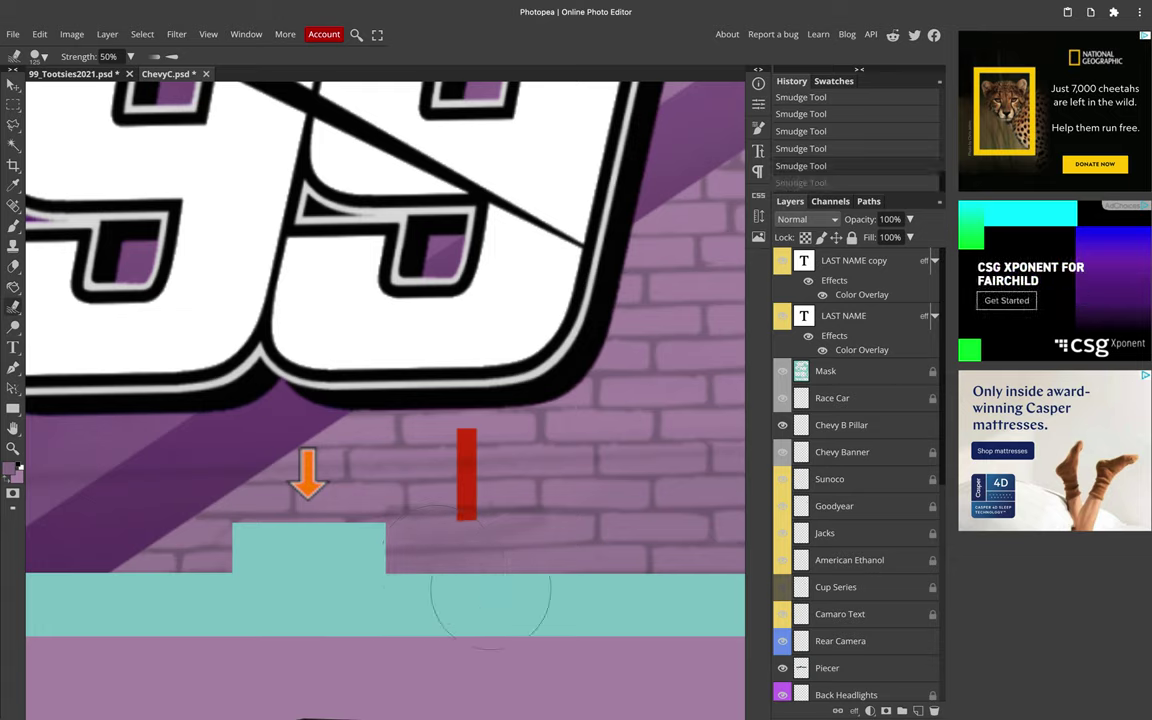
pyautogui.moveTo(617, 595)
pyautogui.mouseDown()
pyautogui.moveTo(507, 595)
pyautogui.moveTo(470, 580)
pyautogui.mouseUp()
pyautogui.hotkey('ctrl', 'z')
# Step: Brush purple at 100% opacity over the red bar beneath the second 9
pyautogui.press('i')
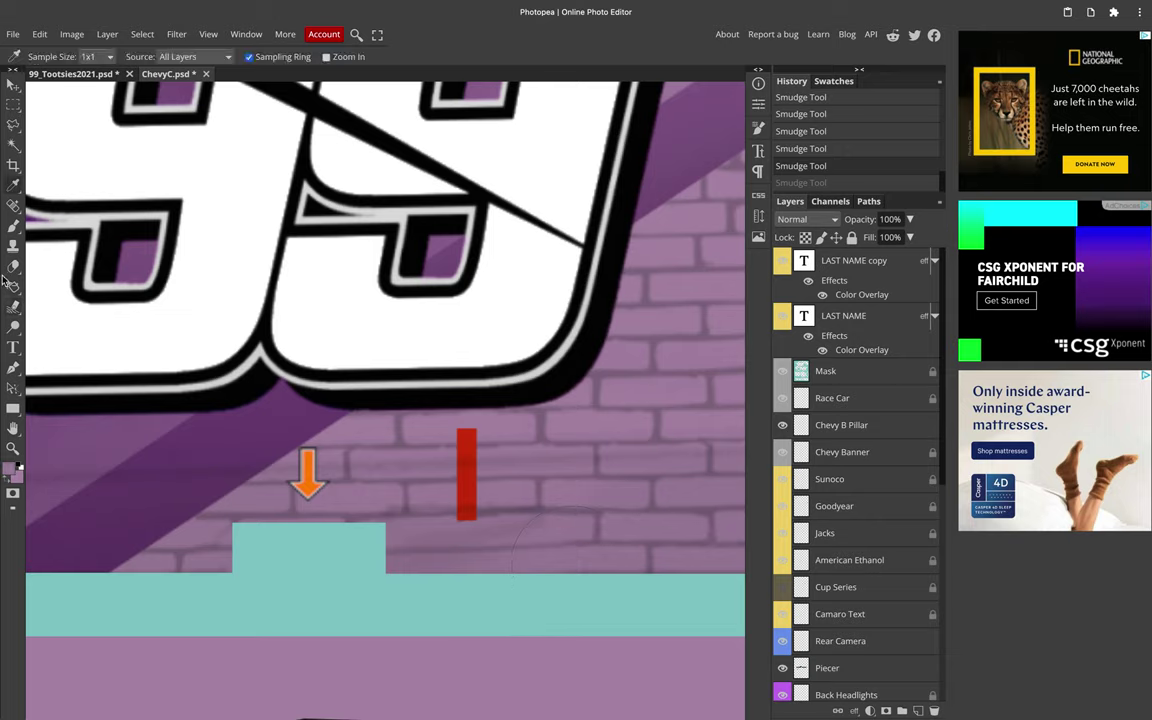
pyautogui.click(13, 240)
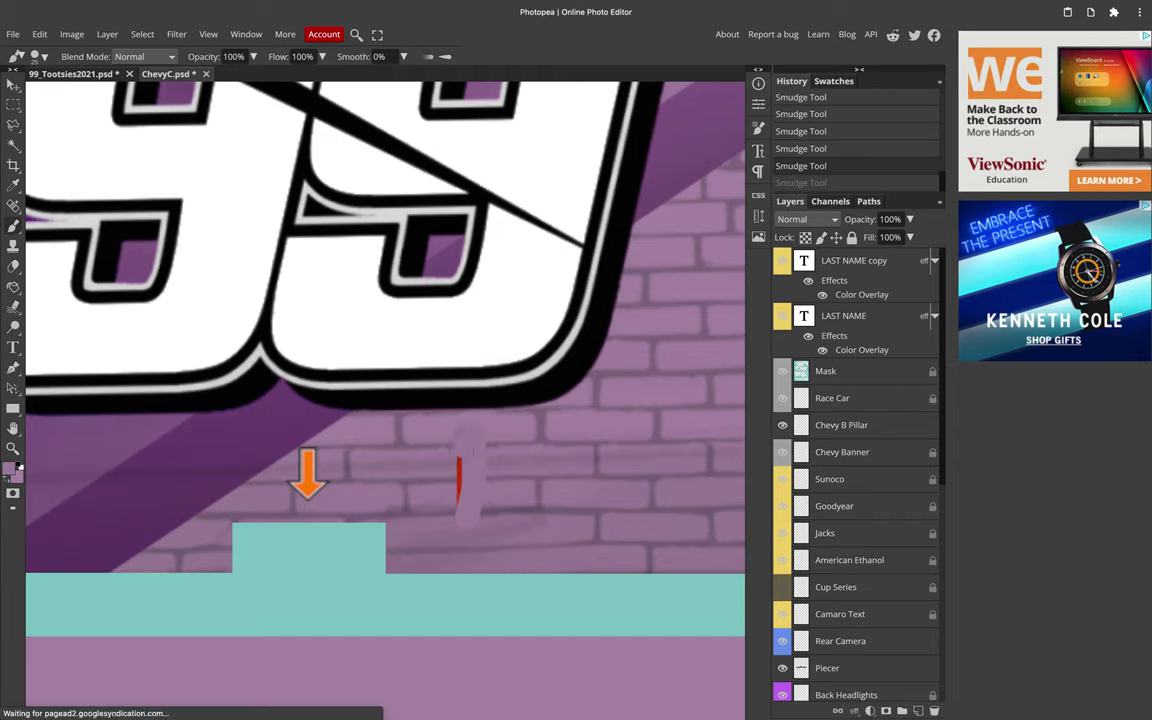
pyautogui.moveTo(457, 497); pyautogui.dragTo(457, 512)
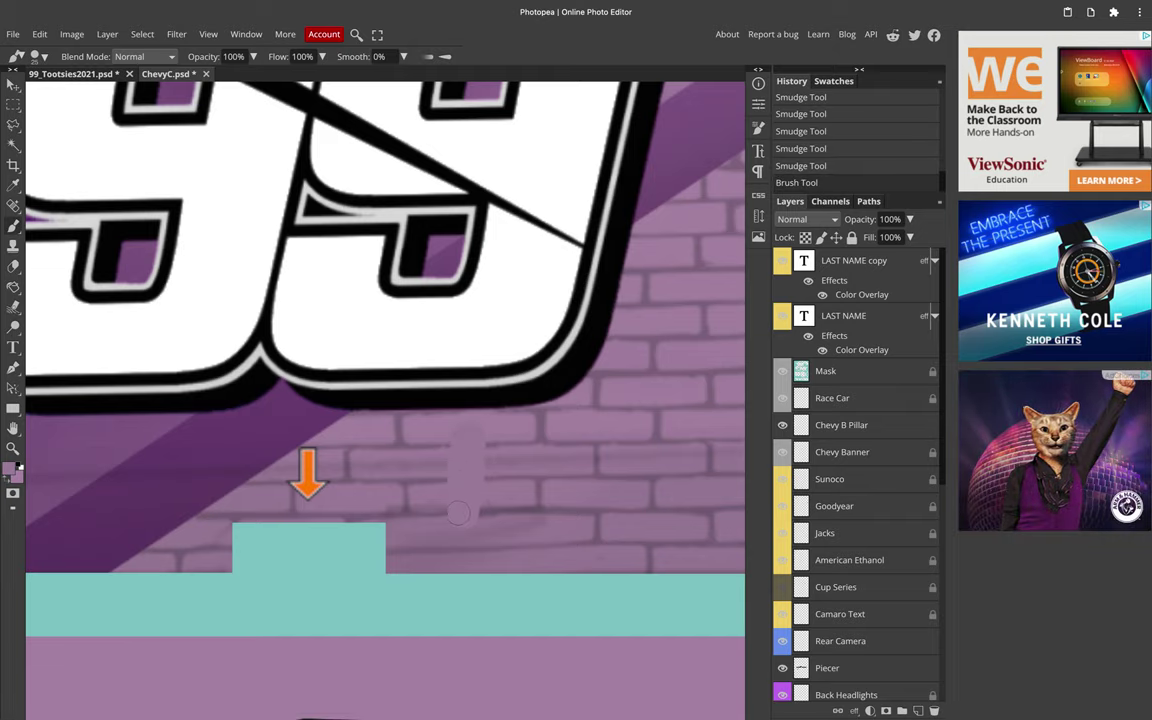
# Step: Try smudging the painted-over bar into the bricks, undo the stroke, and lower the smudge brush's hardness
pyautogui.click(13, 305)
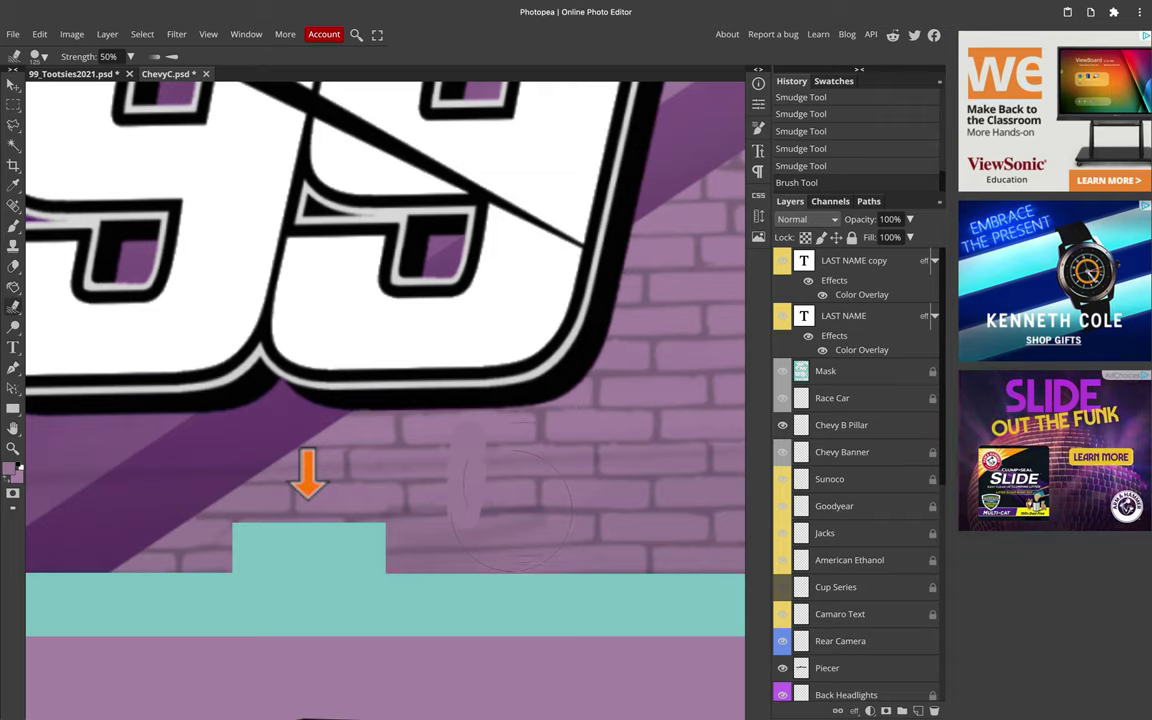
pyautogui.moveTo(503, 510)
pyautogui.mouseDown()
pyautogui.moveTo(402, 438)
pyautogui.moveTo(417, 480)
pyautogui.mouseUp()
pyautogui.hotkey('ctrl', 'z')
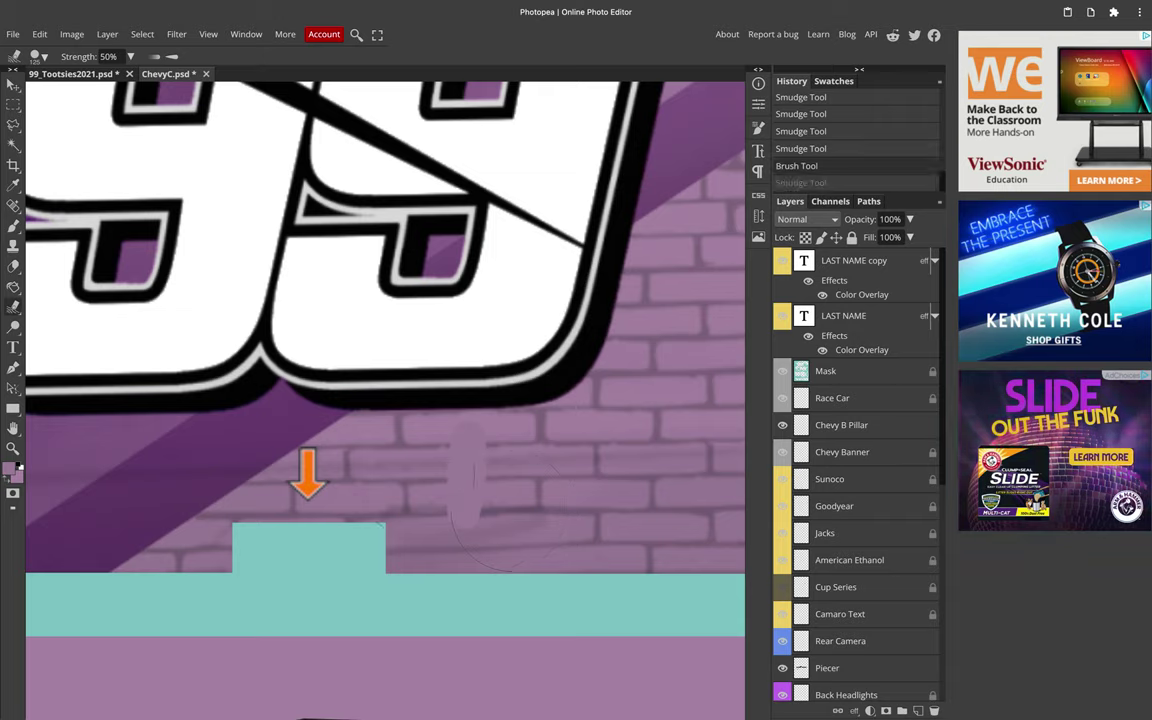
pyautogui.click(38, 57)
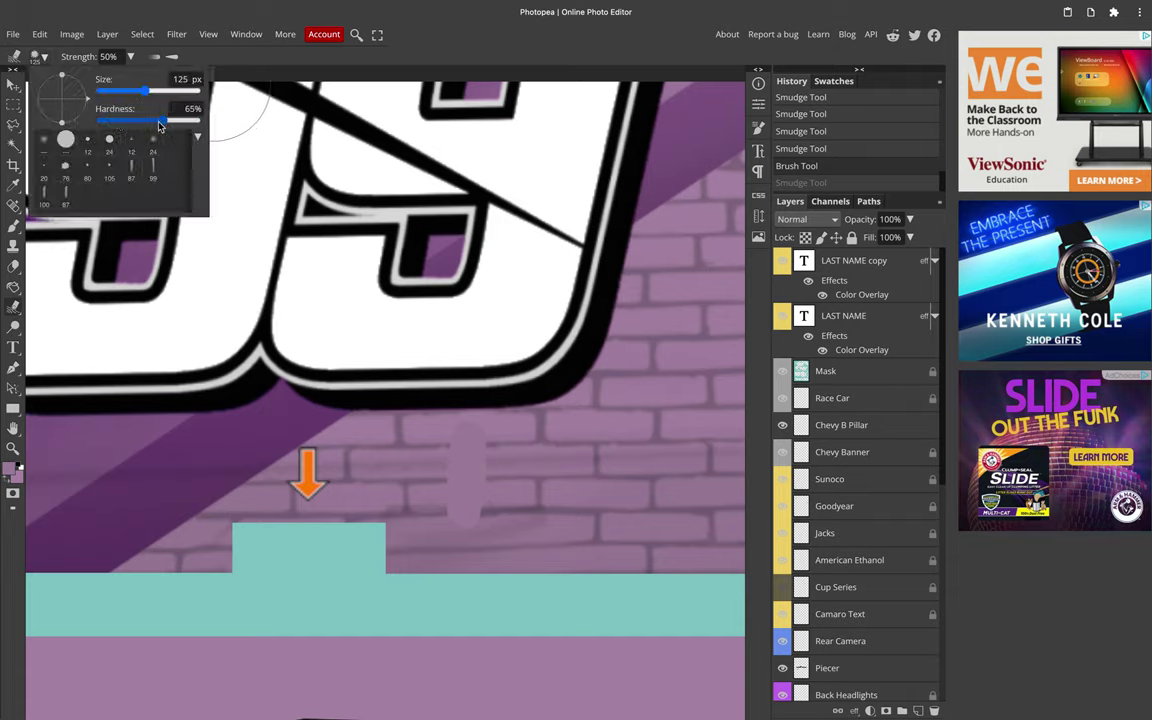
pyautogui.moveTo(158, 126); pyautogui.dragTo(139, 126)
pyautogui.click(390, 427)
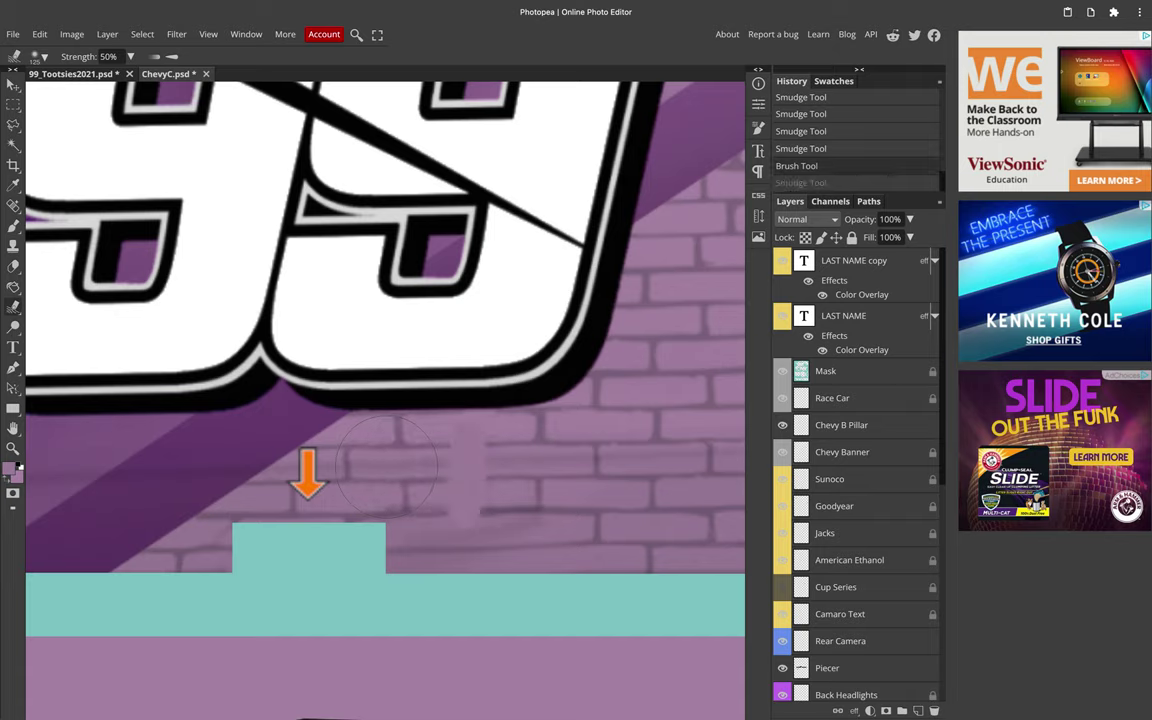
# Step: Blur the edges of the painted-over bar at 50% strength, enlarging the blur brush to 30
pyautogui.rightClick(16, 311)
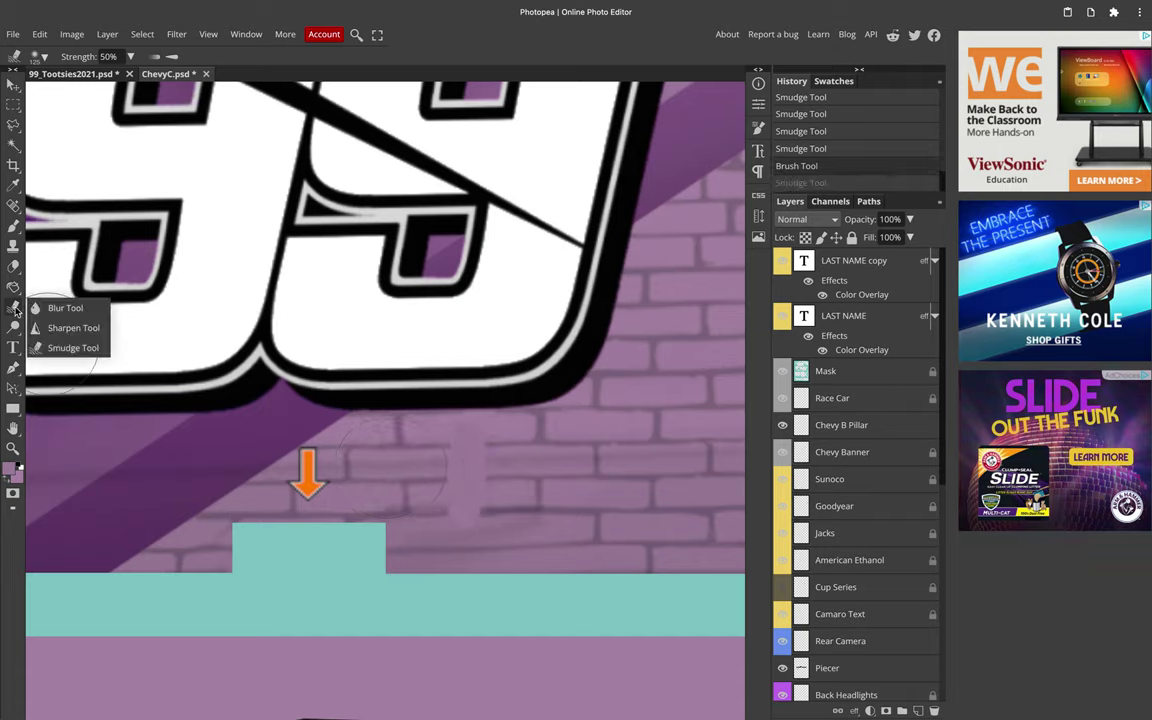
pyautogui.click(40, 303)
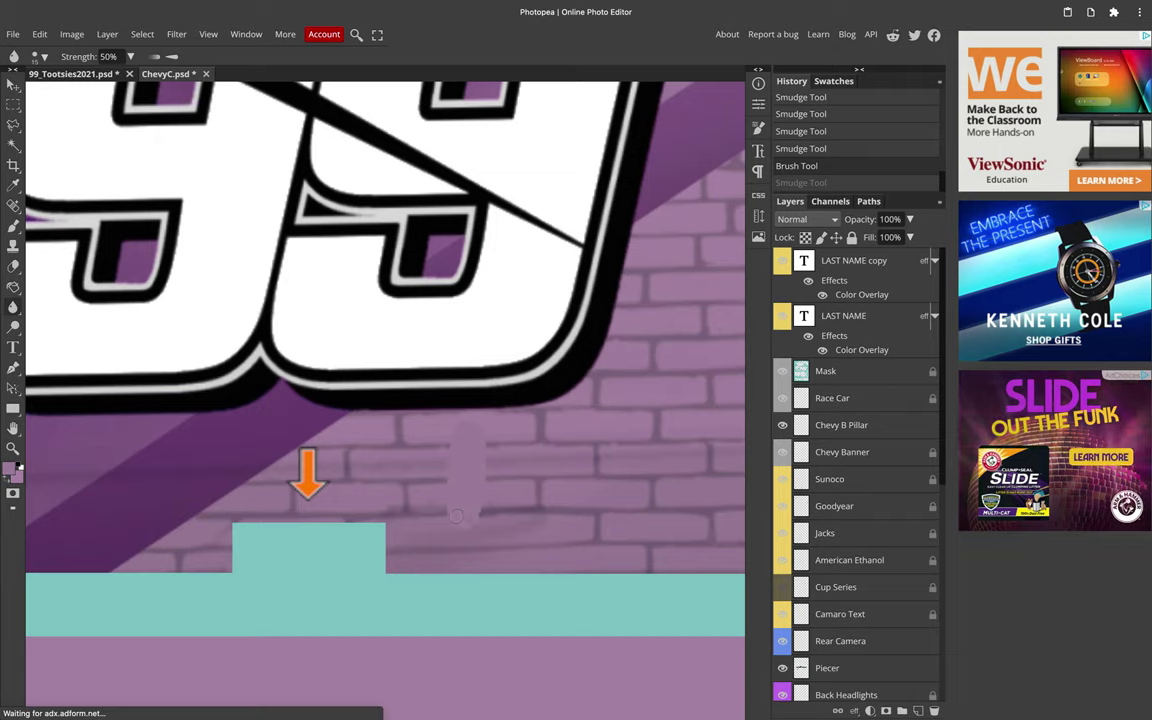
pyautogui.moveTo(456, 516); pyautogui.dragTo(470, 519)
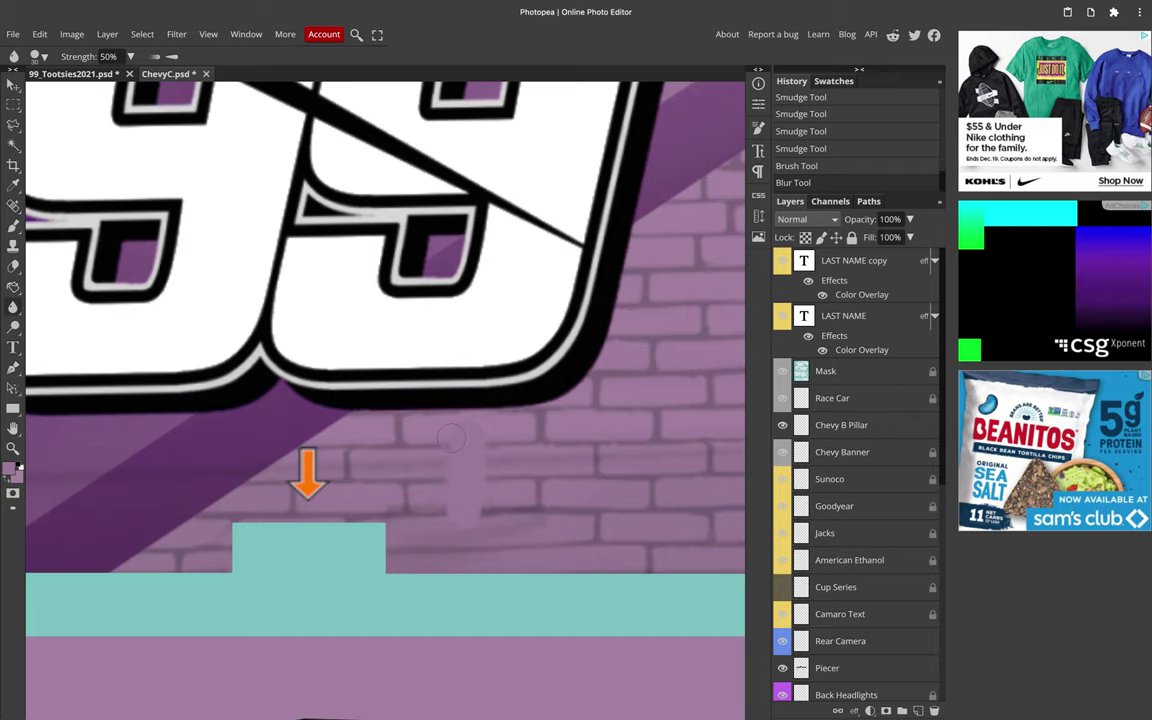
# Step: Set the Smudge tool to 10% strength with a size 40 brush and blend the painted-over bar into the surrounding bricks
pyautogui.rightClick(14, 326)
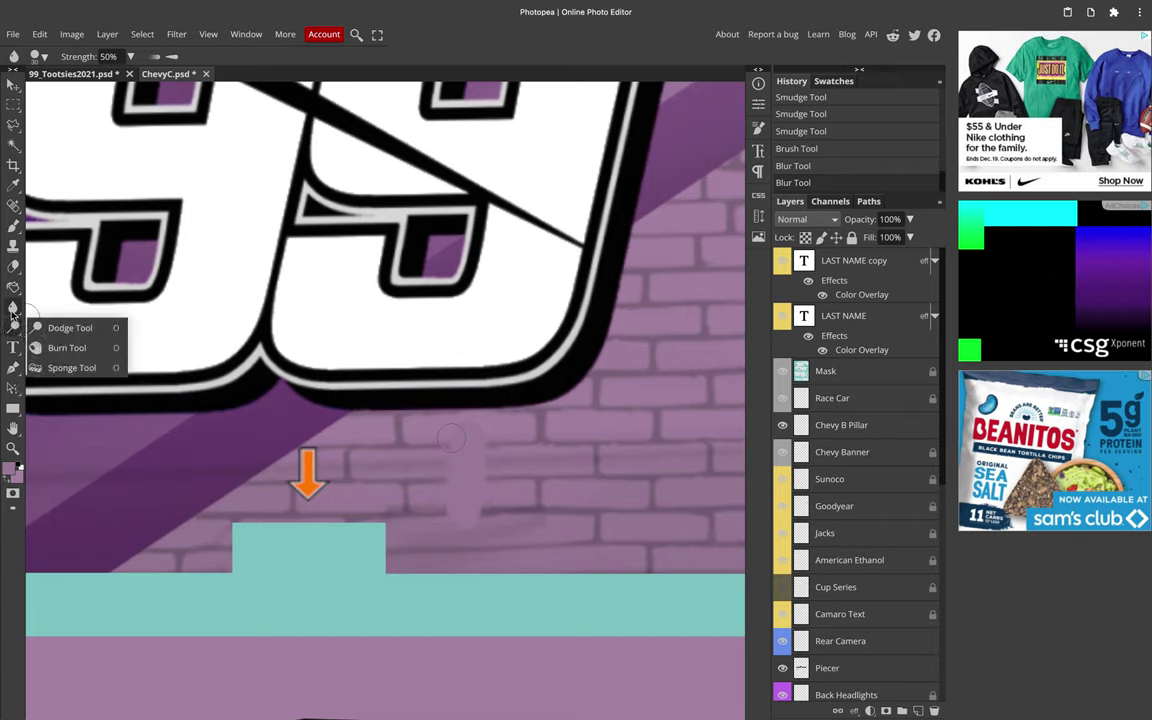
pyautogui.click(18, 326)
pyautogui.click(15, 290)
pyautogui.click(16, 313)
pyautogui.click(73, 347)
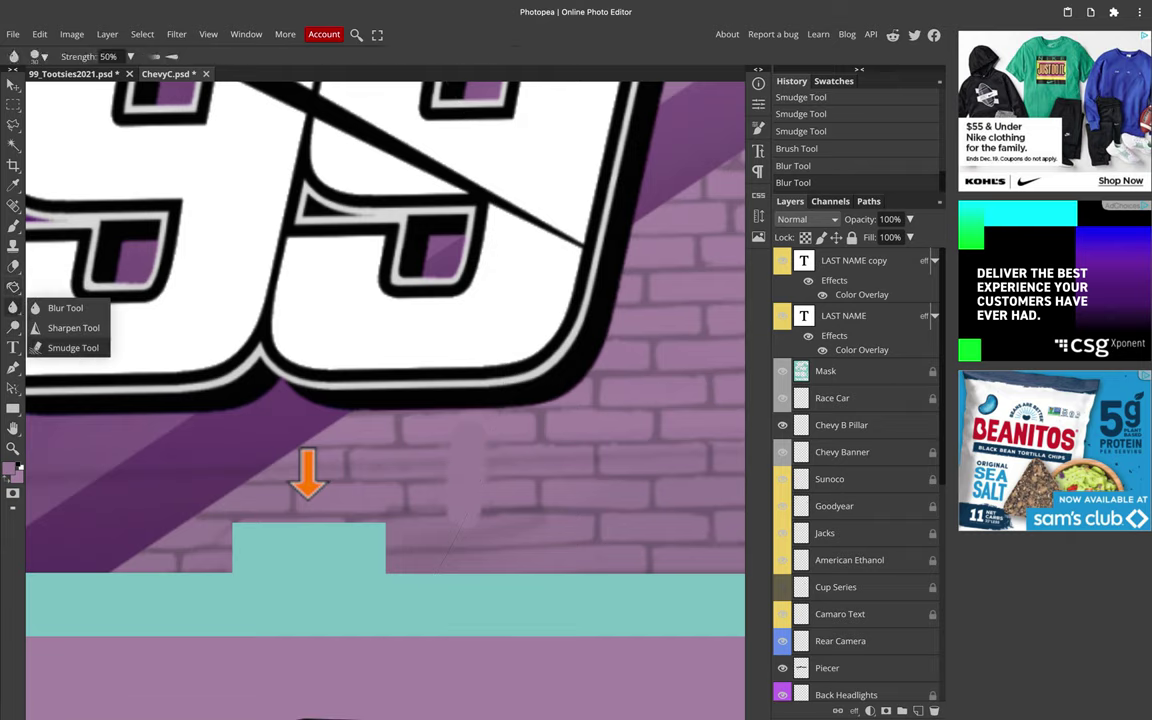
pyautogui.click(105, 57)
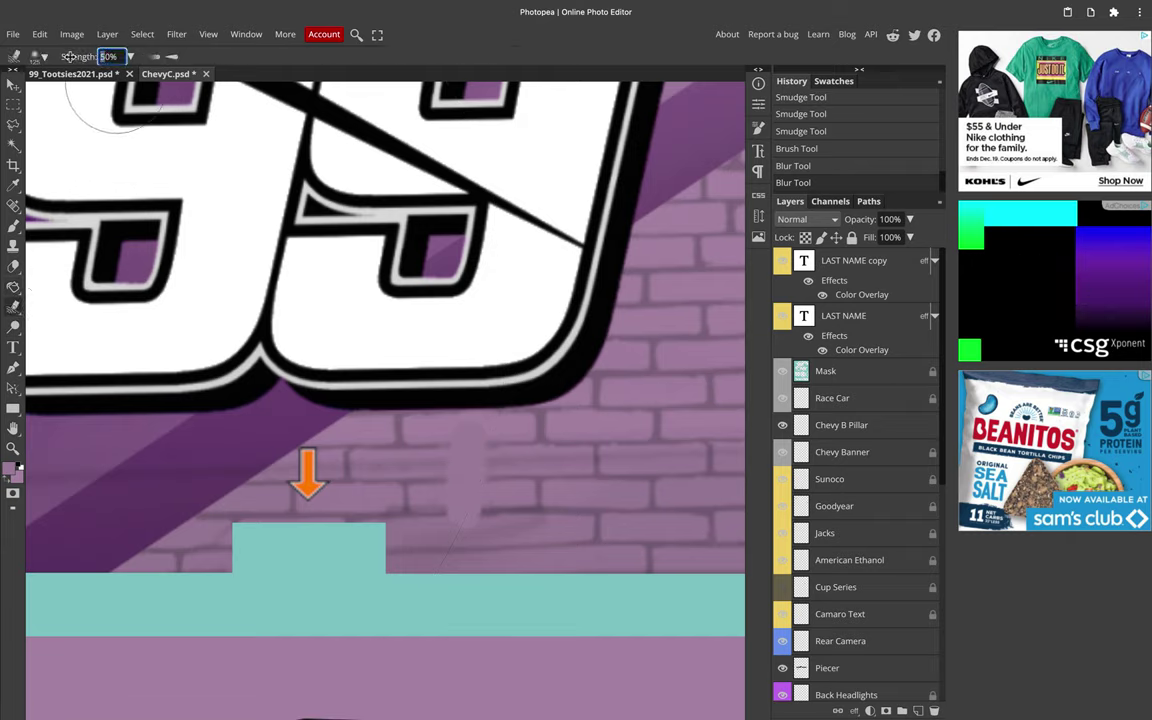
pyautogui.write('10')
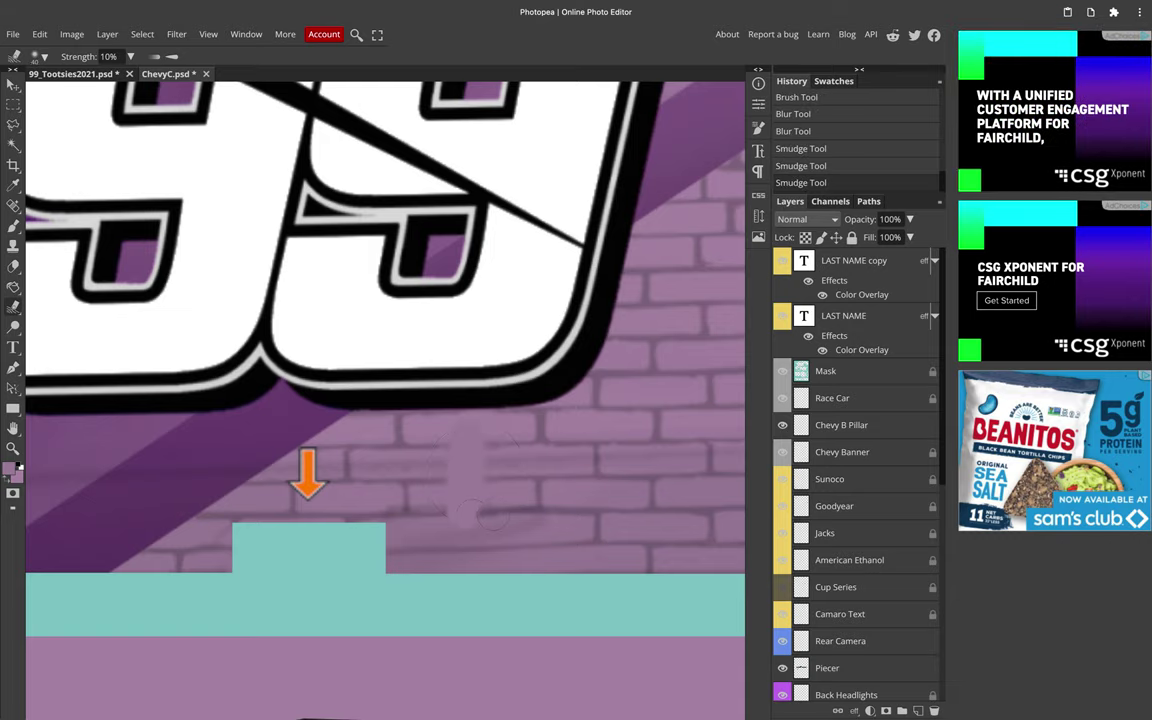
pyautogui.moveTo(471, 513); pyautogui.dragTo(457, 509)
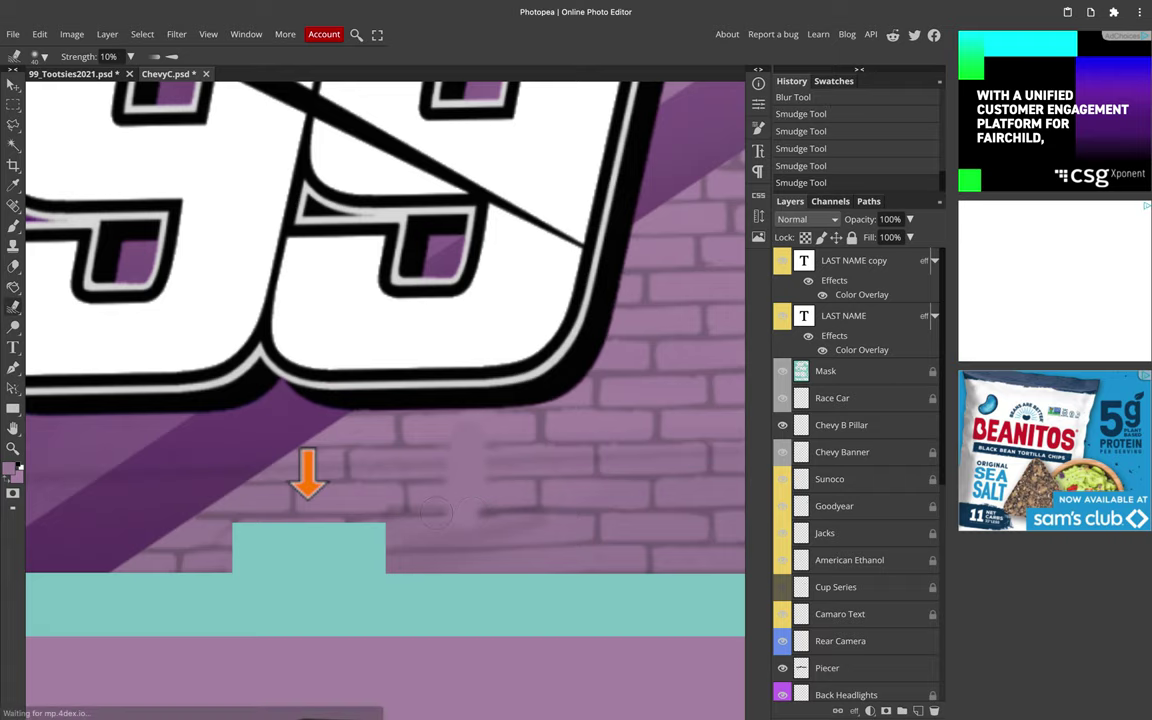
pyautogui.click(457, 509)
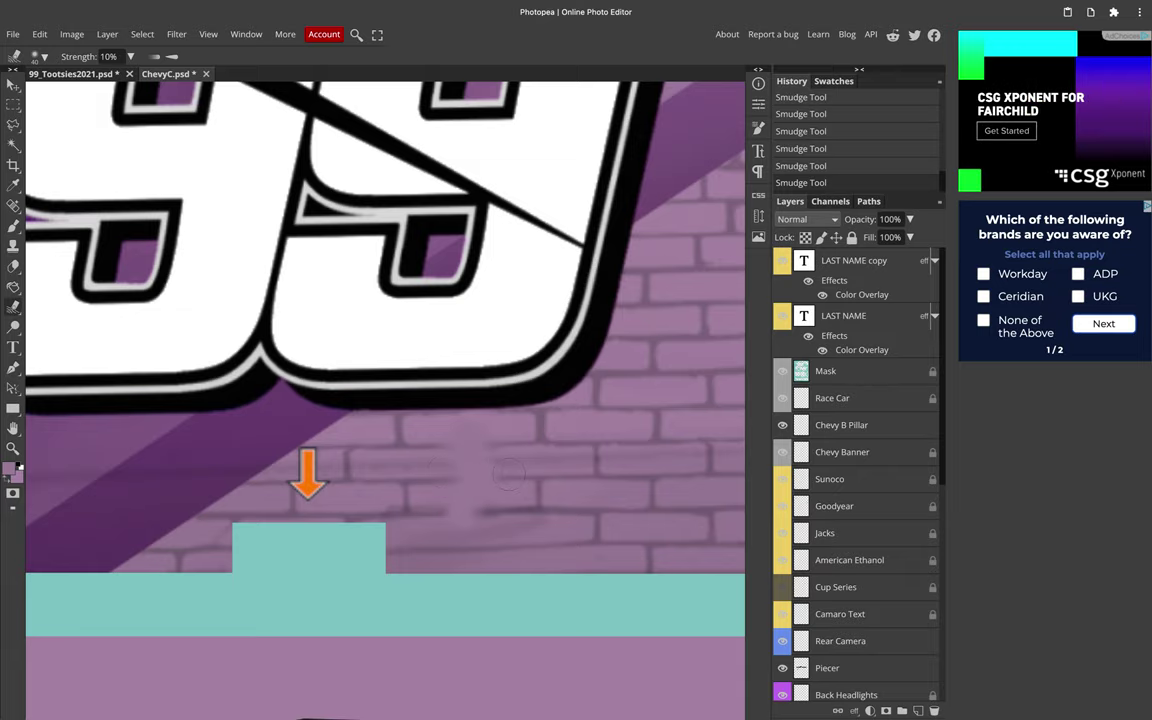
# Step: Select a rectangular piece of the brick pattern beside the orange arrow and copy it onto a new layer
pyautogui.scroll(-5, 512, 470)
pyautogui.scroll(6, 508, 479)
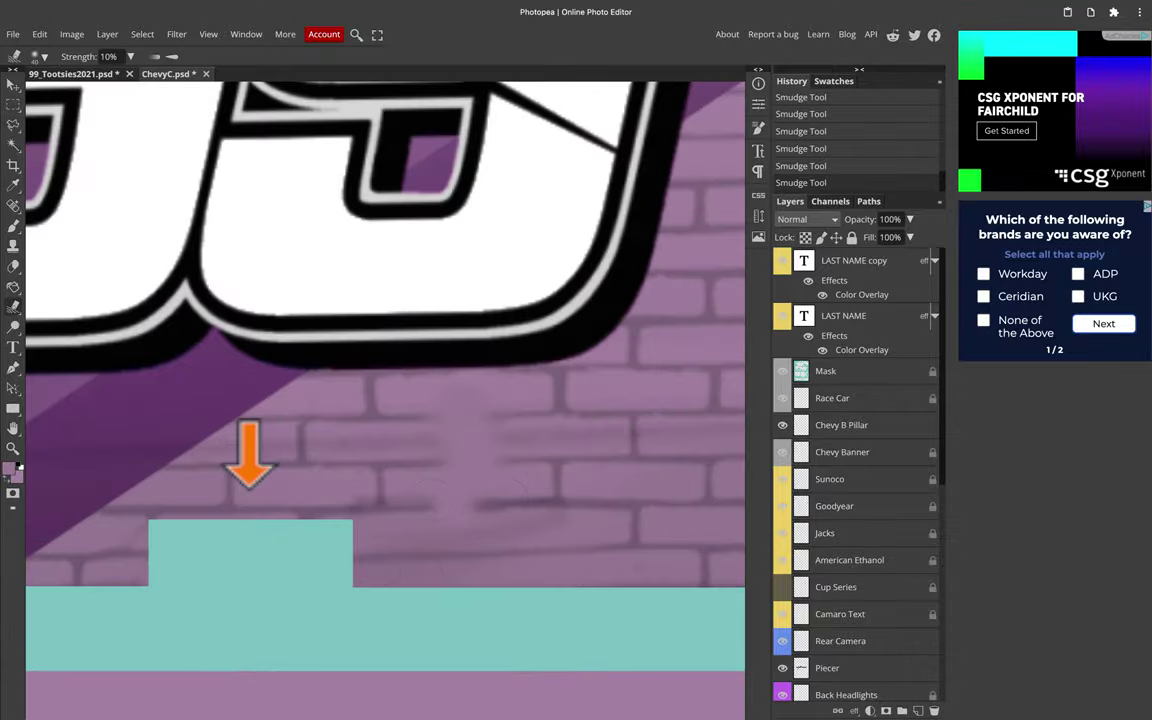
pyautogui.press('m')
pyautogui.moveTo(297, 560)
pyautogui.mouseDown()
pyautogui.moveTo(470, 440)
pyautogui.moveTo(468, 450)
pyautogui.mouseUp()
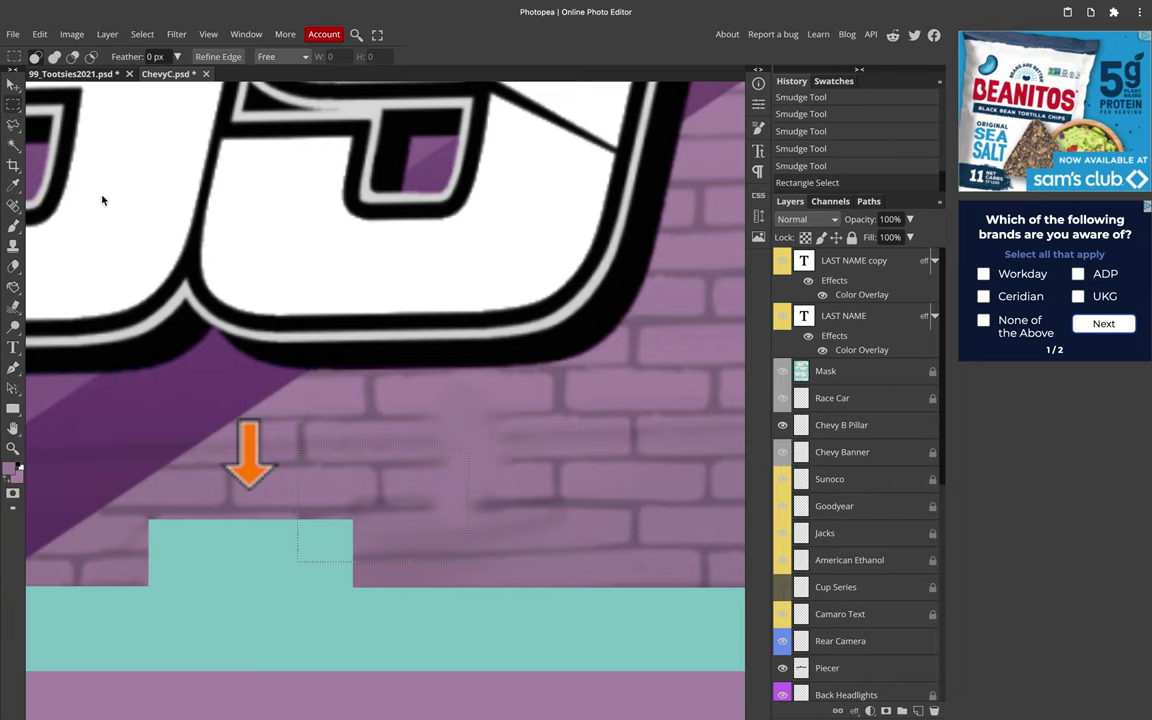
# Step: Move the copied brick piece down beside the lower-edge notch, widen it, and deselect
pyautogui.press('v')
pyautogui.moveTo(406, 492); pyautogui.dragTo(458, 556)
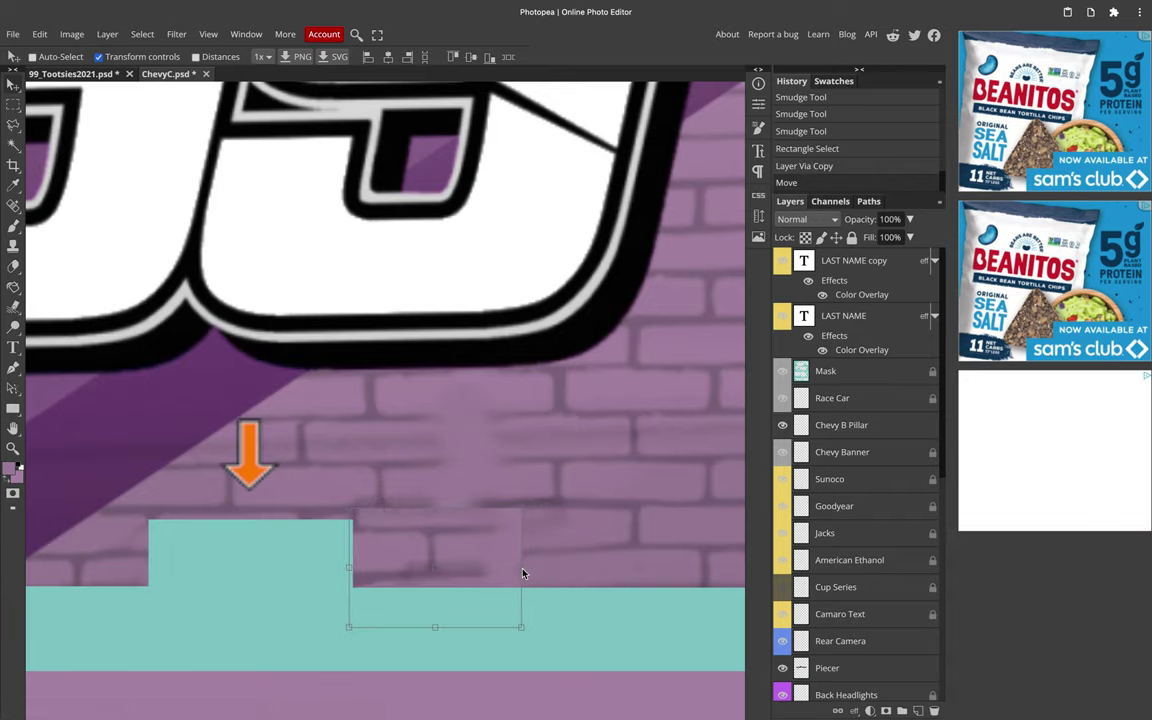
pyautogui.moveTo(577, 577); pyautogui.dragTo(608, 572)
pyautogui.press('Return')
pyautogui.hotkey('ctrl', 'd')
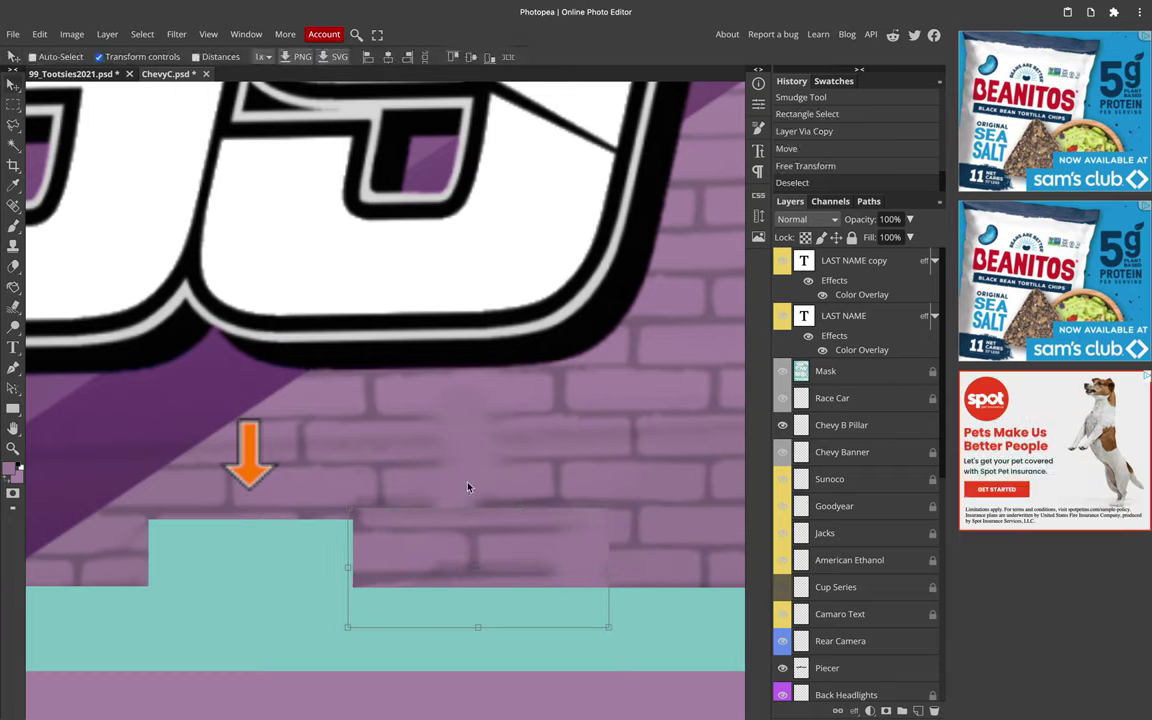
# Step: Smudge the copied brick piece's edges, then undo the smudging, the widening and the move
pyautogui.click(14, 306)
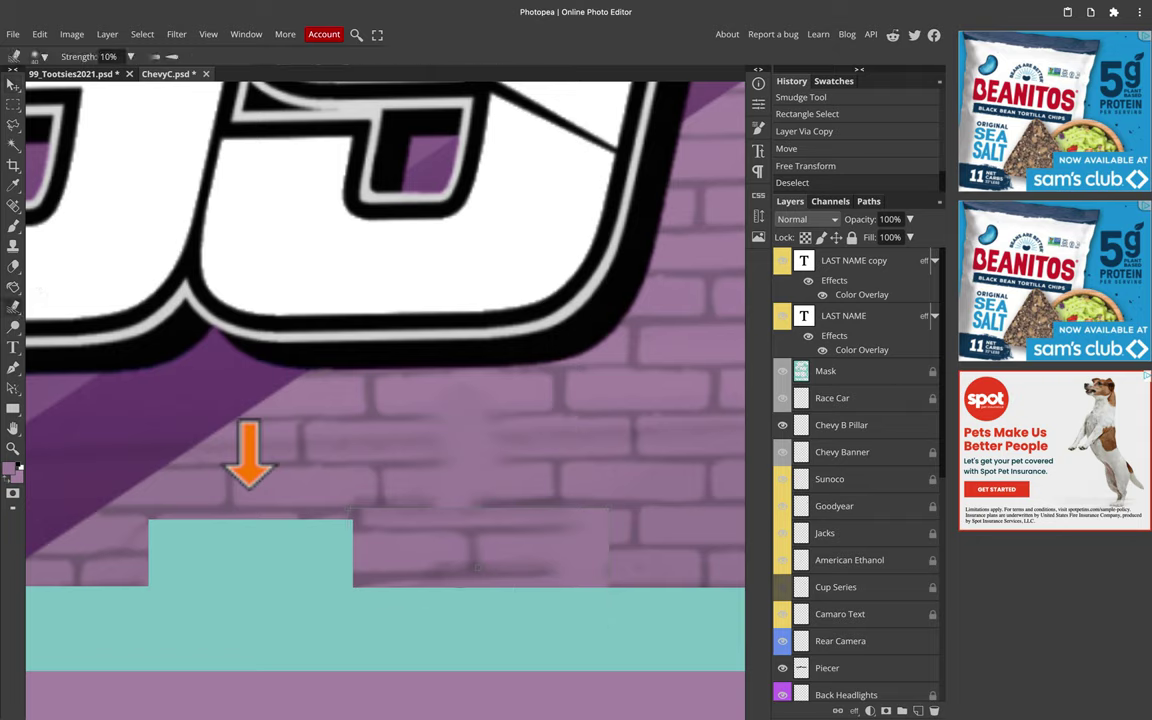
pyautogui.moveTo(336, 538); pyautogui.dragTo(334, 560)
pyautogui.hotkey('ctrl', 'z')
pyautogui.hotkey('ctrl', 'z')
pyautogui.hotkey('ctrl', 'z')
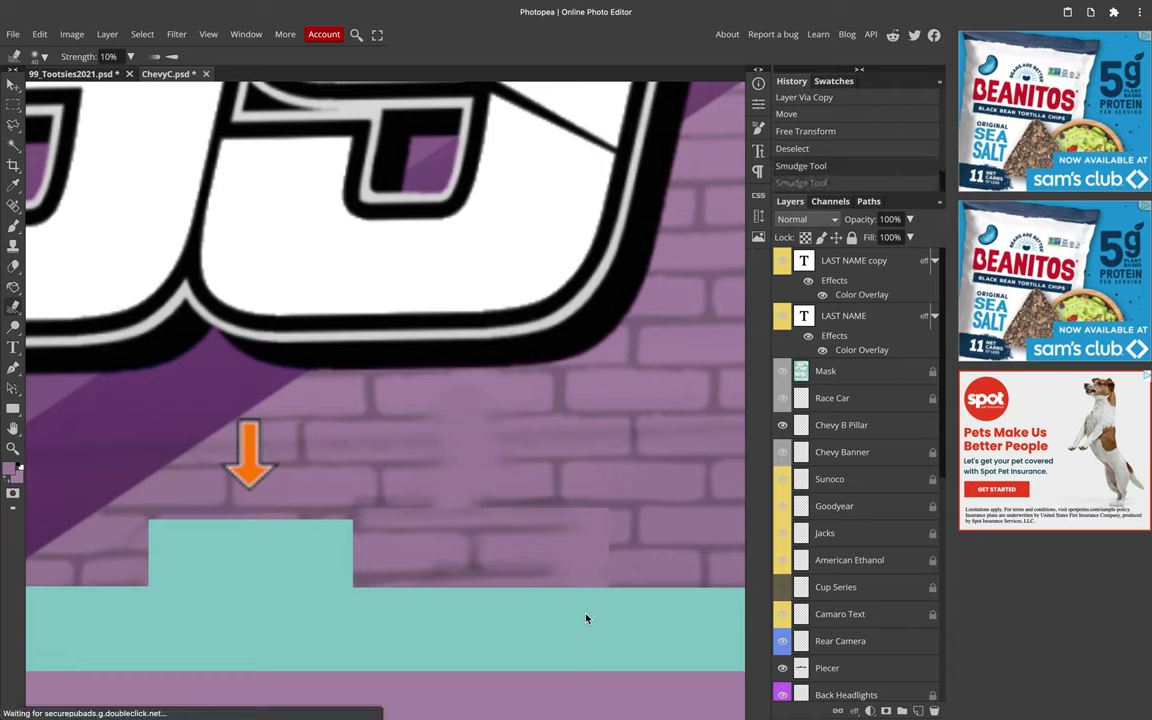
pyautogui.hotkey('ctrl', 'z')
pyautogui.hotkey('ctrl', 'z')
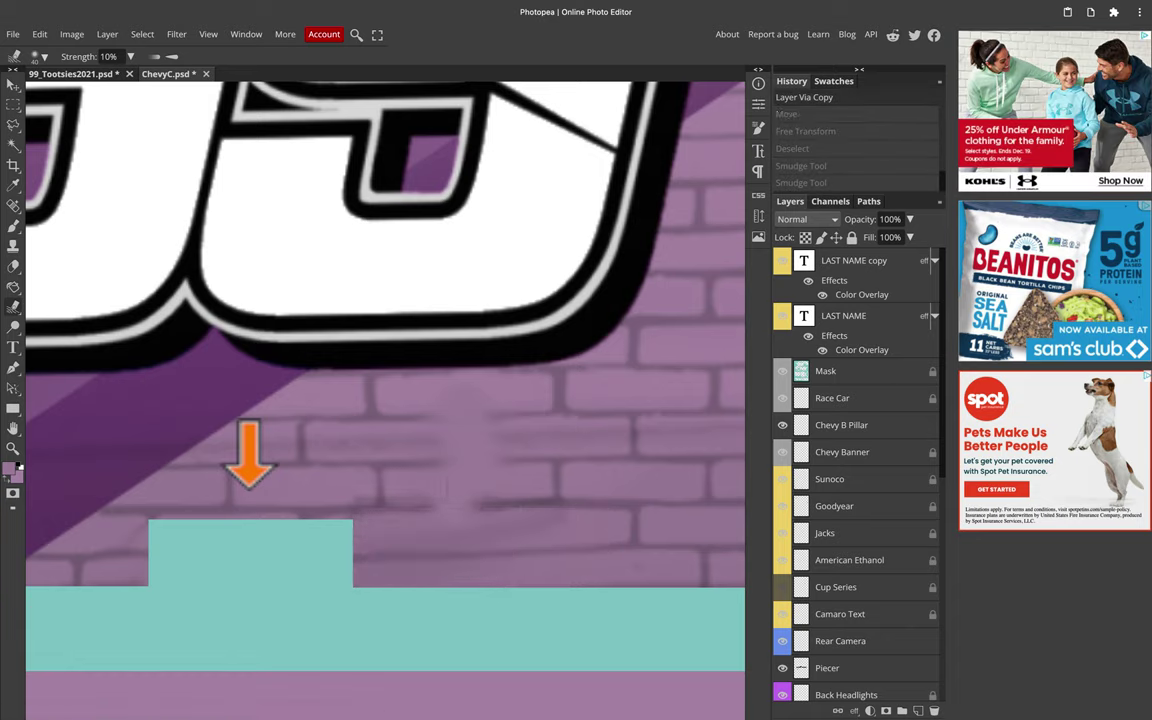
# Step: Smudge the mortar lines at 10% strength across the blurry spot where the red bar was
pyautogui.click(418, 508)
pyautogui.click(418, 508)
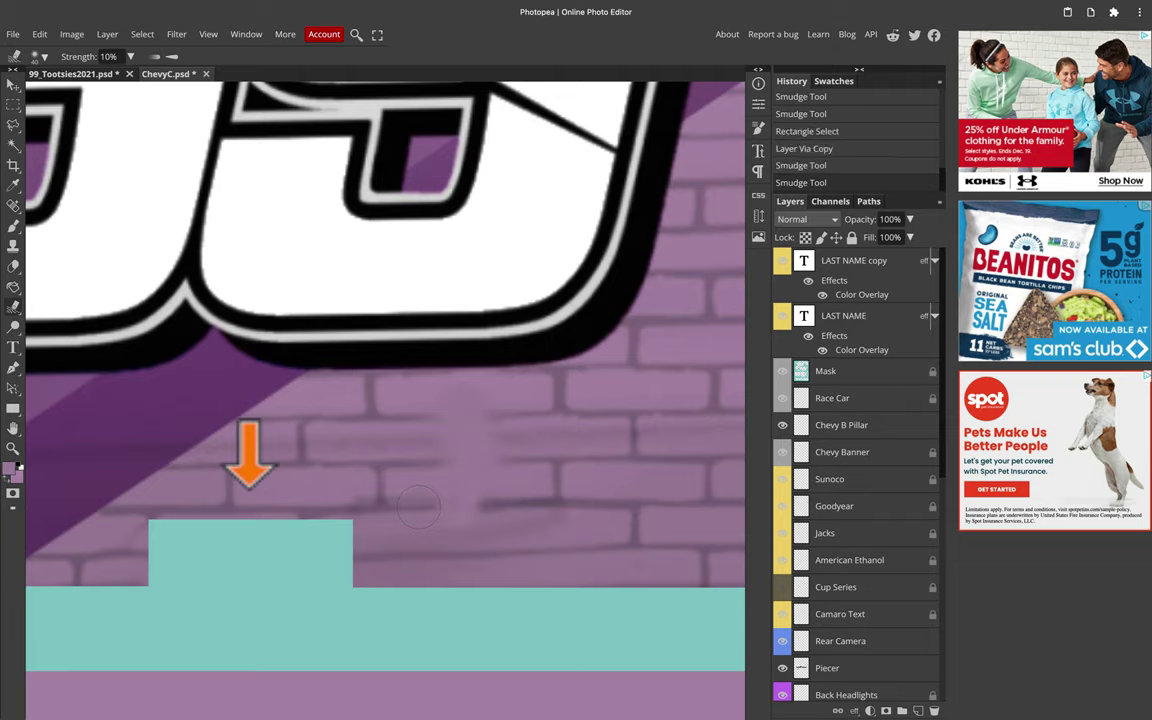
pyautogui.click(418, 508)
pyautogui.click(418, 508)
pyautogui.click(418, 508)
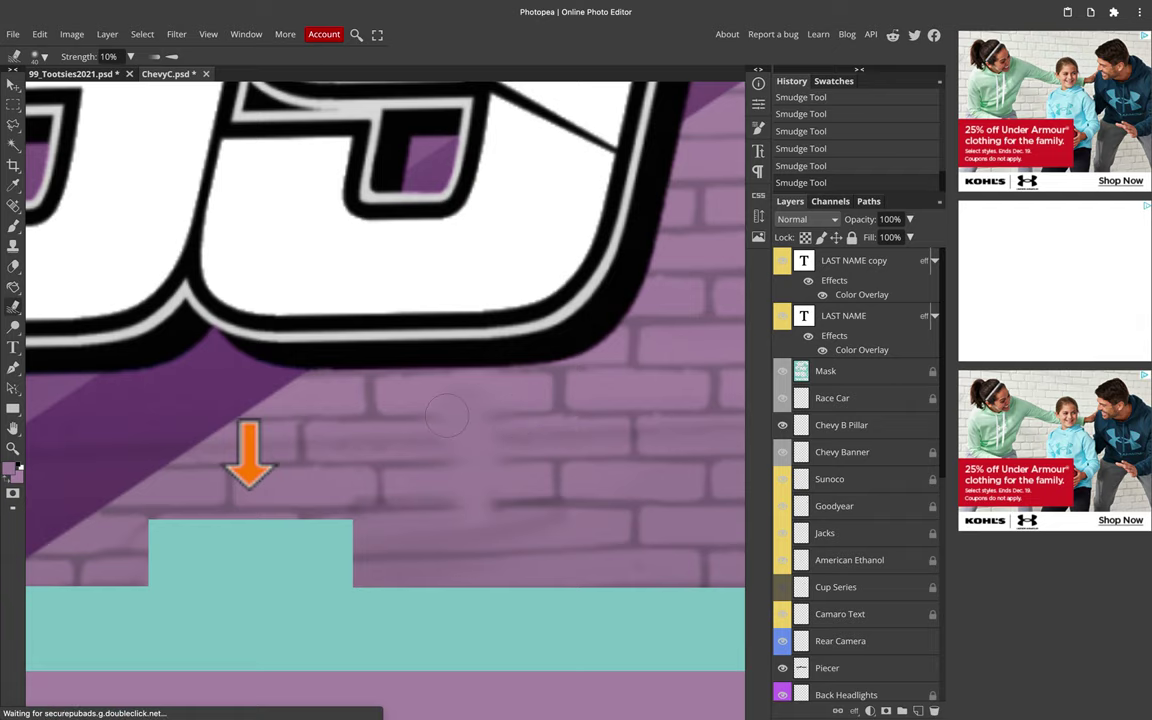
# Step: Sample the dark mortar colour beside the notch and set up a soft brush with 0% hardness and 50% opacity
pyautogui.scroll(-5, 447, 418)
pyautogui.scroll(4, 407, 403)
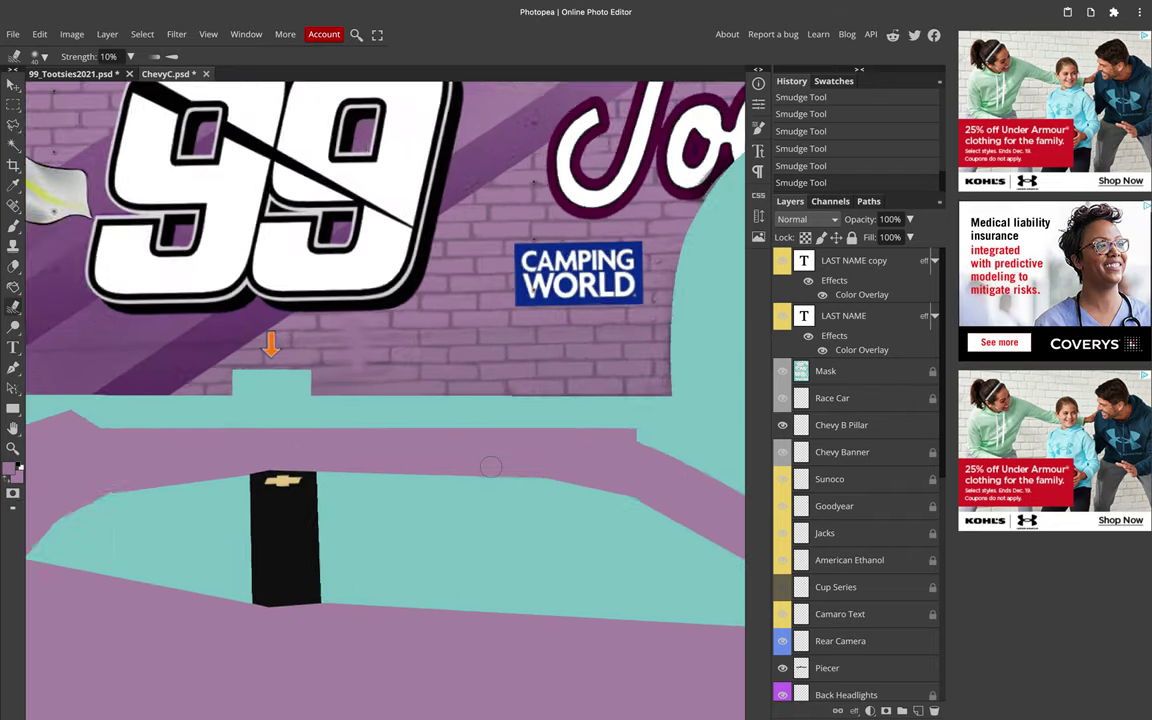
pyautogui.scroll(5, 407, 403)
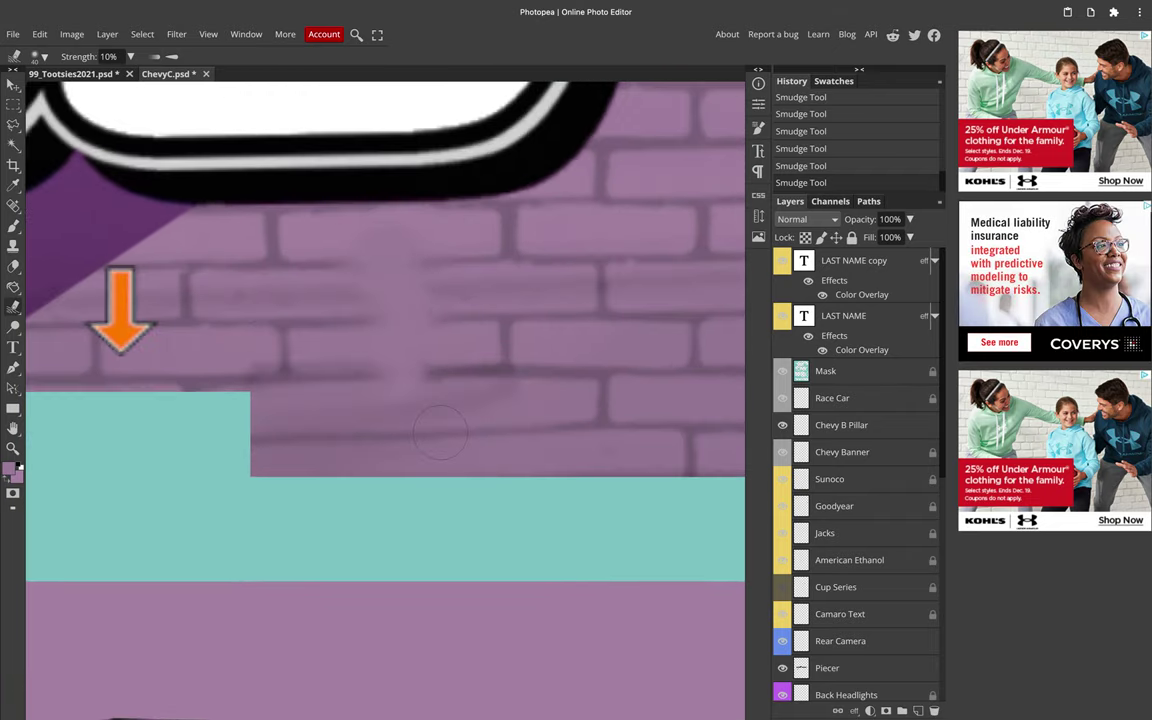
pyautogui.press('i')
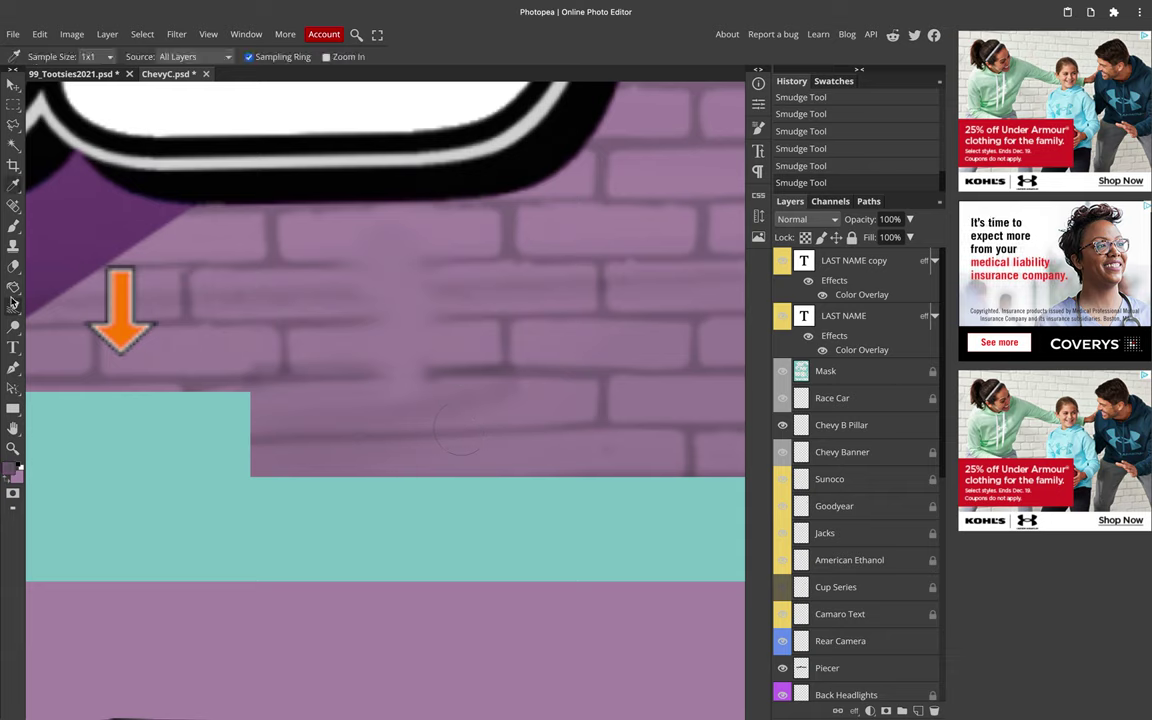
pyautogui.click(14, 228)
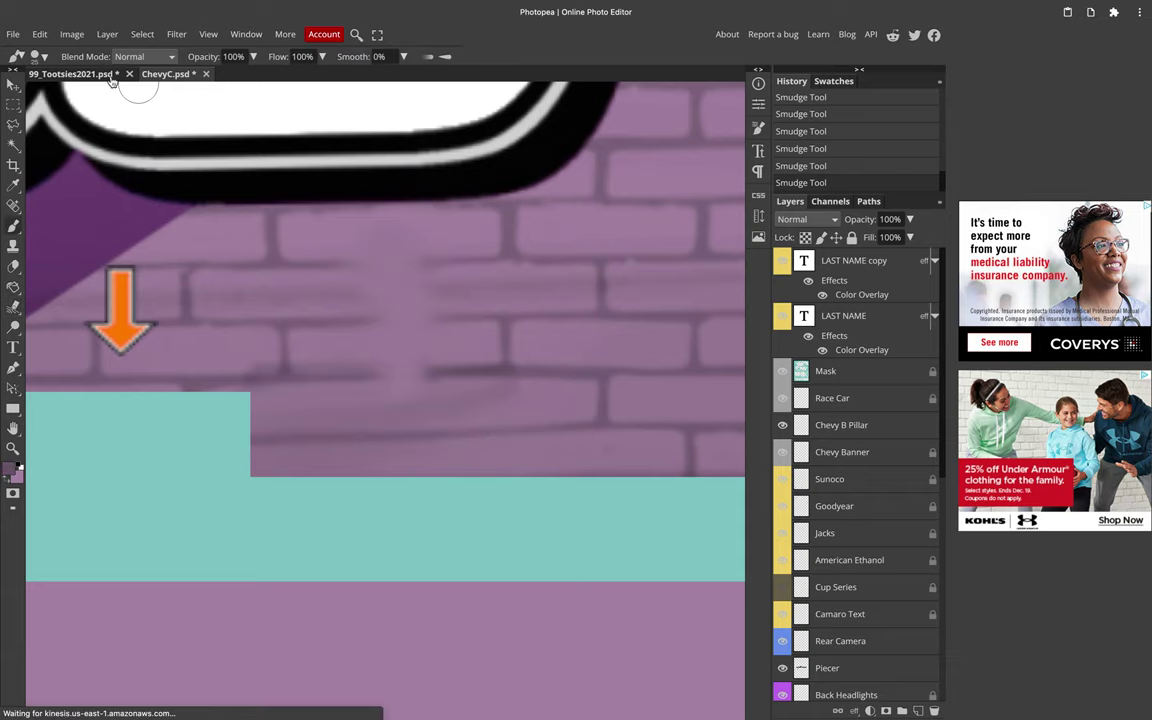
pyautogui.click(40, 56)
pyautogui.click(110, 122)
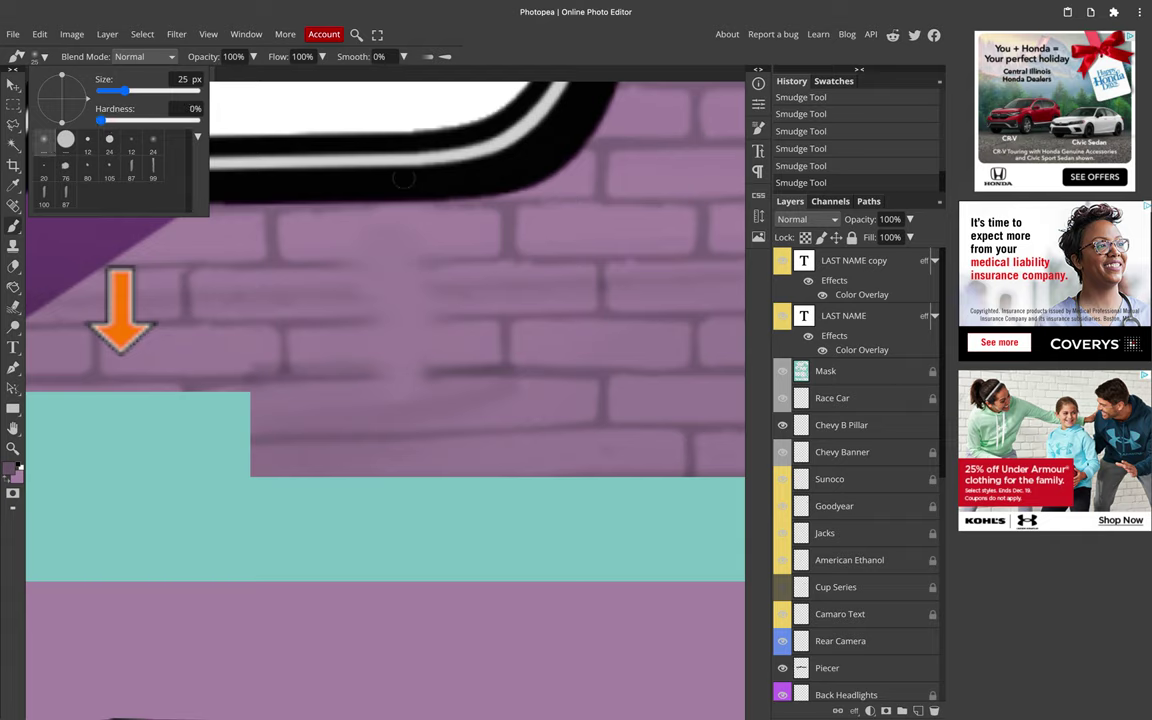
pyautogui.click(229, 57)
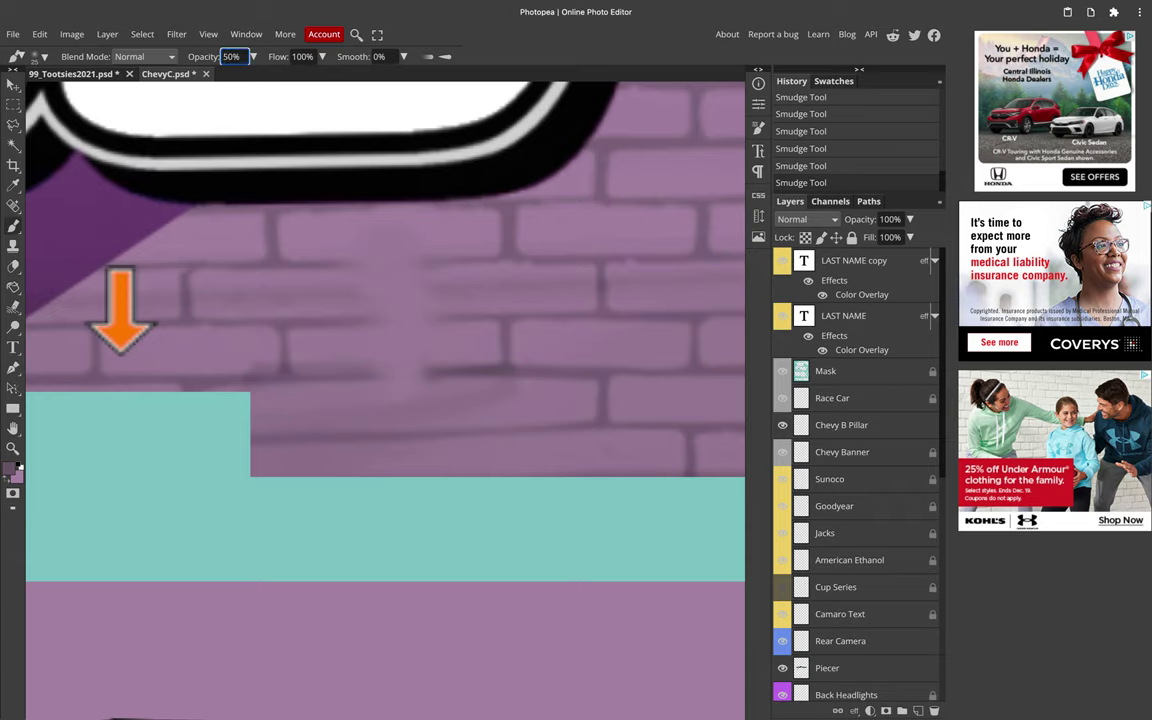
# Step: Paint the missing mortar lines with a small brush across the blurry spot beside the notch, comparing strokes by undoing and redoing them
pyautogui.moveTo(432, 378); pyautogui.dragTo(441, 379)
pyautogui.hotkey('ctrl', 'z')
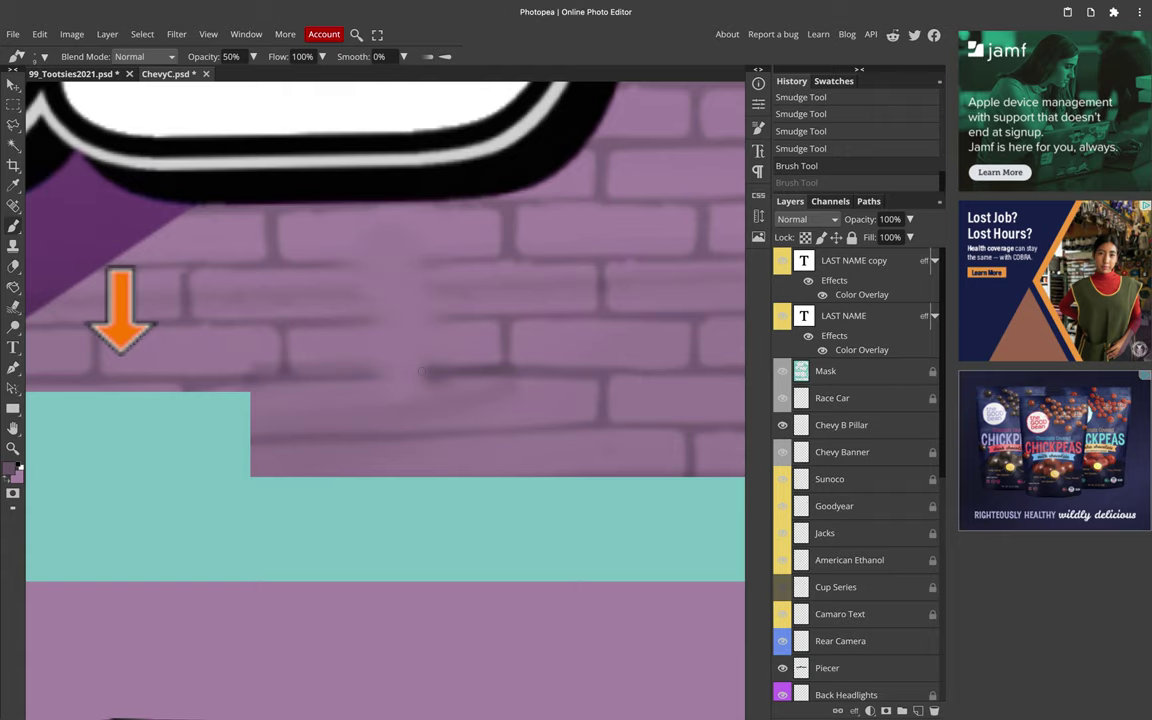
pyautogui.hotkey('ctrl', 'shift', 'z')
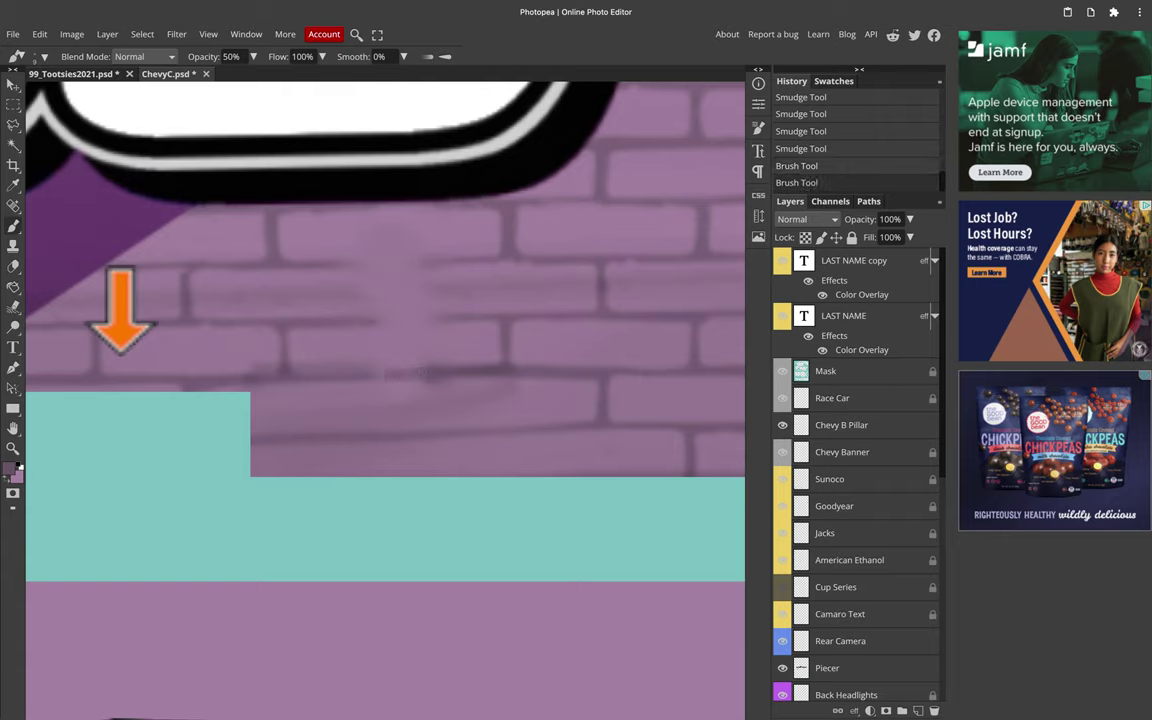
pyautogui.hotkey('ctrl', 'z')
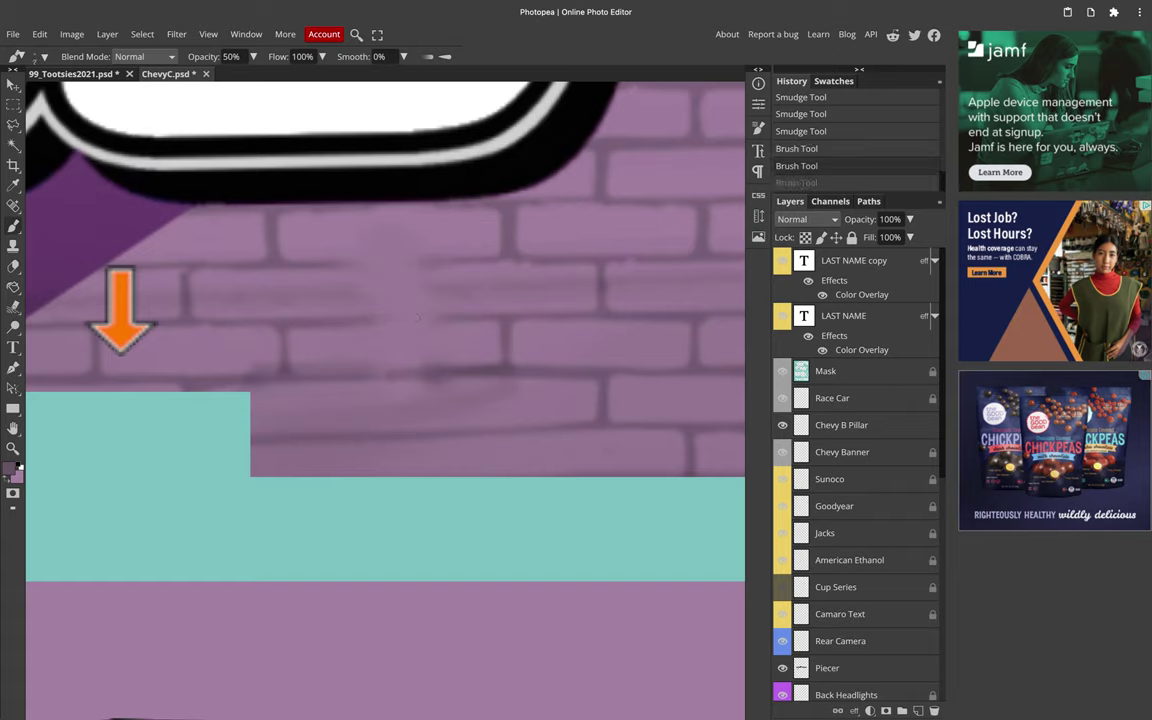
pyautogui.hotkey('ctrl', 'shift', 'z')
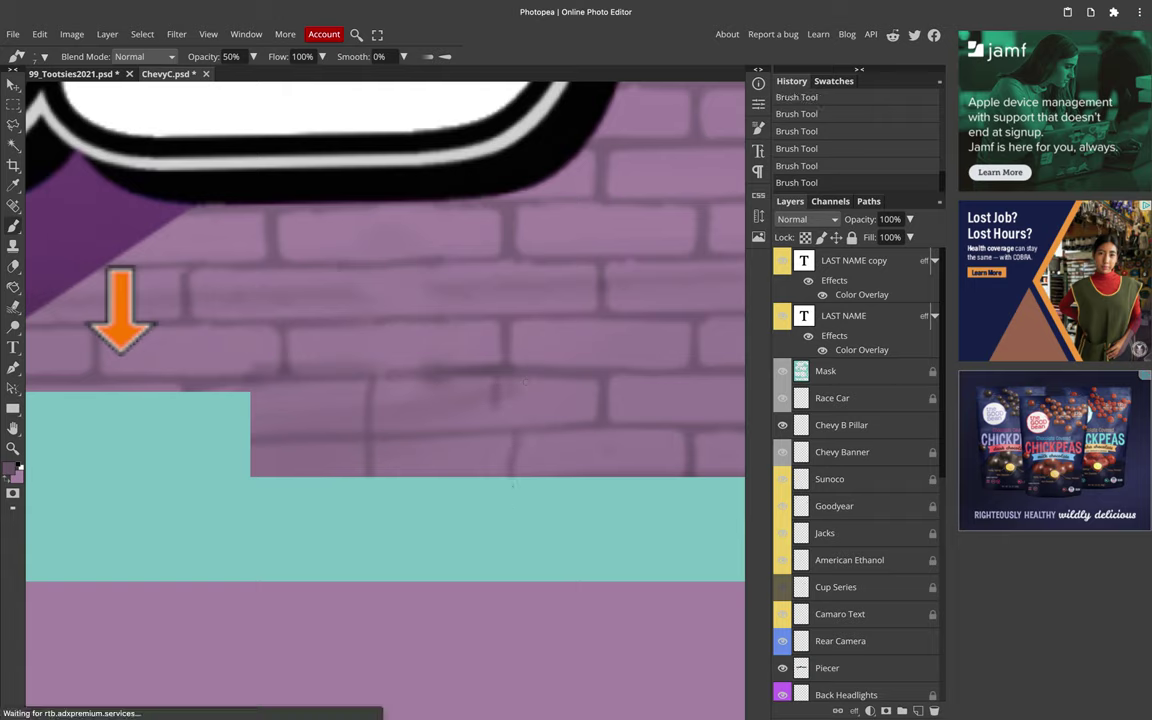
# Step: Undo the last three brush strokes and repaint the vertical mortar joints in the brick rows beside the notch
pyautogui.hotkey('ctrl', 'z')
pyautogui.hotkey('ctrl', 'z')
pyautogui.hotkey('ctrl', 'z')
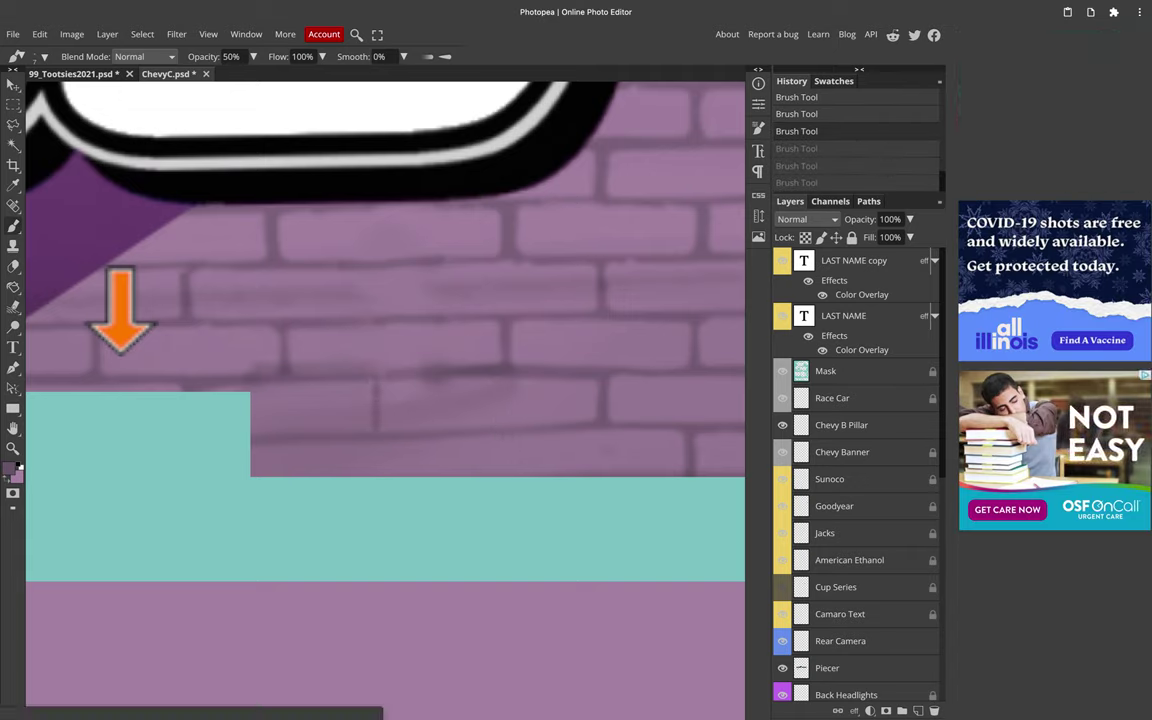
pyautogui.moveTo(376, 381); pyautogui.dragTo(376, 431)
pyautogui.moveTo(501, 436); pyautogui.dragTo(495, 478)
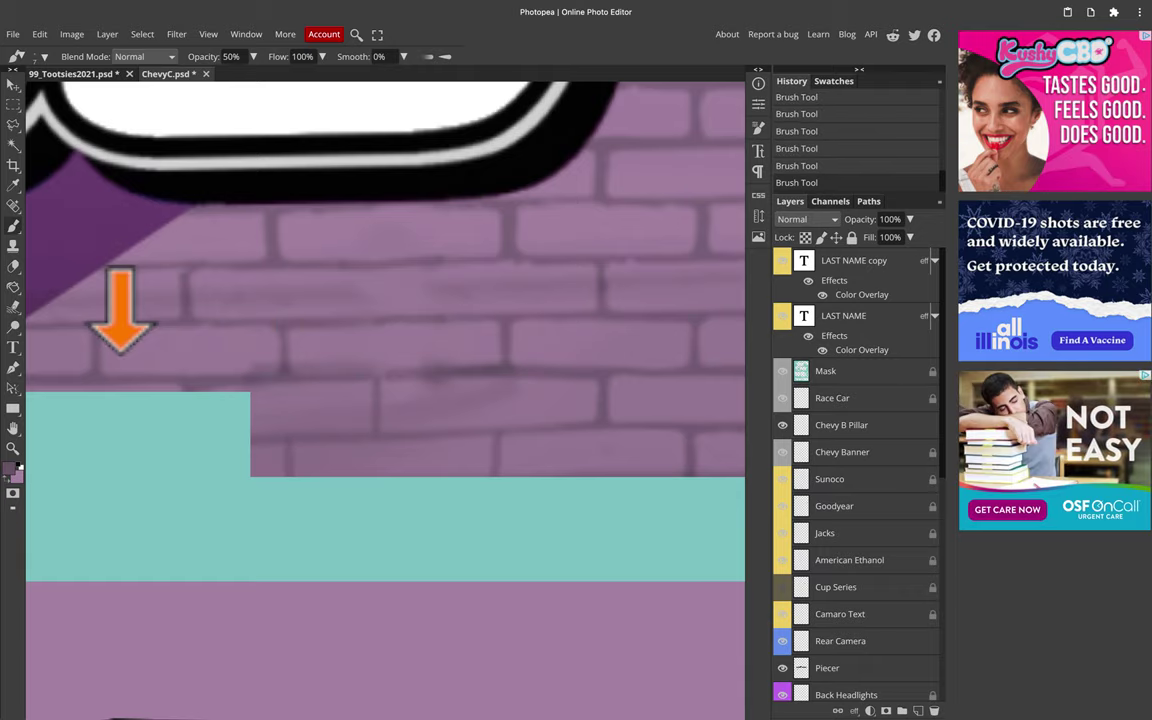
pyautogui.scroll(-2, 394, 286)
pyautogui.scroll(-1, 394, 286)
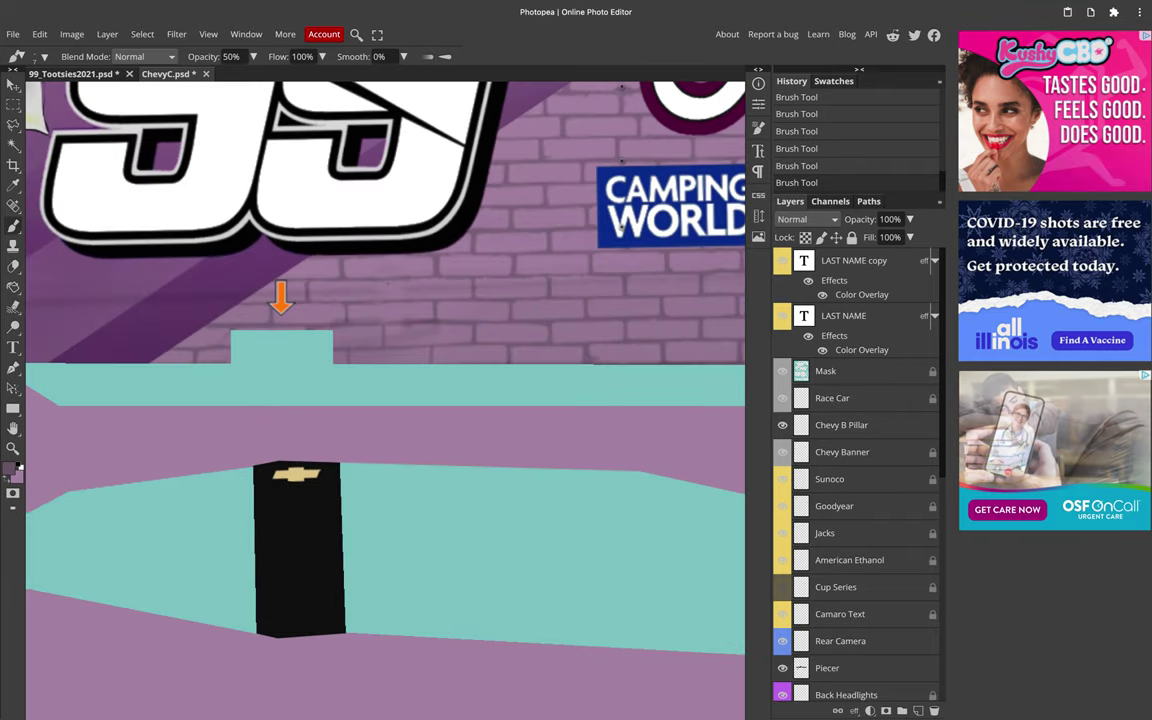
pyautogui.scroll(2, 394, 286)
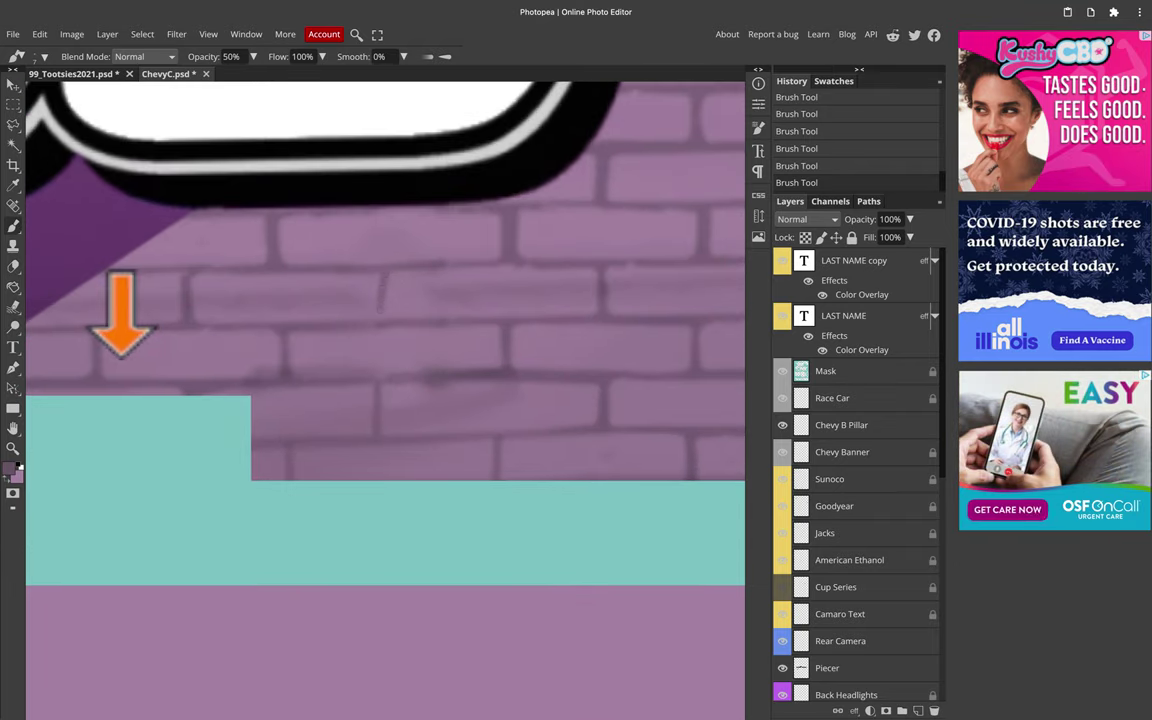
# Step: Paint a short vertical mortar joint between the Camping World logo and the rear wheel arch
pyautogui.scroll(-3, 380, 312)
pyautogui.moveTo(715, 218); pyautogui.dragTo(275, 247)
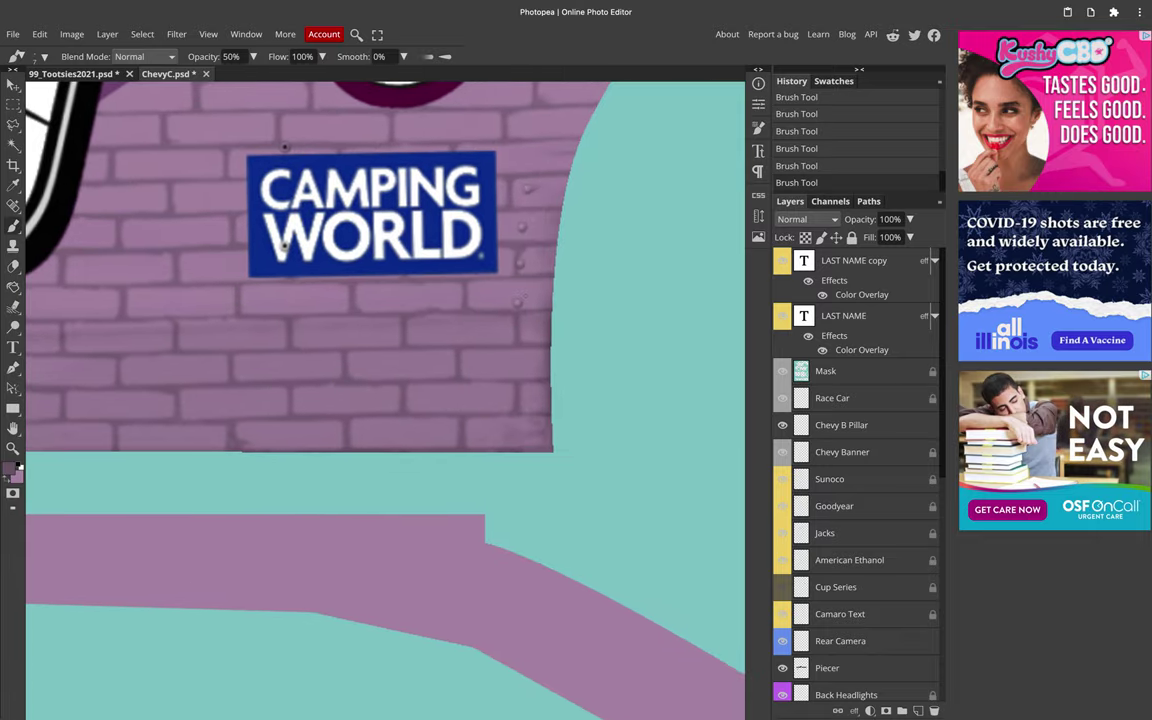
pyautogui.scroll(-1, 500, 280)
pyautogui.scroll(3, 480, 231)
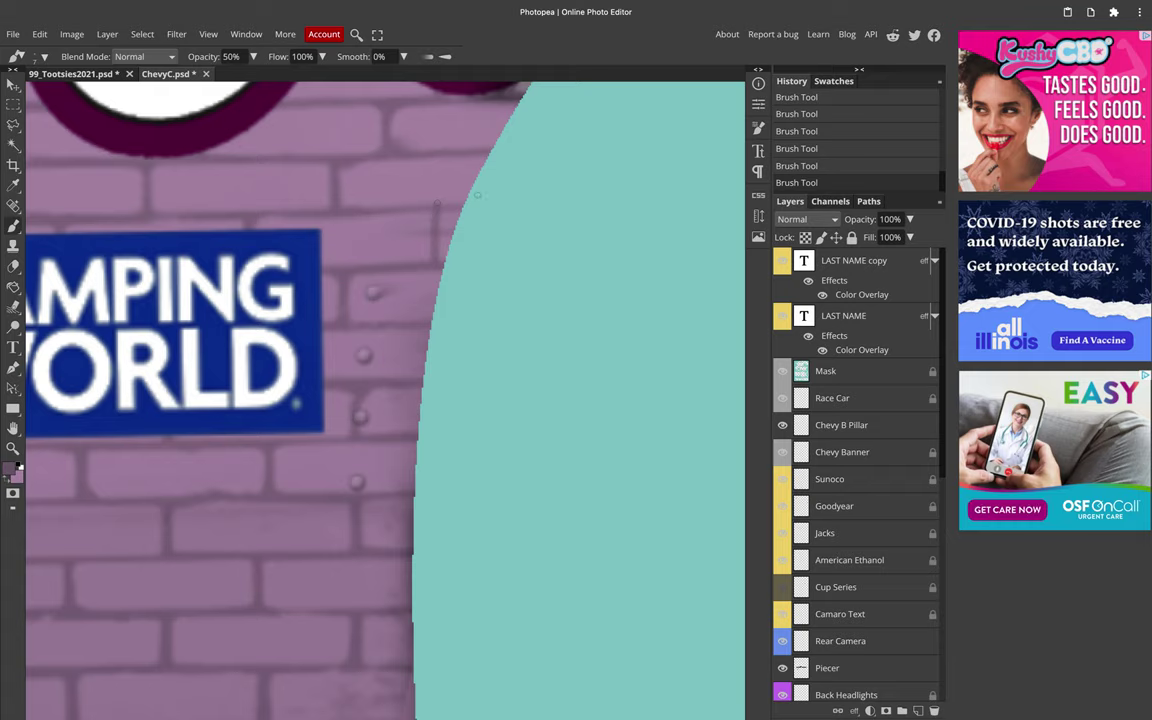
pyautogui.scroll(-2, 482, 183)
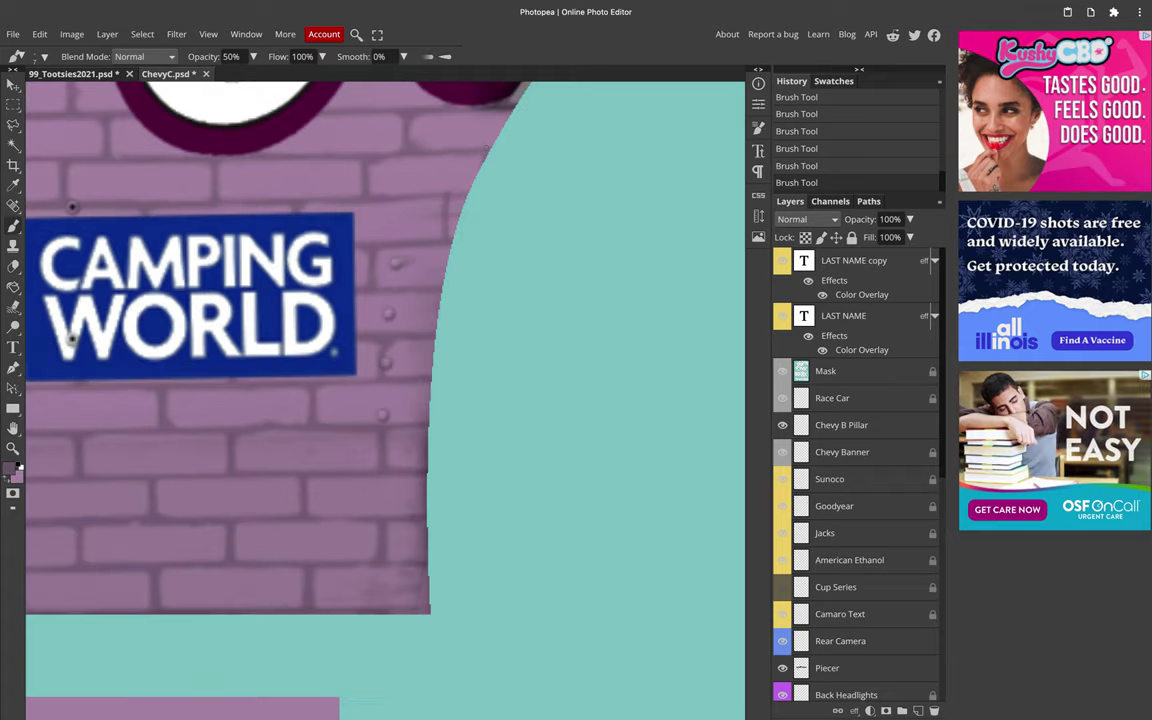
# Step: Erase the stray dark marks and upper brick edge on Layer 3 above the CommScope logo
pyautogui.scroll(5, 480, 180)
pyautogui.hscroll(2, 482, 184)
pyautogui.scroll(-1, 482, 184)
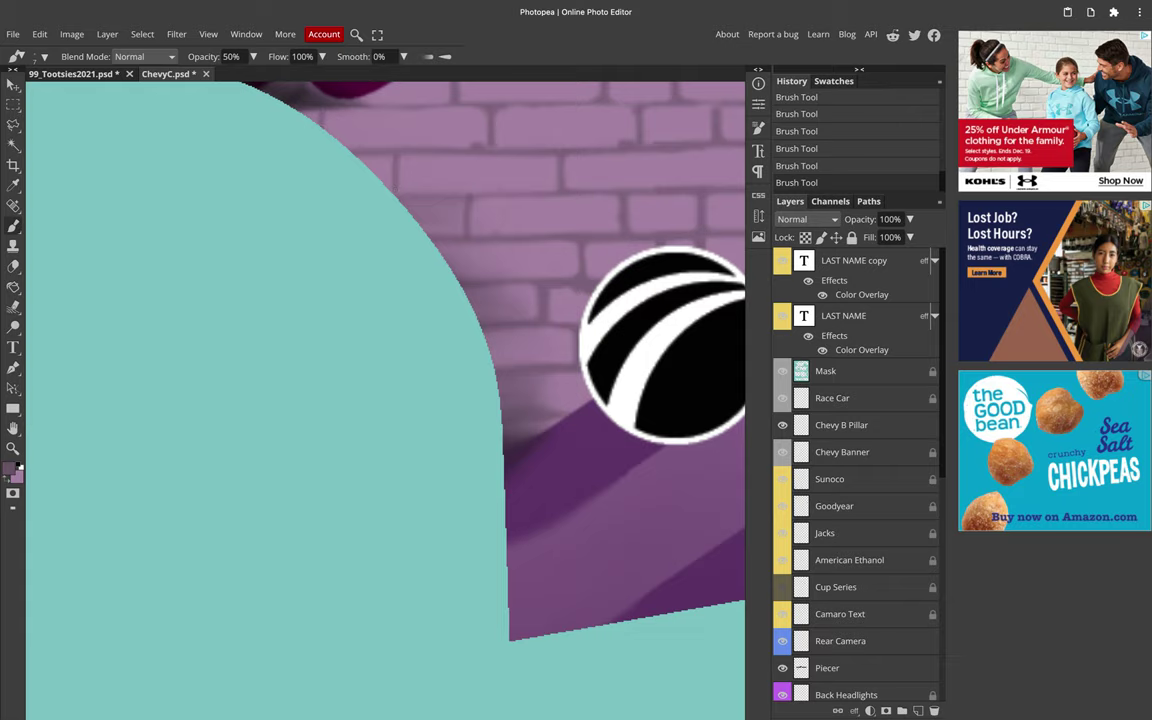
pyautogui.scroll(-3, 438, 266)
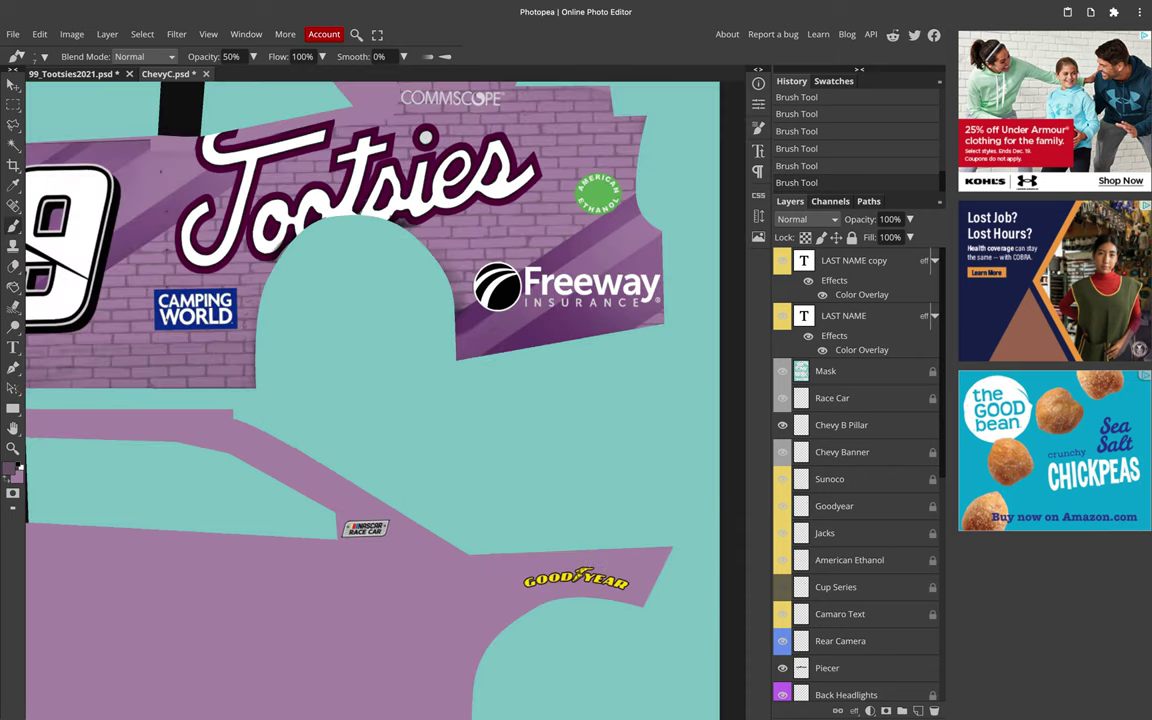
pyautogui.scroll(2, 348, 75)
pyautogui.scroll(3, 350, 76)
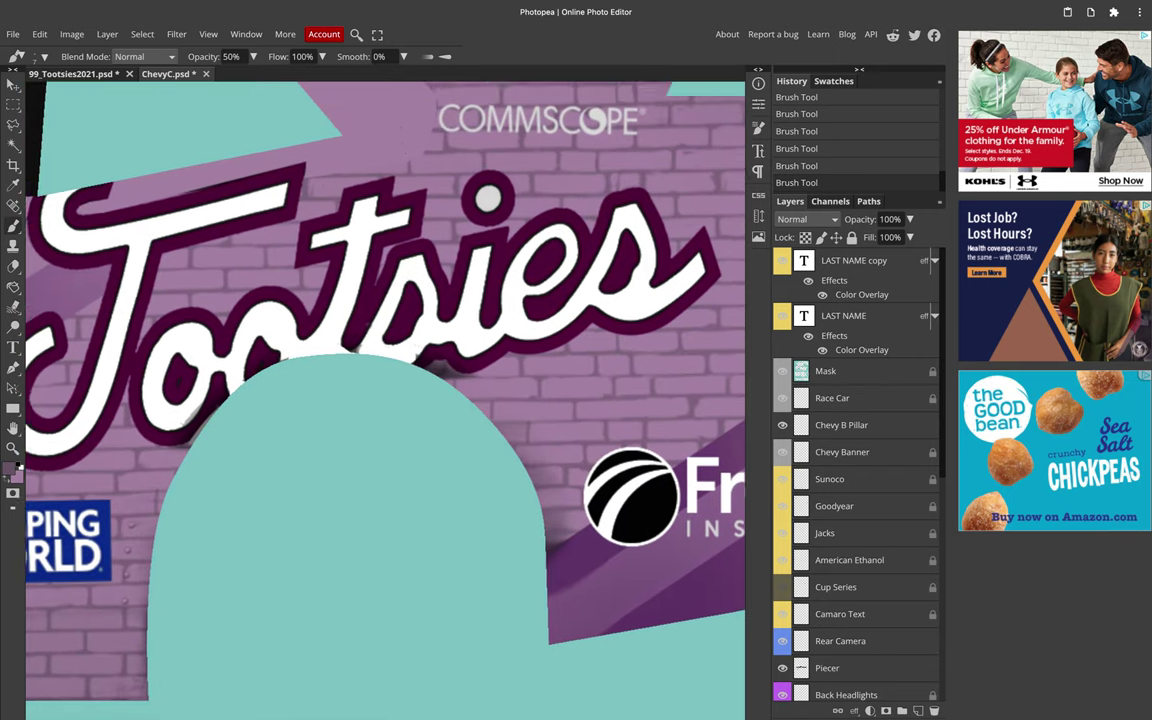
pyautogui.scroll(3, 385, 400)
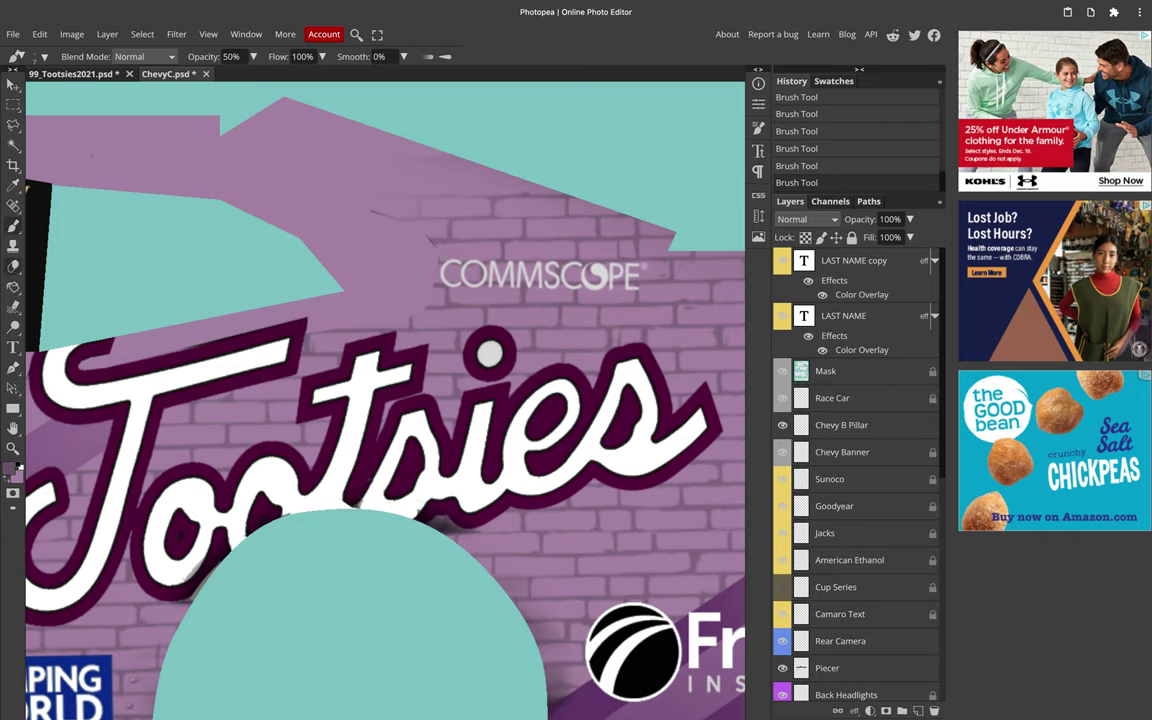
pyautogui.press('e')
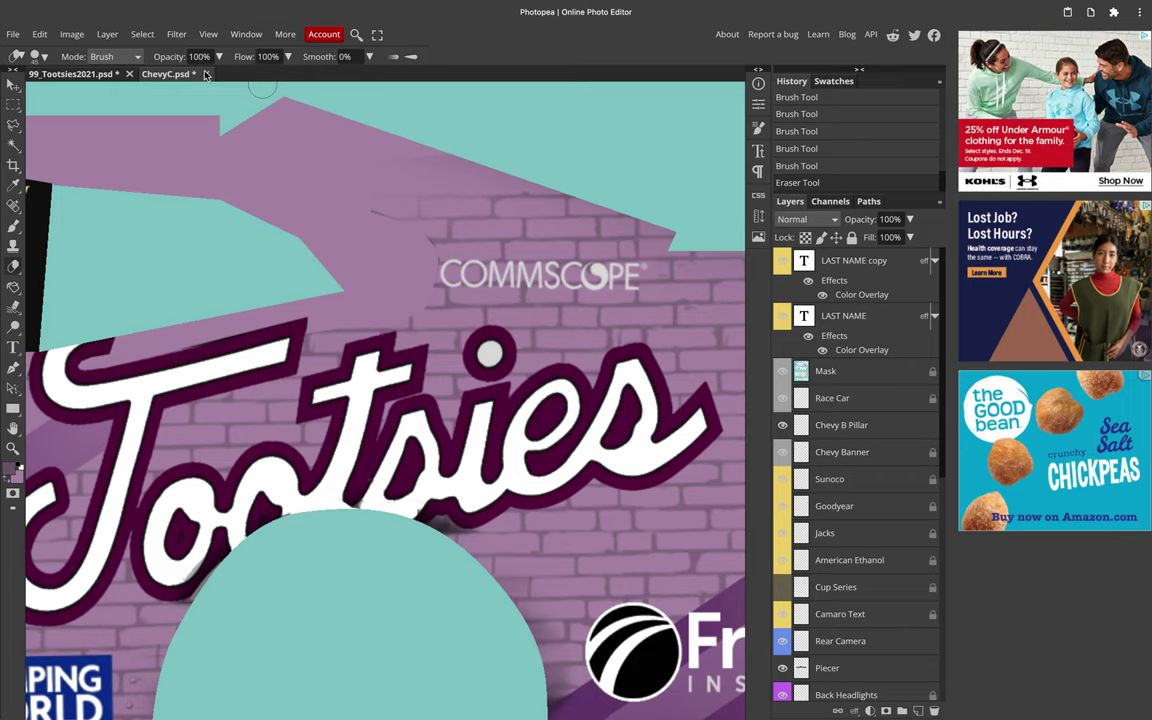
pyautogui.scroll(-5, 907, 408)
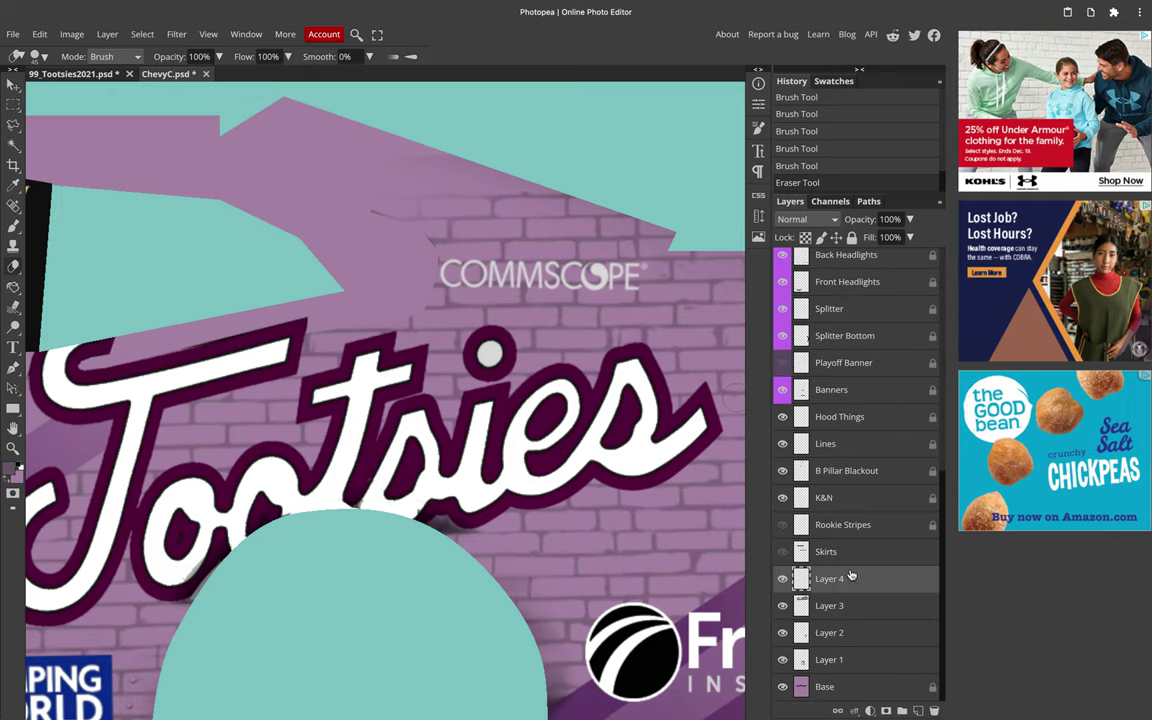
pyautogui.click(850, 604)
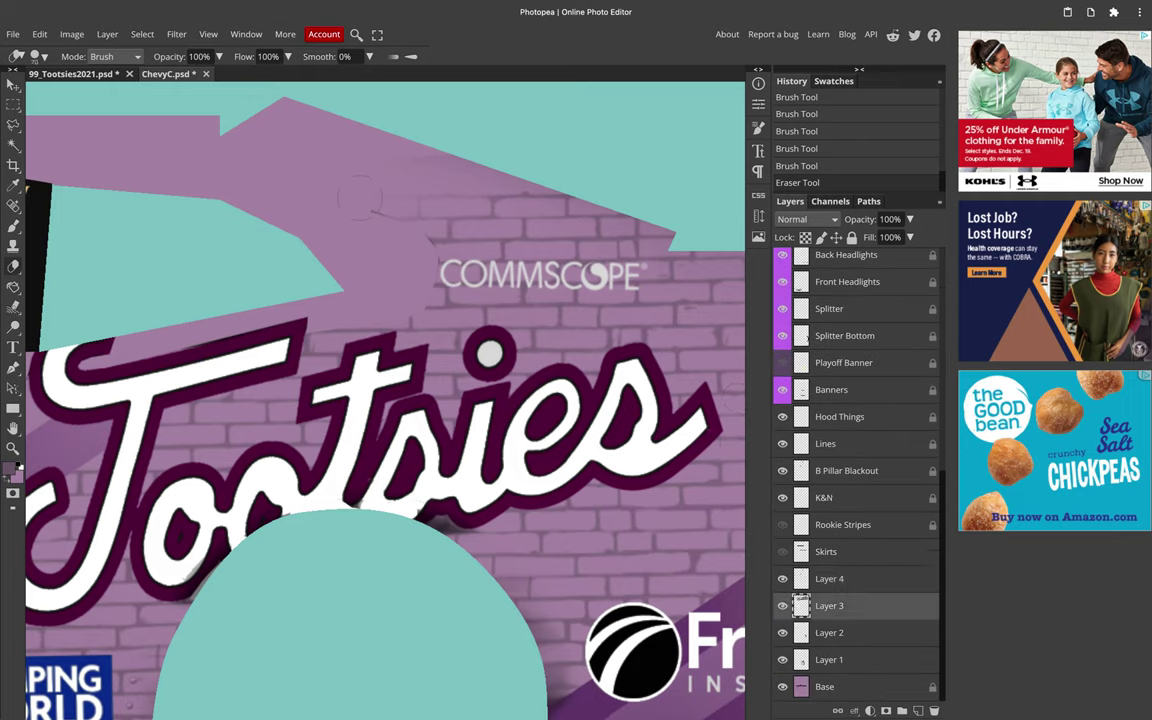
pyautogui.moveTo(437, 217)
pyautogui.mouseDown()
pyautogui.moveTo(471, 163)
pyautogui.moveTo(398, 163)
pyautogui.moveTo(461, 179)
pyautogui.moveTo(594, 177)
pyautogui.mouseUp()
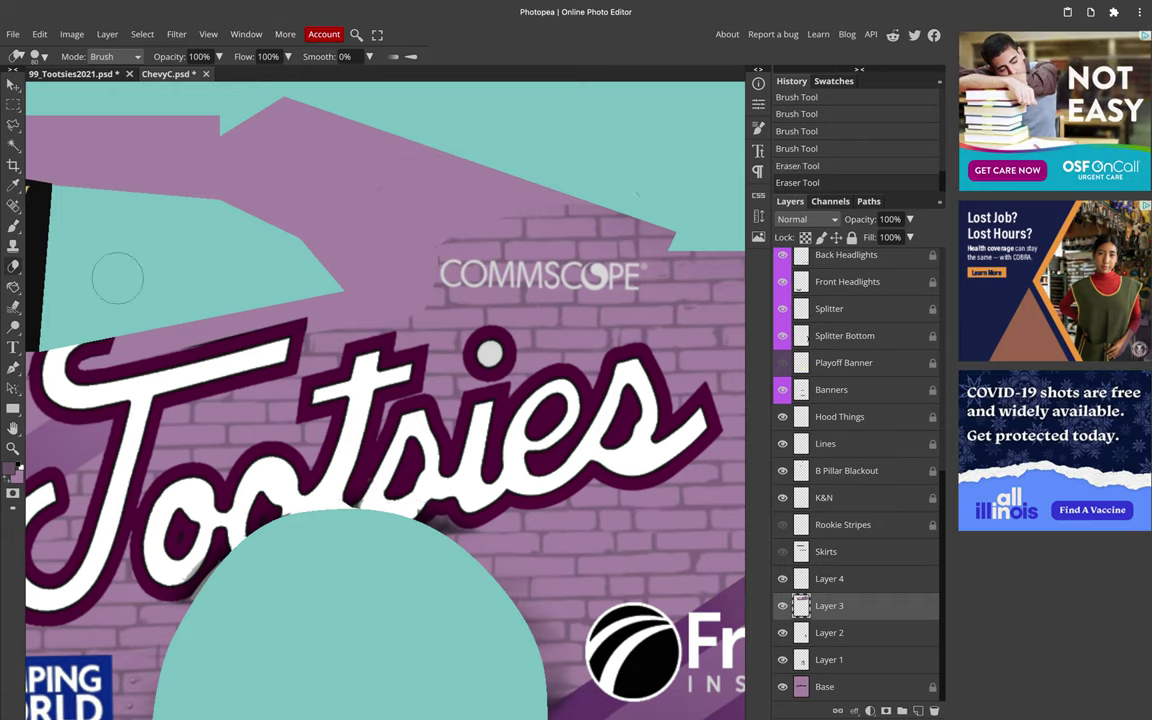
# Step: Smudge the brick edge around the CommScope logo and the shadowed bricks between the wheel arch and Freeway logo at 10% strength
pyautogui.press('r')
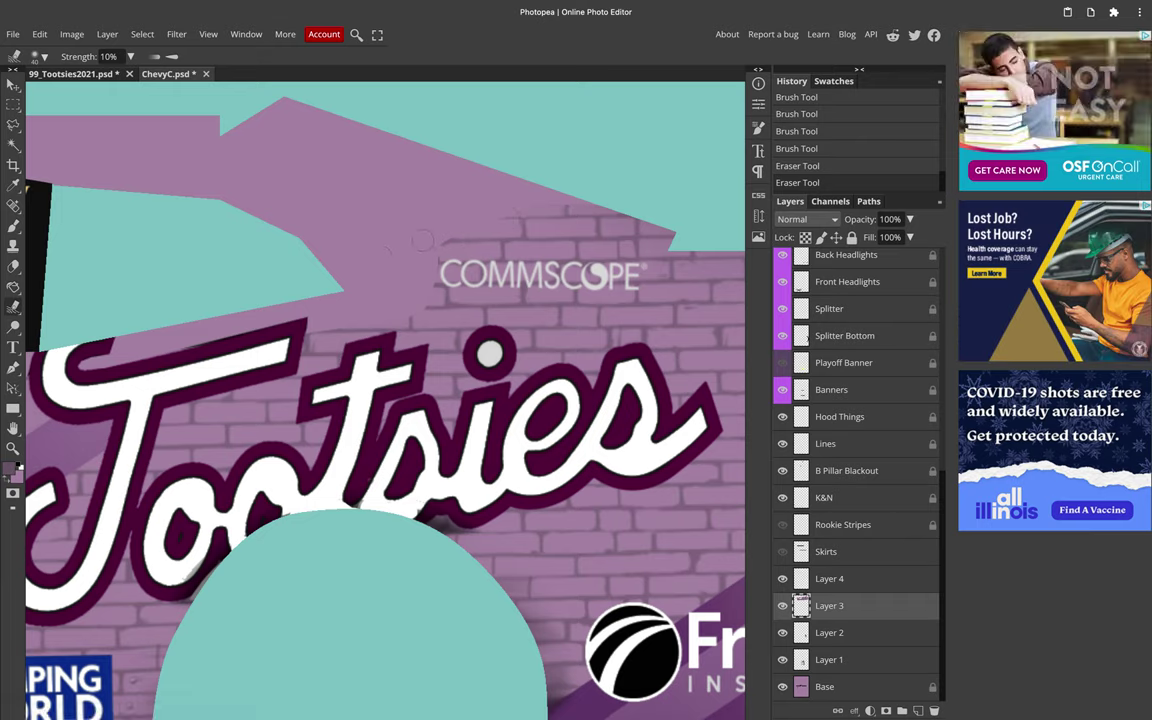
pyautogui.moveTo(616, 192); pyautogui.dragTo(363, 283)
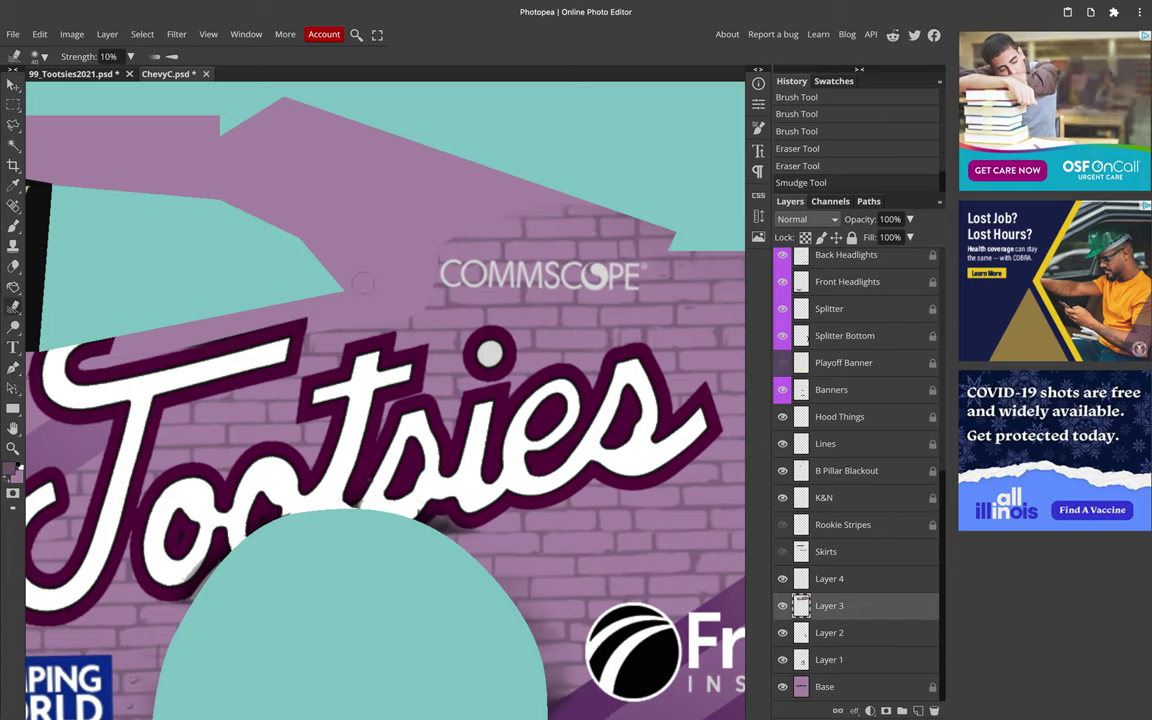
pyautogui.scroll(-5, 360, 280)
pyautogui.scroll(1, 353, 265)
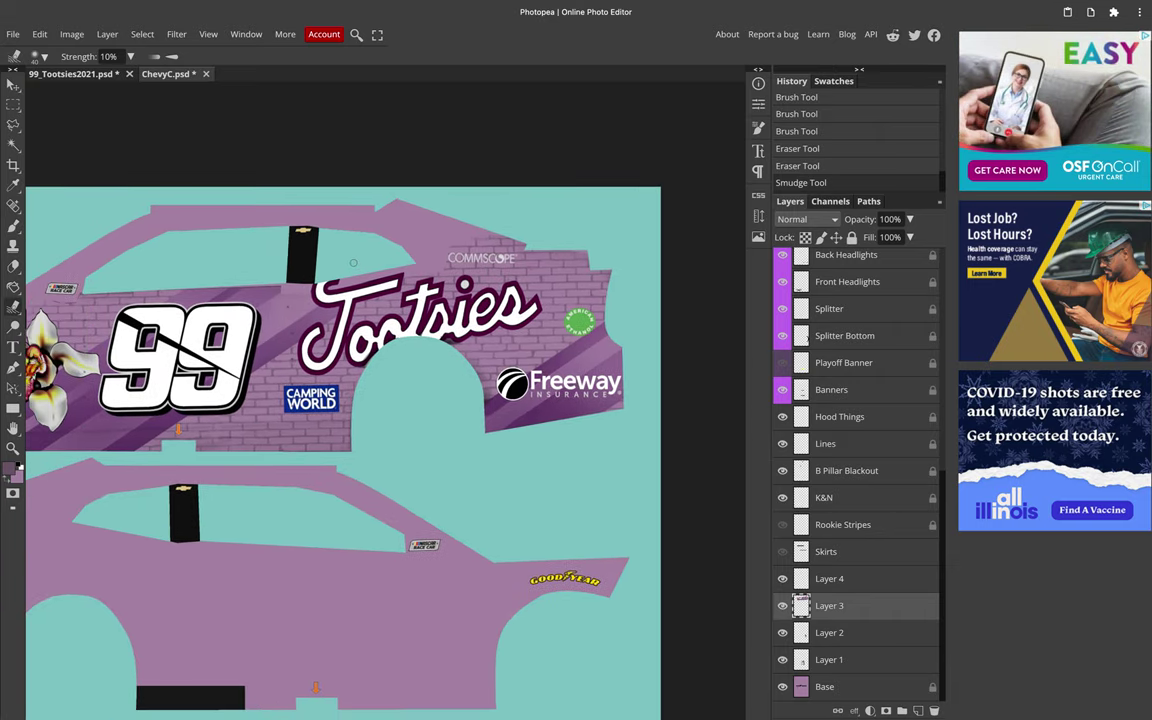
pyautogui.scroll(5, 510, 355)
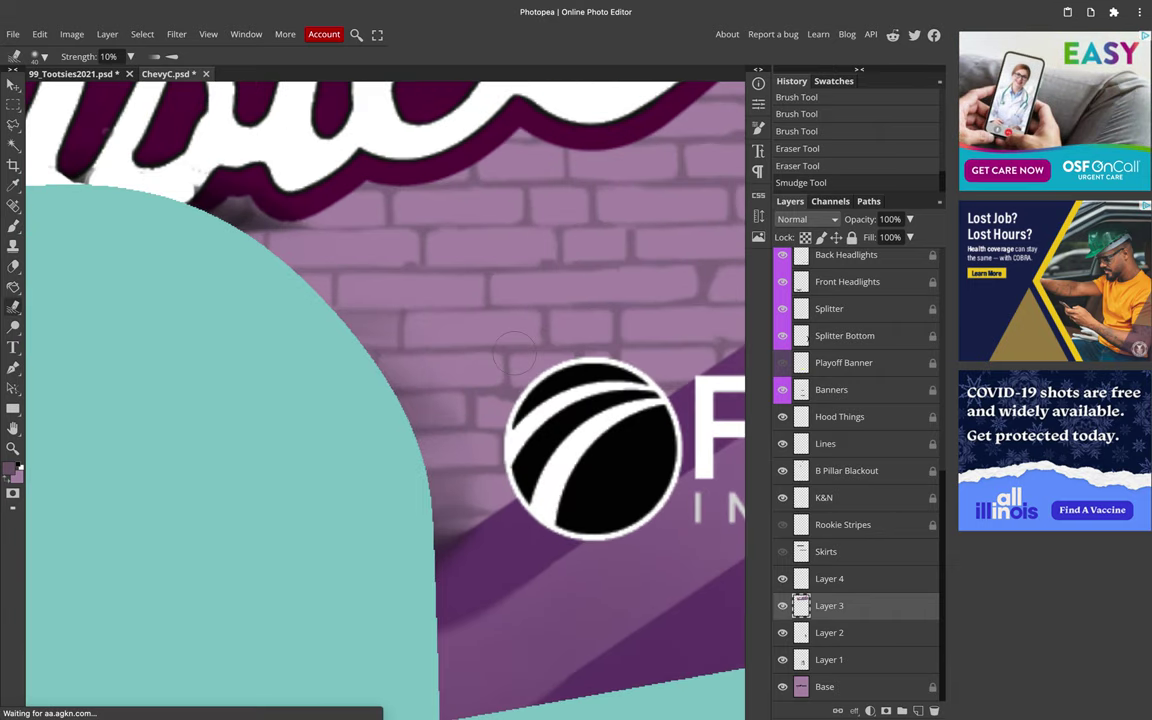
pyautogui.scroll(1, 515, 353)
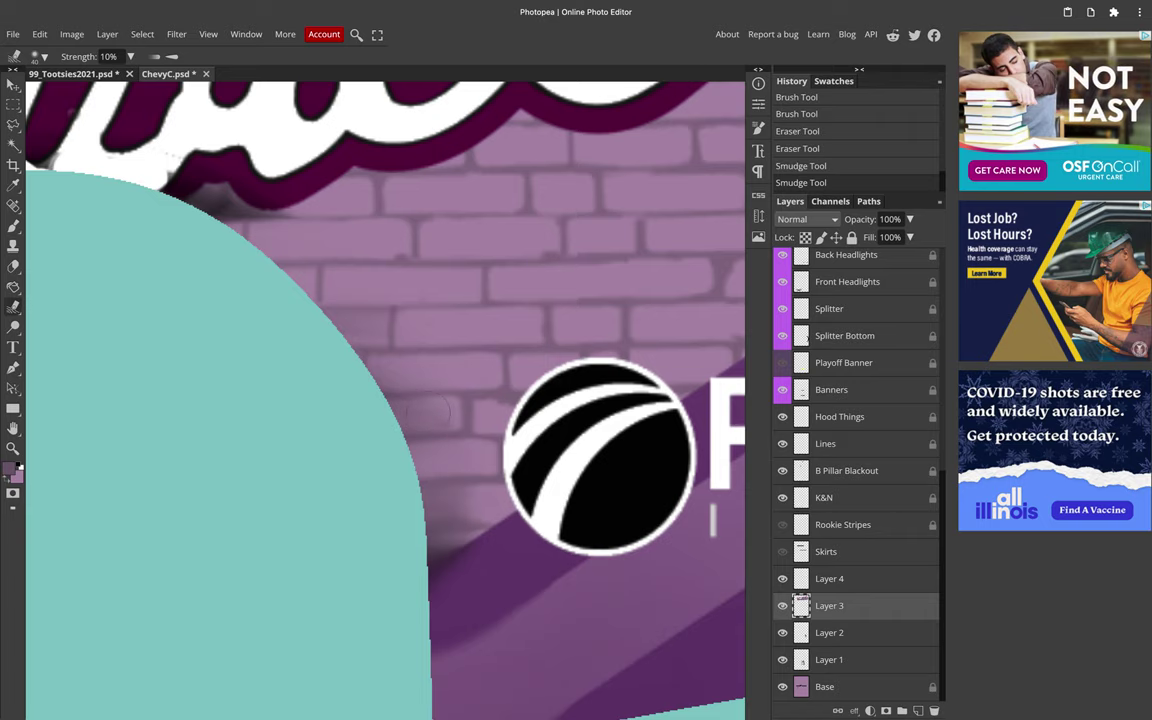
pyautogui.scroll(-5, 388, 414)
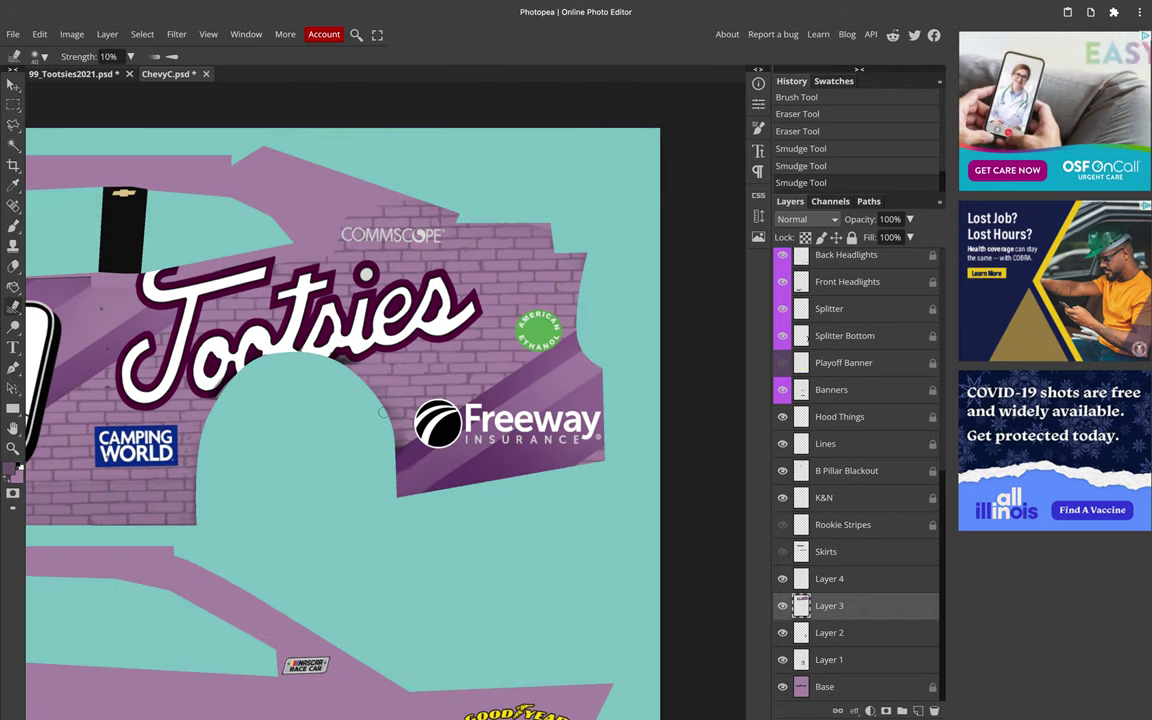
# Step: Erase the dark purple edge line below the NASCAR Race Car badge on Layer 3 with a smaller eraser
pyautogui.scroll(-3, 383, 410)
pyautogui.moveTo(383, 410); pyautogui.dragTo(722, 413)
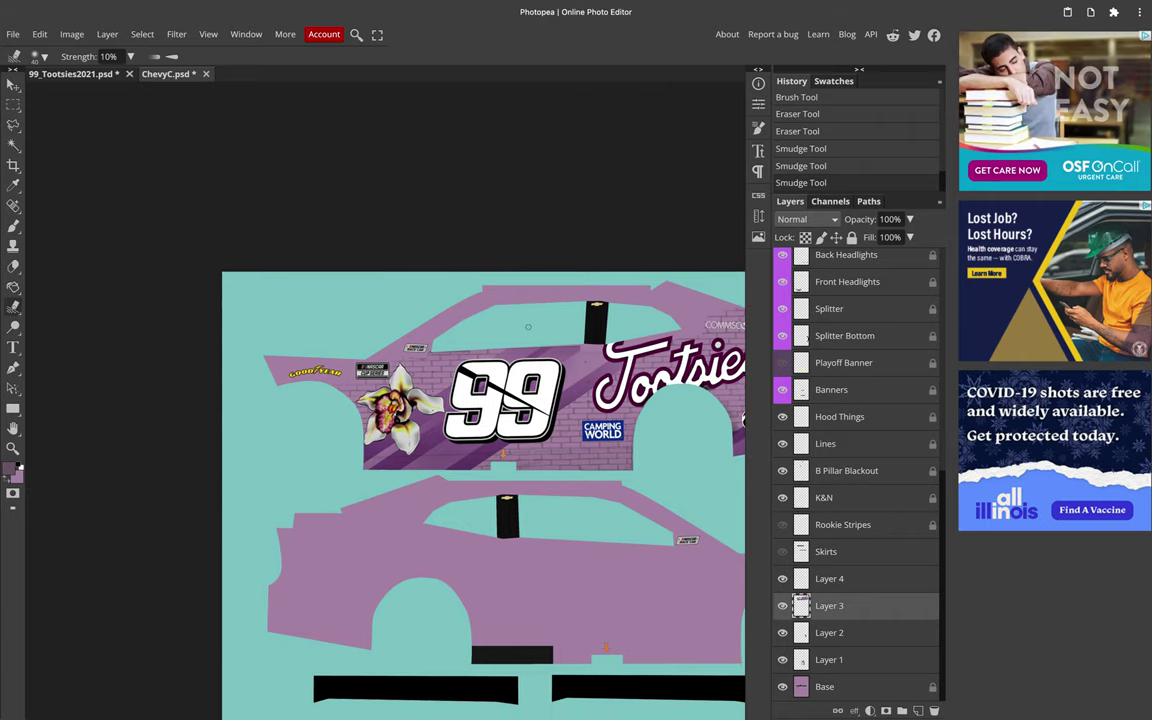
pyautogui.scroll(2, 528, 326)
pyautogui.scroll(10, 385, 361)
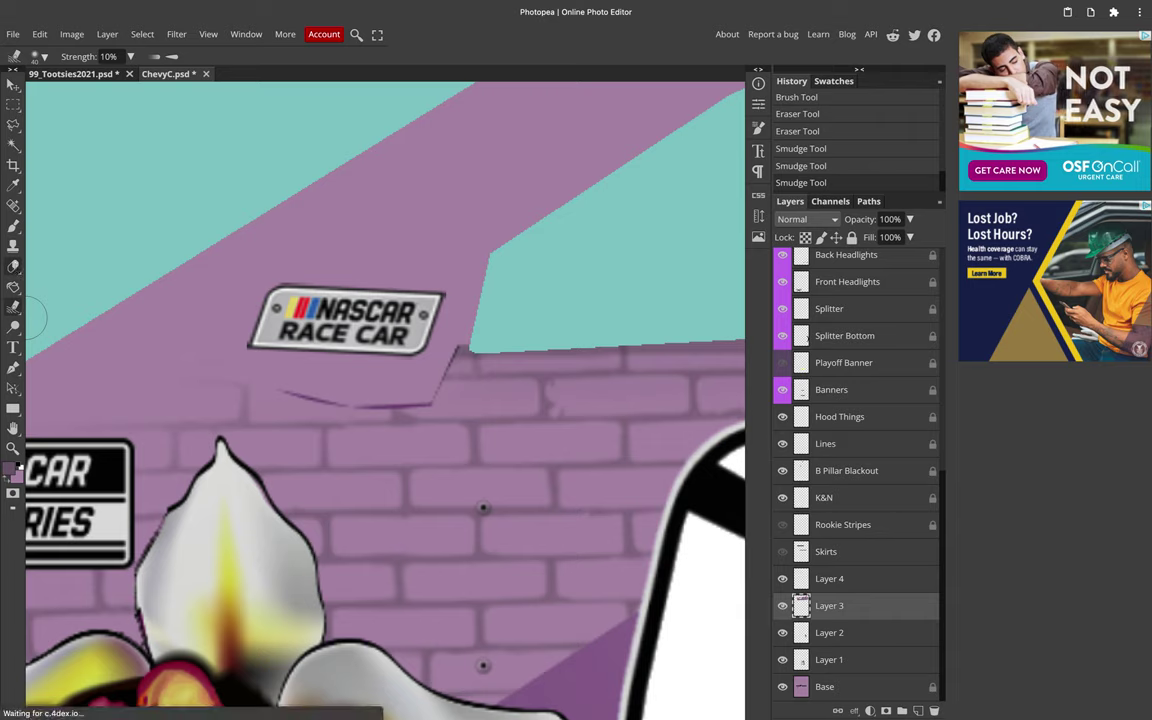
pyautogui.click(14, 267)
pyautogui.press('[')
pyautogui.press('[')
pyautogui.press('[')
pyautogui.press('[')
pyautogui.press('[')
pyautogui.press('[')
pyautogui.press('[')
pyautogui.press('[')
pyautogui.press('[')
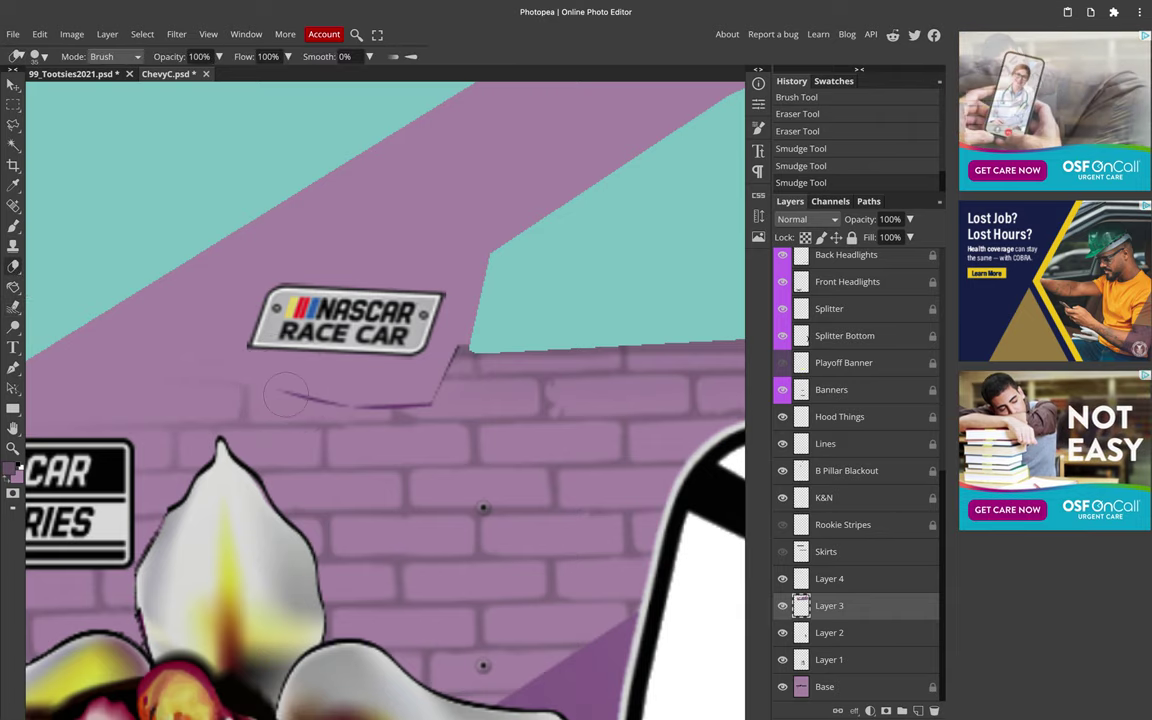
pyautogui.moveTo(280, 390); pyautogui.dragTo(423, 398)
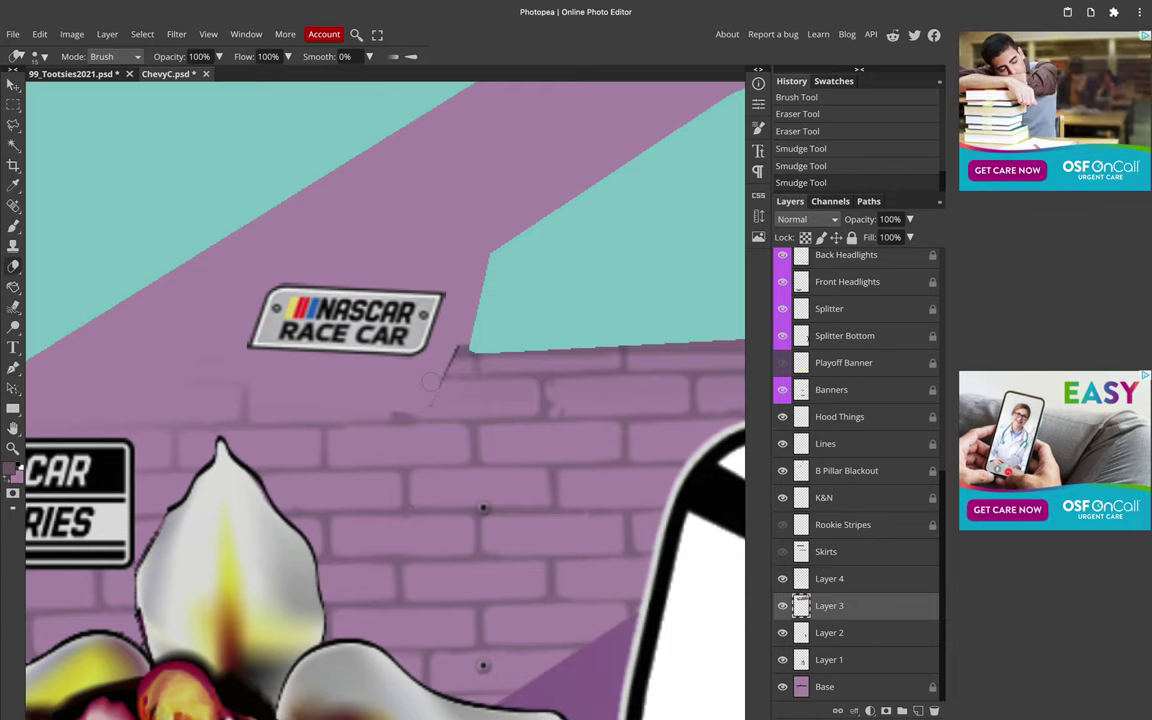
pyautogui.moveTo(436, 382); pyautogui.dragTo(420, 396)
# Step: Erase the leftover brick marks between the NASCAR Race Car badge and the top petal of the orchid
pyautogui.scroll(-2, 392, 396)
pyautogui.scroll(-5, 380, 388)
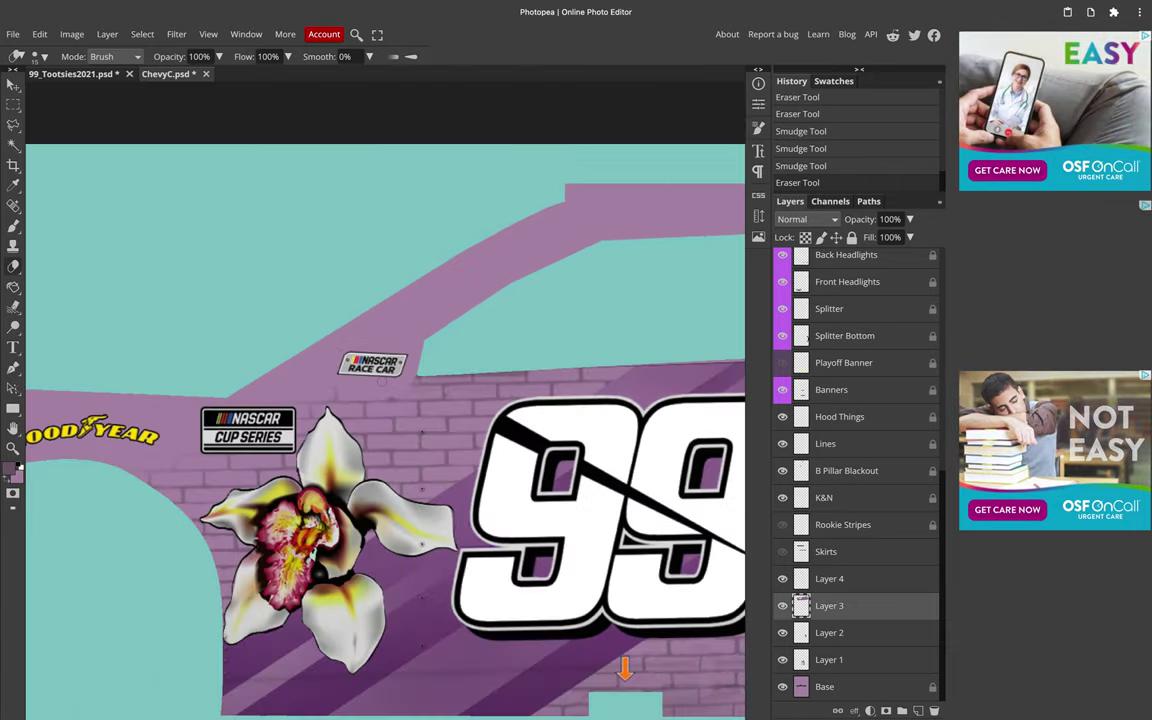
pyautogui.scroll(4, 381, 384)
pyautogui.scroll(2, 378, 384)
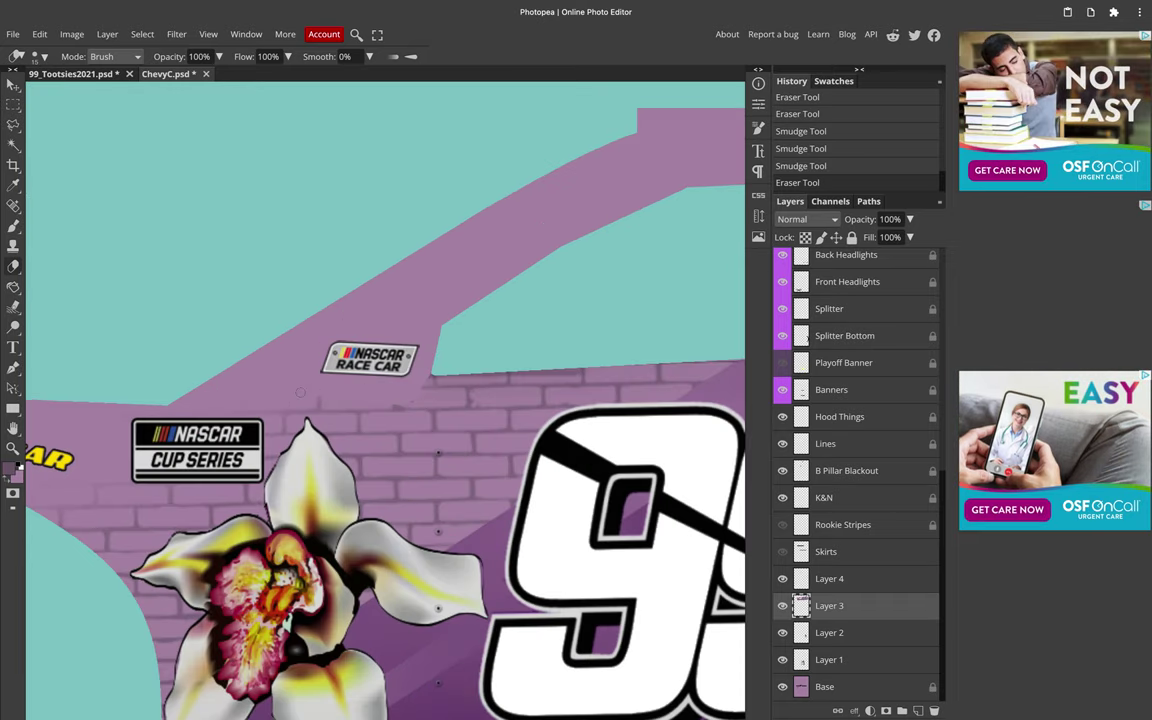
pyautogui.moveTo(317, 403); pyautogui.dragTo(398, 403)
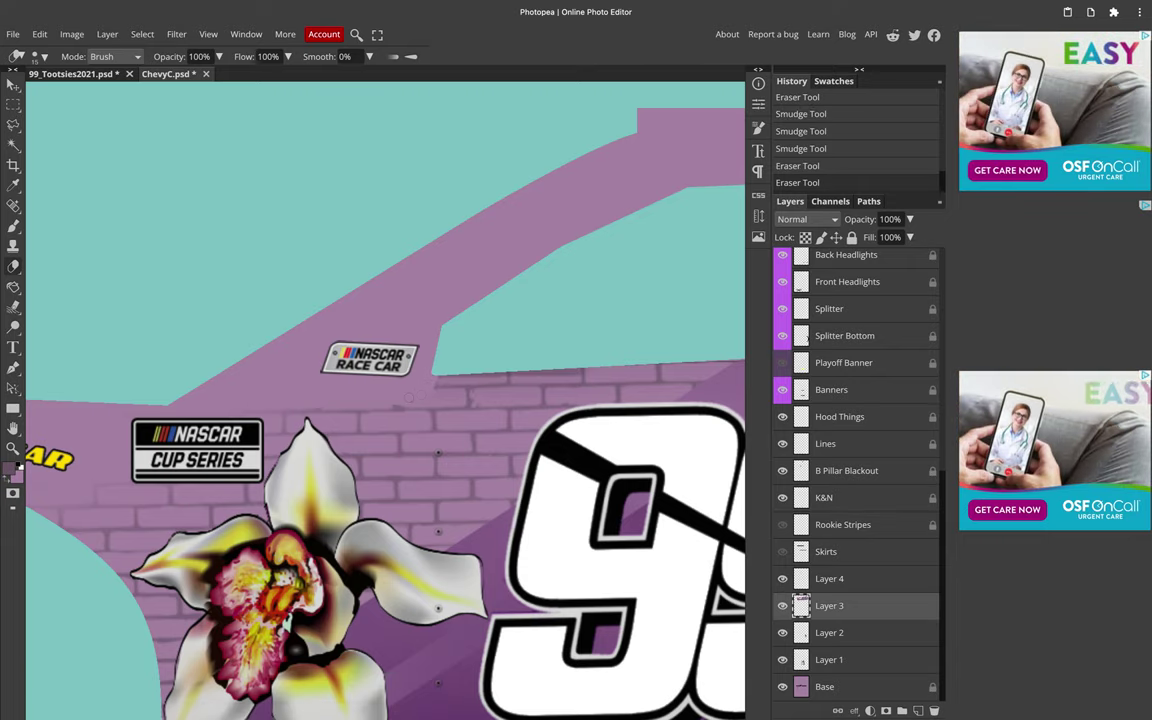
pyautogui.click(408, 401)
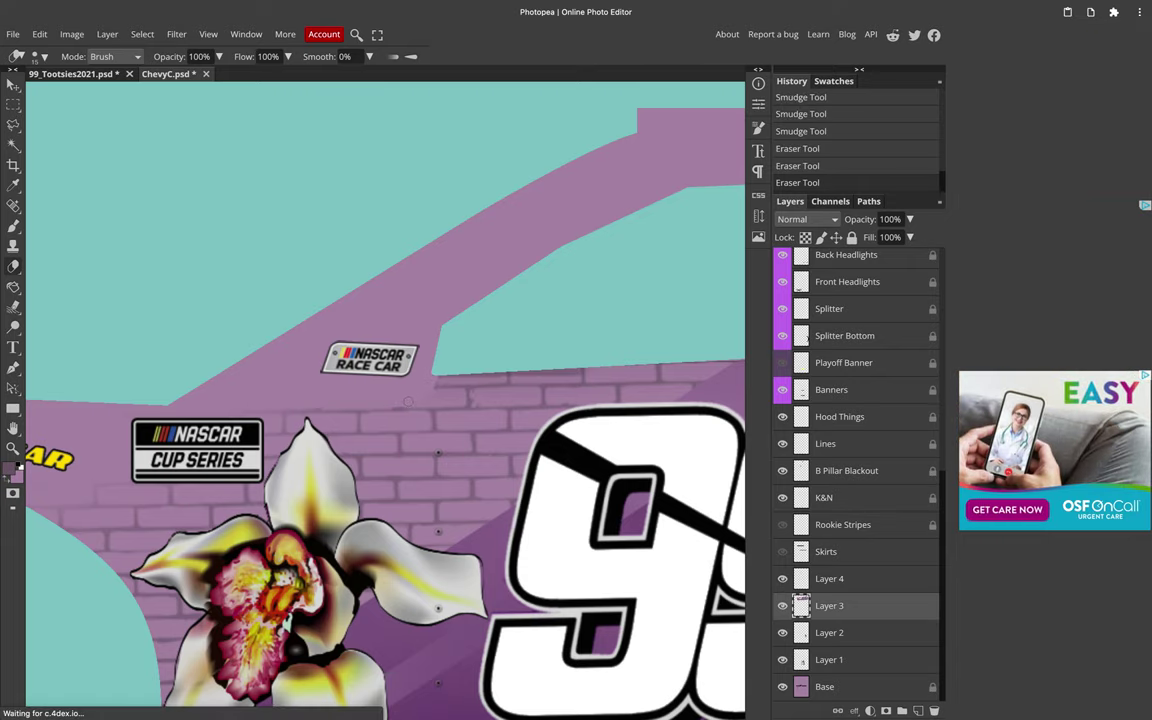
# Step: Switch to 99_Tootsies2021.psd and start a polygonal lasso outline around the front fender of the upside-down 99 side, up to the window corner
pyautogui.scroll(-6, 408, 401)
pyautogui.scroll(-2, 408, 401)
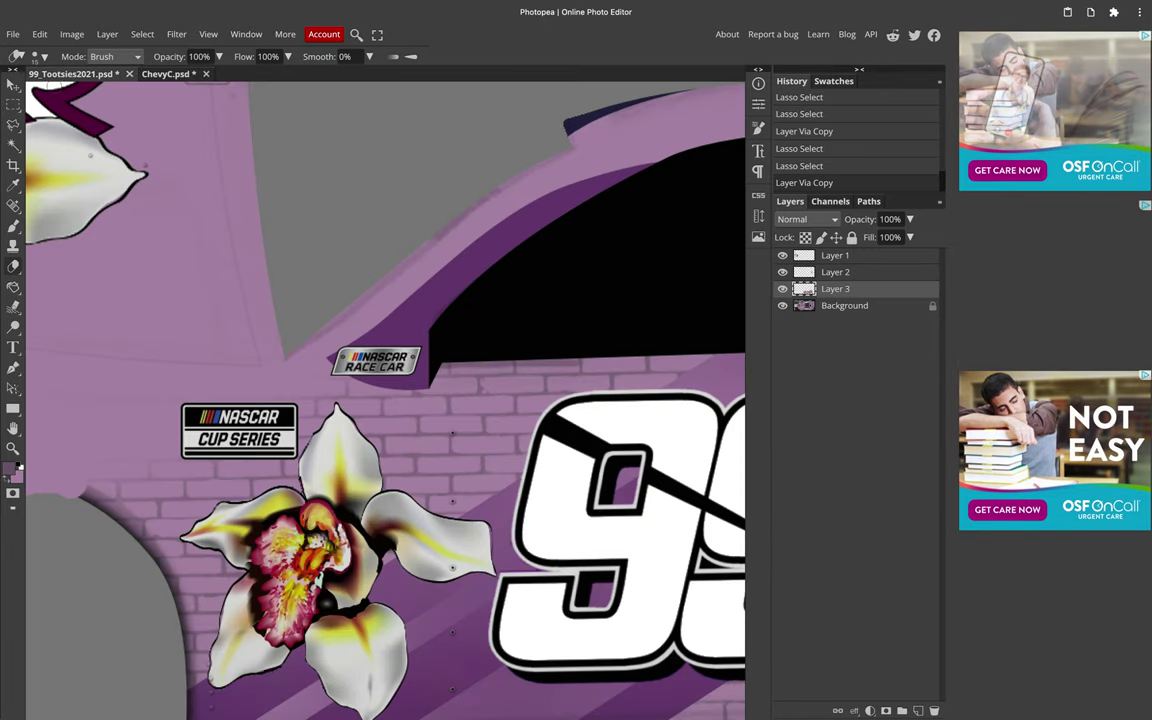
pyautogui.click(13, 104)
pyautogui.scroll(-6, 318, 178)
pyautogui.scroll(6, 316, 180)
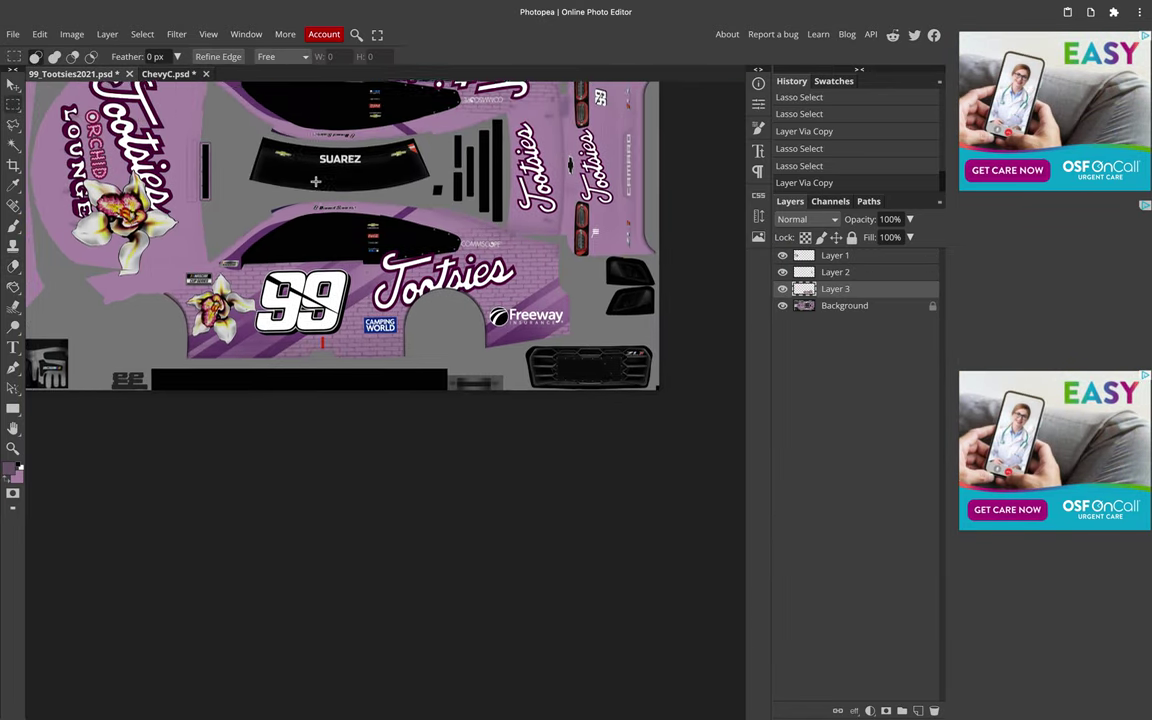
pyautogui.scroll(6, 185, 203)
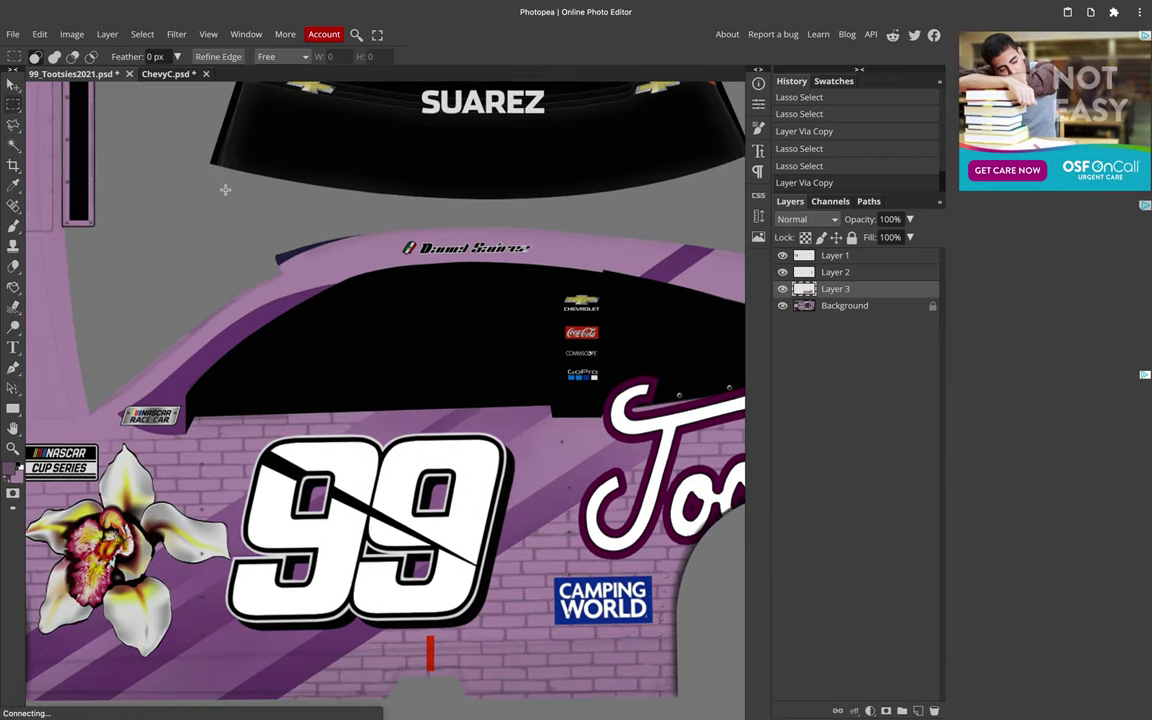
pyautogui.scroll(2, 50, 131)
pyautogui.hscroll(-2, 36, 128)
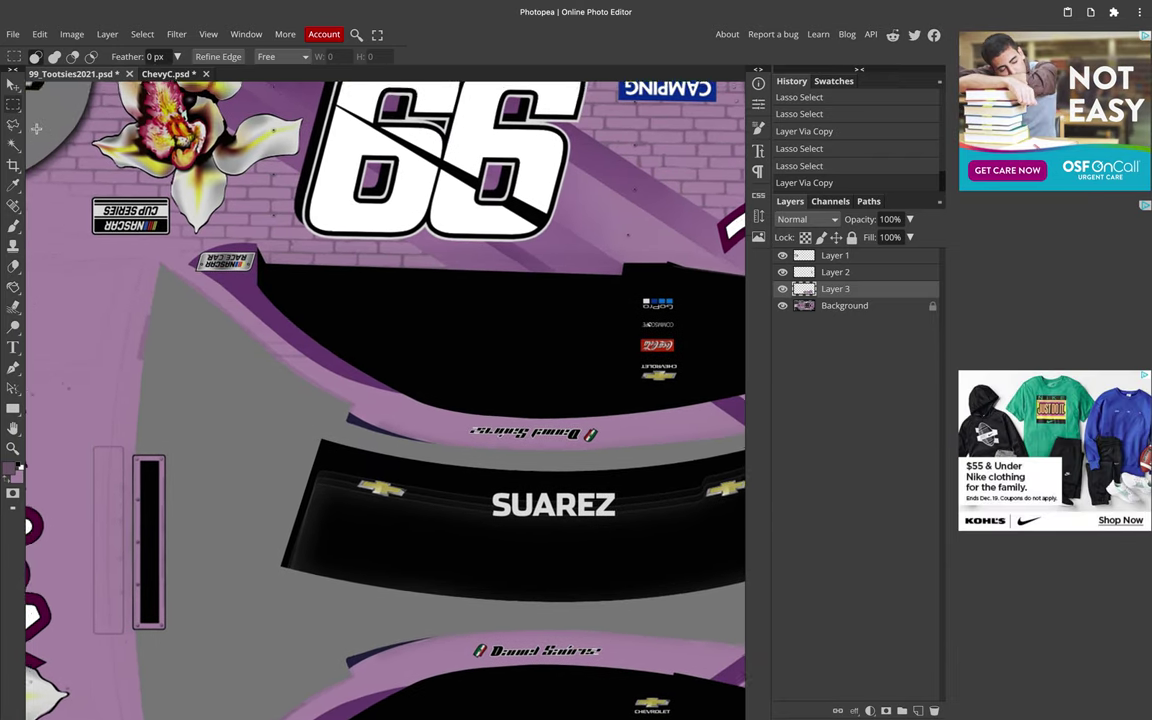
pyautogui.click(13, 125)
pyautogui.scroll(1, 267, 197)
pyautogui.hscroll(-1, 267, 197)
pyautogui.scroll(1, 266, 194)
pyautogui.hscroll(-1, 266, 194)
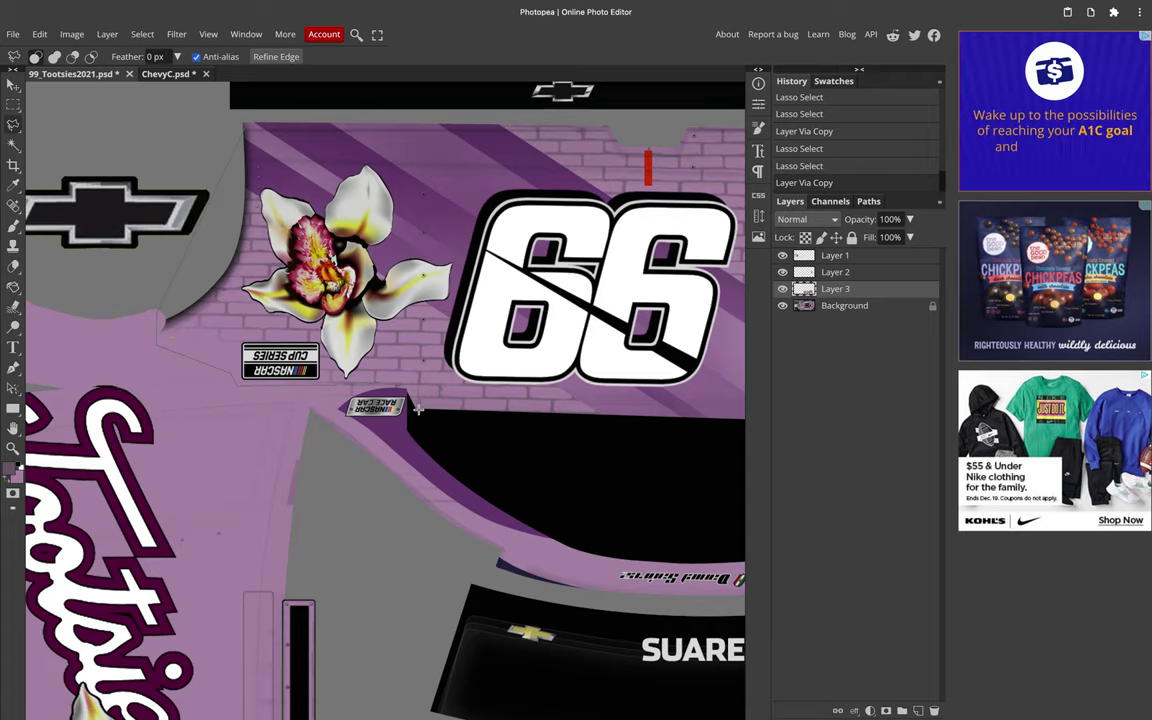
# Step: Continue the lasso outline along the window edge, past the sponsor logos, to the dot of the upside-down Tootsies lettering
pyautogui.hscroll(5, 430, 410)
pyautogui.hscroll(1, 459, 413)
pyautogui.scroll(5, 493, 421)
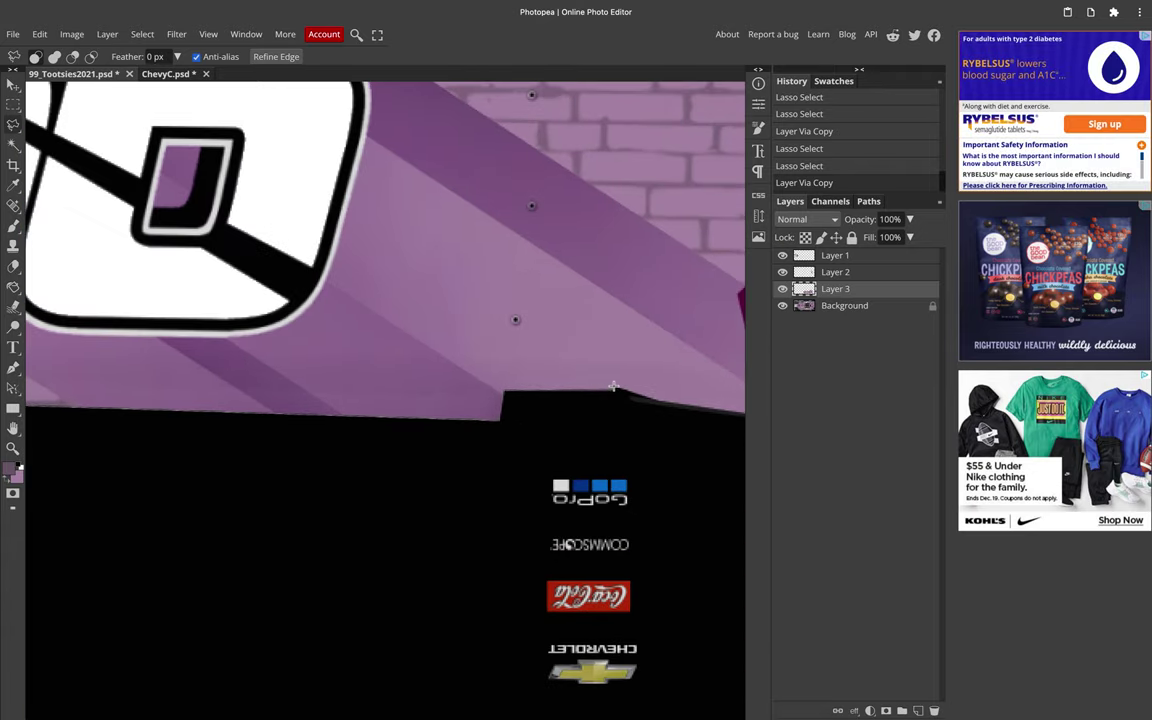
pyautogui.hscroll(2, 612, 389)
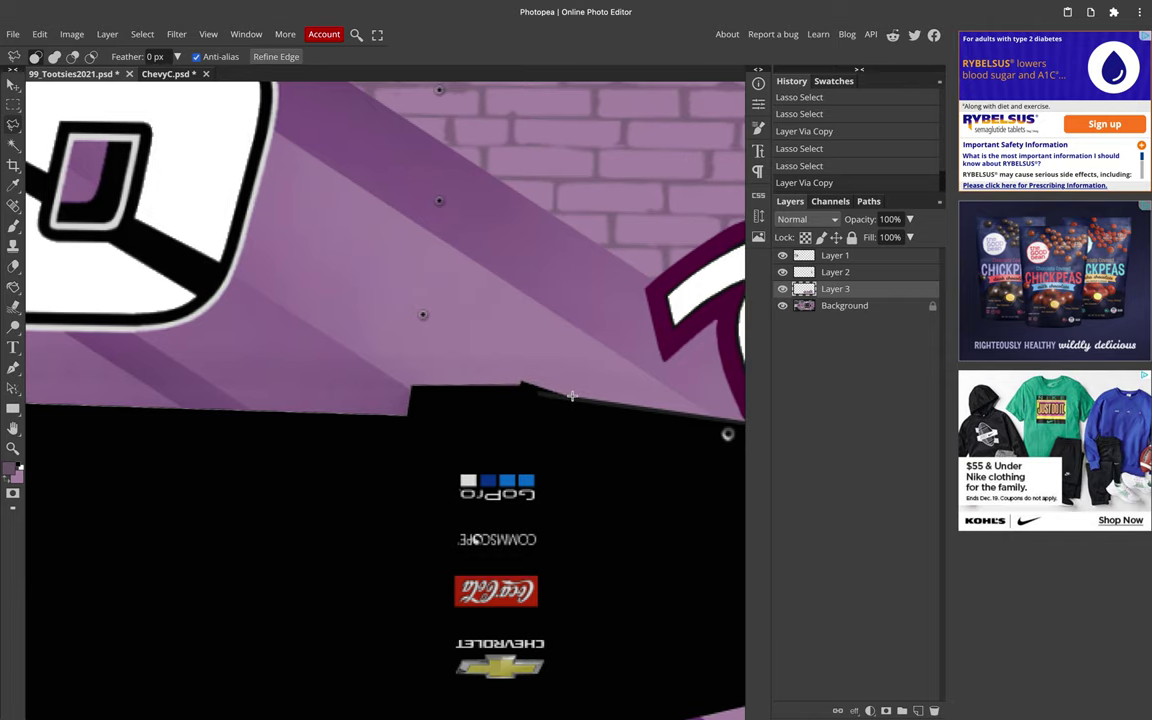
pyautogui.hscroll(5, 570, 398)
pyautogui.hscroll(1, 590, 430)
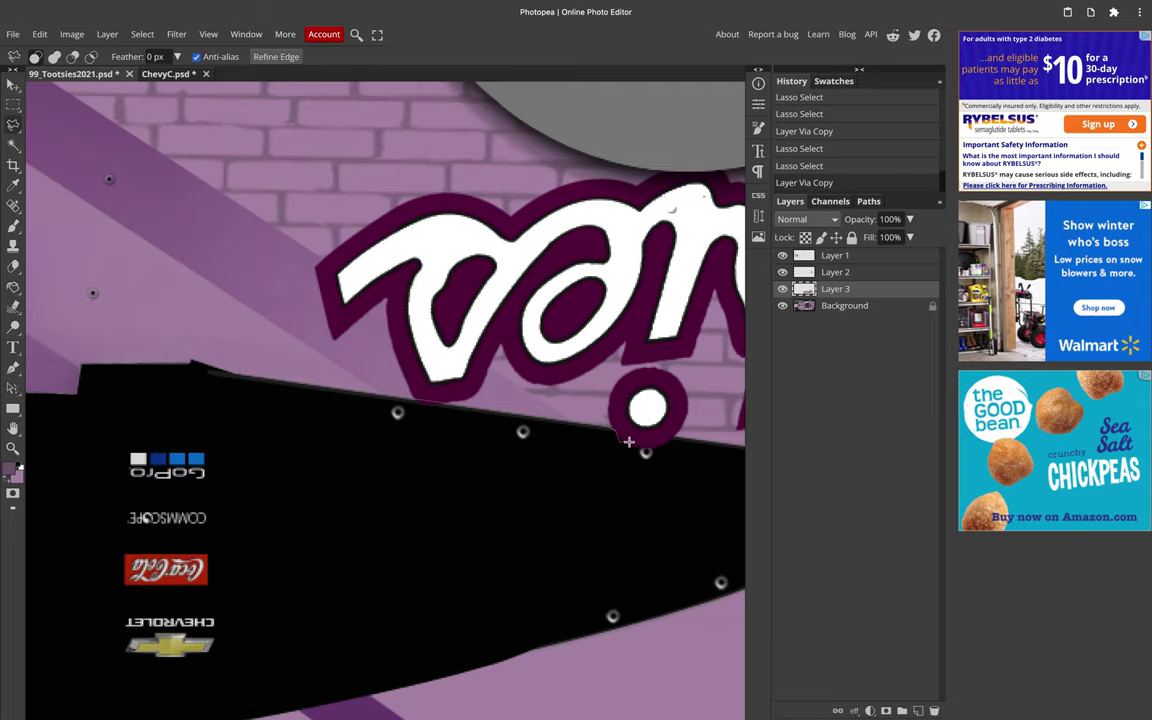
# Step: Outline the entire upside-down number 99 car side, including its wheel opening, with a closed polygonal lasso selection
pyautogui.hscroll(1, 690, 400)
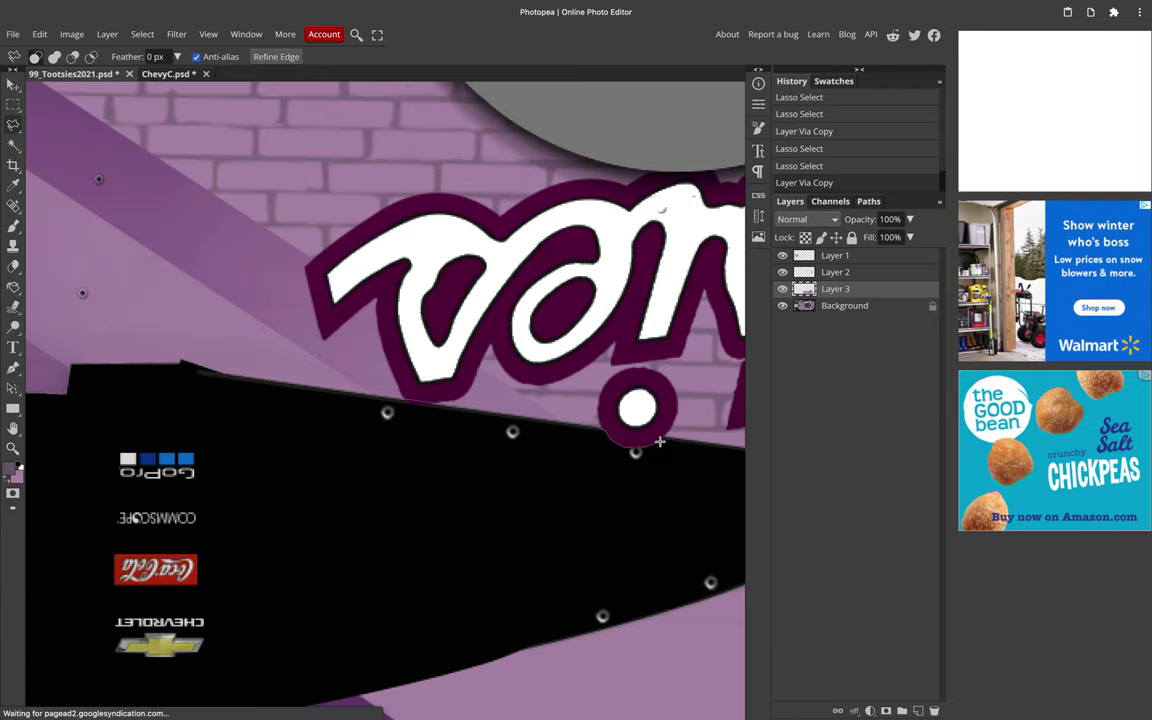
pyautogui.hscroll(2, 653, 440)
pyautogui.hscroll(6, 655, 428)
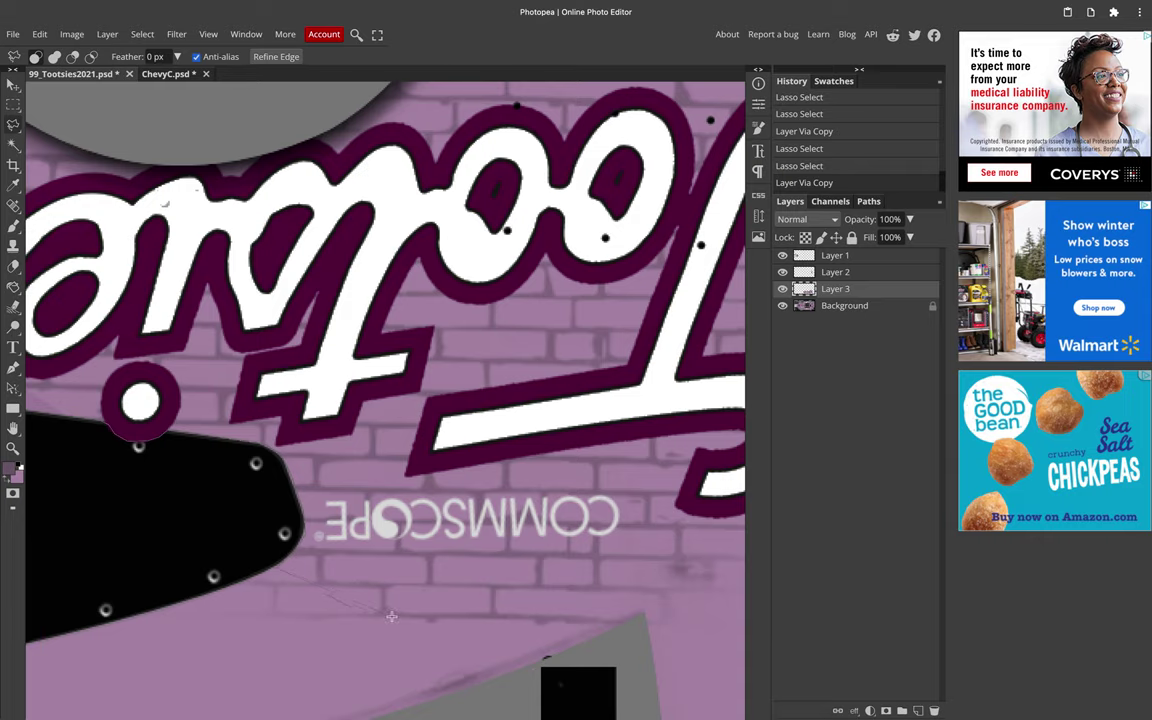
pyautogui.hscroll(4, 276, 587)
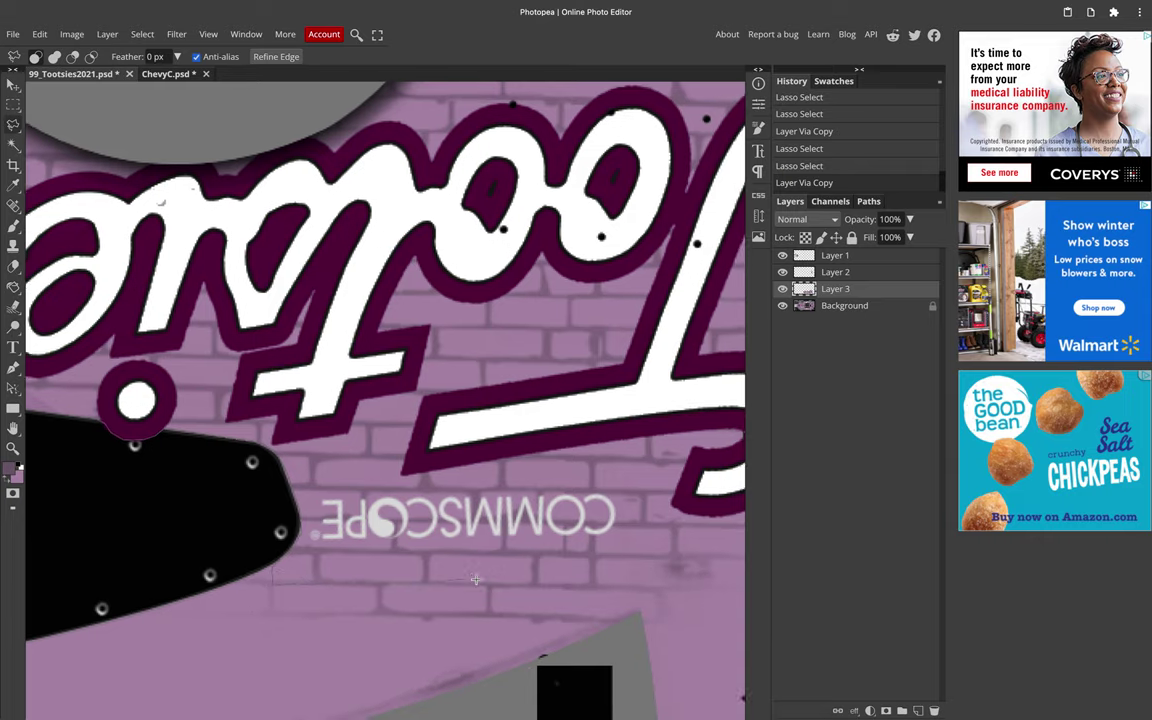
pyautogui.hscroll(10, 551, 587)
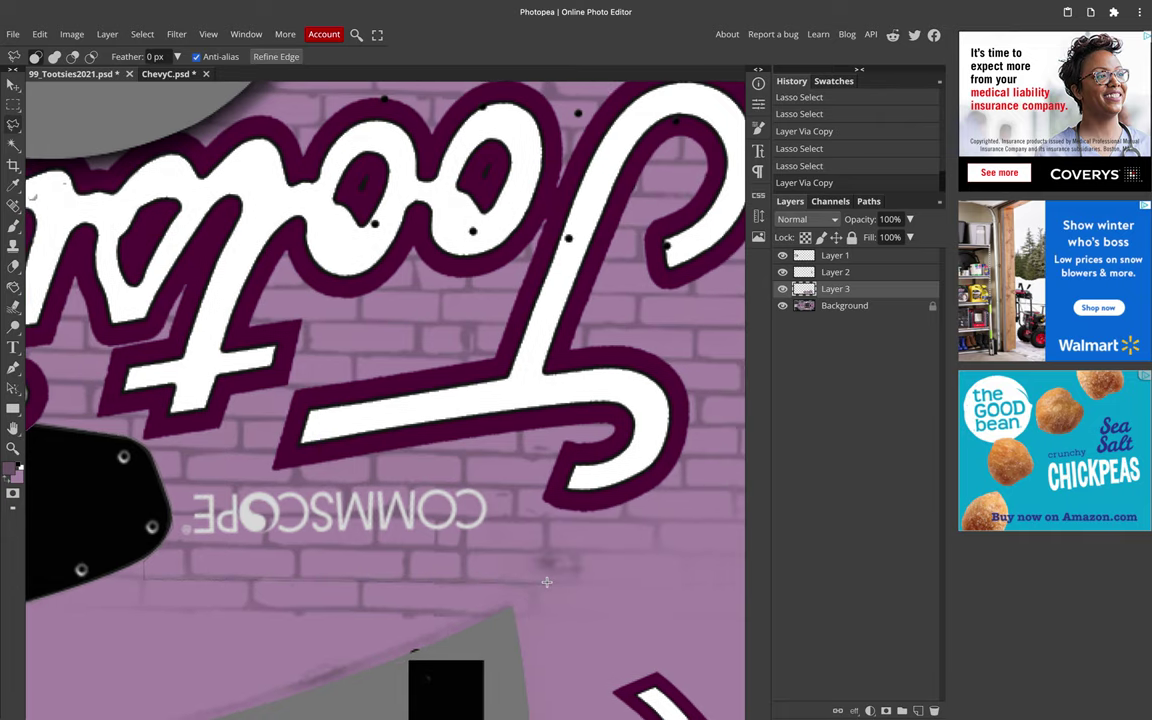
pyautogui.hscroll(1, 580, 504)
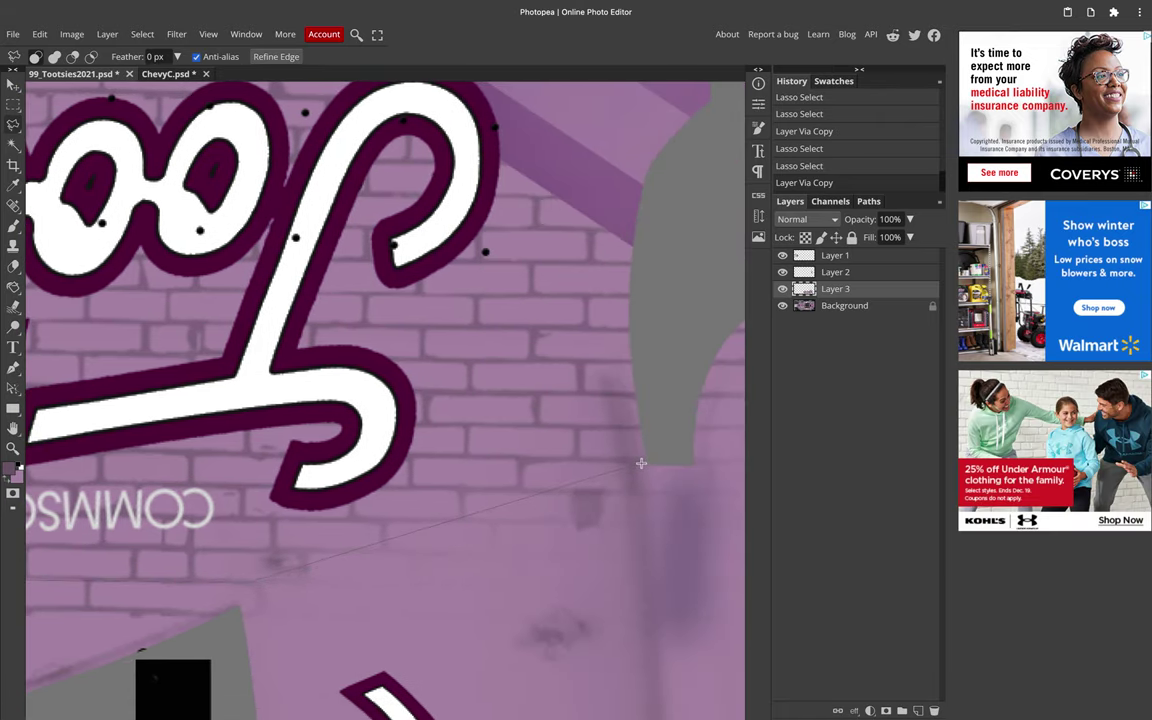
pyautogui.scroll(3, 633, 424)
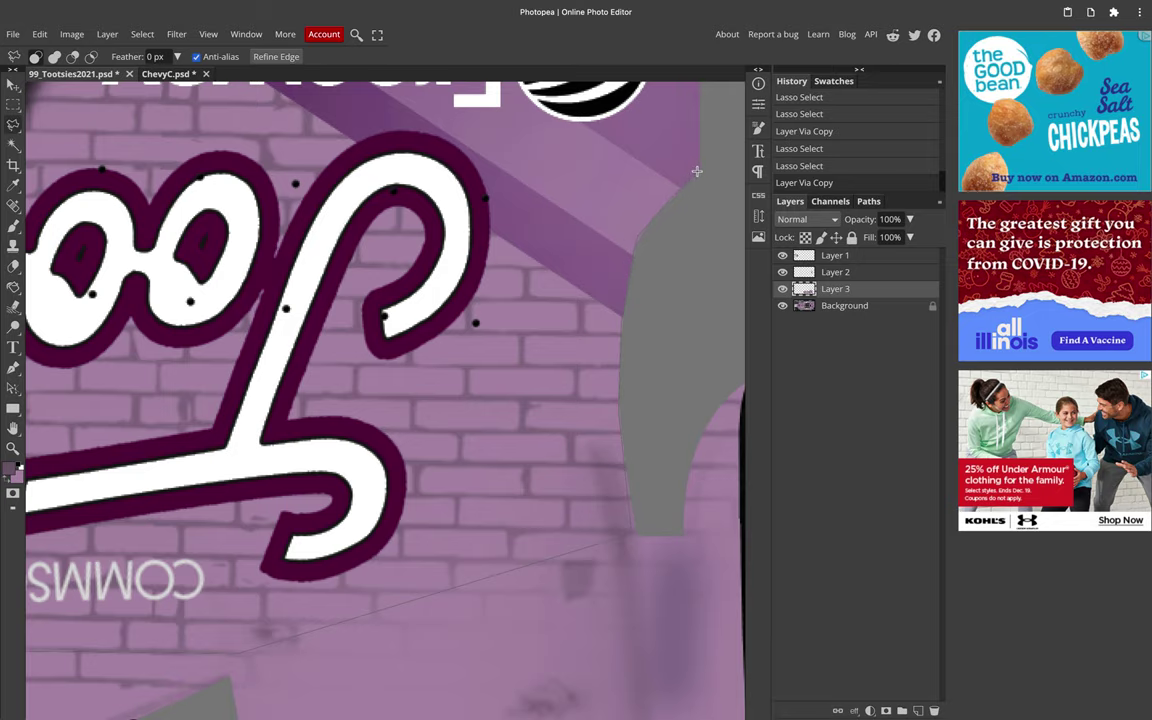
pyautogui.scroll(10, 694, 177)
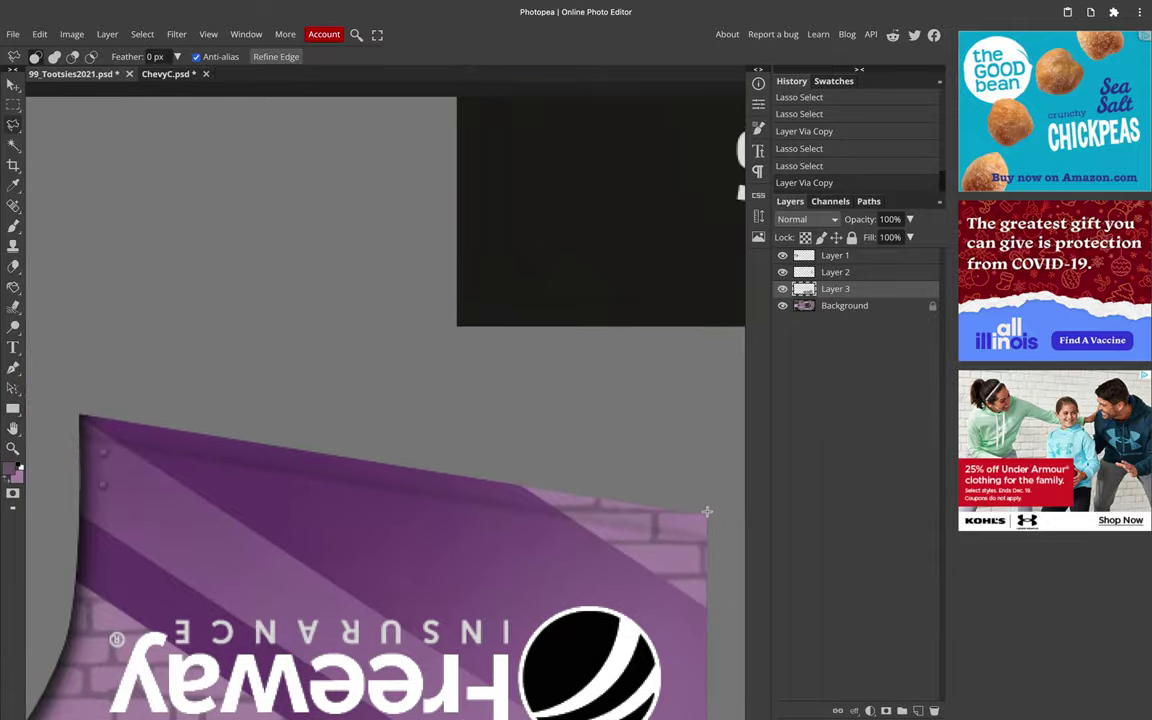
pyautogui.hscroll(-6, 300, 440)
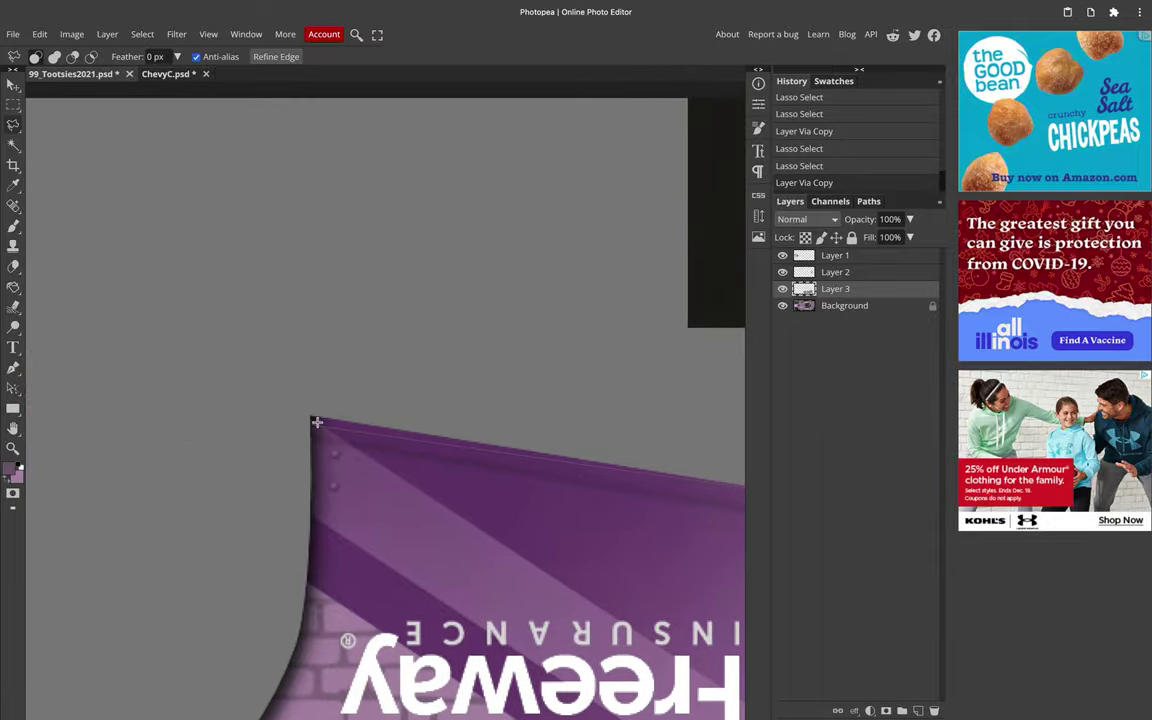
pyautogui.hscroll(-6, 313, 418)
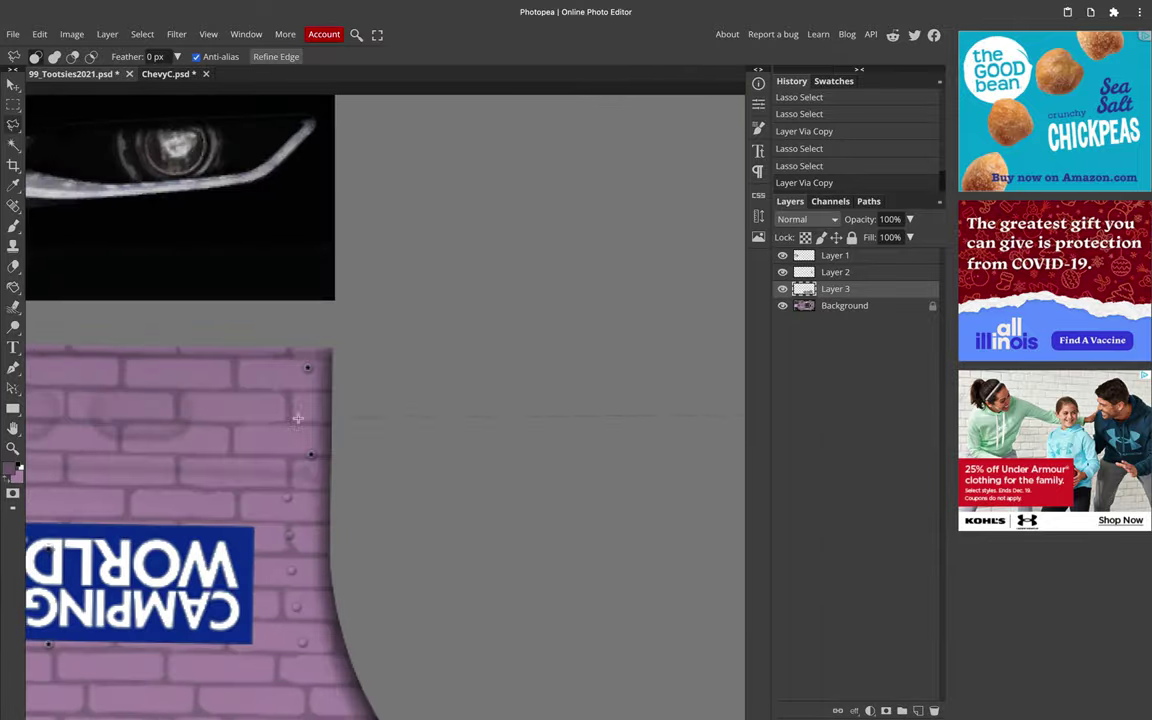
pyautogui.scroll(-3, 451, 439)
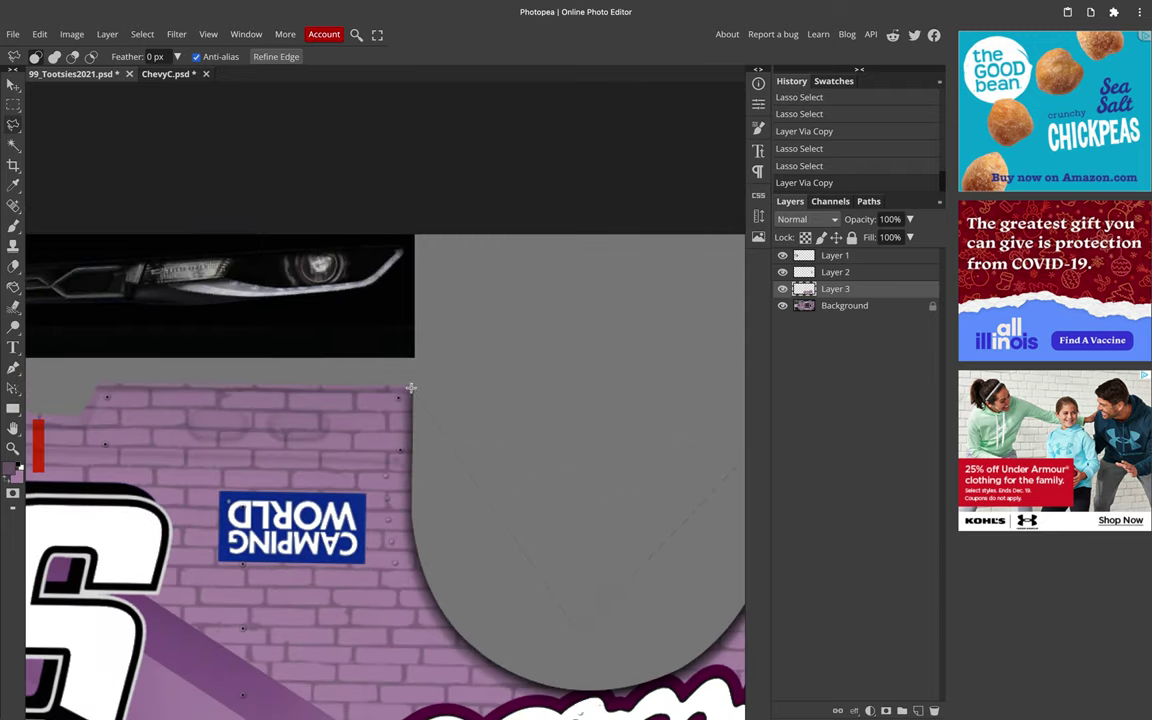
pyautogui.hscroll(-10, 410, 388)
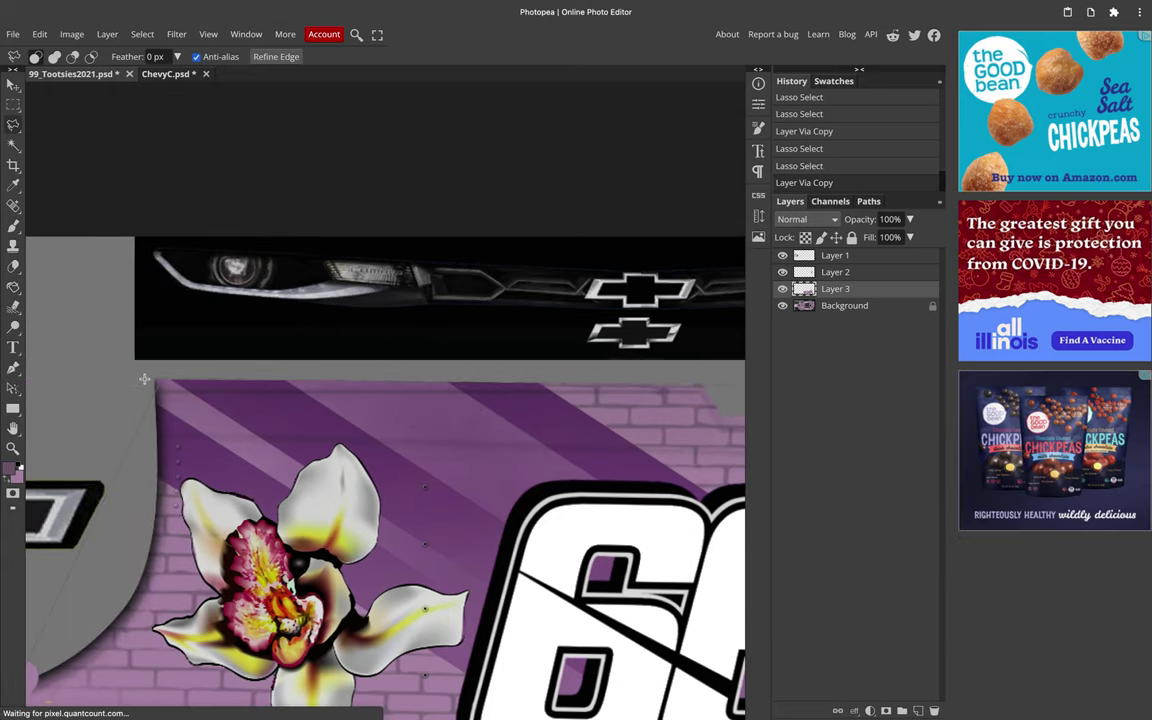
pyautogui.click(162, 380)
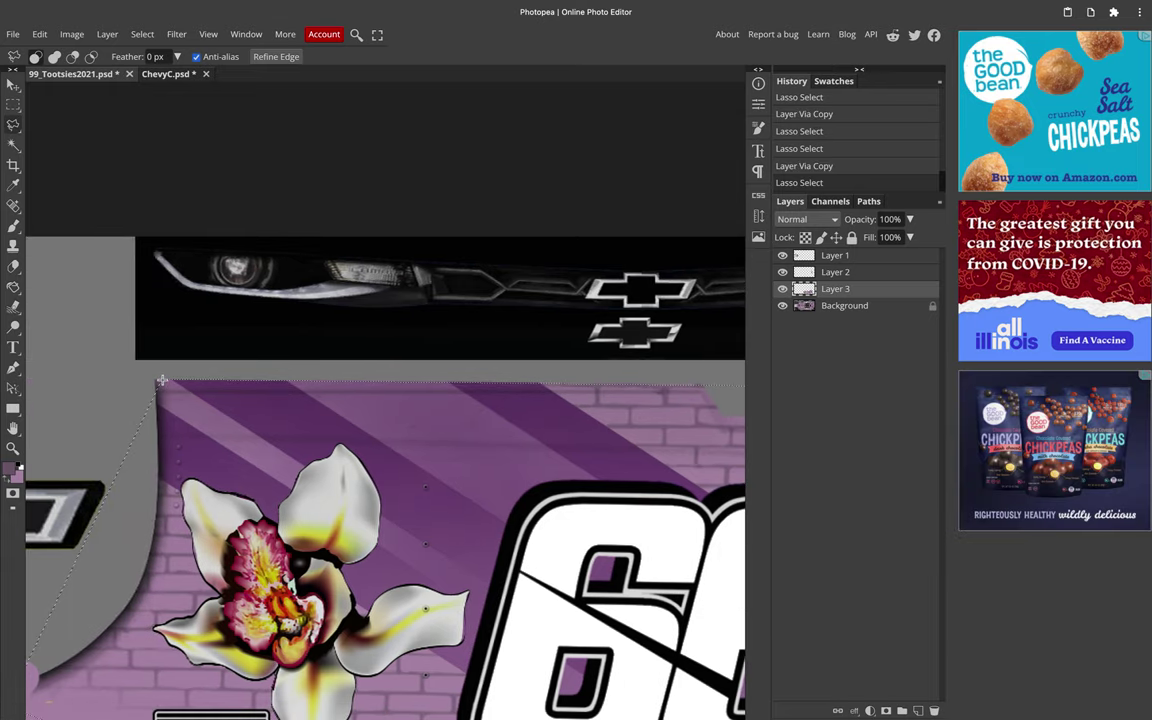
# Step: Copy the selected car side from the Background to its own layer and duplicate that layer into ChevyC.psd
pyautogui.click(803, 306)
pyautogui.hotkey('ctrl', 'j')
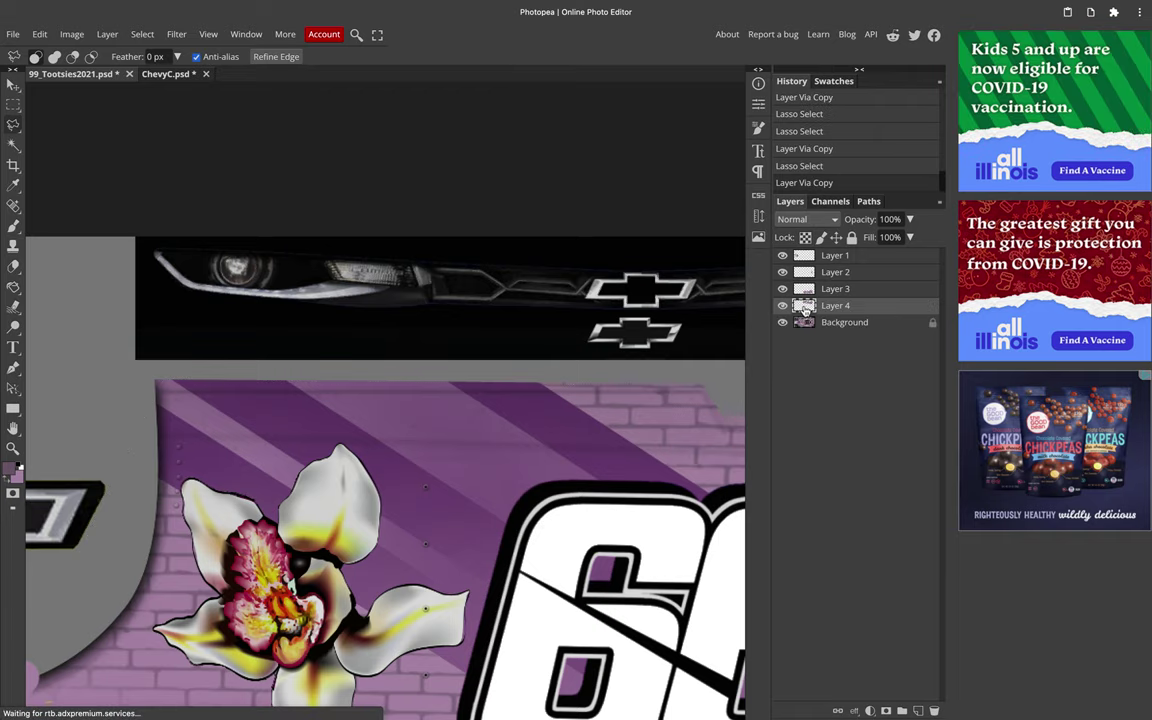
pyautogui.click(70, 74)
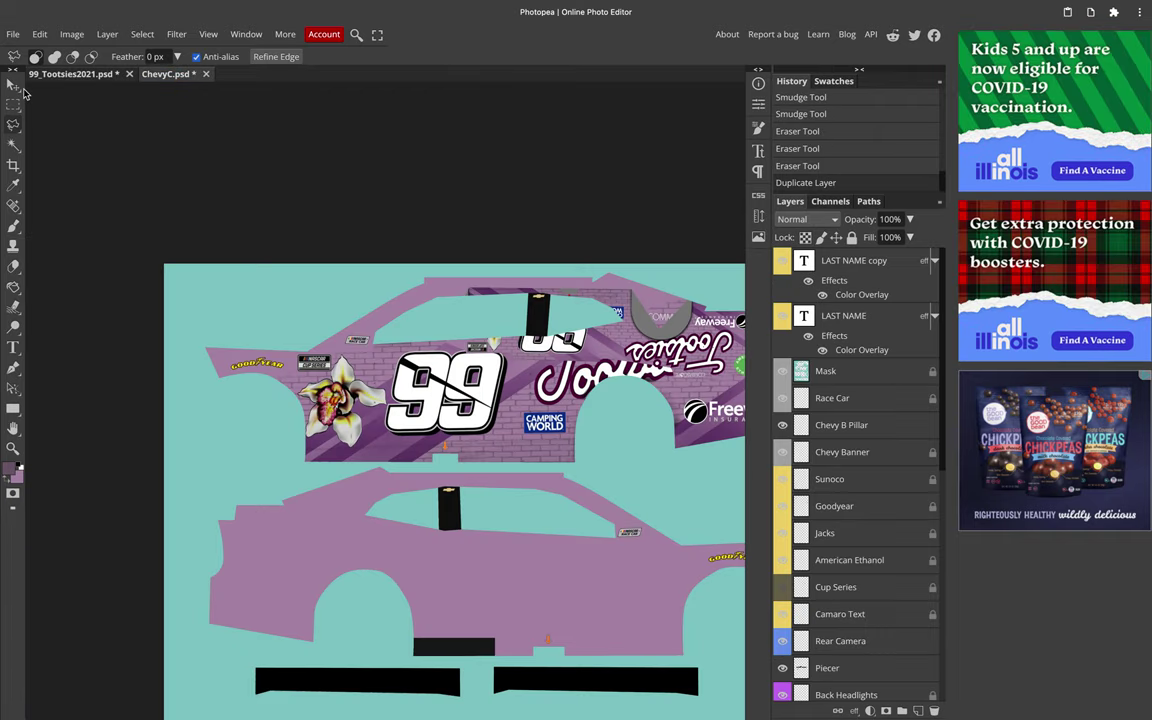
pyautogui.click(13, 85)
pyautogui.hotkey('ctrl', '0')
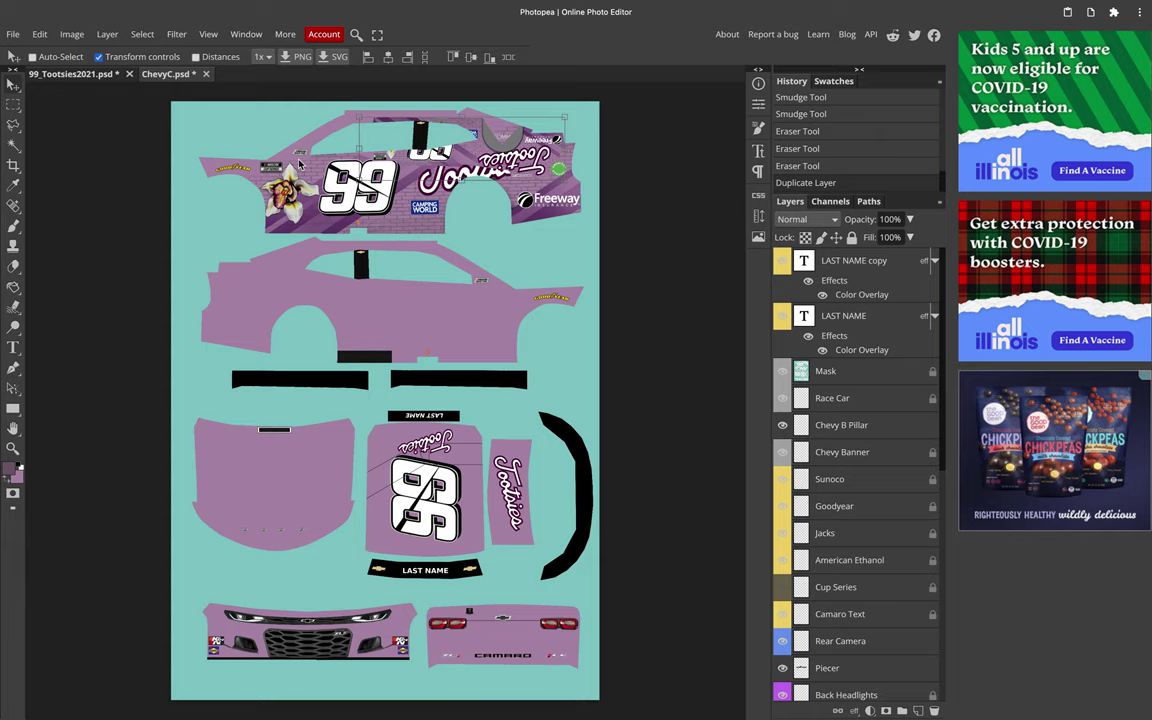
# Step: Rename the ChevyC document to 99ref1 and save it as 99ref1.psd
pyautogui.doubleClick(167, 75)
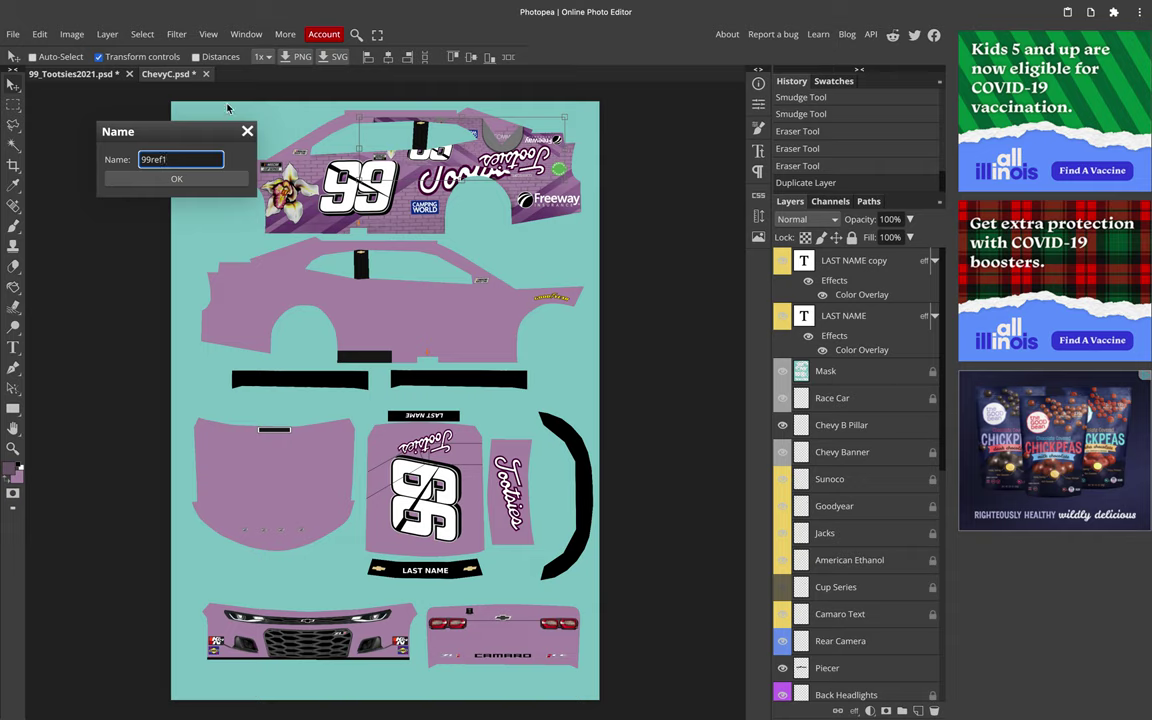
pyautogui.write('99ref1')
pyautogui.press('Return')
pyautogui.click(14, 36)
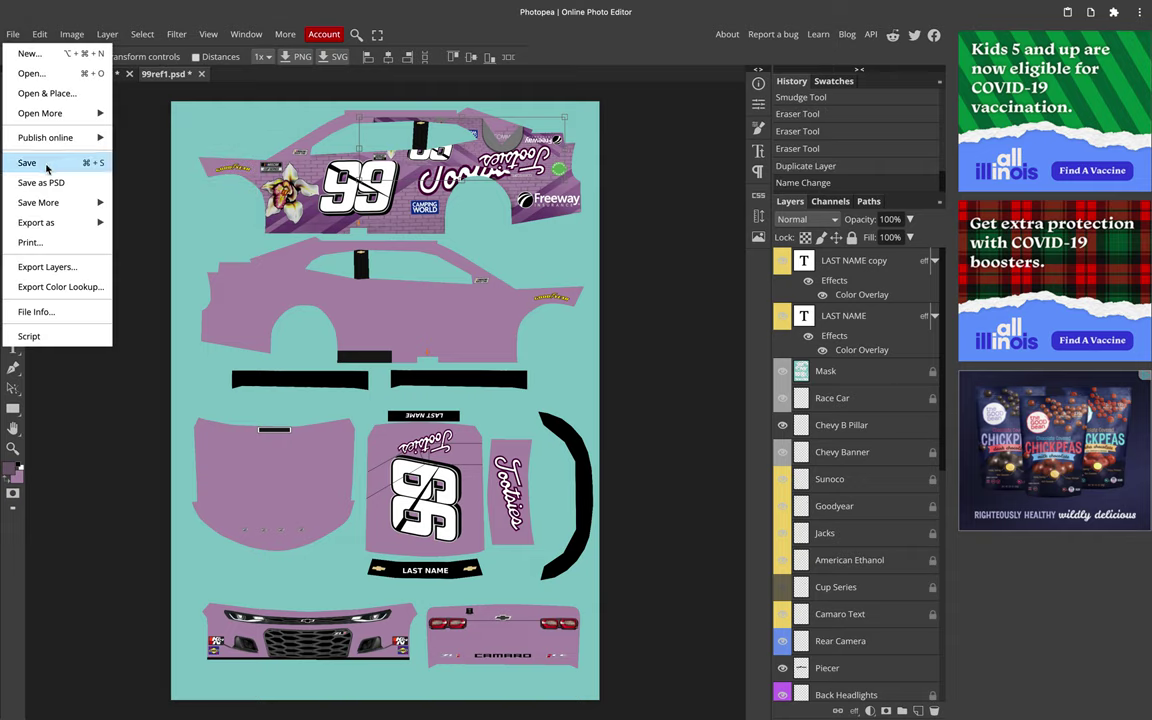
pyautogui.click(45, 165)
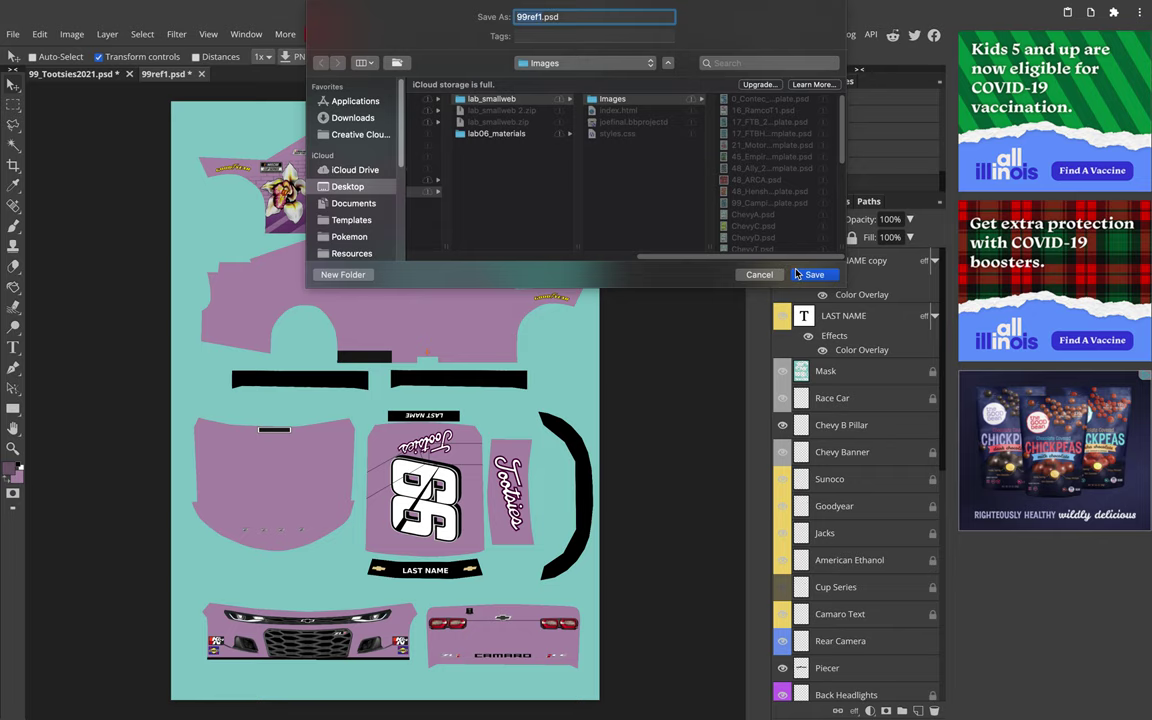
pyautogui.click(798, 274)
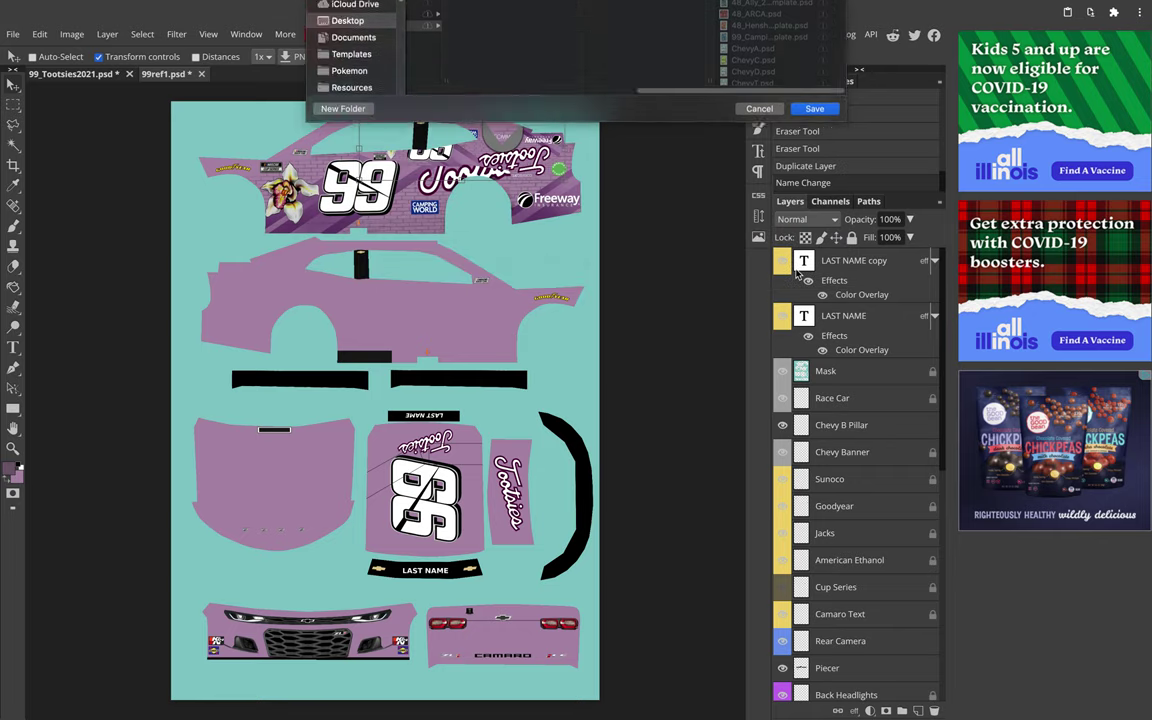
# Step: Rotate the pasted car side 180° and place it over the lower car side template, scaled to about 154%
pyautogui.click(566, 184)
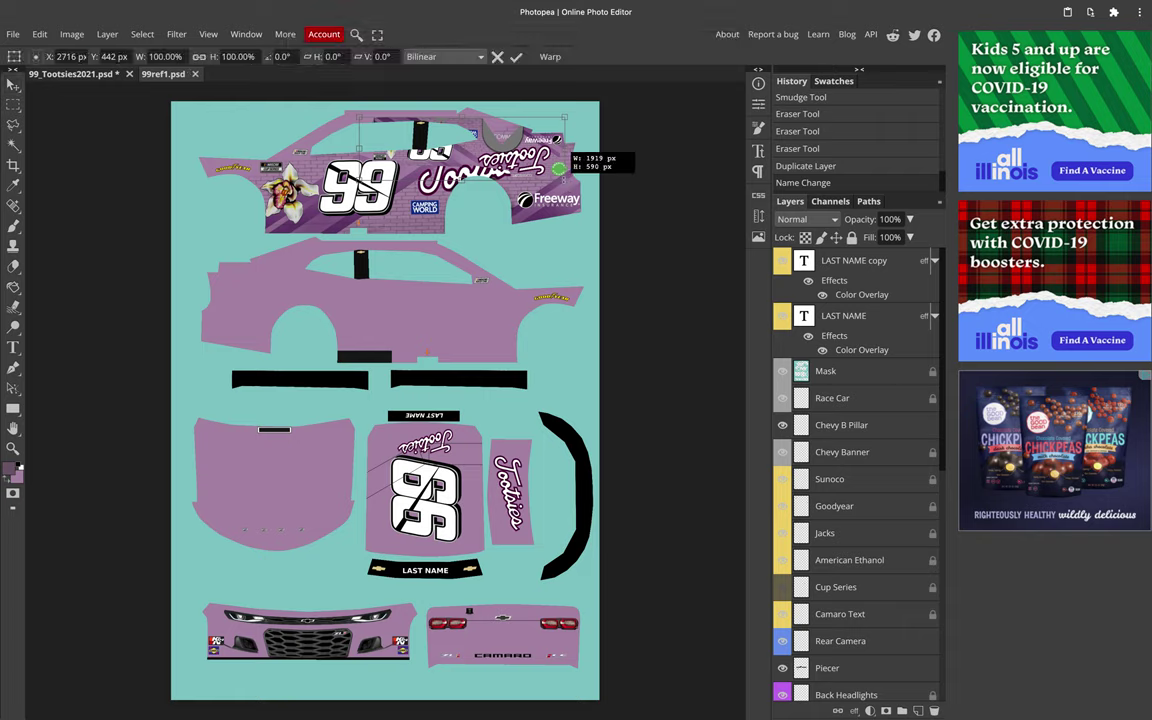
pyautogui.click(275, 60)
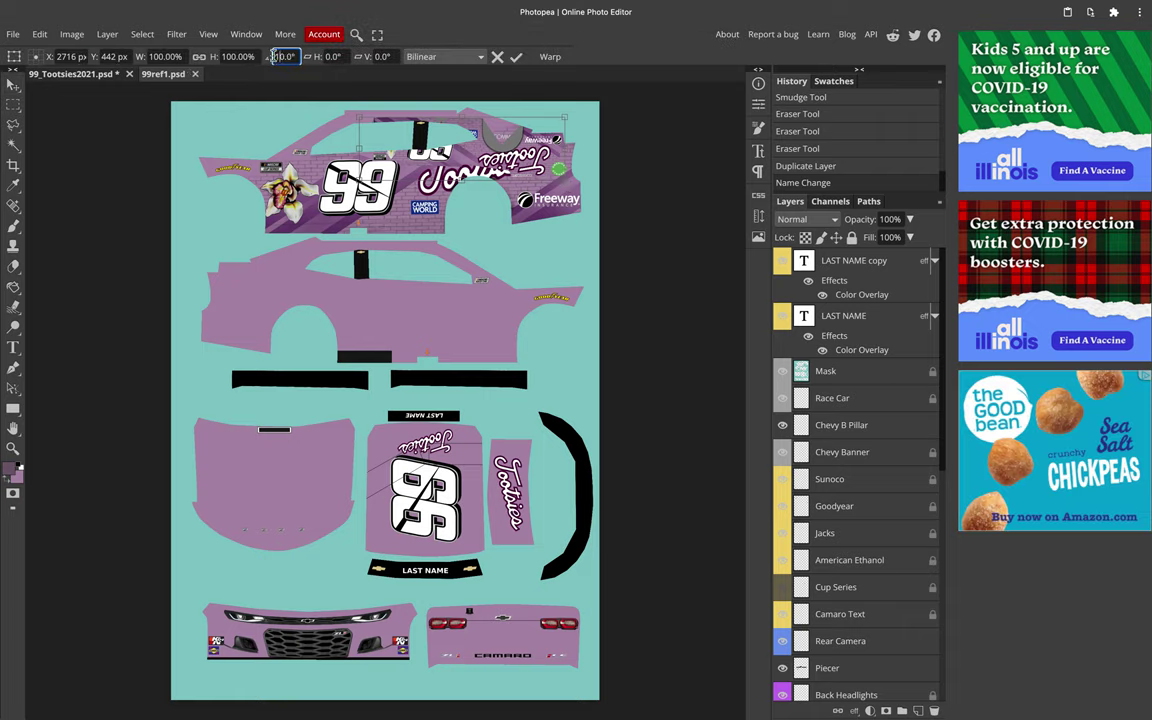
pyautogui.write('180')
pyautogui.press('Return')
pyautogui.moveTo(438, 209); pyautogui.dragTo(506, 279)
pyautogui.moveTo(436, 327); pyautogui.dragTo(446, 338)
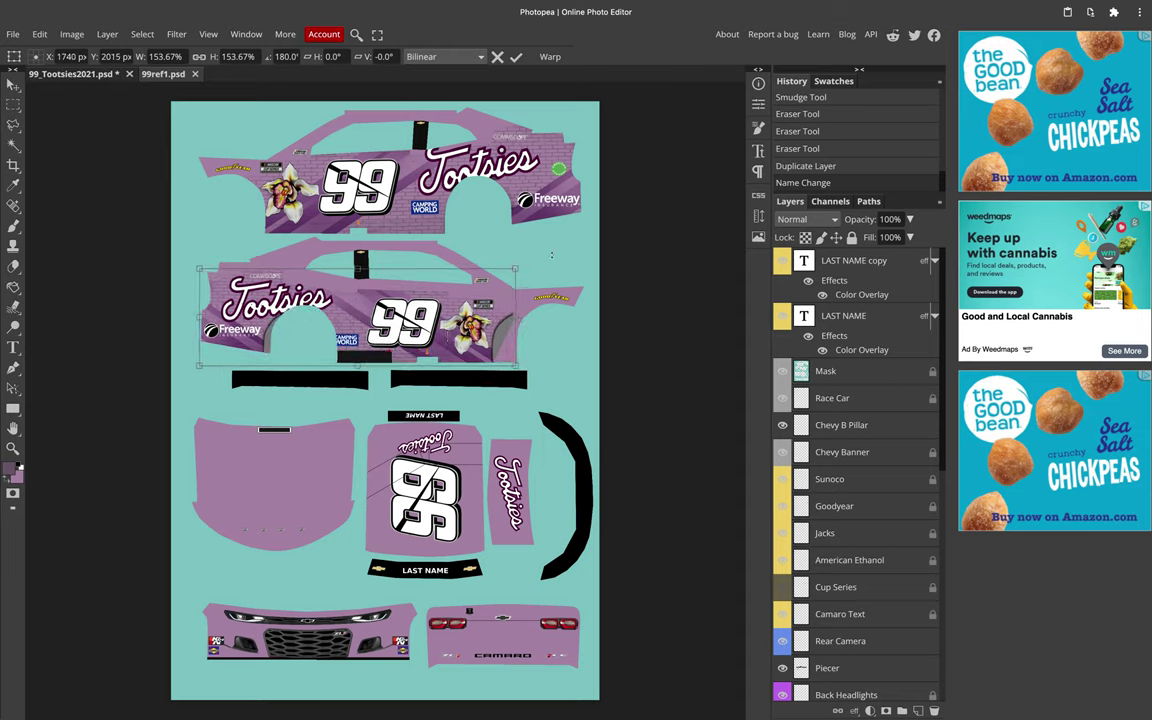
# Step: Stretch the rotated car side to about 168% width and 186% height so it fits the lower side template
pyautogui.moveTo(517, 270); pyautogui.dragTo(546, 253)
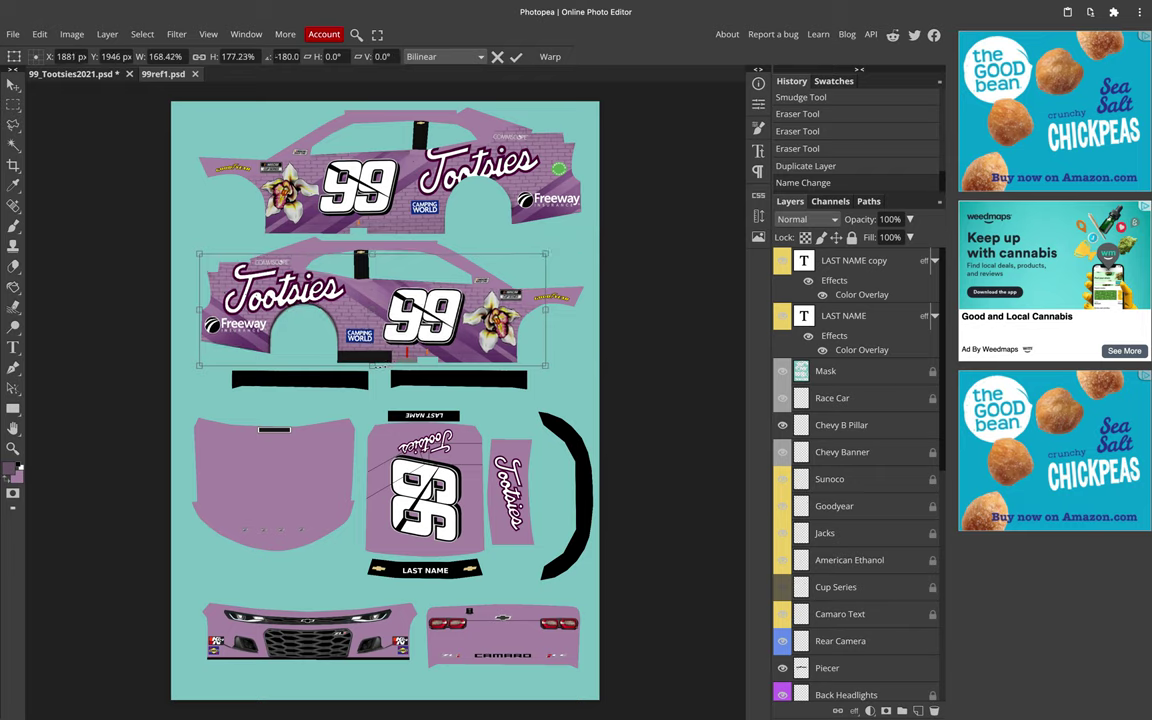
pyautogui.moveTo(372, 368); pyautogui.dragTo(372, 373)
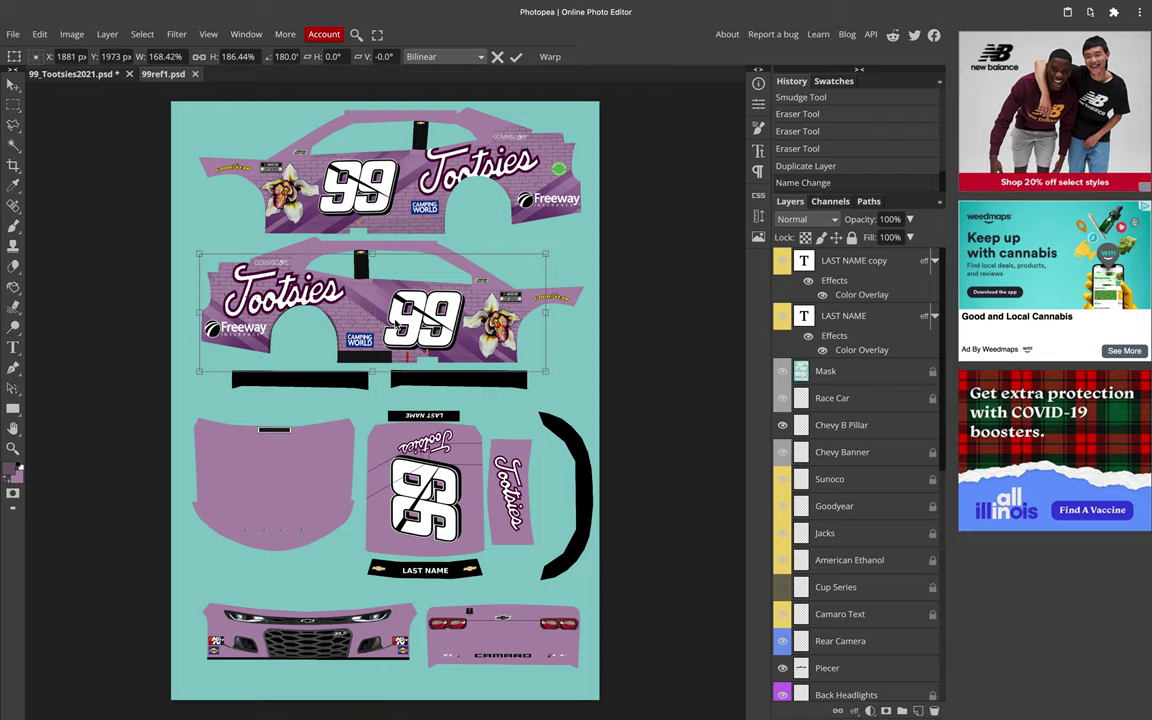
pyautogui.press('Return')
# Step: Smudge the dark shadow along the lower car's rear wheel arch, on the Camping World side, at 40% strength
pyautogui.scroll(5, 306, 306)
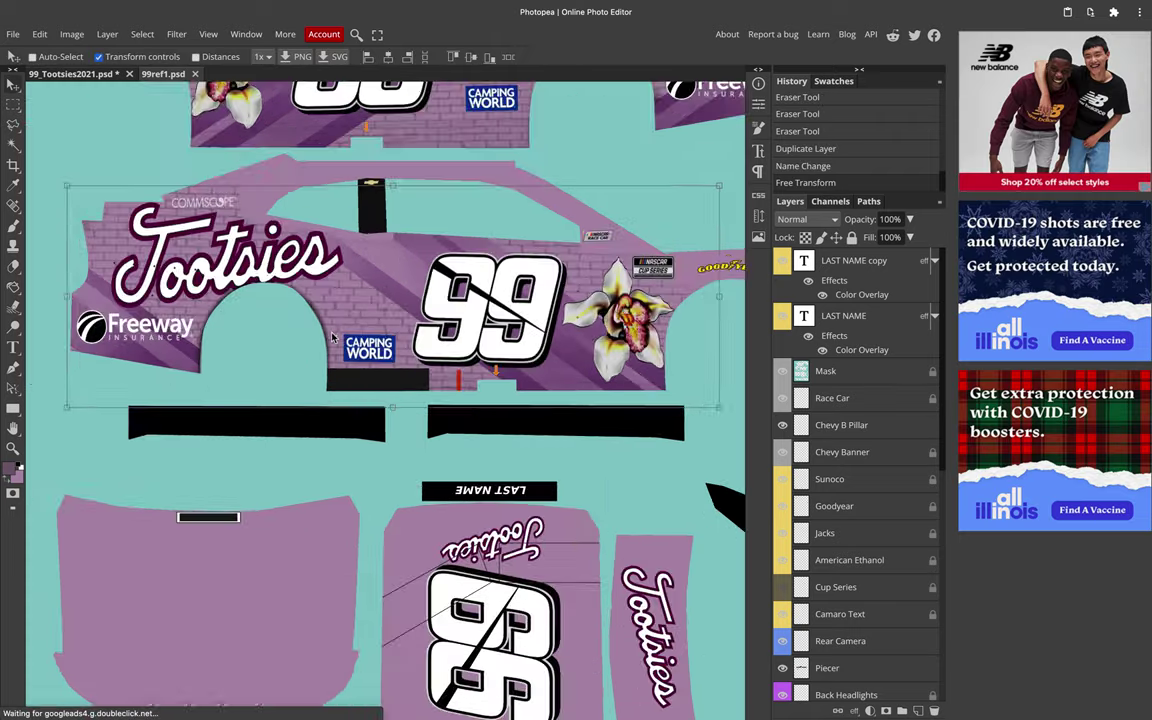
pyautogui.hscroll(-1, 279, 328)
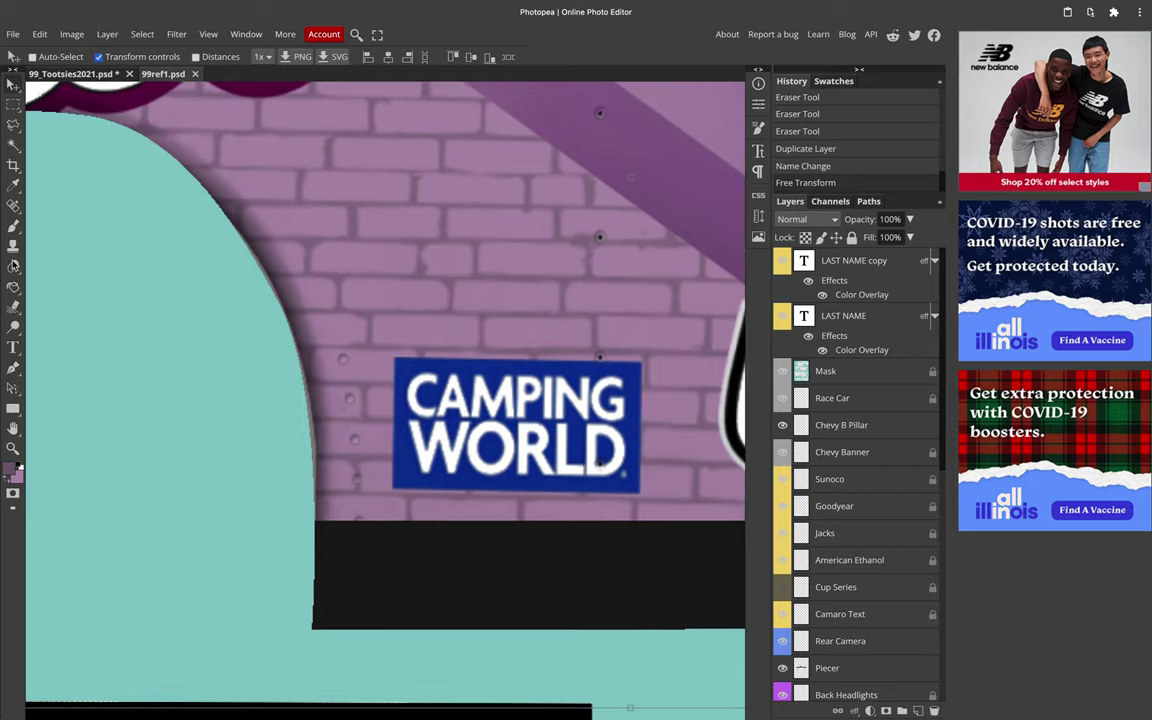
pyautogui.click(14, 306)
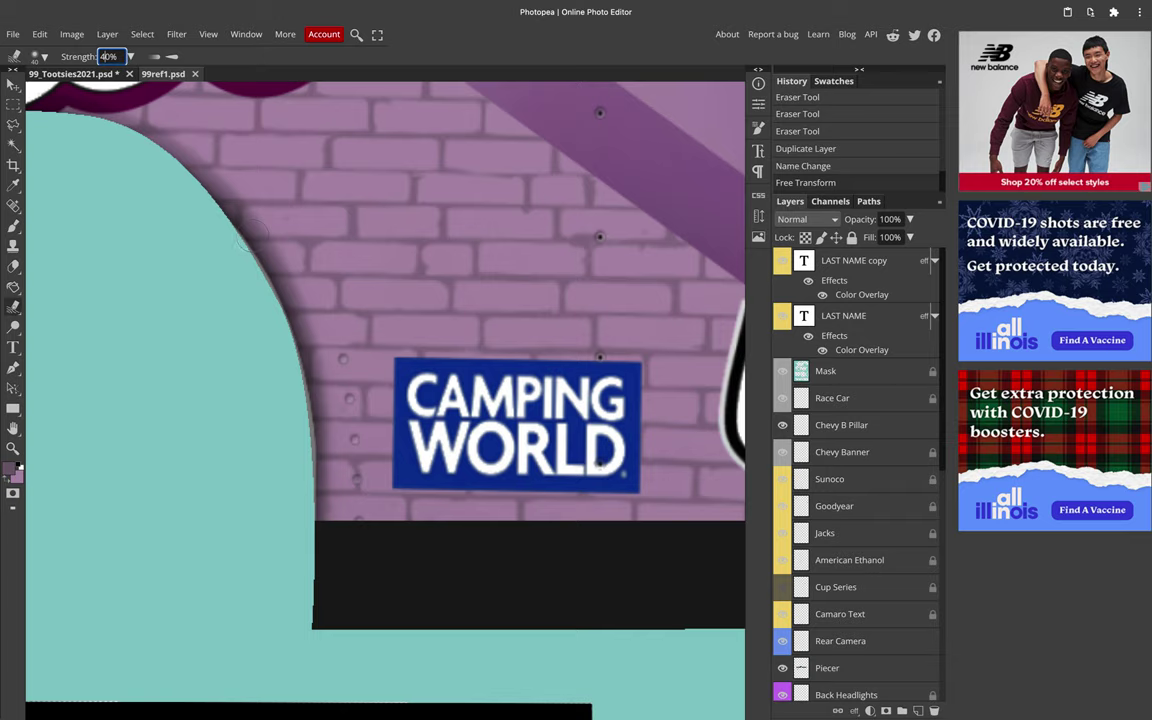
pyautogui.moveTo(199, 255)
pyautogui.mouseDown()
pyautogui.moveTo(226, 233)
pyautogui.moveTo(284, 218)
pyautogui.mouseUp()
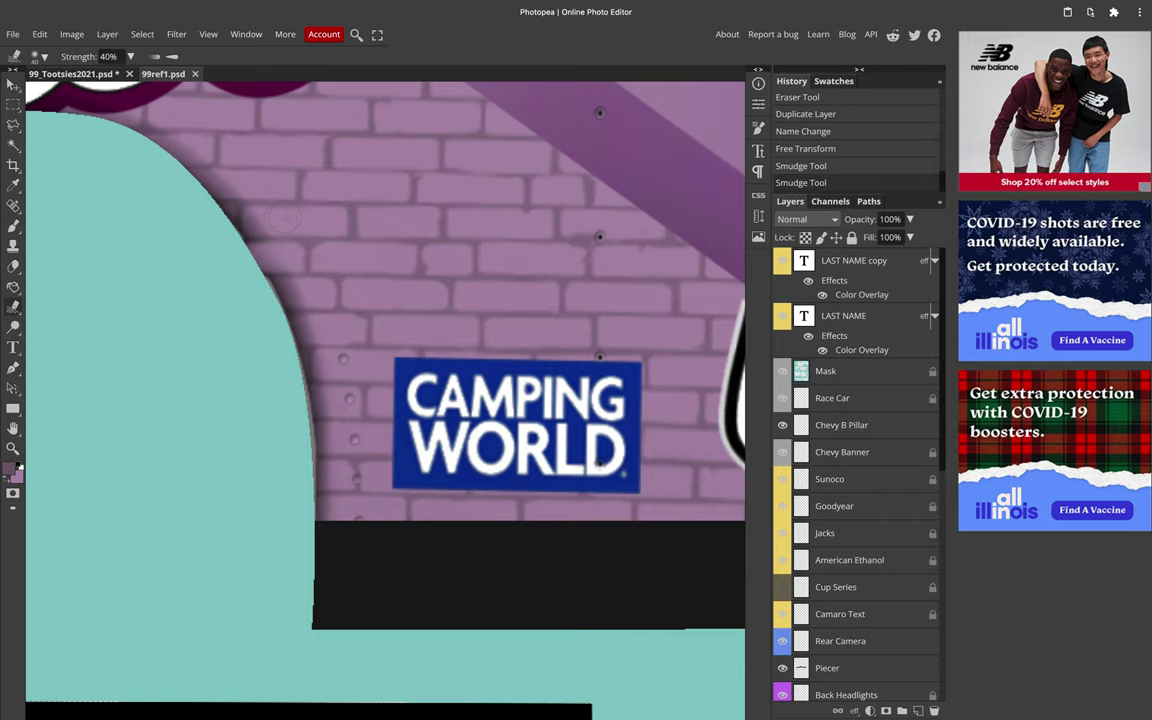
pyautogui.moveTo(188, 220)
pyautogui.mouseDown()
pyautogui.moveTo(258, 196)
pyautogui.moveTo(167, 180)
pyautogui.mouseUp()
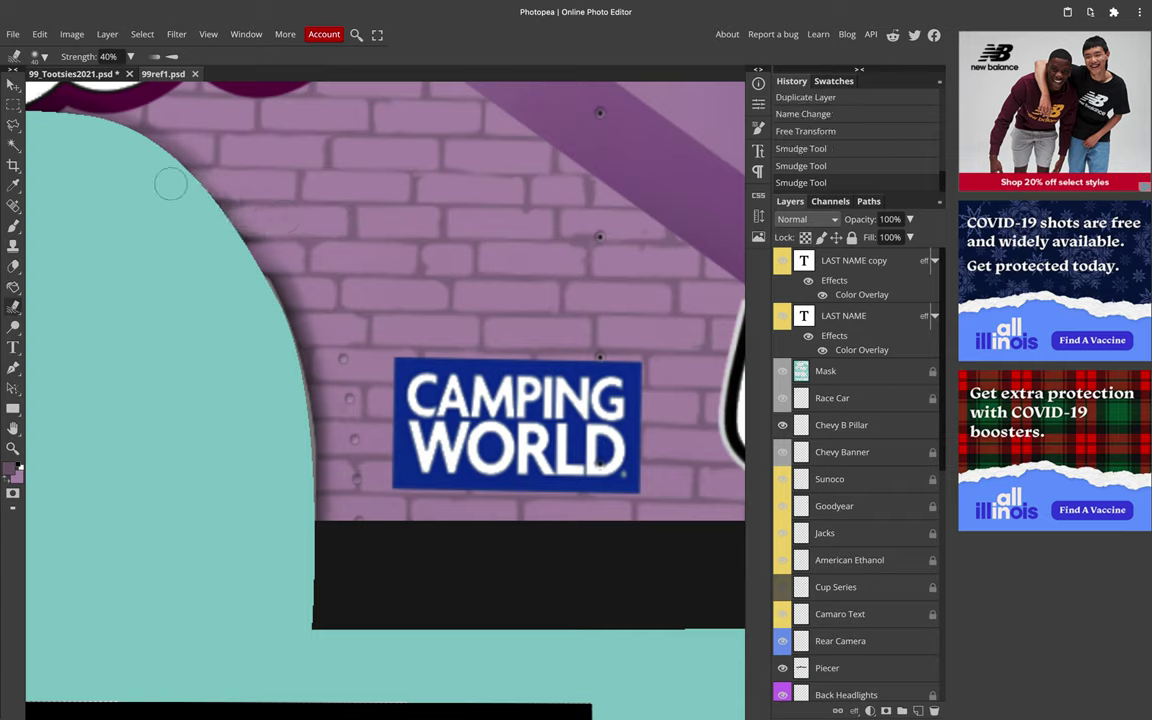
pyautogui.moveTo(160, 153); pyautogui.dragTo(186, 147)
pyautogui.moveTo(252, 329); pyautogui.dragTo(277, 307)
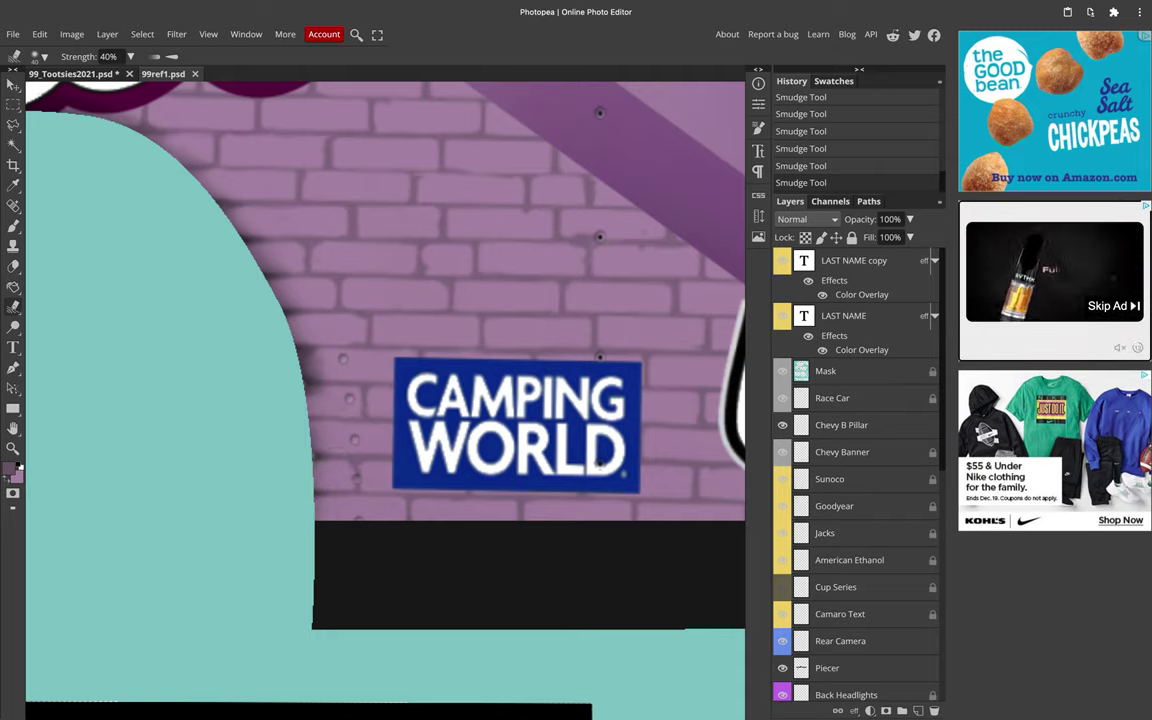
# Step: Paint the brick mortar lines back in along the wheel arch's edge on the Freeway Insurance side with the Brush at 50% opacity
pyautogui.scroll(-2, 264, 362)
pyautogui.hscroll(-6, 264, 362)
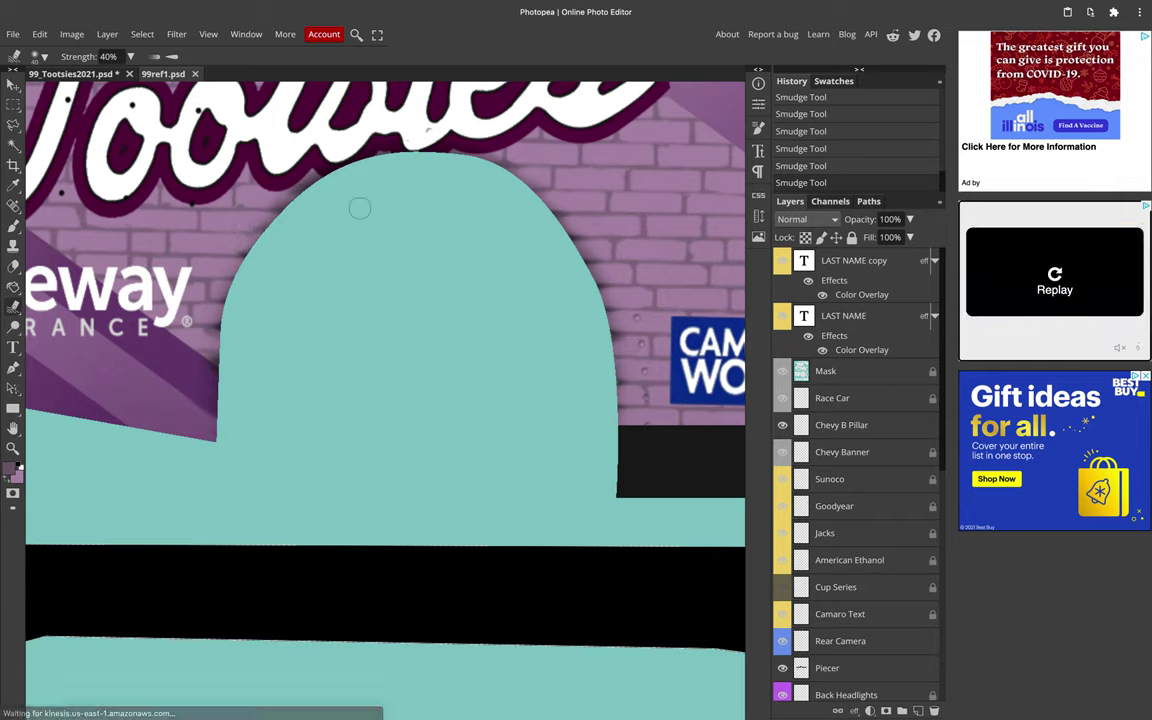
pyautogui.scroll(-3, 395, 217)
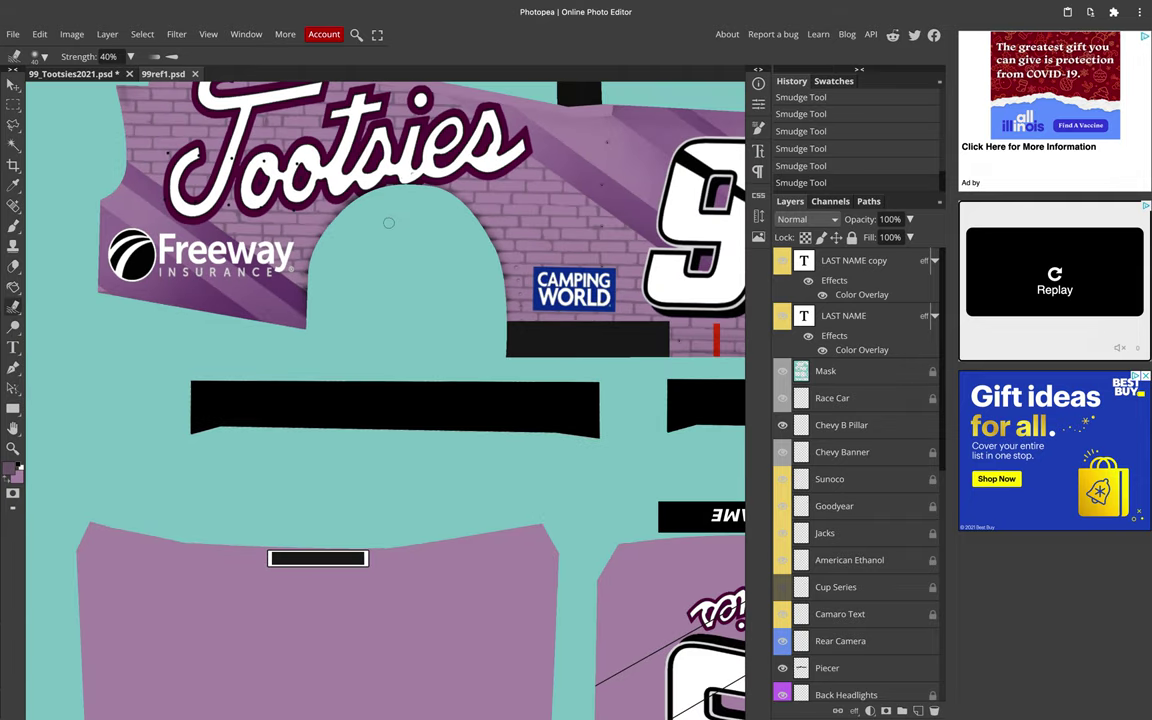
pyautogui.scroll(3, 338, 258)
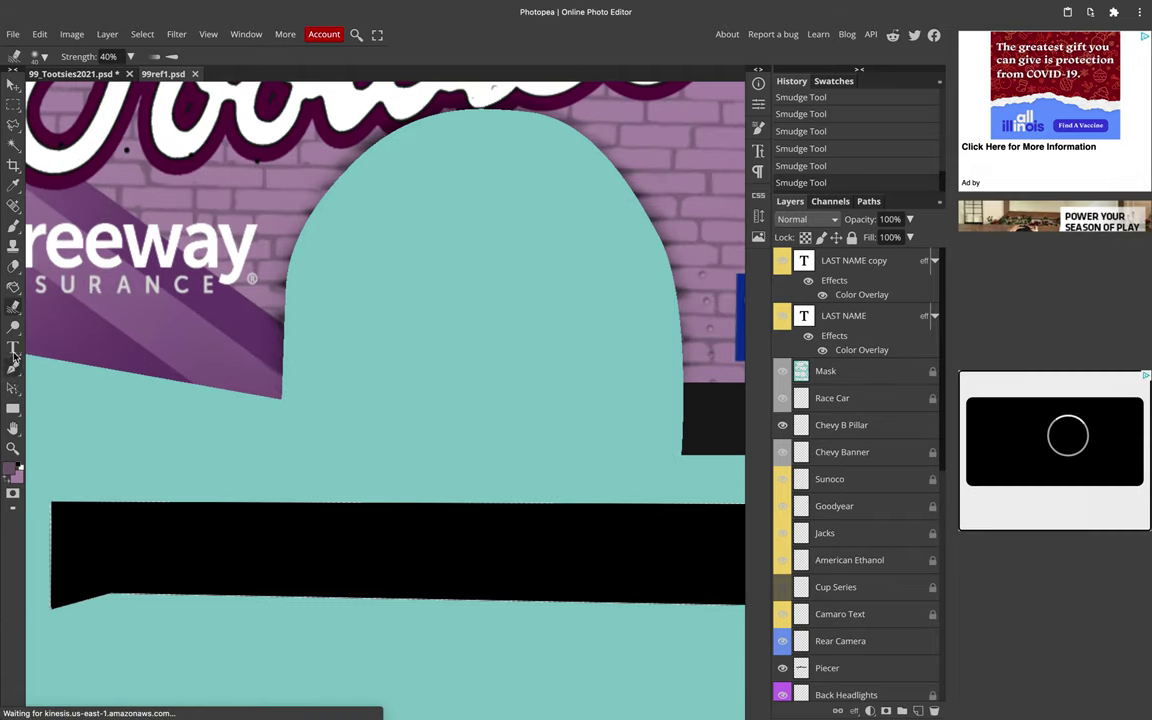
pyautogui.click(12, 206)
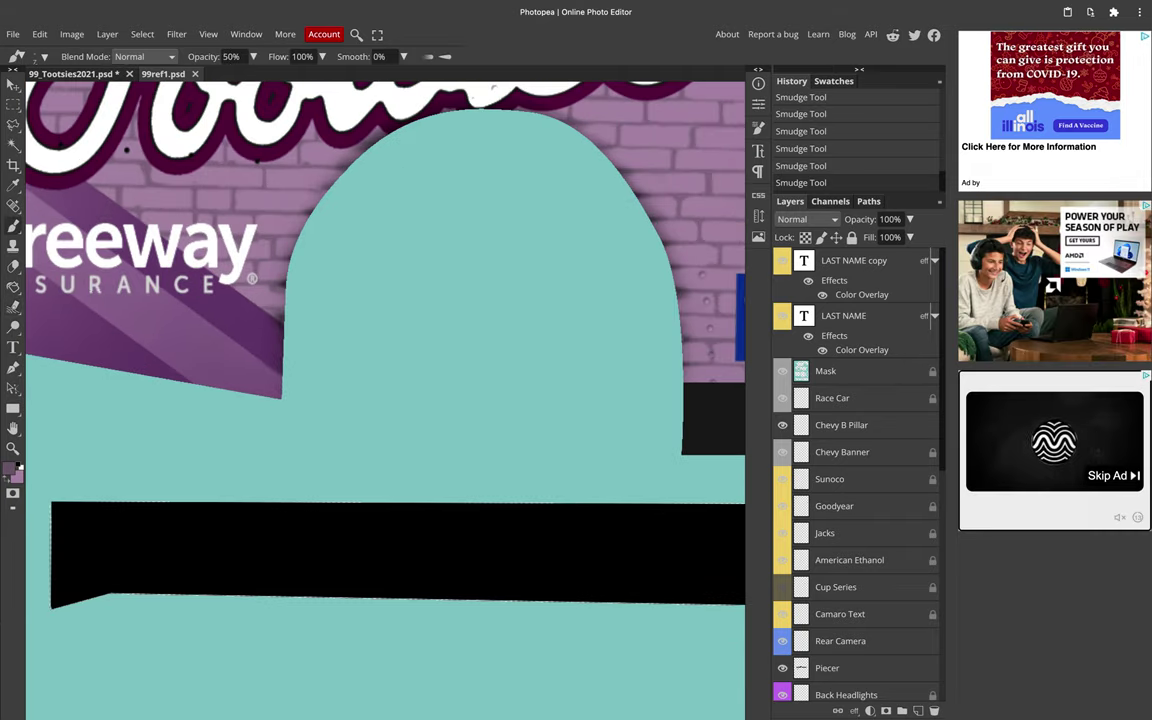
pyautogui.click(294, 190)
pyautogui.scroll(3, 317, 198)
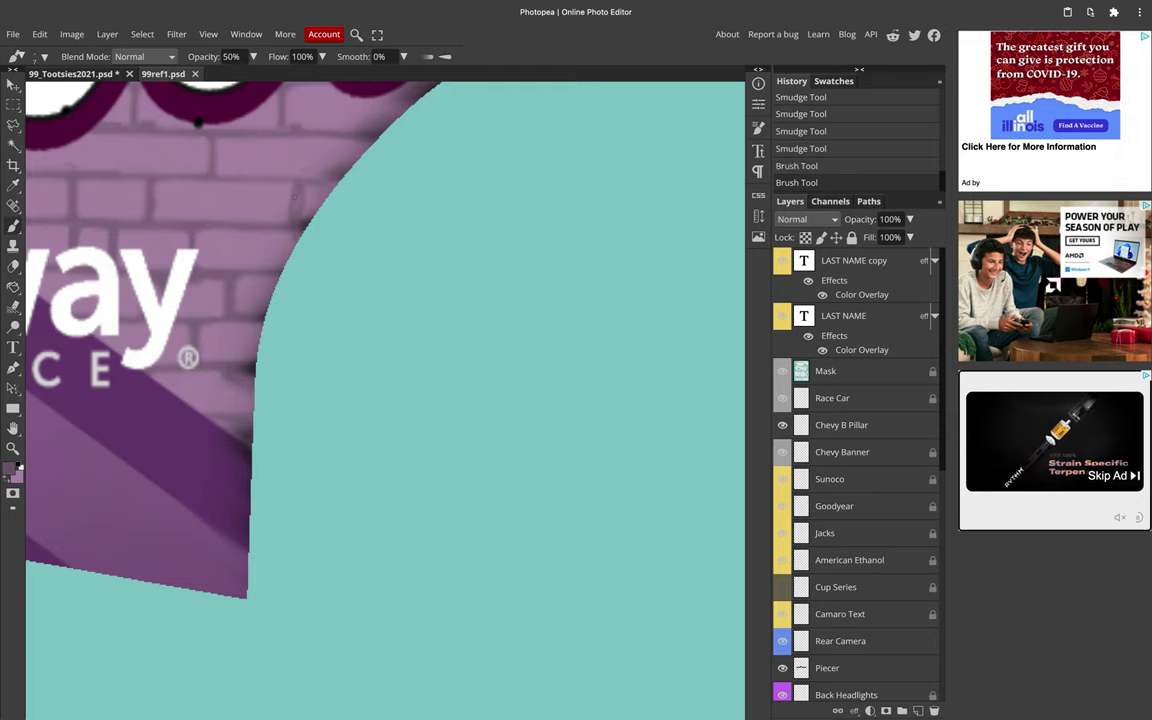
pyautogui.hotkey('ctrl', 'z')
pyautogui.hotkey('ctrl', 'z')
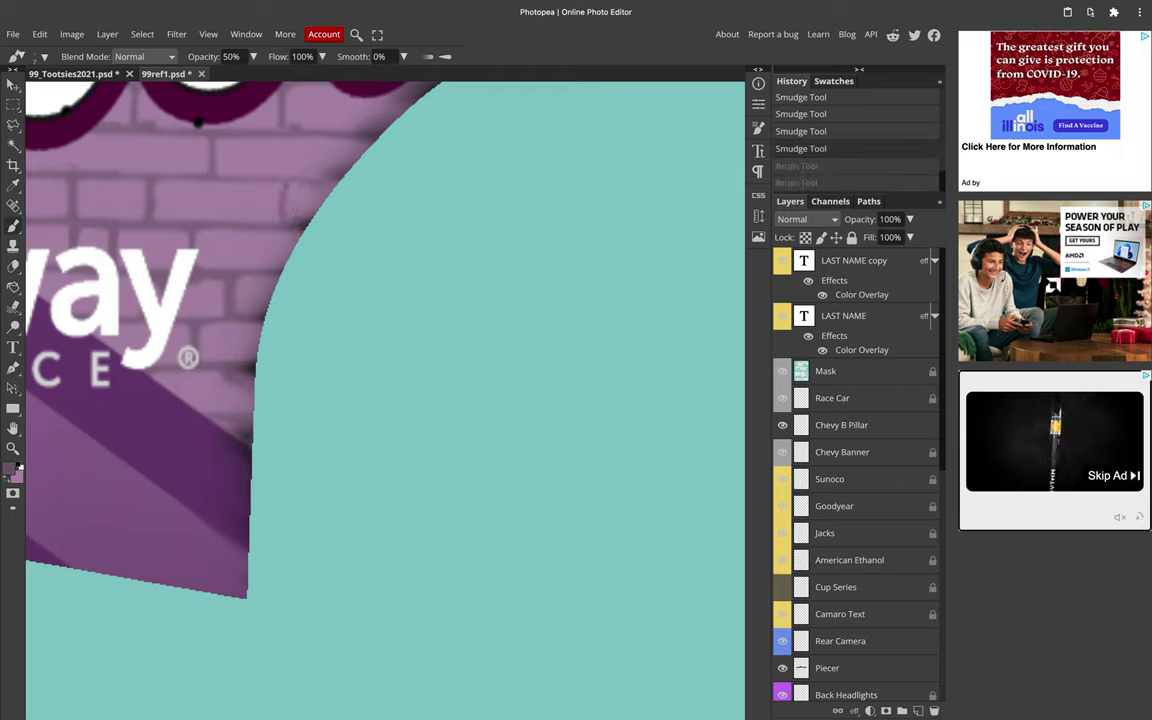
pyautogui.click(300, 205)
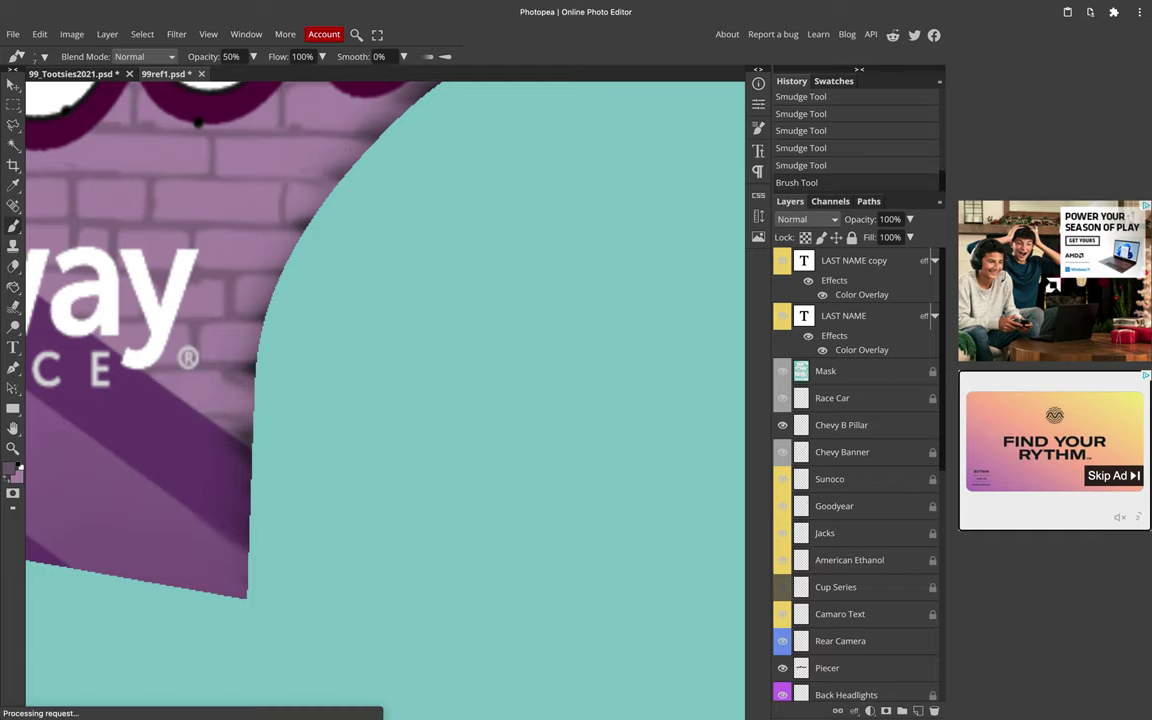
pyautogui.click(350, 195)
pyautogui.scroll(-3, 370, 196)
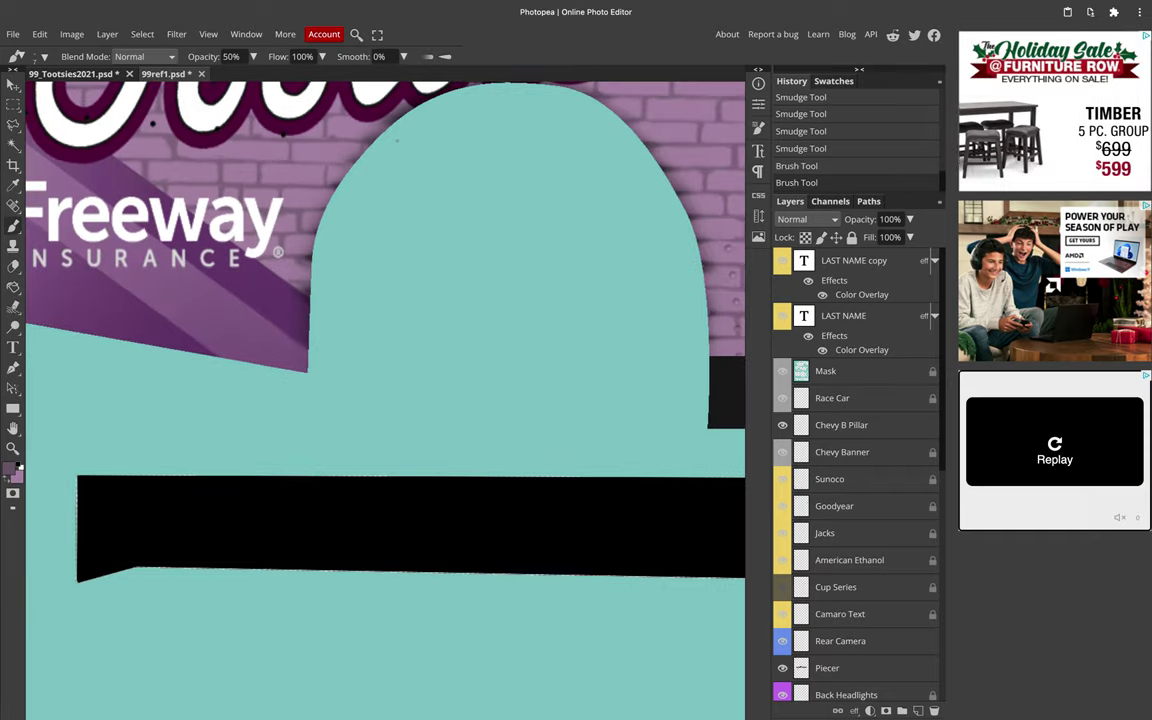
pyautogui.scroll(1, 395, 198)
pyautogui.scroll(2, 395, 198)
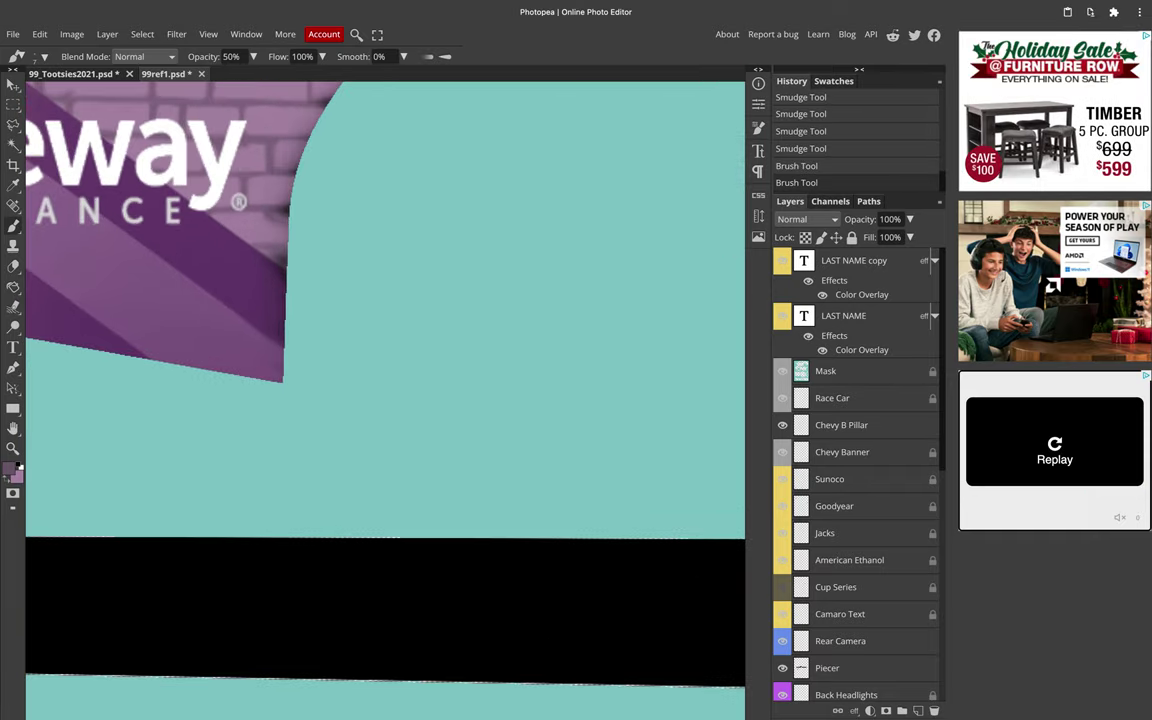
pyautogui.click(319, 246)
# Step: Touch up the brick mortar lines along the same wheel arch's Camping World side with the Brush at 50% opacity
pyautogui.scroll(-2, 319, 246)
pyautogui.hscroll(3, 319, 246)
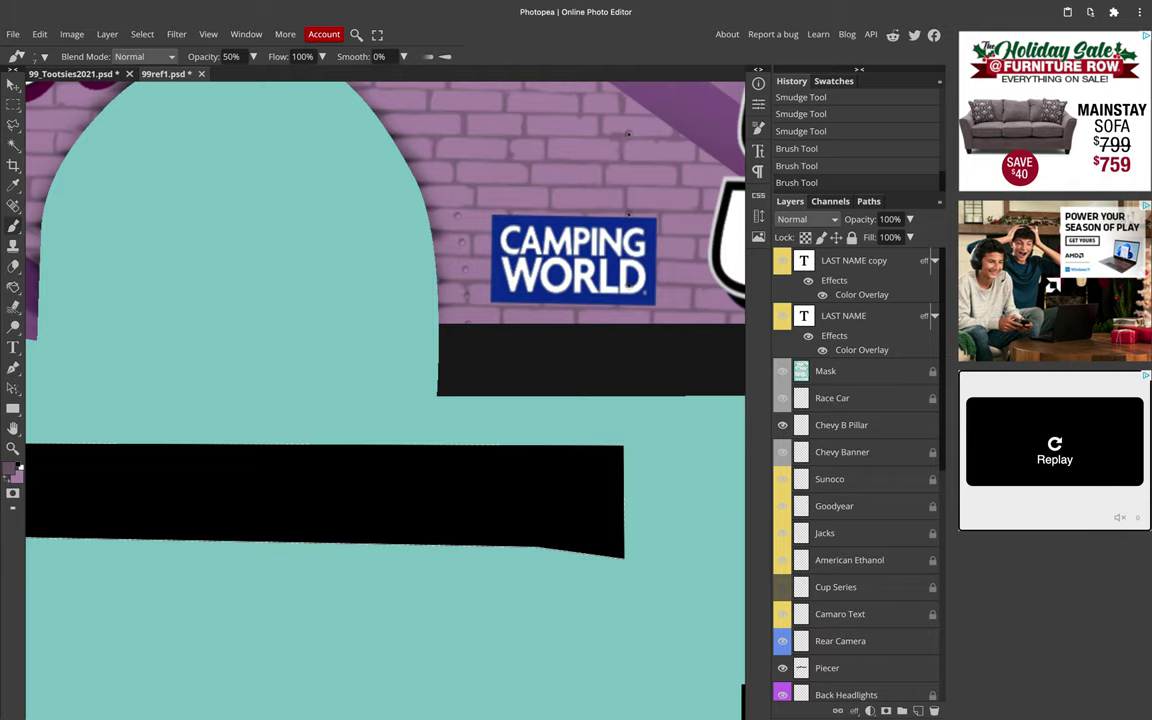
pyautogui.click(628, 187)
pyautogui.scroll(1, 628, 187)
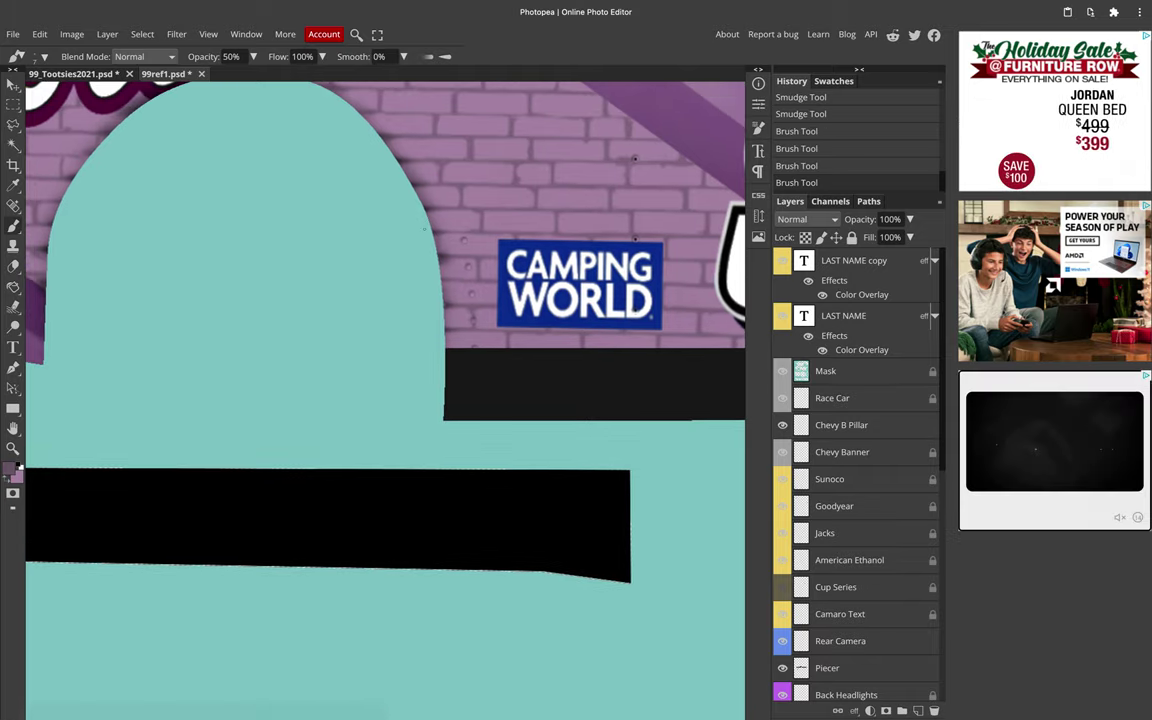
pyautogui.click(634, 186)
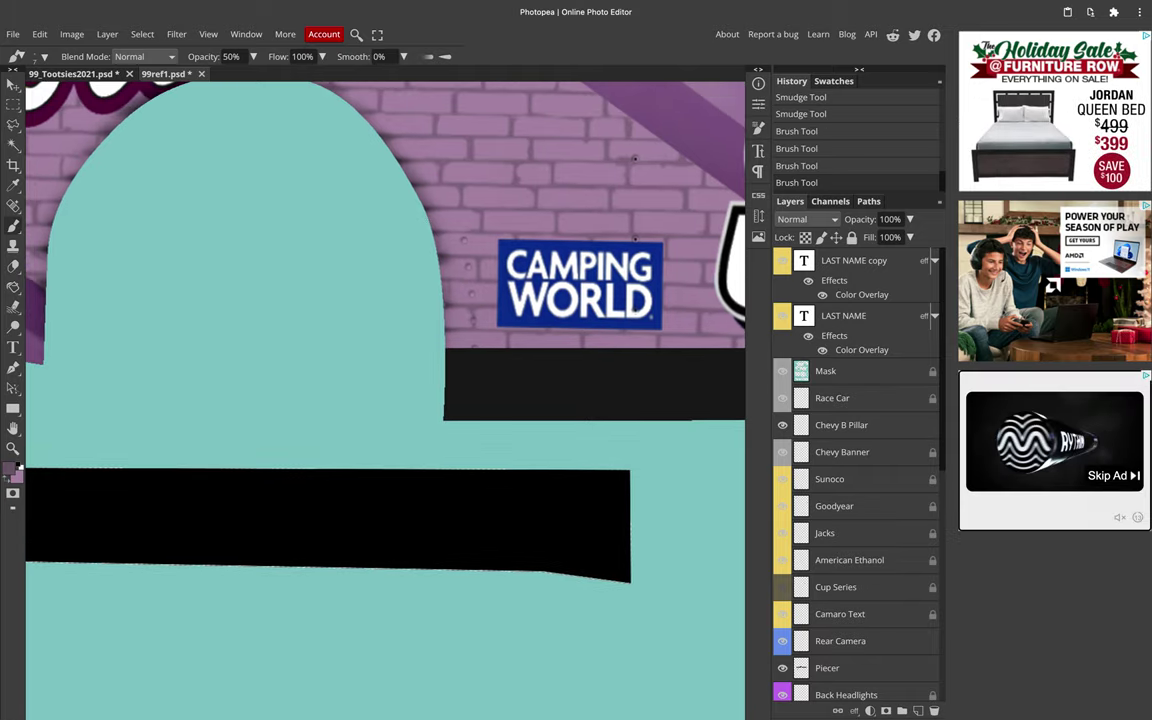
pyautogui.hotkey('ctrl', 'z')
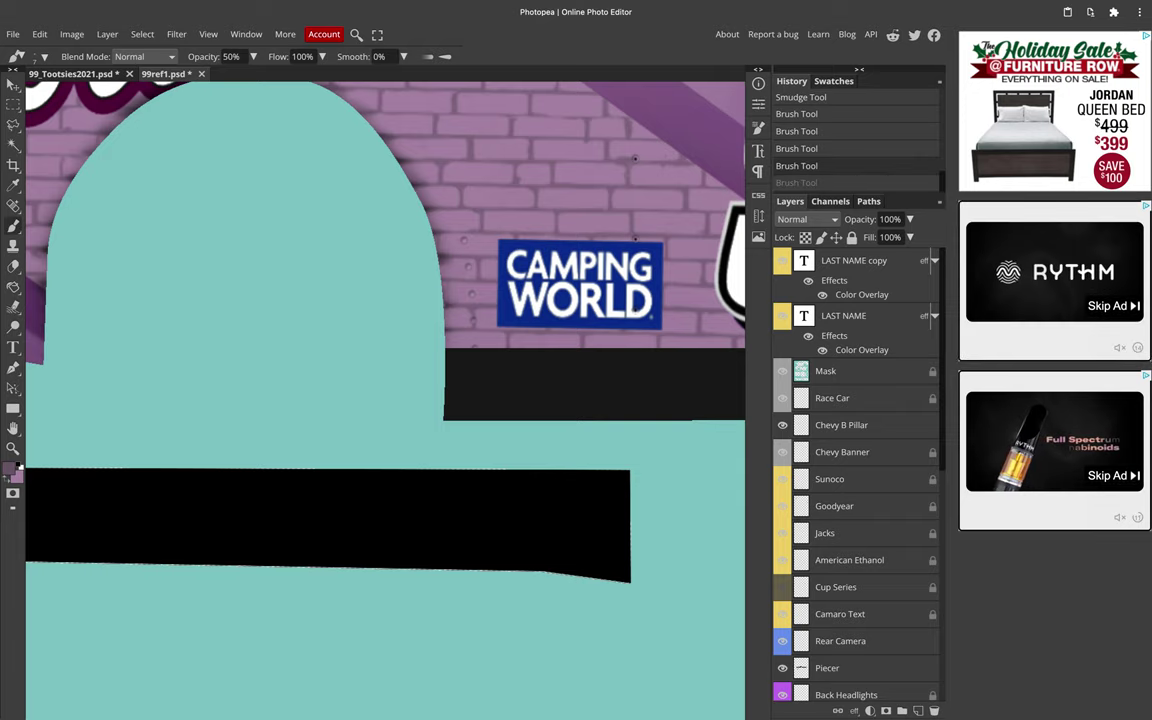
pyautogui.scroll(2, 458, 303)
pyautogui.scroll(1, 457, 285)
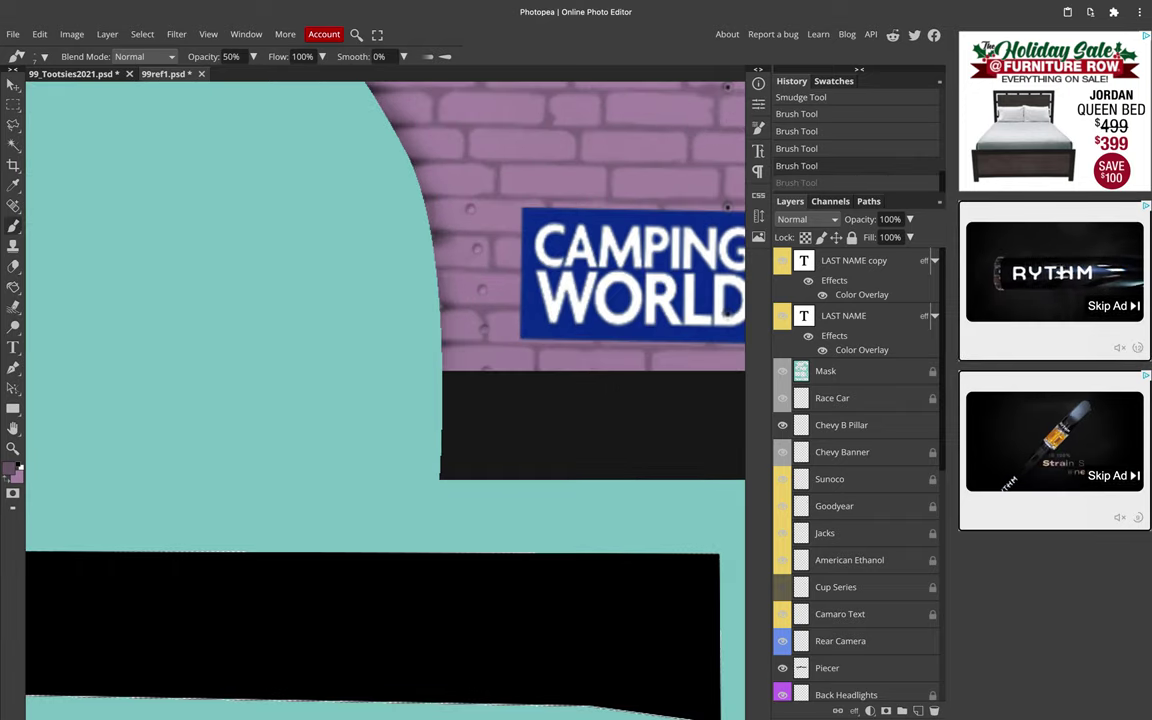
pyautogui.hotkey('ctrl', 'shift', 'z')
pyautogui.scroll(-5, 458, 303)
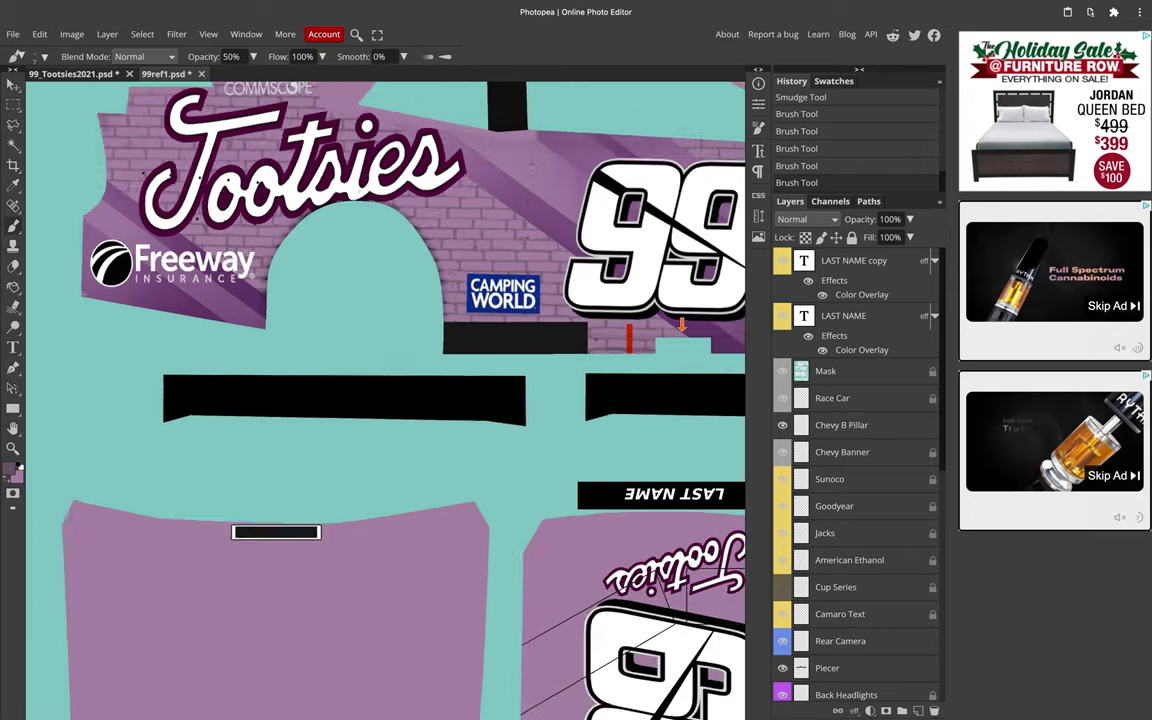
# Step: Paint dark mortar lines across the red strip beneath the number 99 at 50% opacity
pyautogui.scroll(-7, 458, 303)
pyautogui.scroll(15, 578, 318)
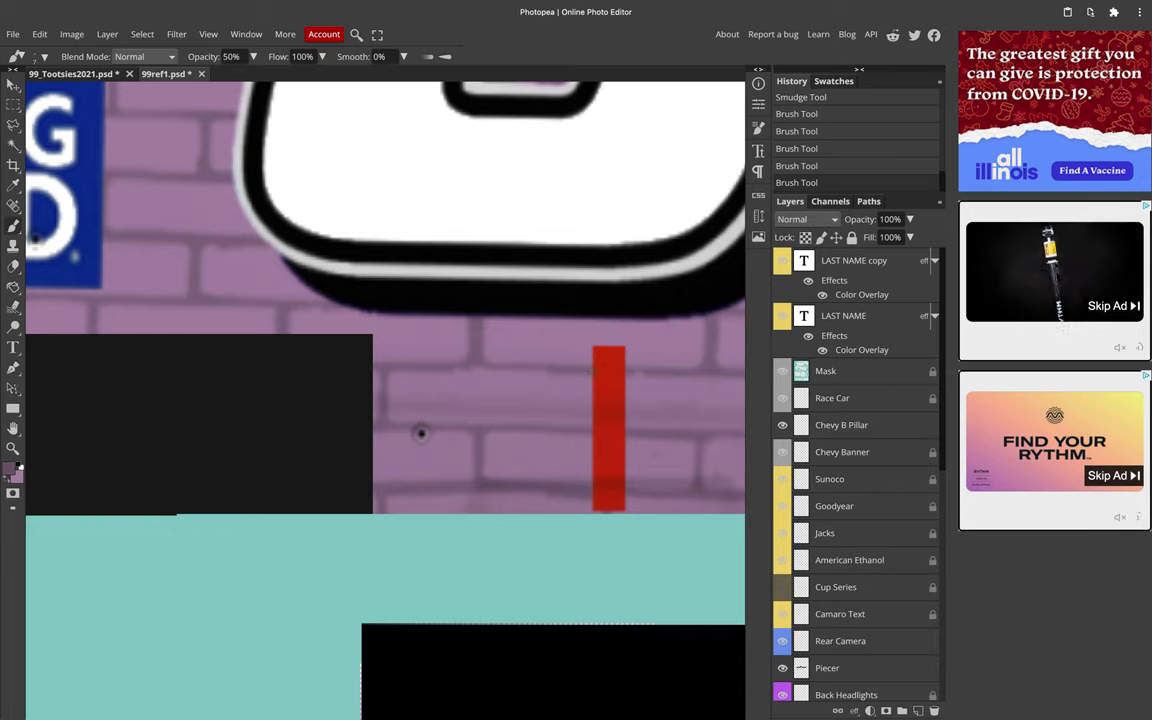
pyautogui.moveTo(594, 373); pyautogui.dragTo(625, 373)
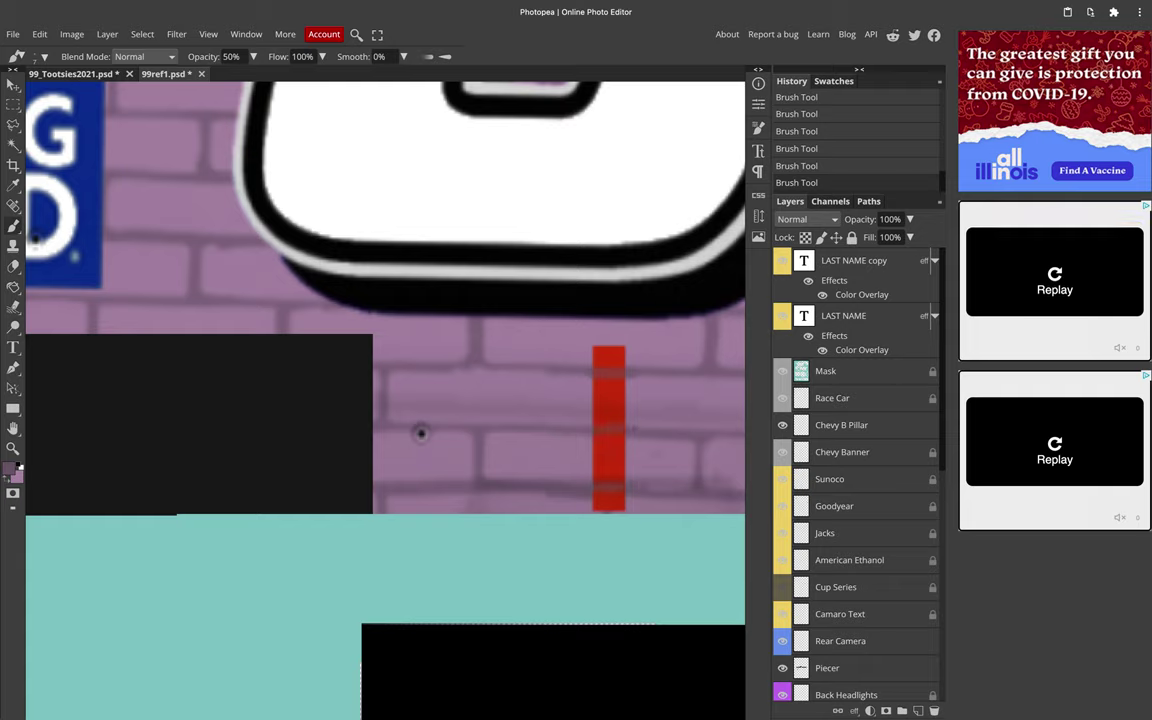
# Step: Sample the light purple brick colour and paint over the whole red strip beneath the 99 with the Brush at 90% opacity
pyautogui.press('i')
pyautogui.click(14, 226)
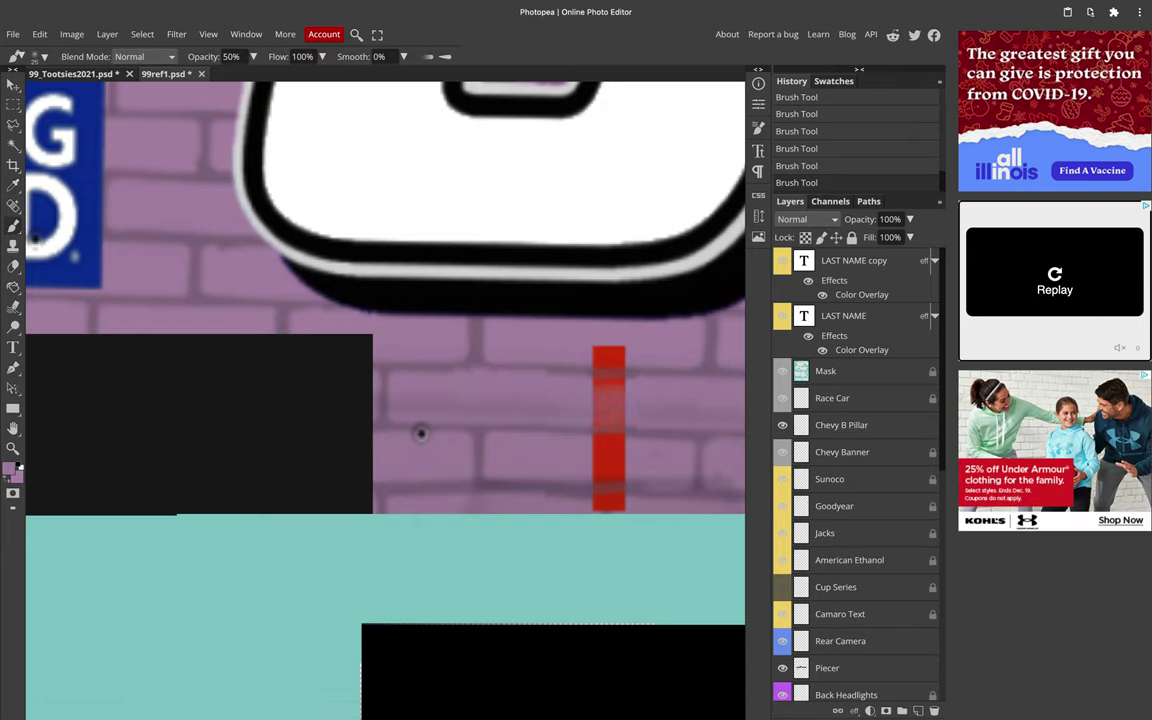
pyautogui.click(230, 56)
pyautogui.write('90')
pyautogui.press('Return')
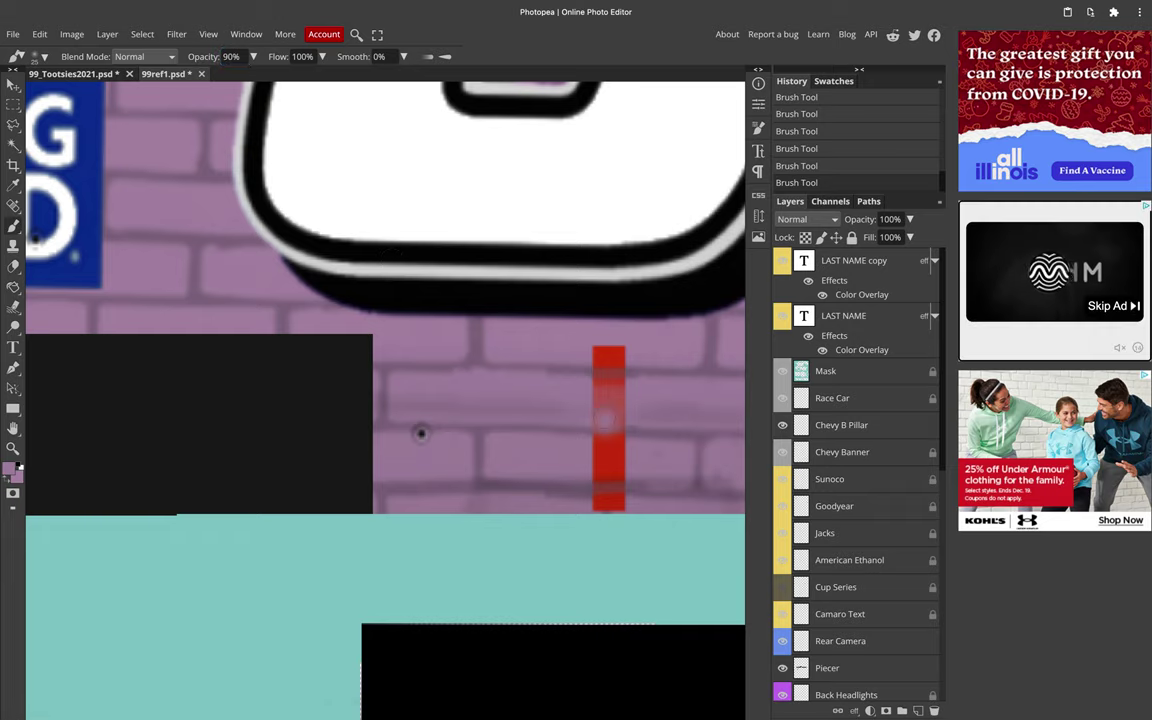
pyautogui.moveTo(606, 420)
pyautogui.mouseDown()
pyautogui.moveTo(598, 404)
pyautogui.moveTo(613, 401)
pyautogui.mouseUp()
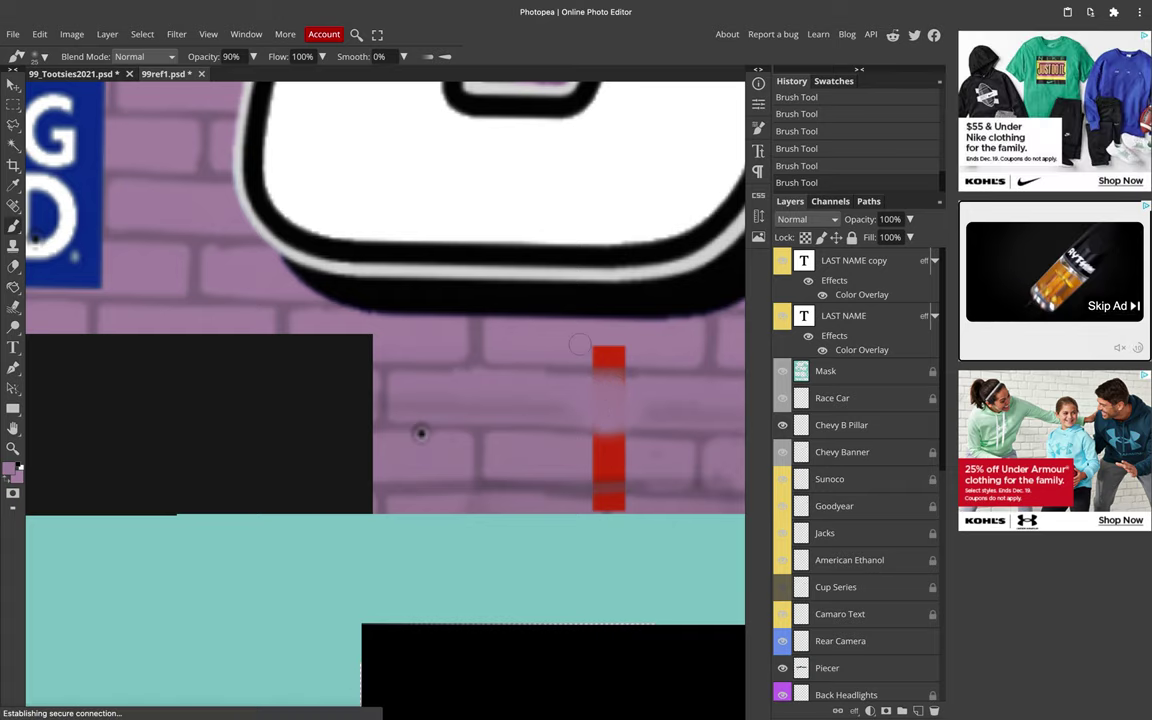
pyautogui.moveTo(582, 345); pyautogui.dragTo(579, 343)
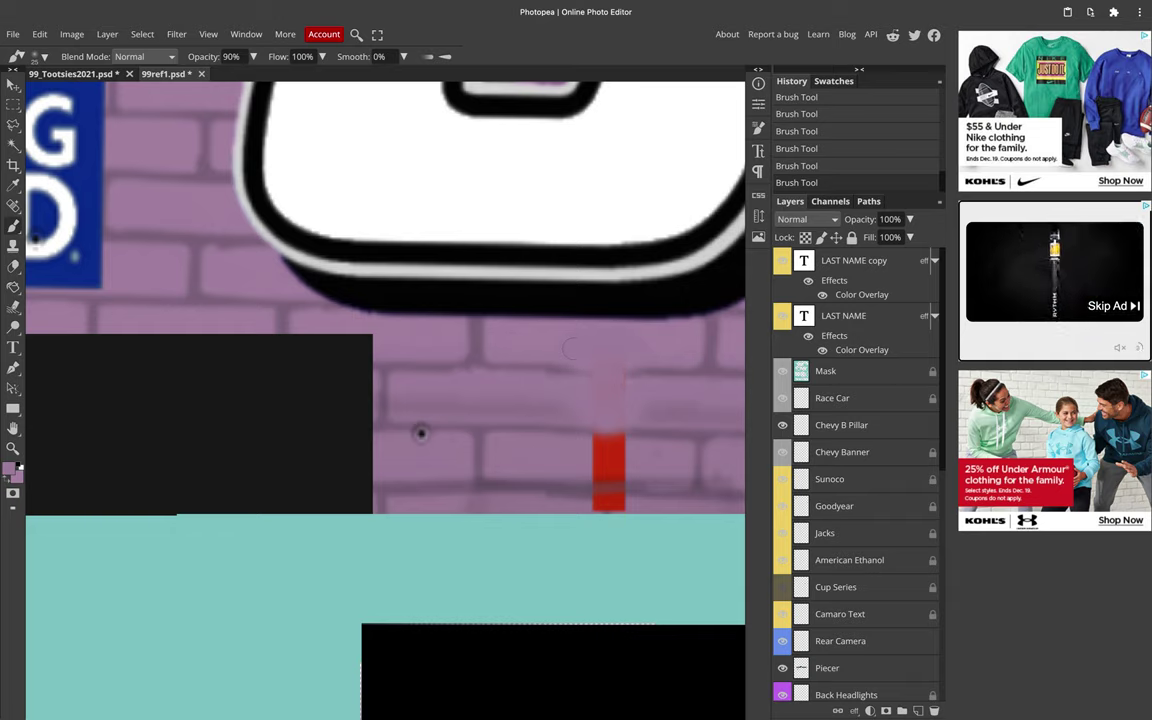
pyautogui.moveTo(598, 455); pyautogui.dragTo(620, 456)
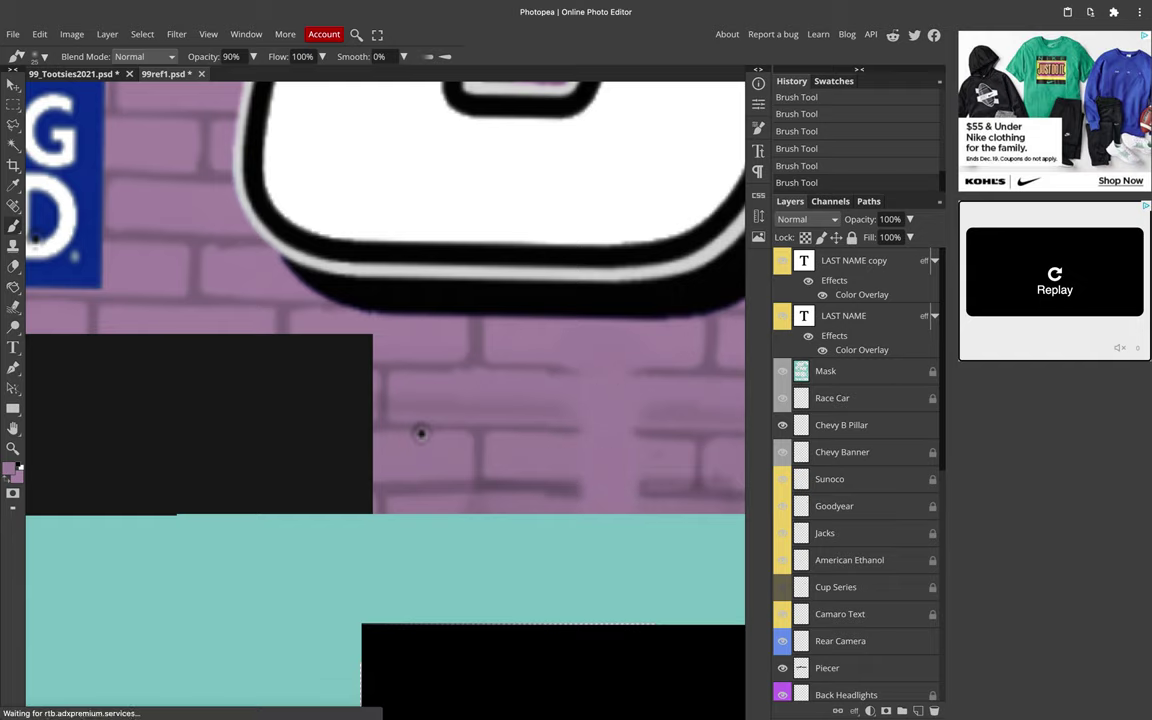
# Step: Paint the missing horizontal mortar lines across the covered red strip area in the recent dark mauve colour at 50% opacity
pyautogui.click(8, 470)
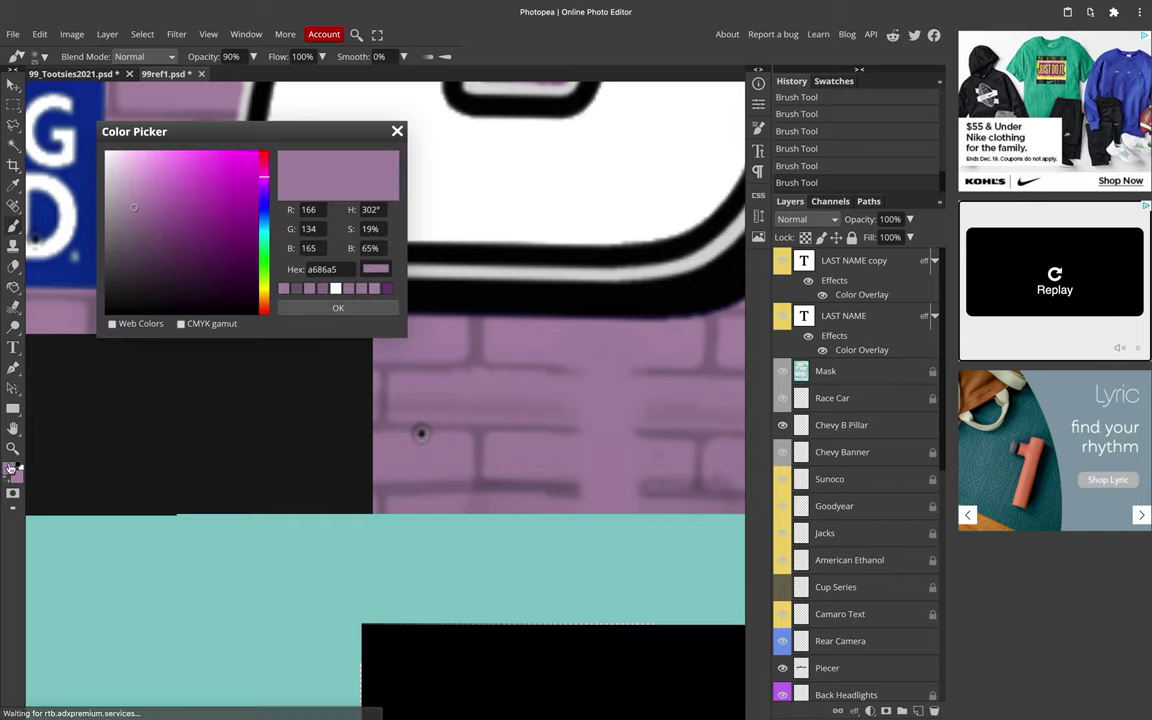
pyautogui.click(303, 290)
pyautogui.click(300, 308)
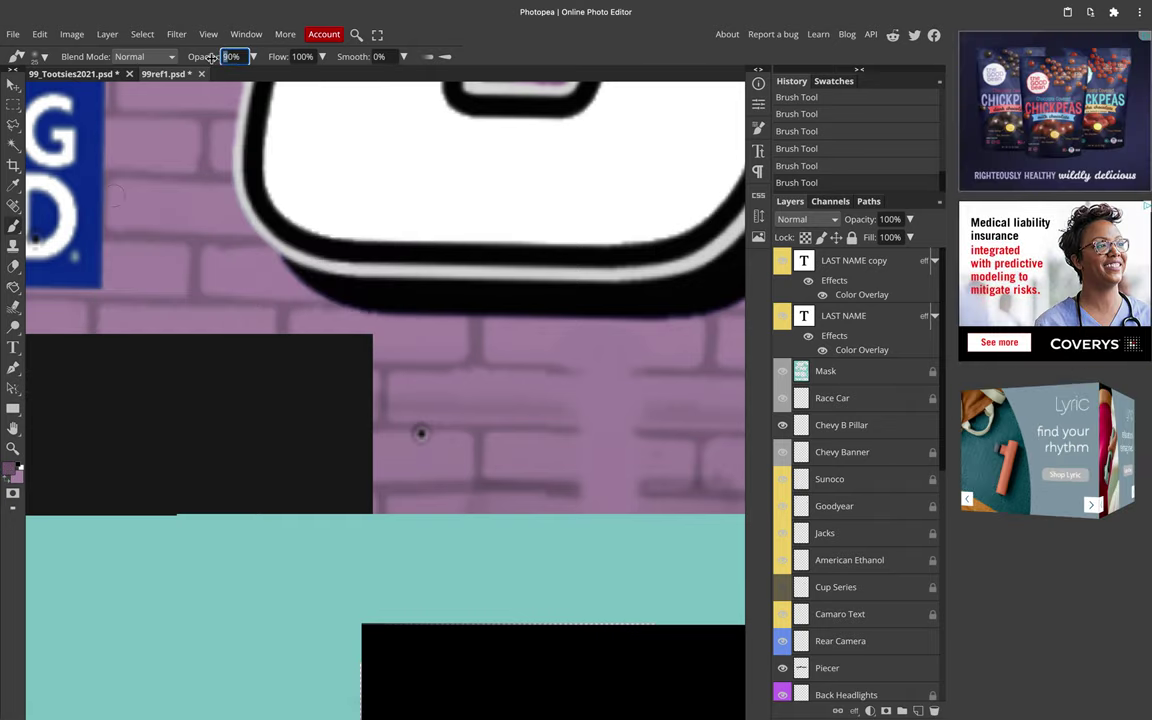
pyautogui.write('50')
pyautogui.press('Return')
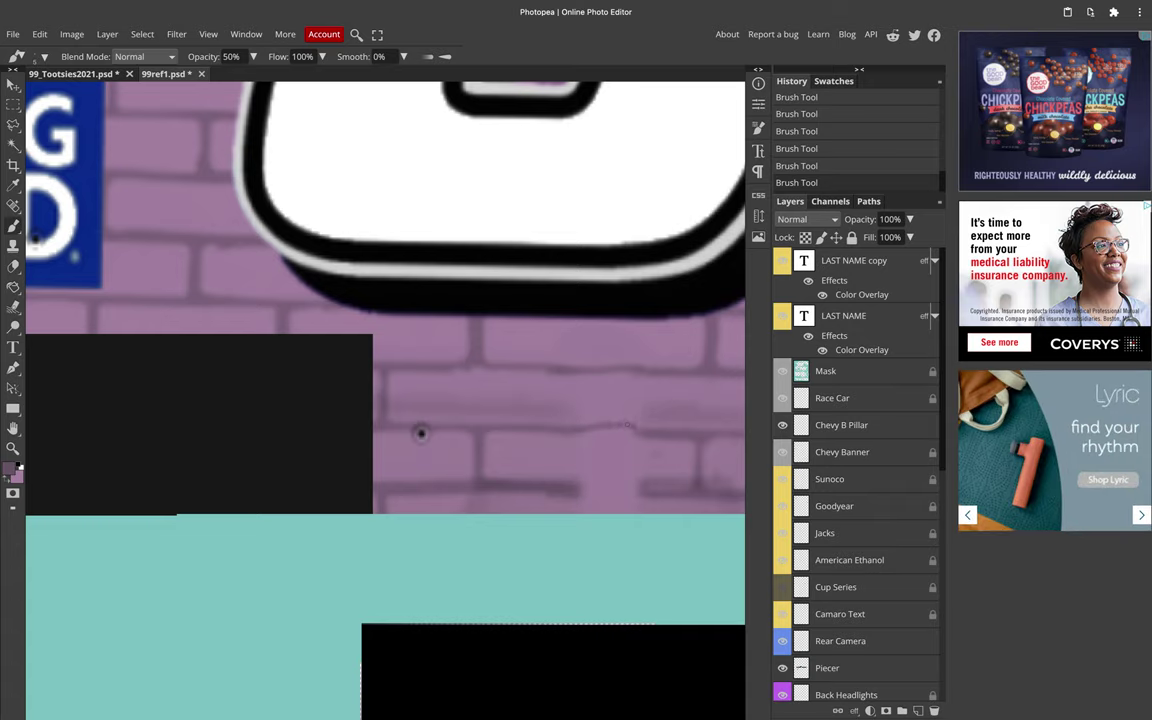
pyautogui.hotkey('ctrl', 'z')
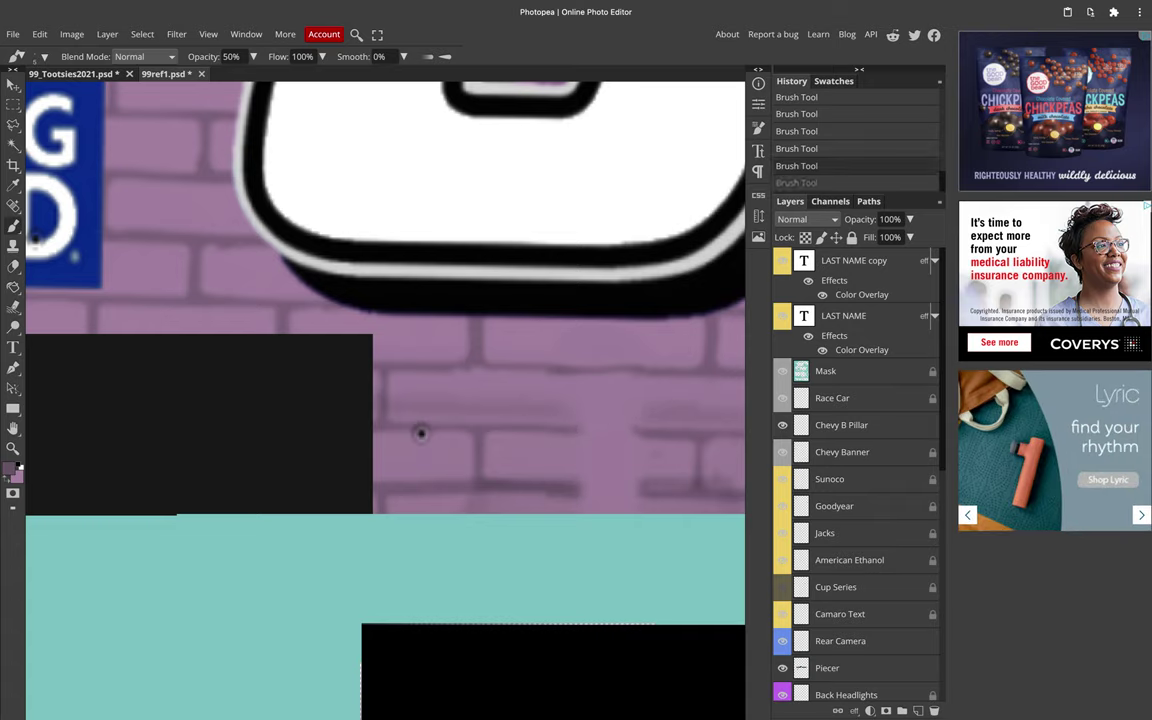
pyautogui.hotkey('ctrl', 'shift', 'z')
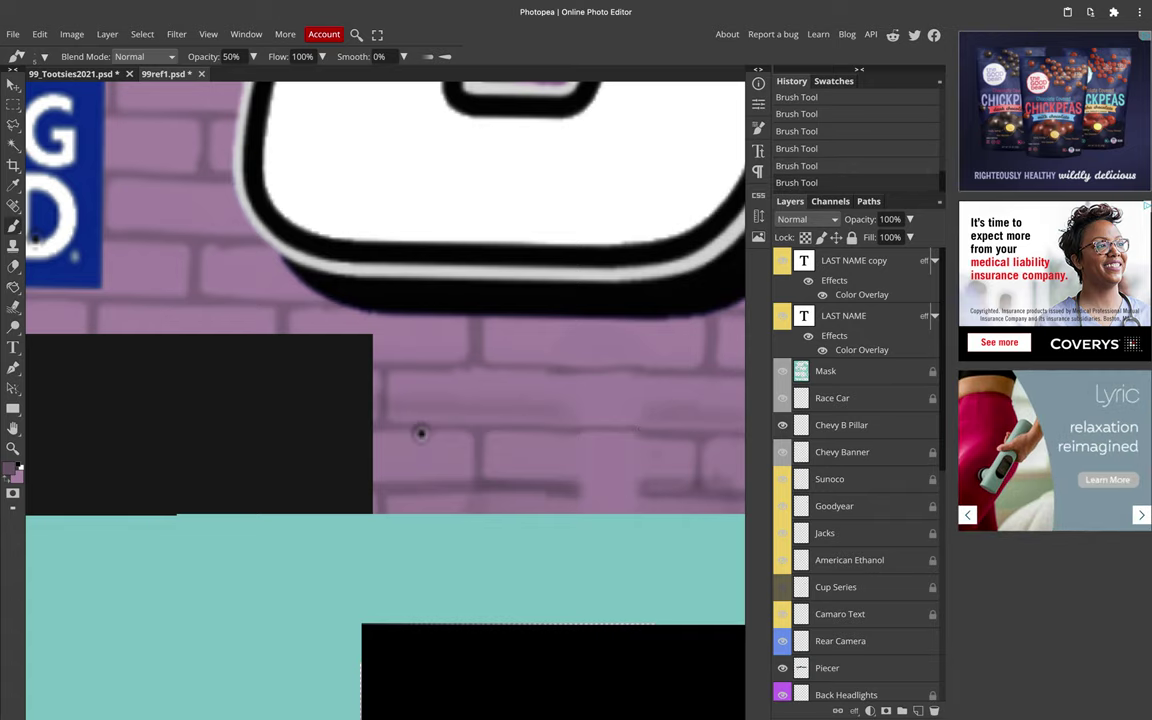
pyautogui.hotkey('ctrl', 'z')
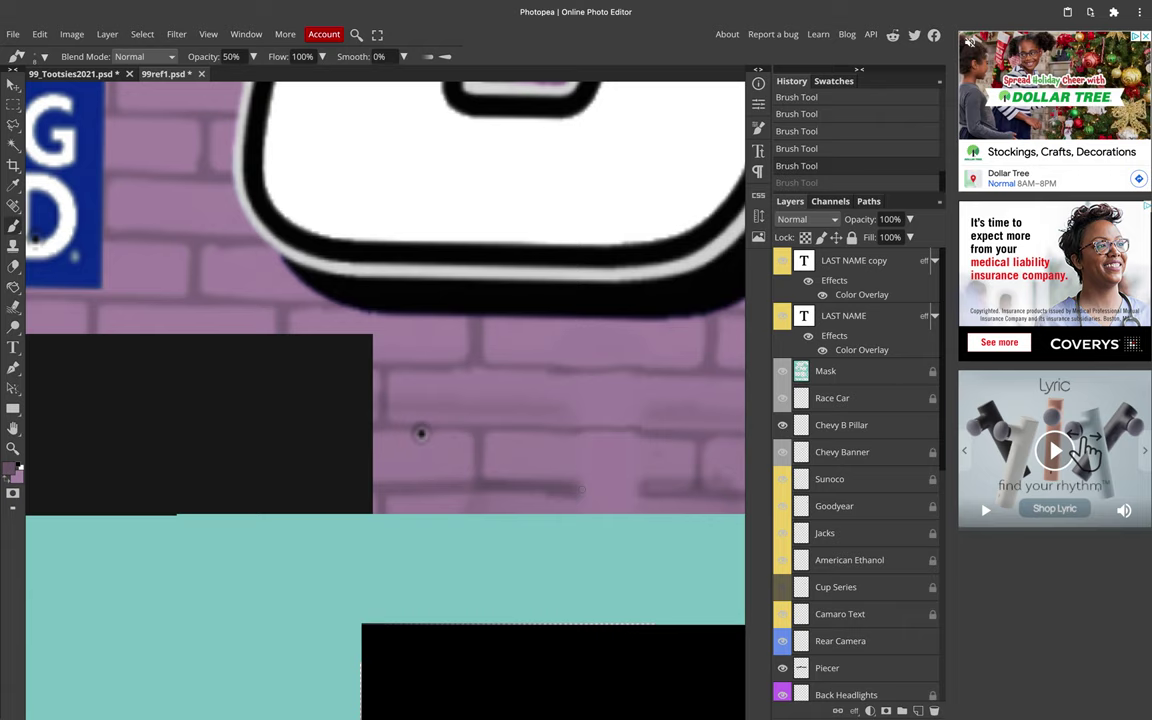
pyautogui.moveTo(611, 490); pyautogui.dragTo(635, 490)
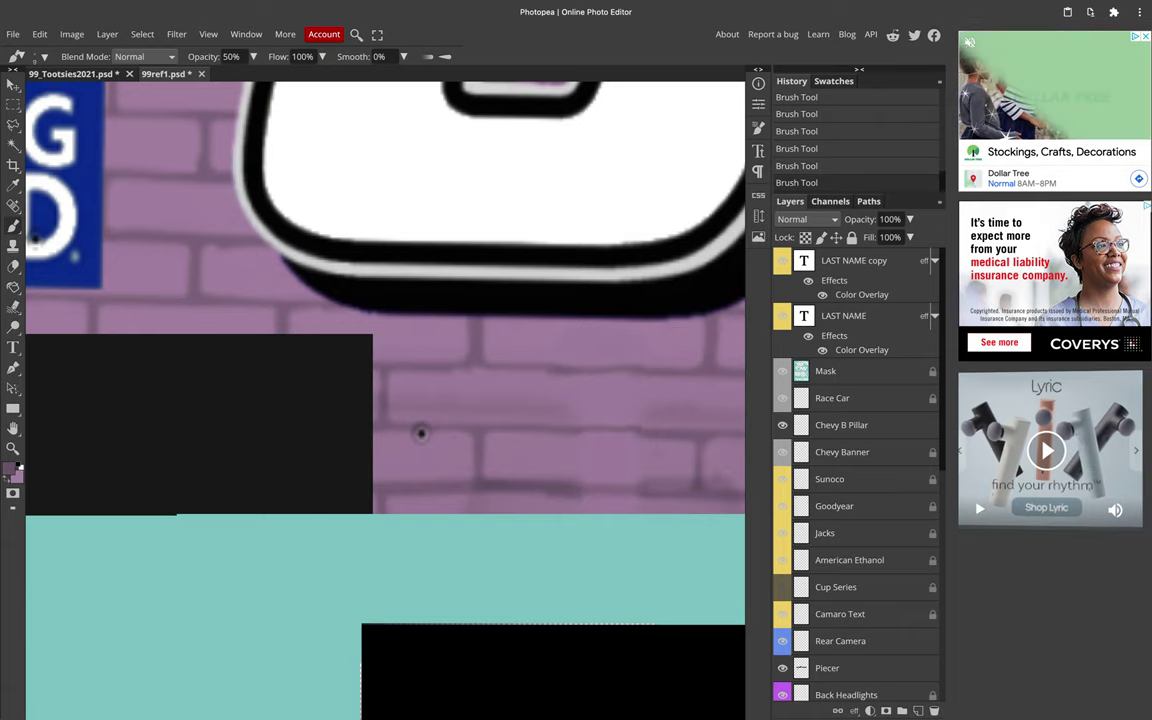
# Step: Undo the stray light stroke and refine the middle mortar line in the patched brickwork beneath the 99
pyautogui.scroll(-4, 638, 489)
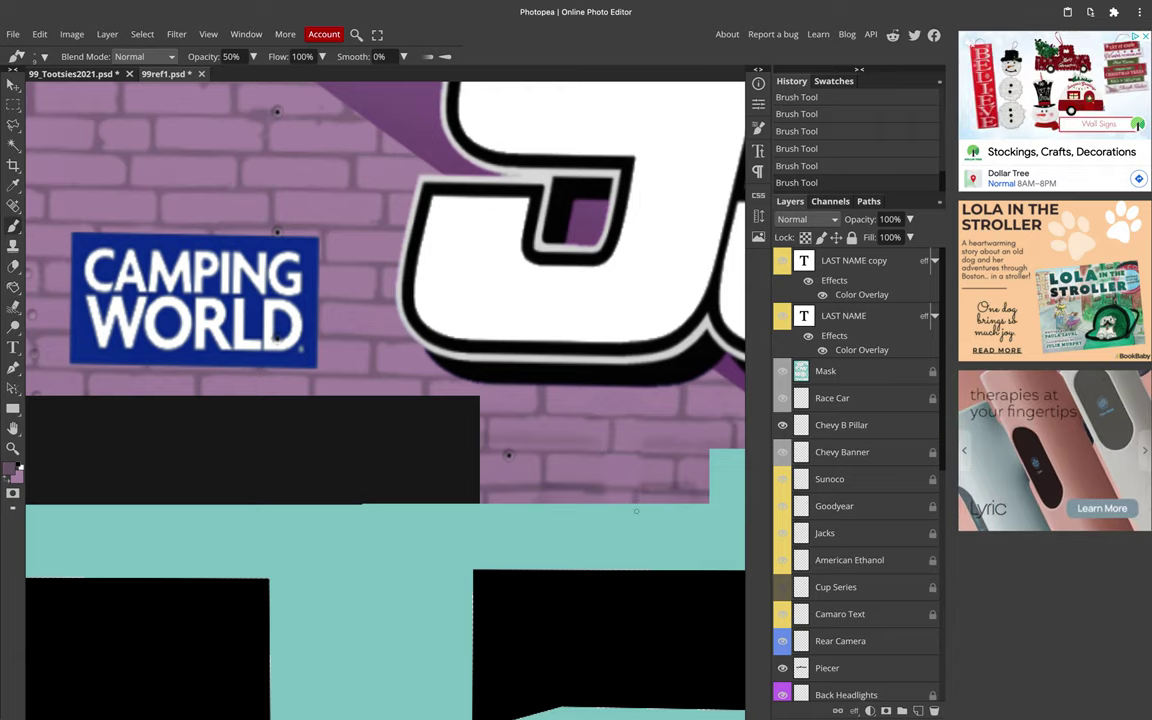
pyautogui.scroll(-4, 636, 511)
pyautogui.scroll(3, 685, 548)
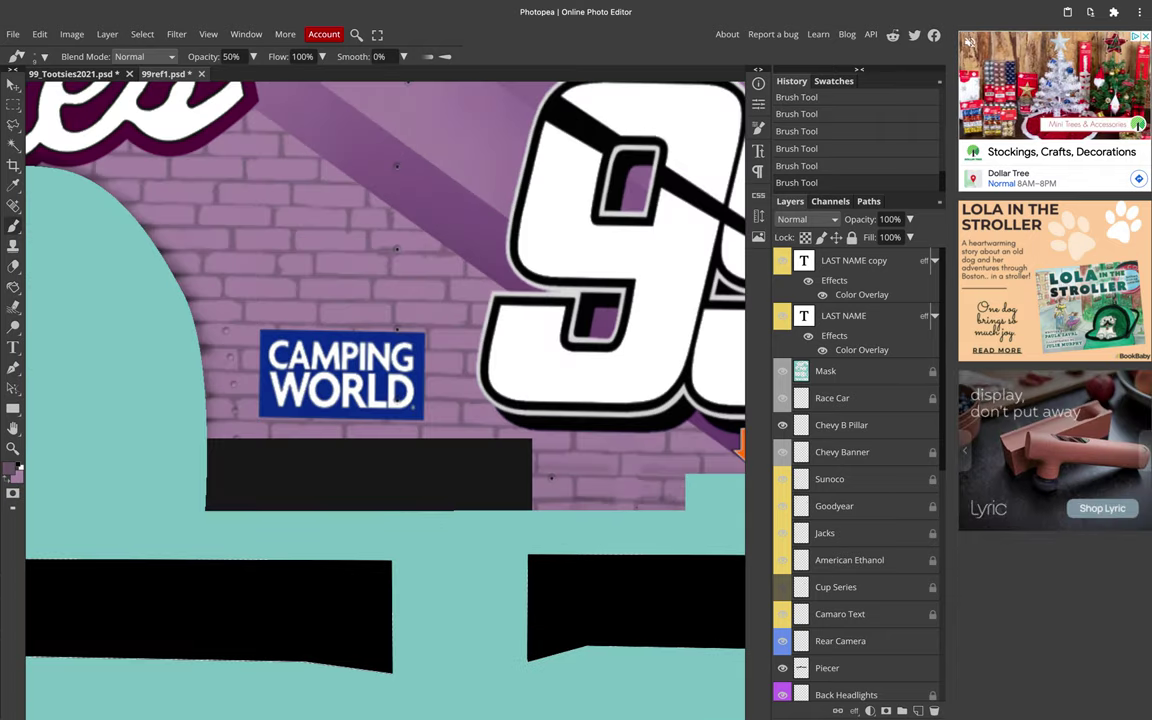
pyautogui.scroll(3, 622, 465)
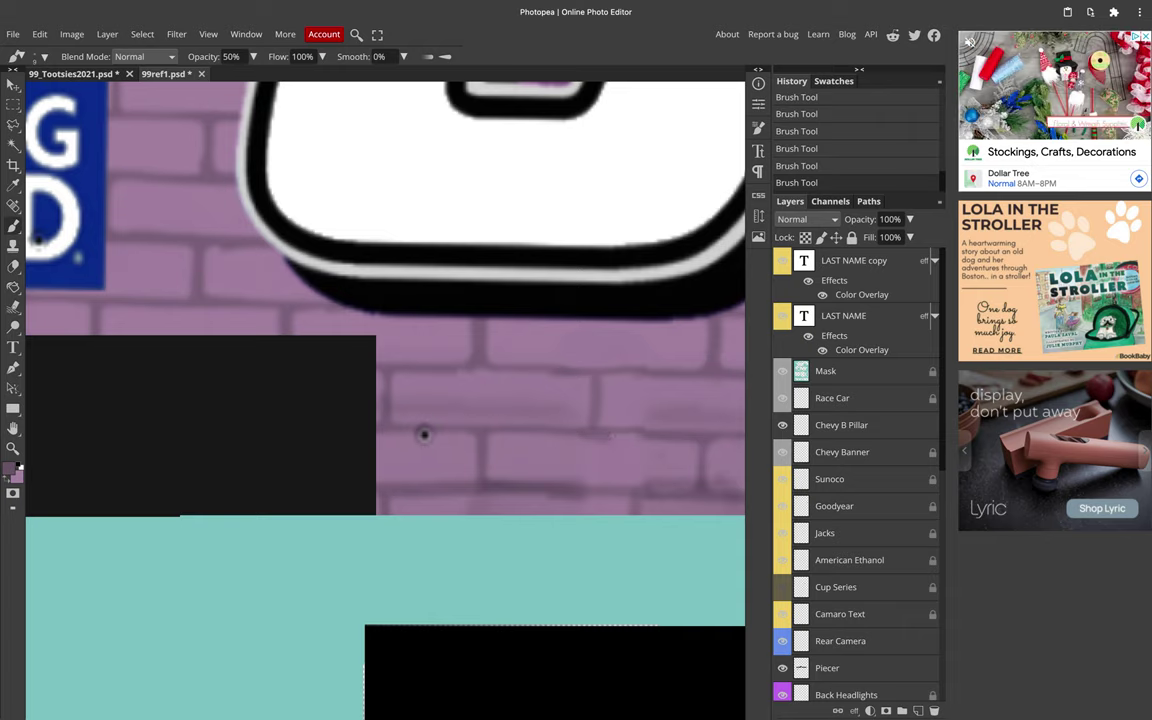
pyautogui.hotkey('ctrl', 'z')
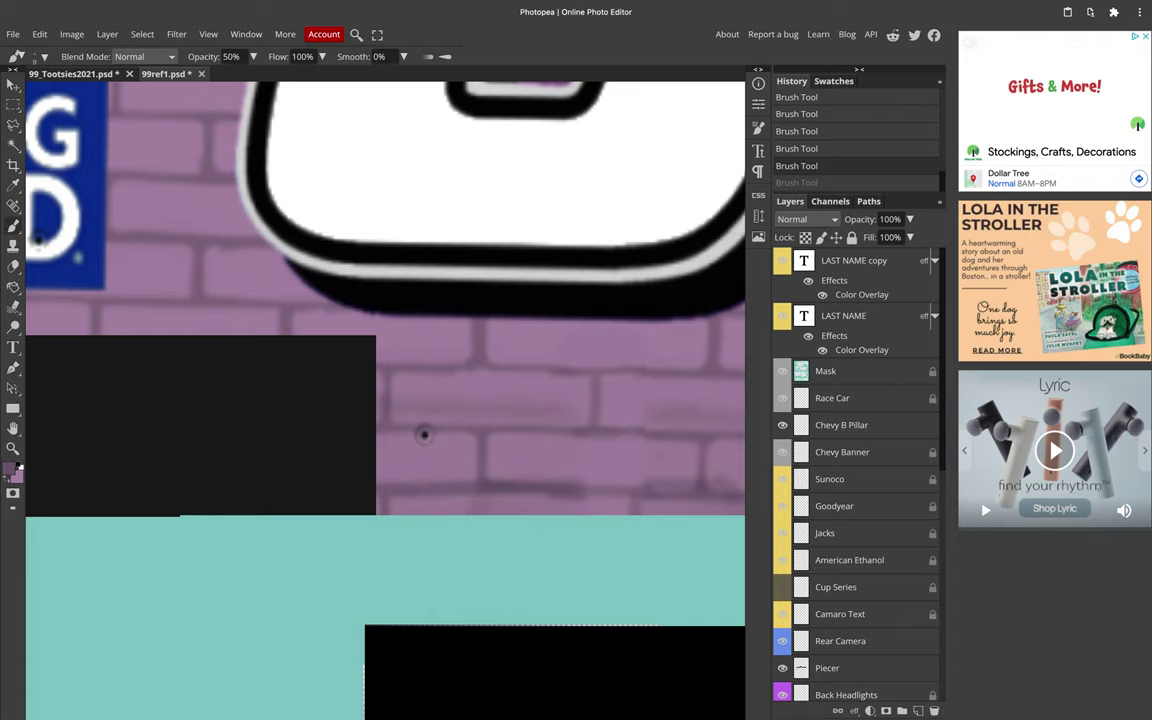
pyautogui.hotkey('ctrl', 'shift', 'z')
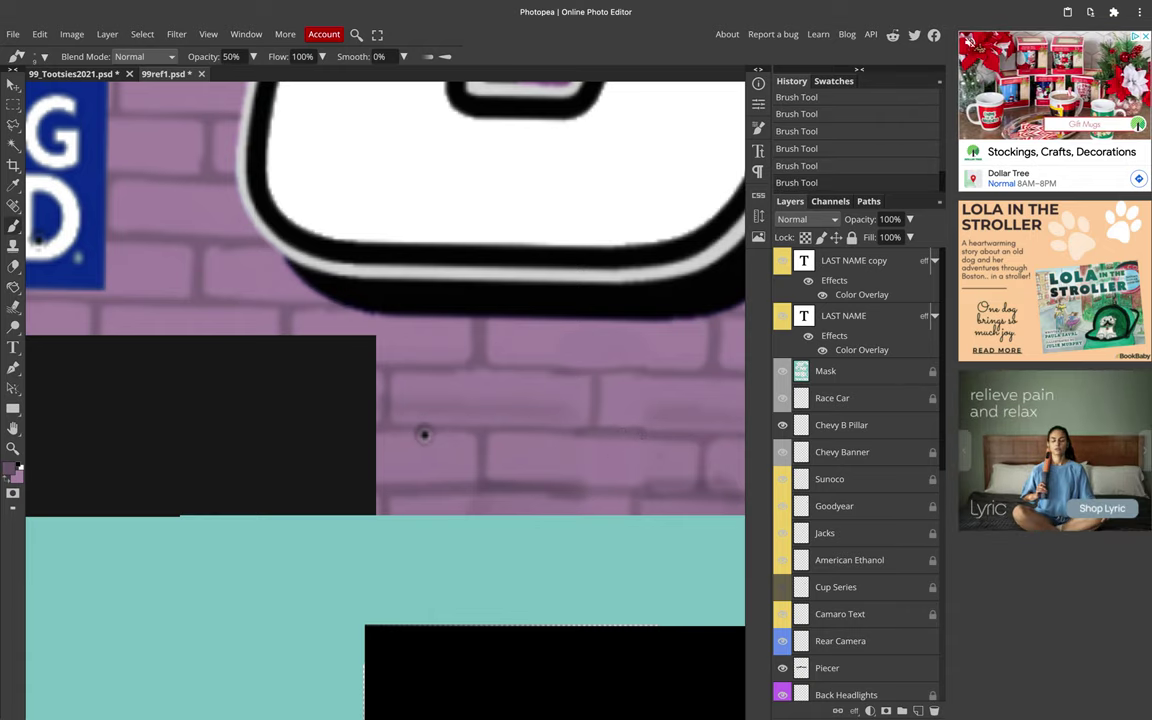
pyautogui.scroll(-6, 424, 433)
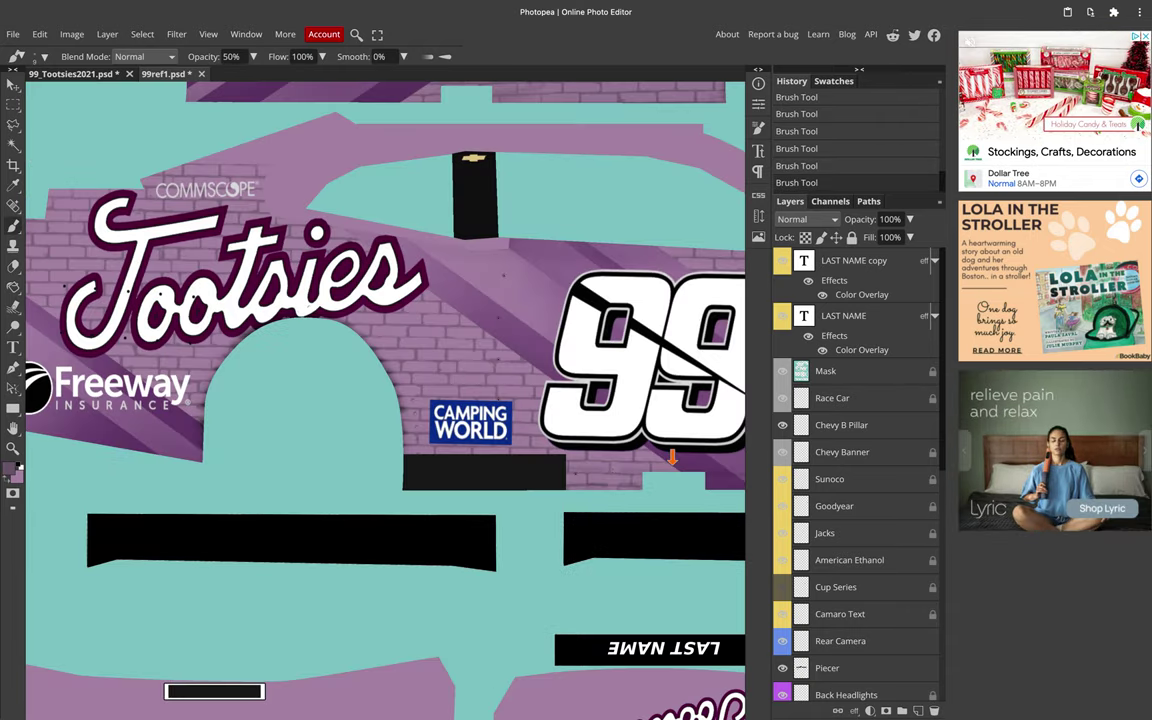
pyautogui.scroll(1, 189, 377)
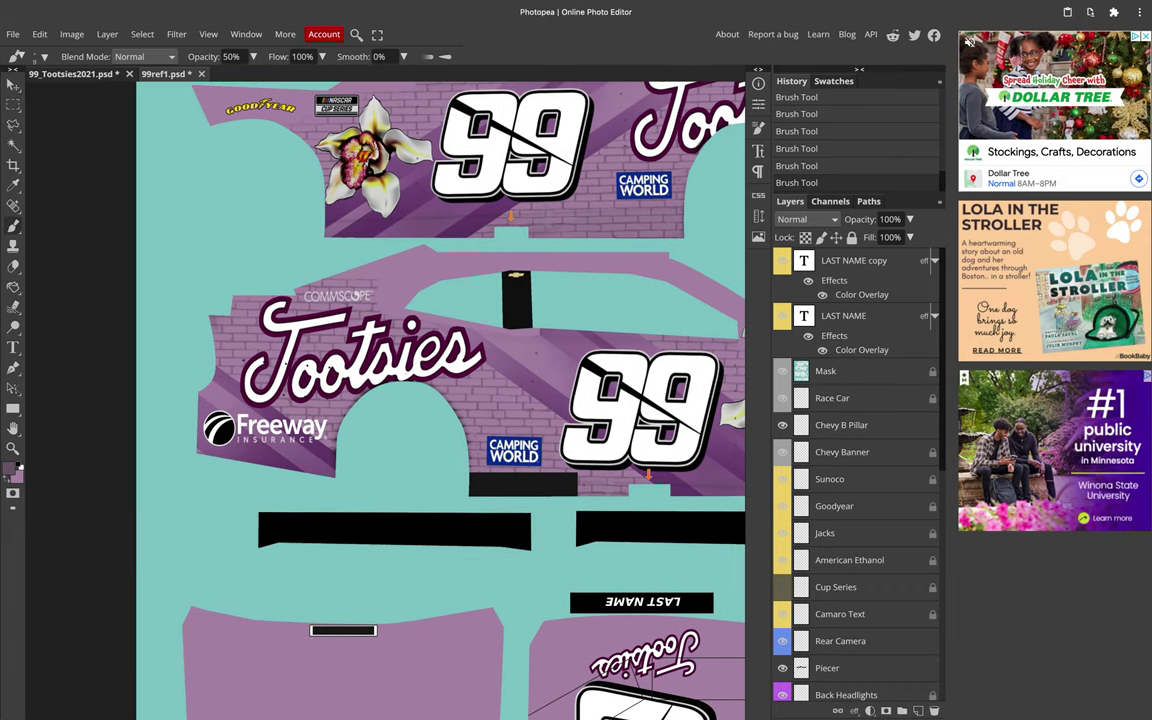
pyautogui.scroll(-3, 118, 316)
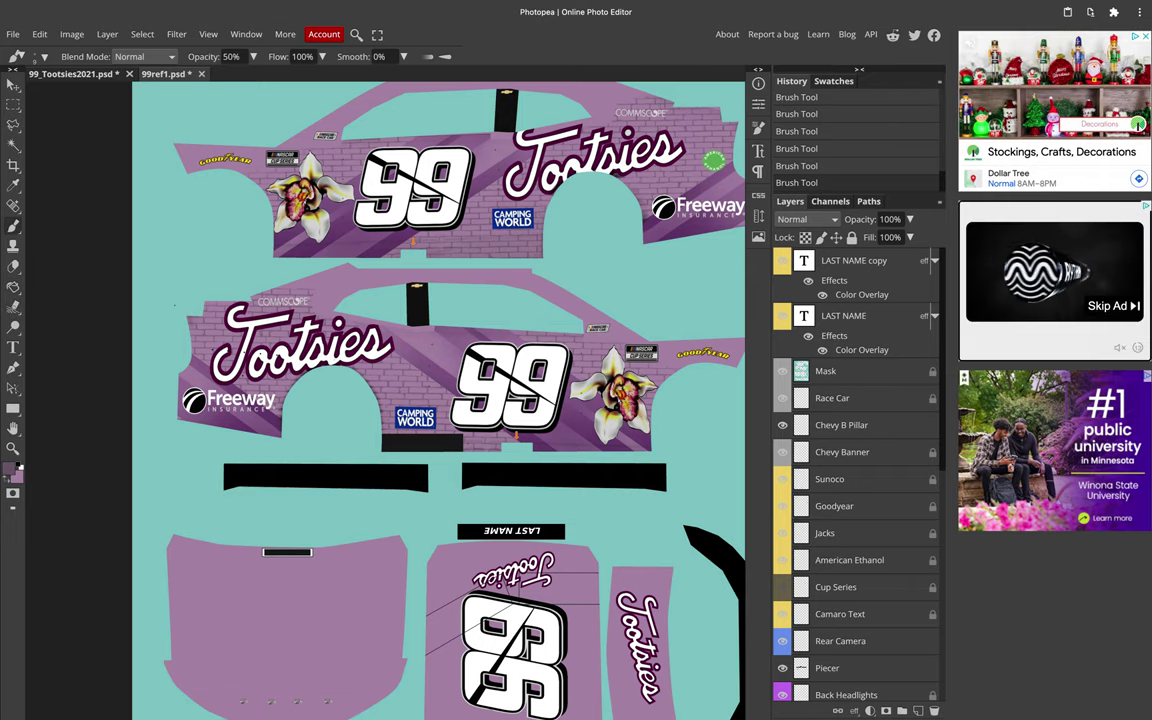
pyautogui.hotkey('ctrl', '+')
pyautogui.hscroll(1, 430, 390)
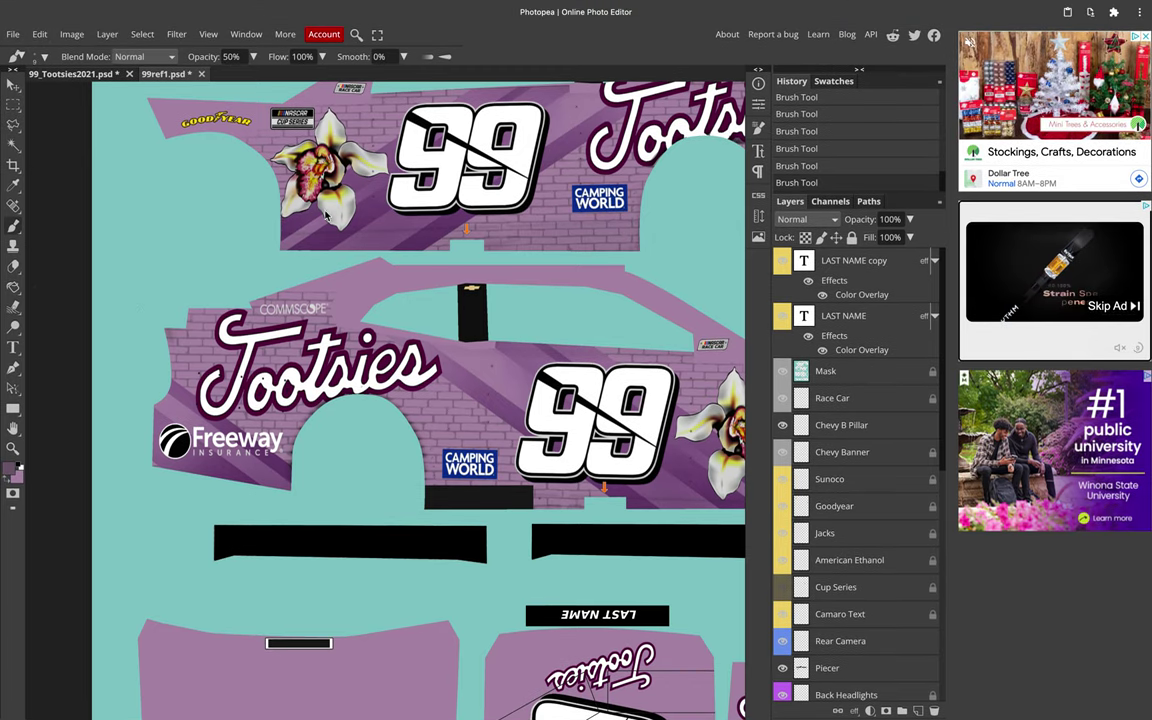
pyautogui.scroll(-1, 160, 90)
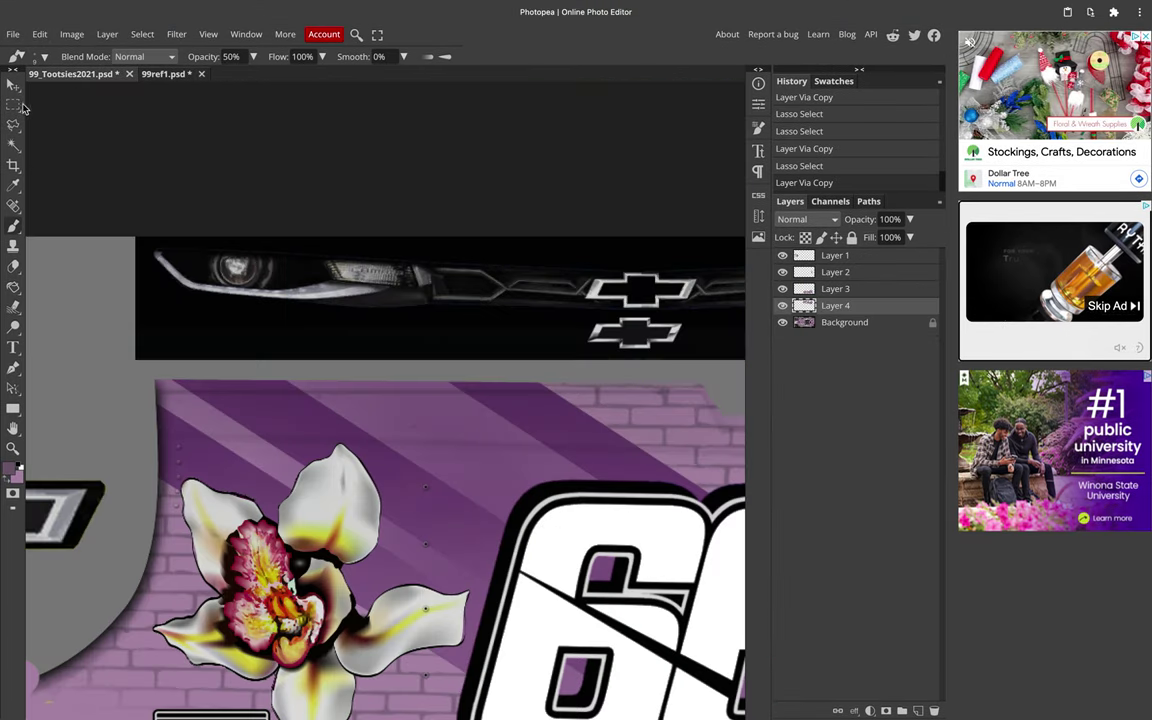
# Step: In the flat livery reference document, outline the hood's Tootsies Orchid Lounge artwork and orchid with the Polygonal Lasso
pyautogui.hotkey('ctrl', '-')
pyautogui.scroll(-3, 347, 349)
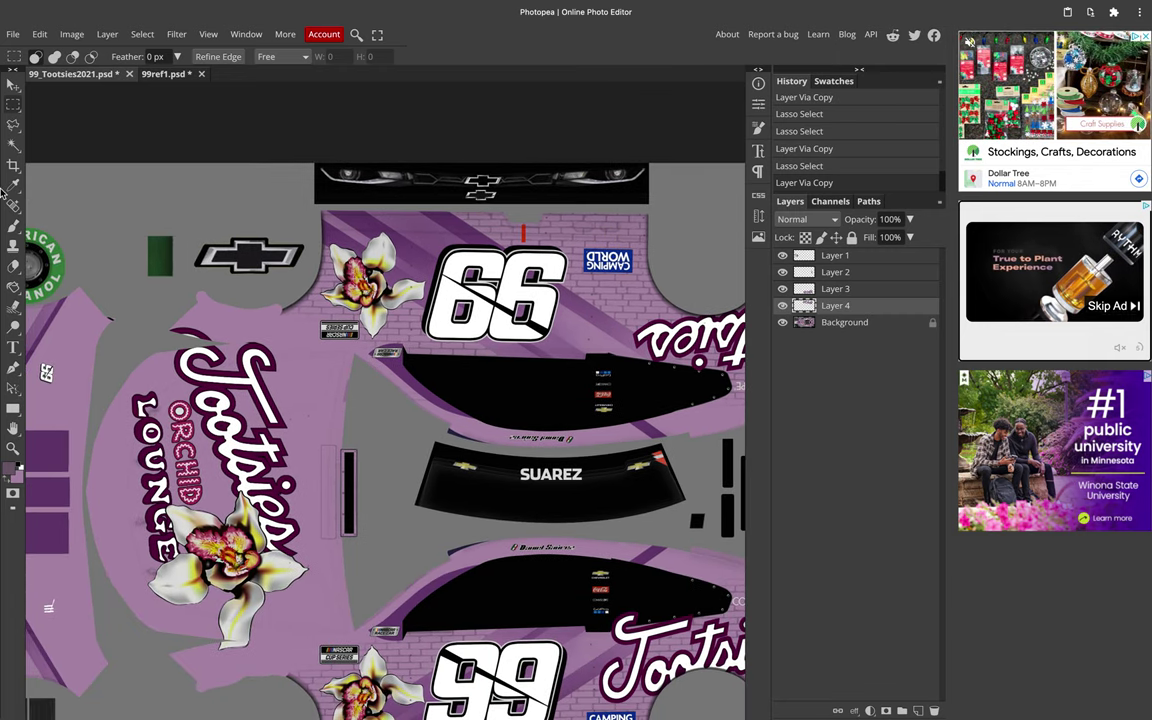
pyautogui.press('l')
pyautogui.scroll(3, 167, 288)
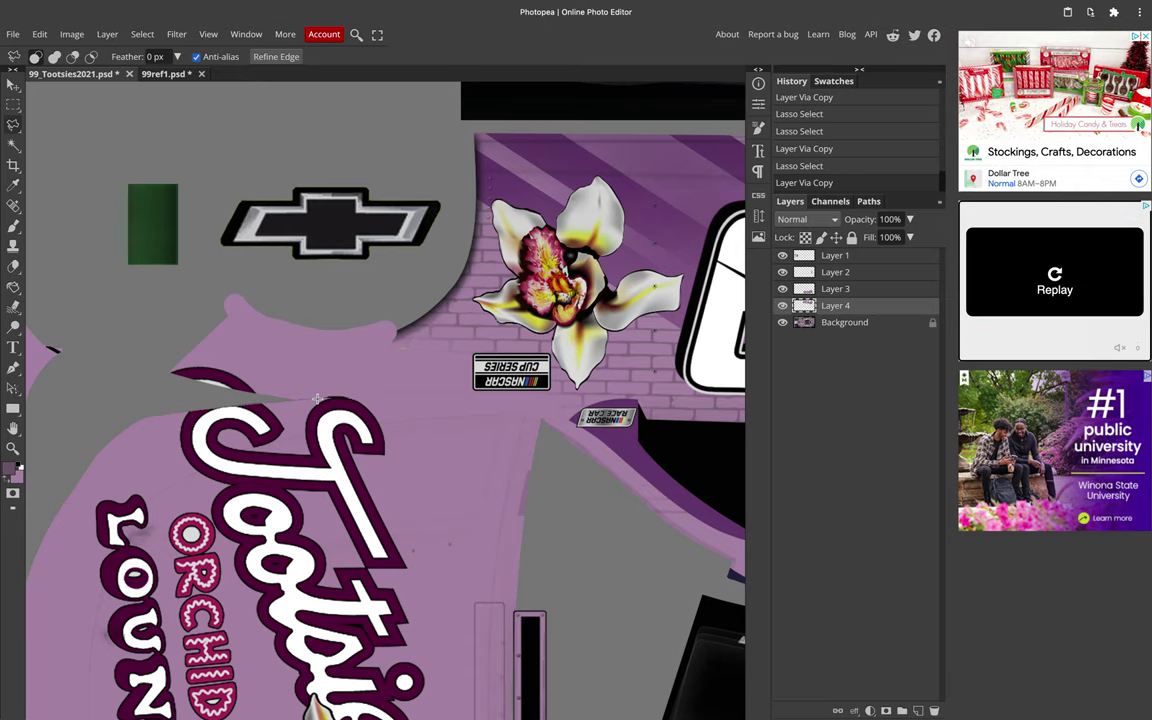
pyautogui.scroll(-5, 424, 489)
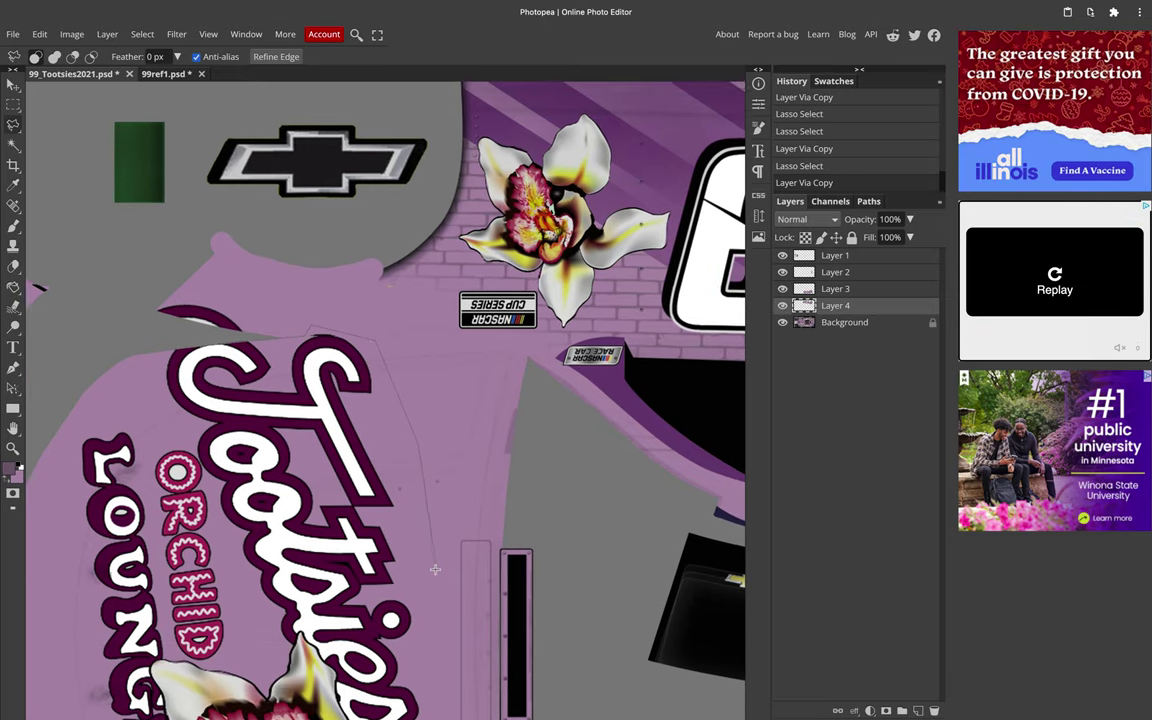
pyautogui.scroll(-3, 433, 572)
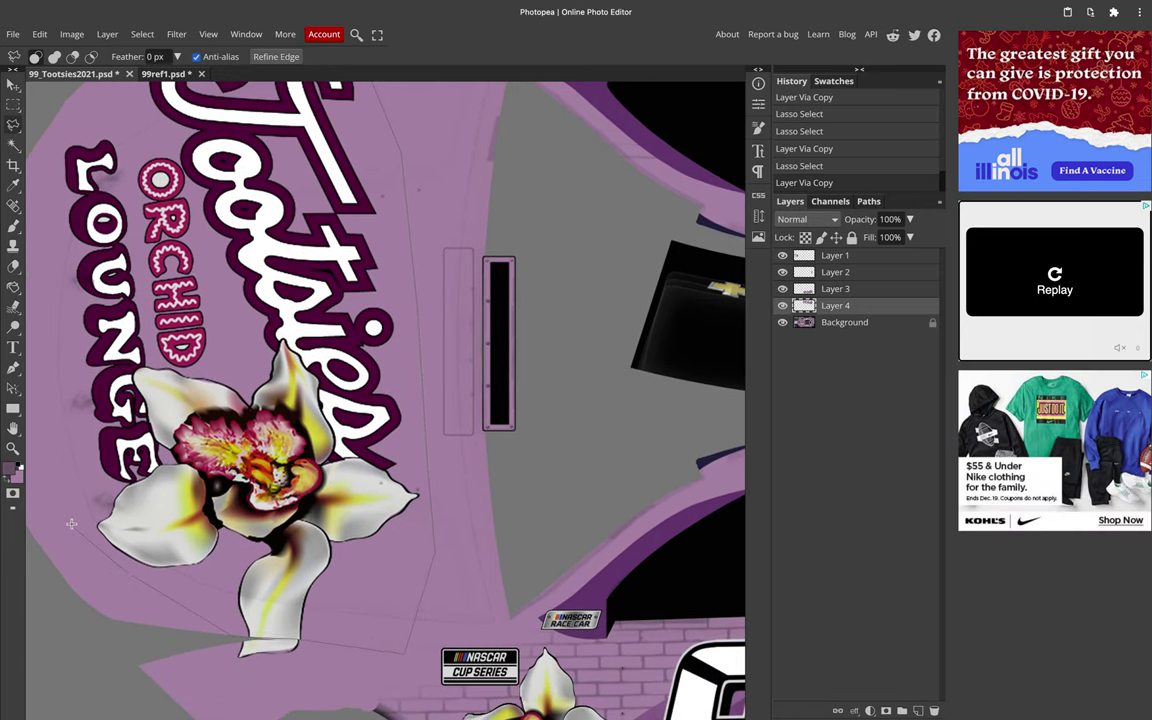
pyautogui.scroll(2, 75, 515)
pyautogui.hscroll(-3, 85, 490)
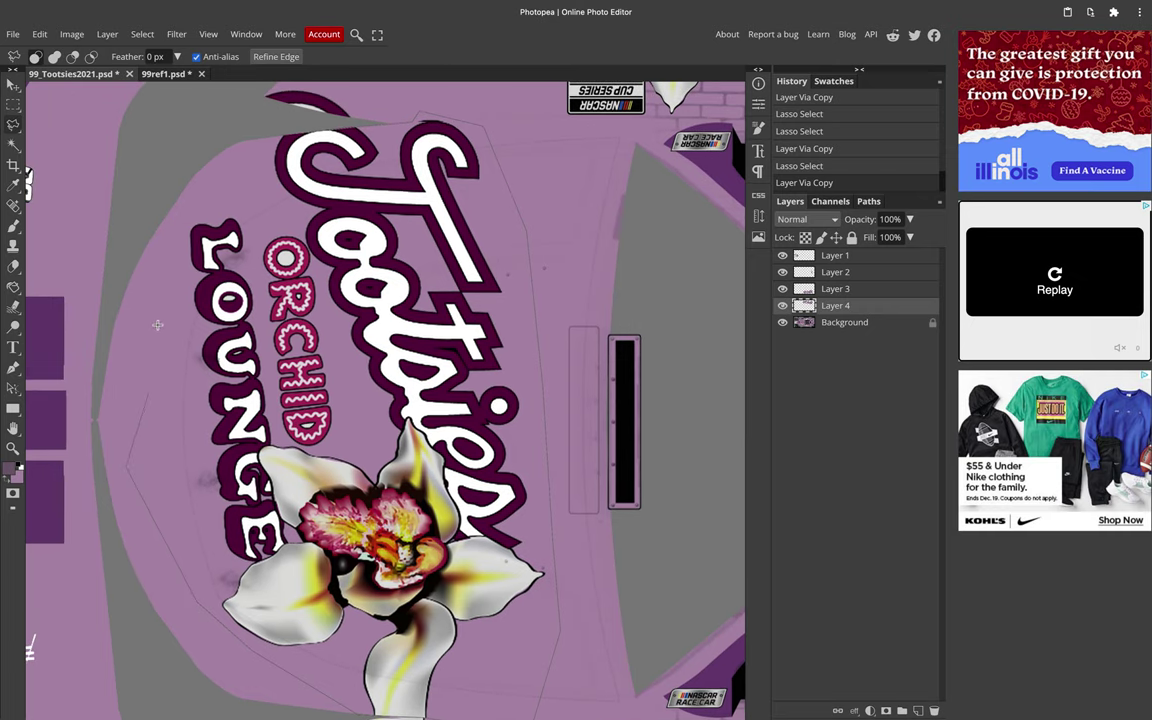
pyautogui.click(279, 133)
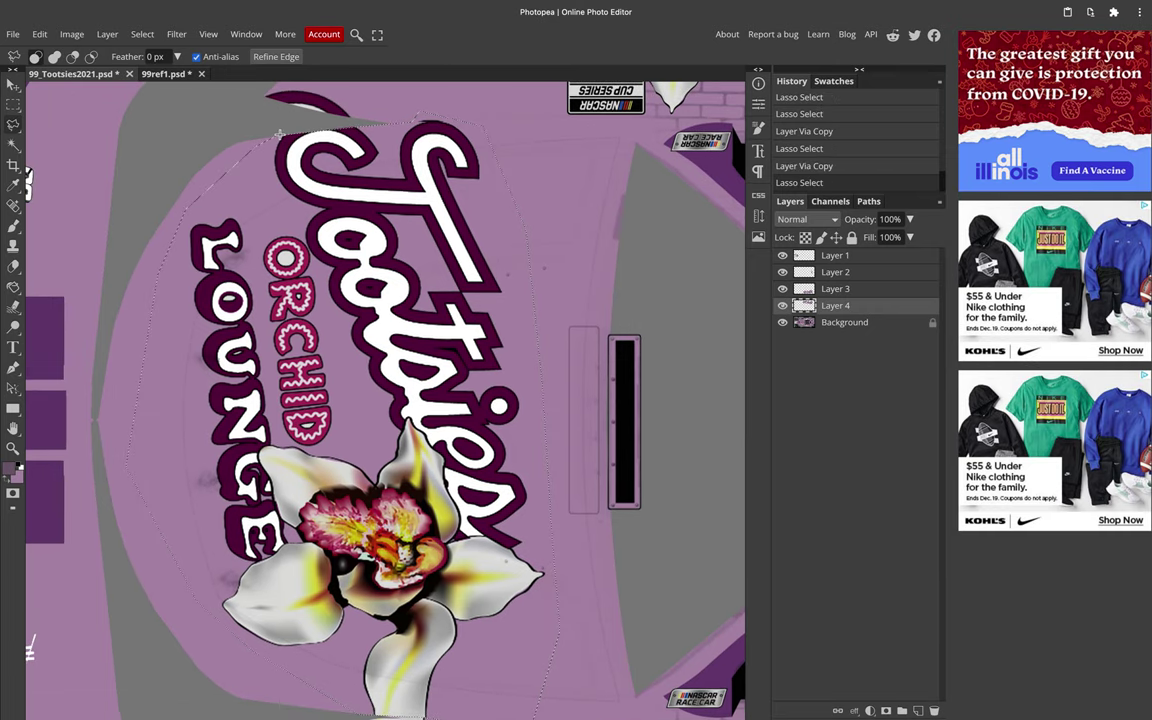
# Step: Copy the selected hood artwork from the Background to its own layer and duplicate it into the car template document
pyautogui.click(808, 325)
pyautogui.hotkey('ctrl', 'j')
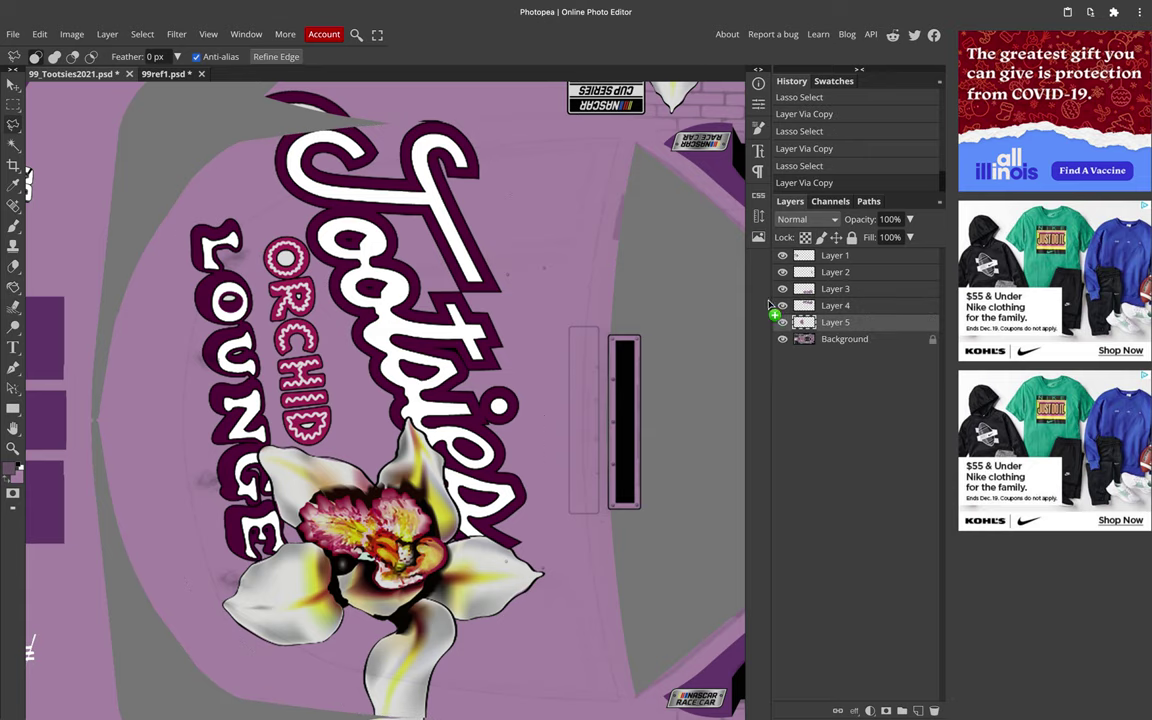
pyautogui.click(6, 85)
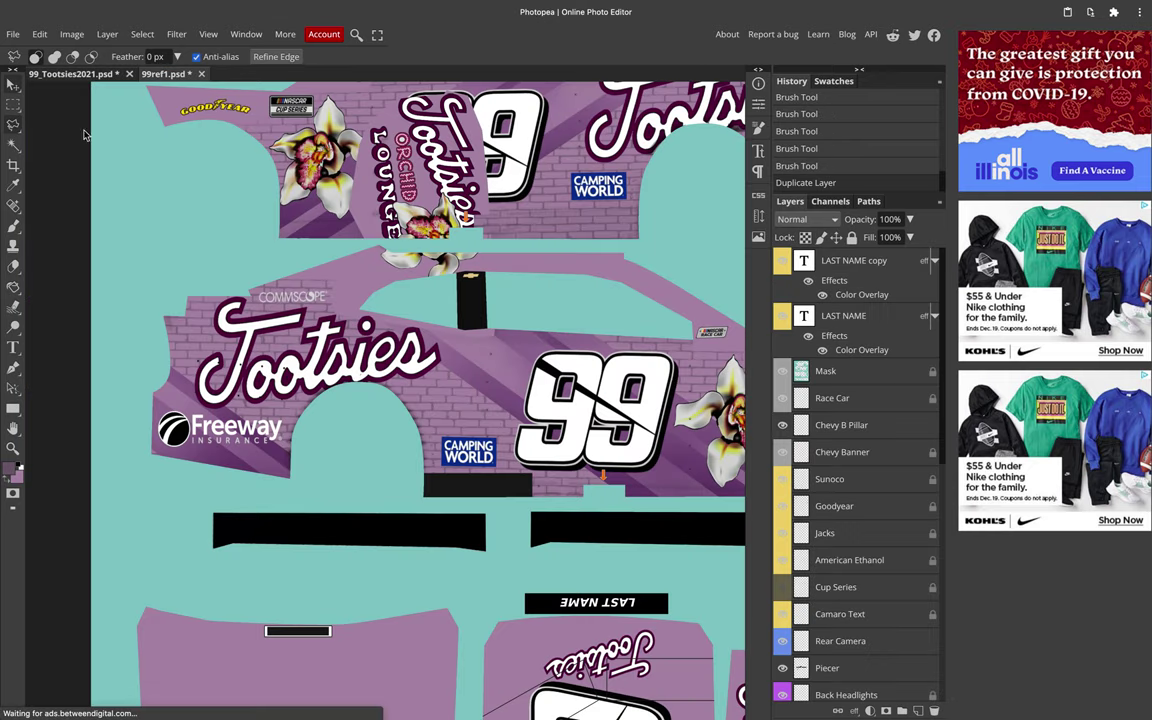
# Step: Free-transform the duplicated hood artwork and set its rotation to -90° so the lettering reads upright
pyautogui.hotkey('ctrl', 't')
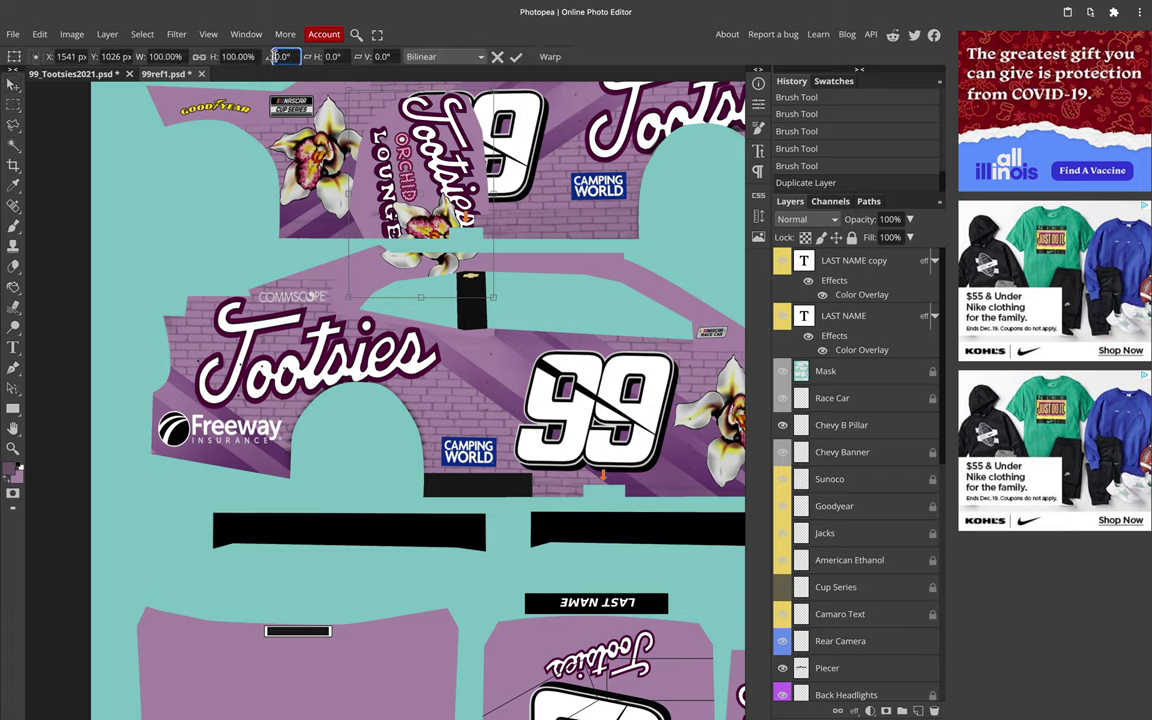
pyautogui.press('Return')
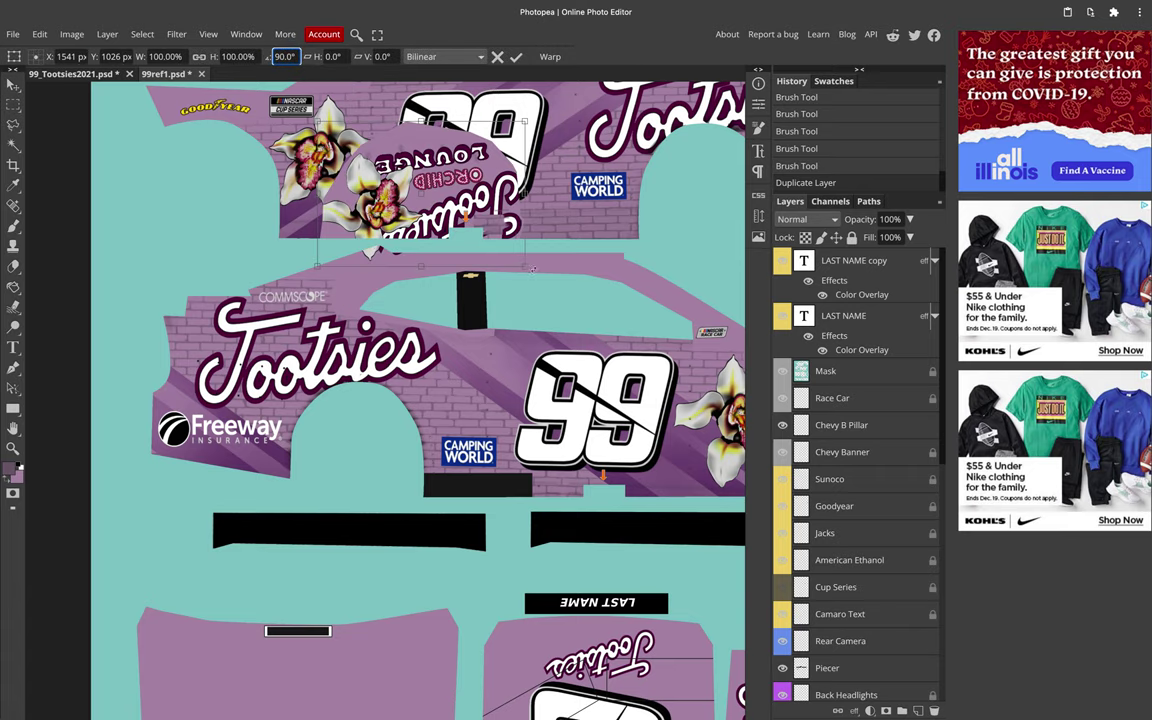
pyautogui.write('-9')
pyautogui.press('Return')
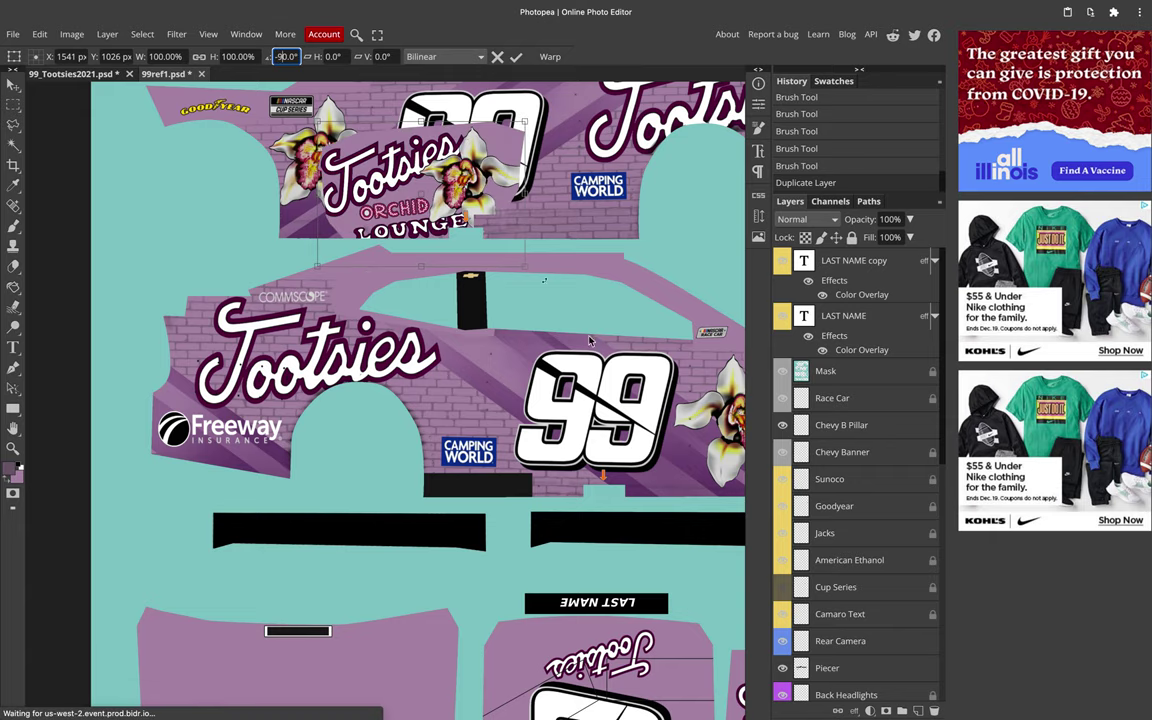
# Step: Position the artwork over the template's hood, stretch it to about 137.67% width and 160.74% height, and apply the transform
pyautogui.moveTo(525, 268); pyautogui.dragTo(573, 307)
pyautogui.scroll(-3, 507, 388)
pyautogui.moveTo(537, 360); pyautogui.dragTo(418, 453)
pyautogui.scroll(-2, 388, 640)
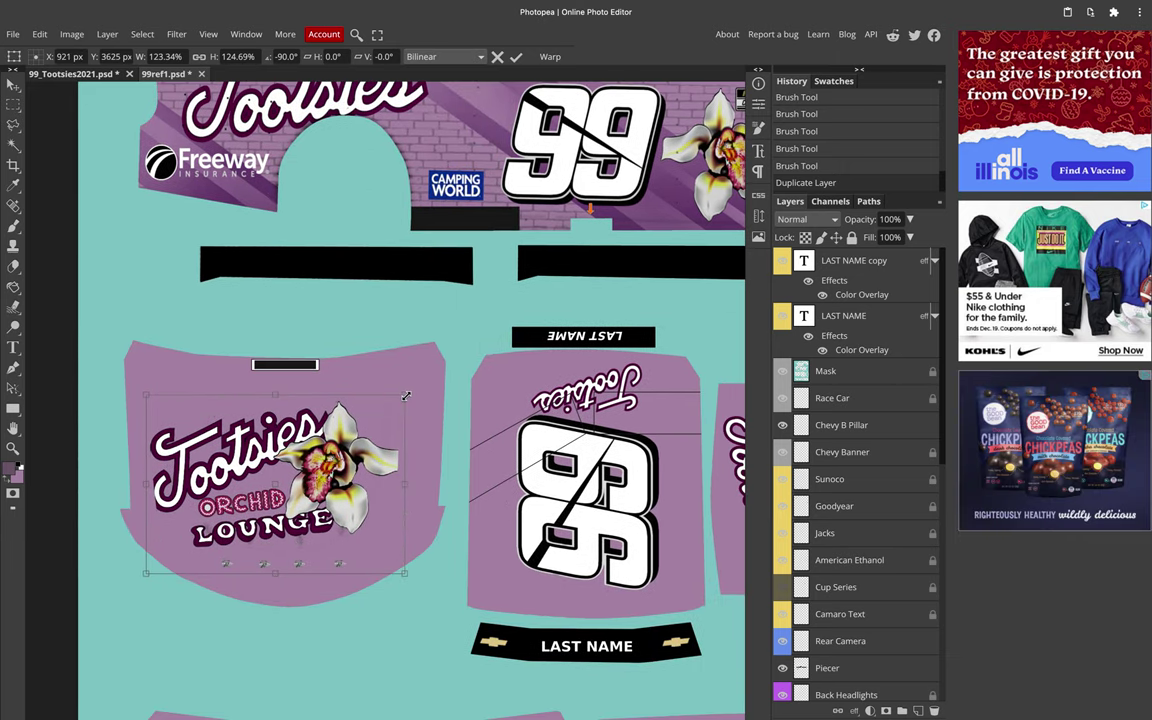
pyautogui.moveTo(406, 396); pyautogui.dragTo(448, 378)
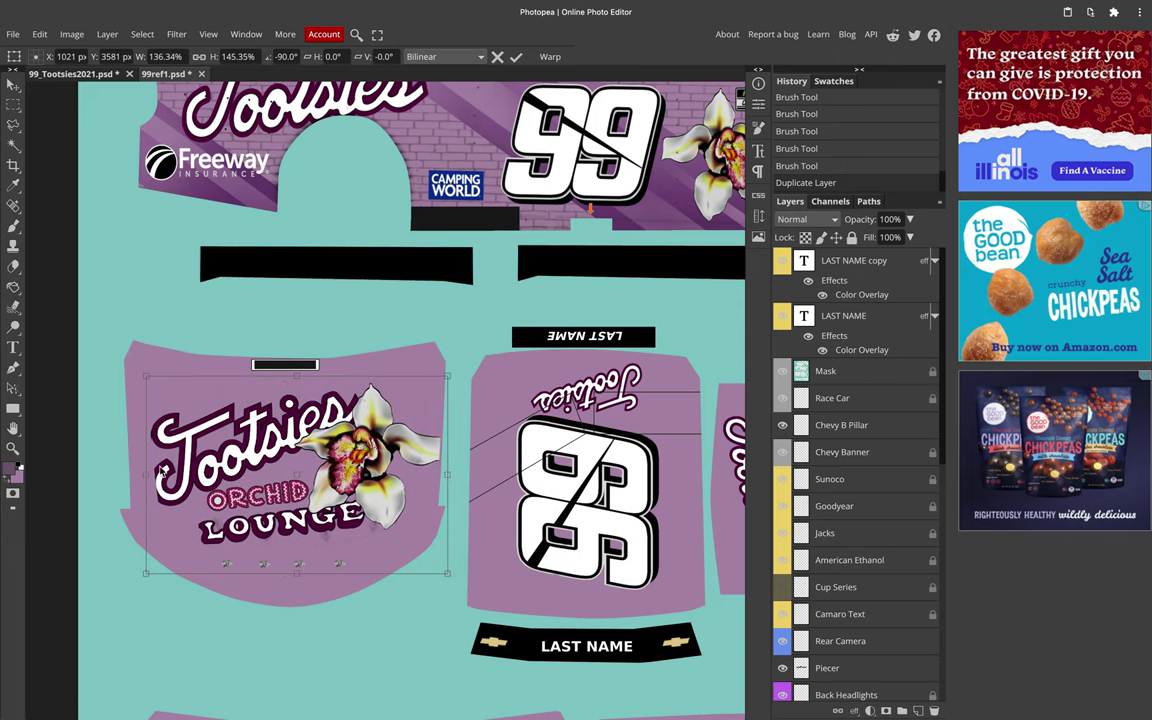
pyautogui.moveTo(148, 476); pyautogui.dragTo(118, 483)
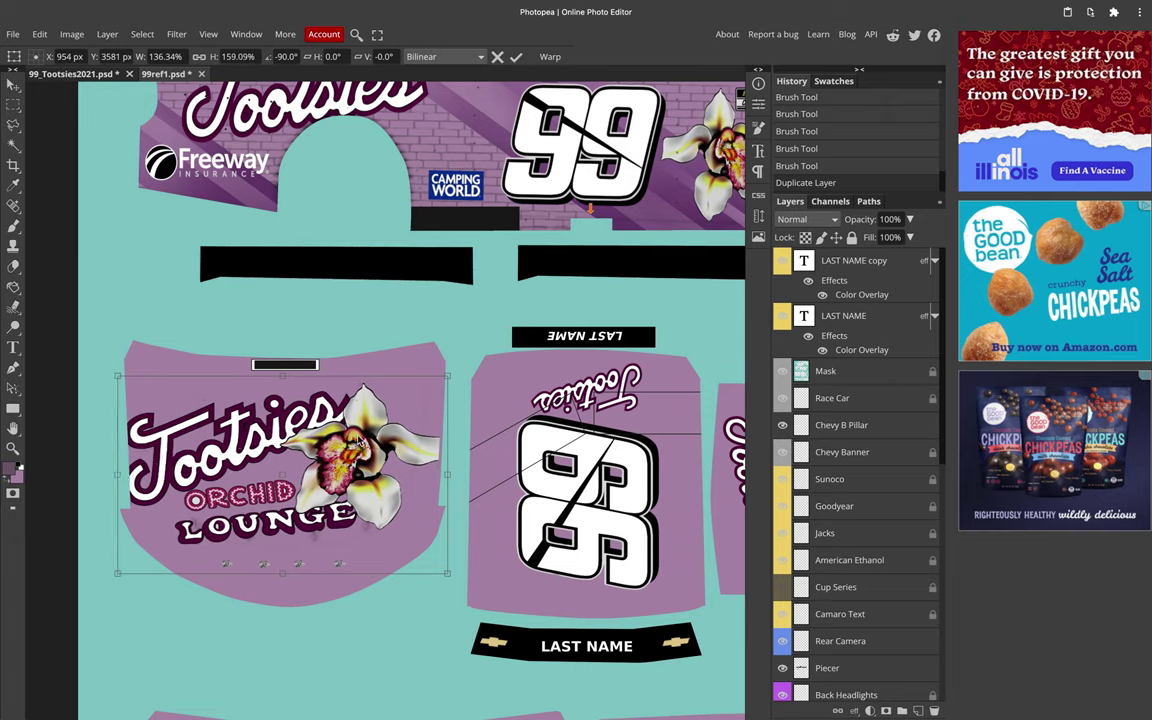
pyautogui.moveTo(447, 474); pyautogui.dragTo(452, 474)
pyautogui.moveTo(285, 573); pyautogui.dragTo(289, 565)
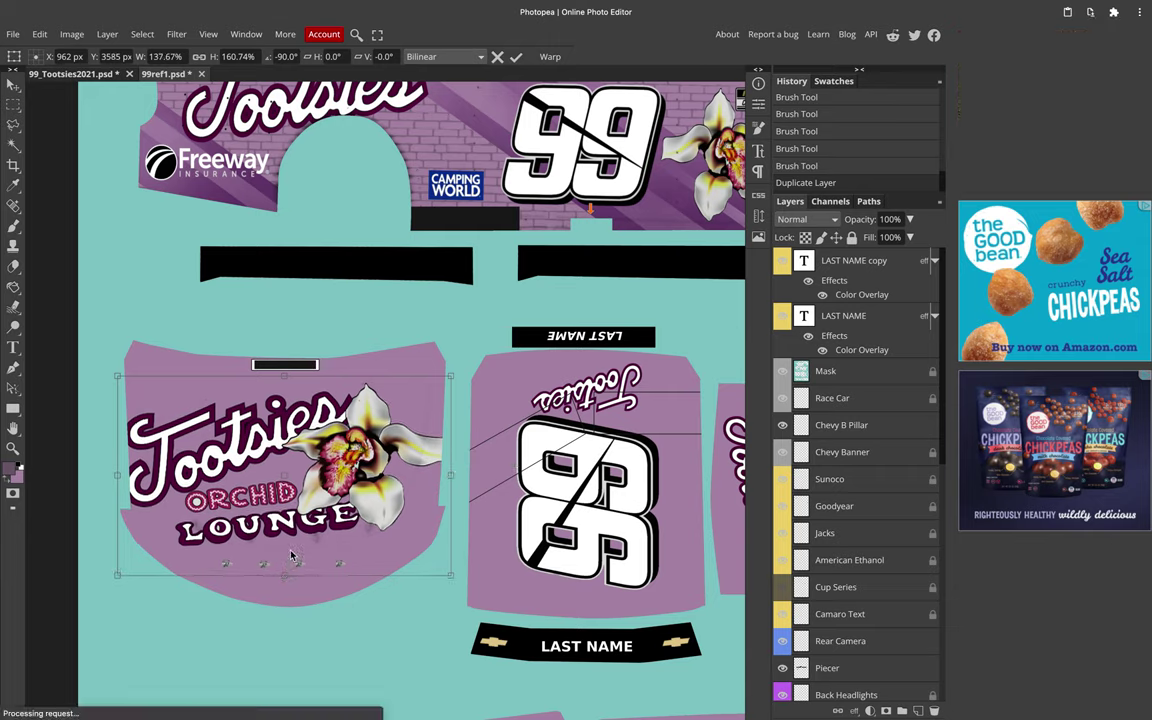
pyautogui.press('Return')
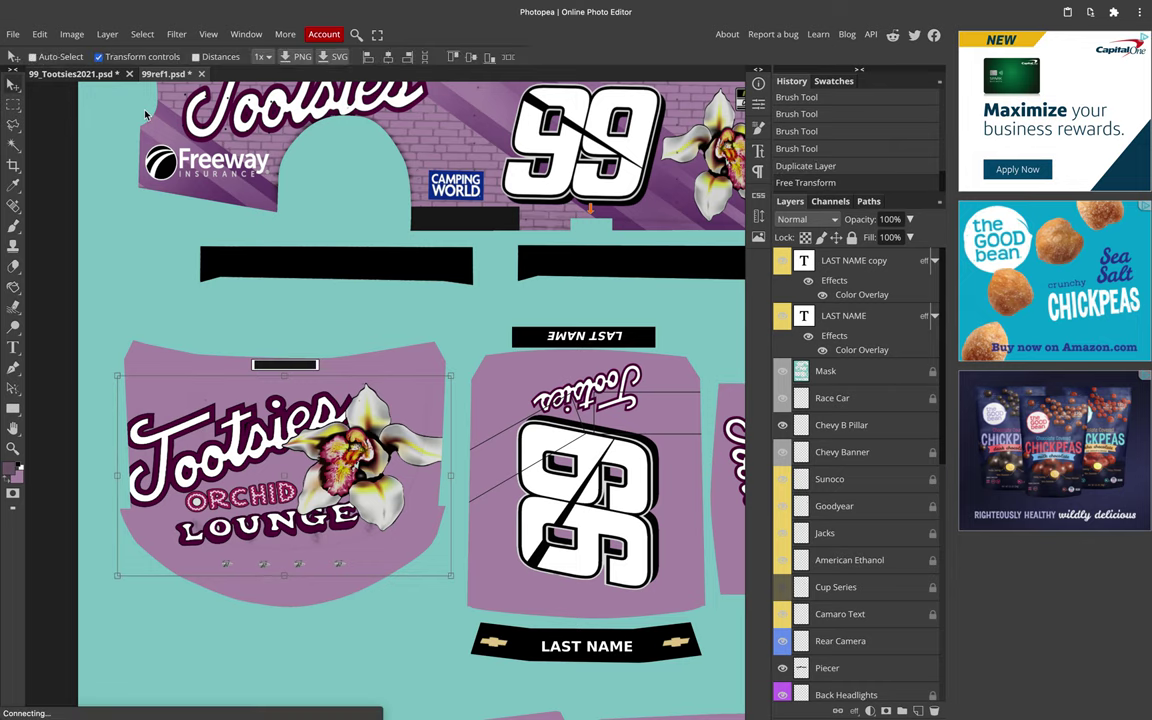
# Step: Return to the livery reference document and outline the front bumper artwork with its purple stripes using the Polygonal Lasso
pyautogui.click(108, 76)
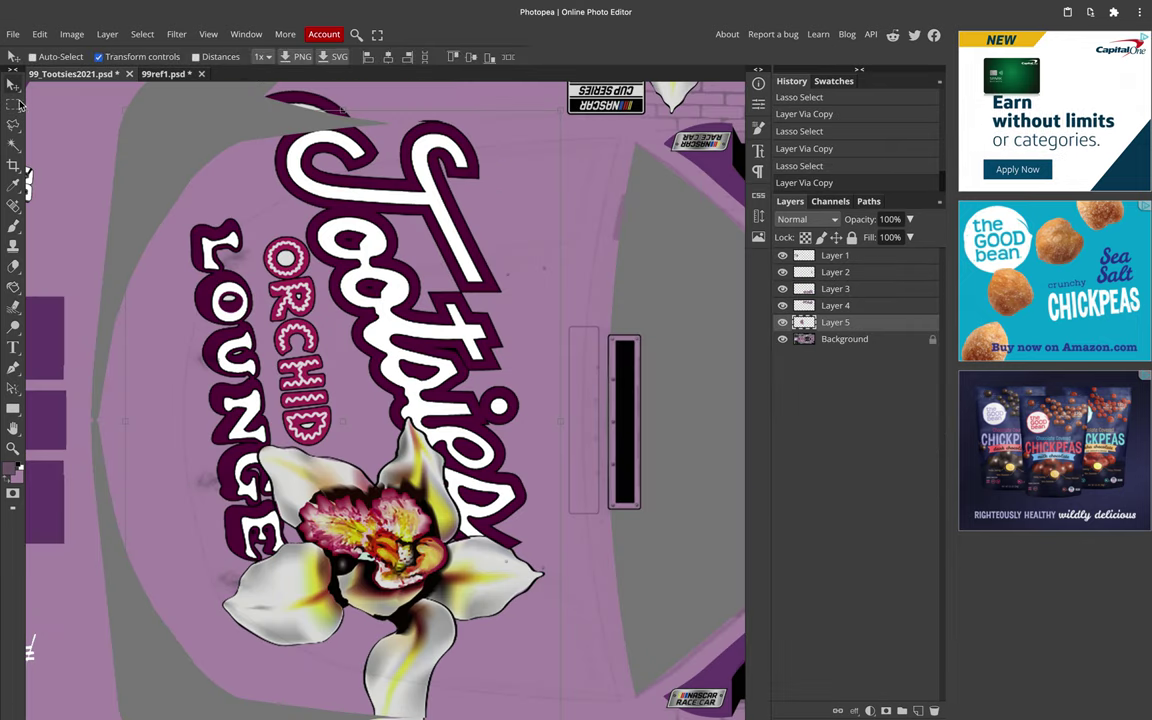
pyautogui.click(16, 104)
pyautogui.hscroll(-5, 320, 245)
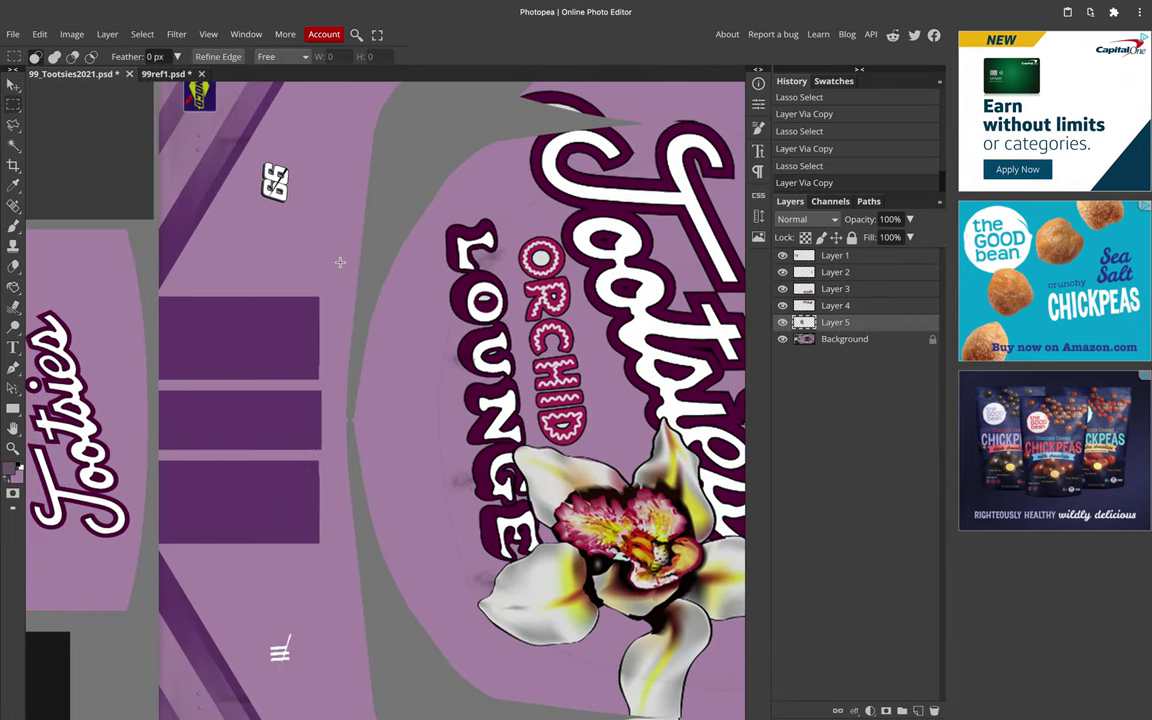
pyautogui.click(14, 124)
pyautogui.scroll(3, 150, 140)
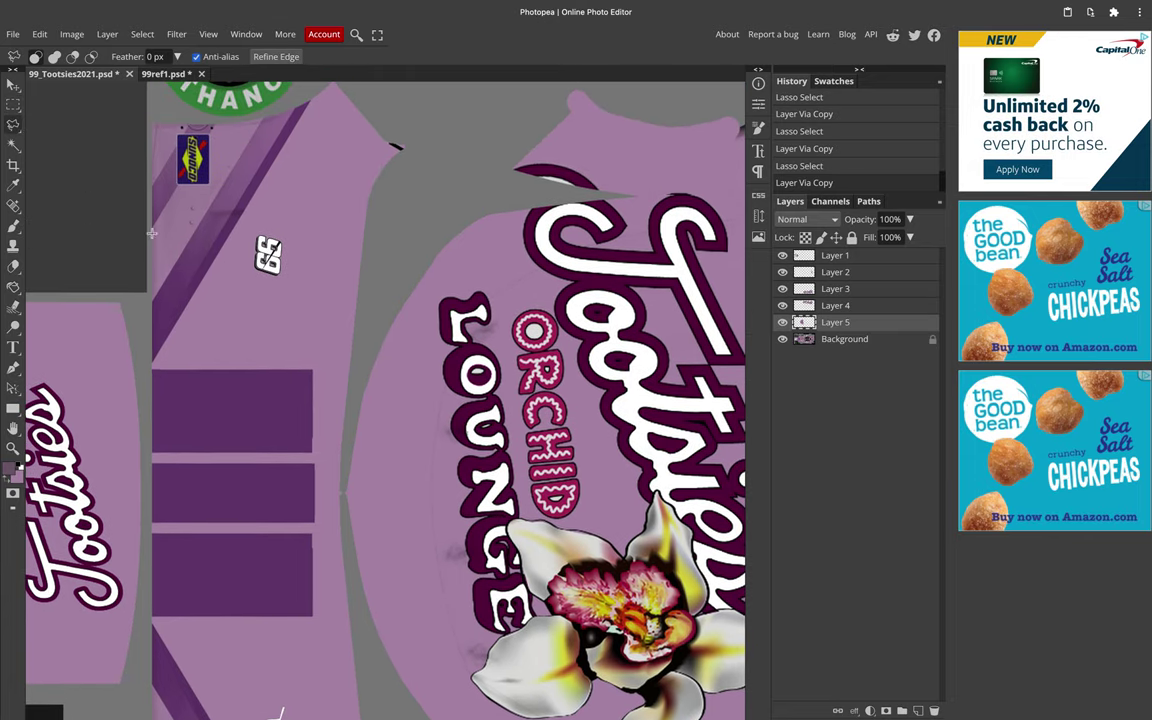
pyautogui.scroll(-5, 151, 233)
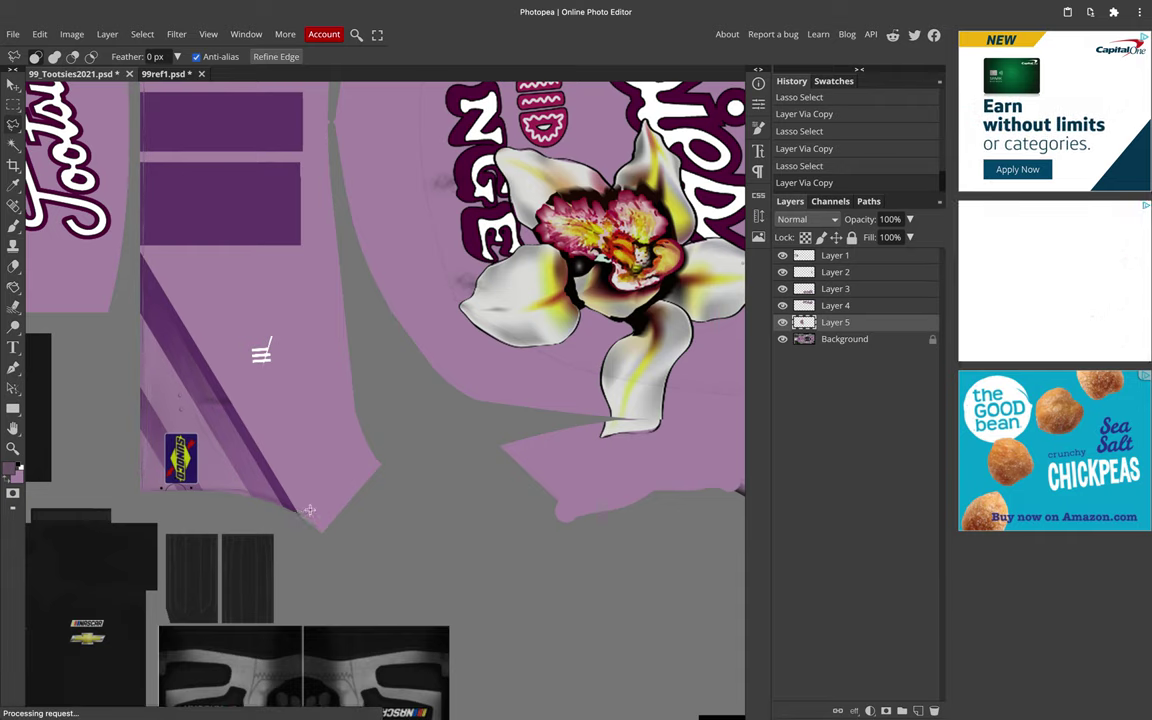
pyautogui.scroll(3, 326, 337)
pyautogui.scroll(6, 312, 260)
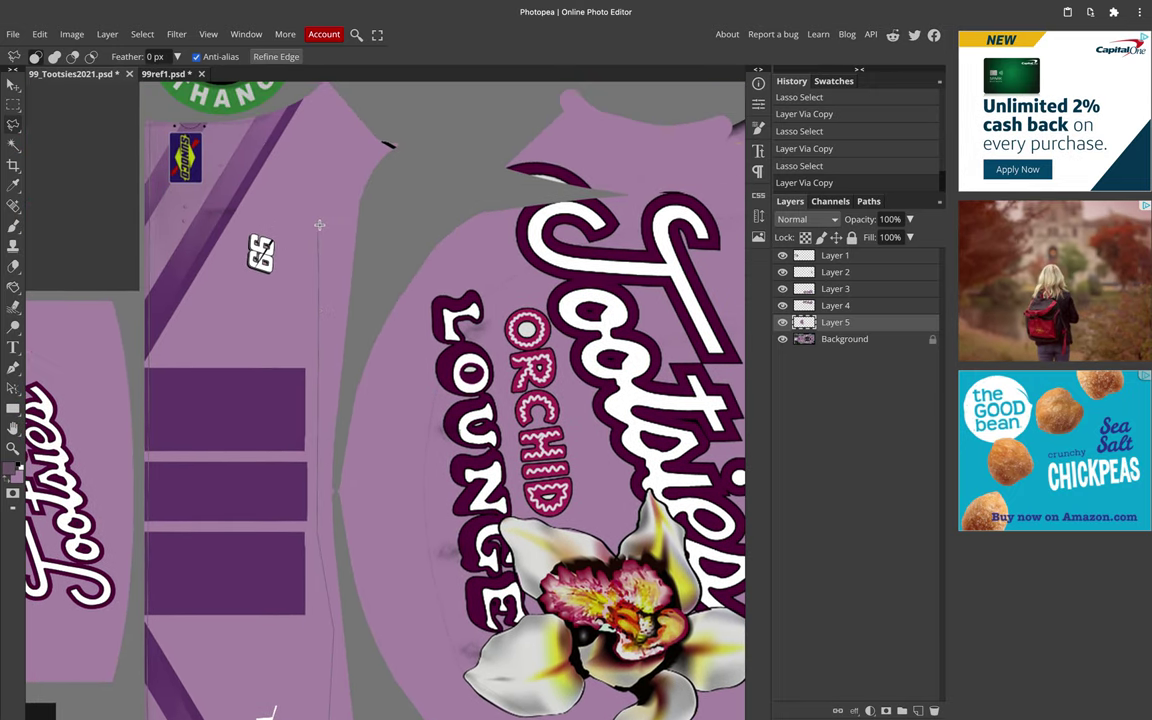
pyautogui.scroll(3, 319, 226)
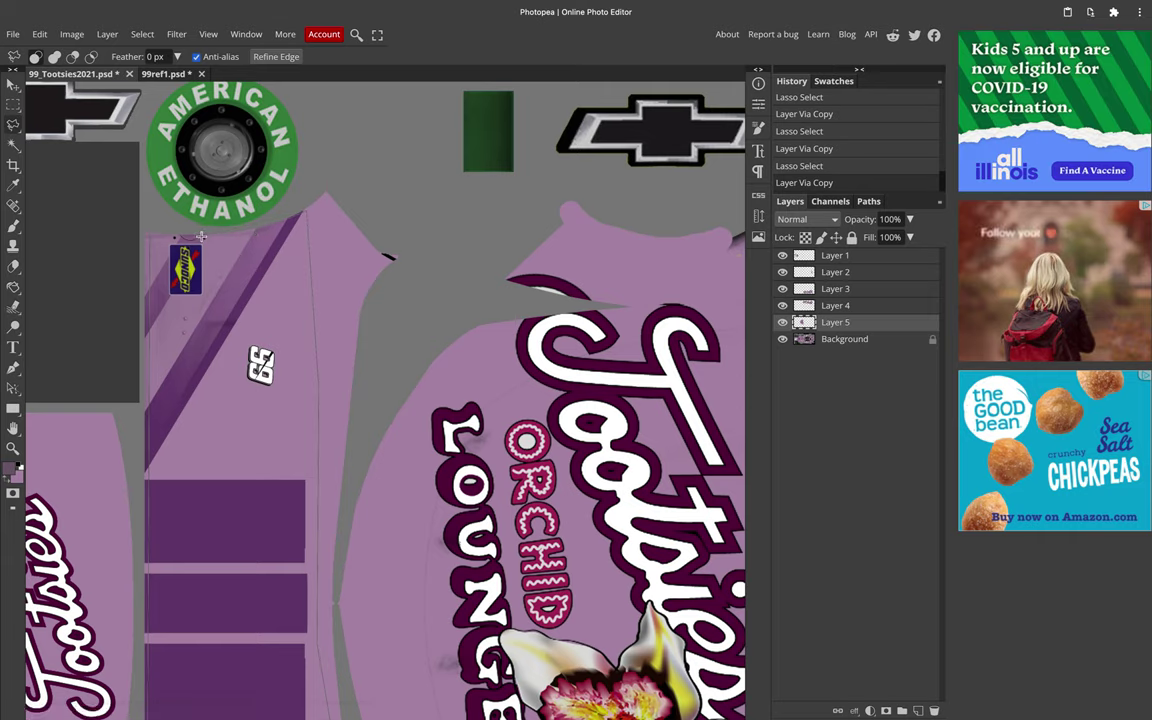
pyautogui.click(149, 237)
# Step: Copy the selected bumper artwork from the Background to its own layer and duplicate it into the car template document
pyautogui.click(829, 345)
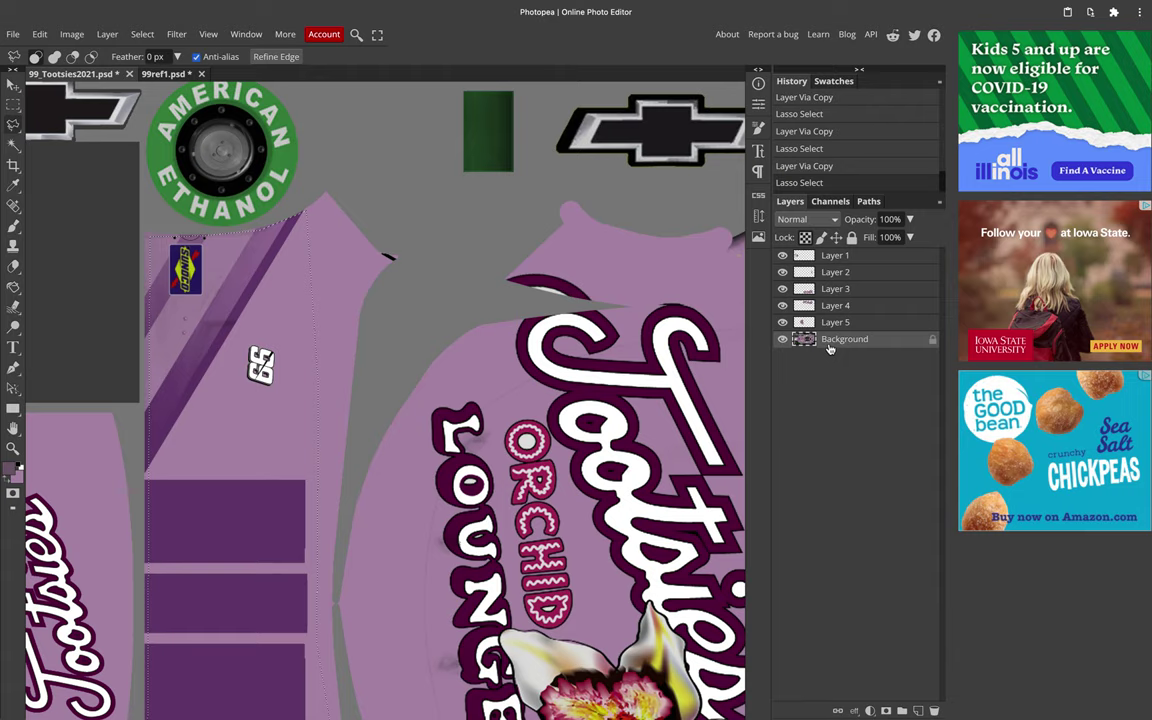
pyautogui.hotkey('ctrl', 'j')
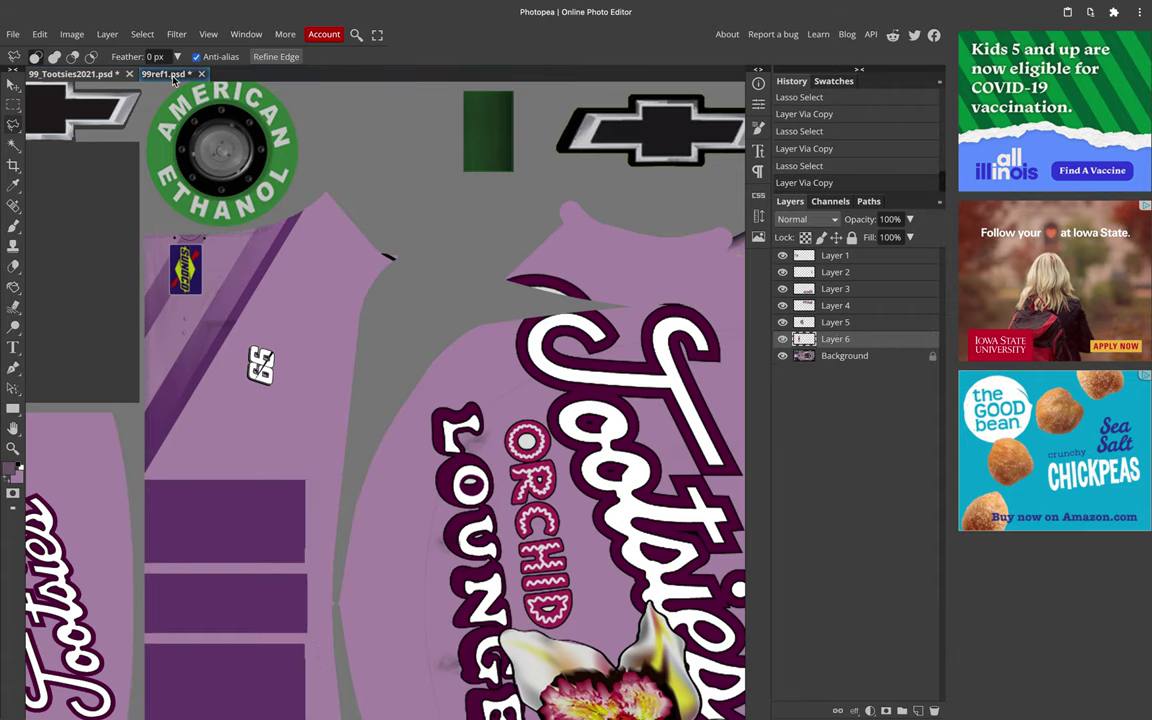
pyautogui.click(55, 74)
pyautogui.click(13, 85)
pyautogui.scroll(-5, 251, 184)
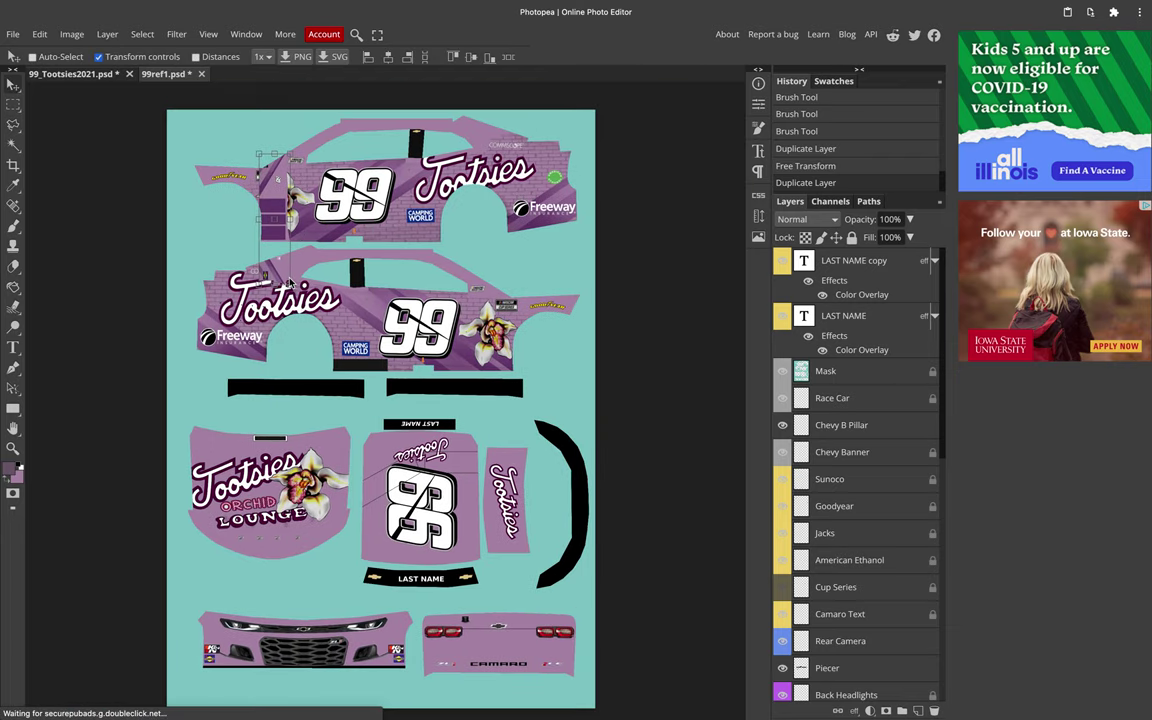
# Step: Rotate the duplicated bumper artwork -90° and move it down onto the template's front bumper
pyautogui.hotkey('ctrl', 't')
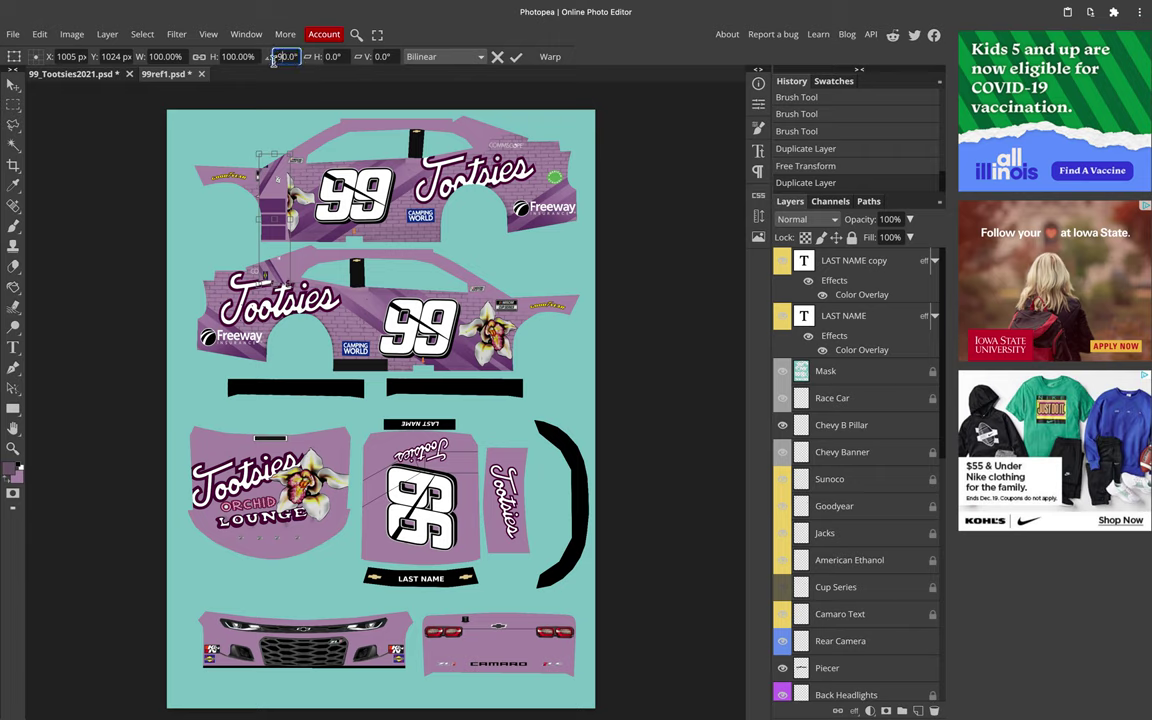
pyautogui.press('Return')
pyautogui.moveTo(305, 228); pyautogui.dragTo(294, 678)
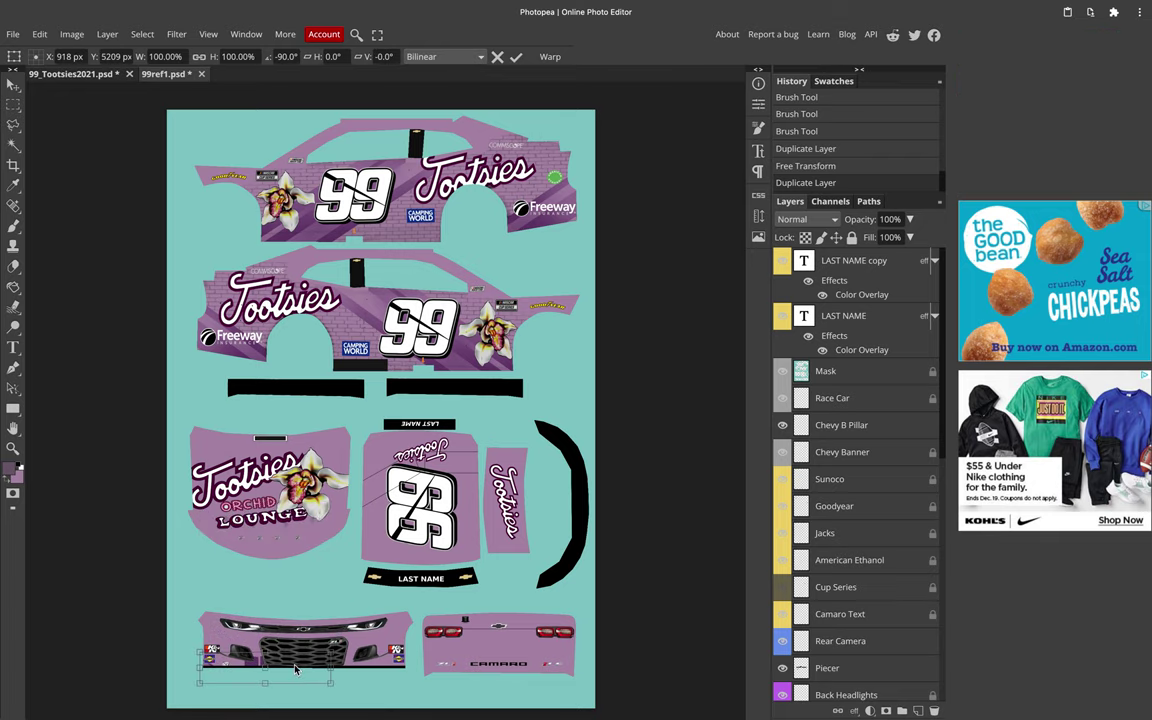
# Step: Stretch the bumper artwork over the template's front bumper to about 189.73% width and 166.69% height, and apply the transform
pyautogui.scroll(2, 295, 670)
pyautogui.scroll(-2, 309, 566)
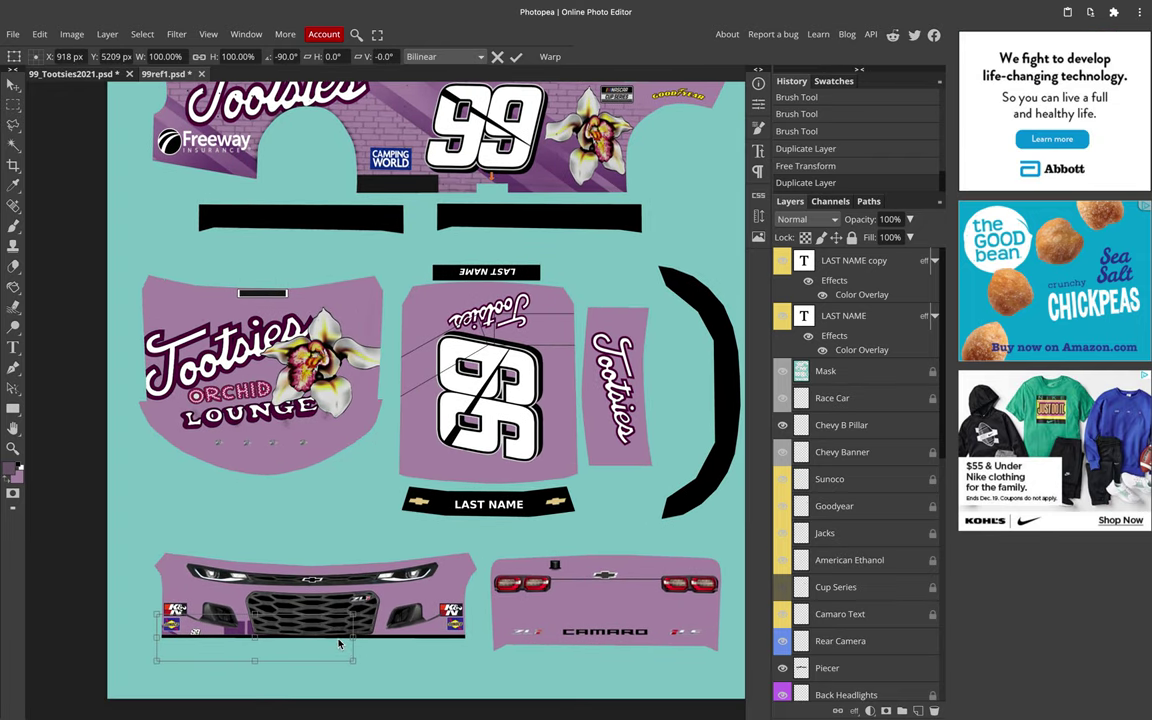
pyautogui.moveTo(338, 644); pyautogui.dragTo(478, 562)
pyautogui.moveTo(158, 600); pyautogui.dragTo(151, 601)
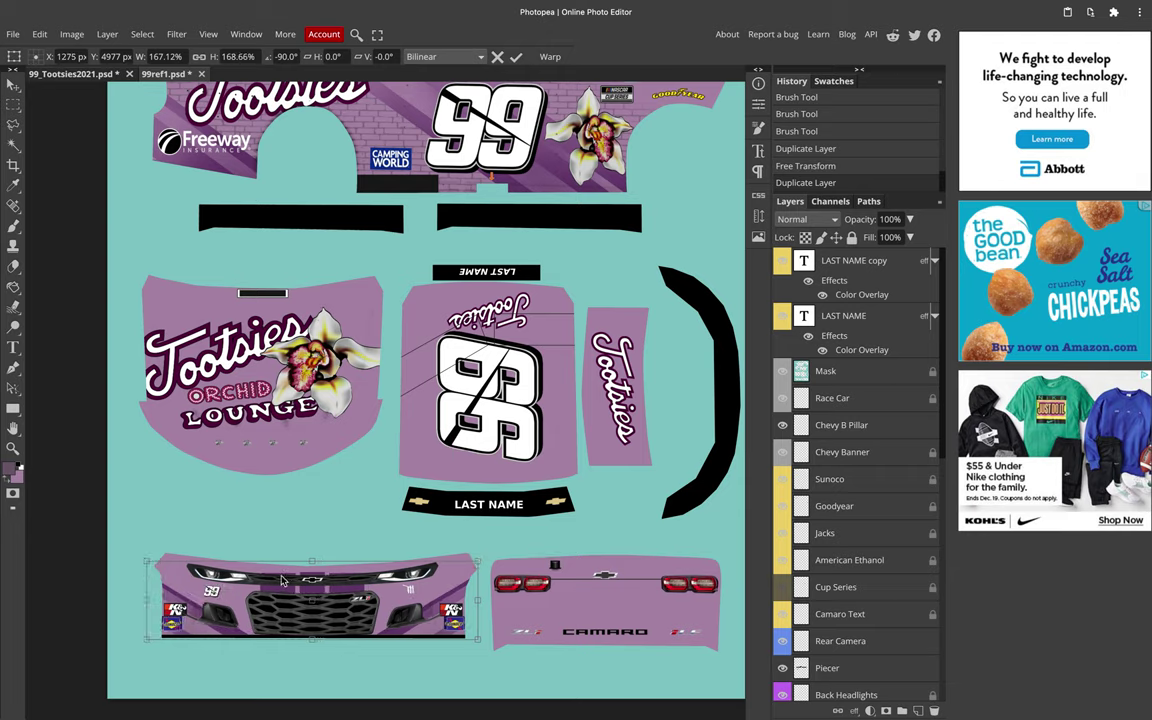
pyautogui.moveTo(313, 640); pyautogui.dragTo(313, 641)
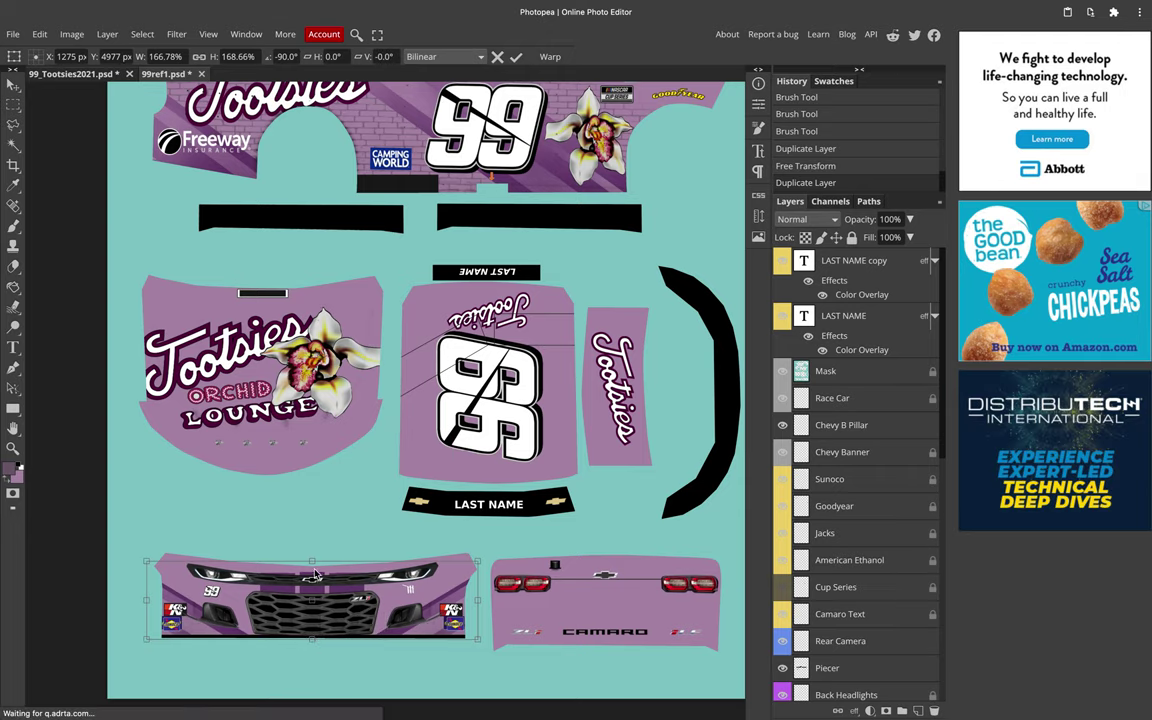
pyautogui.moveTo(313, 561); pyautogui.dragTo(313, 553)
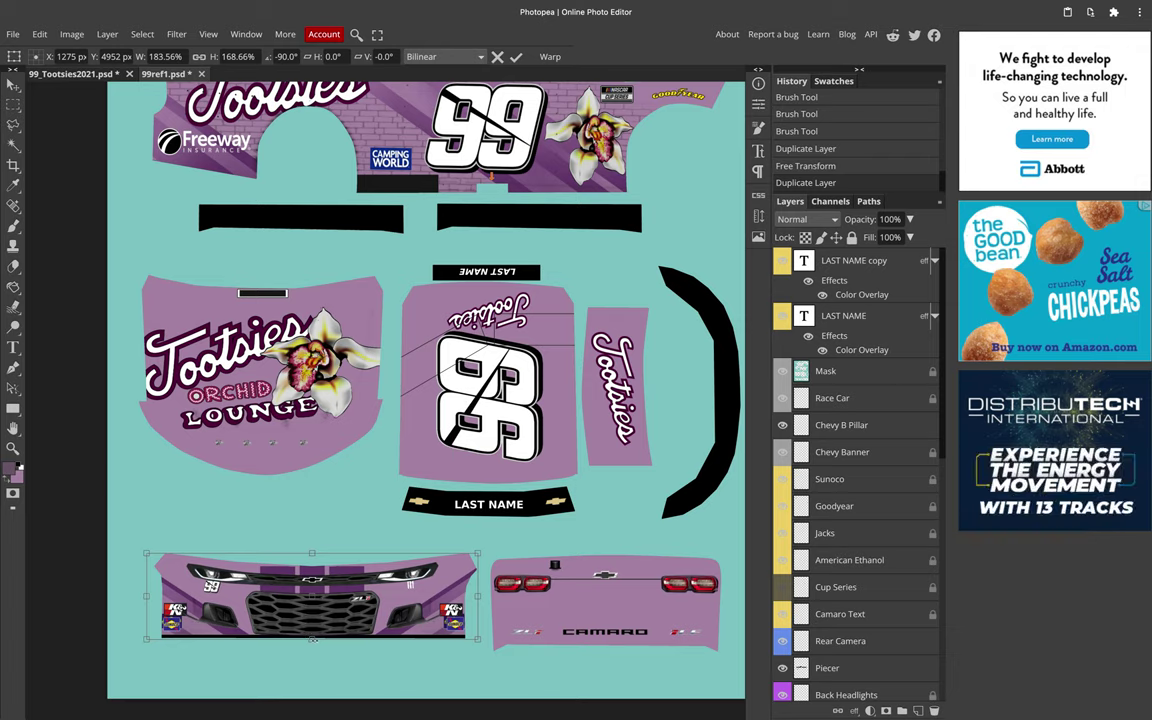
pyautogui.moveTo(313, 641); pyautogui.dragTo(313, 644)
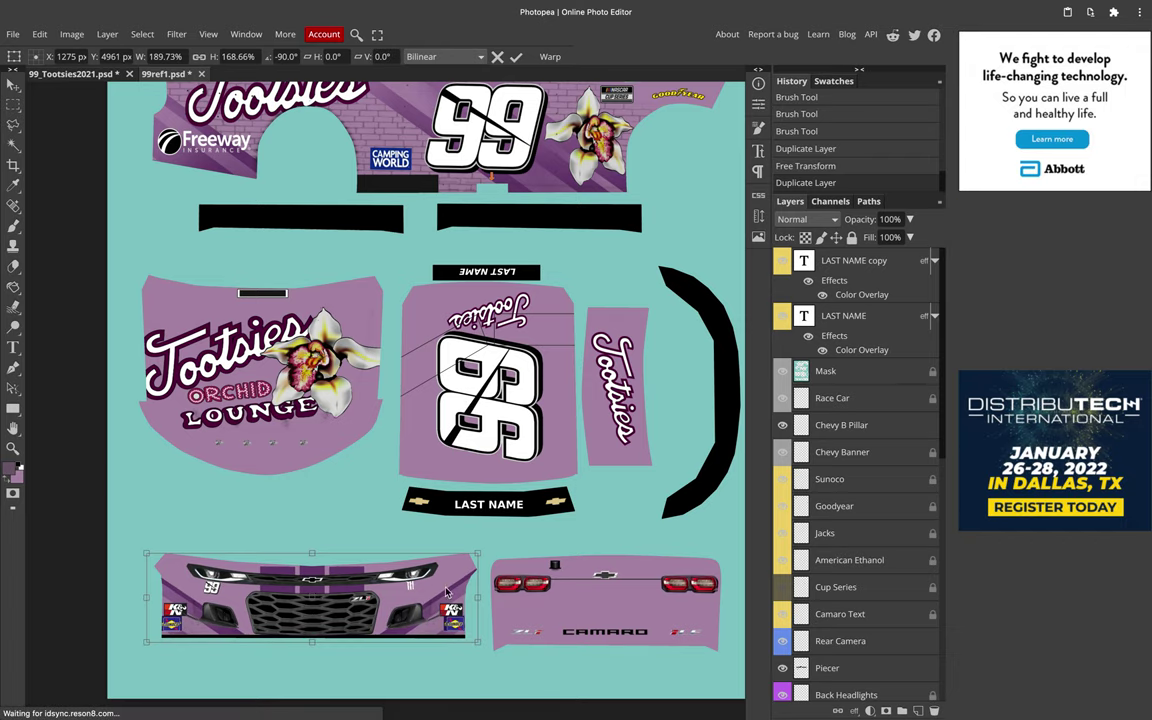
pyautogui.moveTo(146, 597); pyautogui.dragTo(150, 597)
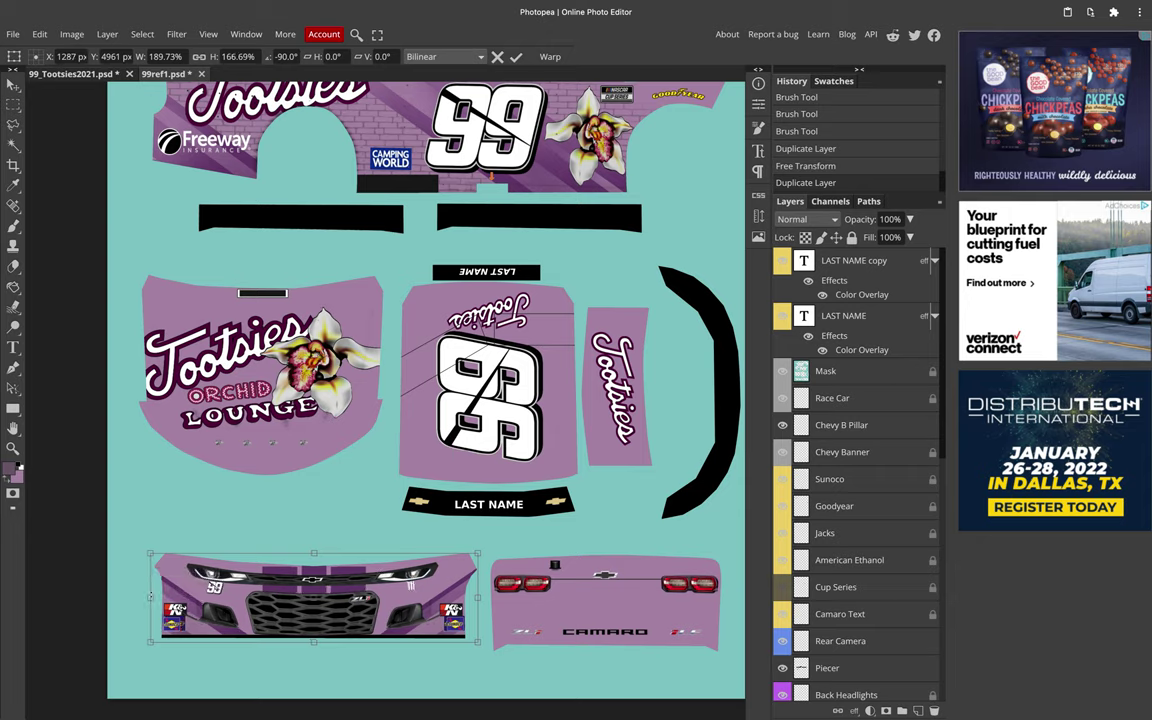
pyautogui.press('Return')
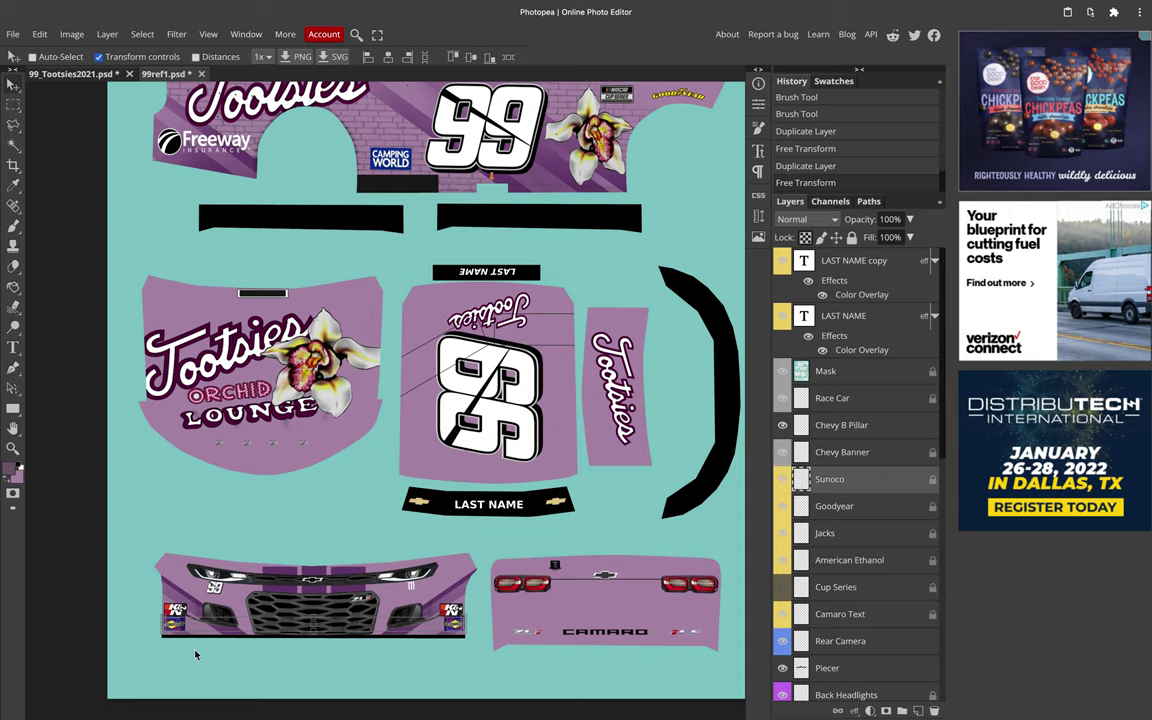
# Step: Narrow the Sunoco decal layer to about 98.88% width from its left end and apply the transform
pyautogui.scroll(3, 186, 643)
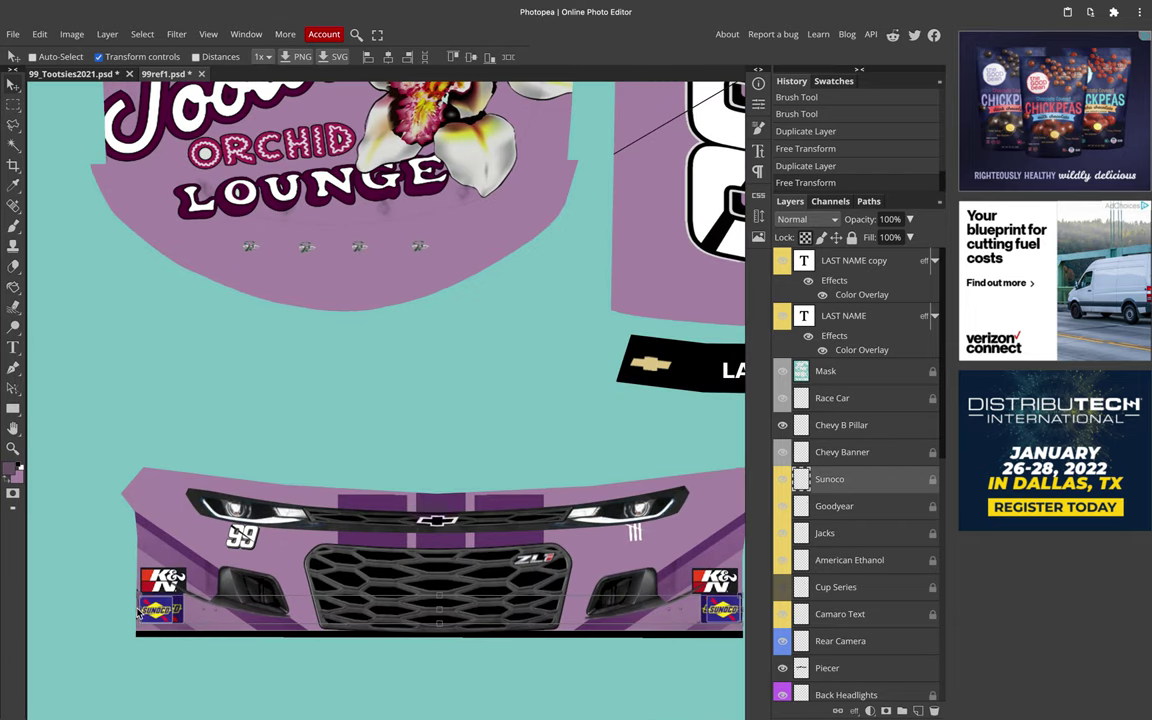
pyautogui.hotkey('ctrl', 't')
pyautogui.moveTo(140, 613); pyautogui.dragTo(143, 613)
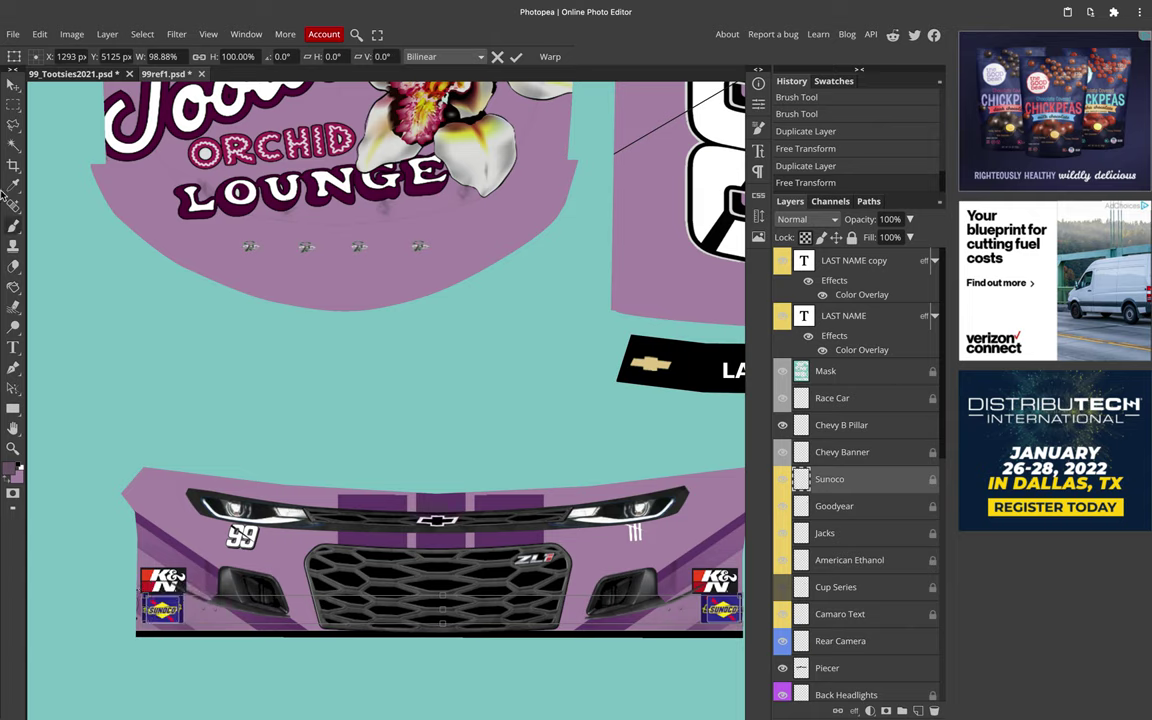
pyautogui.press('Return')
# Step: Select the left Sunoco decal with a rectangular marquee, enlarge it over the logo in the bumper artwork, and deselect
pyautogui.moveTo(138, 591); pyautogui.dragTo(186, 624)
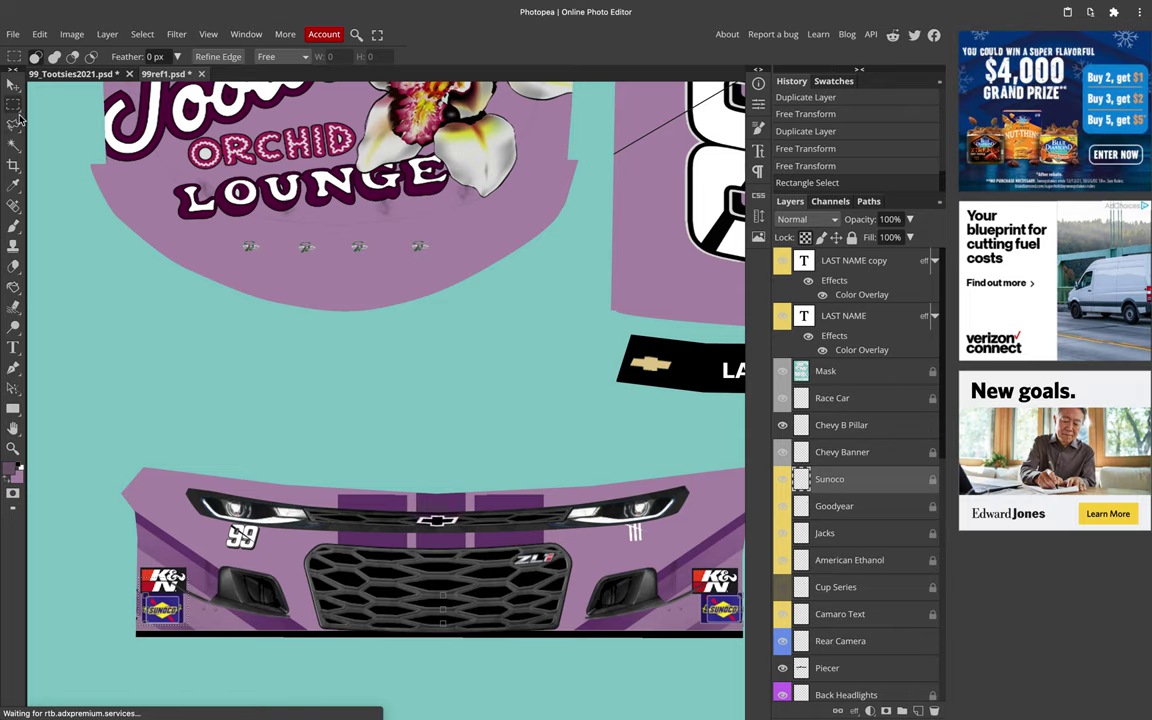
pyautogui.press('v')
pyautogui.scroll(3, 224, 674)
pyautogui.hscroll(-2, 172, 589)
pyautogui.scroll(-1, 172, 589)
pyautogui.hscroll(-2, 180, 578)
pyautogui.scroll(-1, 180, 578)
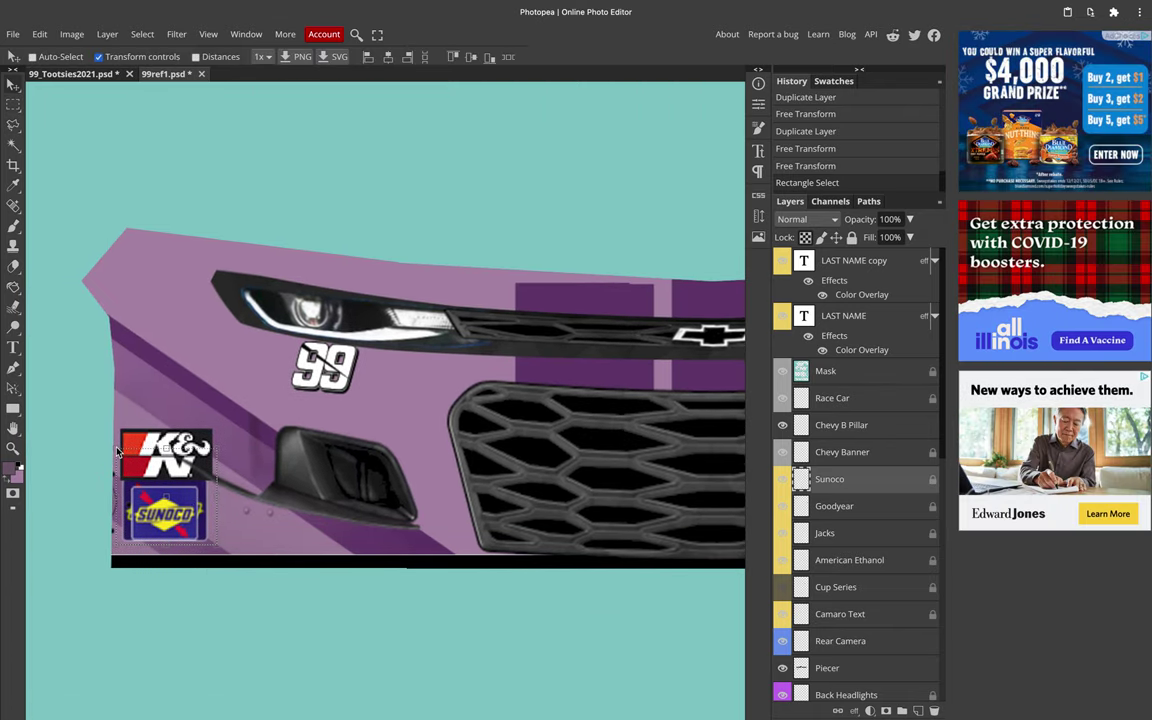
pyautogui.hotkey('ctrl', 't')
pyautogui.moveTo(117, 452); pyautogui.dragTo(105, 437)
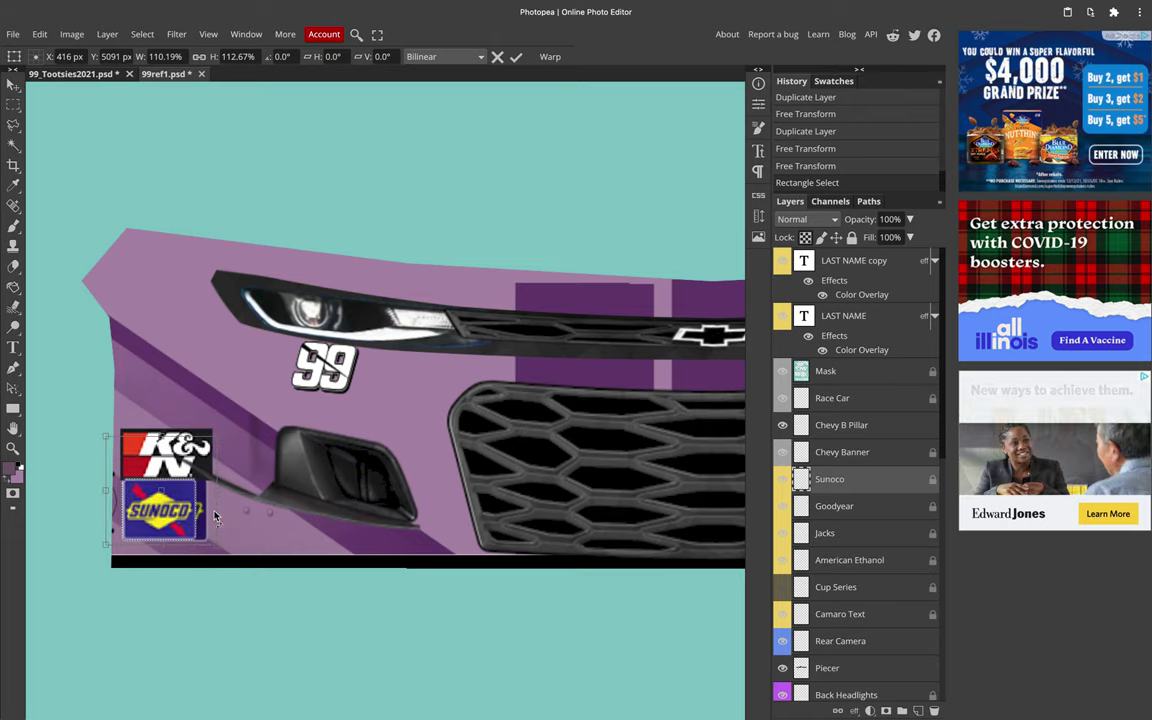
pyautogui.moveTo(208, 492); pyautogui.dragTo(229, 497)
pyautogui.press('Return')
pyautogui.hotkey('ctrl', 'd')
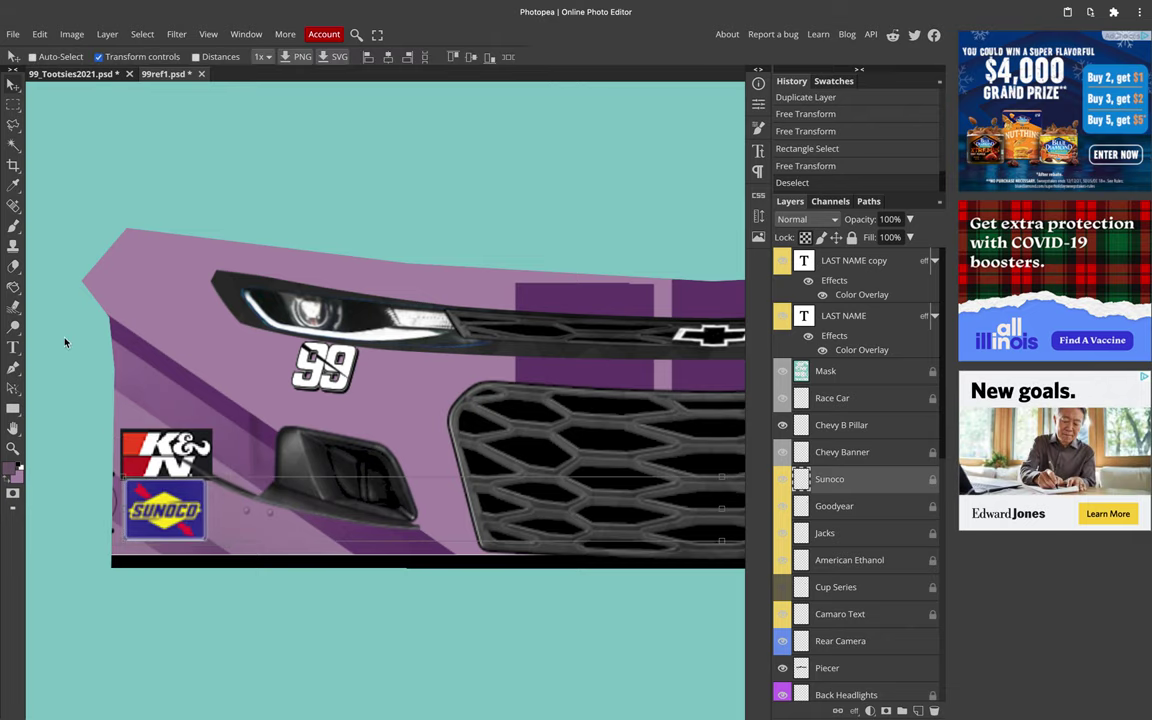
# Step: Marquee-select the front bumper's right Sunoco decal, enlarge it over the artwork's Sunoco logo, and deselect
pyautogui.hscroll(3, 64, 337)
pyautogui.hscroll(10, 428, 461)
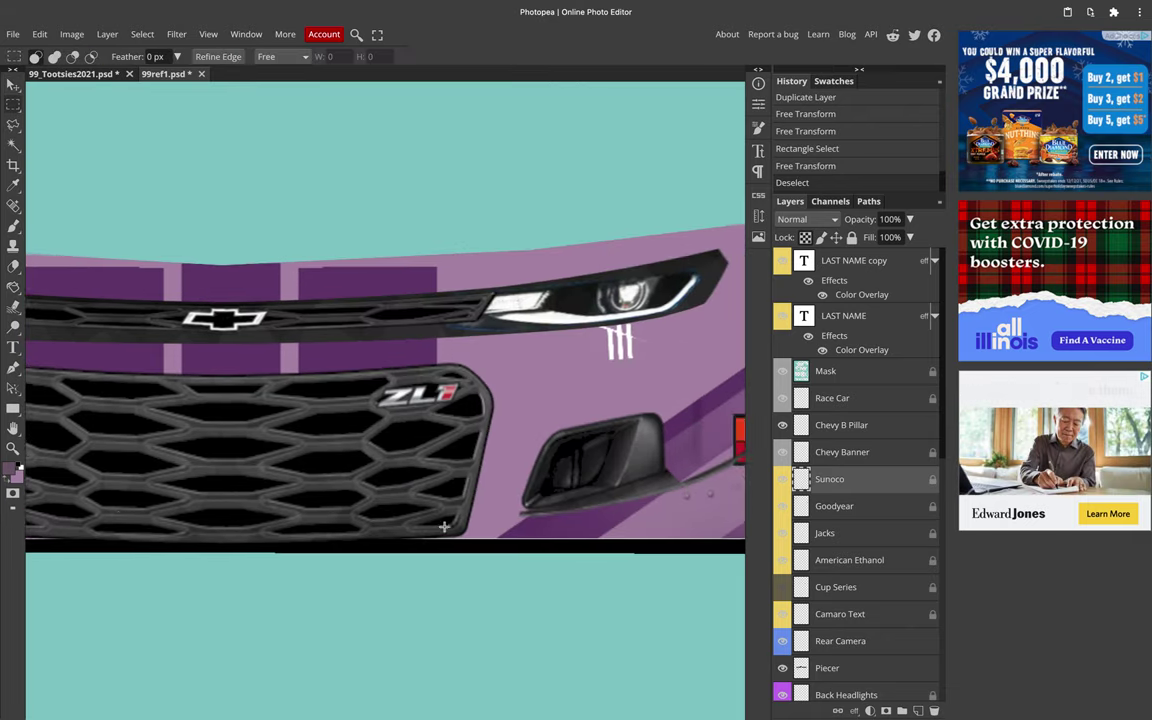
pyautogui.moveTo(664, 525); pyautogui.dragTo(579, 449)
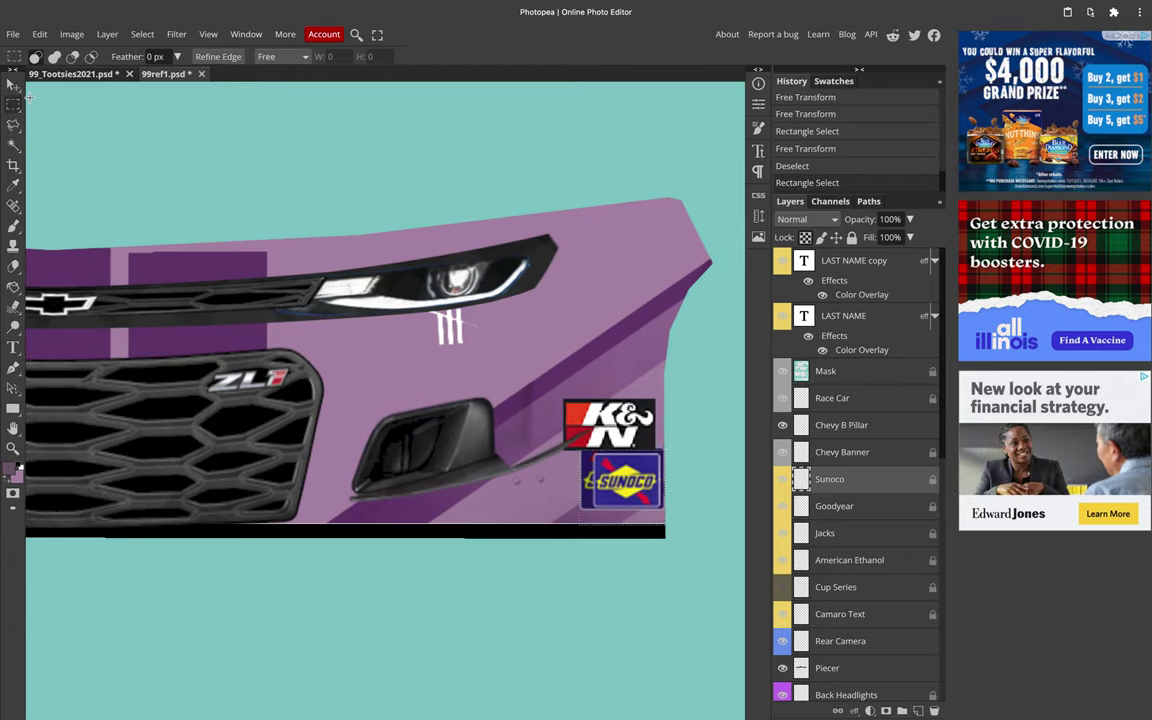
pyautogui.click(13, 86)
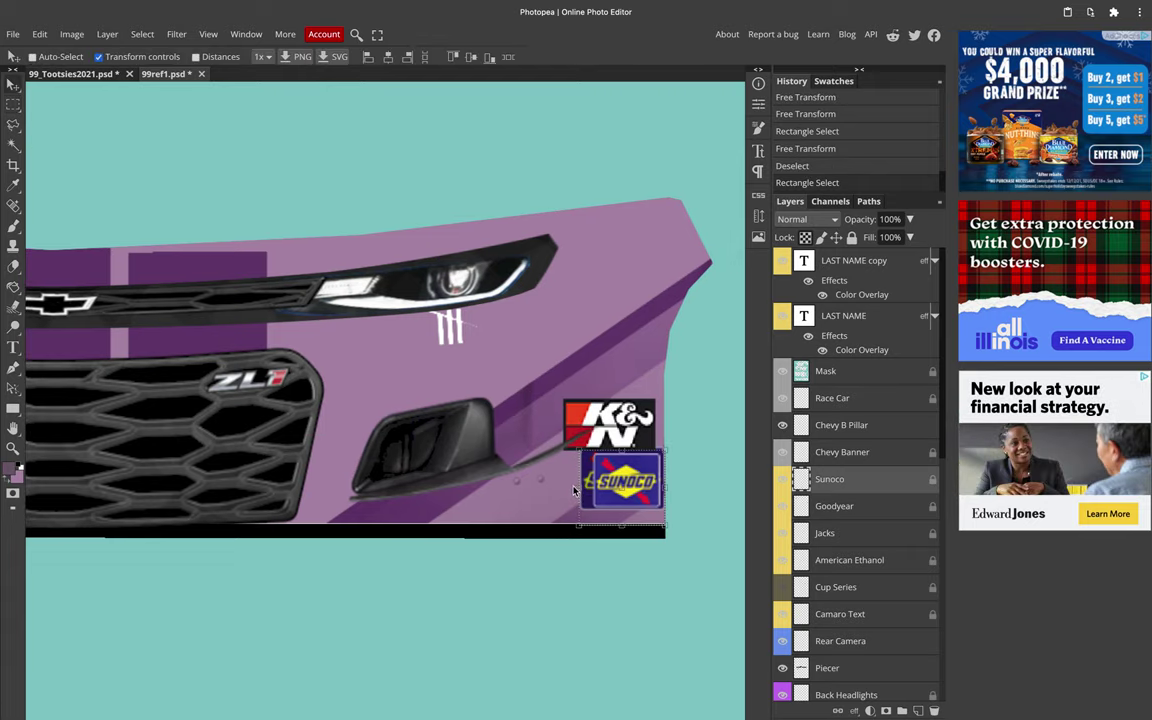
pyautogui.moveTo(578, 490); pyautogui.dragTo(564, 493)
pyautogui.moveTo(666, 487); pyautogui.dragTo(670, 487)
pyautogui.moveTo(619, 452); pyautogui.dragTo(620, 446)
pyautogui.moveTo(616, 524); pyautogui.dragTo(616, 530)
pyautogui.moveTo(565, 487); pyautogui.dragTo(563, 488)
pyautogui.scroll(-2, 563, 488)
pyautogui.press('Return')
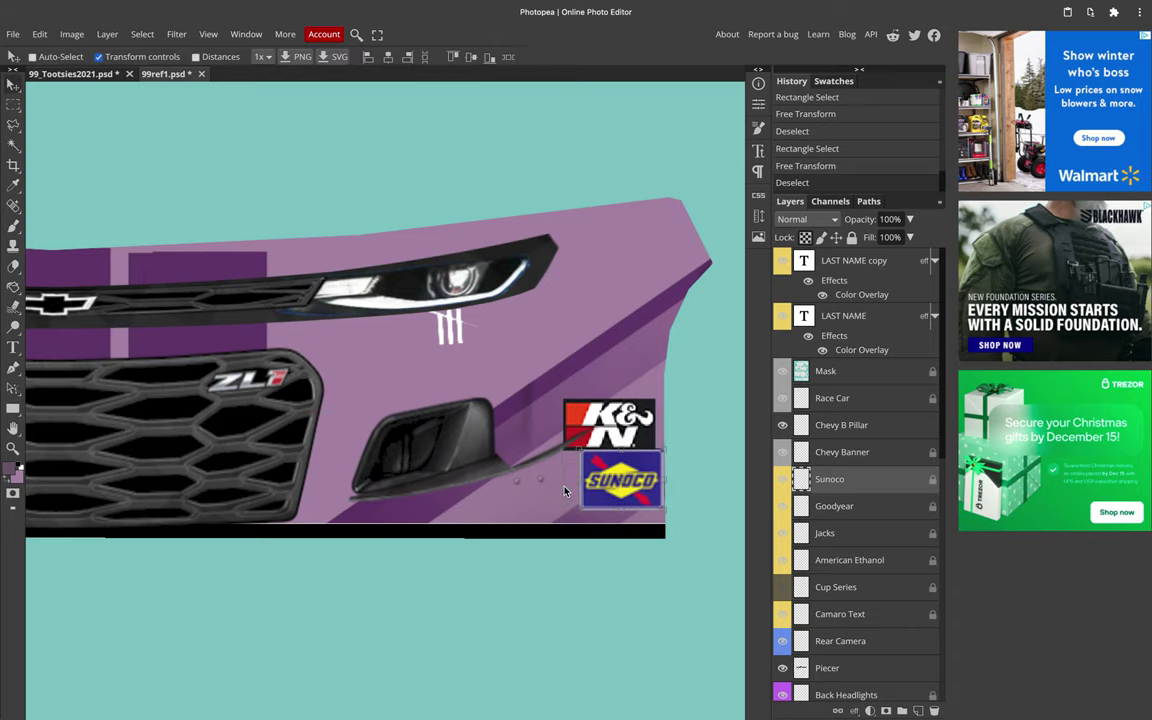
# Step: Stretch the front bumper artwork on Layer 6 upward to about 103.42% height and apply the transform
pyautogui.scroll(-2, 565, 490)
pyautogui.scroll(-3, 505, 422)
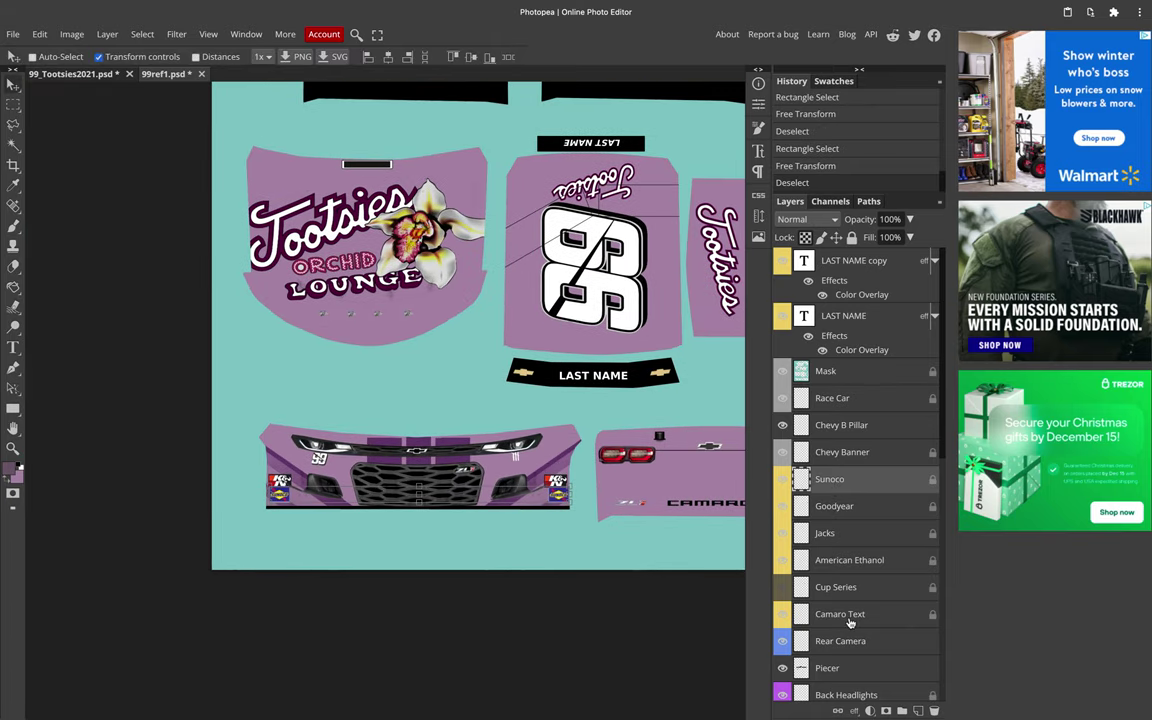
pyautogui.scroll(-10, 851, 618)
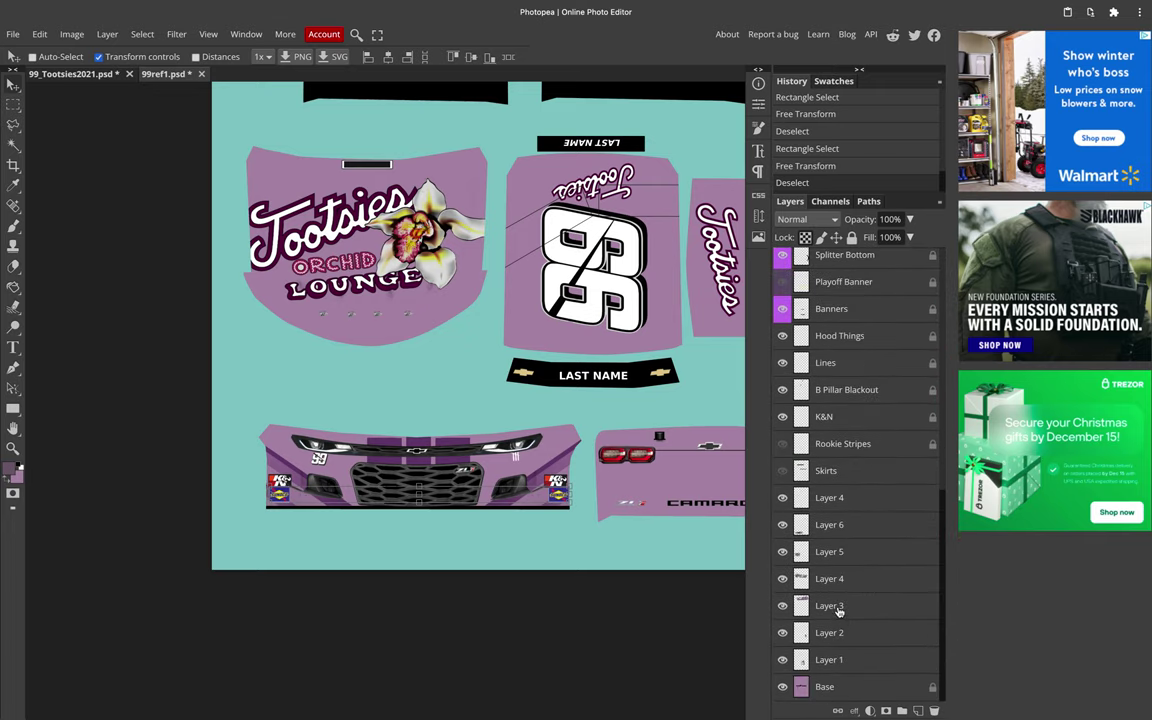
pyautogui.click(828, 534)
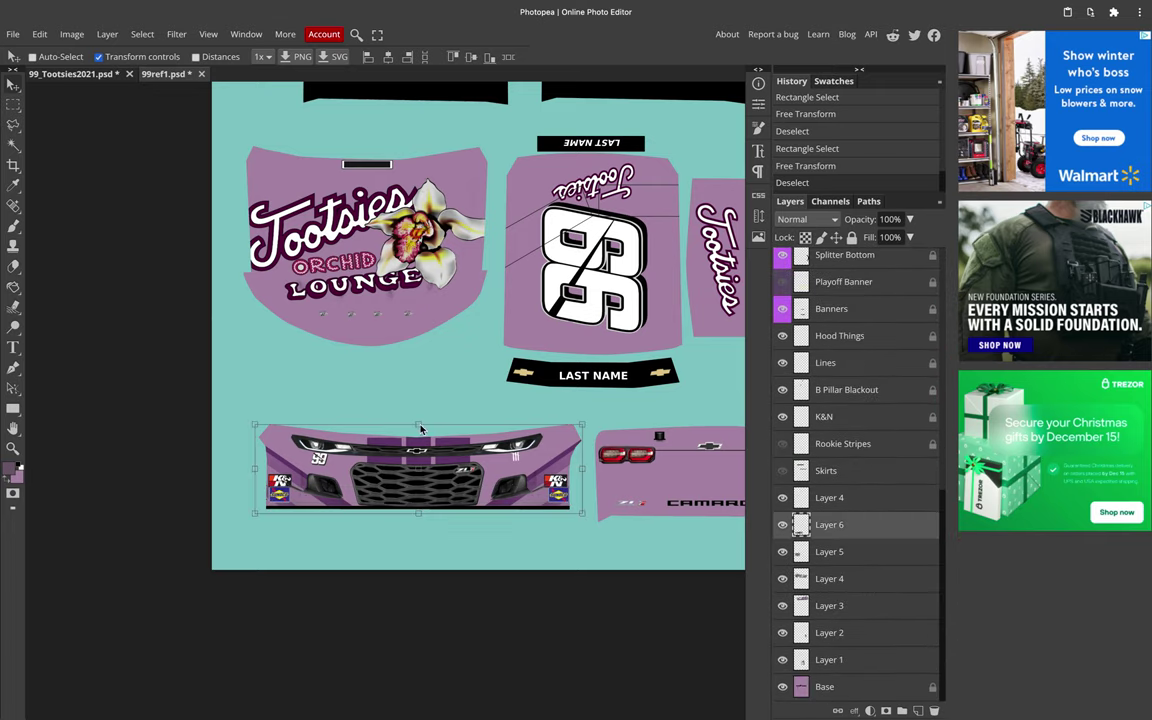
pyautogui.moveTo(420, 428); pyautogui.dragTo(420, 421)
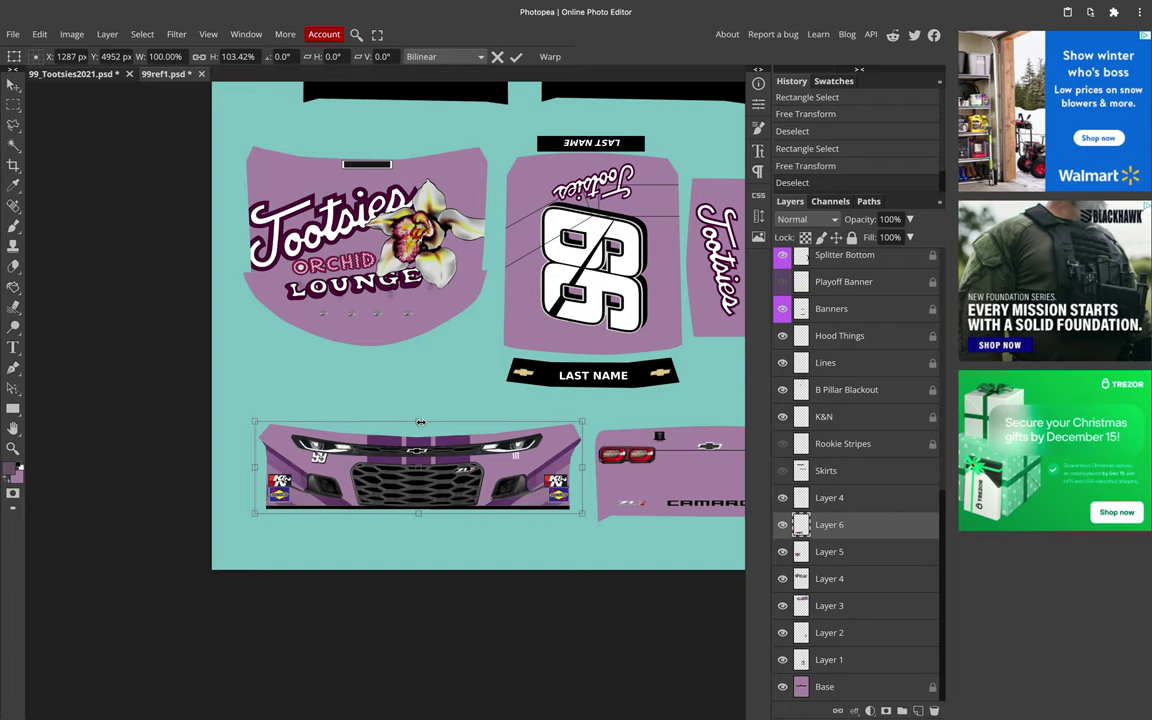
pyautogui.press('Return')
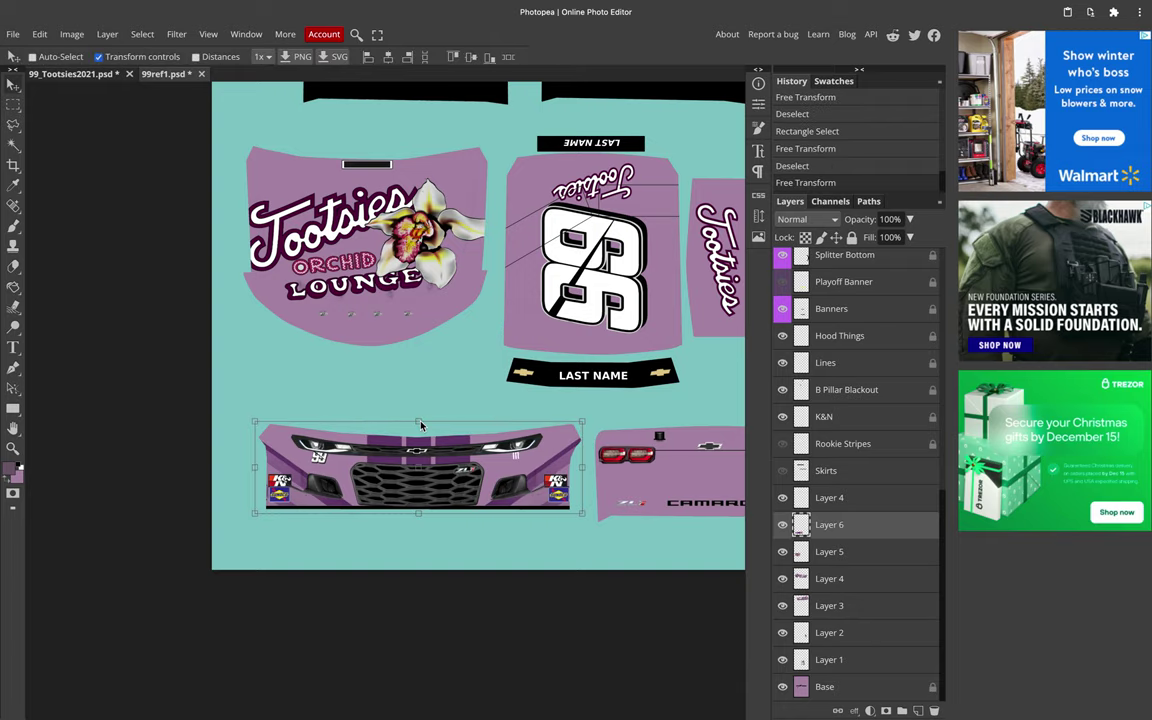
# Step: Return to the livery reference document and outline the rear bumper's Tootsies logo, 99 and white line marks with the Polygonal Lasso
pyautogui.hscroll(3, 420, 424)
pyautogui.scroll(1, 420, 424)
pyautogui.hscroll(3, 187, 122)
pyautogui.click(101, 73)
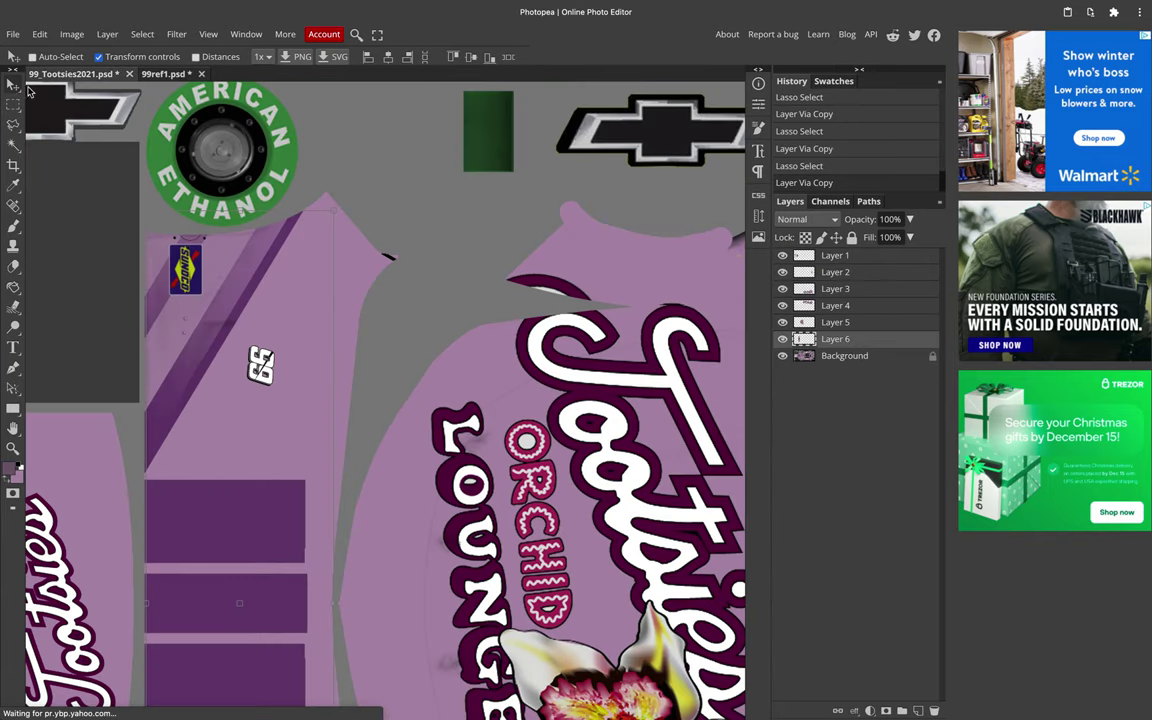
pyautogui.click(10, 104)
pyautogui.scroll(-5, 201, 256)
pyautogui.hscroll(2, 426, 390)
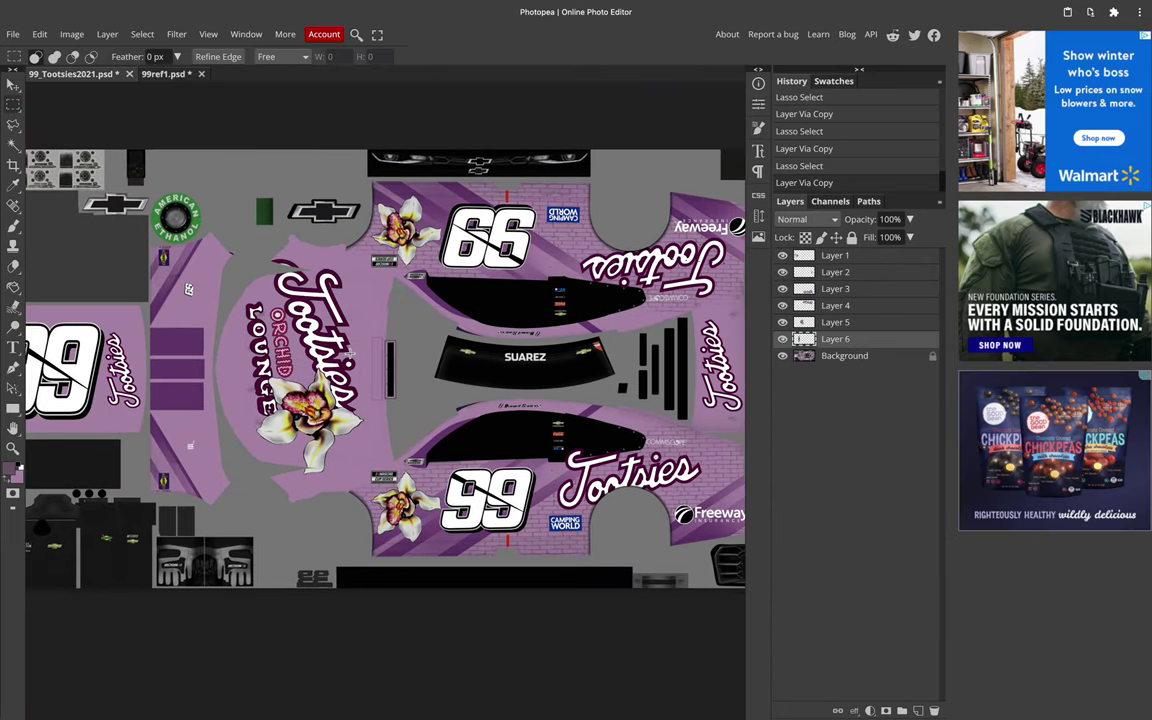
pyautogui.scroll(6, 425, 389)
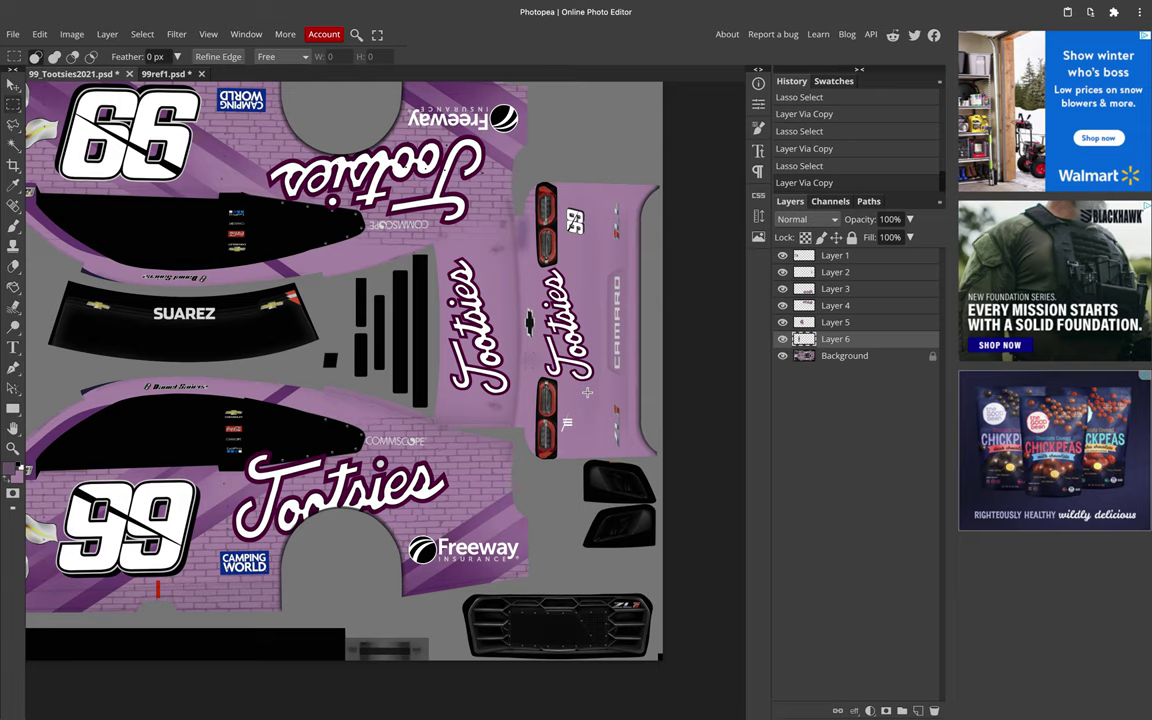
pyautogui.press('w')
pyautogui.press('l')
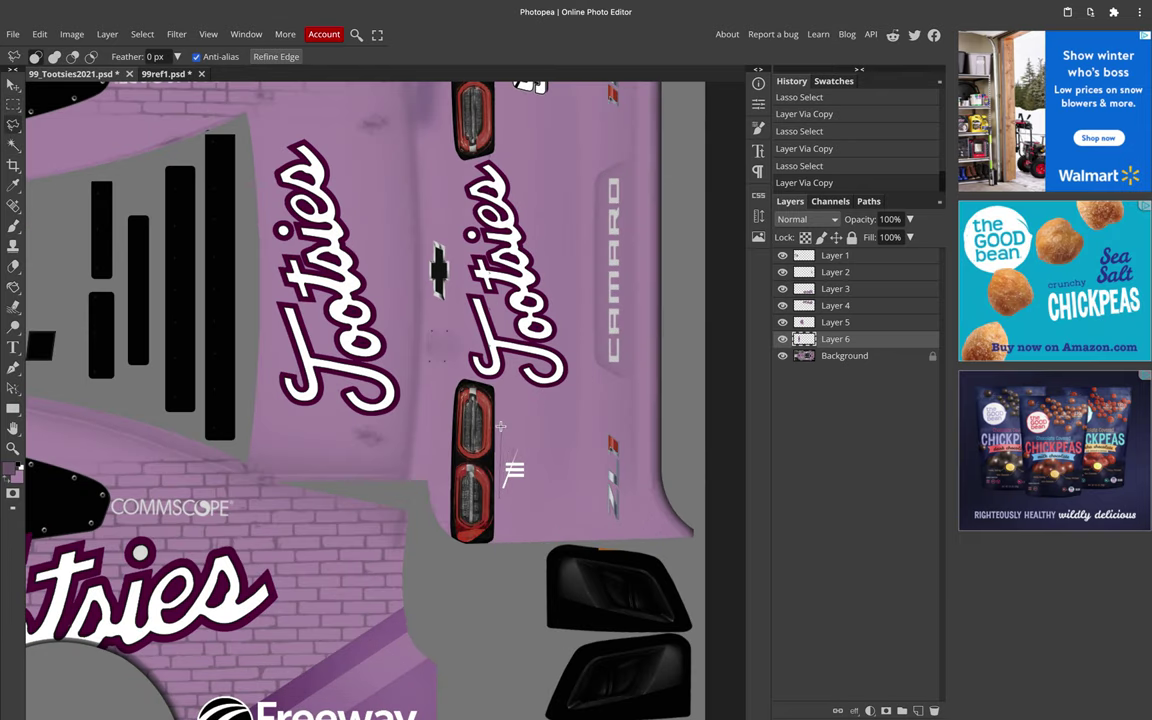
pyautogui.scroll(3, 502, 403)
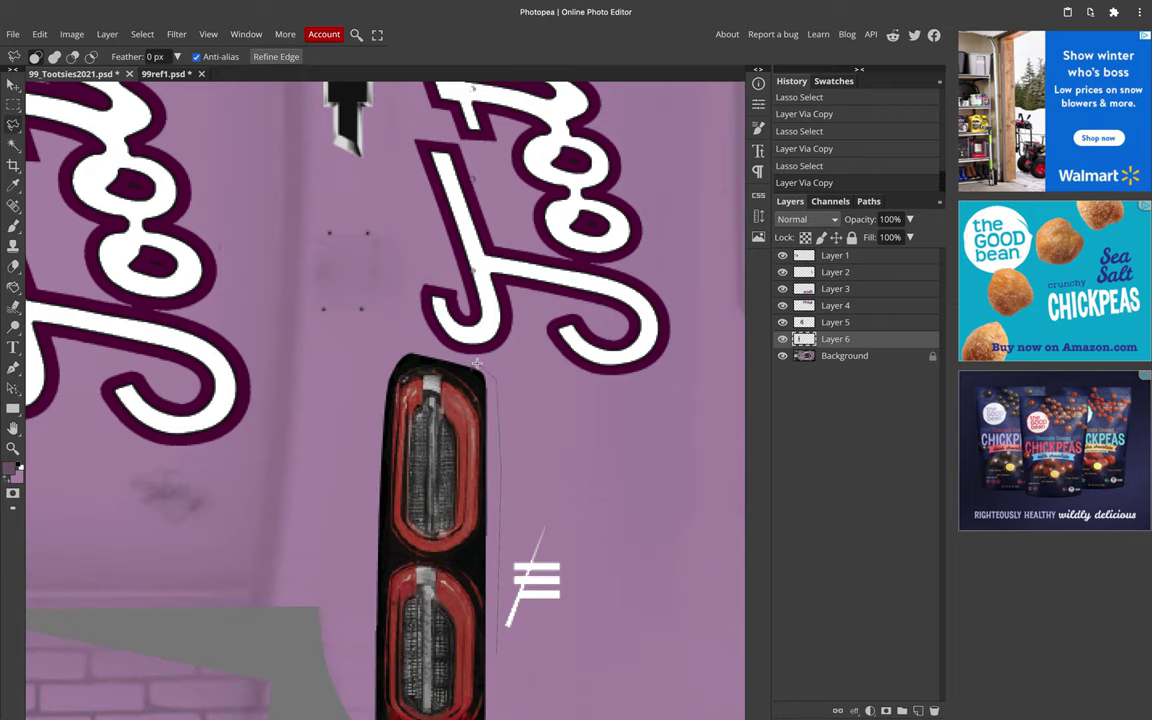
pyautogui.scroll(-5, 400, 250)
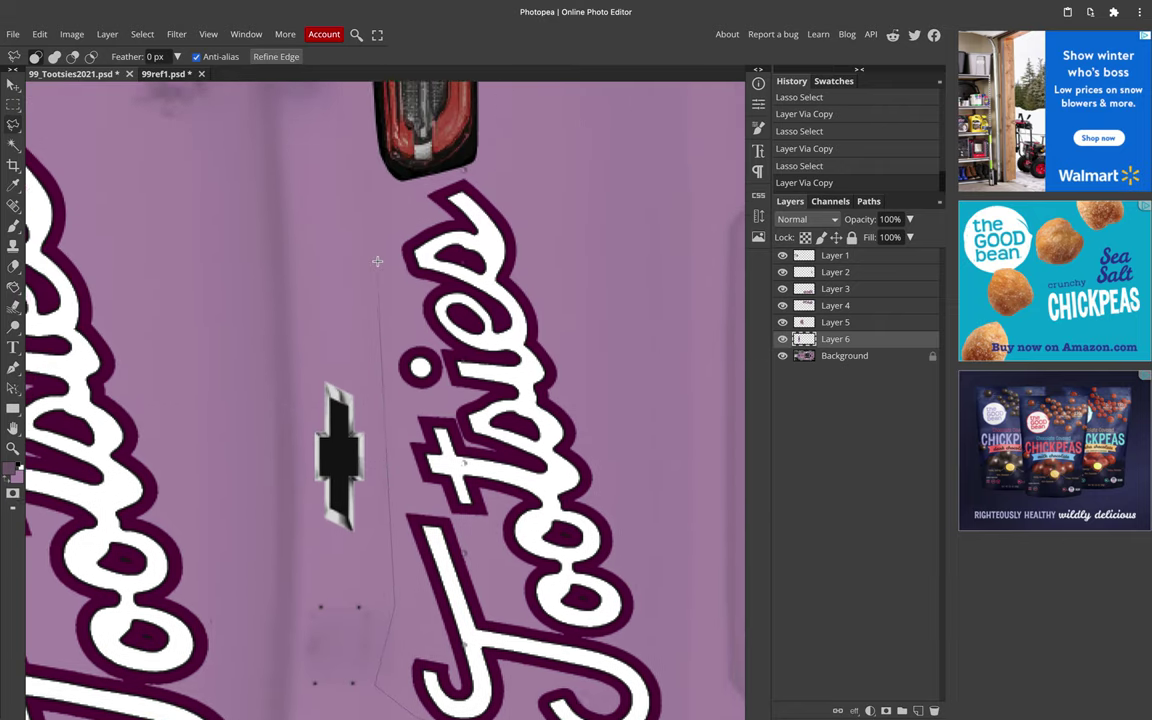
pyautogui.click(374, 292)
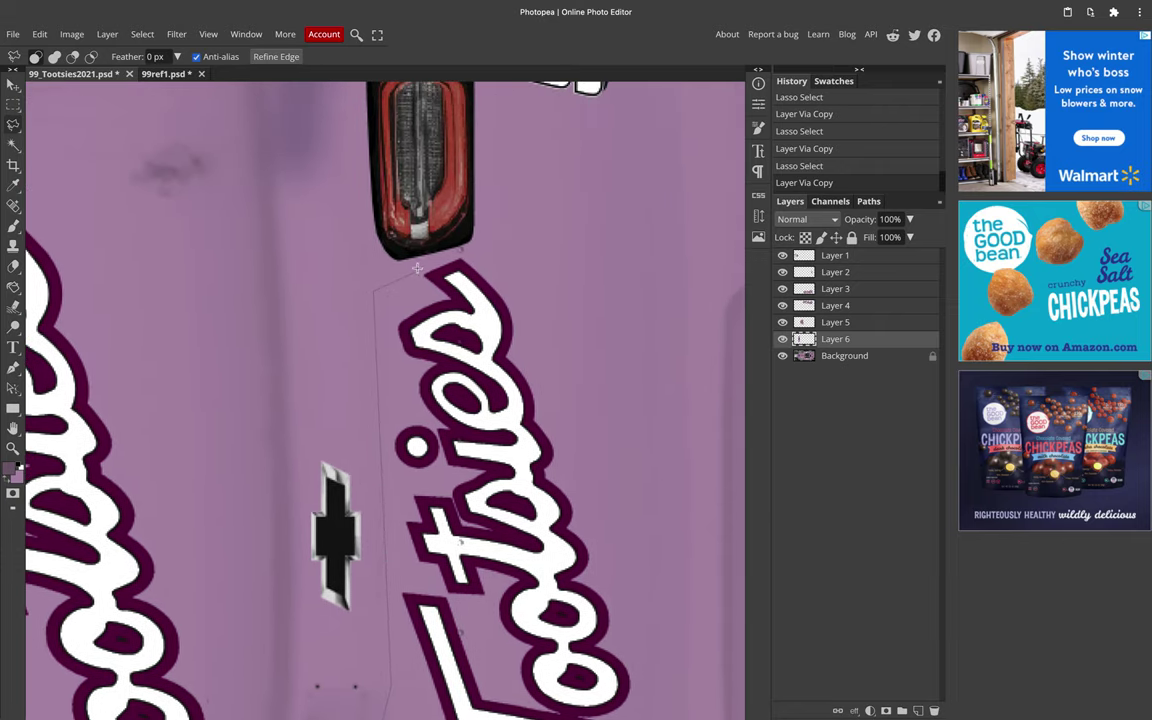
pyautogui.scroll(4, 515, 243)
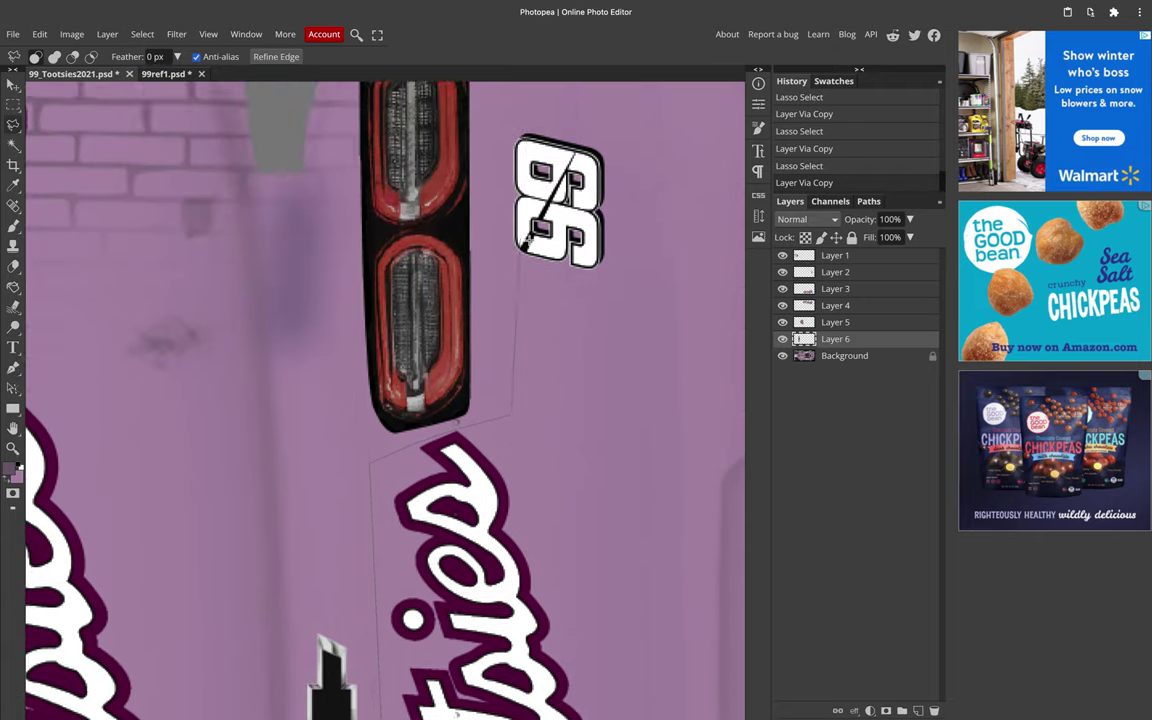
pyautogui.click(640, 356)
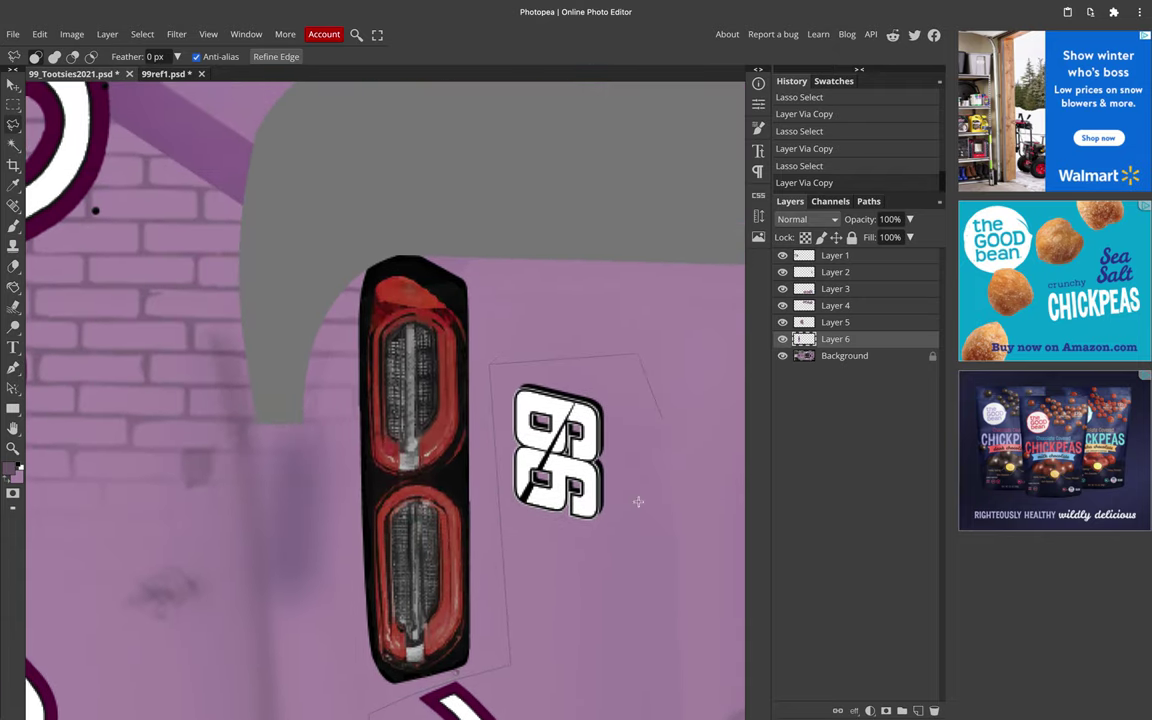
pyautogui.scroll(-3, 650, 470)
pyautogui.scroll(-4, 589, 549)
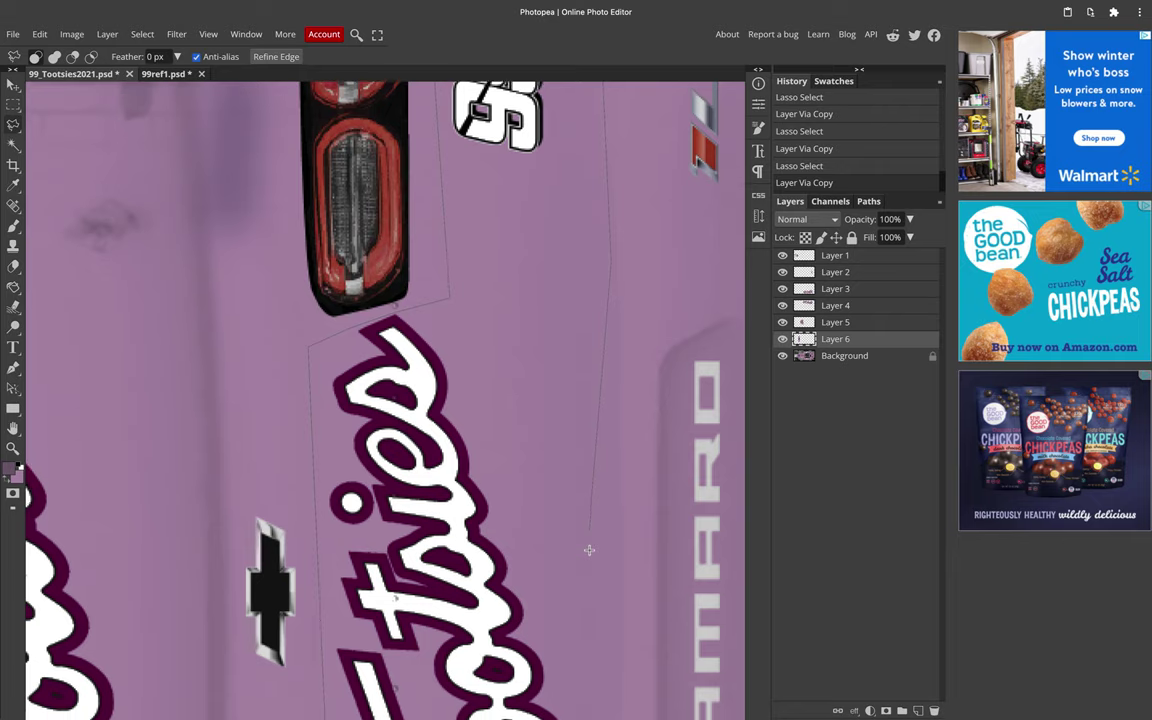
pyautogui.scroll(-3, 596, 600)
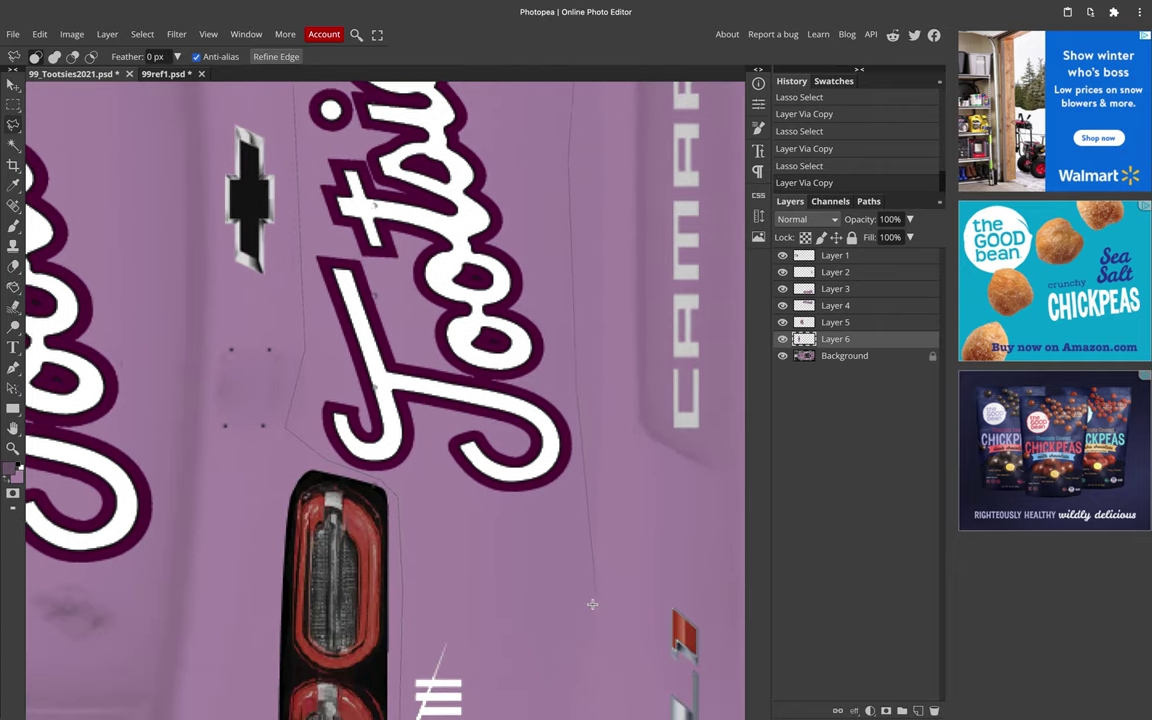
pyautogui.click(590, 606)
pyautogui.click(404, 580)
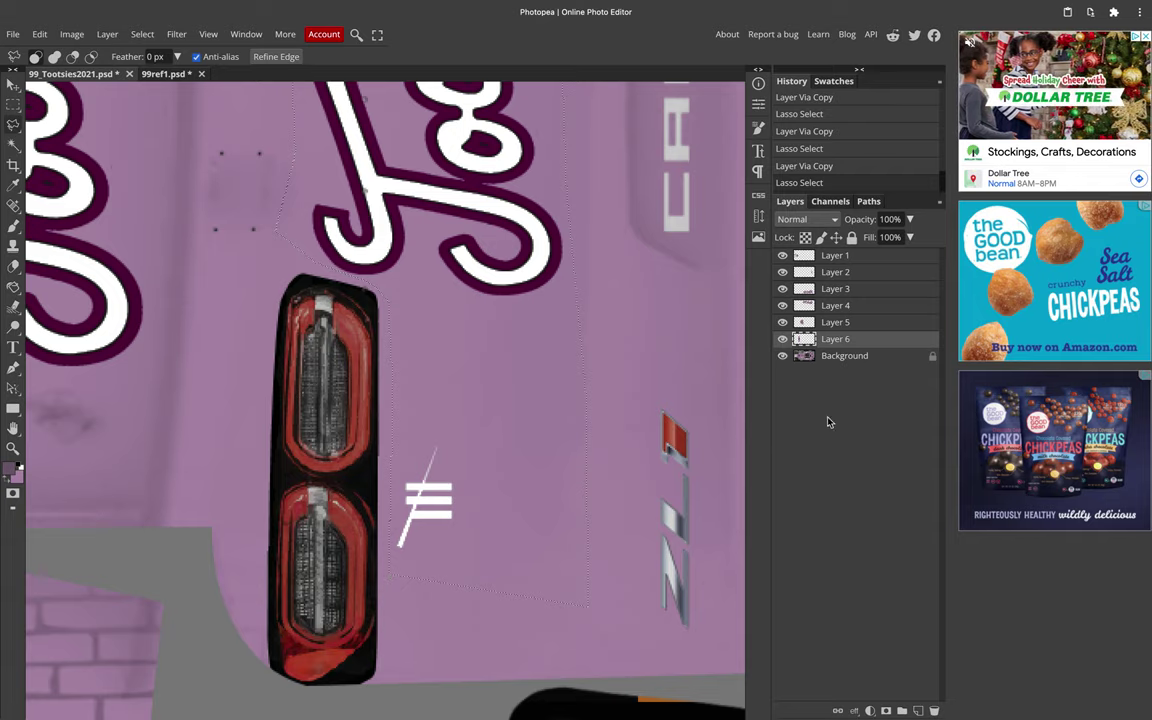
# Step: Copy the selected rear bumper artwork from the Background to its own layer and duplicate it into the car template document
pyautogui.click(825, 356)
pyautogui.hotkey('ctrl', 'j')
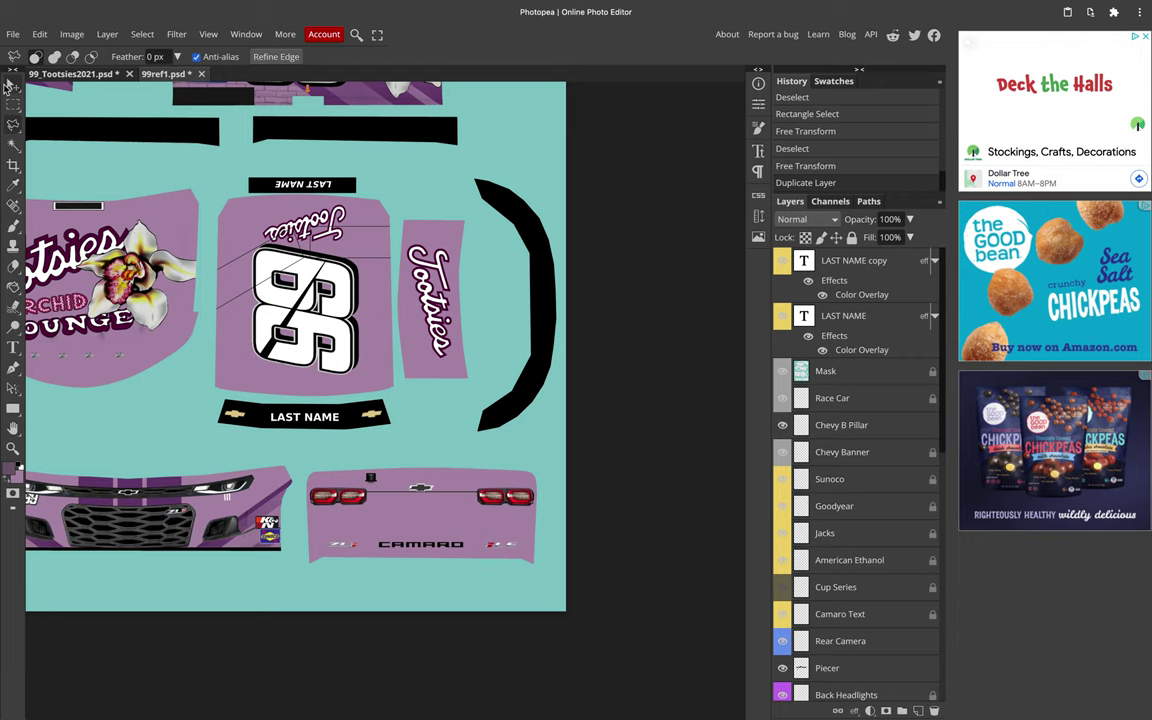
# Step: Rotate the duplicated rear bumper artwork to 90° and move it onto the template's rear bumper
pyautogui.click(10, 85)
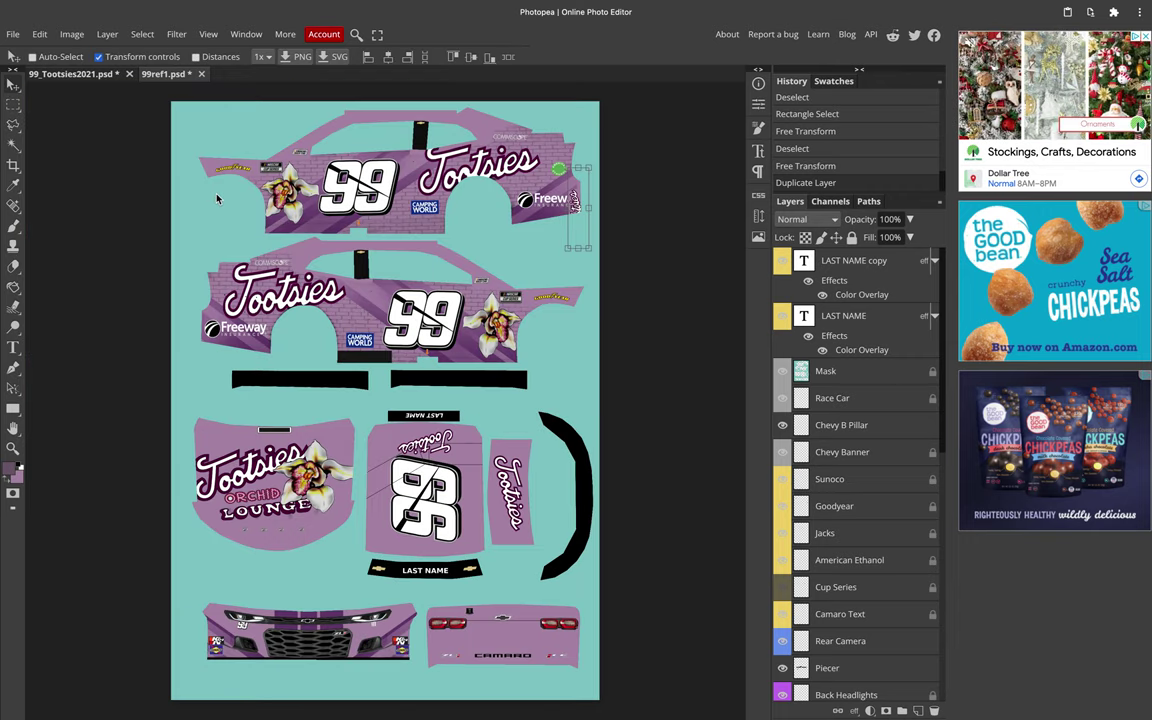
pyautogui.scroll(1, 233, 208)
pyautogui.moveTo(568, 251); pyautogui.dragTo(563, 250)
pyautogui.click(281, 57)
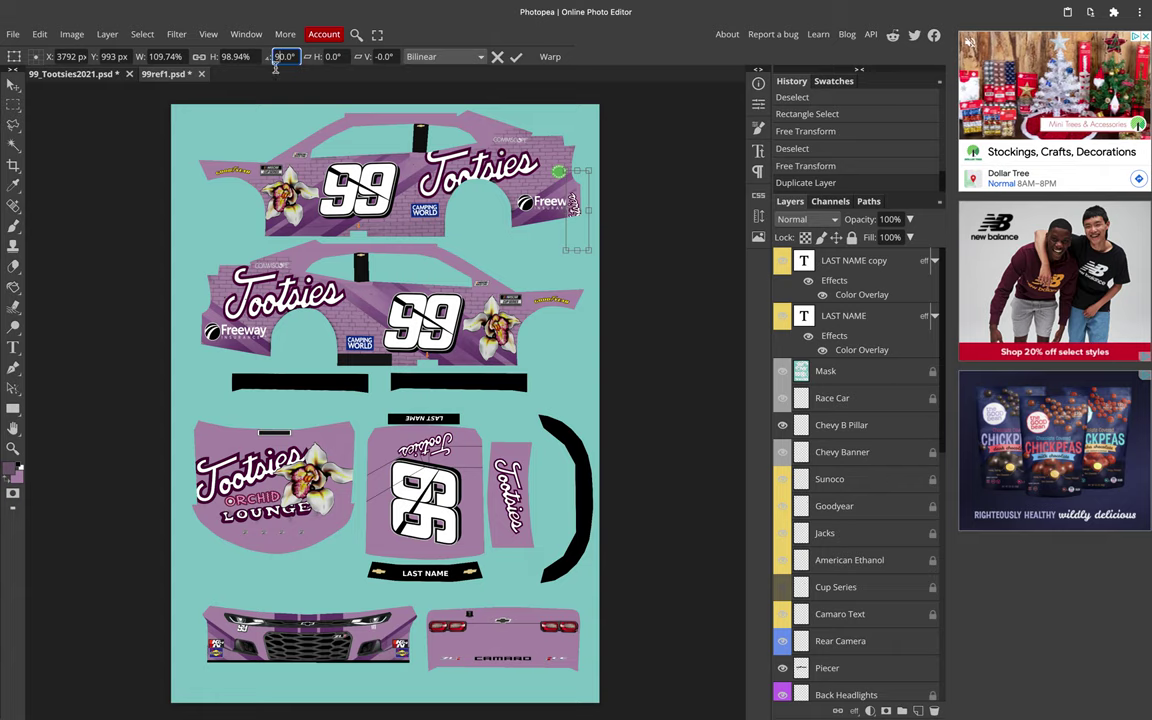
pyautogui.press('Return')
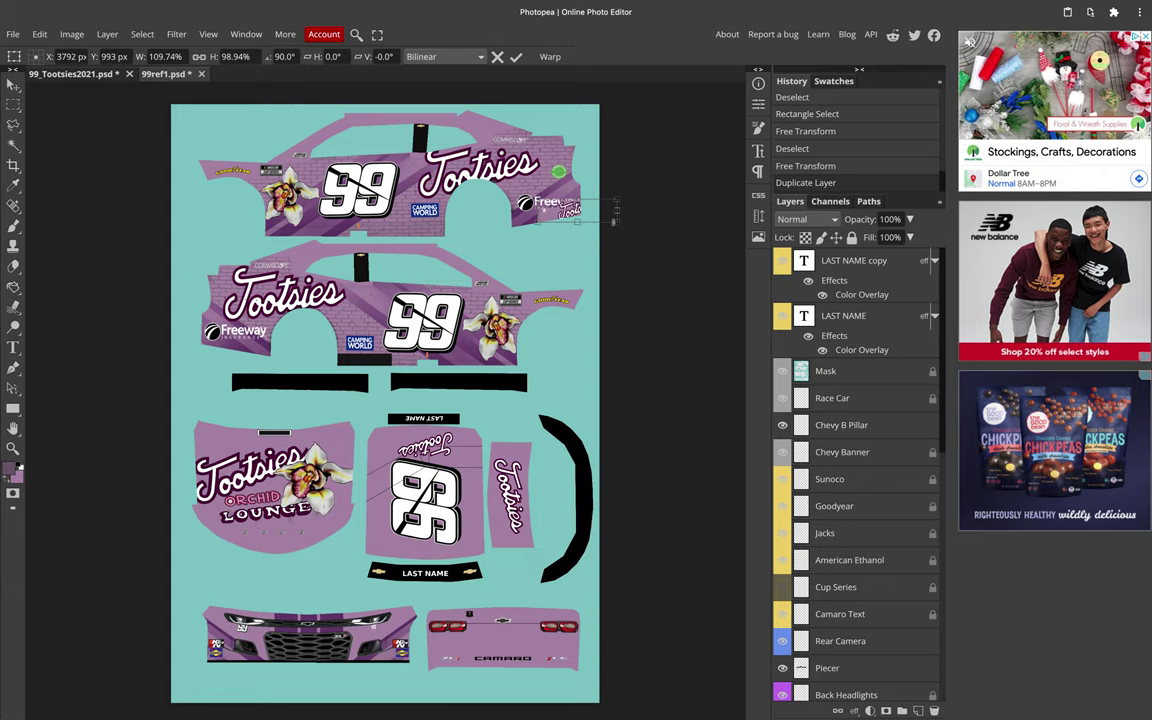
pyautogui.moveTo(605, 219); pyautogui.dragTo(535, 637)
# Step: Enlarge the rear bumper artwork to about 162.56% by 171.45%, position it between the taillights, and apply the transform
pyautogui.scroll(4, 533, 634)
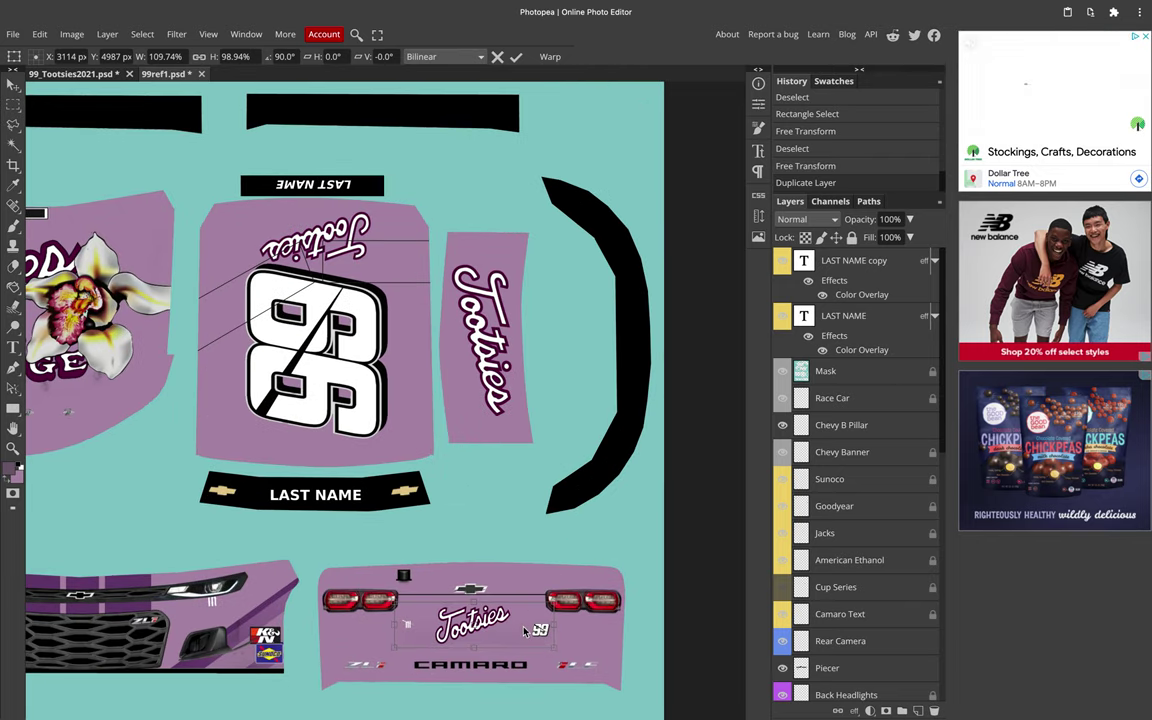
pyautogui.moveTo(398, 645); pyautogui.dragTo(289, 682)
pyautogui.moveTo(408, 655); pyautogui.dragTo(434, 656)
pyautogui.moveTo(589, 633); pyautogui.dragTo(605, 633)
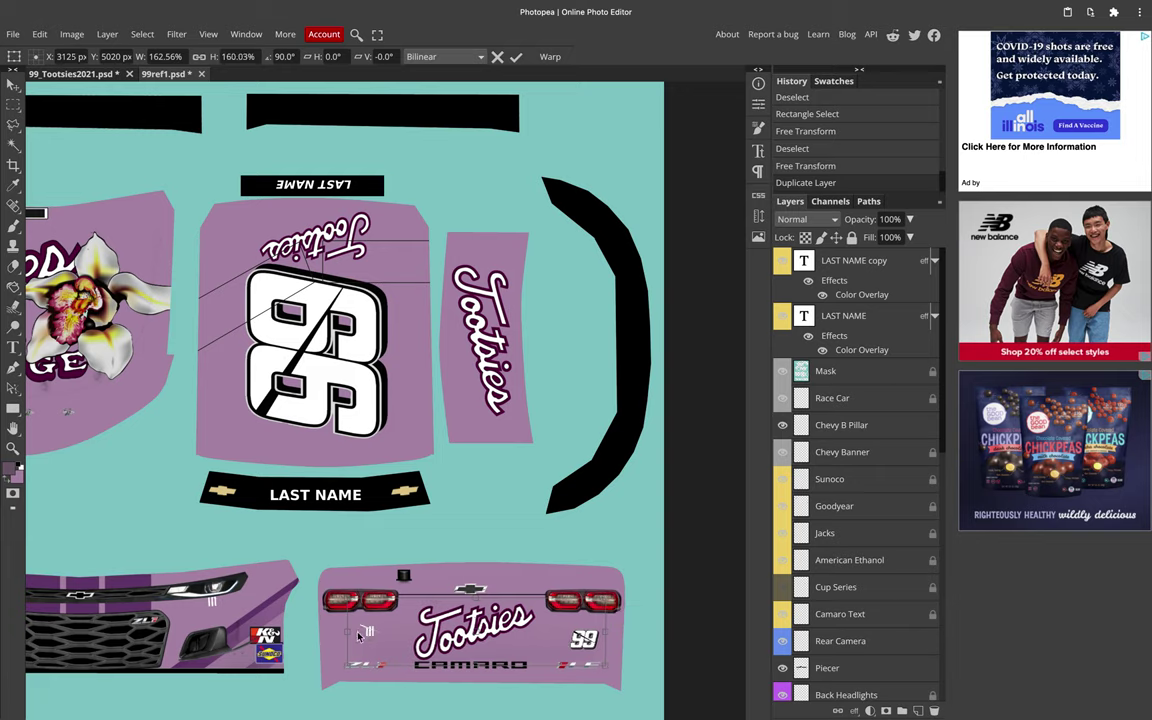
pyautogui.moveTo(335, 636); pyautogui.dragTo(322, 635)
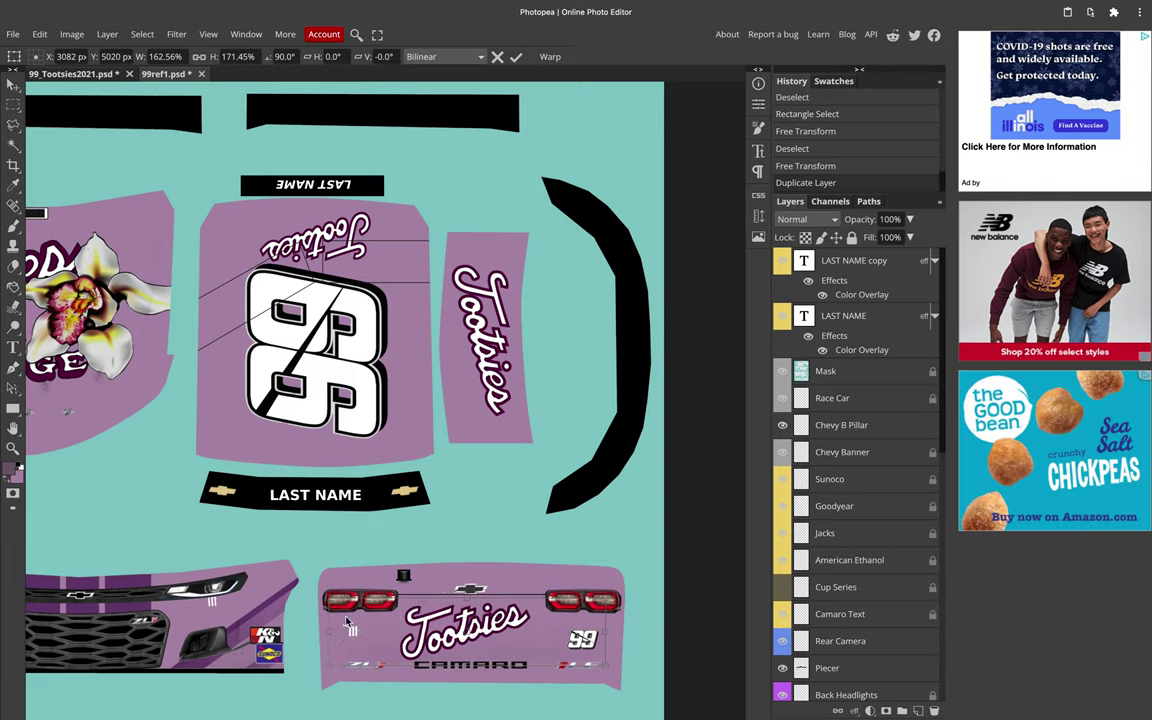
pyautogui.press('Return')
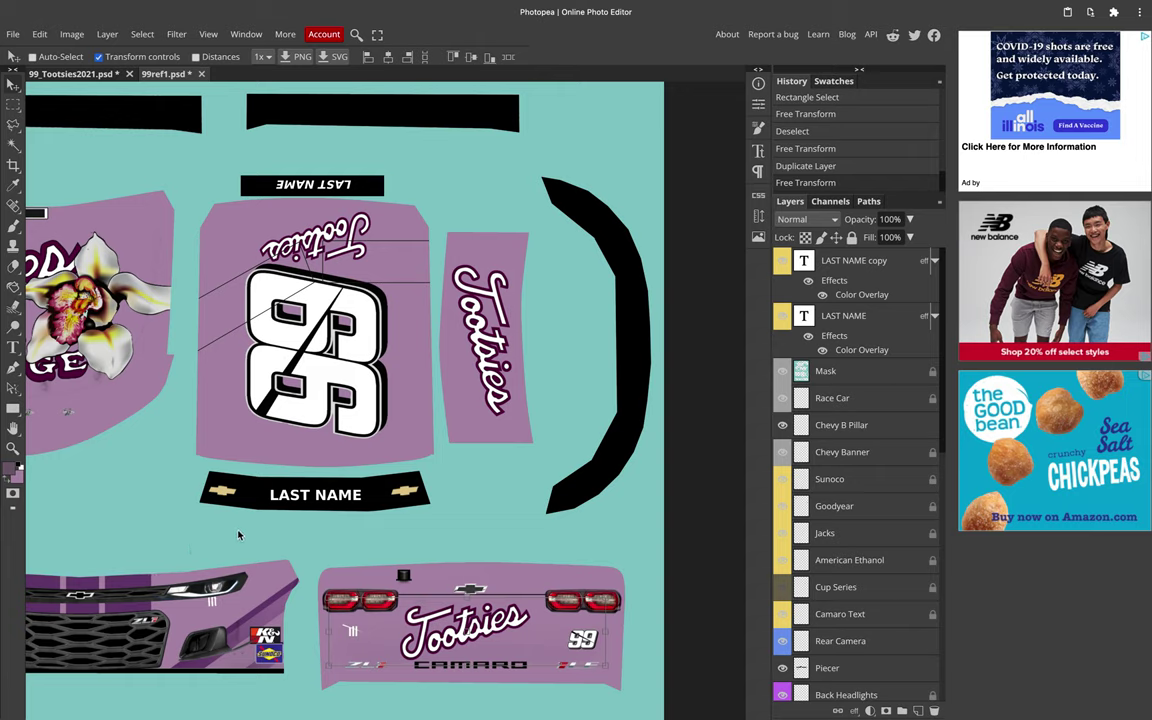
# Step: Sample the livery's light purple and fill the patch around the rear bumper's Tootsies logo with the Paint Bucket
pyautogui.press('i')
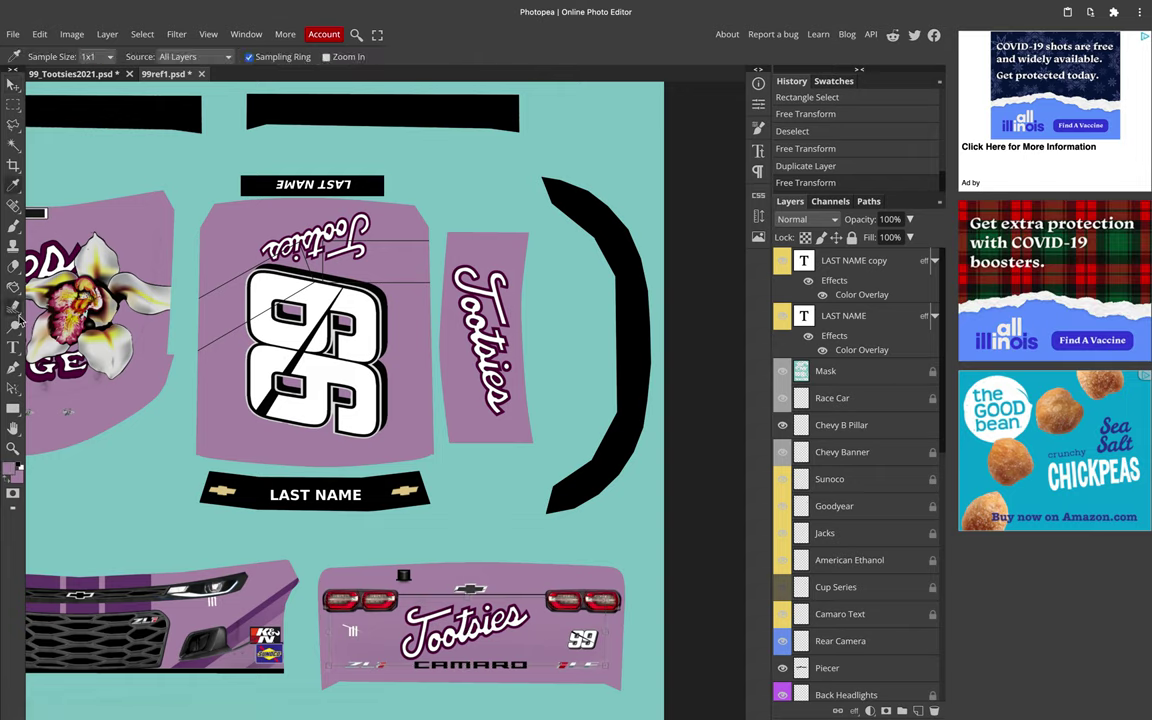
pyautogui.click(14, 287)
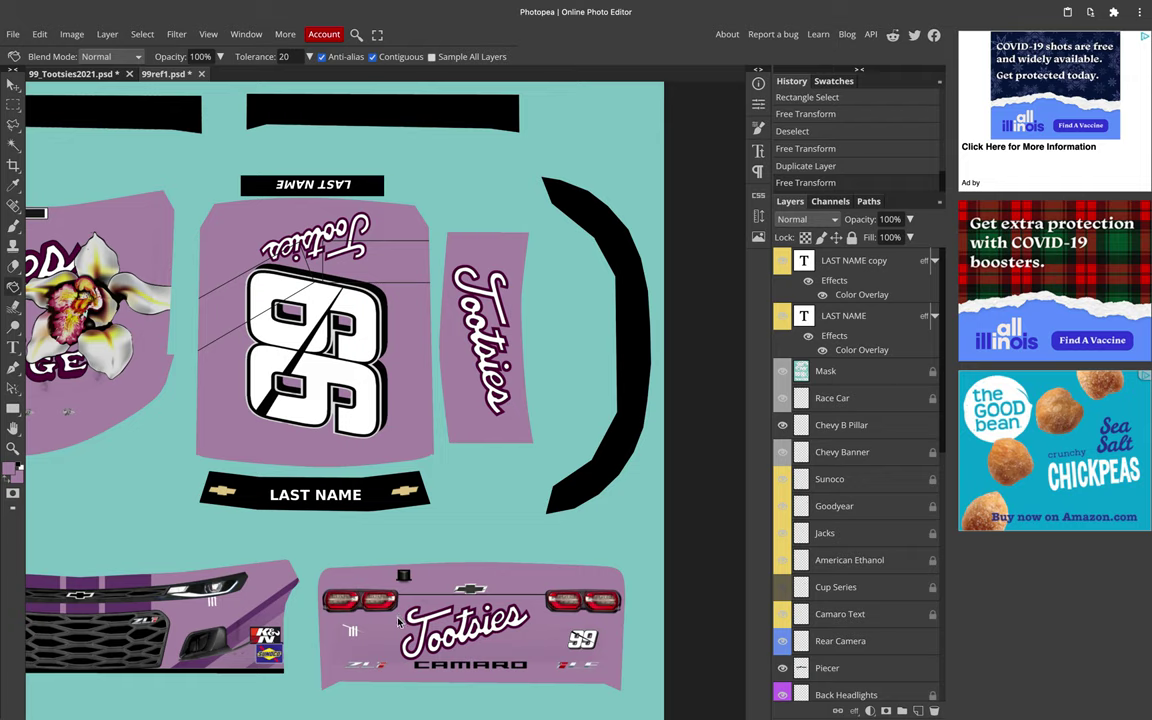
pyautogui.click(399, 627)
pyautogui.hotkey('ctrl', 'z')
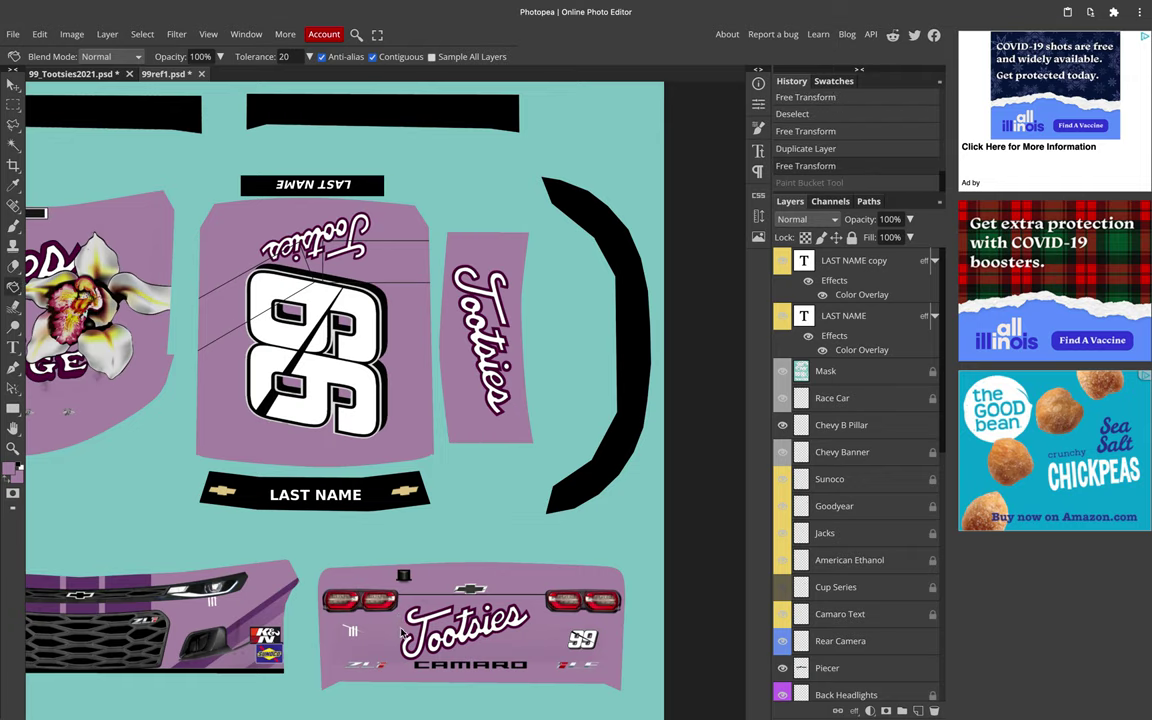
pyautogui.click(405, 631)
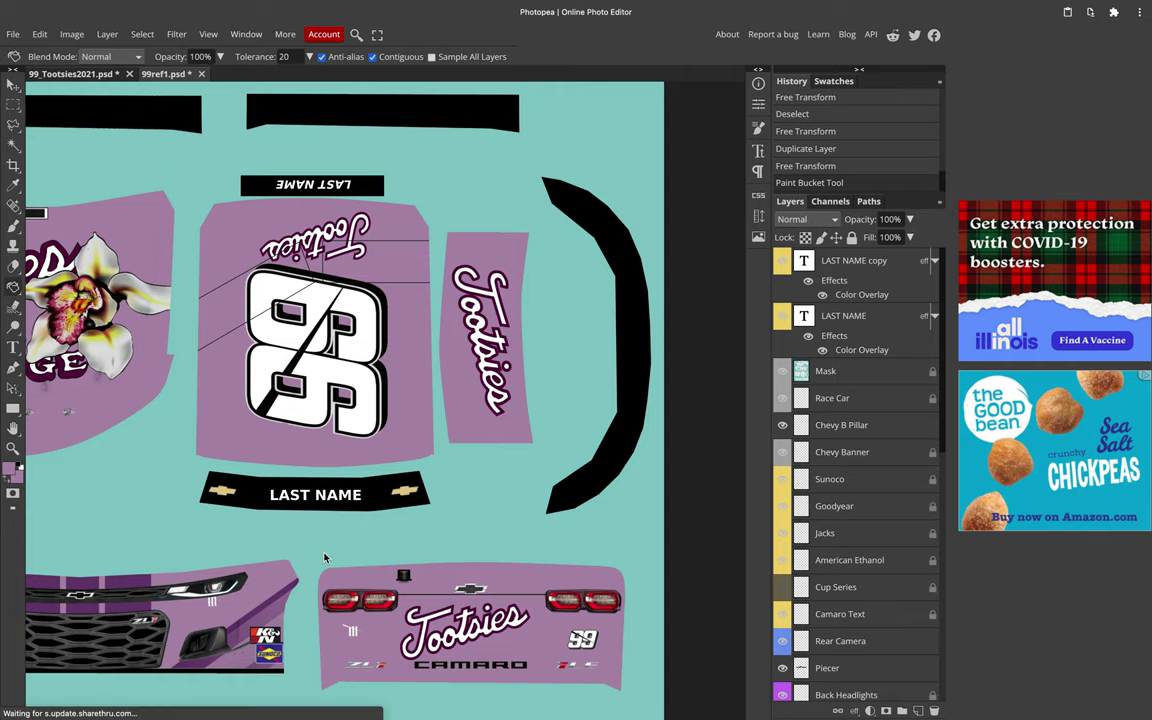
# Step: Check the Camaro lettering in the livery reference, select the template's Camaro Text layer, and set the foreground color to white
pyautogui.click(100, 74)
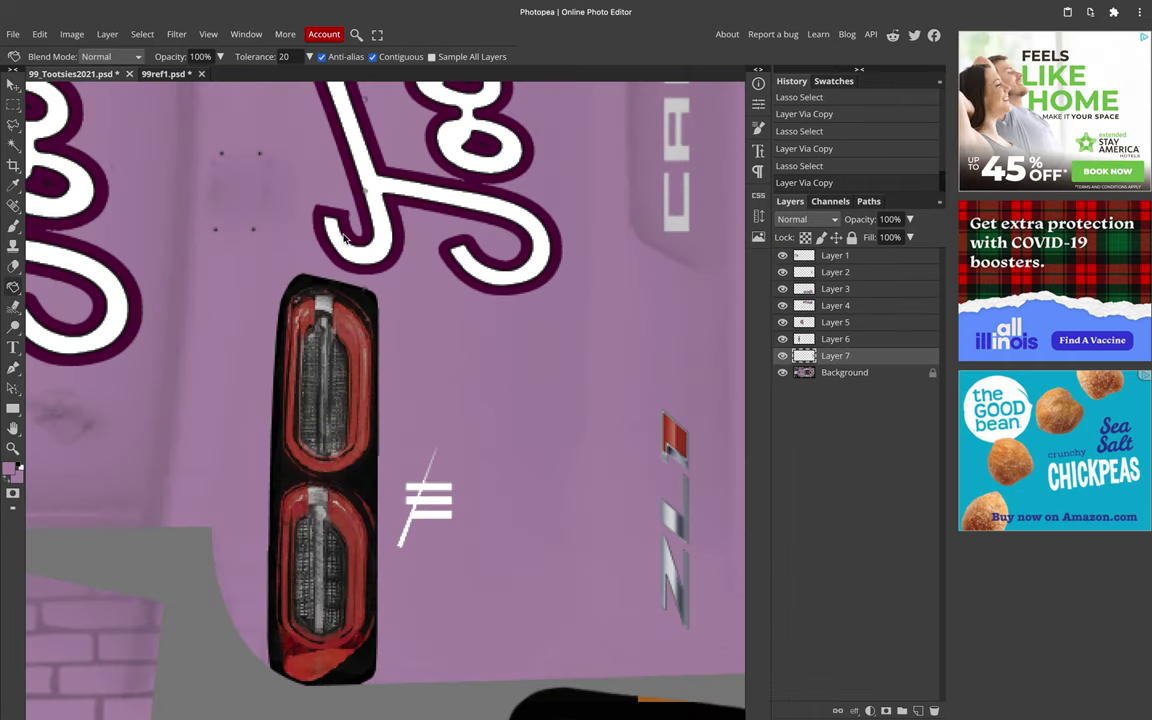
pyautogui.click(98, 74)
pyautogui.scroll(-1, 898, 546)
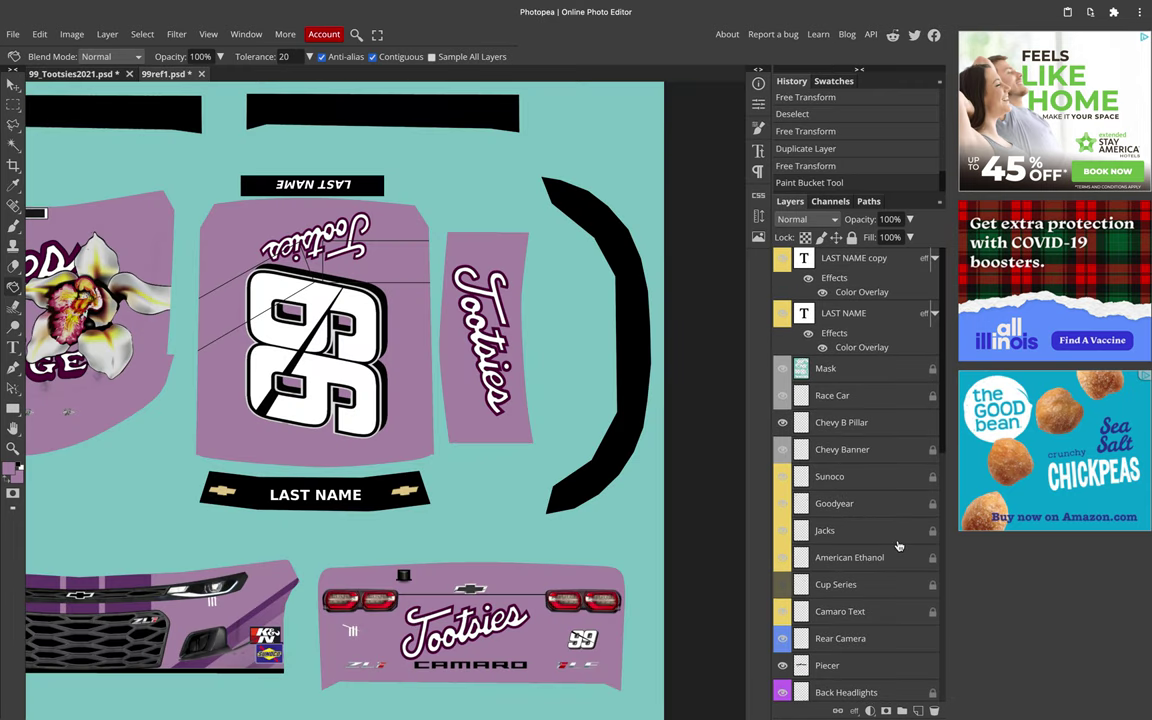
pyautogui.scroll(-2, 895, 541)
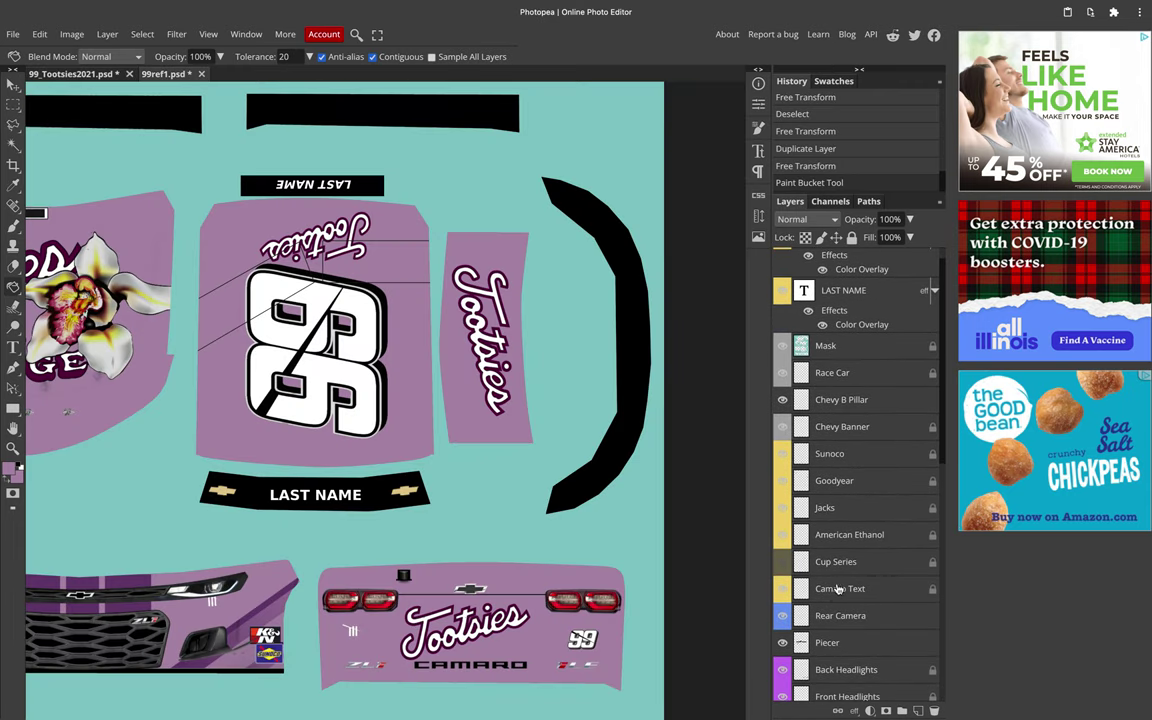
pyautogui.click(9, 468)
pyautogui.moveTo(187, 270); pyautogui.dragTo(100, 145)
pyautogui.click(316, 309)
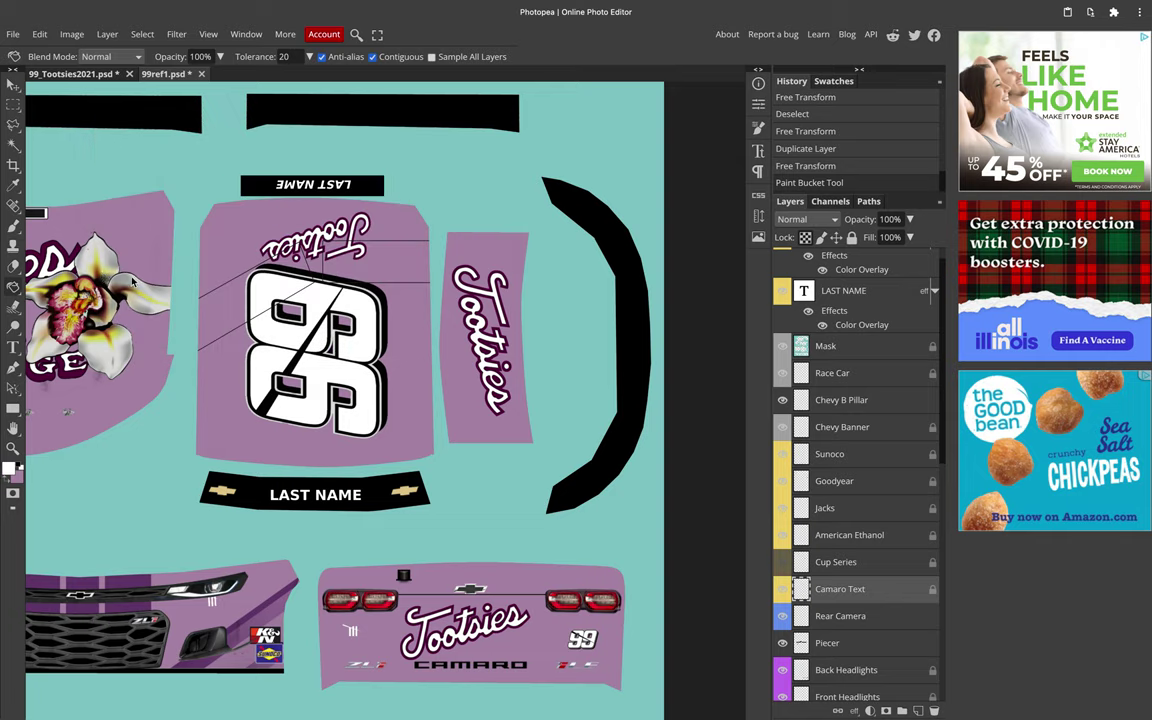
# Step: Turn off Anti-alias and Contiguous for the Paint Bucket and fill the rear bumper's CAMARO lettering with white
pyautogui.click(362, 58)
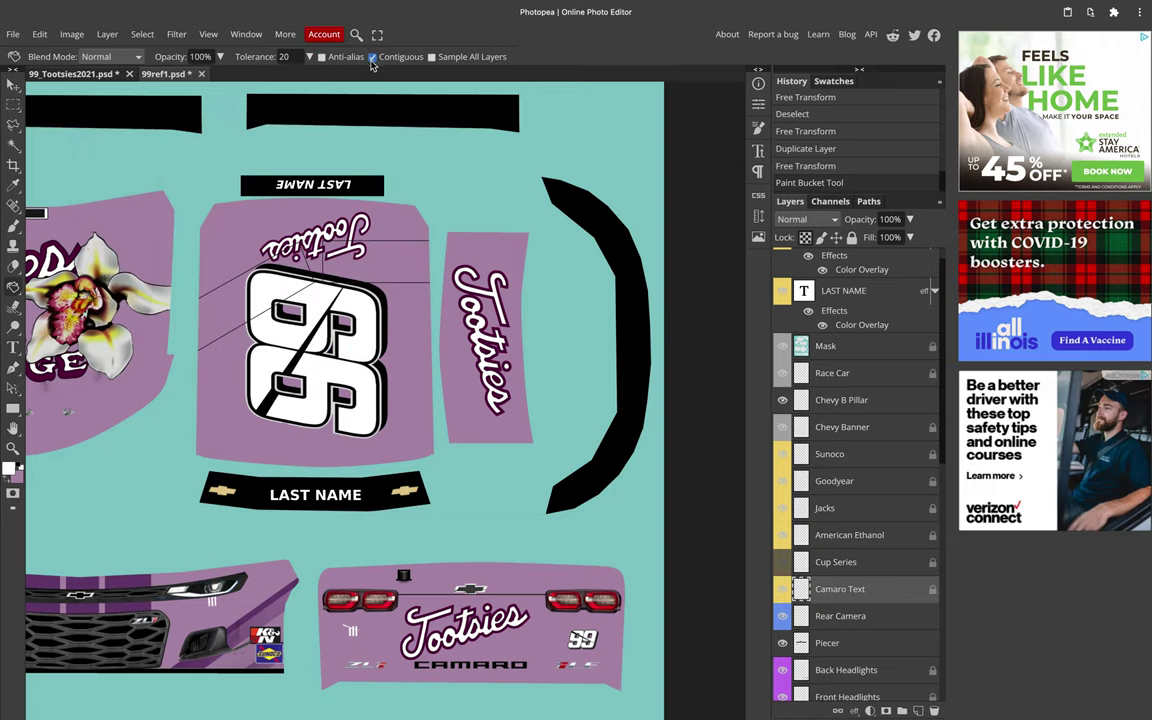
pyautogui.scroll(5, 410, 676)
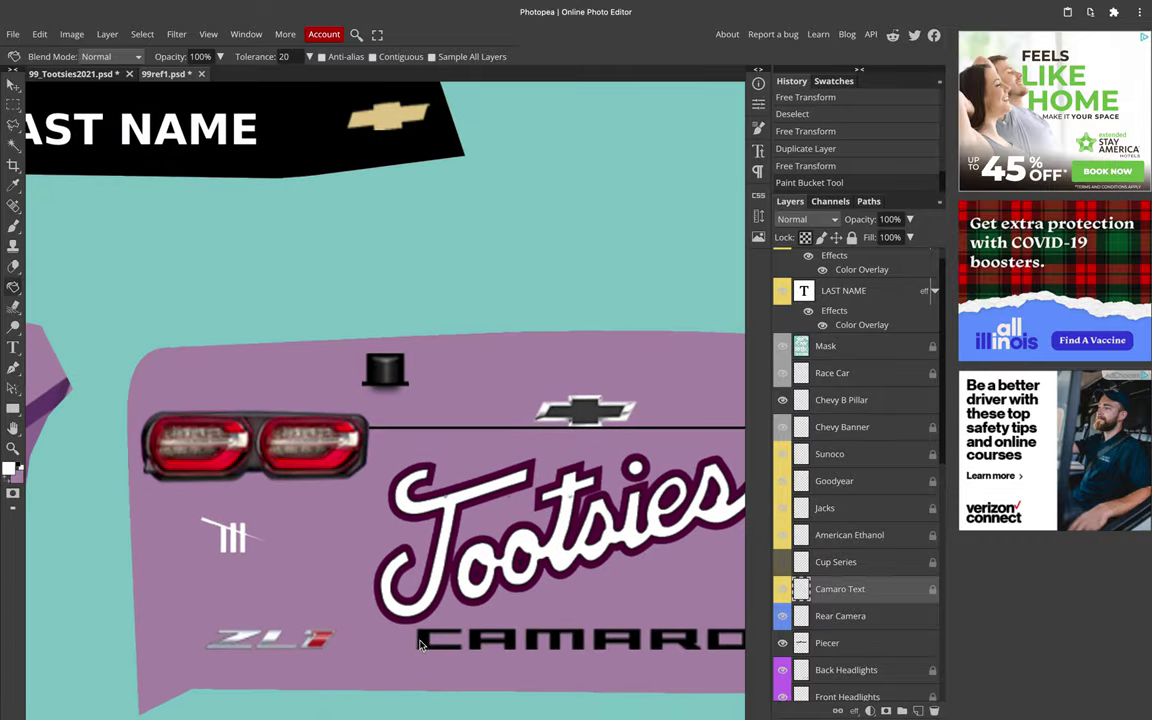
pyautogui.click(420, 645)
# Step: Replace the LAST NAME text on the banner below the roof with SUAREZ
pyautogui.scroll(-5, 420, 645)
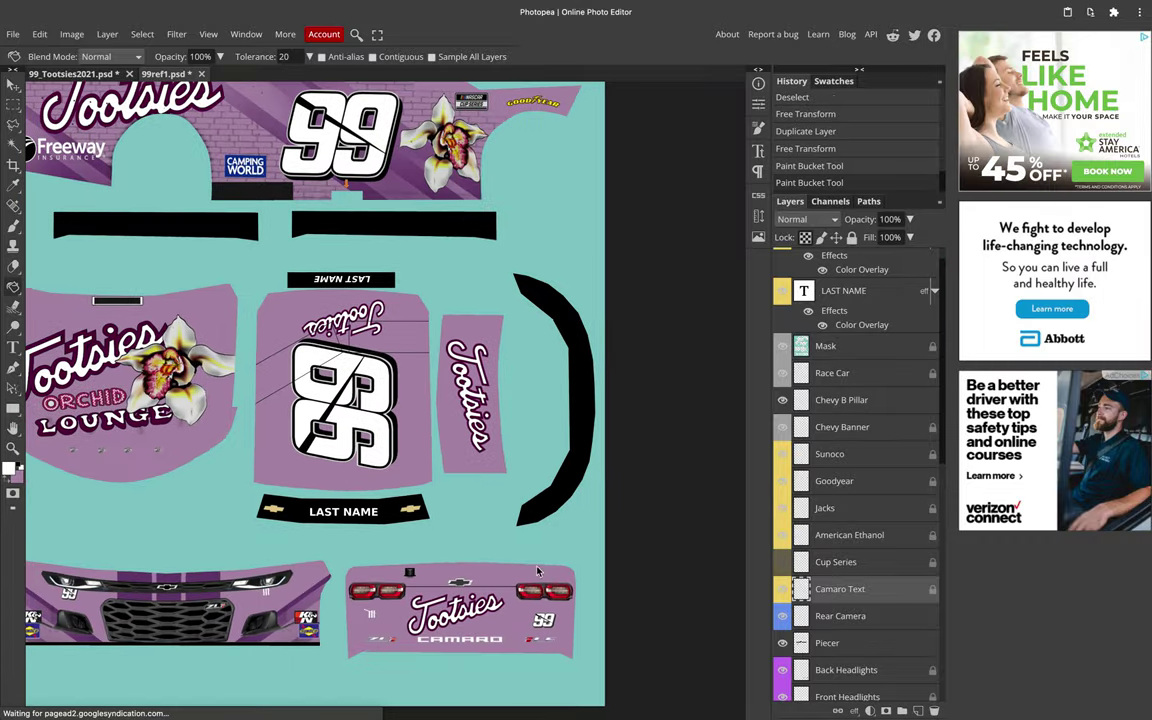
pyautogui.scroll(1, 810, 341)
pyautogui.doubleClick(804, 311)
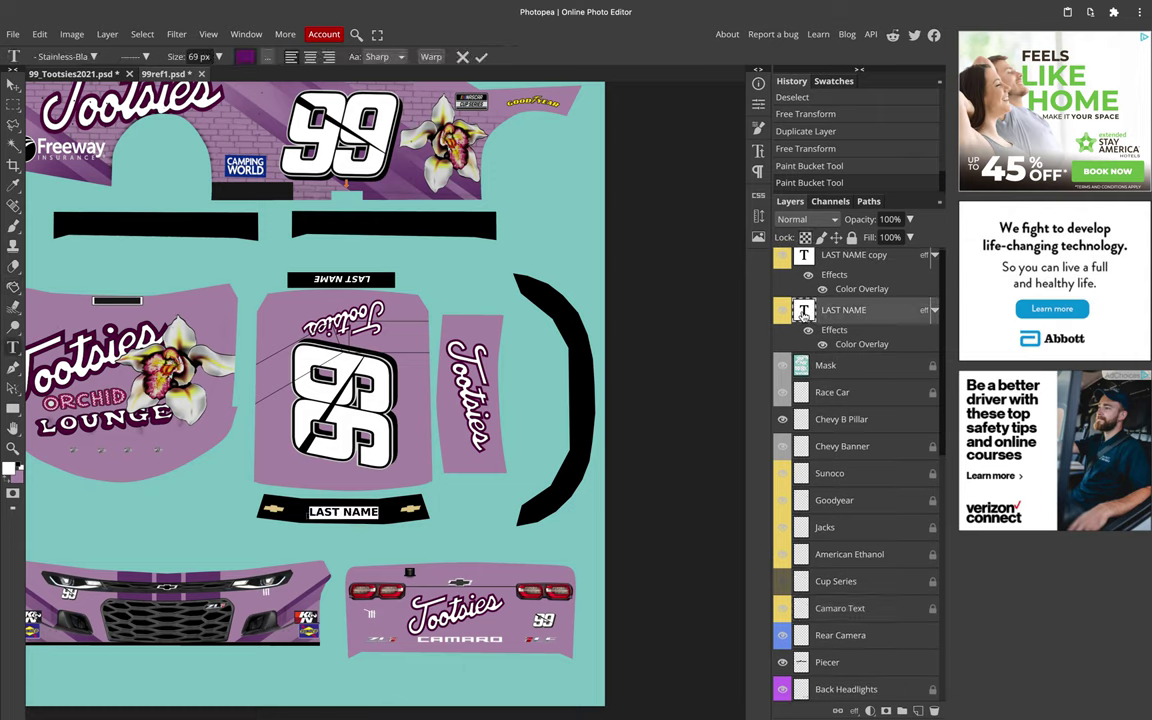
pyautogui.write('SUAREZ')
pyautogui.press('BackSpace')
pyautogui.write('Z')
# Step: Nudge the SUAREZ text to the right to center it between the banner's Chevrolet logos
pyautogui.click(14, 88)
pyautogui.press('Right')
pyautogui.press('Right')
pyautogui.press('Right')
pyautogui.press('Right')
pyautogui.press('Right')
pyautogui.press('Right')
pyautogui.press('Right')
pyautogui.press('Right')
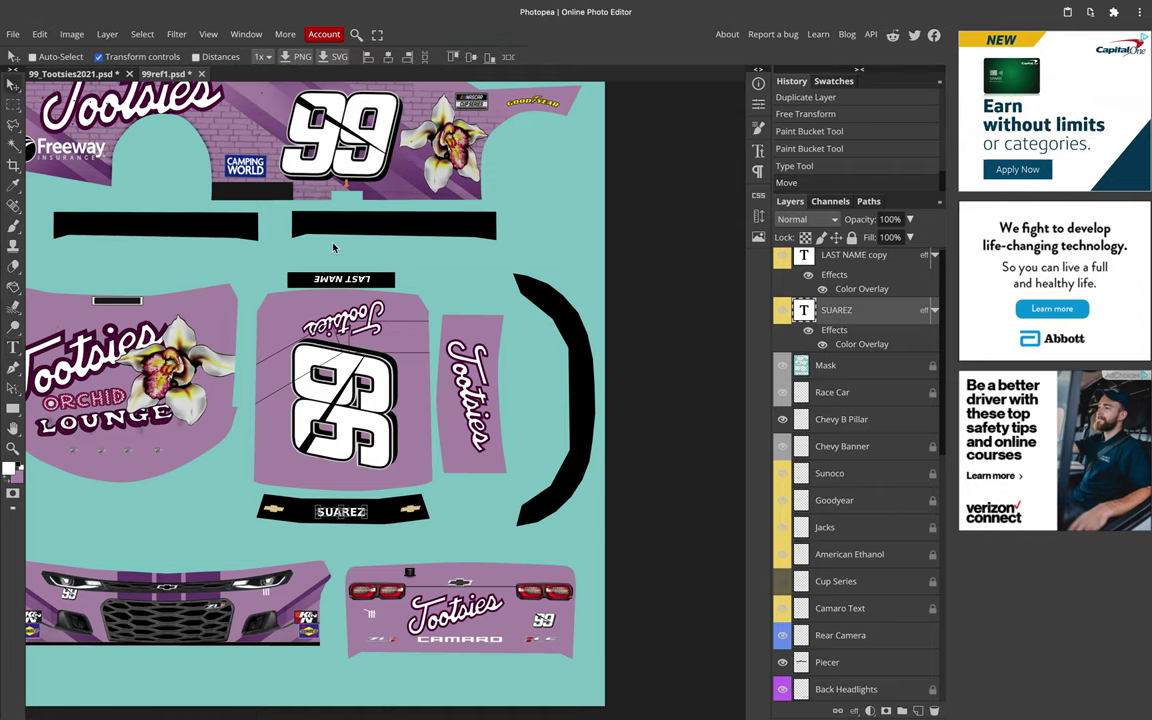
# Step: Replace the upside-down LAST NAME copy text above the roof with SUAREZ and nudge it left to center it
pyautogui.doubleClick(805, 258)
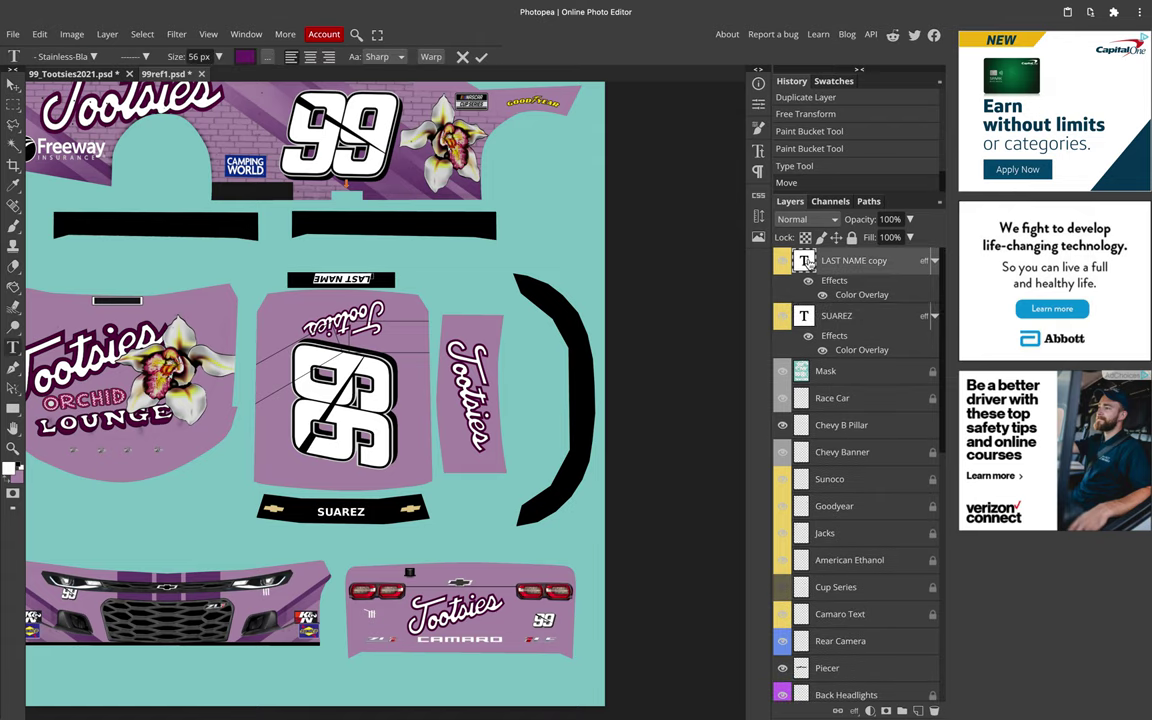
pyautogui.write('SUAREZ')
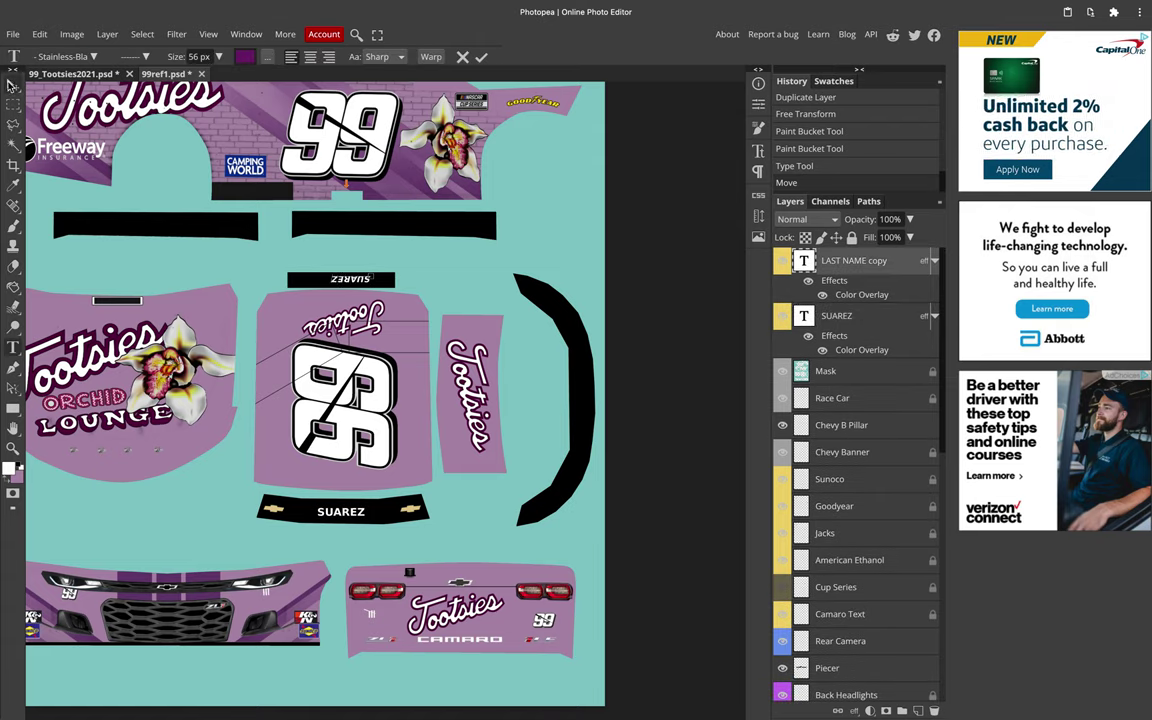
pyautogui.click(13, 85)
pyautogui.press('Left')
pyautogui.press('Left')
pyautogui.press('Left')
pyautogui.press('Left')
pyautogui.press('Left')
pyautogui.press('Left')
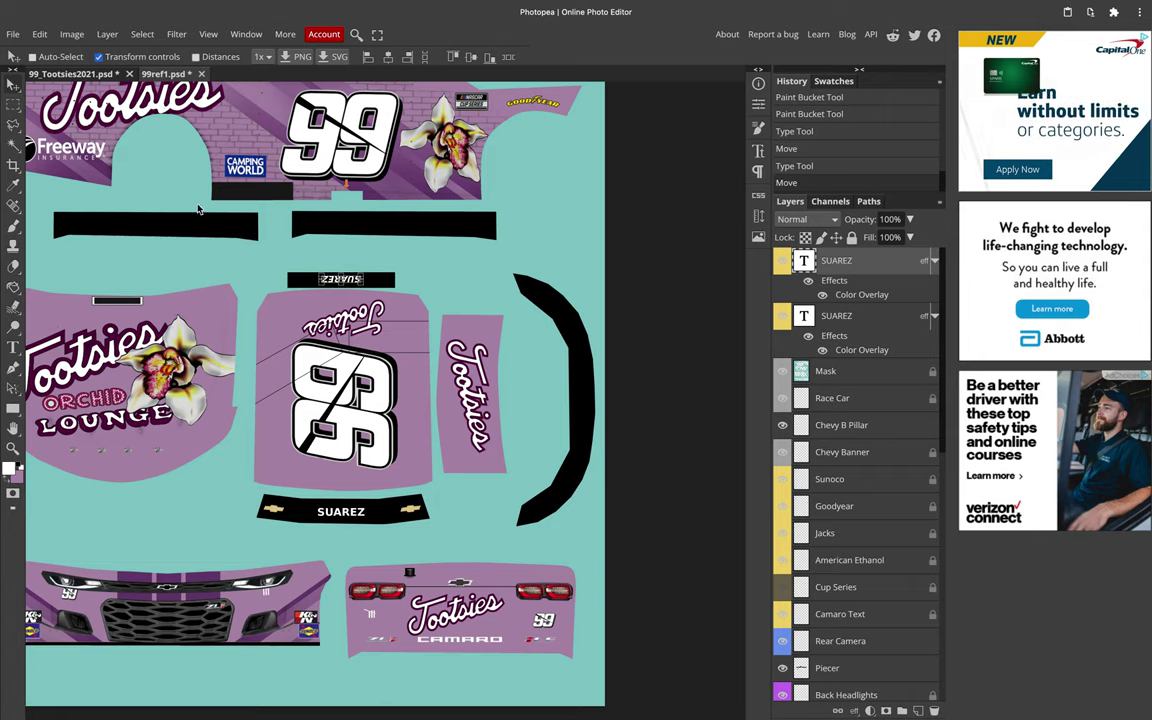
# Step: Return to the livery reference document and add a new layer directly above the Background for the side window's roof stripe
pyautogui.moveTo(194, 204); pyautogui.dragTo(223, 240)
pyautogui.scroll(5, 222, 240)
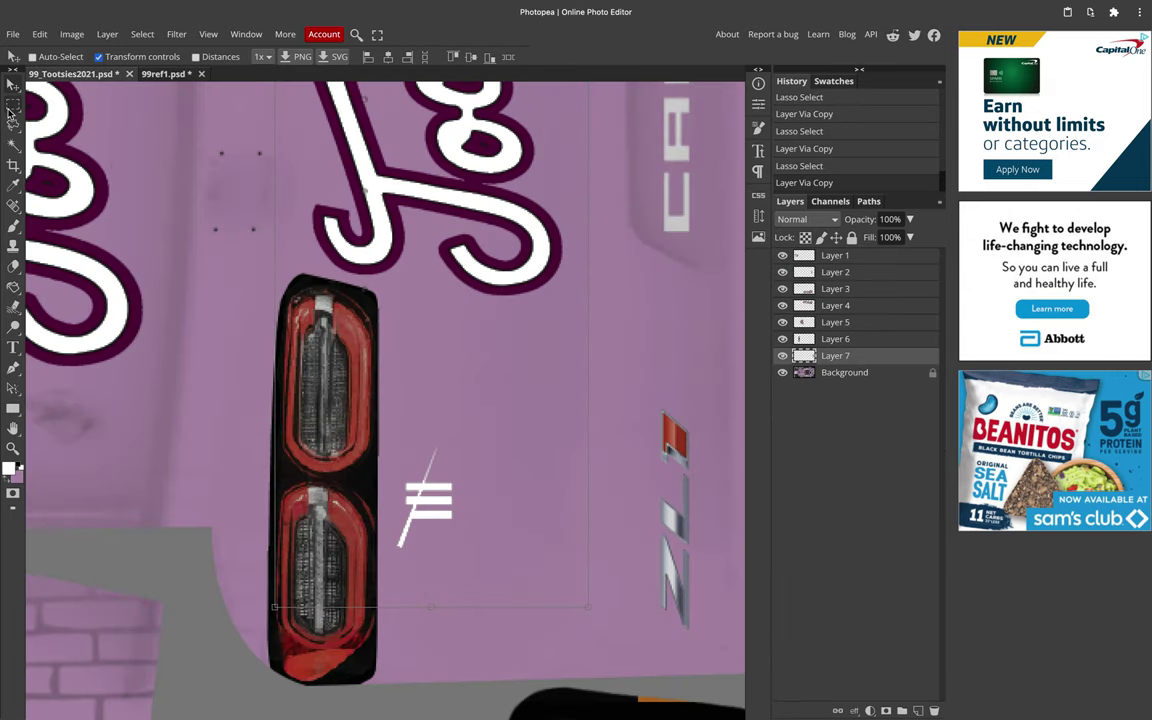
pyautogui.scroll(-5, 222, 240)
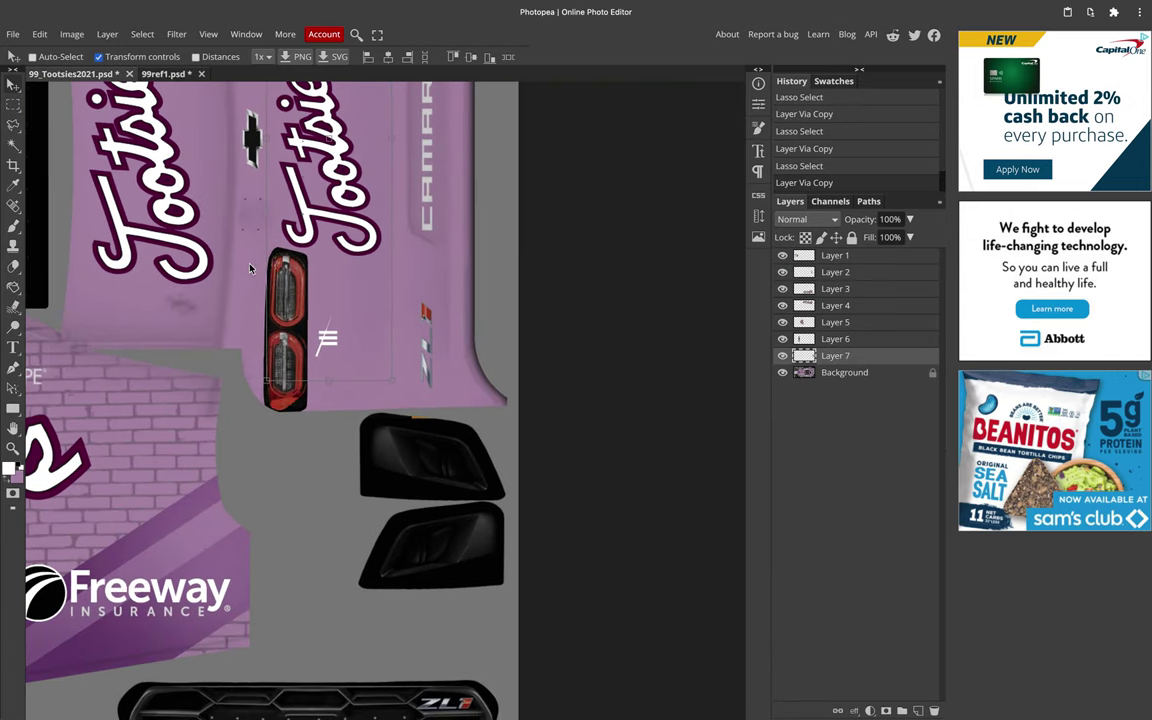
pyautogui.hscroll(-5, 230, 268)
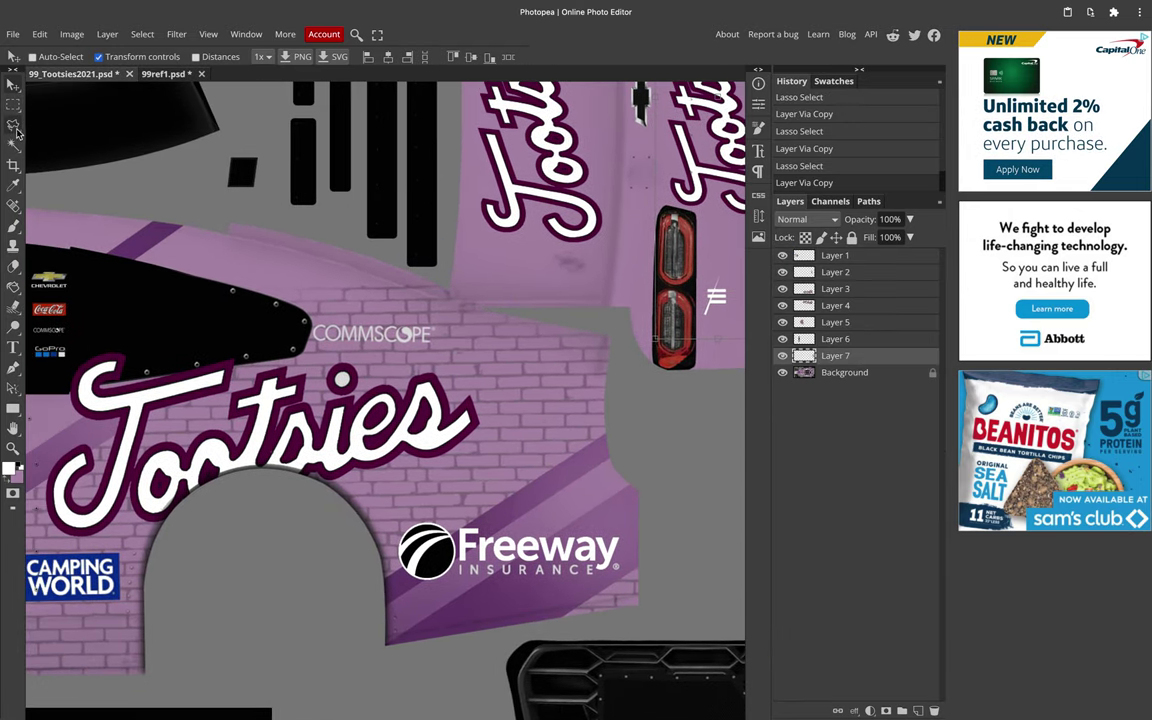
pyautogui.click(13, 125)
pyautogui.scroll(3, 88, 199)
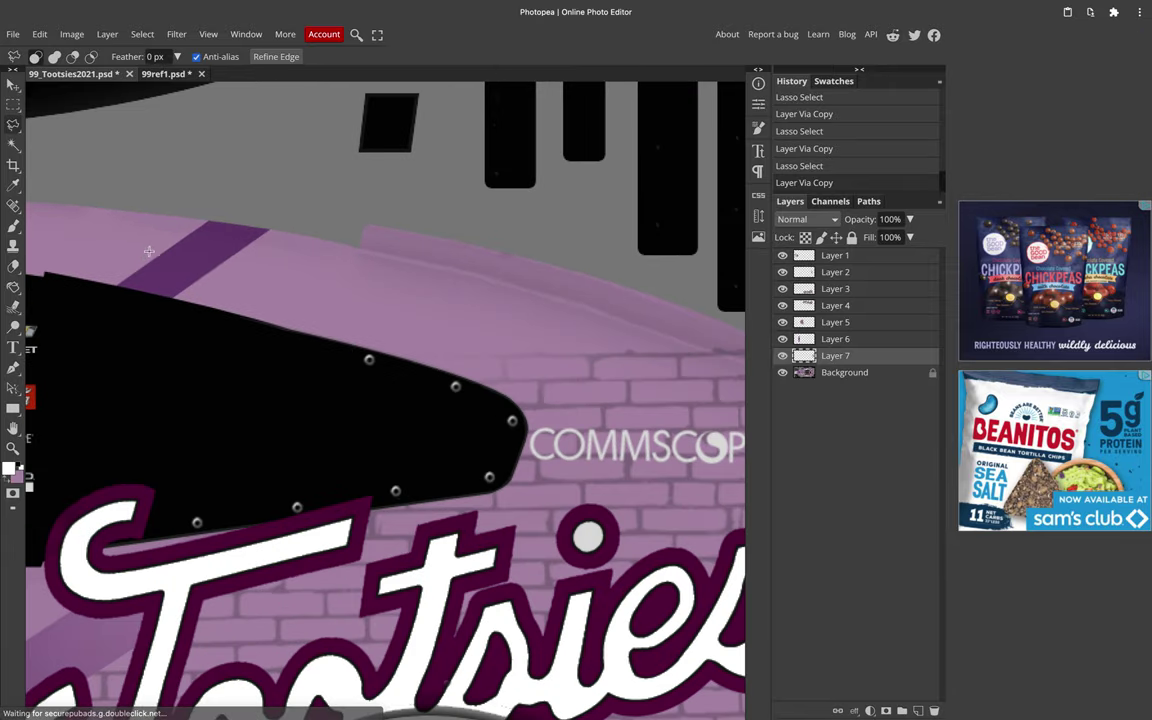
pyautogui.scroll(-3, 170, 191)
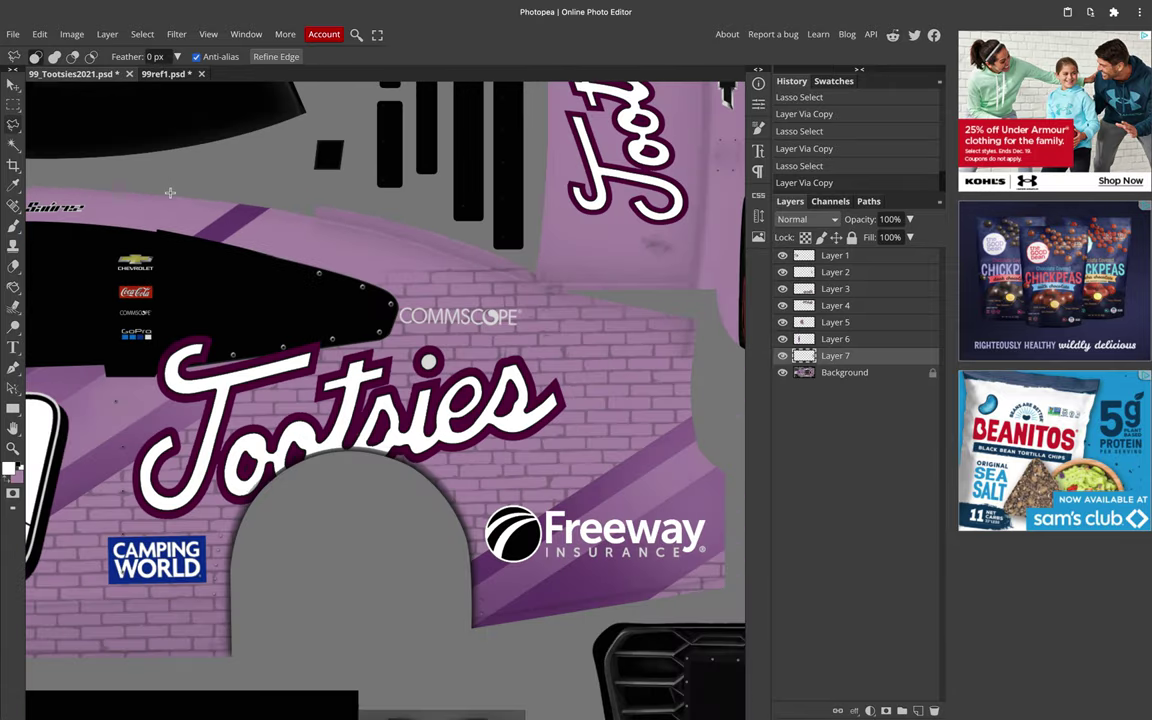
pyautogui.scroll(2, 170, 192)
pyautogui.scroll(2, 193, 244)
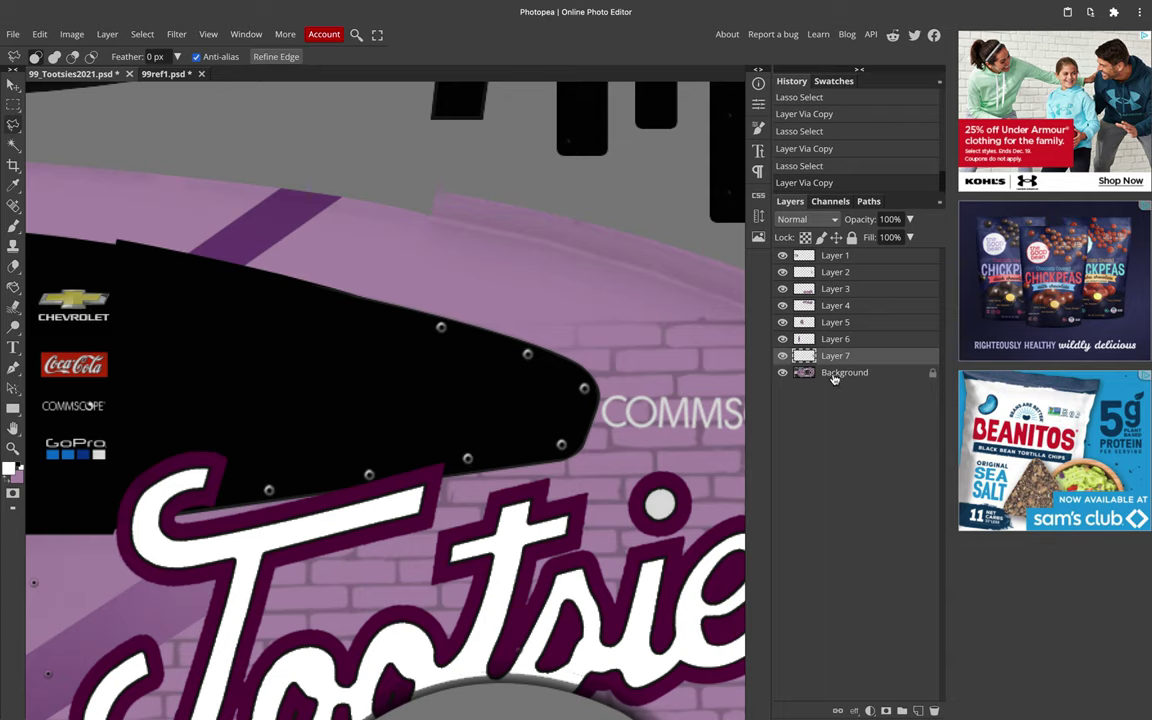
pyautogui.click(803, 376)
pyautogui.click(917, 711)
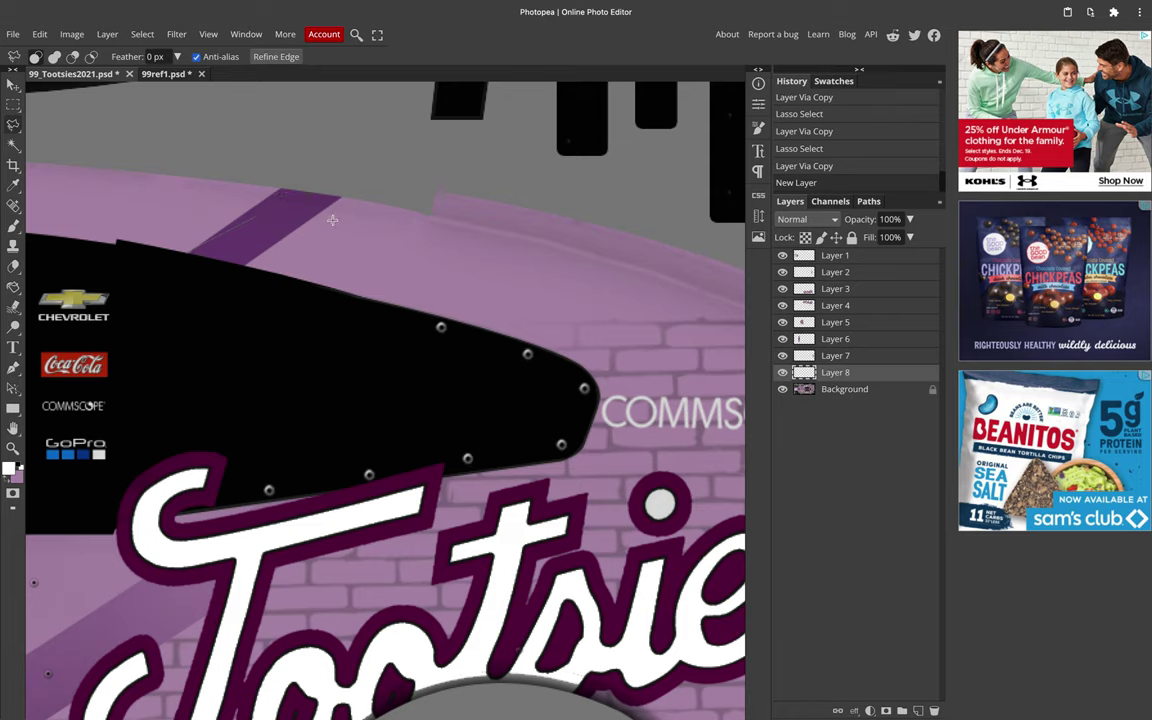
# Step: Outline the dark purple stripe above the side window with the Polygonal Lasso, fill it with its sampled purple, and deselect
pyautogui.moveTo(222, 274); pyautogui.dragTo(180, 257)
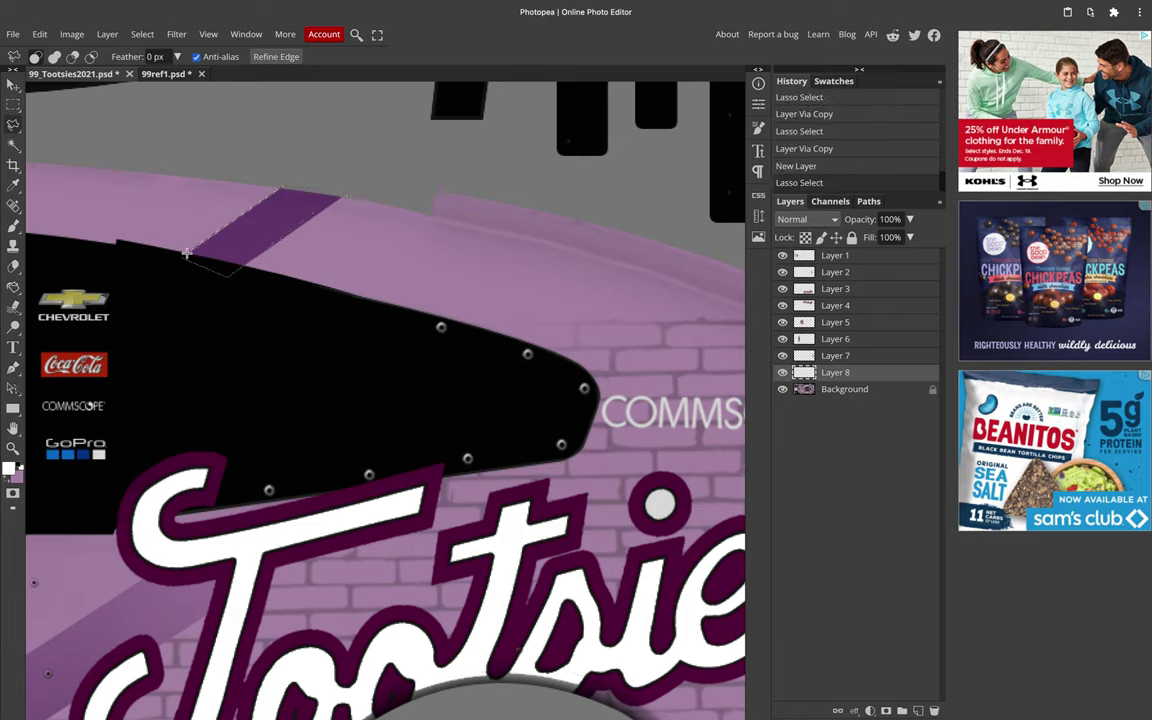
pyautogui.click(13, 186)
pyautogui.click(238, 235)
pyautogui.click(13, 287)
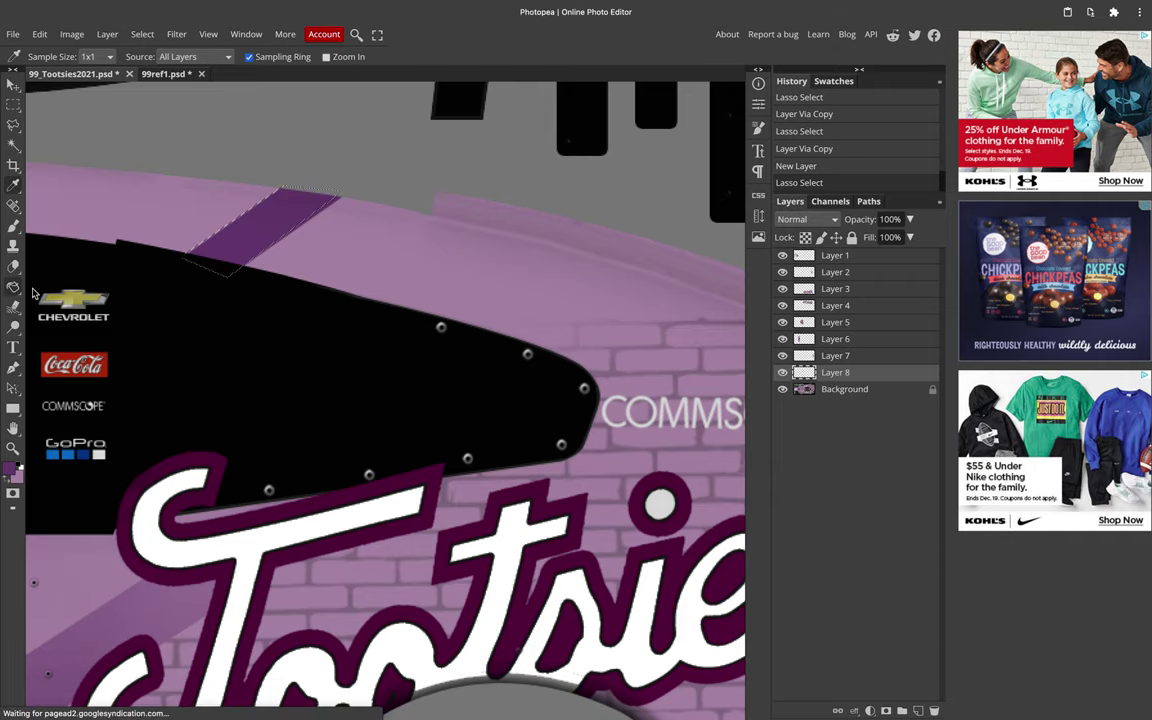
pyautogui.click(245, 245)
pyautogui.hotkey('ctrl', 'd')
# Step: Outline the dark purple stripe along the side window's front pillar with the lasso, fill it with the current purple, and deselect
pyautogui.scroll(-2, 245, 245)
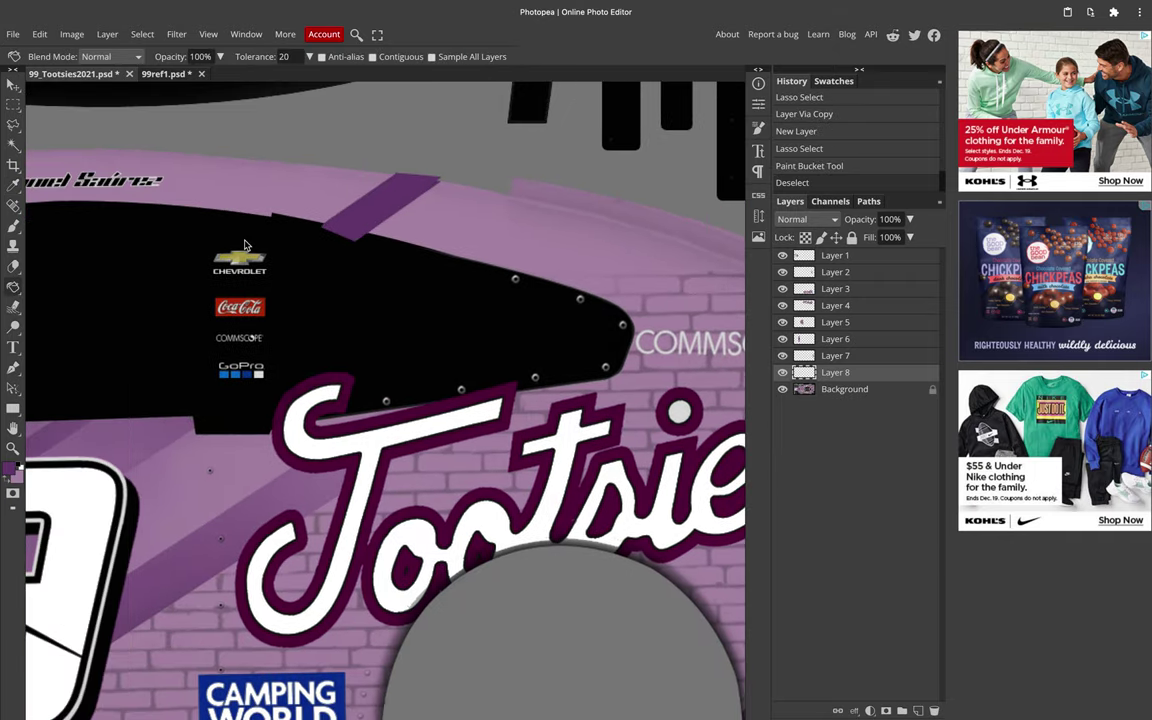
pyautogui.hscroll(-10, 245, 245)
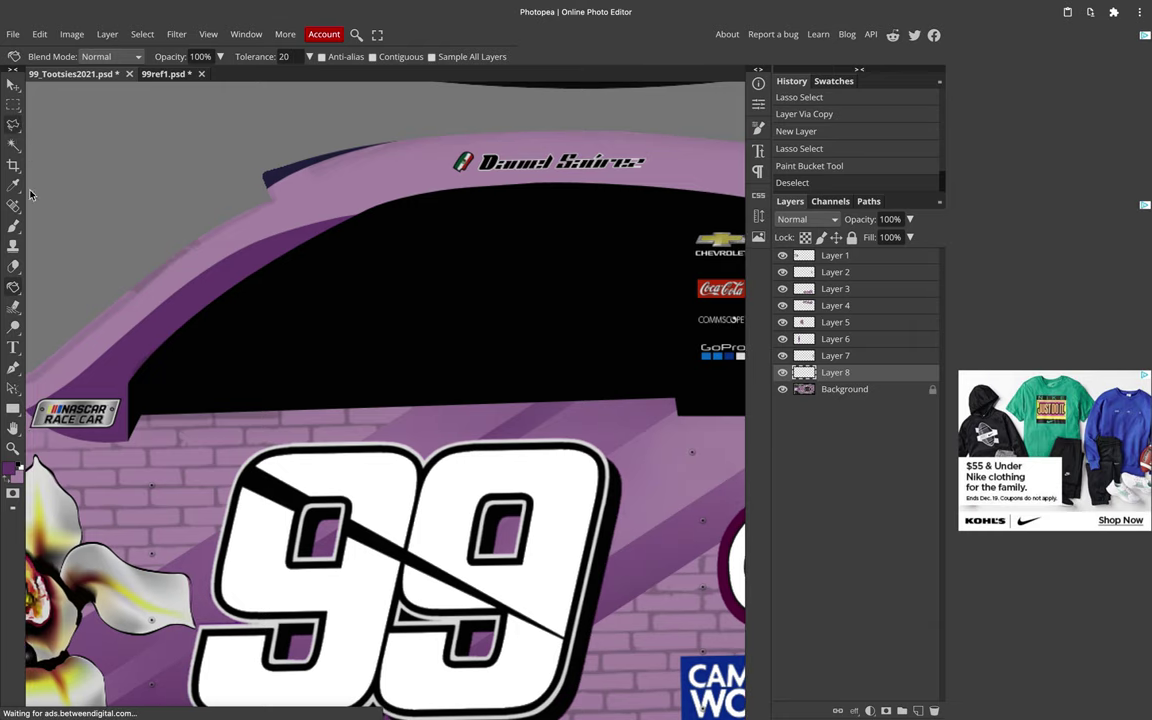
pyautogui.press('l')
pyautogui.hscroll(-5, 157, 394)
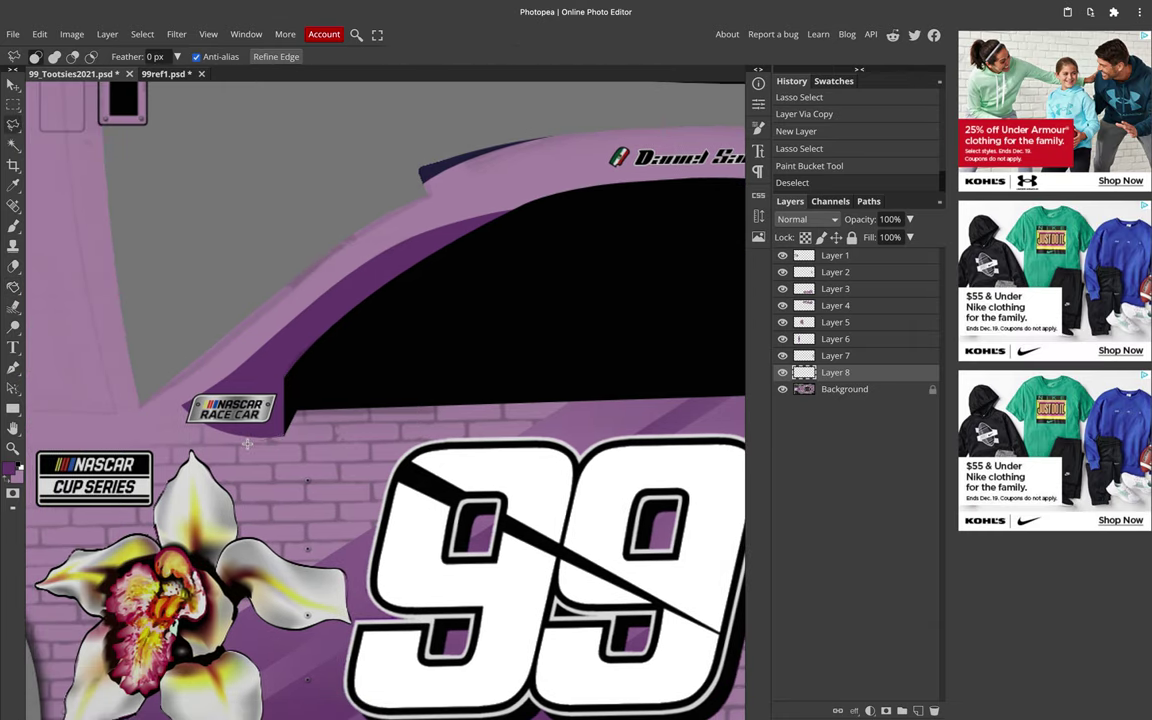
pyautogui.scroll(2, 247, 443)
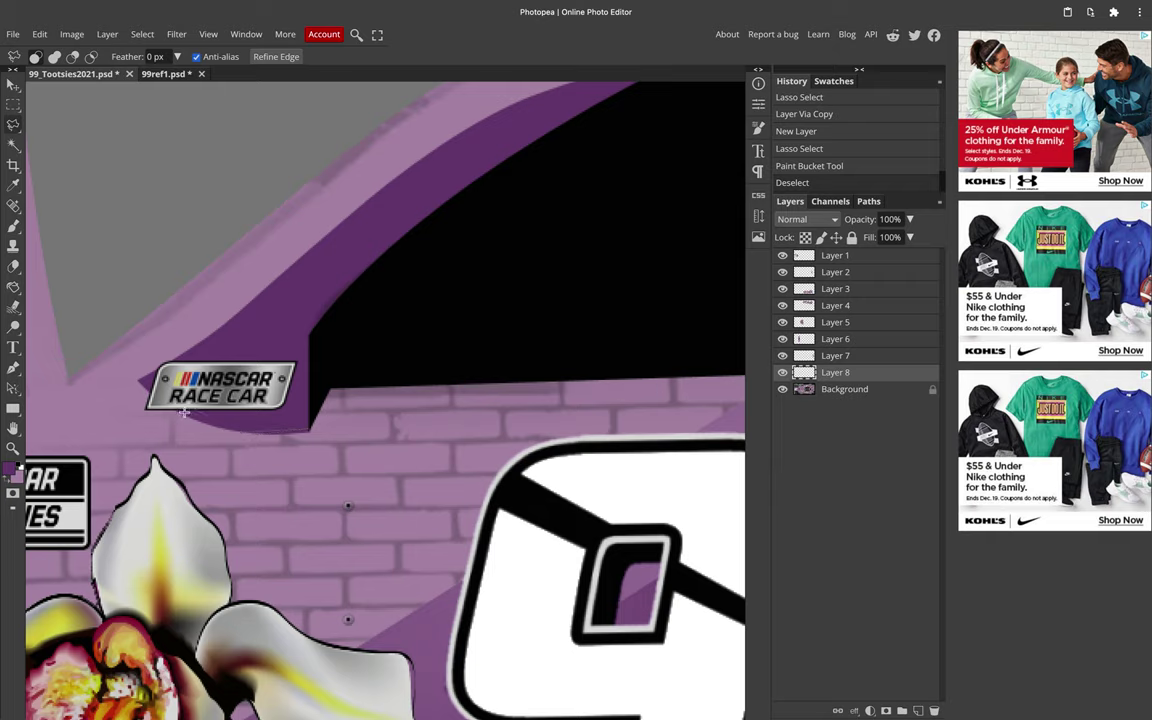
pyautogui.click(309, 432)
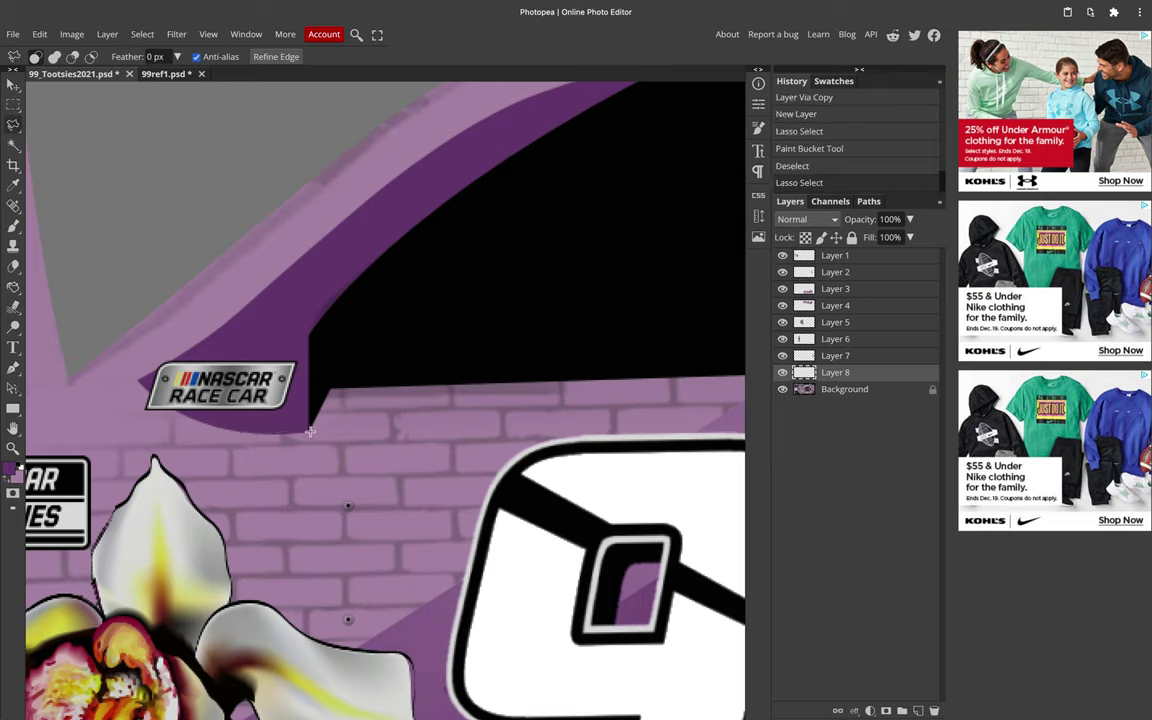
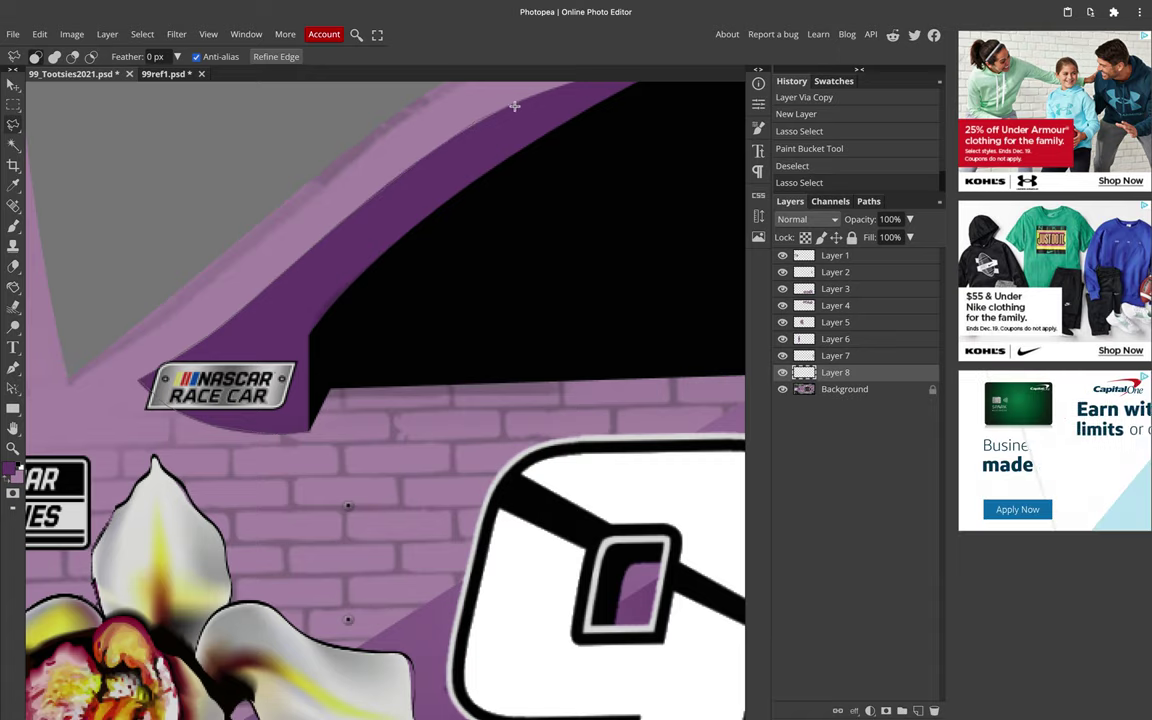
pyautogui.scroll(3, 471, 126)
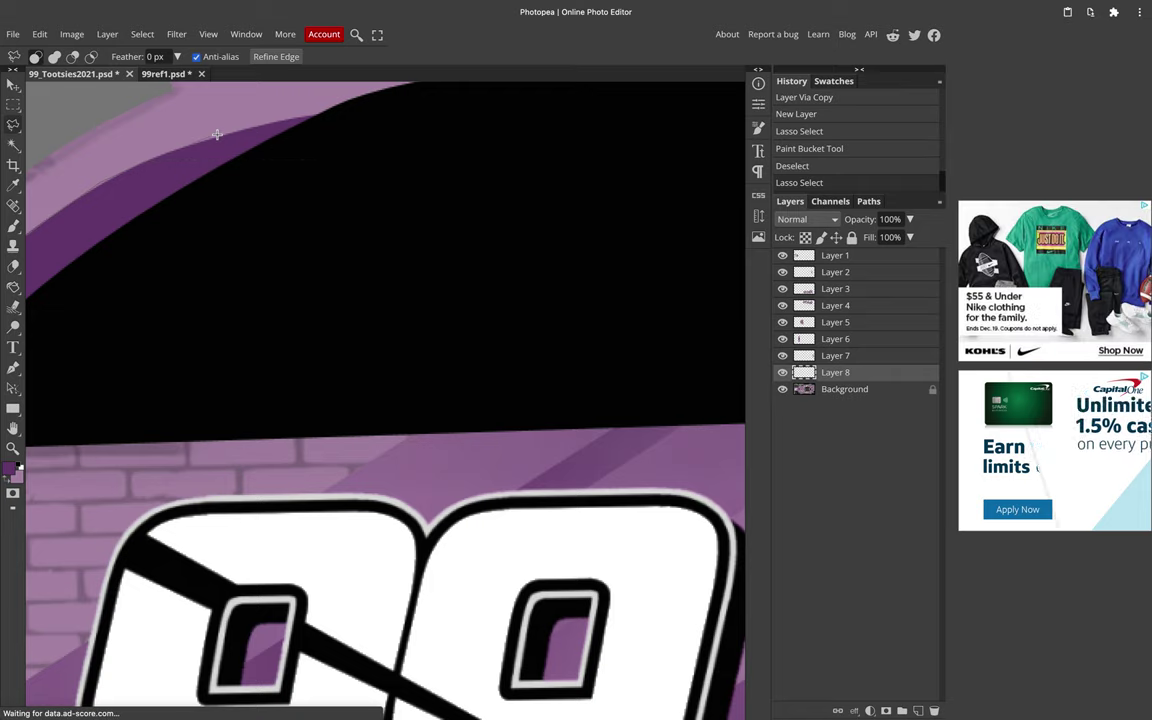
pyautogui.moveTo(282, 121)
pyautogui.mouseDown()
pyautogui.moveTo(370, 116)
pyautogui.moveTo(190, 263)
pyautogui.moveTo(179, 322)
pyautogui.moveTo(86, 430)
pyautogui.mouseUp()
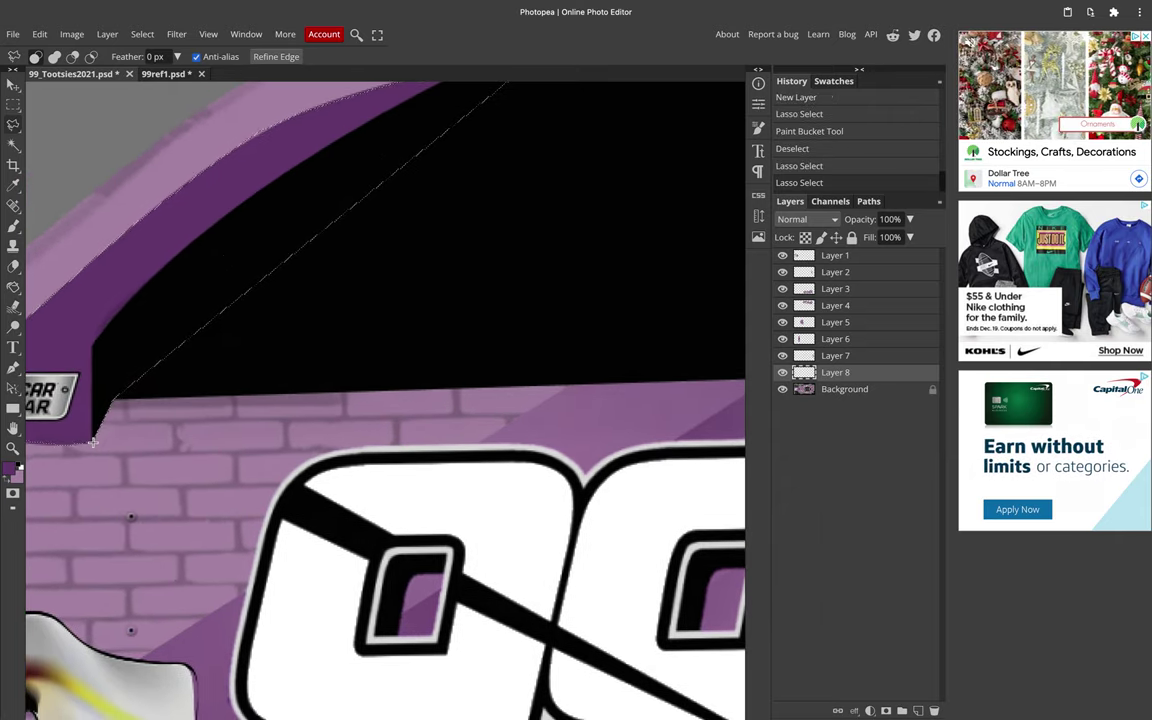
pyautogui.press('g')
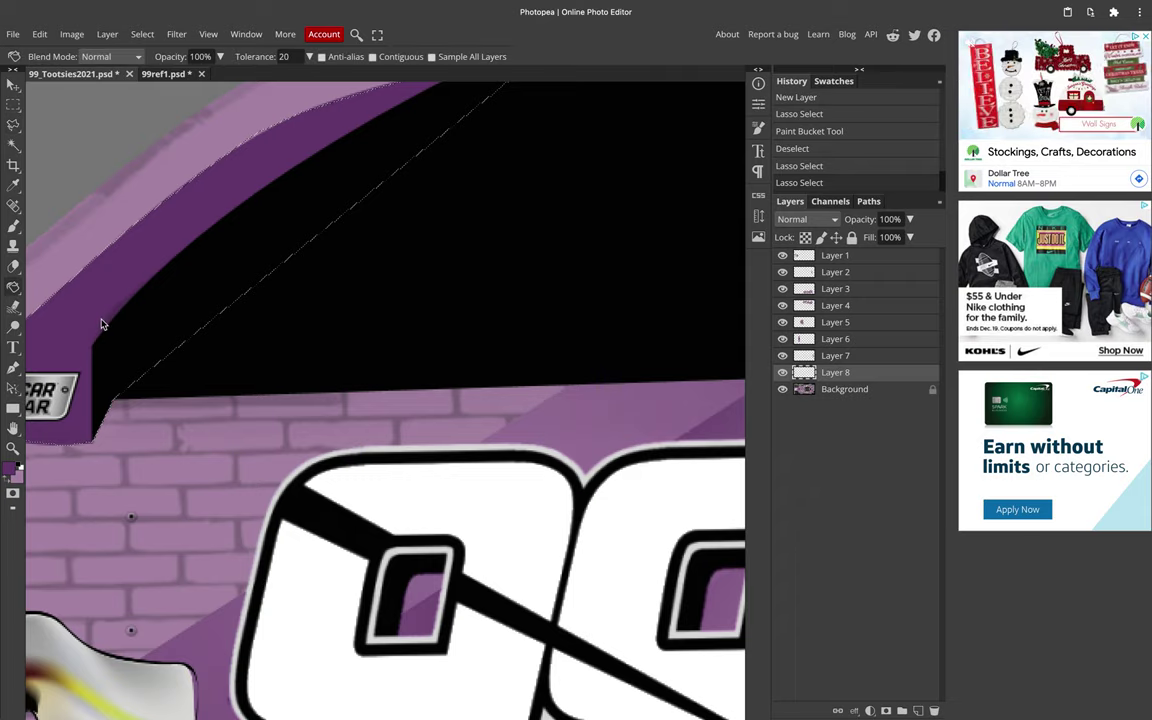
pyautogui.click(100, 322)
pyautogui.hotkey('ctrl', 'd')
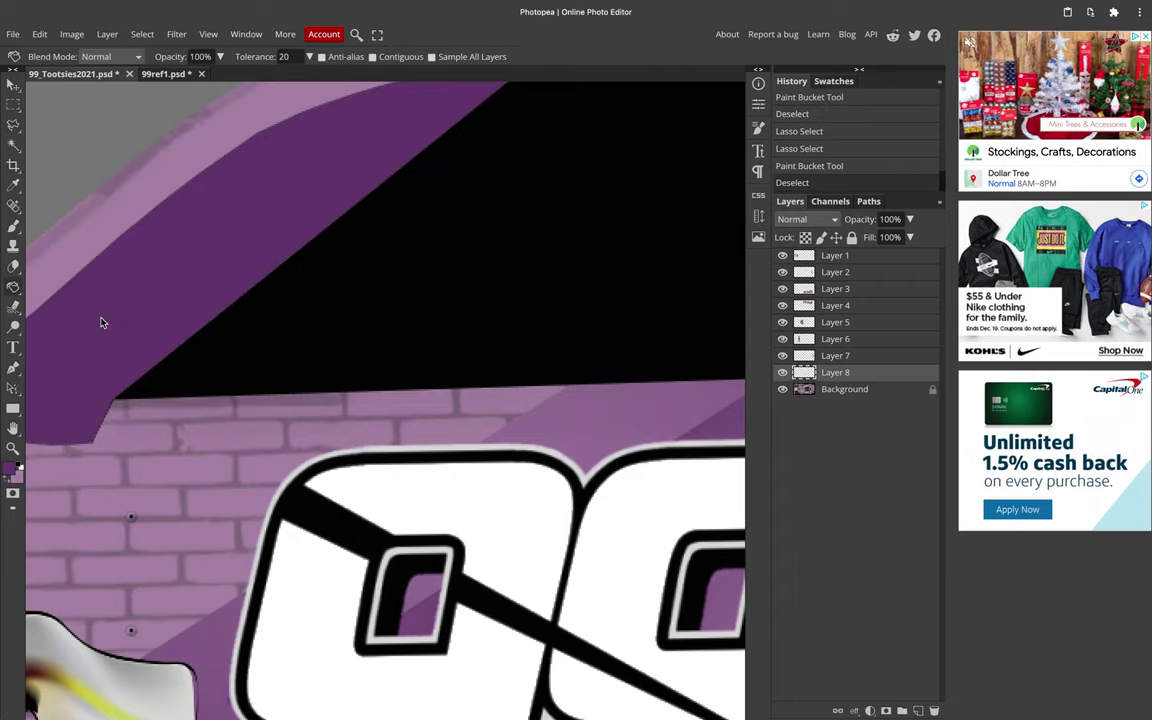
# Step: Outline the navy patch at the front edge of the roof with the lasso, fill it with its sampled navy, and deselect
pyautogui.scroll(-1, 100, 322)
pyautogui.scroll(-2, 150, 330)
pyautogui.scroll(2, 185, 183)
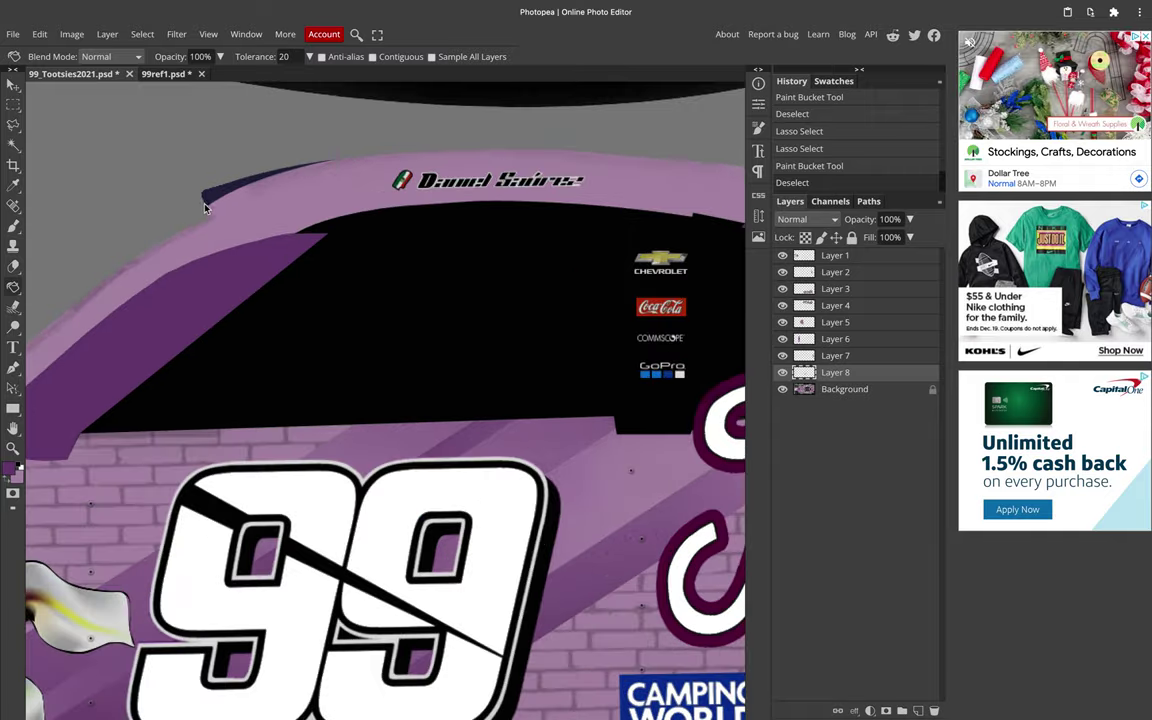
pyautogui.scroll(2, 195, 232)
pyautogui.scroll(-2, 195, 233)
pyautogui.scroll(2, 195, 233)
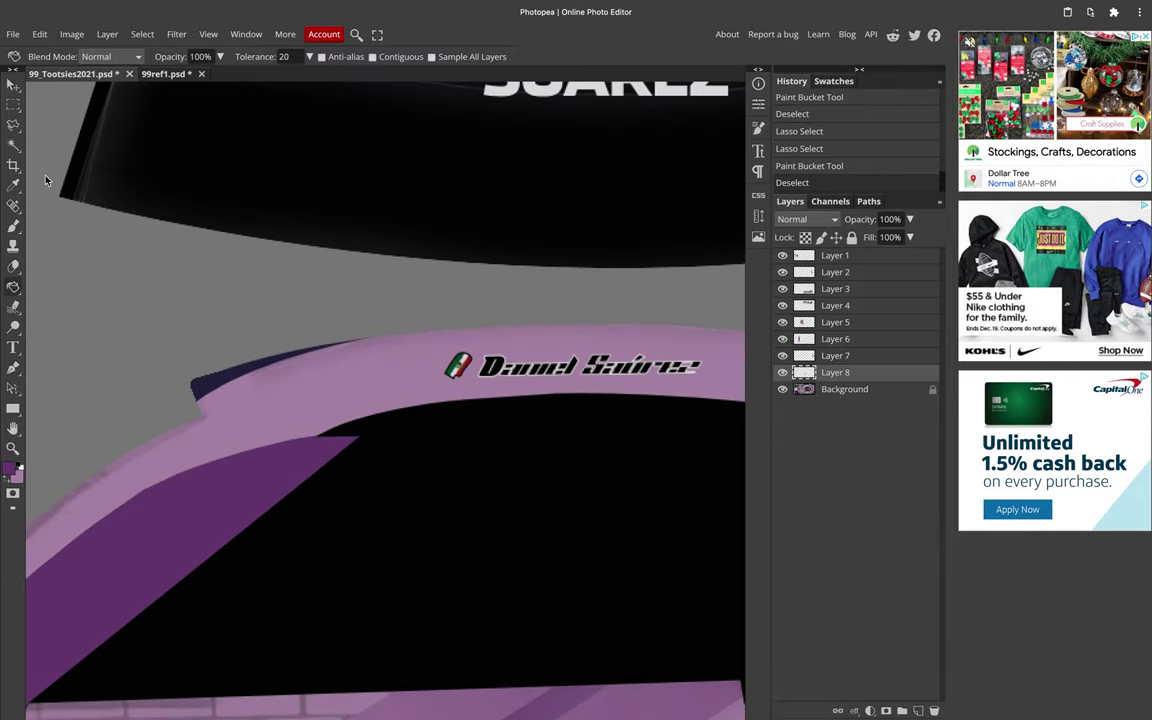
pyautogui.press('l')
pyautogui.scroll(2, 185, 370)
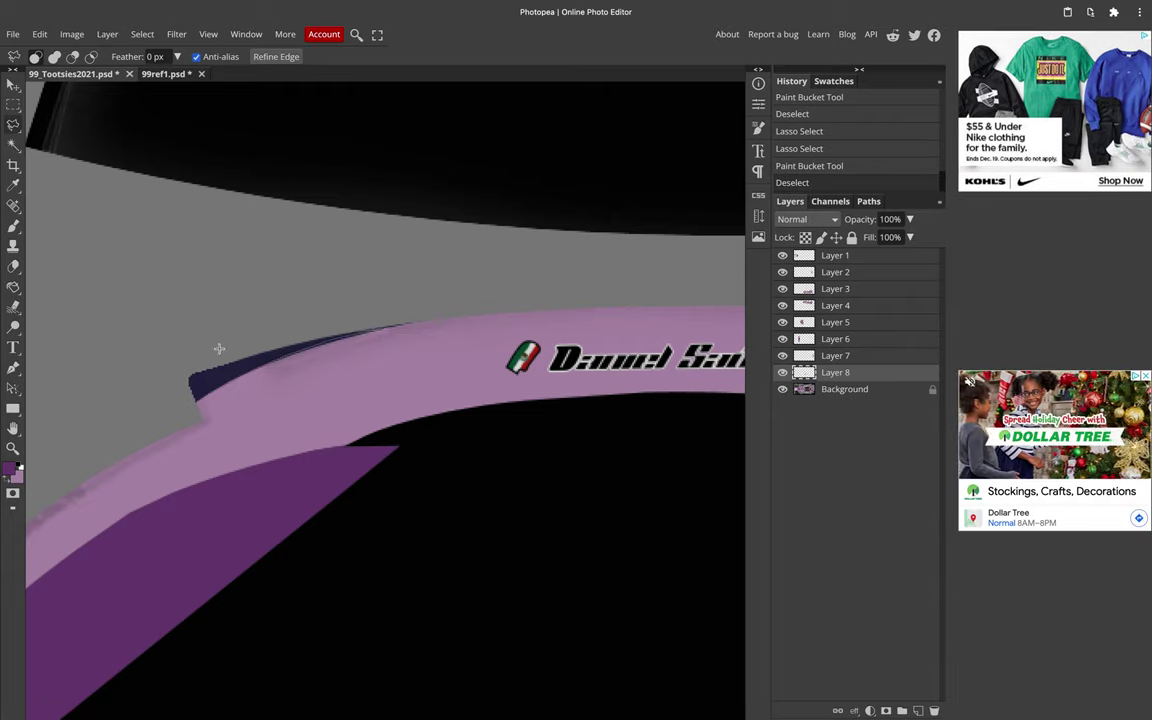
pyautogui.click(194, 401)
pyautogui.hotkey('ctrl', 'z')
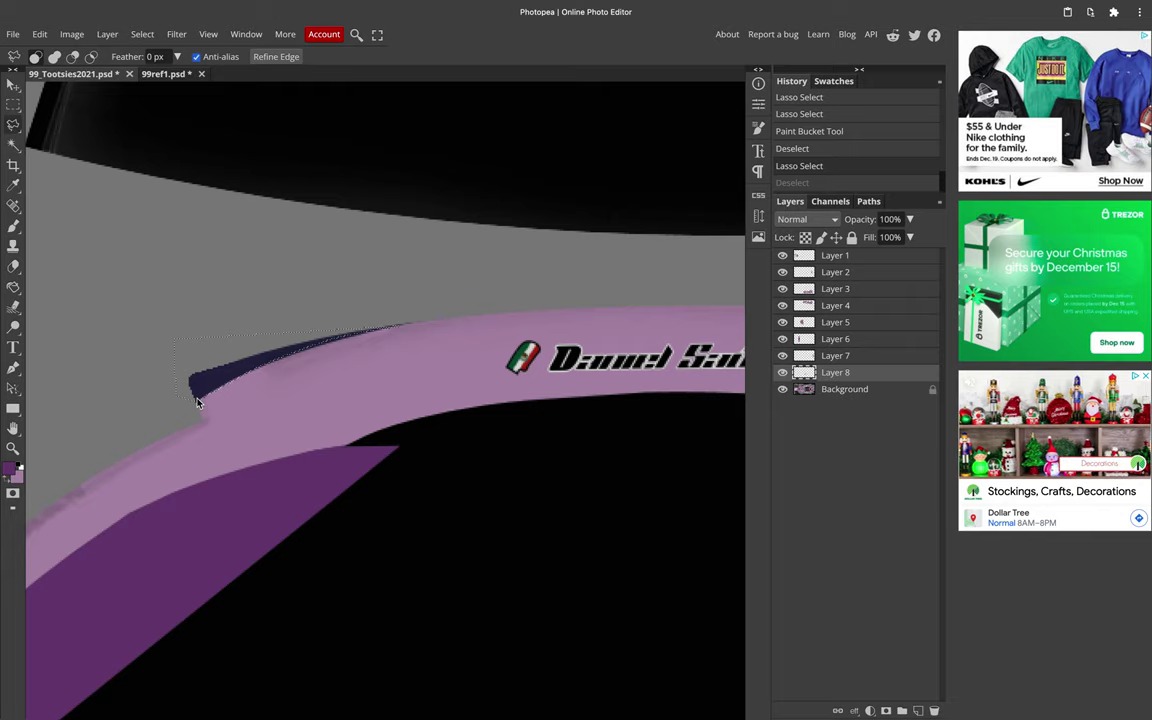
pyautogui.press('i')
pyautogui.click(14, 288)
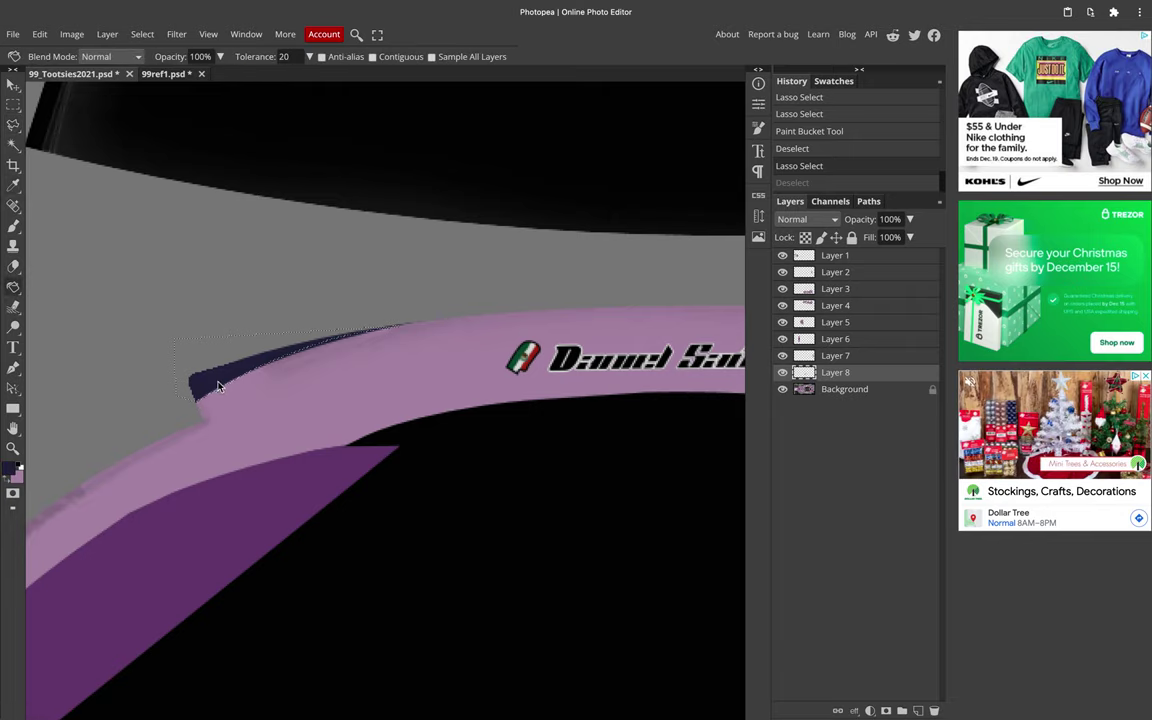
pyautogui.click(200, 372)
pyautogui.click(198, 358)
pyautogui.hotkey('ctrl', 'd')
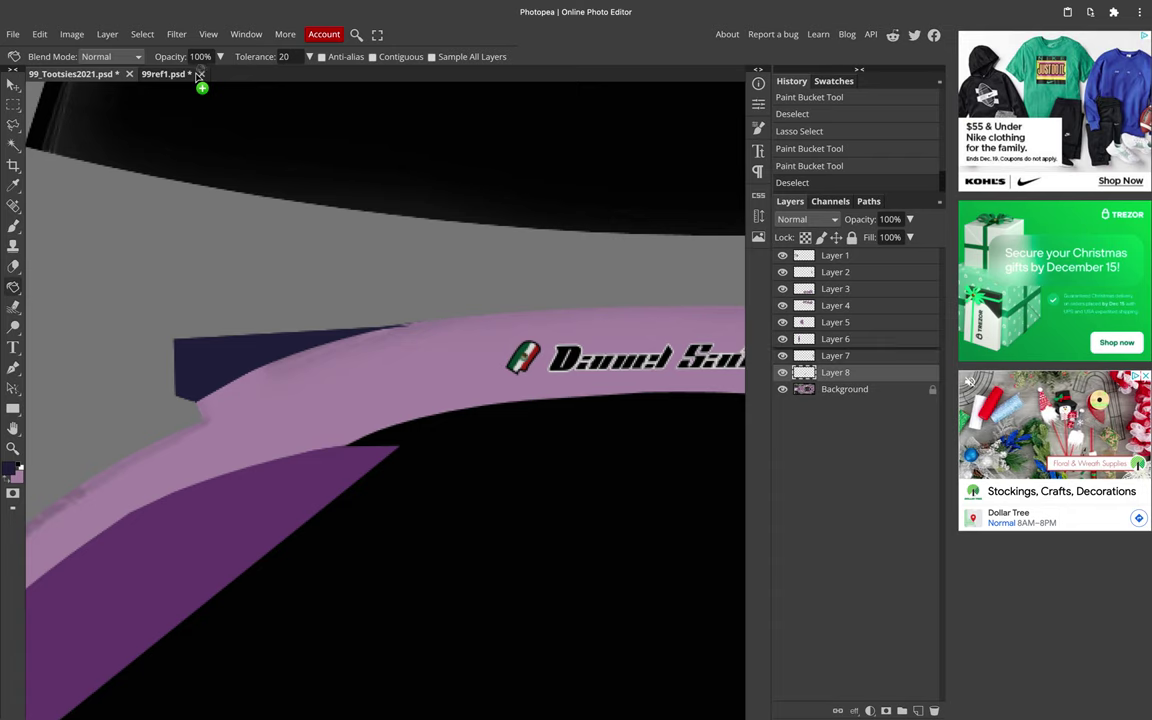
# Step: Copy the stripe layer into the 99ref1.psd template and scale it down to roughly the size of a car side's roof
pyautogui.moveTo(1, 103); pyautogui.dragTo(72, 75)
pyautogui.click(12, 87)
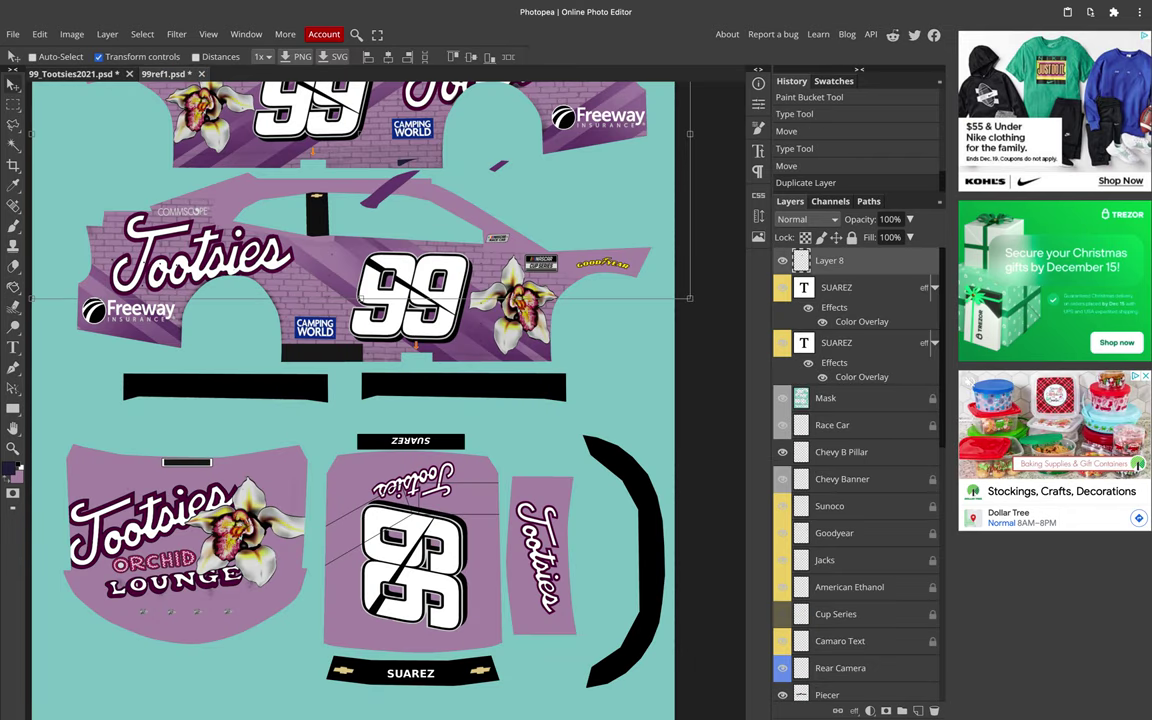
pyautogui.click(690, 299)
pyautogui.press('Return')
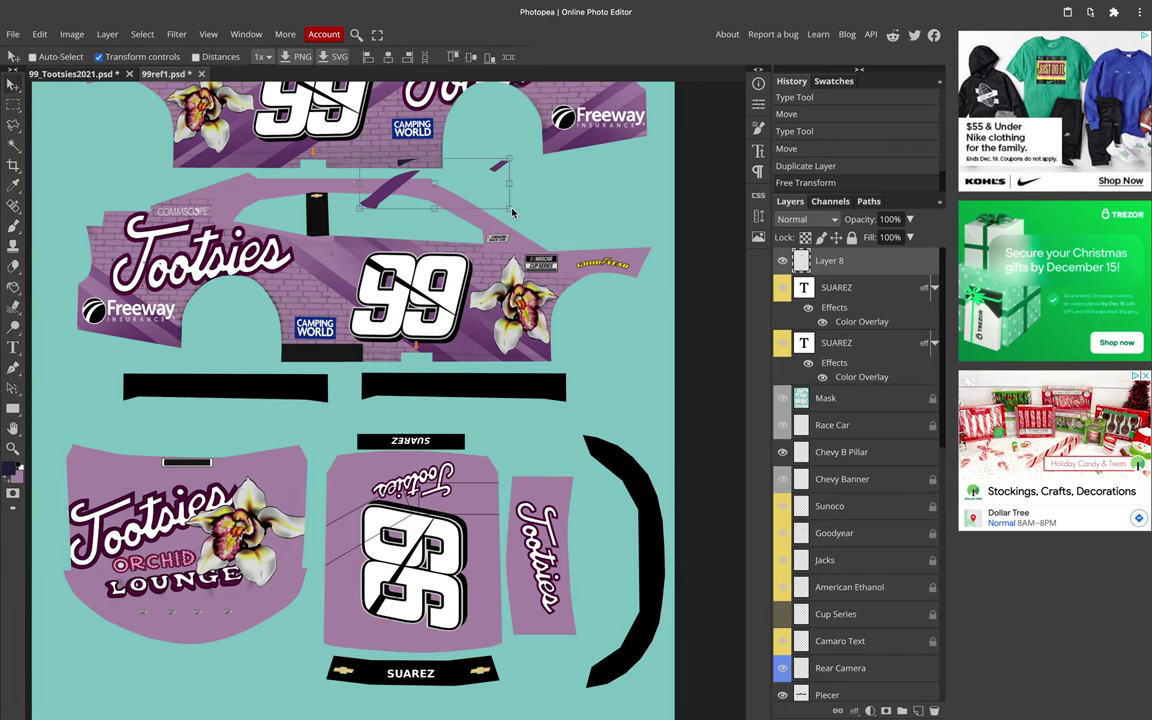
# Step: Move the copied stripes over the upper car side's roof pillars and stretch them to about 192% width and 137% height
pyautogui.hotkey('ctrl', 't')
pyautogui.moveTo(427, 204); pyautogui.dragTo(360, 168)
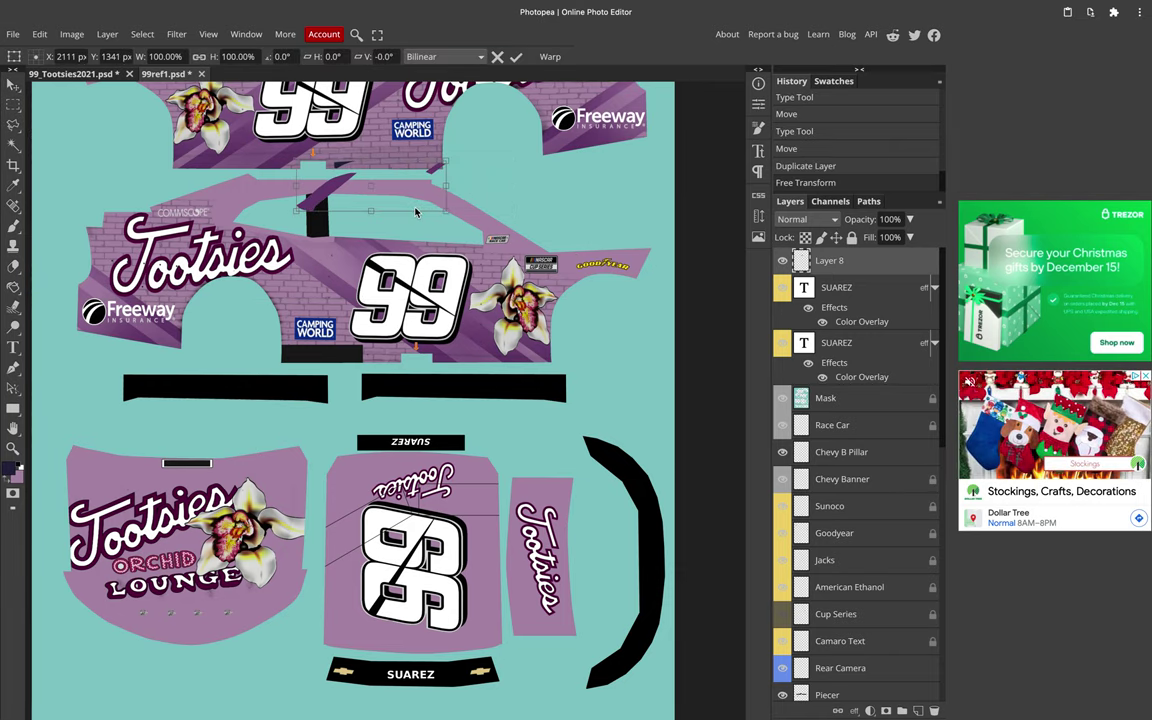
pyautogui.scroll(2, 408, 204)
pyautogui.moveTo(408, 204); pyautogui.dragTo(350, 169)
pyautogui.scroll(2, 366, 187)
pyautogui.moveTo(368, 120)
pyautogui.mouseDown()
pyautogui.moveTo(330, 105)
pyautogui.moveTo(508, 110)
pyautogui.moveTo(366, 98)
pyautogui.mouseUp()
pyautogui.scroll(-10, 805, 694)
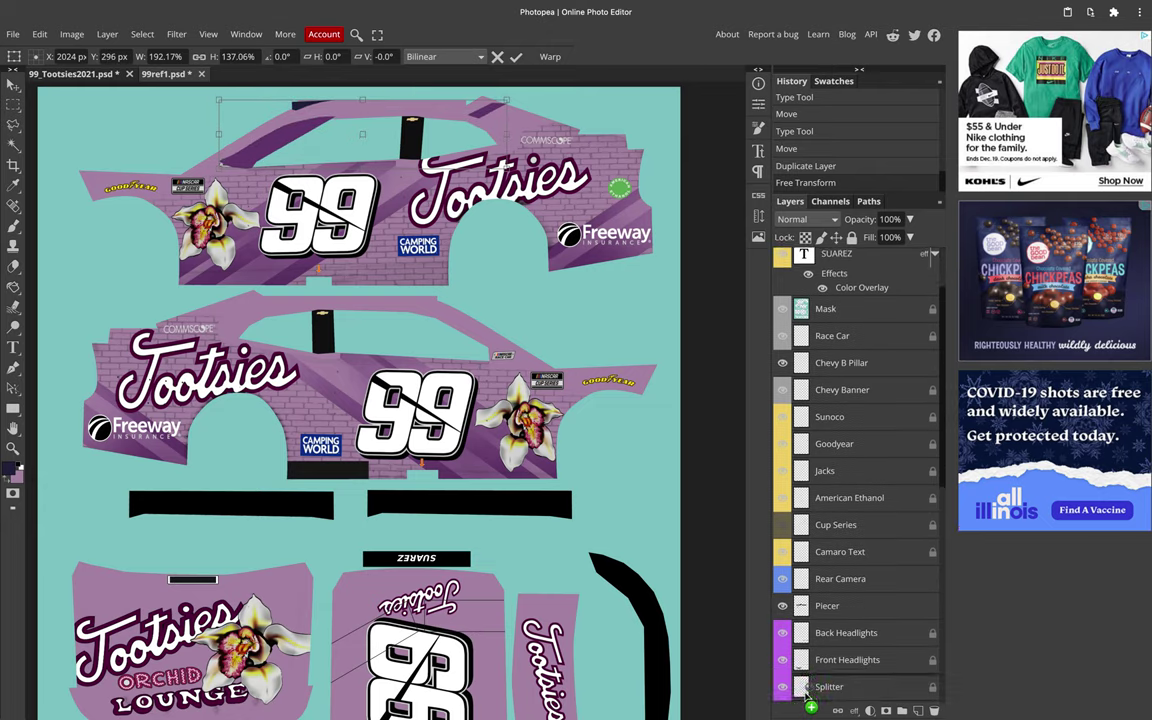
# Step: Place Layer 8 directly above Layer 7 and refit it over the window frame at 106.51% height, positioned at X 2000, Y 306 px
pyautogui.moveTo(805, 694); pyautogui.dragTo(830, 457)
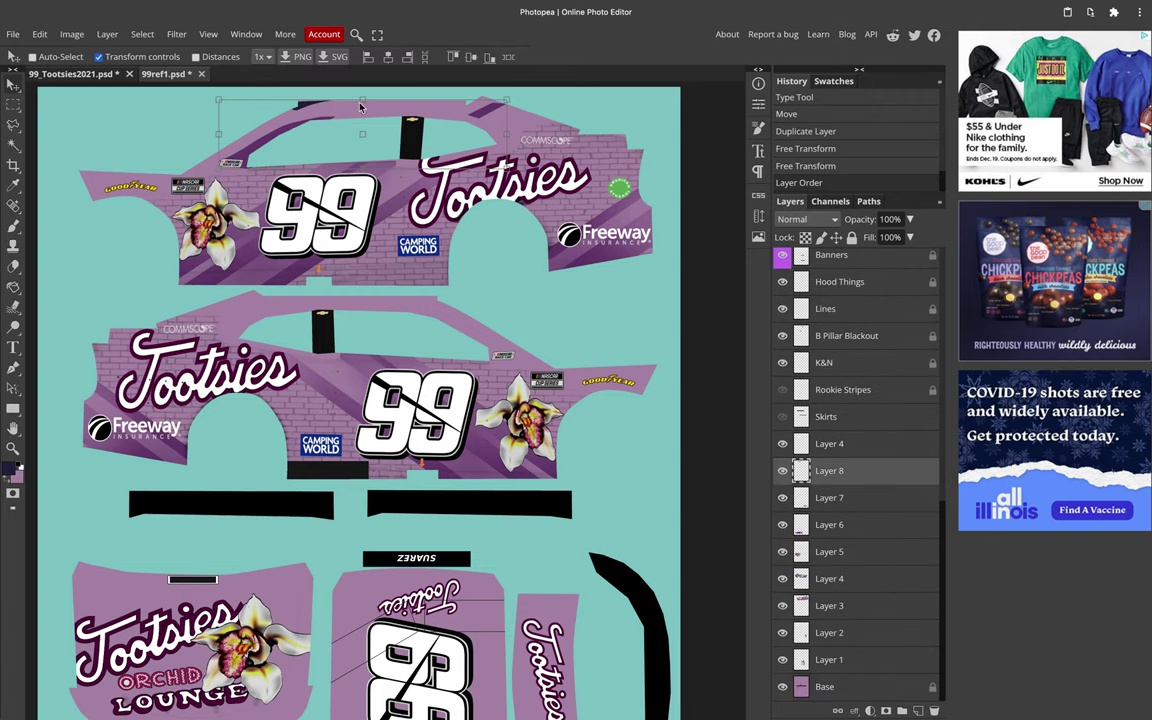
pyautogui.hotkey('ctrl', 't')
pyautogui.moveTo(366, 99); pyautogui.dragTo(364, 95)
pyautogui.moveTo(368, 172); pyautogui.dragTo(362, 155)
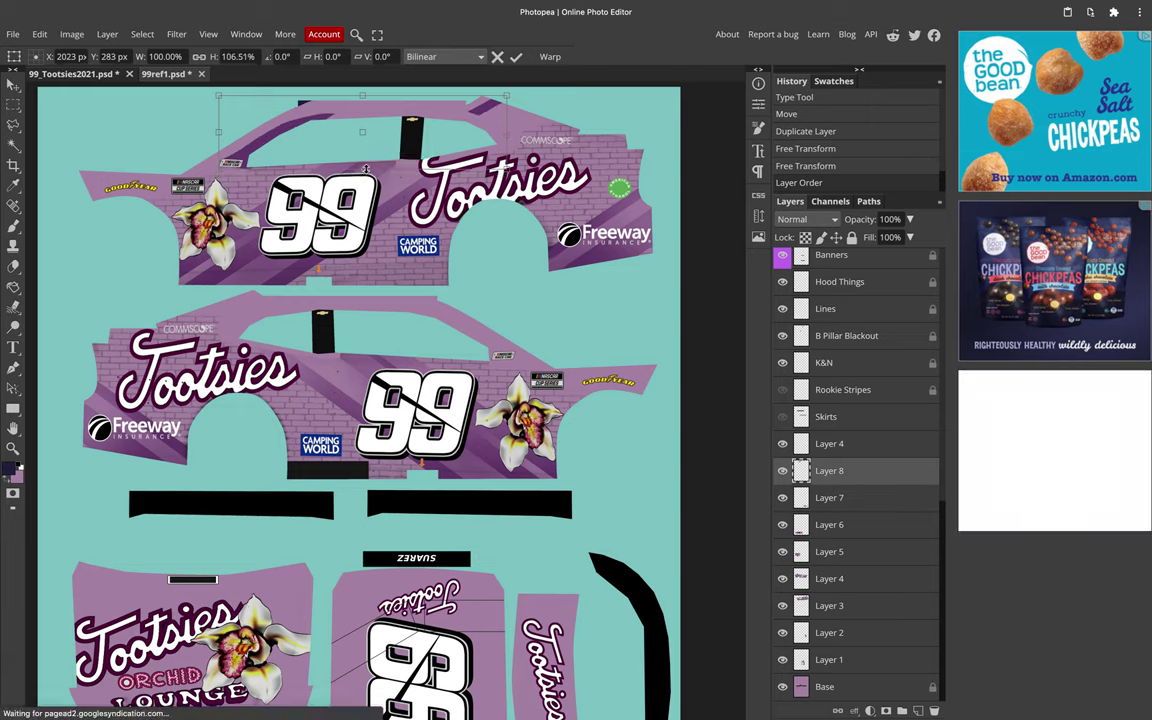
pyautogui.moveTo(362, 165); pyautogui.dragTo(359, 167)
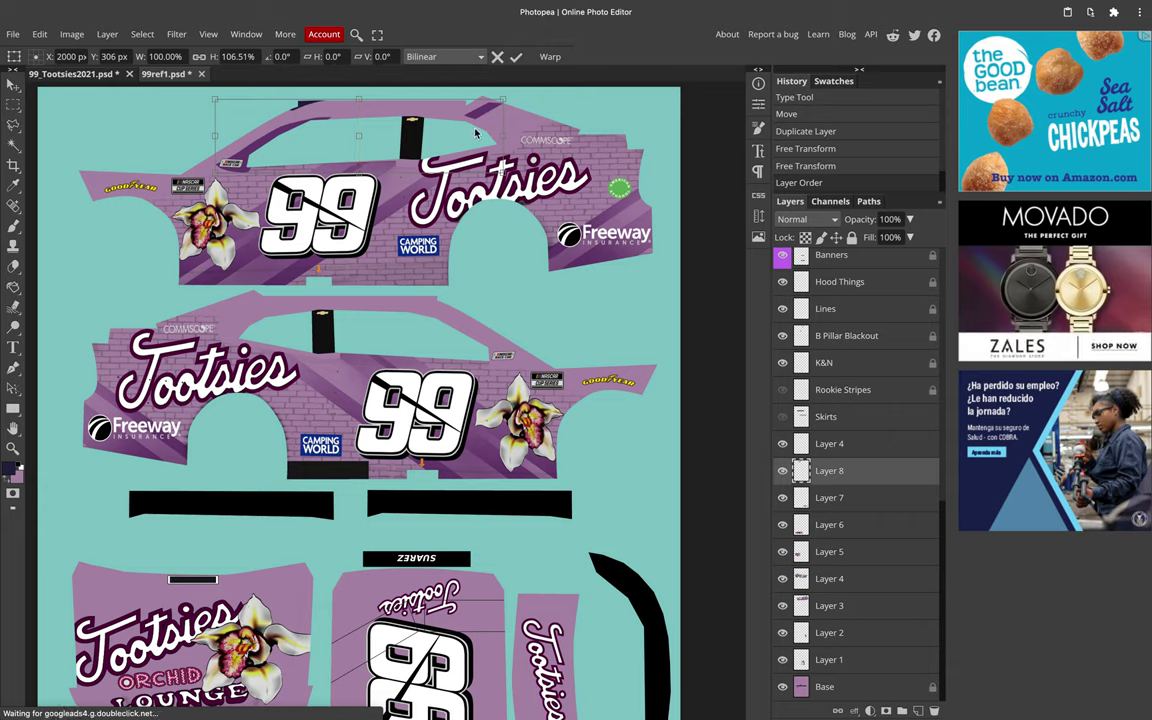
pyautogui.press('Return')
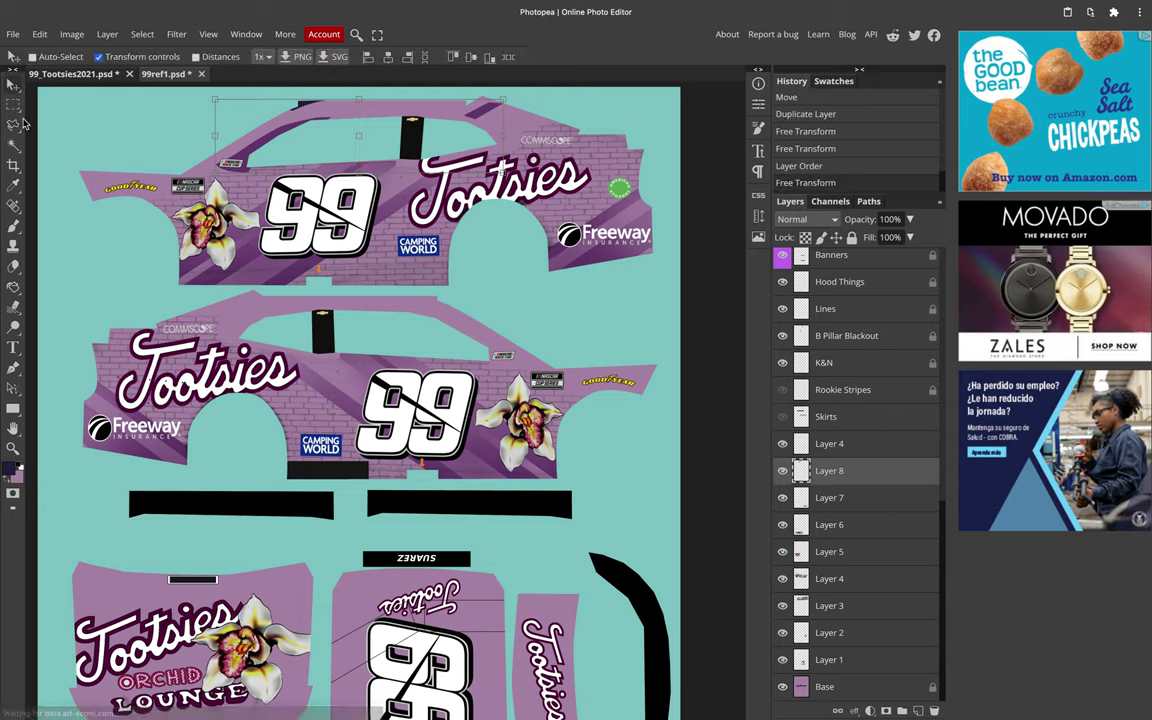
# Step: Lasso the rear pillar stripe on the upper car side, stretch it to about 173% height across the pillar, and deselect
pyautogui.press('l')
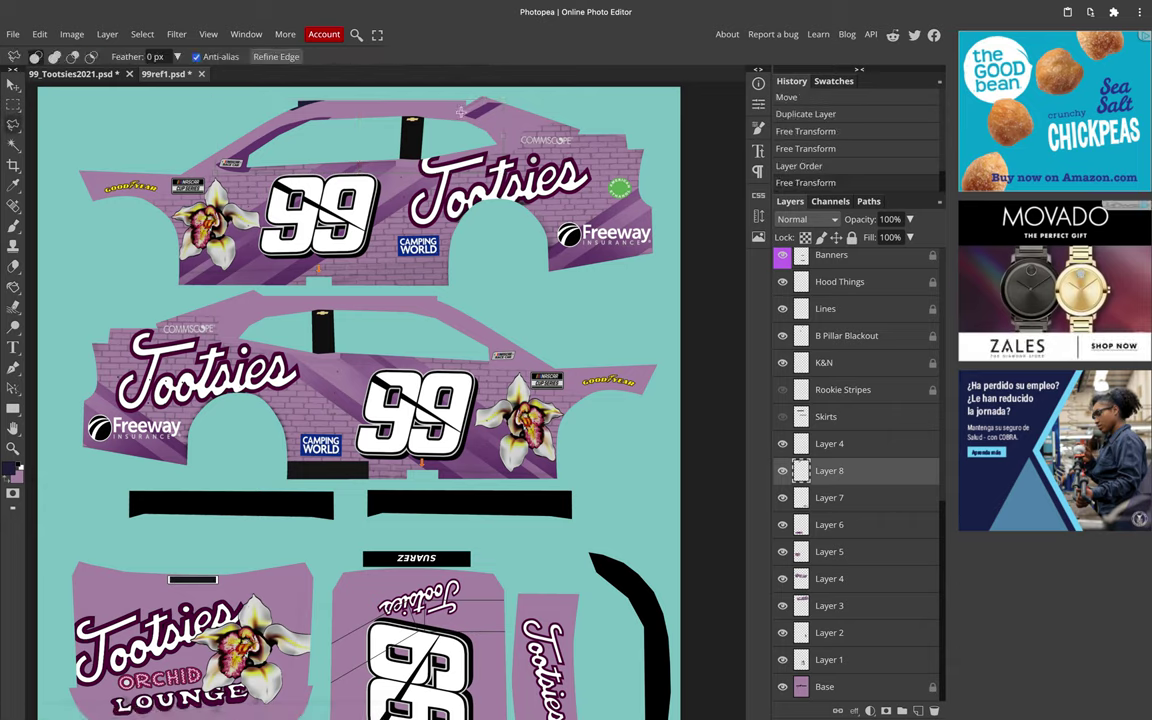
pyautogui.click(527, 112)
pyautogui.click(530, 89)
pyautogui.scroll(1, 530, 89)
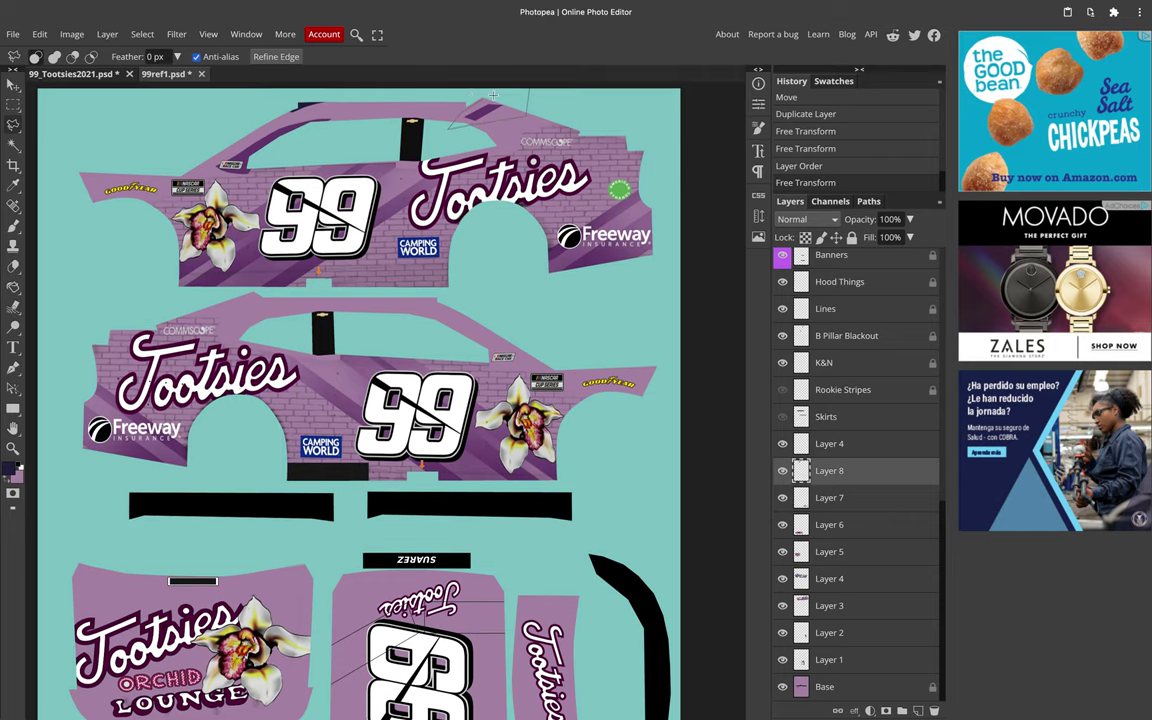
pyautogui.click(487, 102)
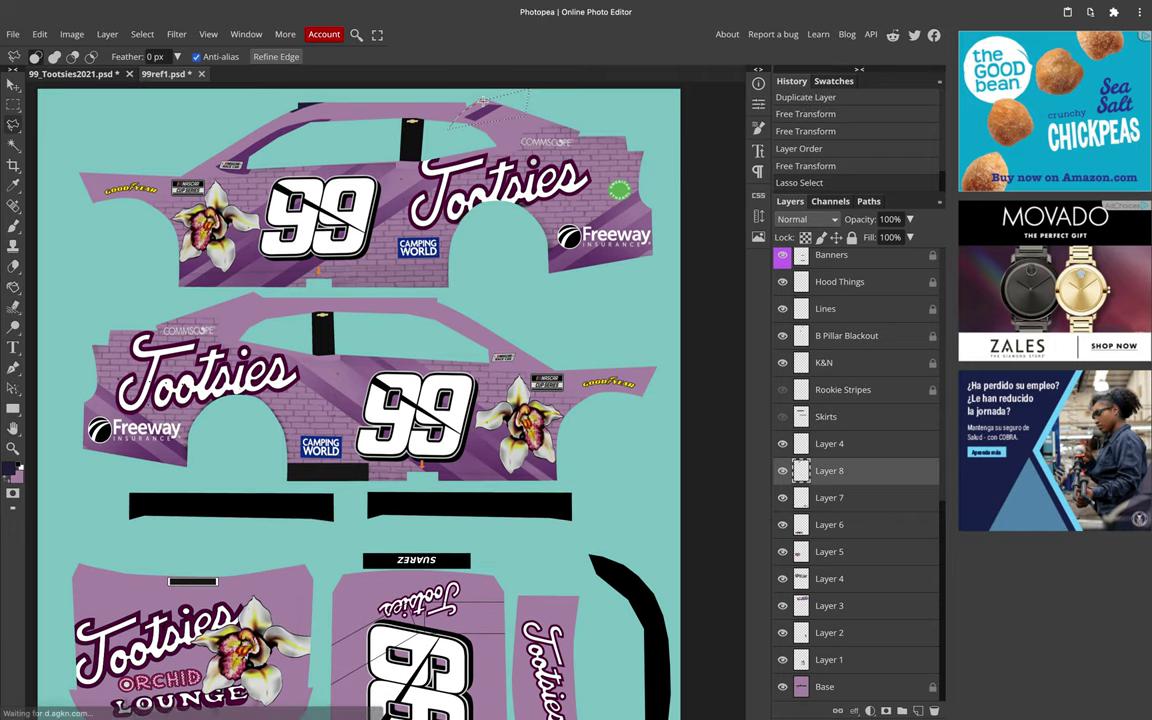
pyautogui.click(14, 84)
pyautogui.moveTo(490, 88); pyautogui.dragTo(489, 79)
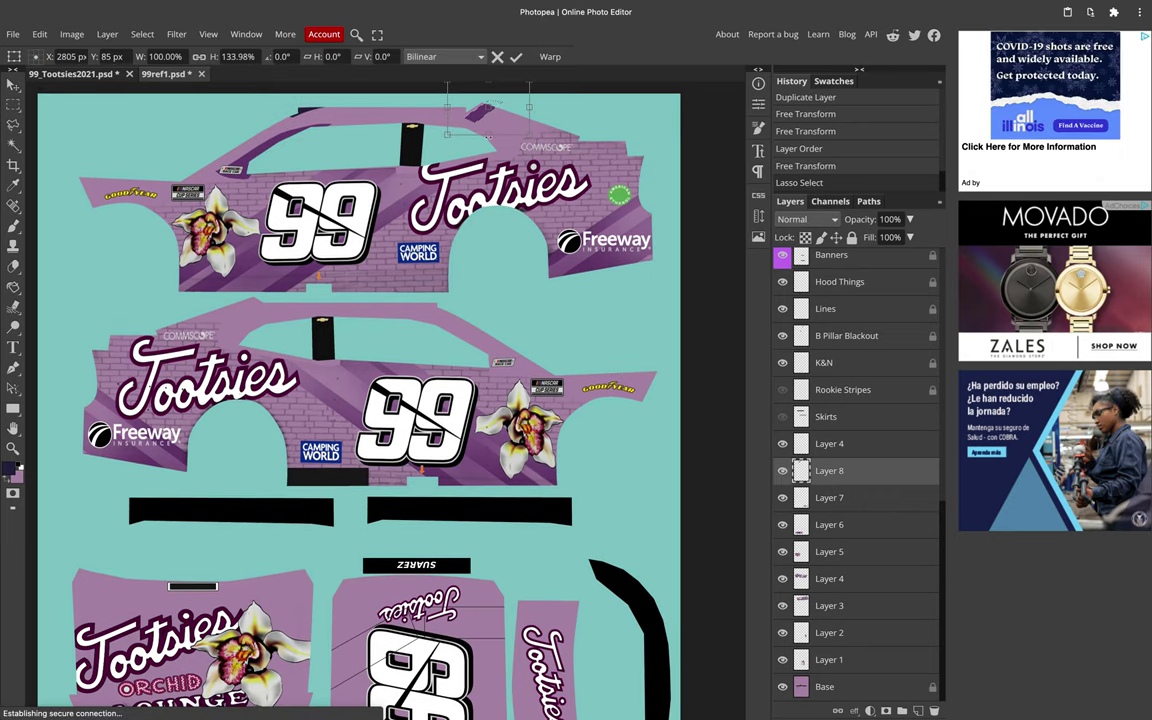
pyautogui.moveTo(489, 137); pyautogui.dragTo(489, 150)
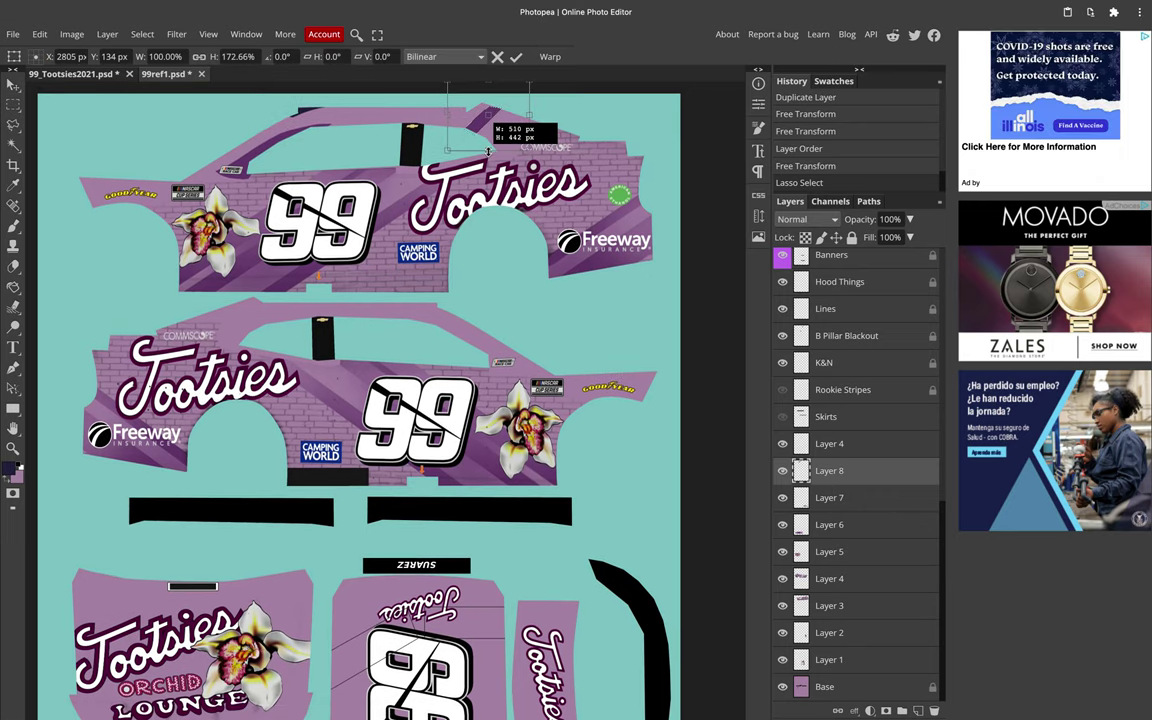
pyautogui.scroll(1, 499, 123)
pyautogui.moveTo(497, 119); pyautogui.dragTo(498, 115)
pyautogui.press('Return')
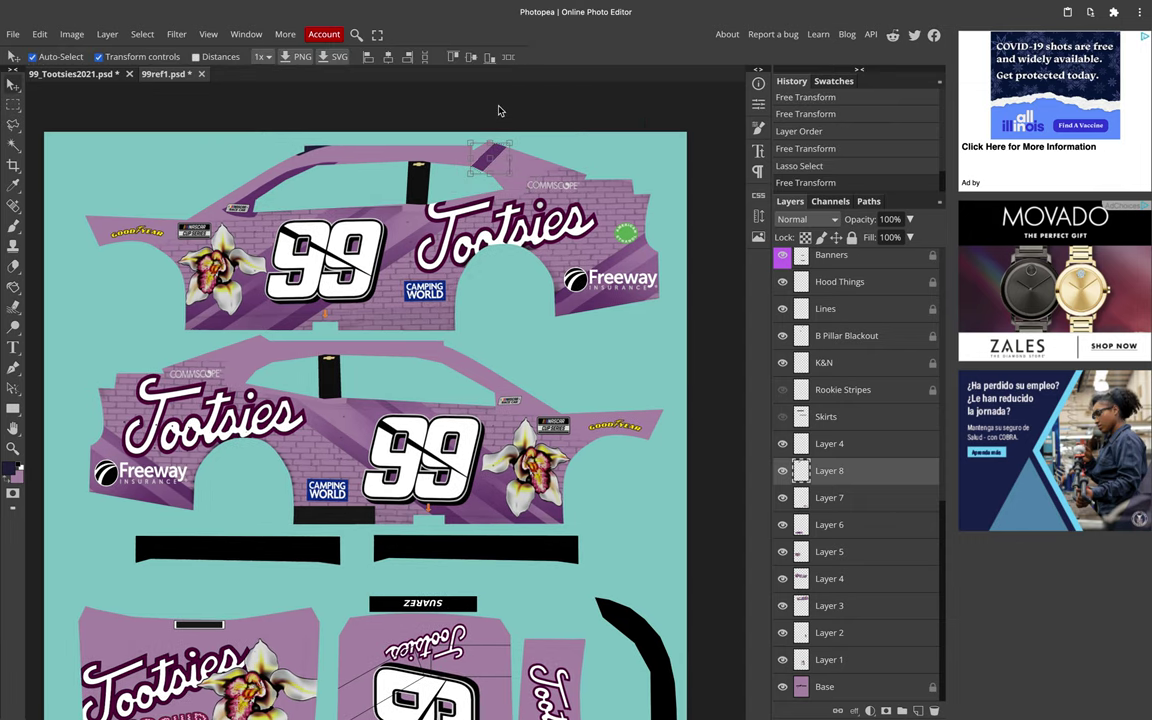
pyautogui.hotkey('ctrl', 'd')
# Step: Select the navy patch at the front of the upper car's roof with a rectangular marquee, move it slightly up and left, and deselect
pyautogui.scroll(2, 290, 150)
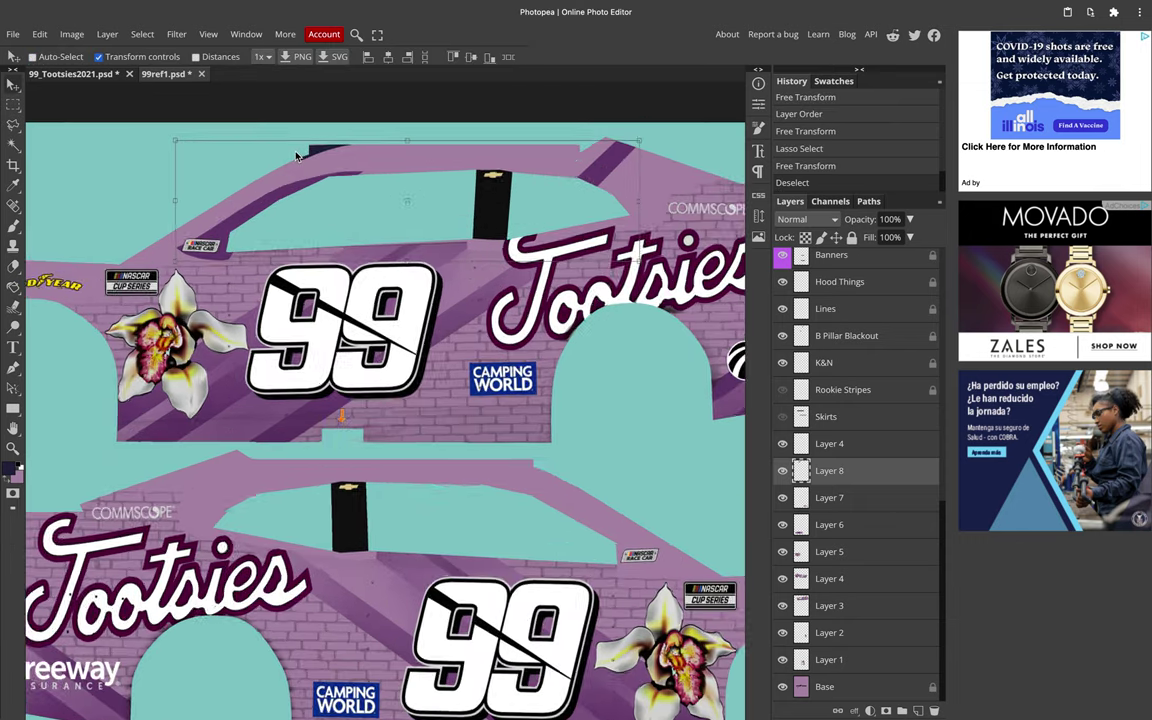
pyautogui.scroll(2, 296, 155)
pyautogui.press('m')
pyautogui.moveTo(237, 104); pyautogui.dragTo(454, 183)
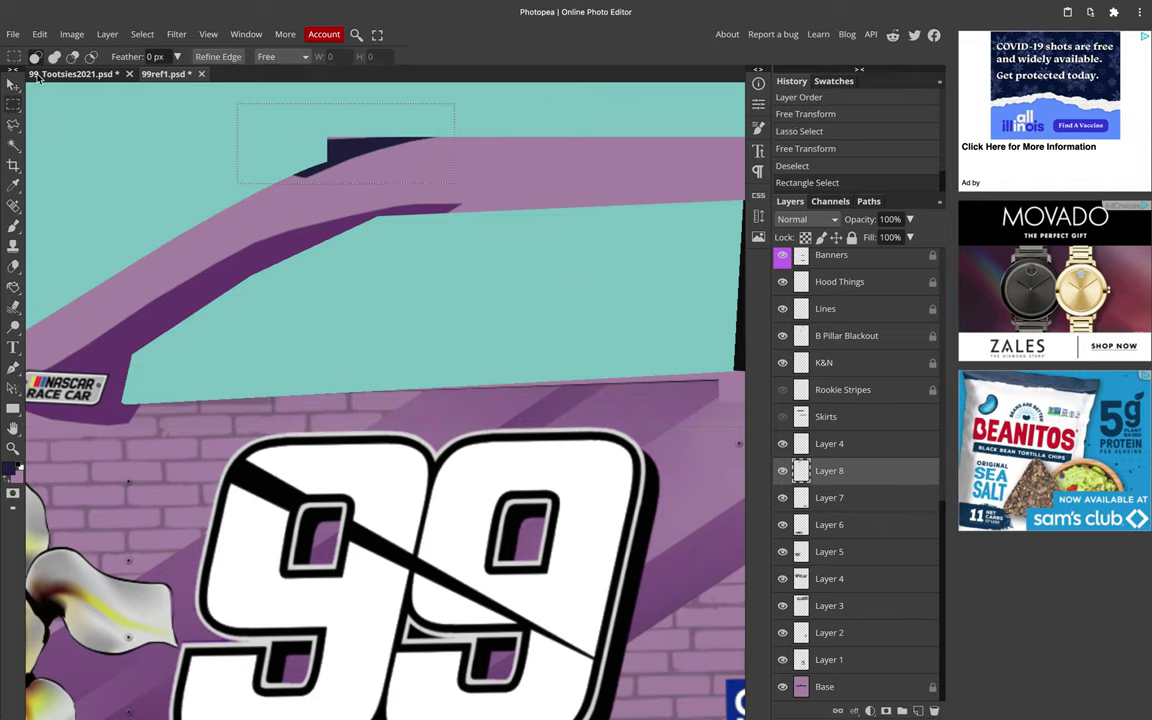
pyautogui.click(38, 75)
pyautogui.click(13, 85)
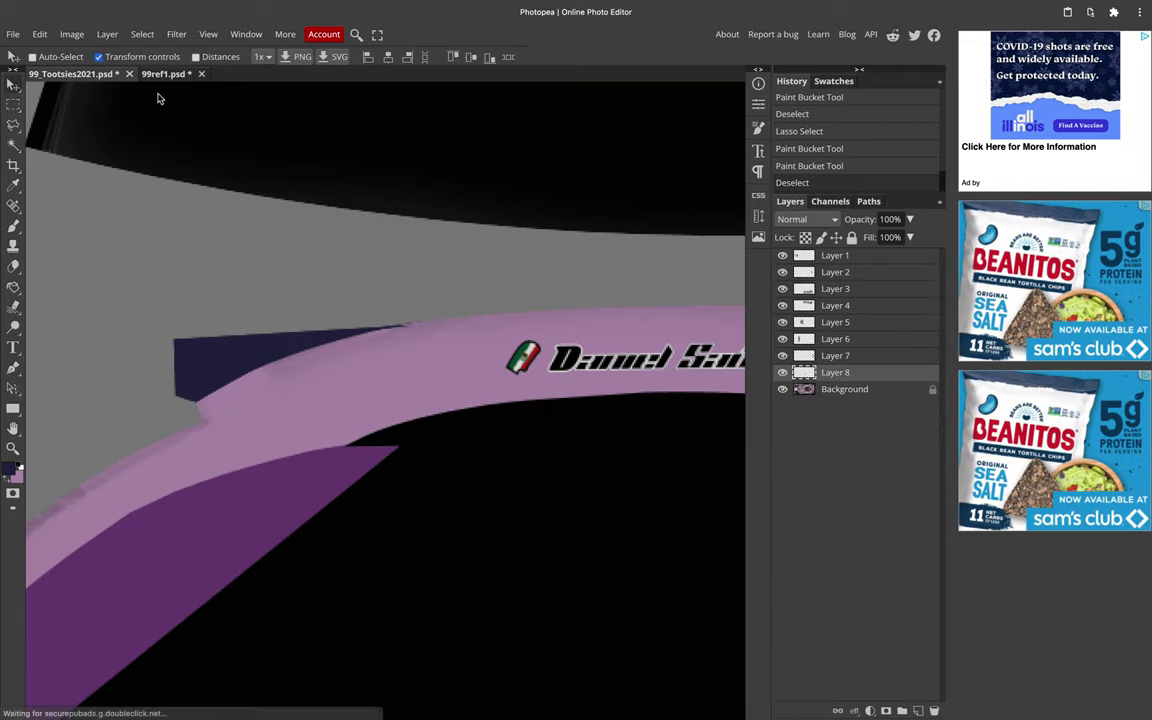
pyautogui.click(90, 76)
pyautogui.moveTo(301, 147); pyautogui.dragTo(297, 138)
pyautogui.hotkey('ctrl', 'd')
pyautogui.scroll(-3, 312, 175)
pyautogui.scroll(4, 165, 177)
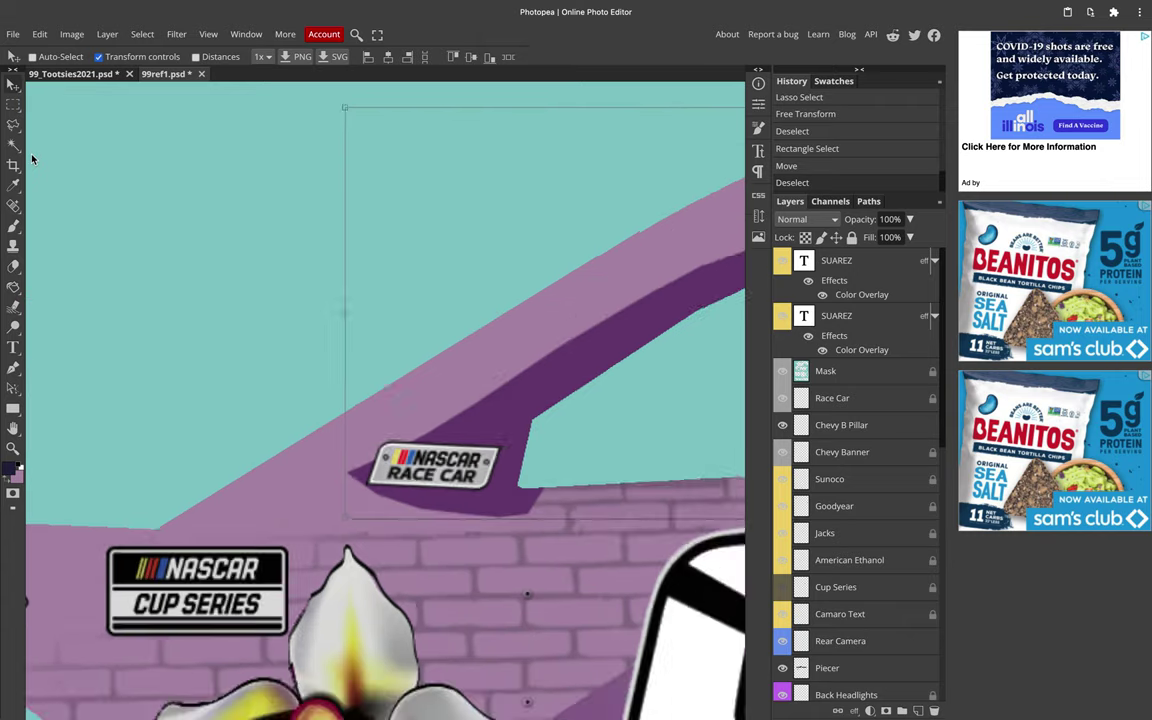
pyautogui.scroll(-2, 205, 191)
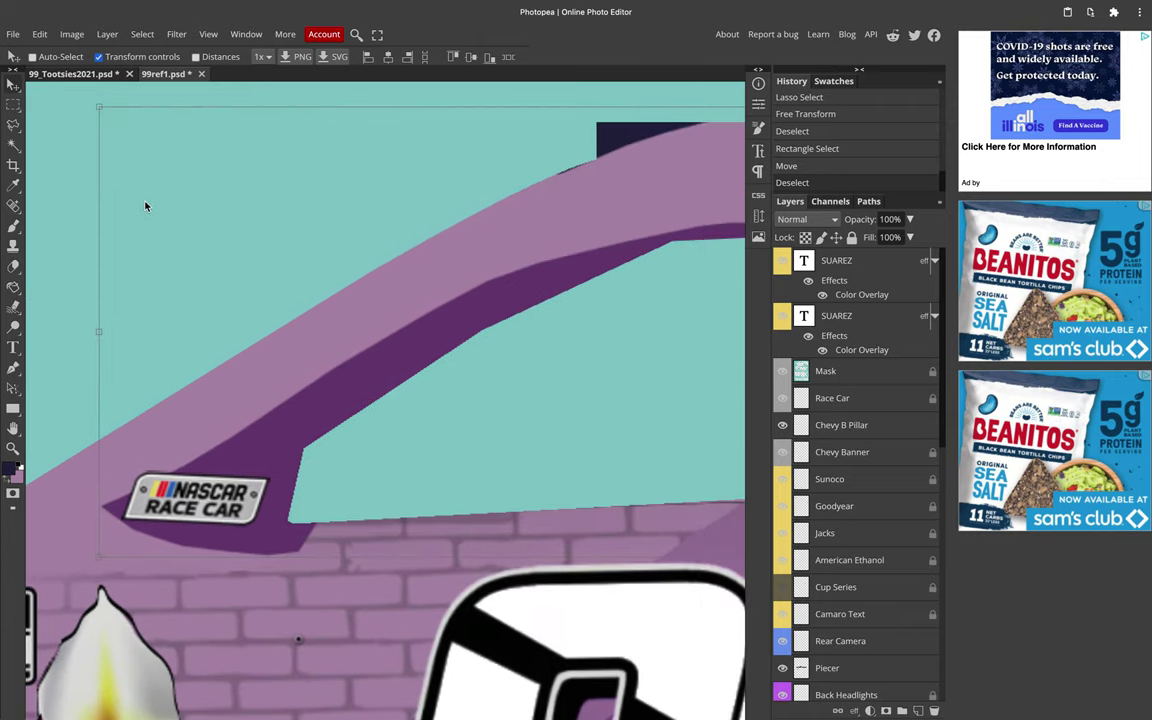
# Step: Sample the roof's light purple for the brush, dab it over the dark stripe's tip above the upper car's window, and set brush opacity to 100%
pyautogui.press('i')
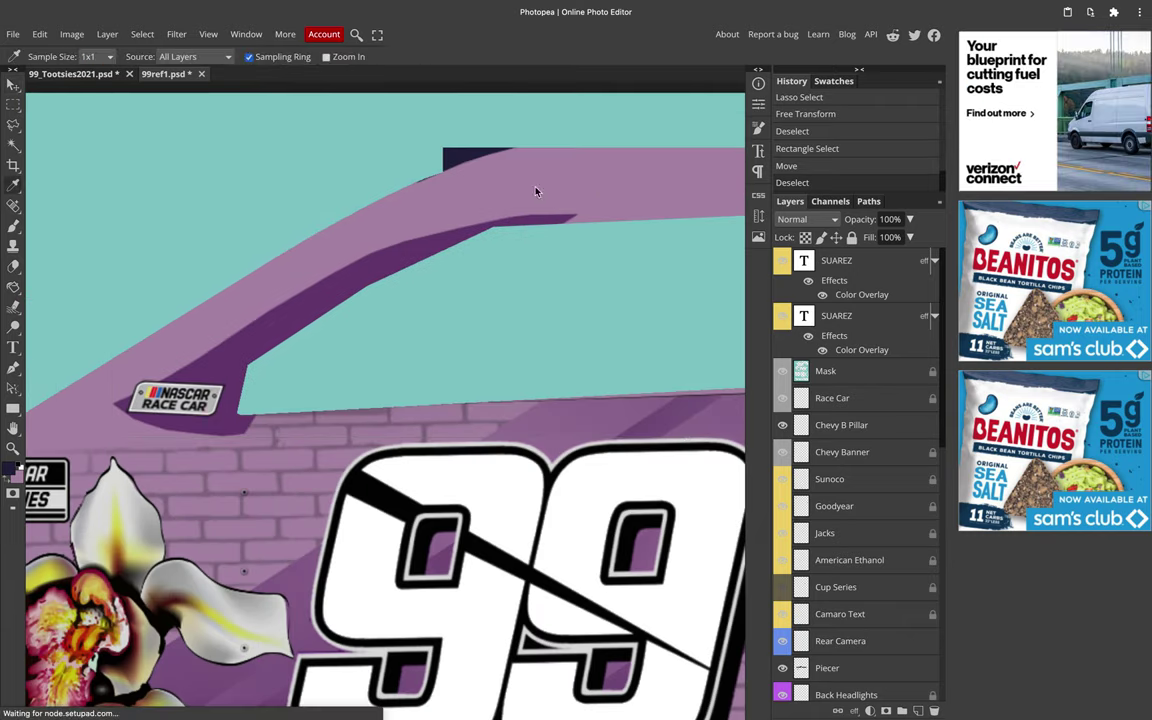
pyautogui.click(17, 228)
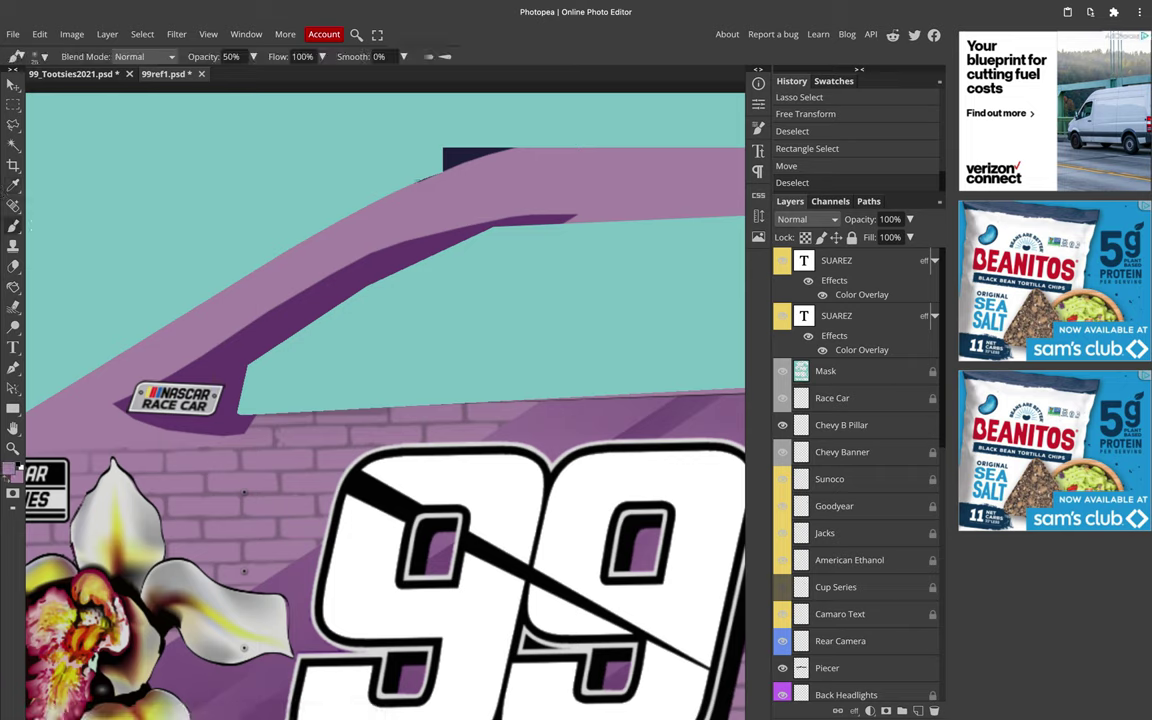
pyautogui.click(398, 181)
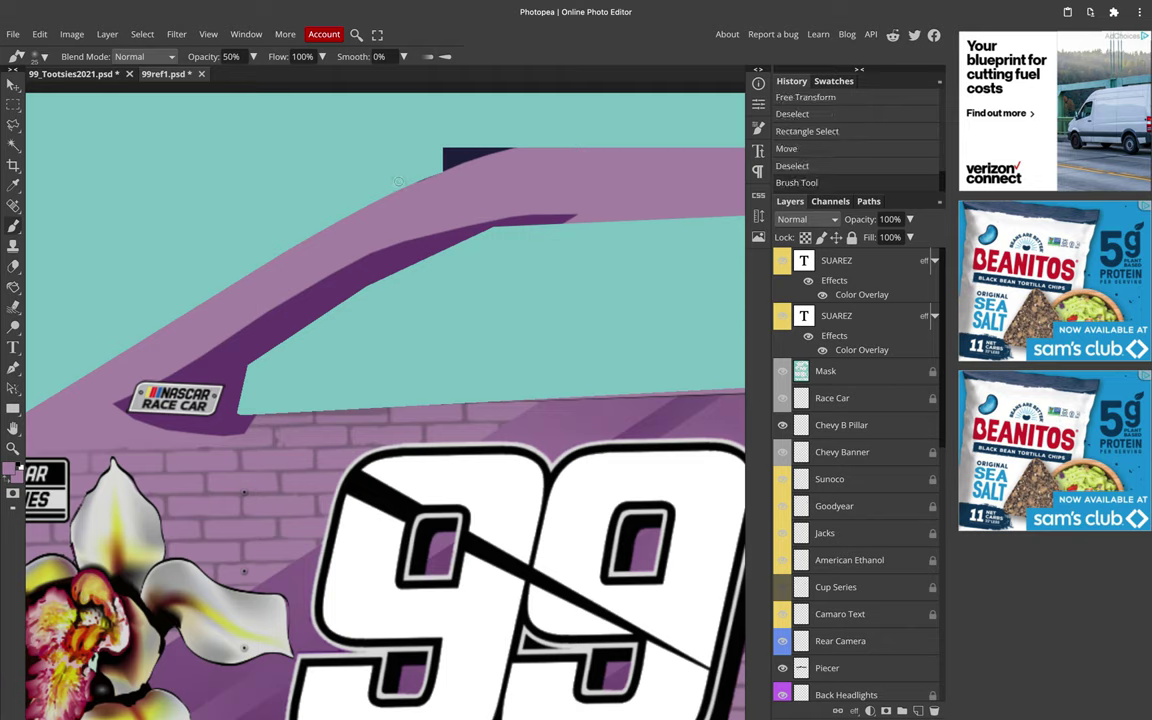
pyautogui.click(398, 181)
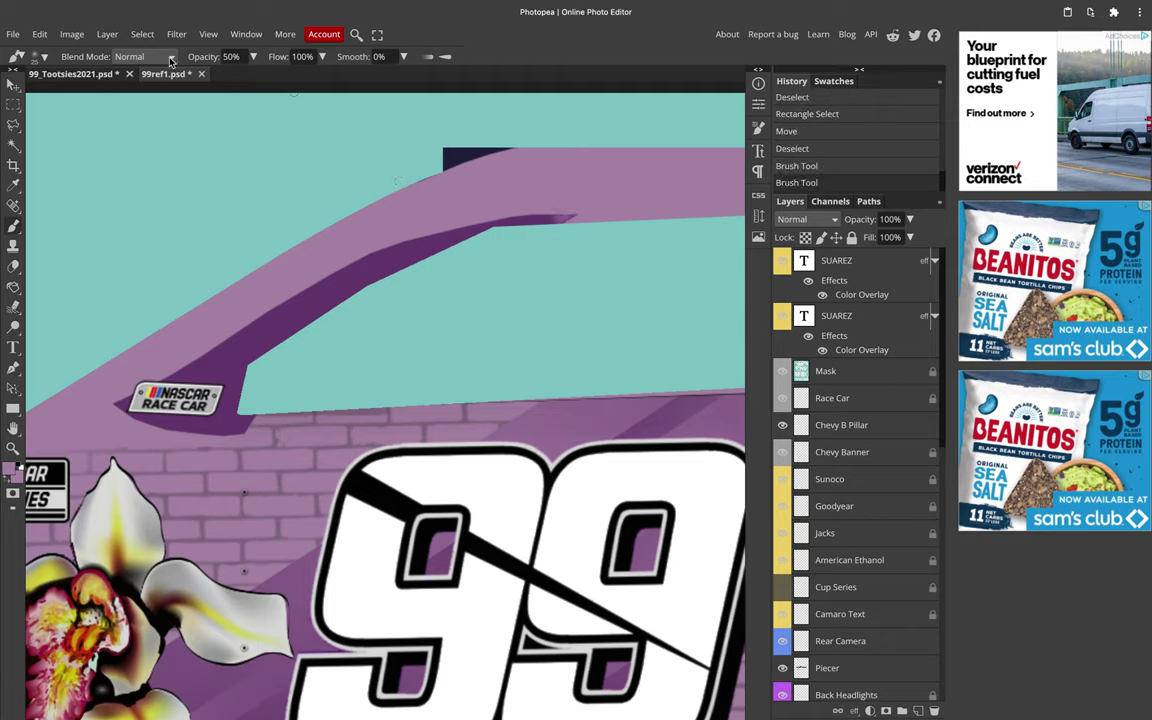
pyautogui.click(230, 57)
pyautogui.write('100')
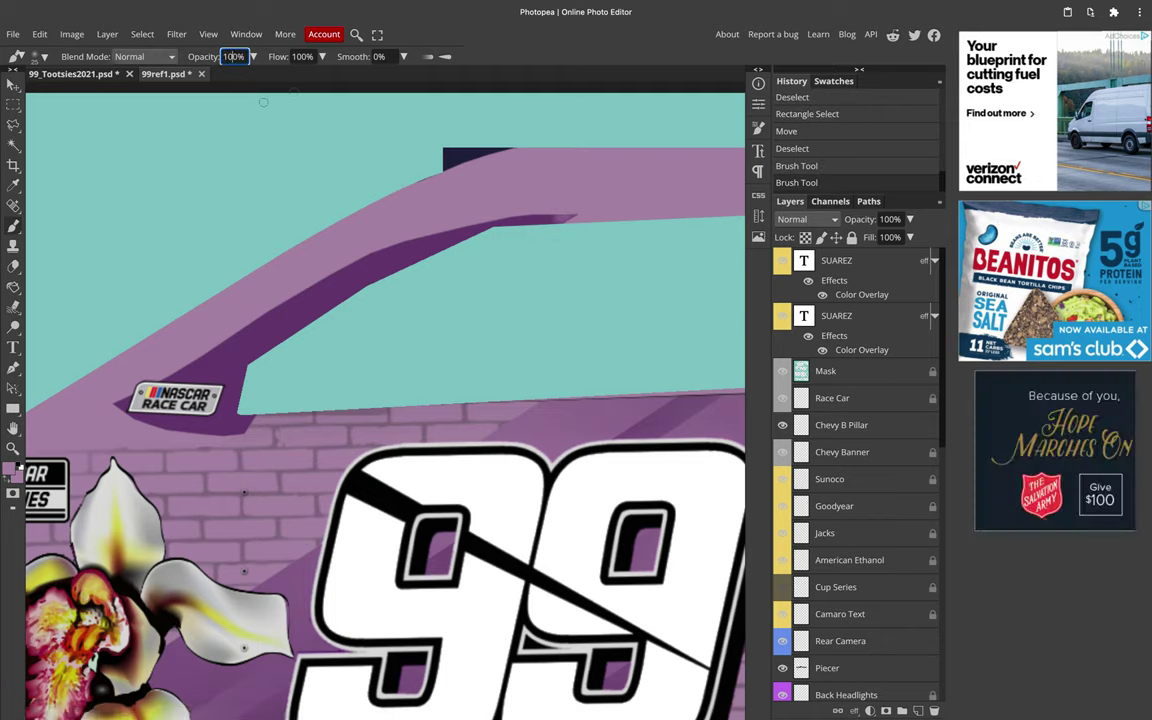
# Step: Paint out the dark purple stripe's tip at the window's upper front corner in light purple and set brush smoothing to 100%
pyautogui.click(425, 176)
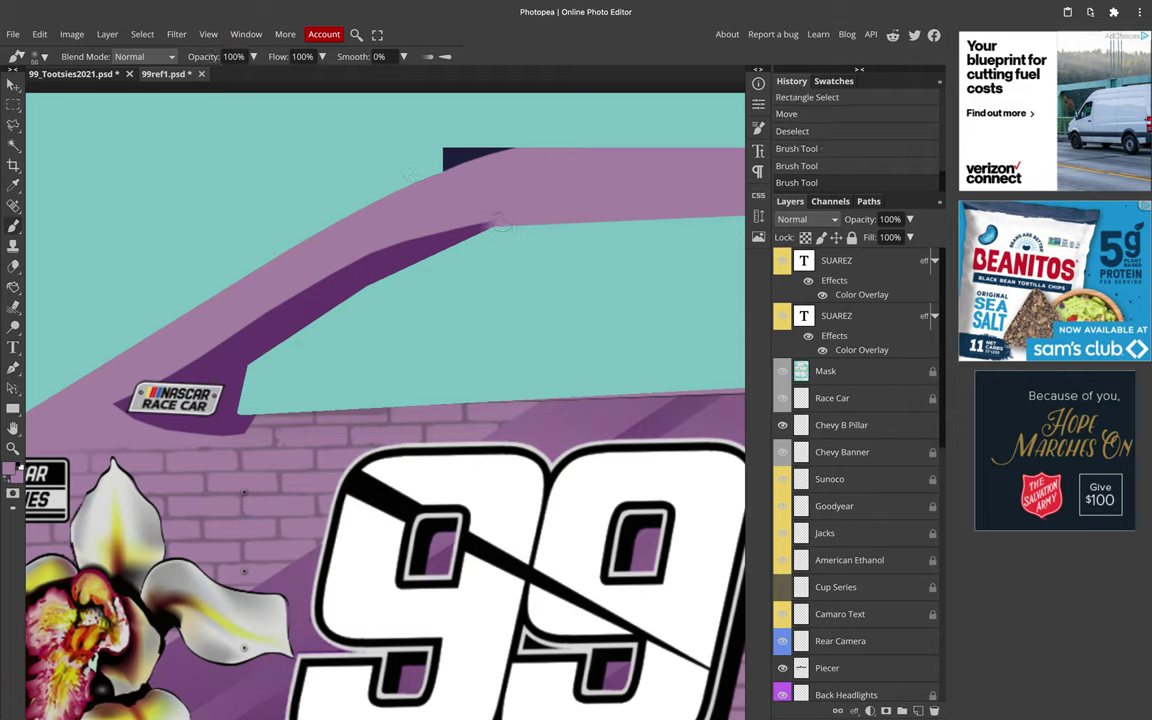
pyautogui.click(501, 233)
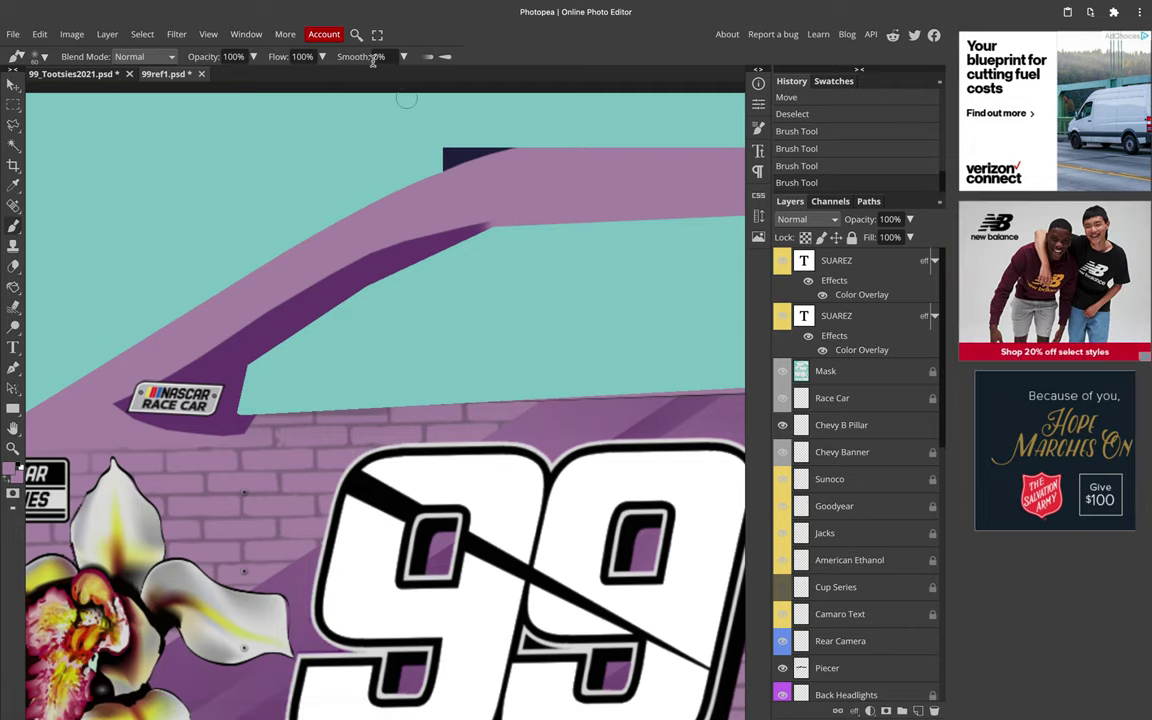
pyautogui.click(498, 231)
pyautogui.scroll(-5, 498, 231)
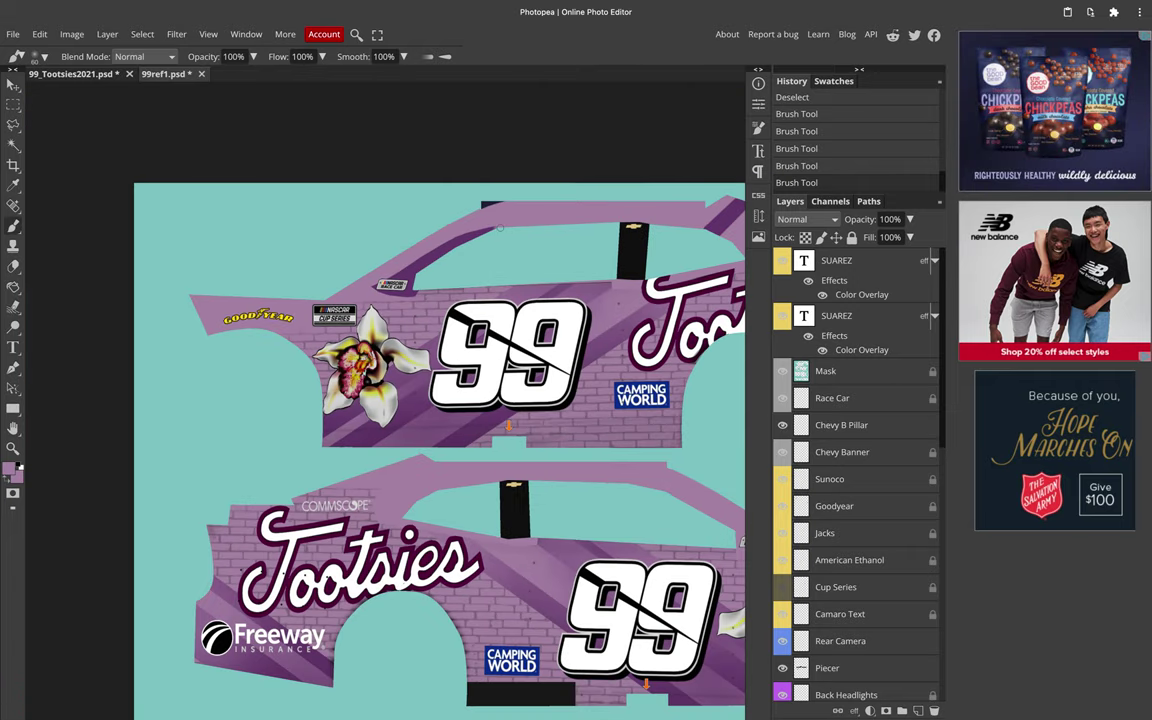
pyautogui.moveTo(495, 232); pyautogui.dragTo(484, 227)
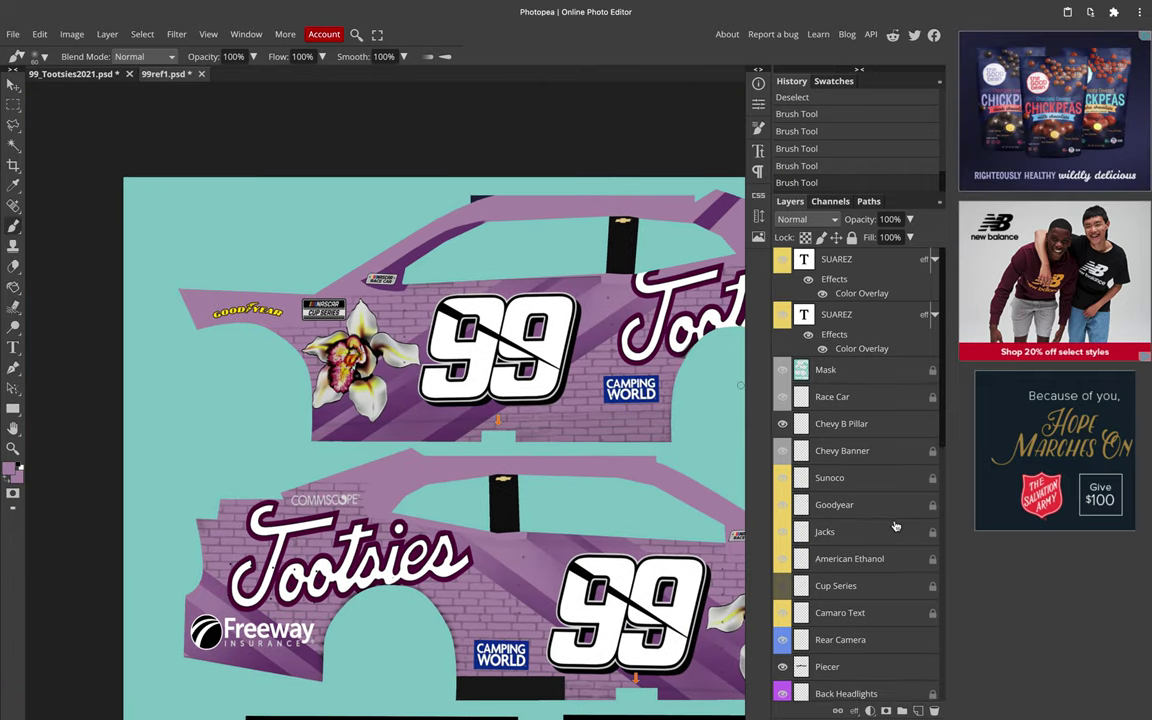
# Step: Duplicate Layer 8, then flip Layer 8 horizontally onto the lower car side's roof at about 135% width
pyautogui.scroll(-5, 840, 560)
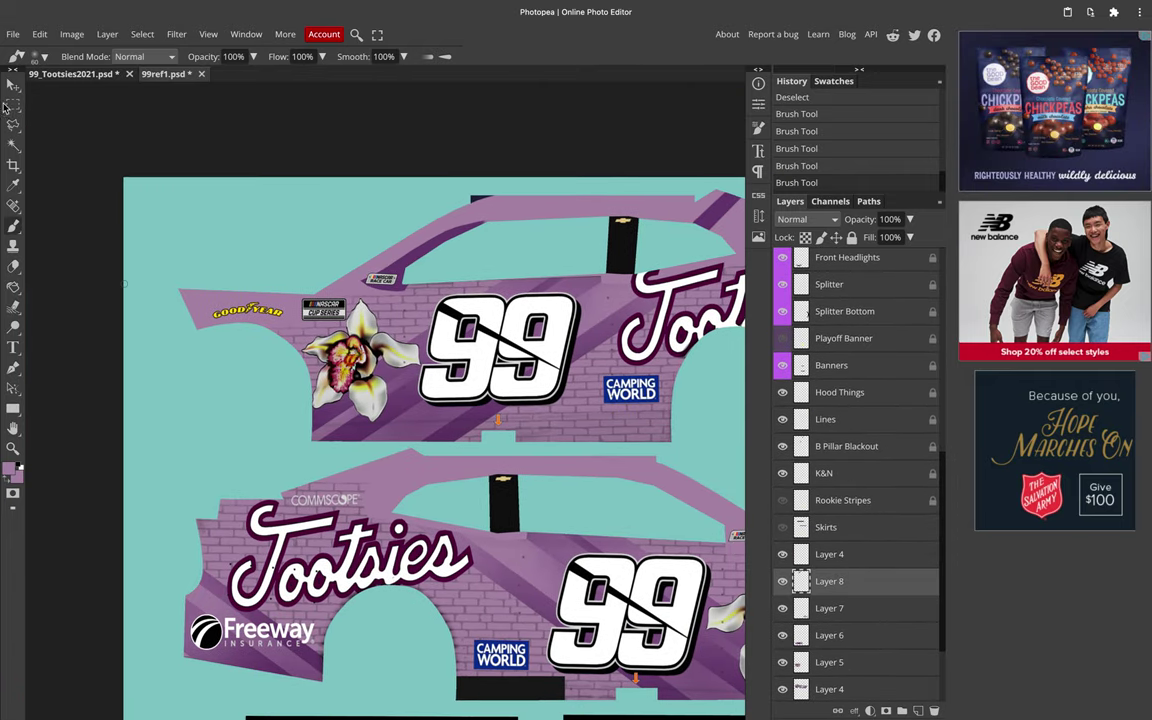
pyautogui.click(12, 86)
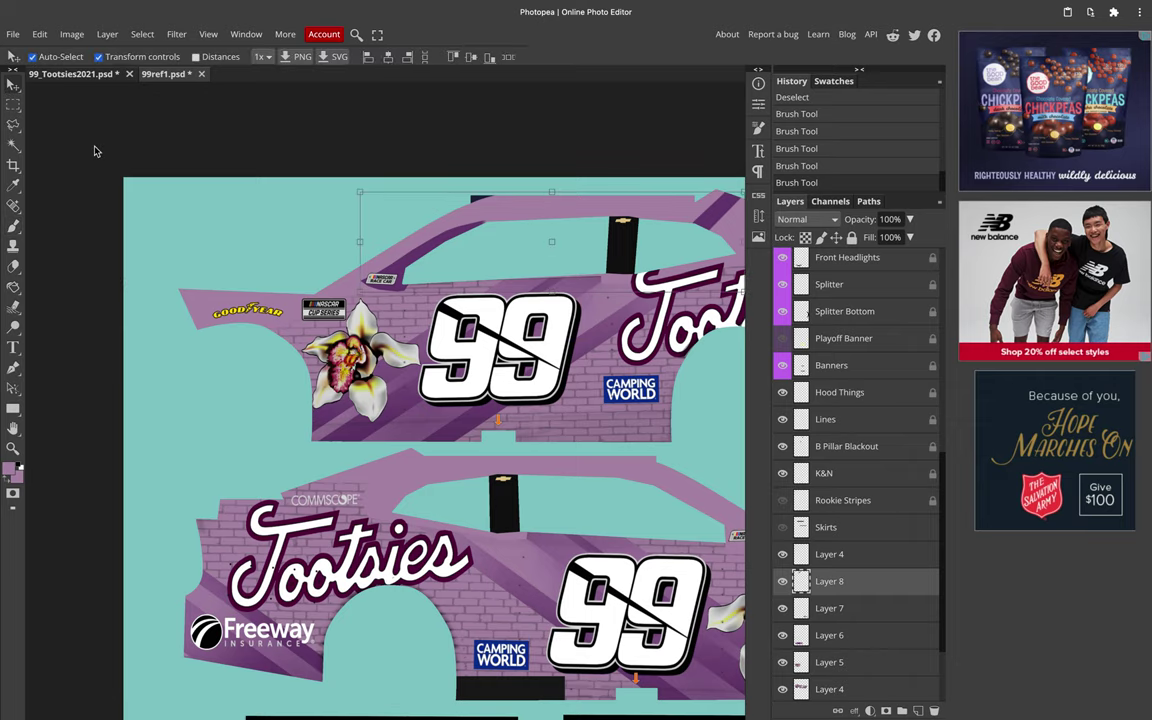
pyautogui.hotkey('ctrl', 'j')
pyautogui.hotkey('ctrl', '0')
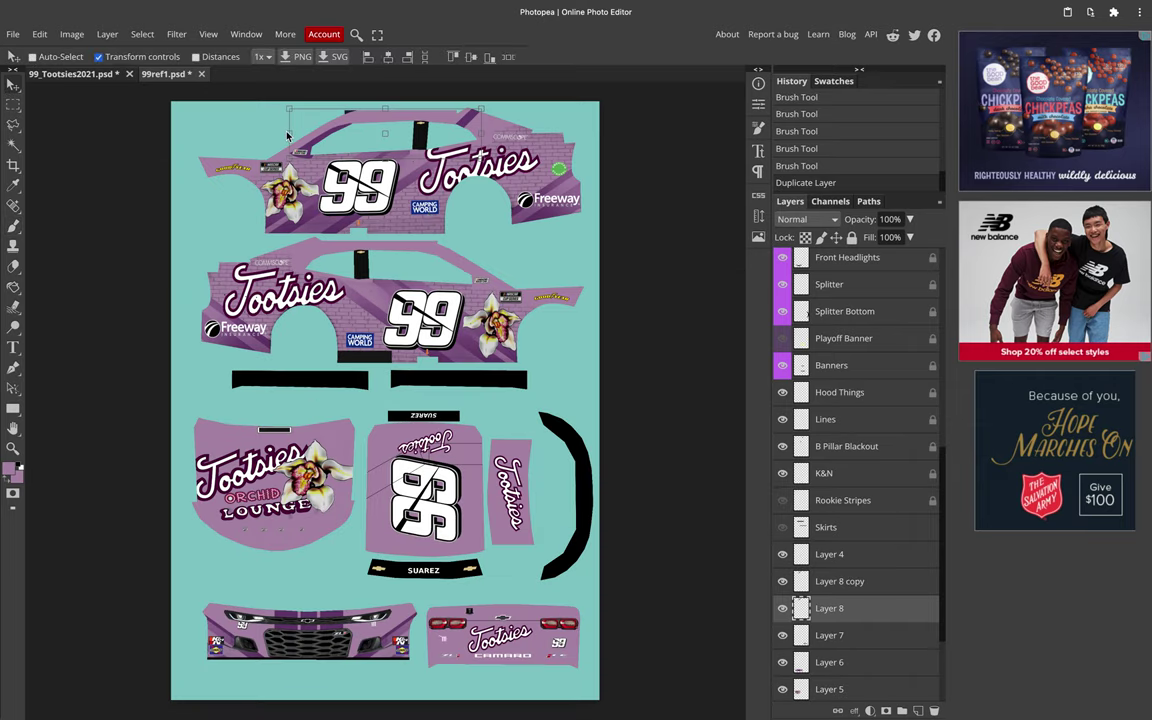
pyautogui.moveTo(288, 135); pyautogui.dragTo(690, 148)
pyautogui.moveTo(585, 209); pyautogui.dragTo(413, 313)
pyautogui.moveTo(239, 275); pyautogui.dragTo(271, 262)
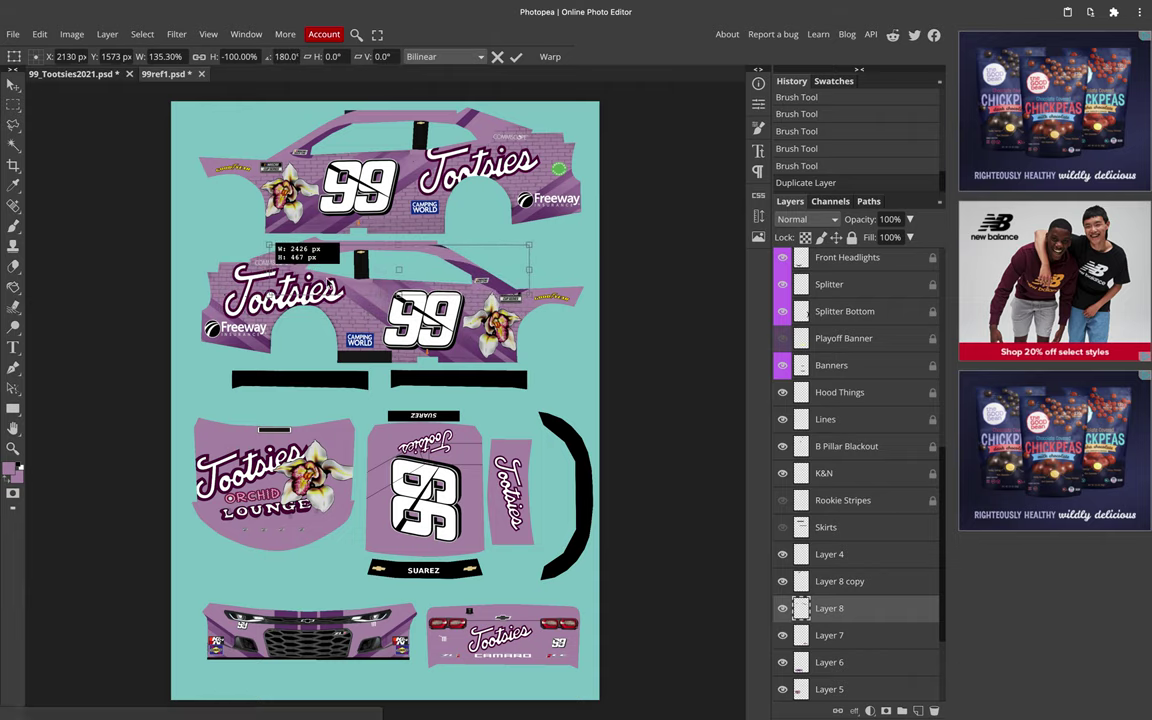
# Step: Shift and narrow the flipped stripes to about 114% width so the front stripe follows the lower car's windshield pillar
pyautogui.scroll(3, 320, 275)
pyautogui.moveTo(353, 271); pyautogui.dragTo(371, 263)
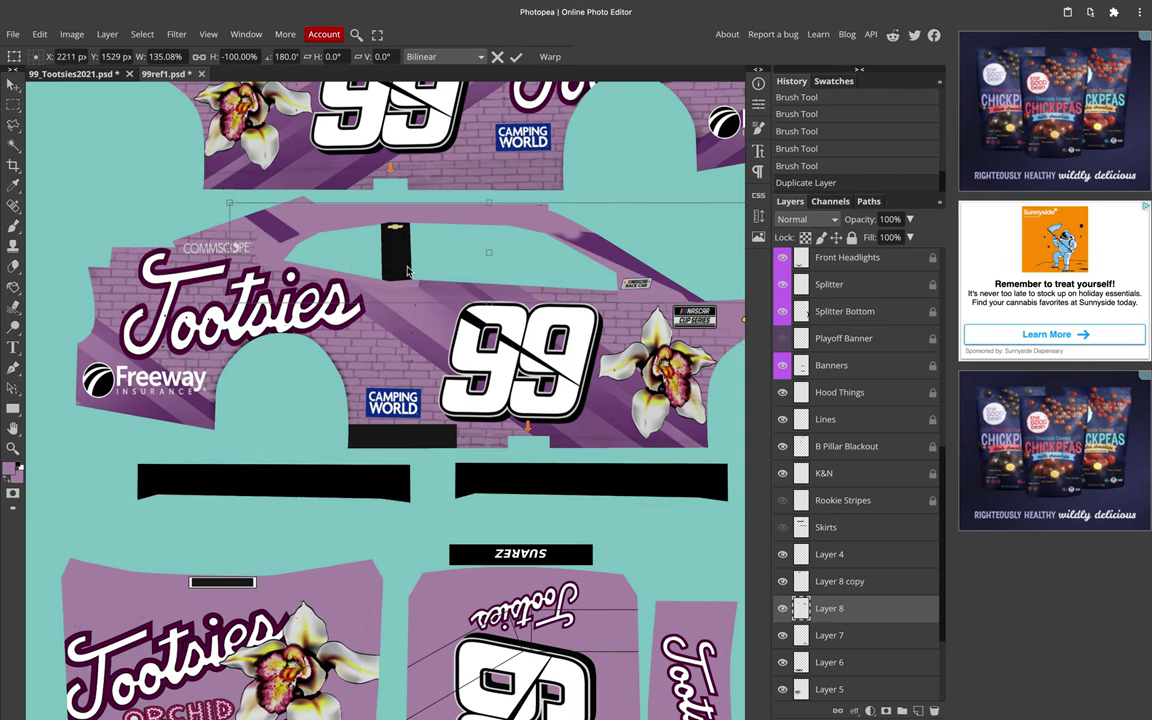
pyautogui.hscroll(2, 425, 265)
pyautogui.moveTo(658, 254); pyautogui.dragTo(567, 263)
pyautogui.moveTo(481, 280); pyautogui.dragTo(486, 276)
pyautogui.moveTo(584, 250); pyautogui.dragTo(577, 249)
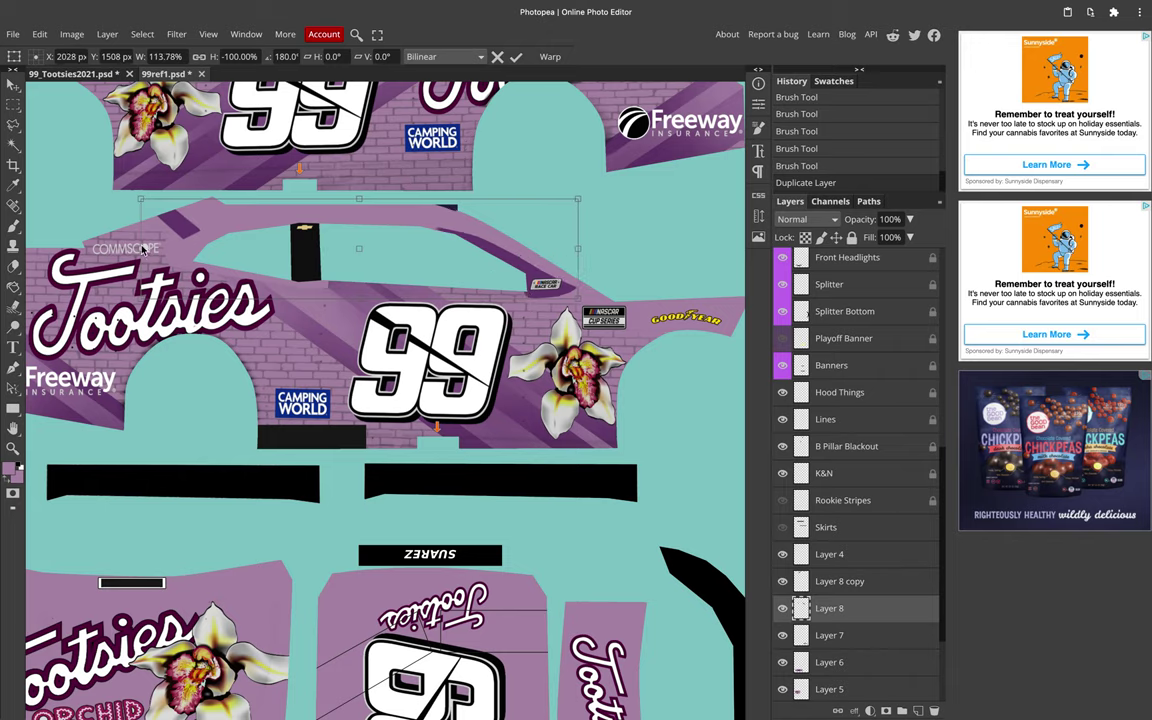
# Step: Refit the flipped stripes over the lower car's window frame at 98.33% width and 96.15% height
pyautogui.moveTo(143, 248); pyautogui.dragTo(186, 249)
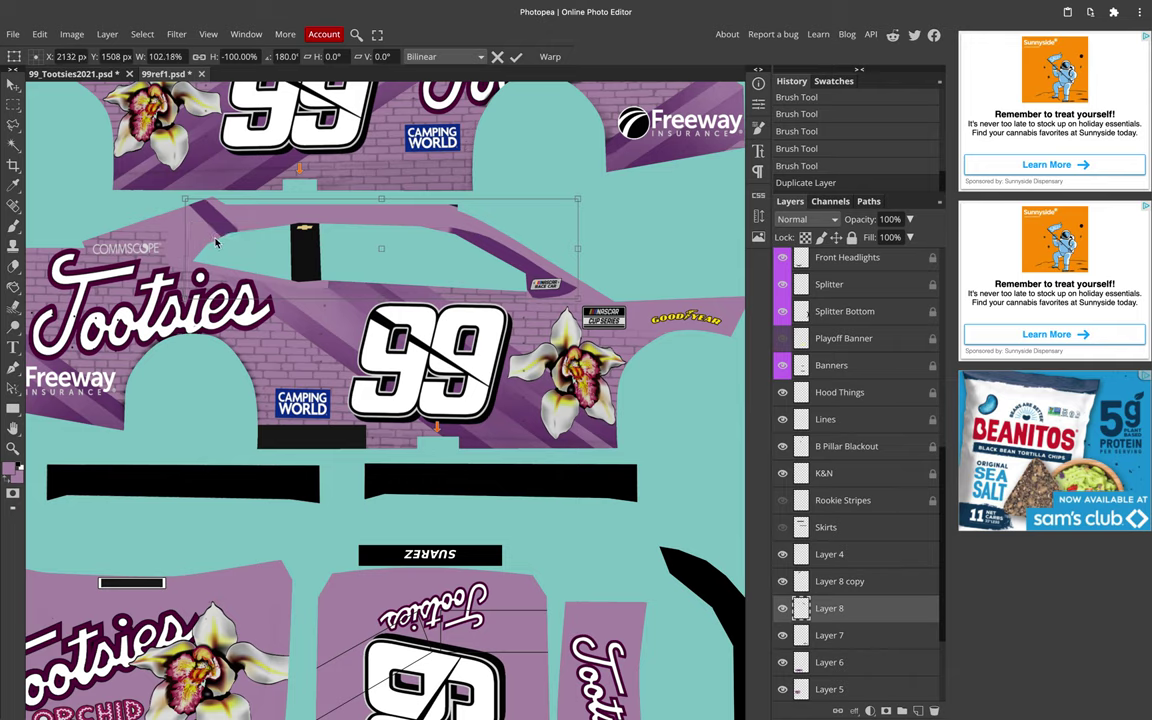
pyautogui.moveTo(576, 249)
pyautogui.mouseDown()
pyautogui.moveTo(551, 258)
pyautogui.moveTo(563, 253)
pyautogui.mouseUp()
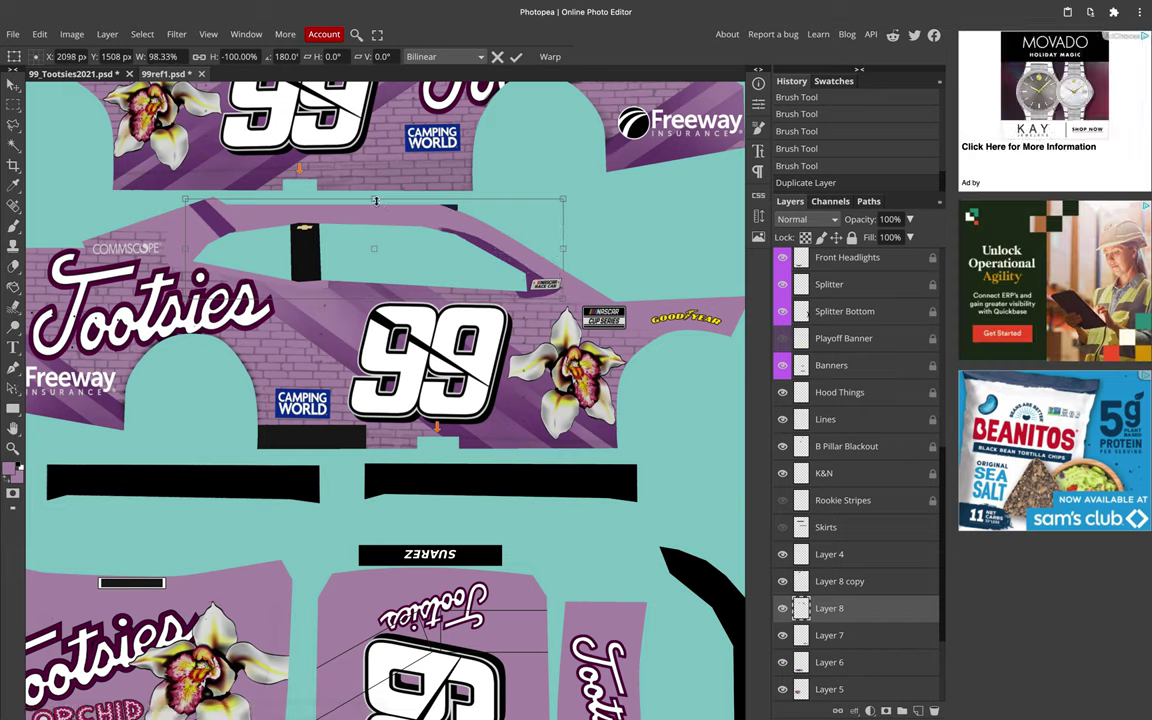
pyautogui.moveTo(376, 200); pyautogui.dragTo(376, 201)
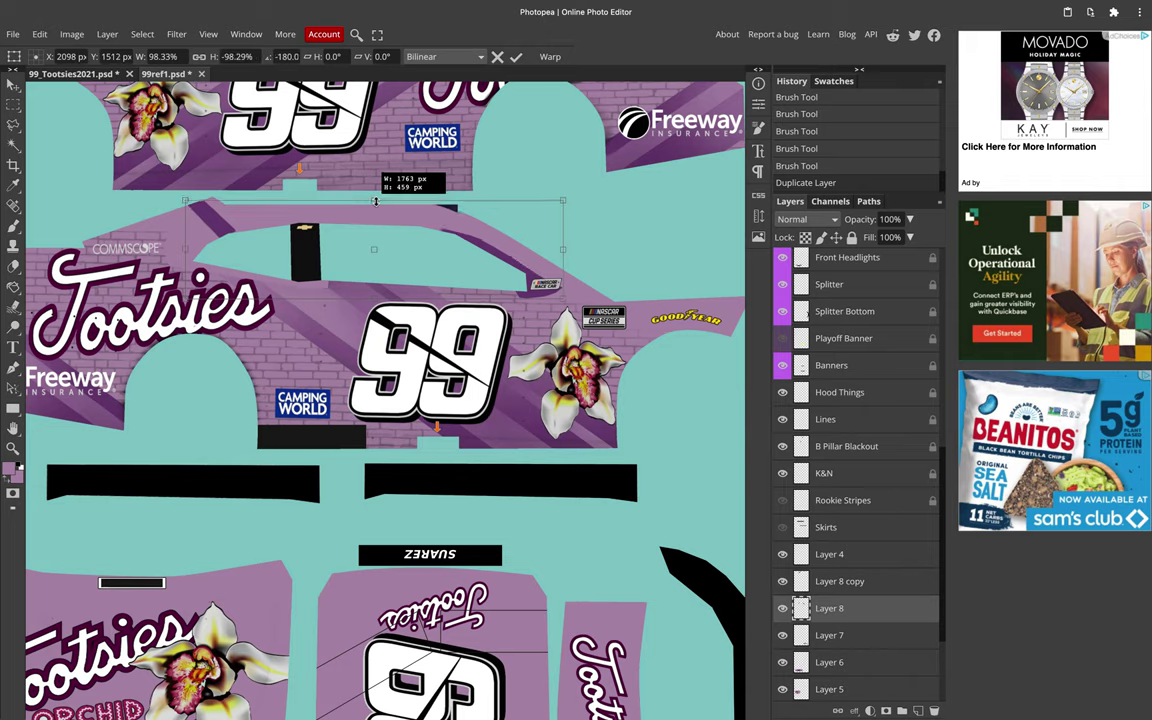
pyautogui.moveTo(376, 201); pyautogui.dragTo(376, 201)
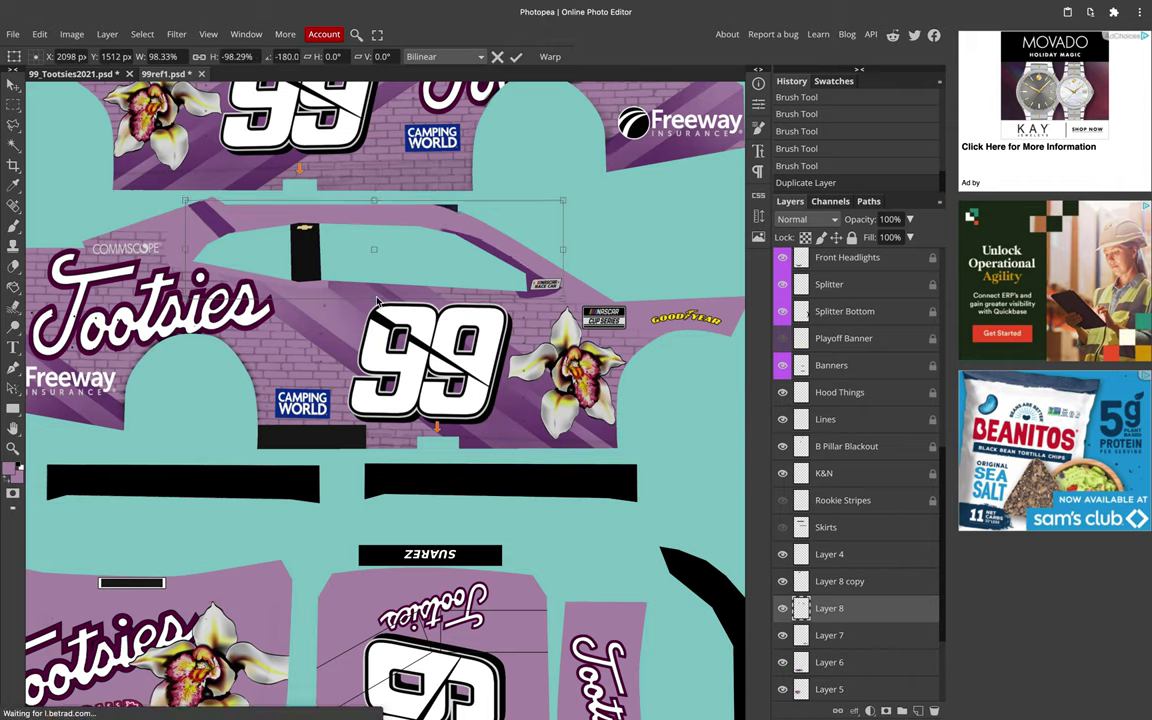
pyautogui.moveTo(376, 299); pyautogui.dragTo(373, 298)
# Step: Widen the flipped stripes to 101.34% across the lower car's roof pillars and apply the transform
pyautogui.scroll(-3, 380, 300)
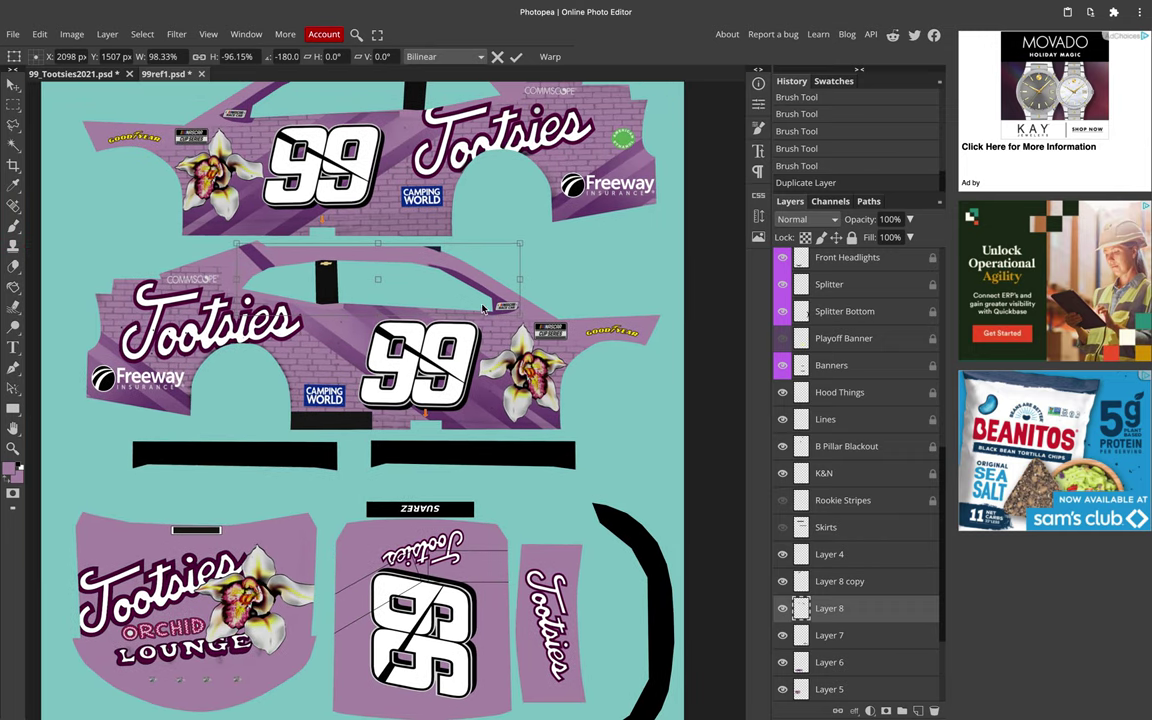
pyautogui.moveTo(520, 279); pyautogui.dragTo(523, 279)
pyautogui.scroll(2, 391, 283)
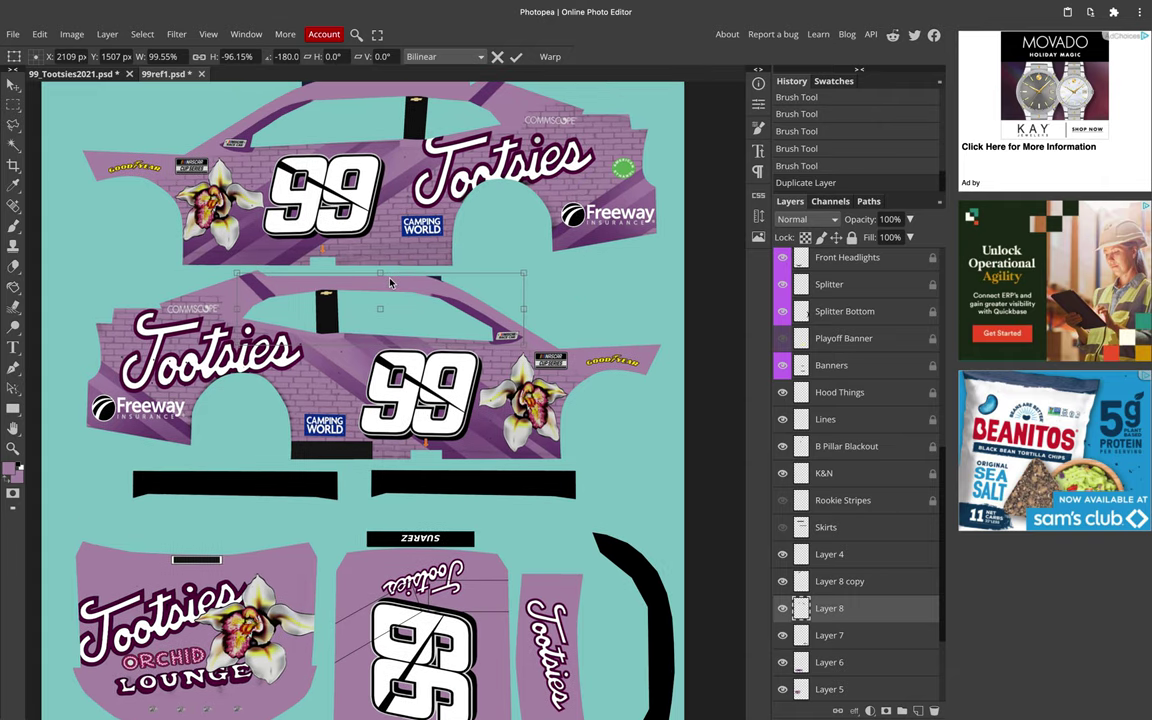
pyautogui.scroll(2, 390, 284)
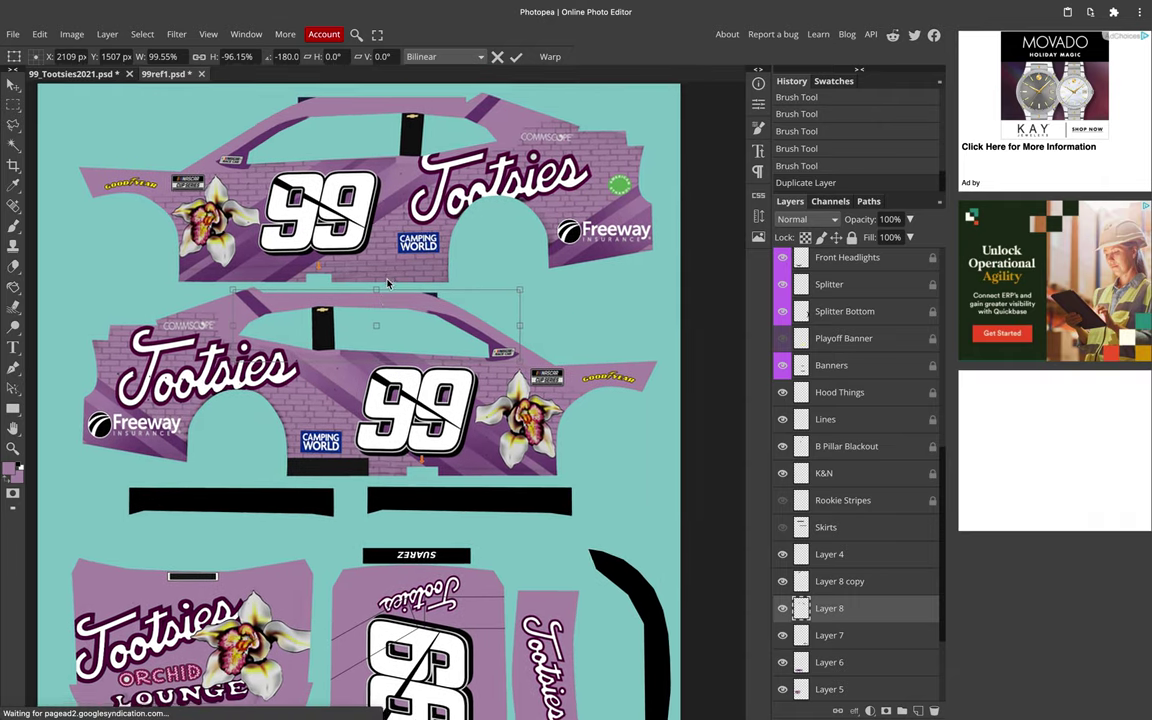
pyautogui.scroll(-1, 388, 285)
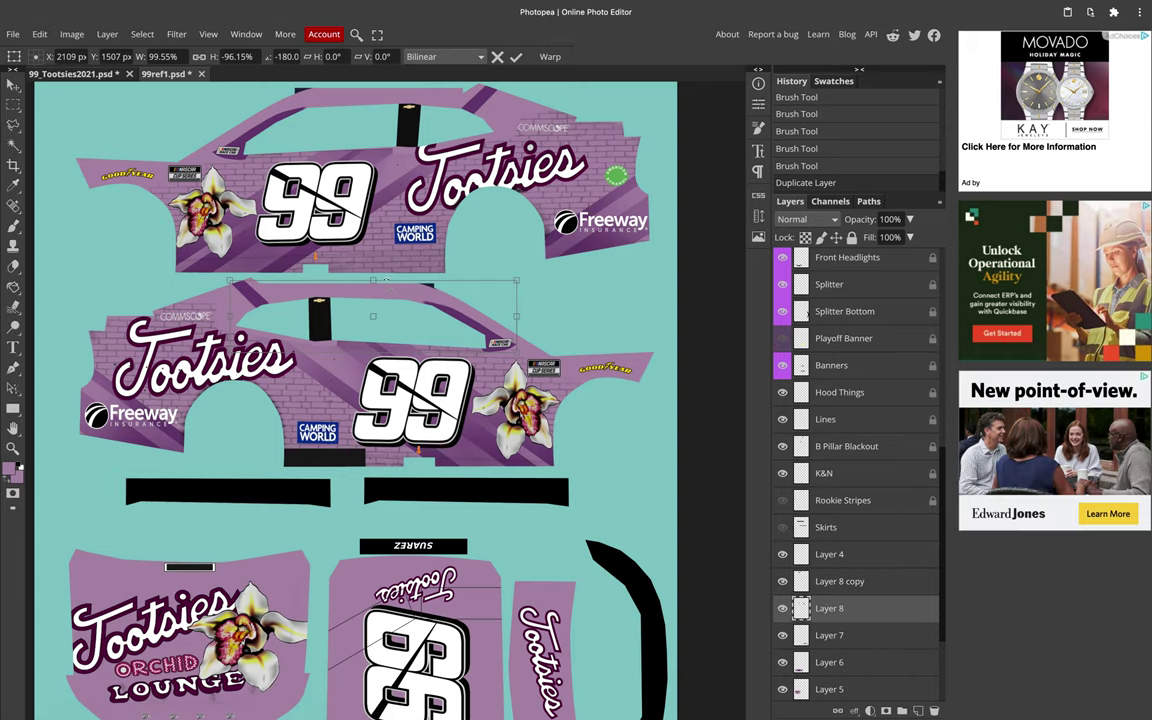
pyautogui.moveTo(227, 318); pyautogui.dragTo(228, 318)
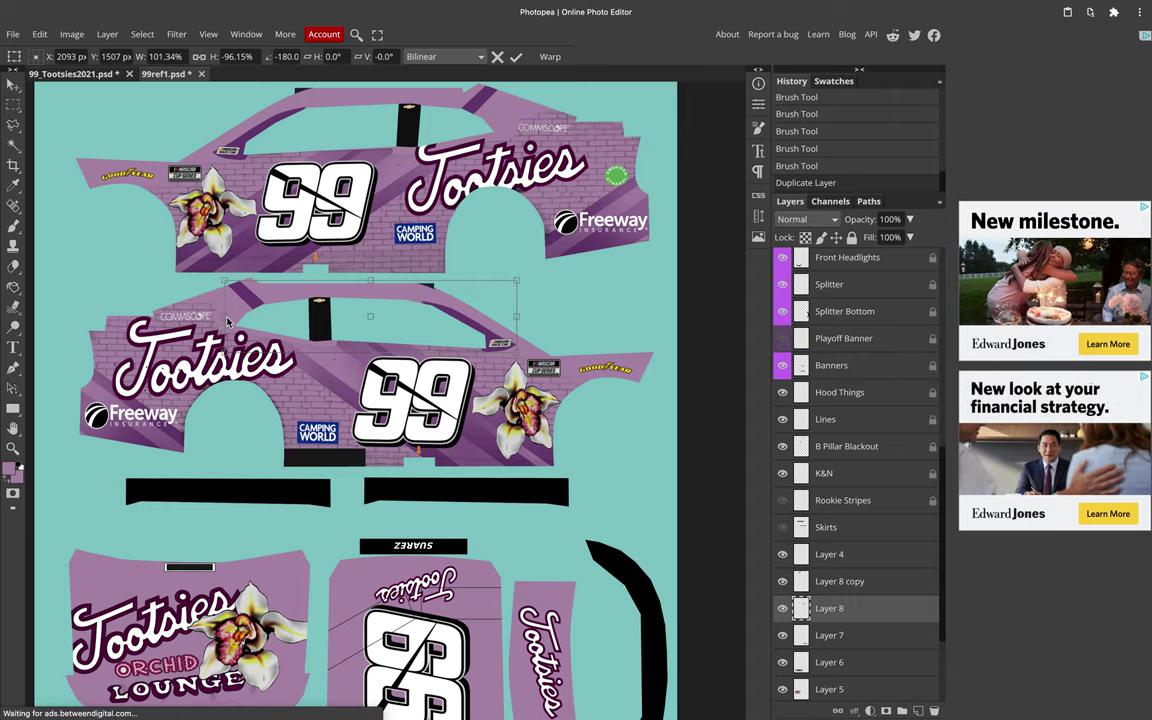
pyautogui.press('Return')
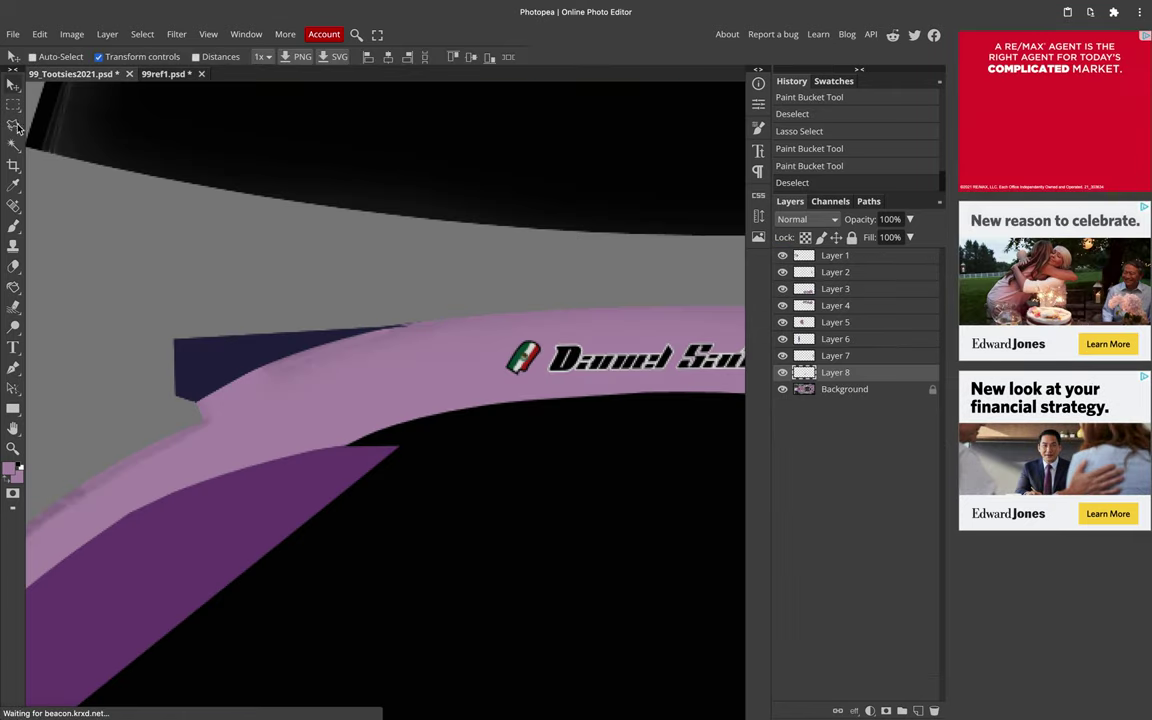
# Step: In the reference image, marquee-select the flag and driver's name, copy them from Background to a new layer, and transfer it into 99_Tootsies2021.psd
pyautogui.press('l')
pyautogui.hscroll(1, 448, 370)
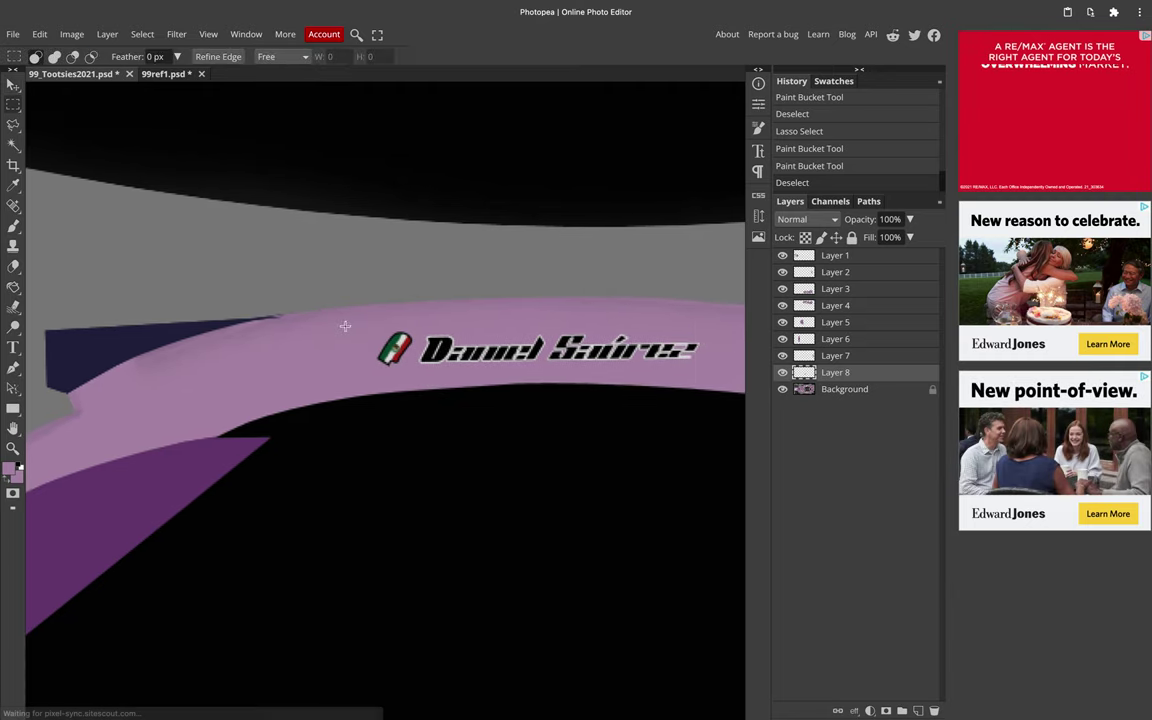
pyautogui.moveTo(364, 321)
pyautogui.mouseDown()
pyautogui.moveTo(708, 358)
pyautogui.moveTo(843, 404)
pyautogui.mouseUp()
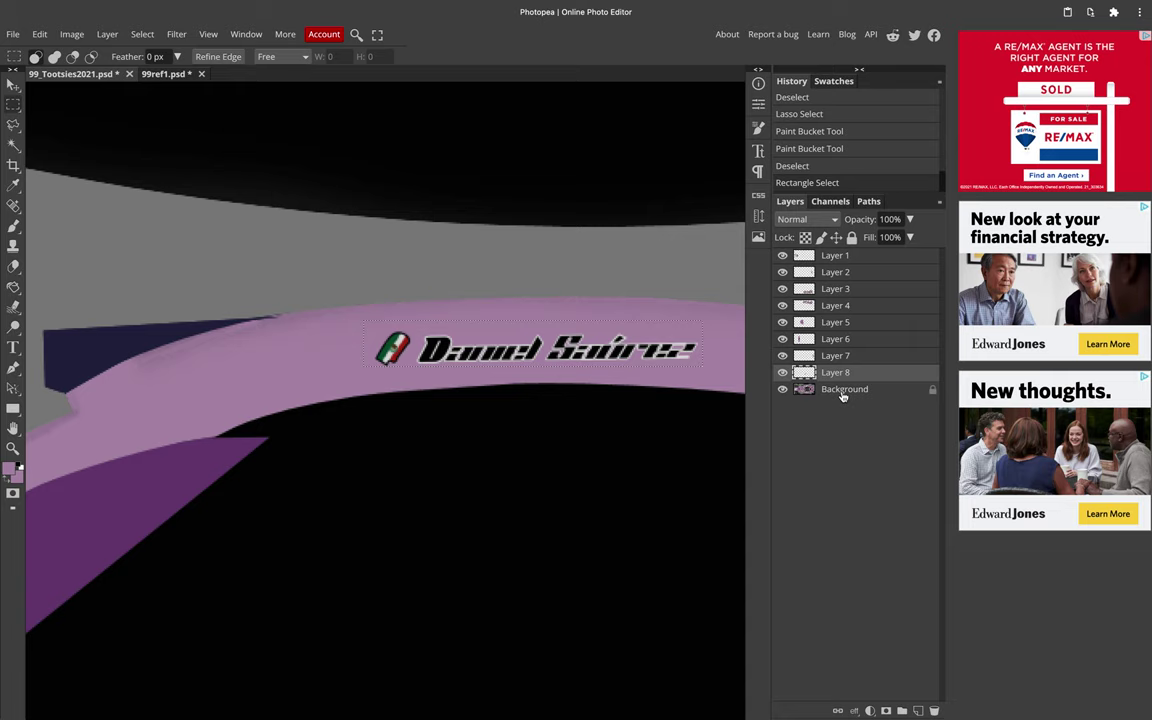
pyautogui.hotkey('ctrl', 'j')
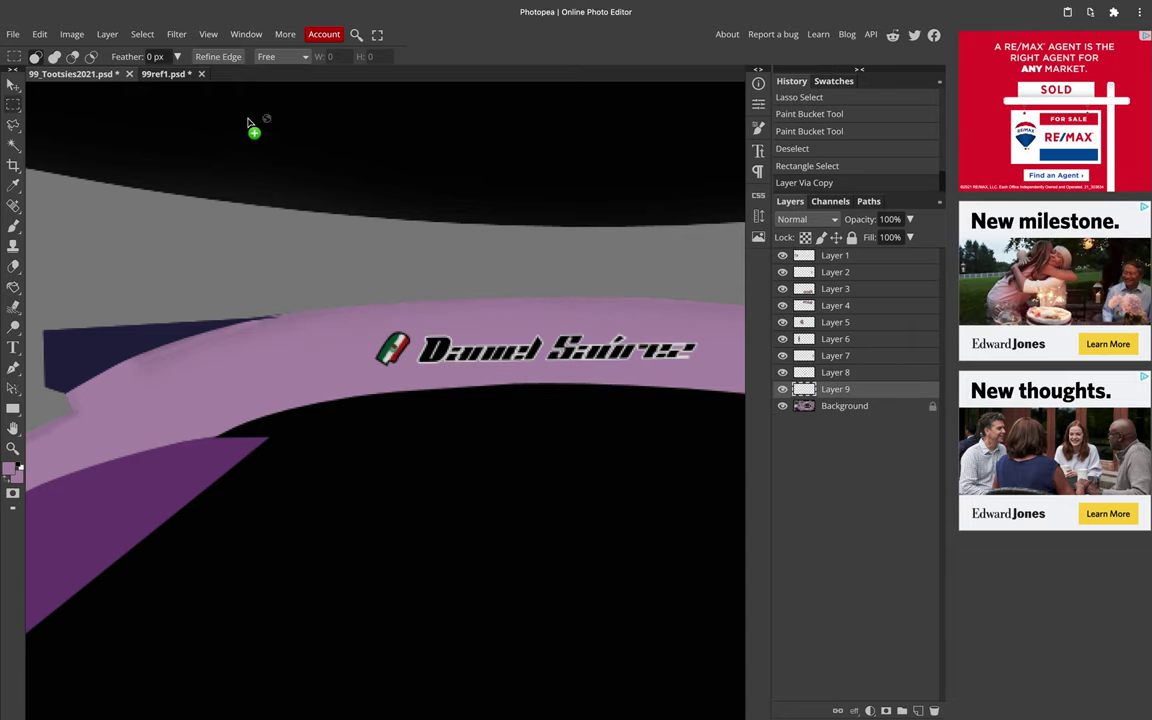
pyautogui.click(75, 74)
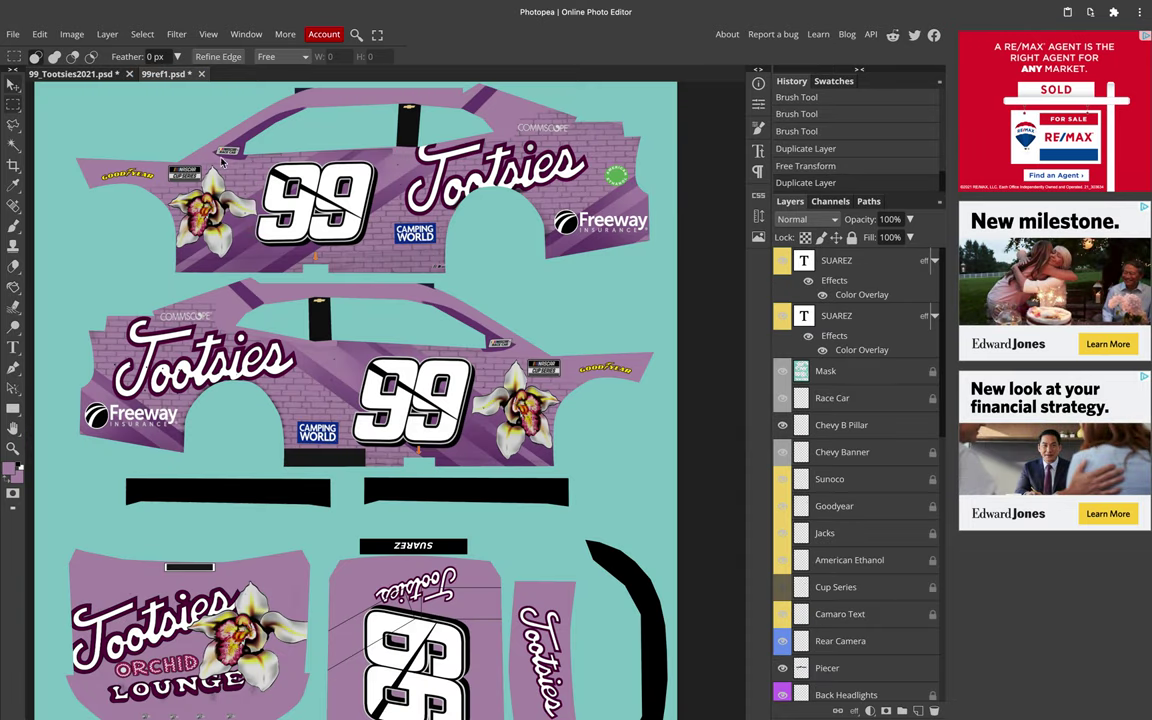
# Step: Move the driver's name onto the upper car side's roof rail and enlarge it to about 162% width and 221% height
pyautogui.press('v')
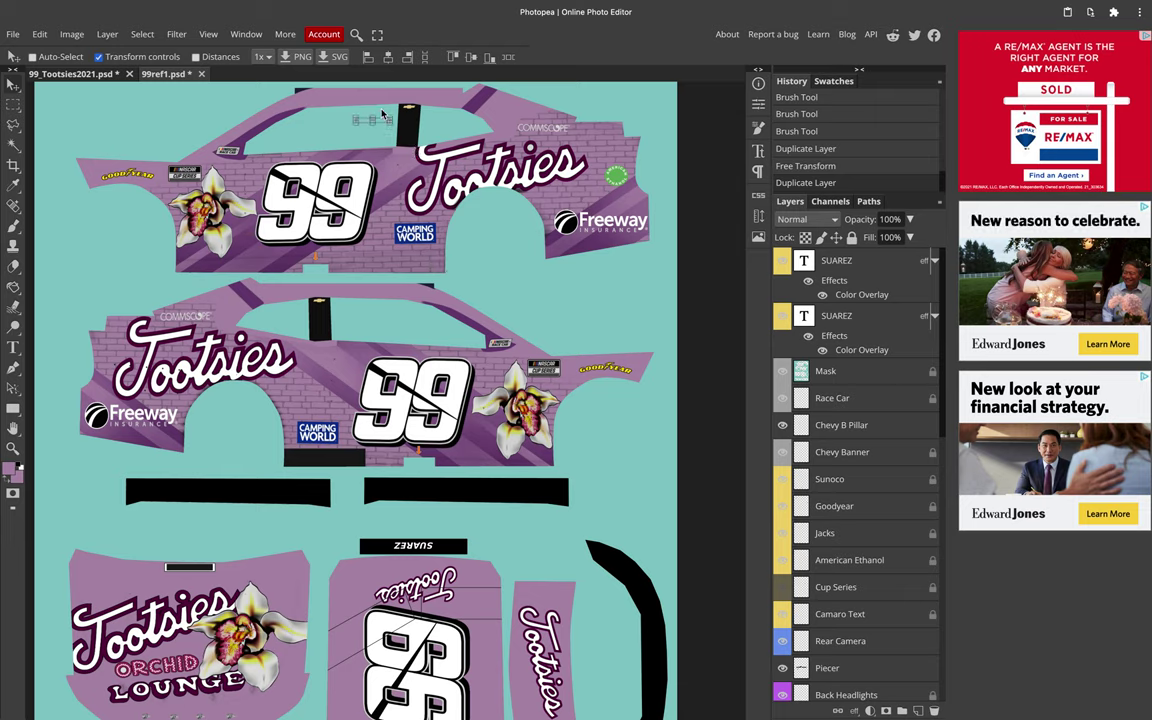
pyautogui.moveTo(377, 104); pyautogui.dragTo(376, 103)
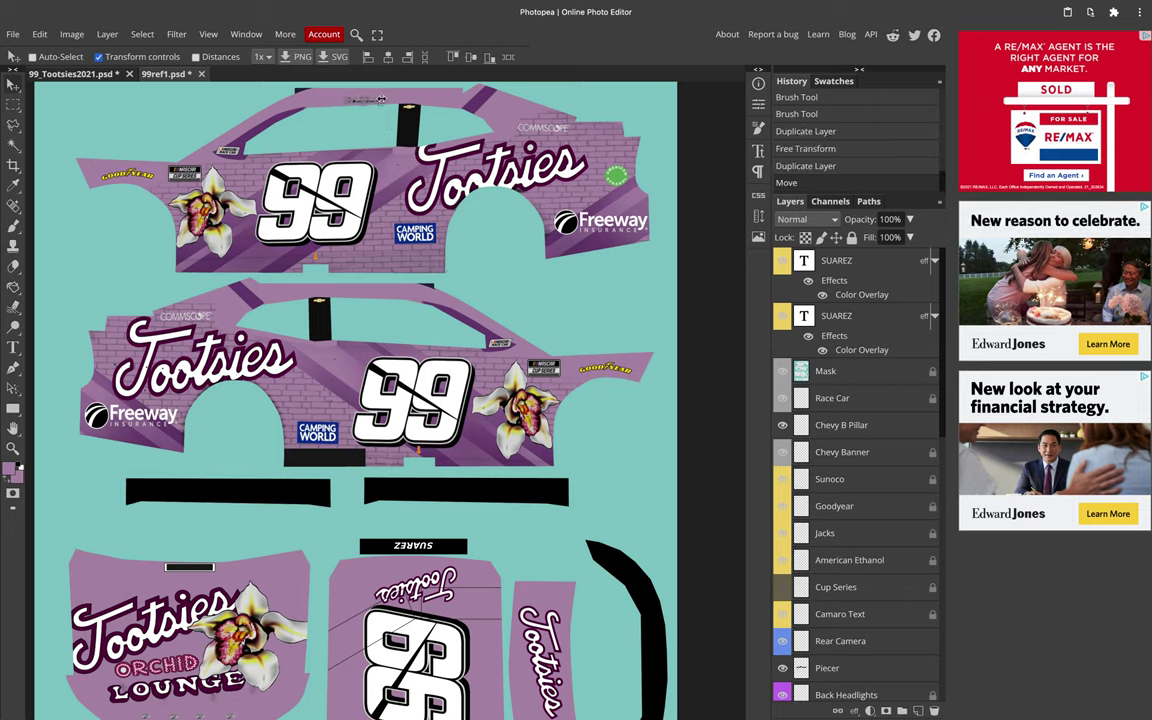
pyautogui.hotkey('ctrl', 't')
pyautogui.moveTo(383, 99)
pyautogui.mouseDown()
pyautogui.moveTo(403, 93)
pyautogui.moveTo(392, 100)
pyautogui.mouseUp()
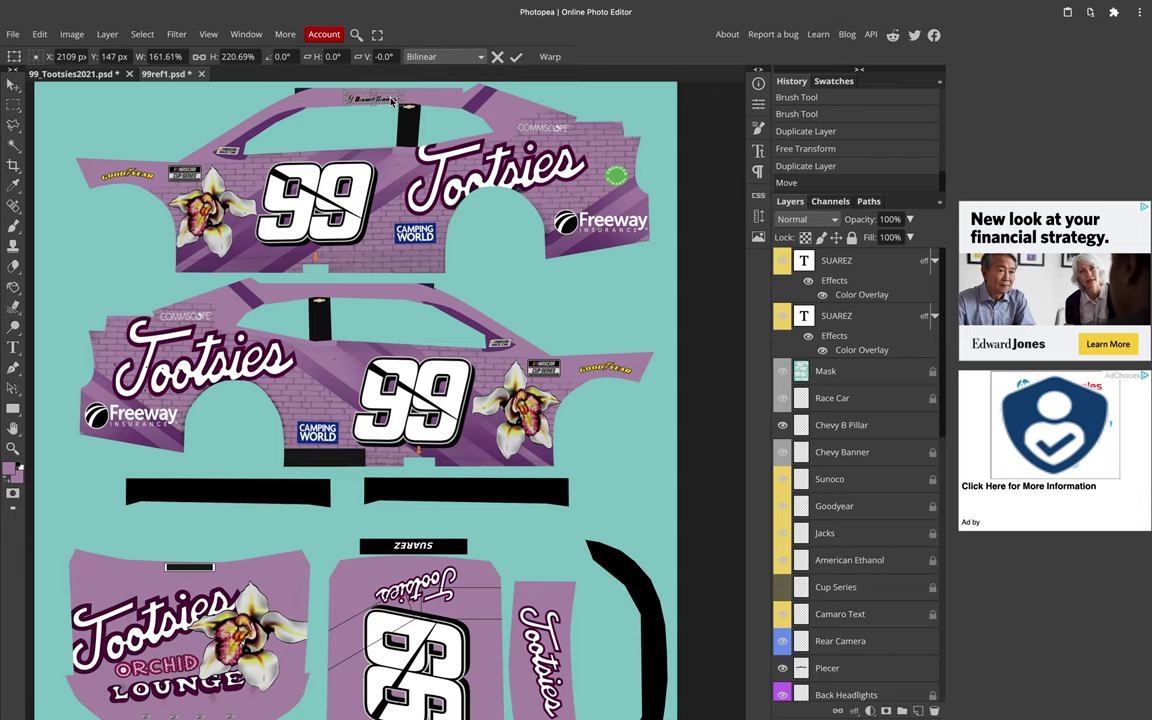
pyautogui.press('Return')
# Step: Duplicate the driver's name layer, Layer 9, onto the lower car side's roof rail, and delete the stray Layer 8 copy 2
pyautogui.hotkey('ctrl', 'j')
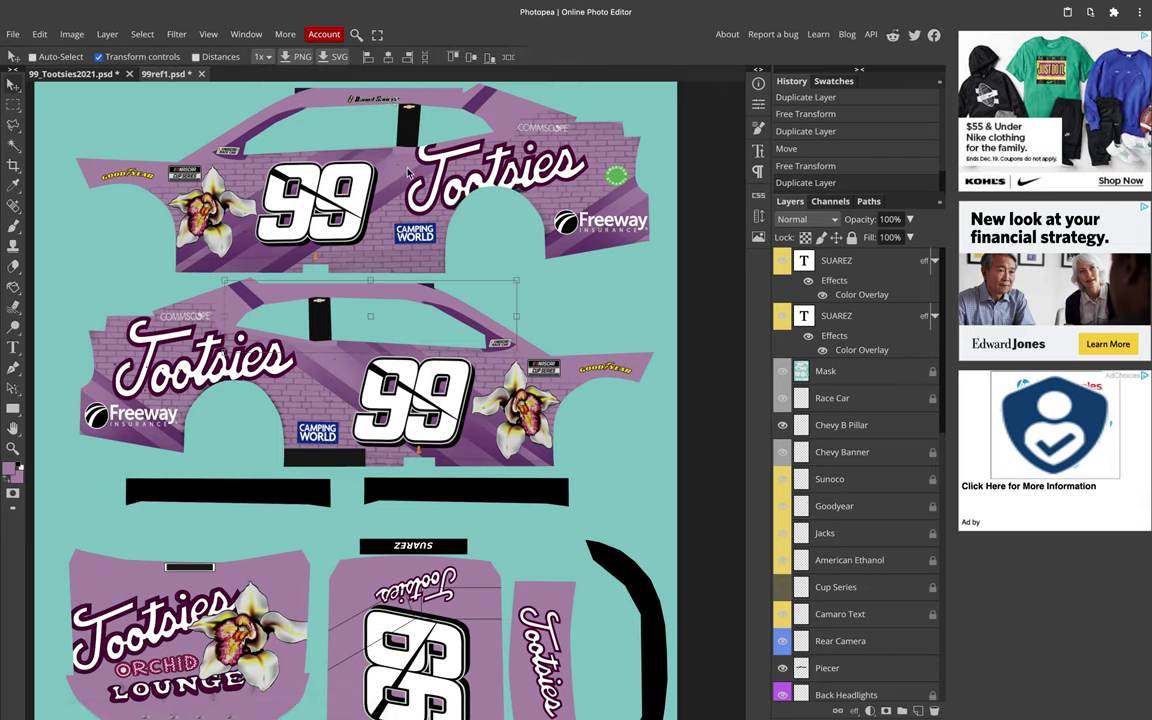
pyautogui.scroll(-10, 858, 513)
pyautogui.scroll(-1, 857, 511)
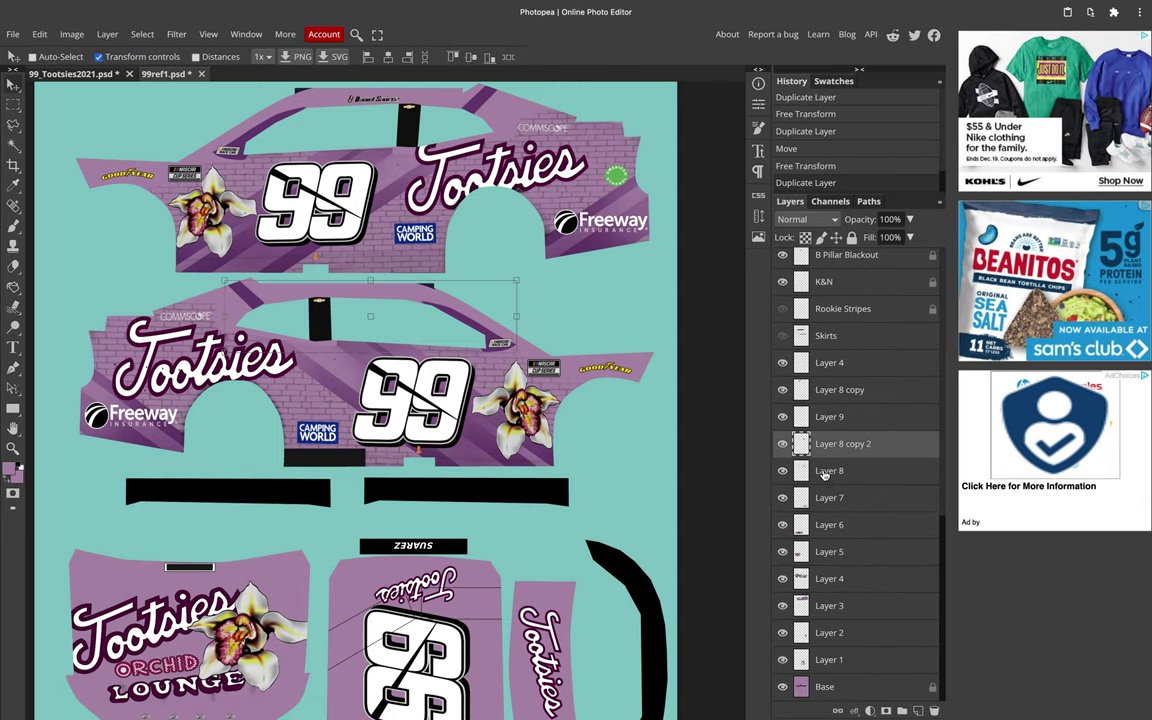
pyautogui.click(817, 428)
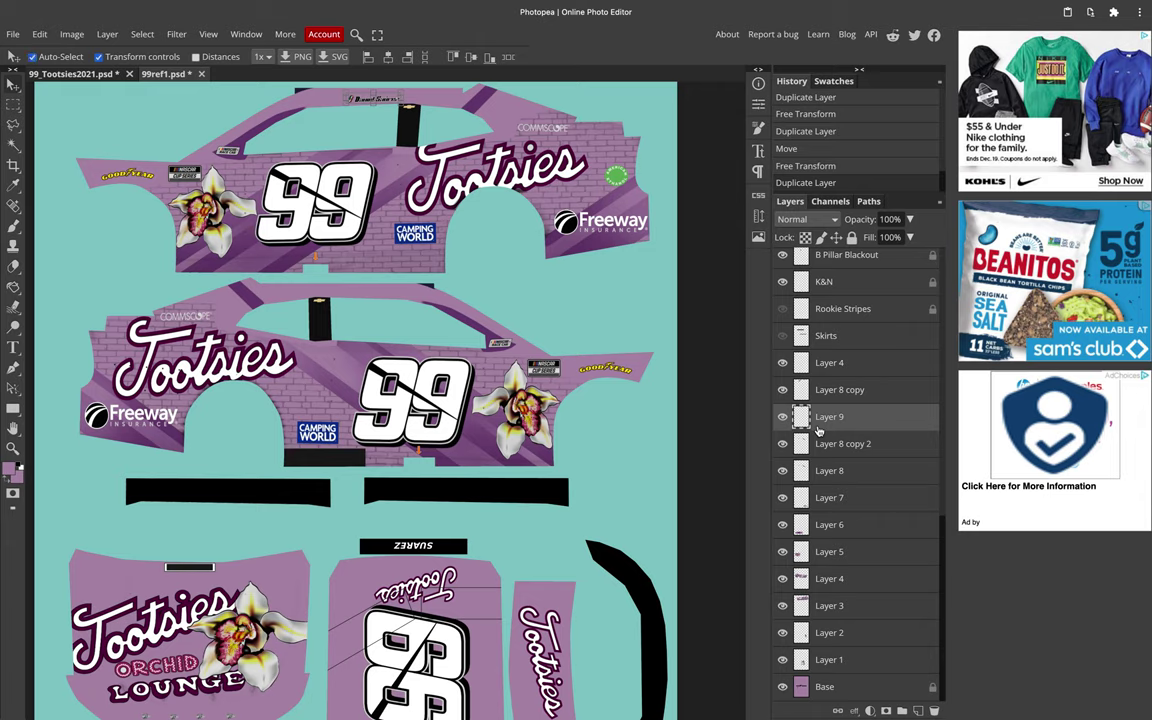
pyautogui.hotkey('ctrl', 'j')
pyautogui.moveTo(380, 147); pyautogui.dragTo(377, 289)
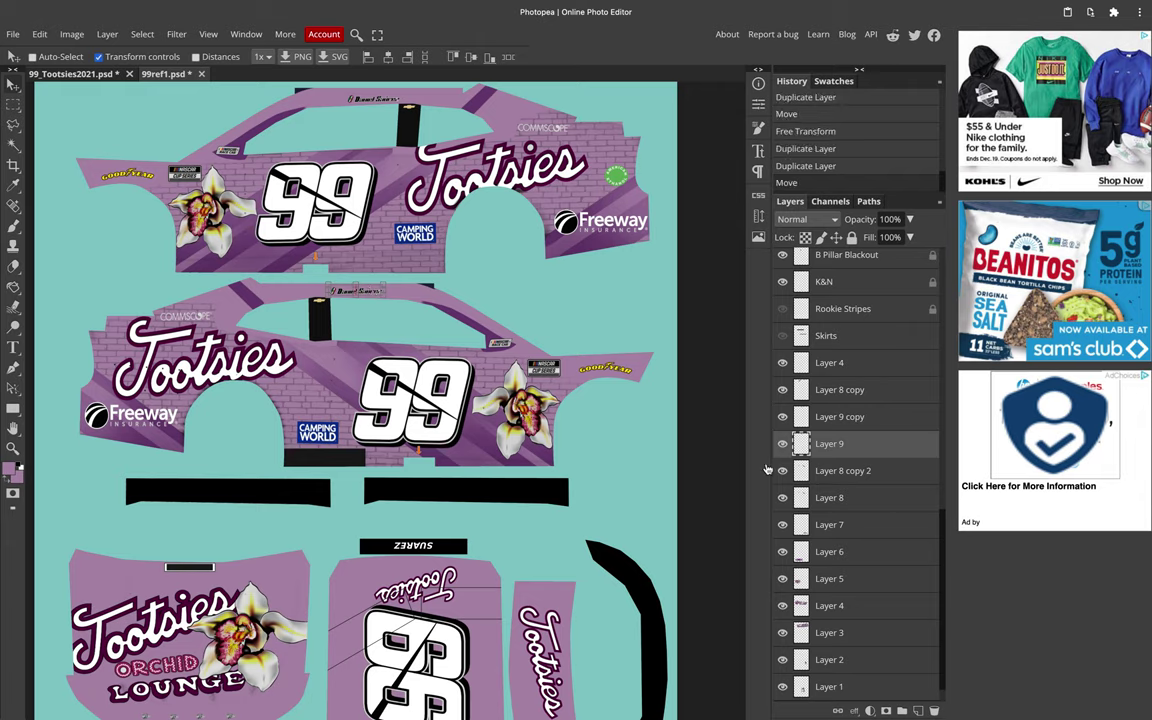
pyautogui.click(805, 471)
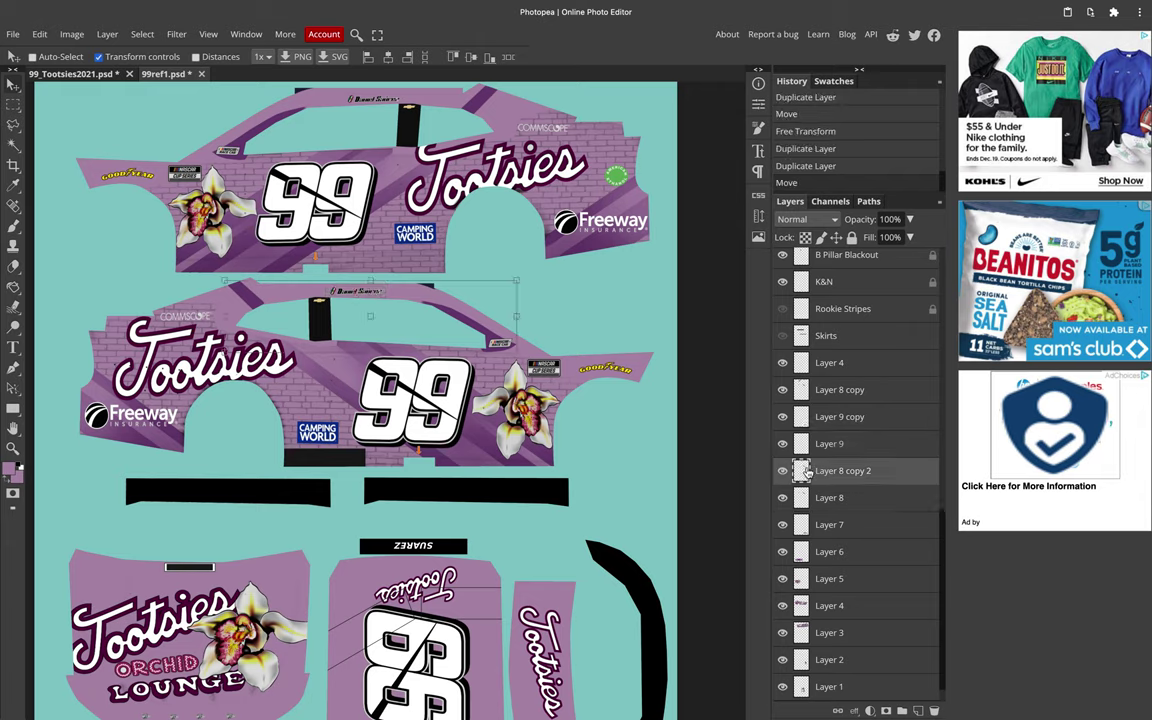
pyautogui.press('Delete')
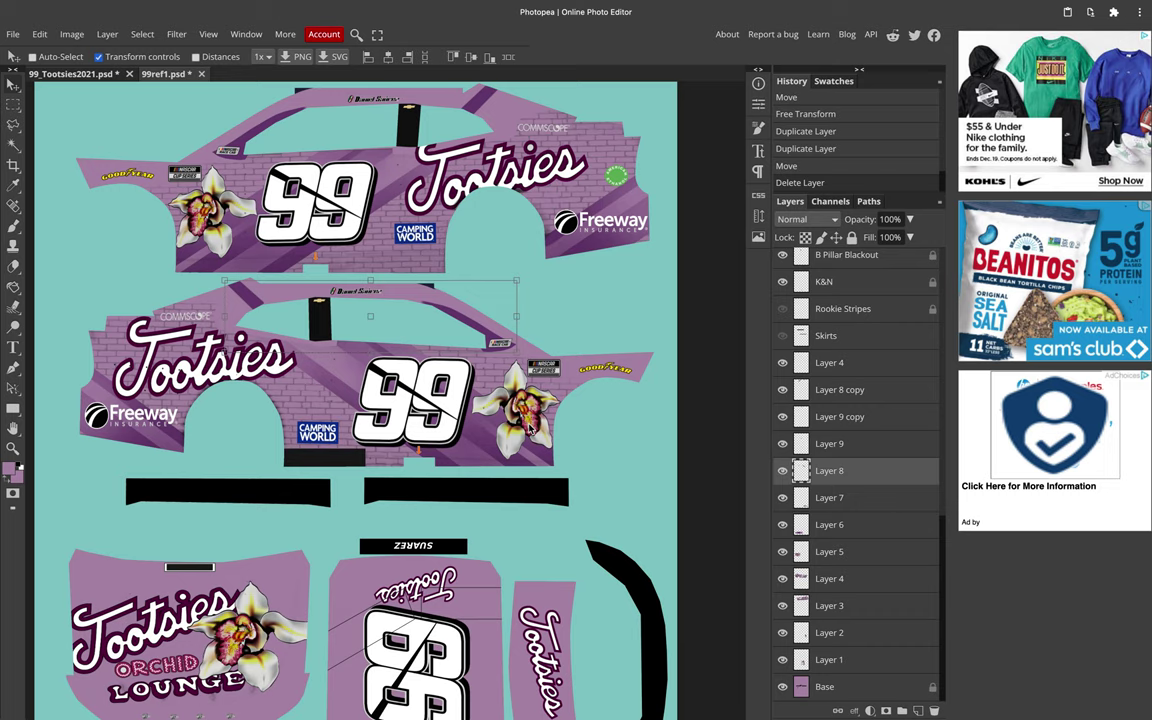
# Step: On Layer 6, marquee-select the small 99 on the front bumper, move it down clear of the headlight, and deselect
pyautogui.scroll(-5, 530, 428)
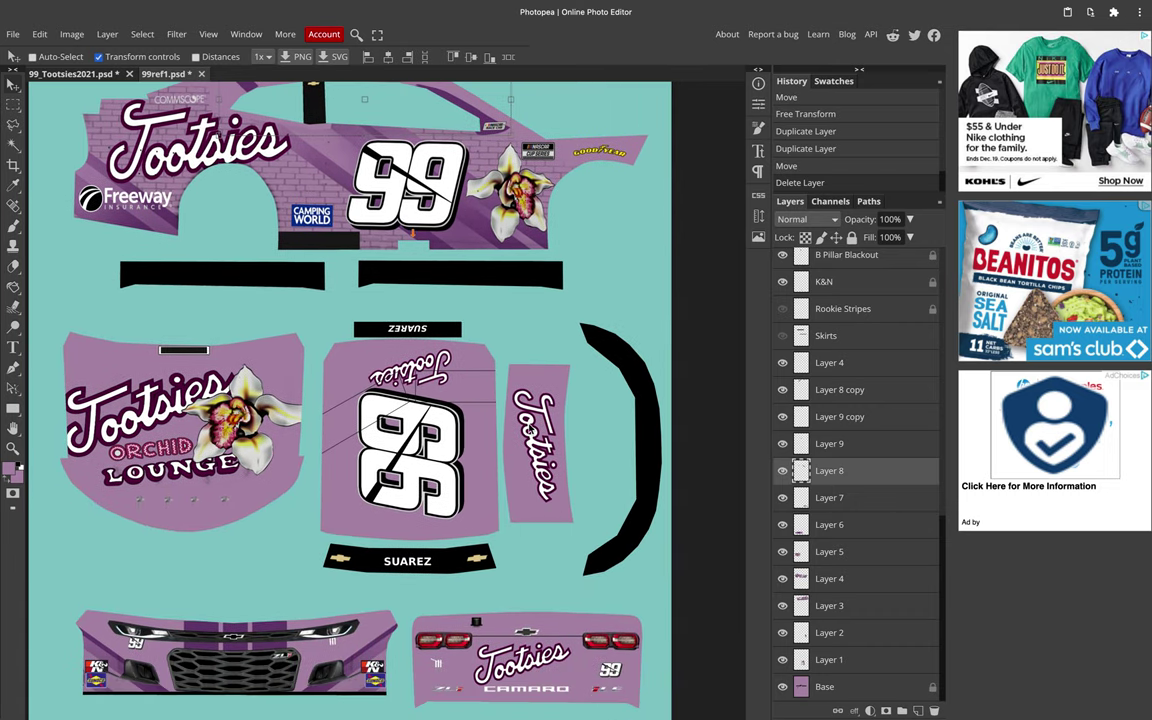
pyautogui.scroll(-1, 350, 400)
pyautogui.scroll(1, 491, 407)
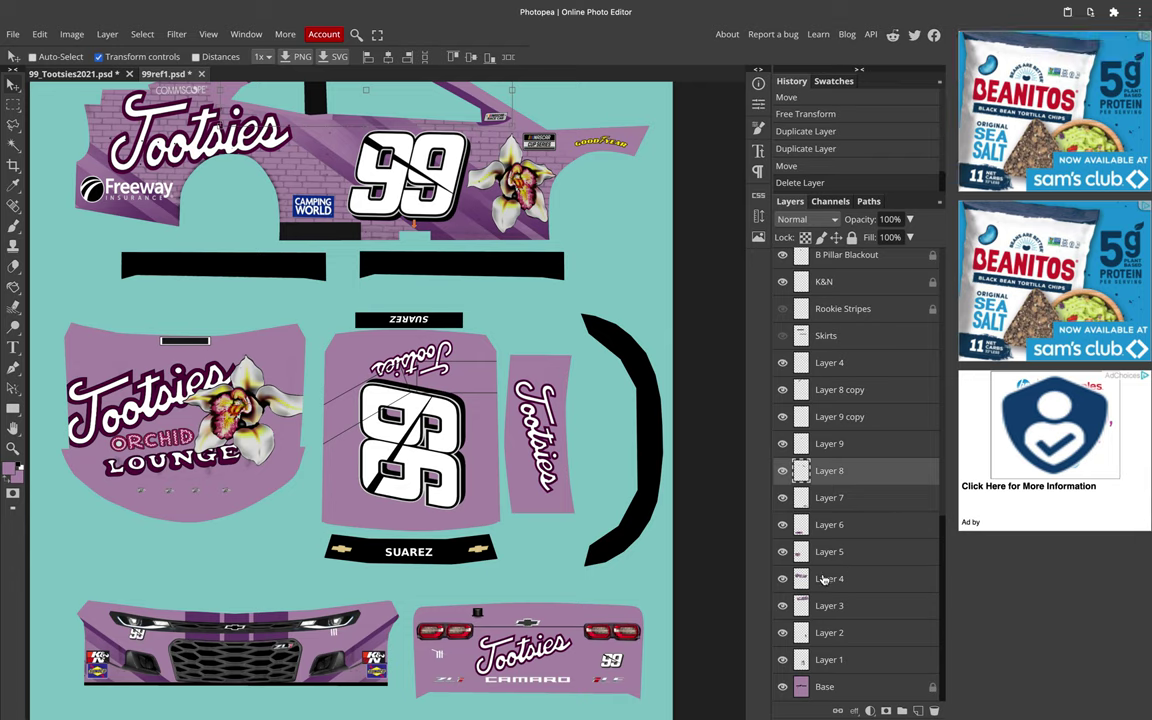
pyautogui.click(818, 499)
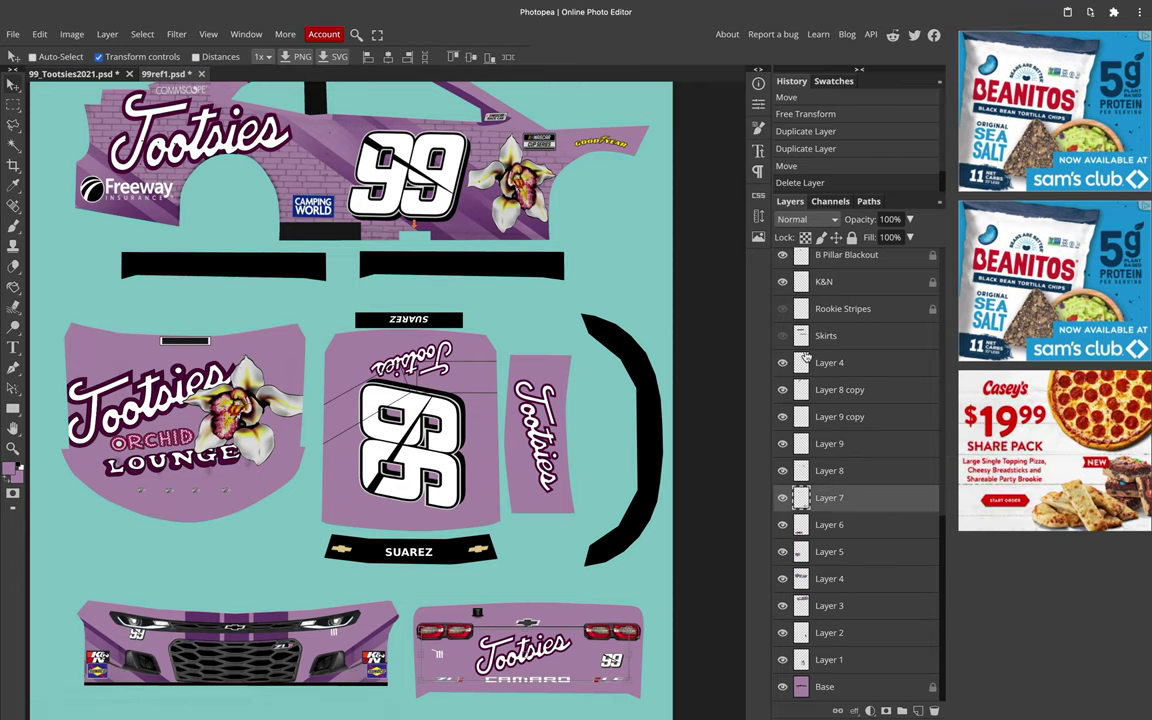
pyautogui.click(813, 525)
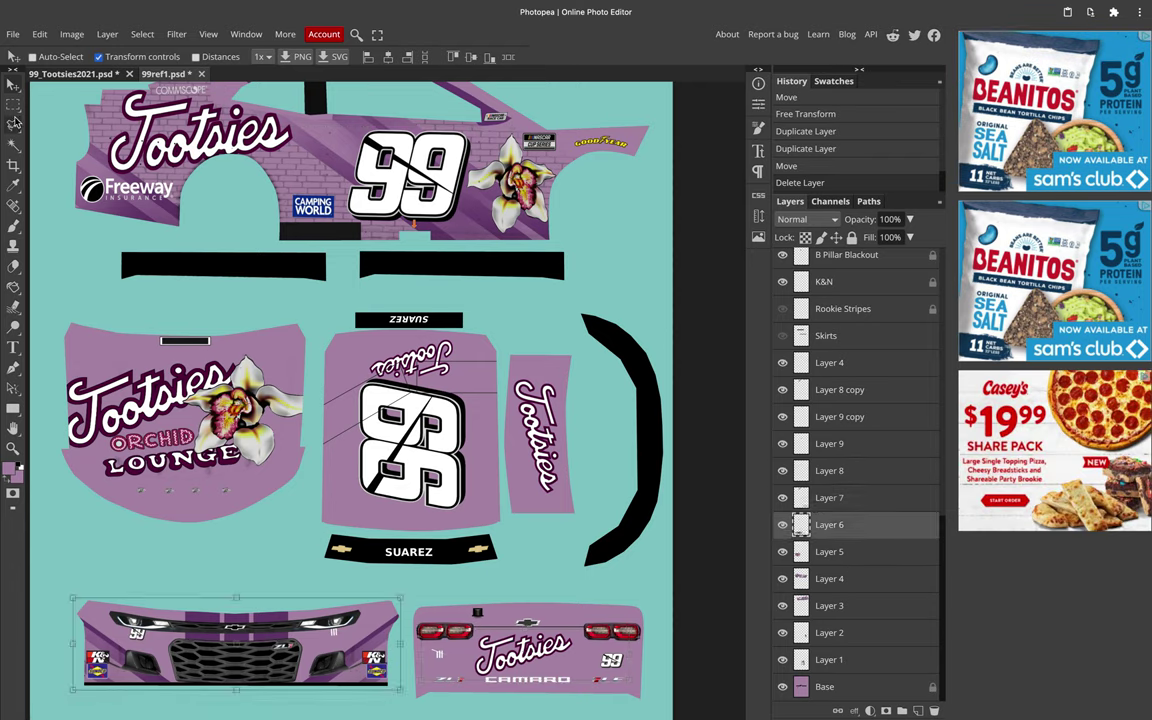
pyautogui.press('l')
pyautogui.scroll(5, 122, 650)
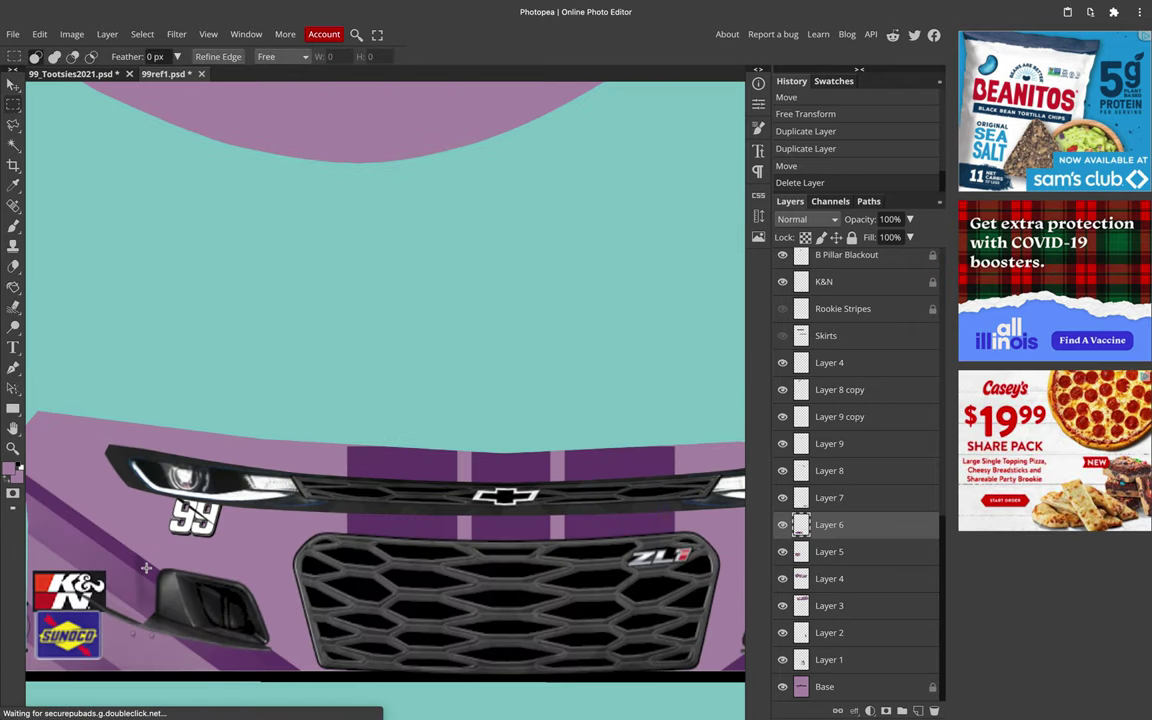
pyautogui.scroll(2, 146, 568)
pyautogui.moveTo(157, 470); pyautogui.dragTo(249, 537)
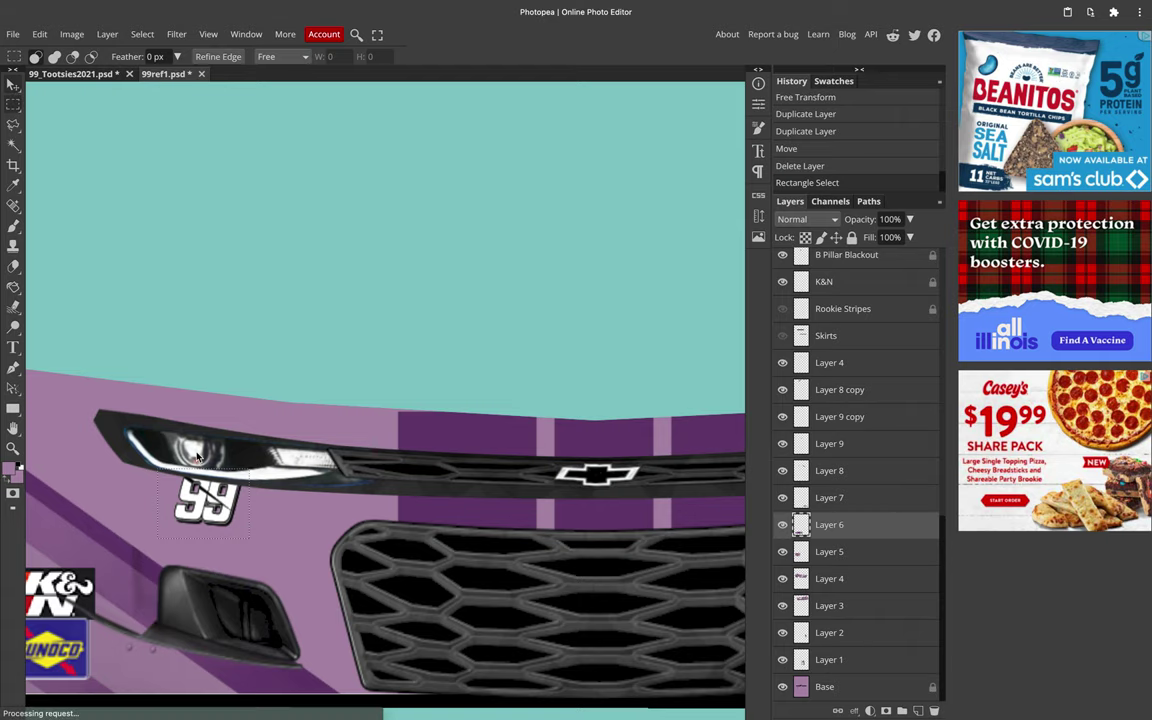
pyautogui.click(13, 85)
pyautogui.moveTo(231, 522); pyautogui.dragTo(235, 537)
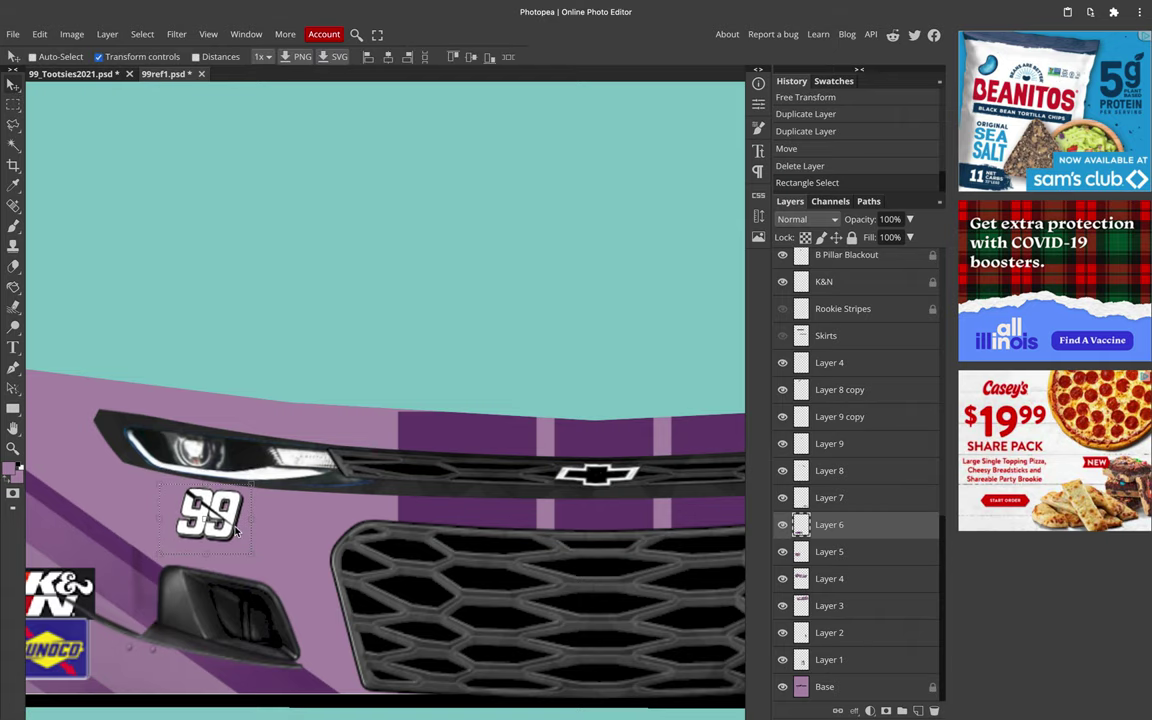
pyautogui.hotkey('ctrl', 'd')
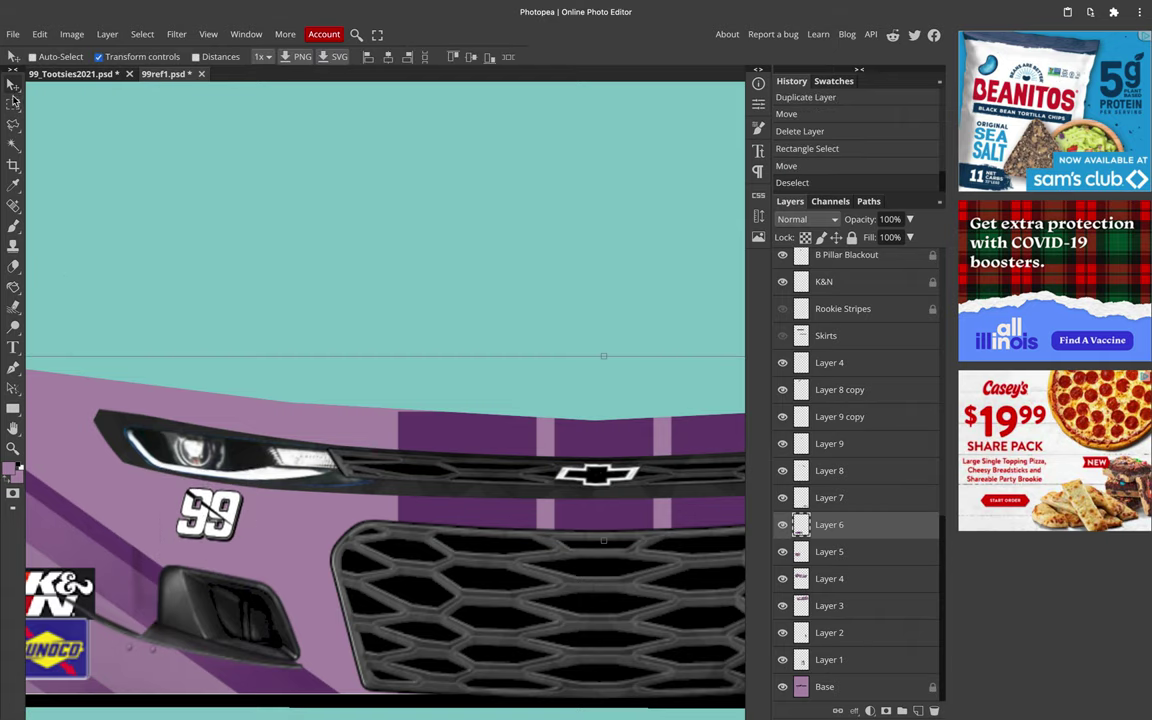
# Step: Marquee-select the white tally mark under the other headlight, move it down onto the bumper paint, save the file, and deselect
pyautogui.click(13, 104)
pyautogui.hscroll(10, 465, 476)
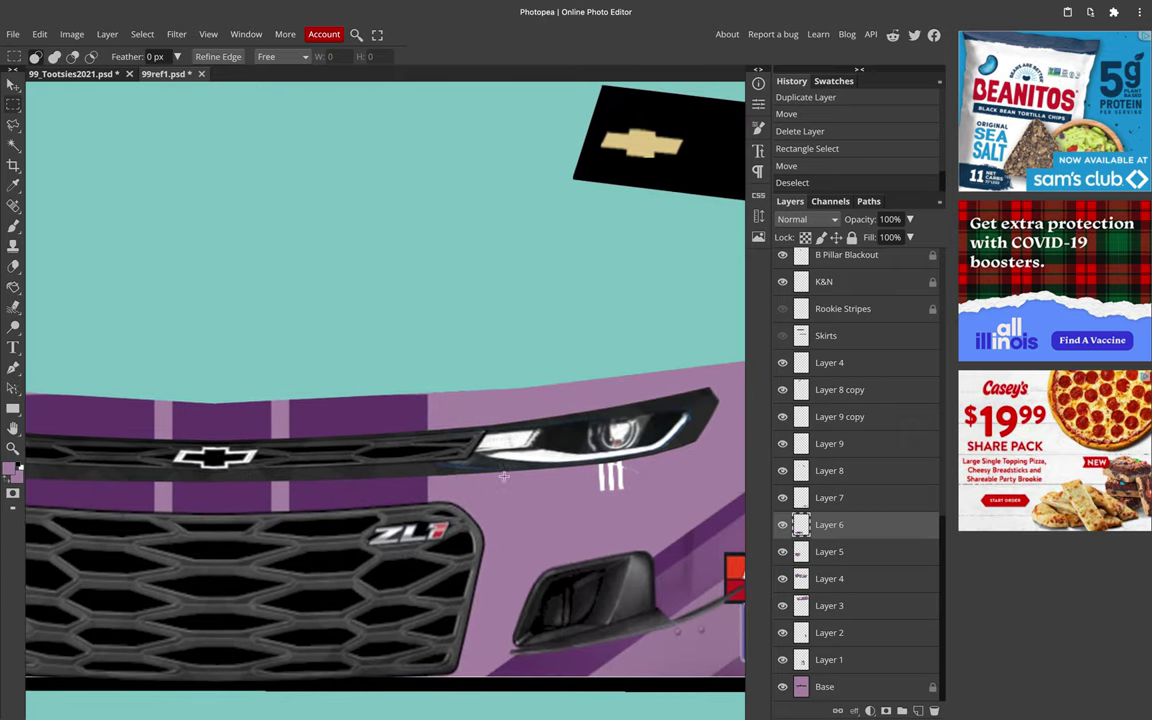
pyautogui.moveTo(560, 452); pyautogui.dragTo(597, 511)
pyautogui.click(13, 85)
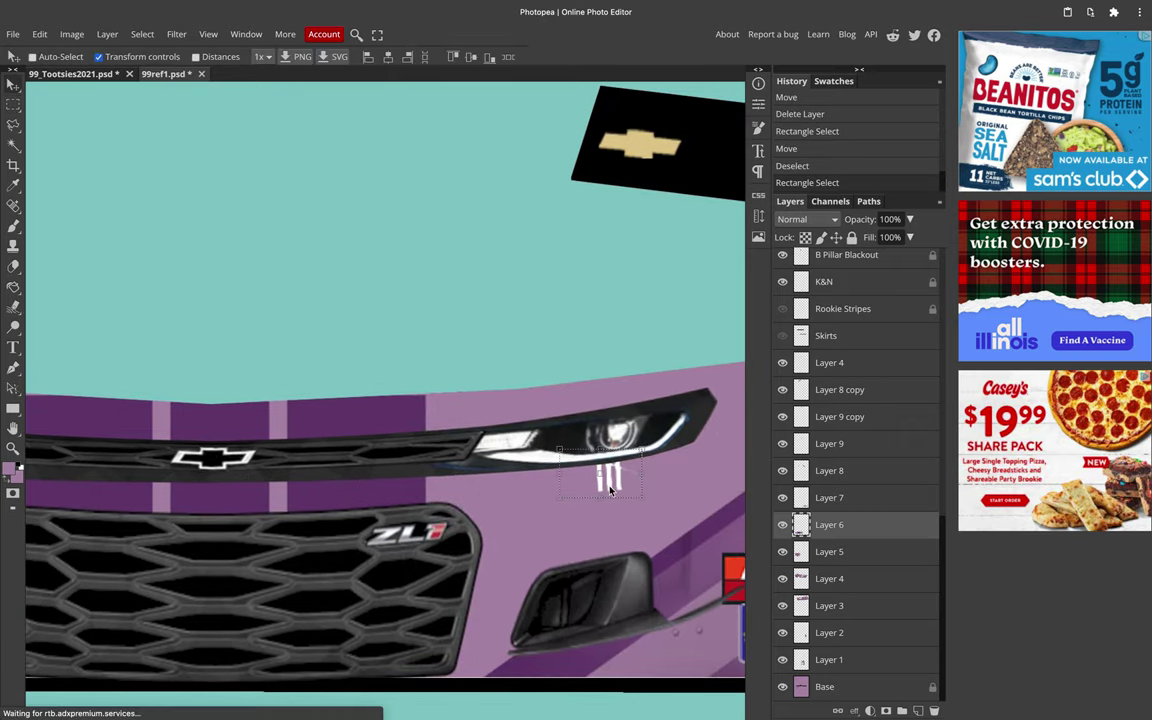
pyautogui.moveTo(597, 511); pyautogui.dragTo(594, 510)
pyautogui.hotkey('ctrl', 's')
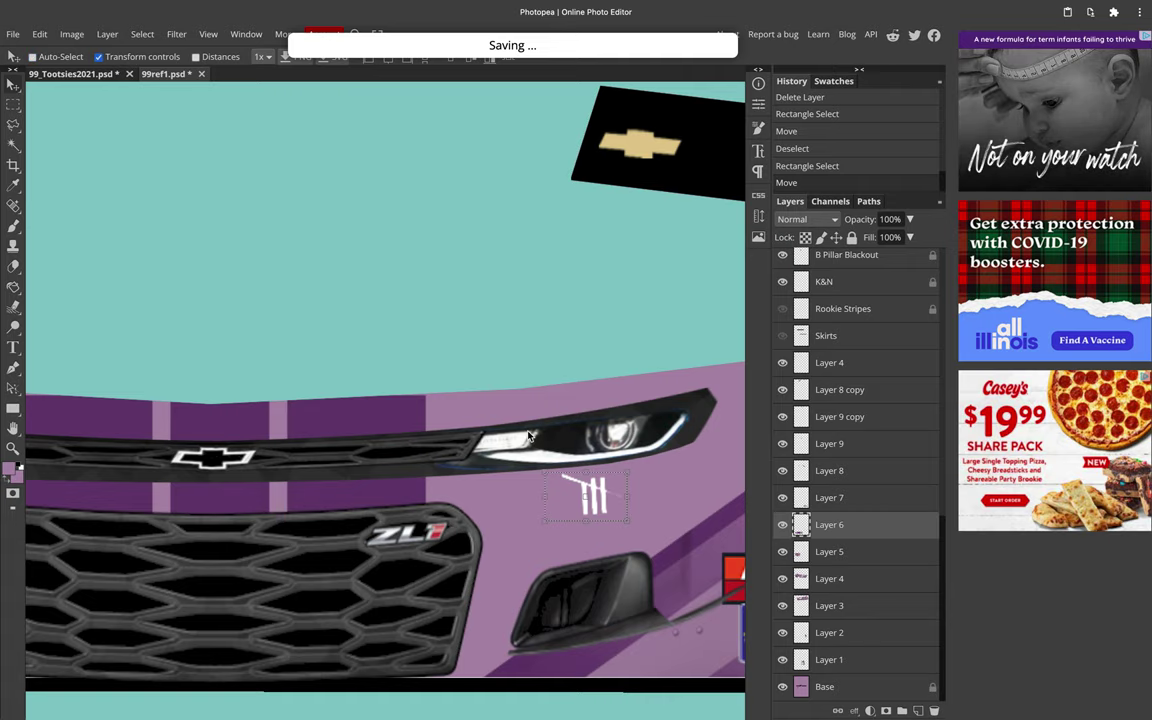
pyautogui.hotkey('ctrl', 'd')
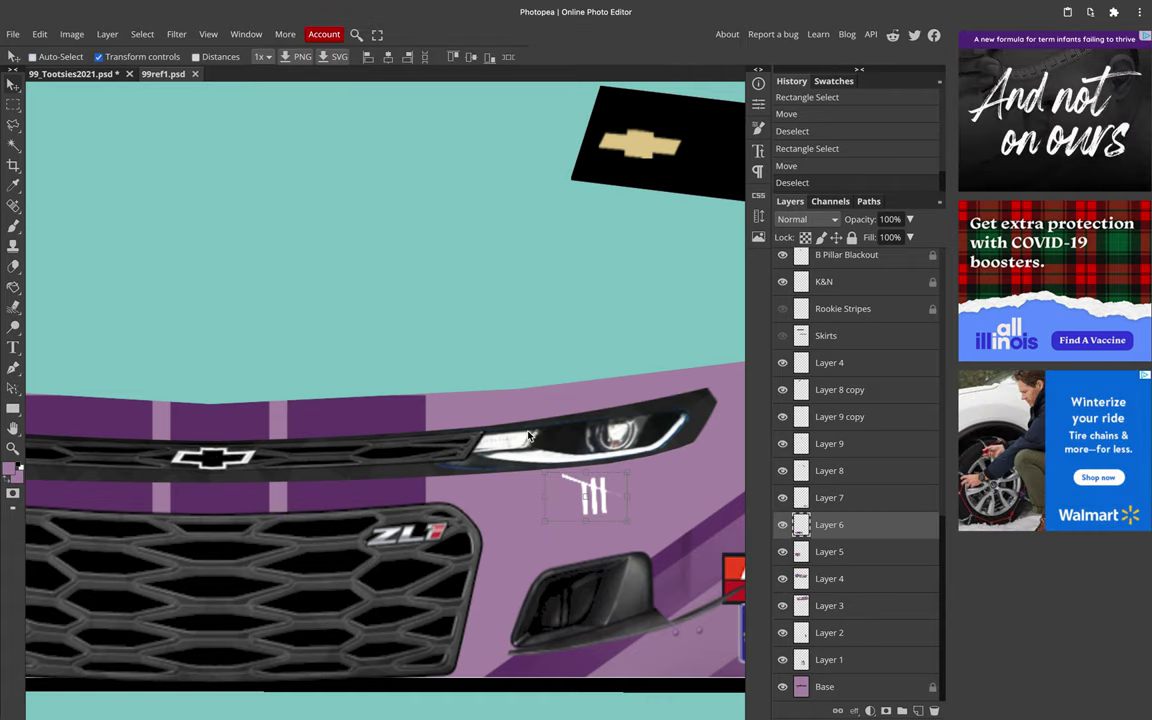
# Step: Review the livery placement across the template's bumpers, hood, roof and both car sides
pyautogui.scroll(-4, 541, 366)
pyautogui.hscroll(2, 541, 366)
pyautogui.scroll(1, 541, 366)
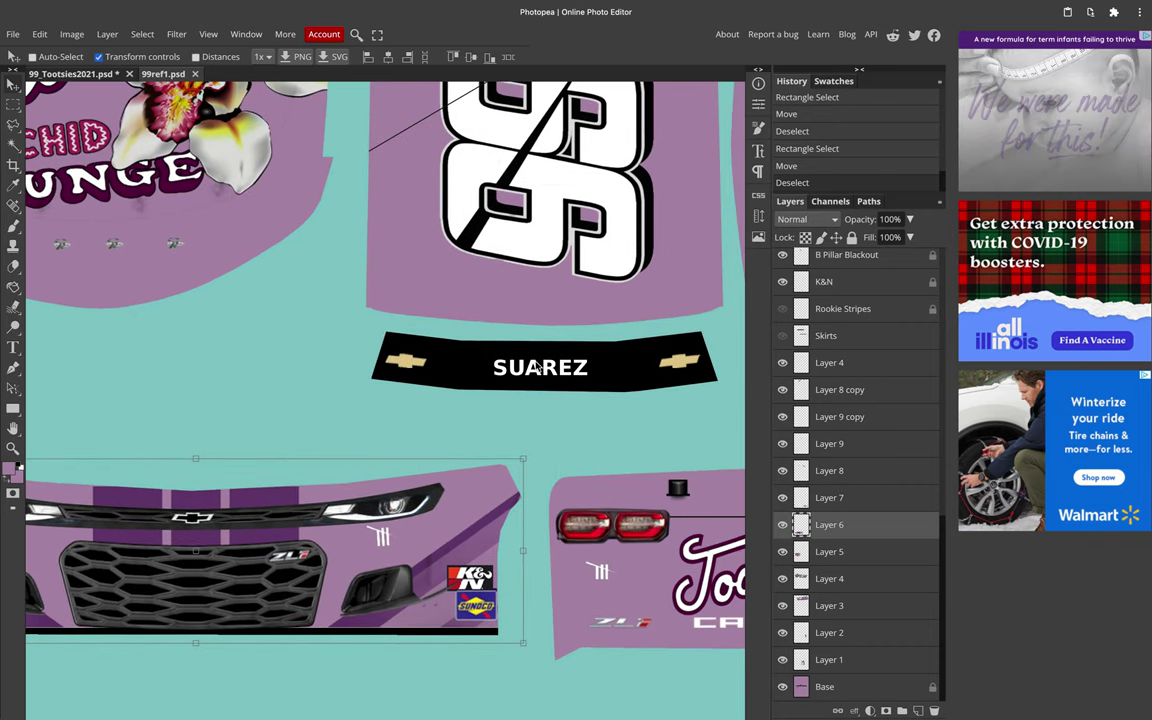
pyautogui.scroll(-4, 540, 369)
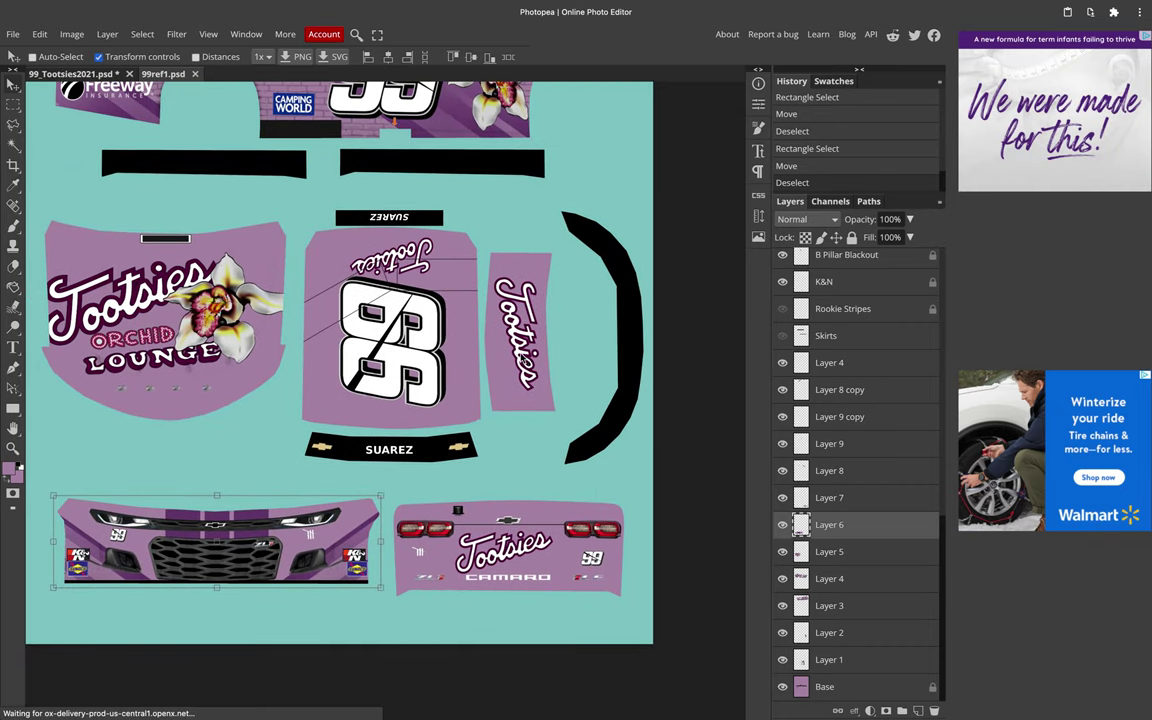
pyautogui.scroll(5, 486, 303)
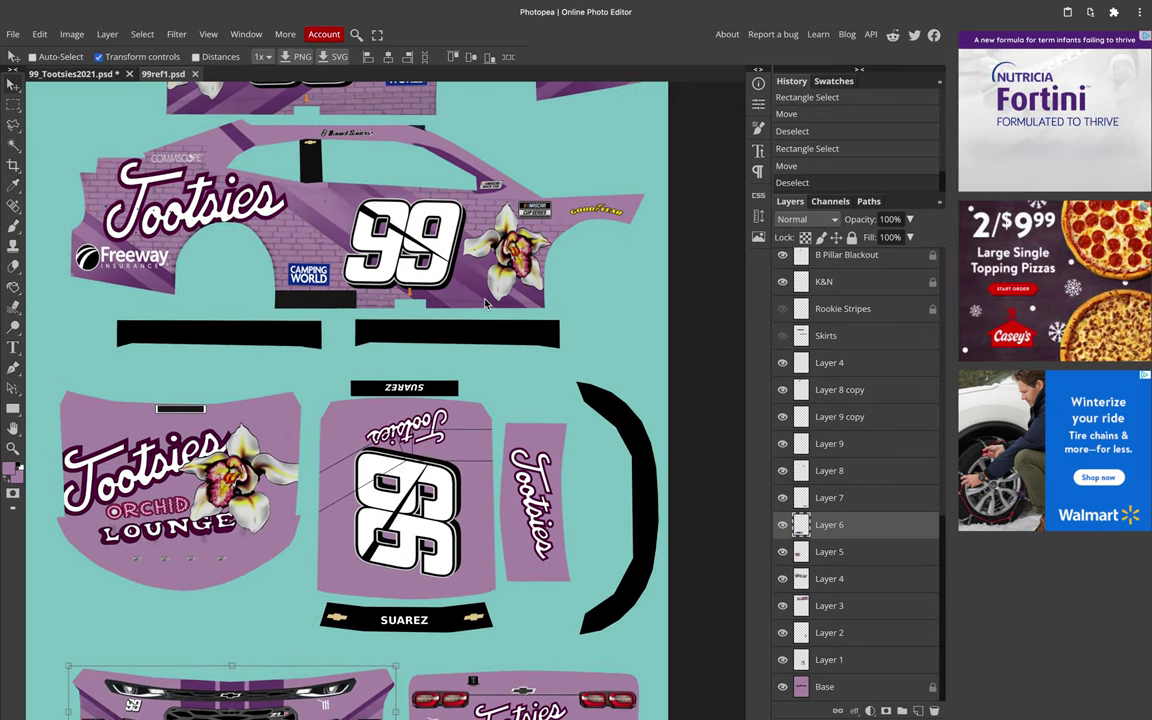
pyautogui.scroll(4, 485, 303)
pyautogui.scroll(2, 475, 306)
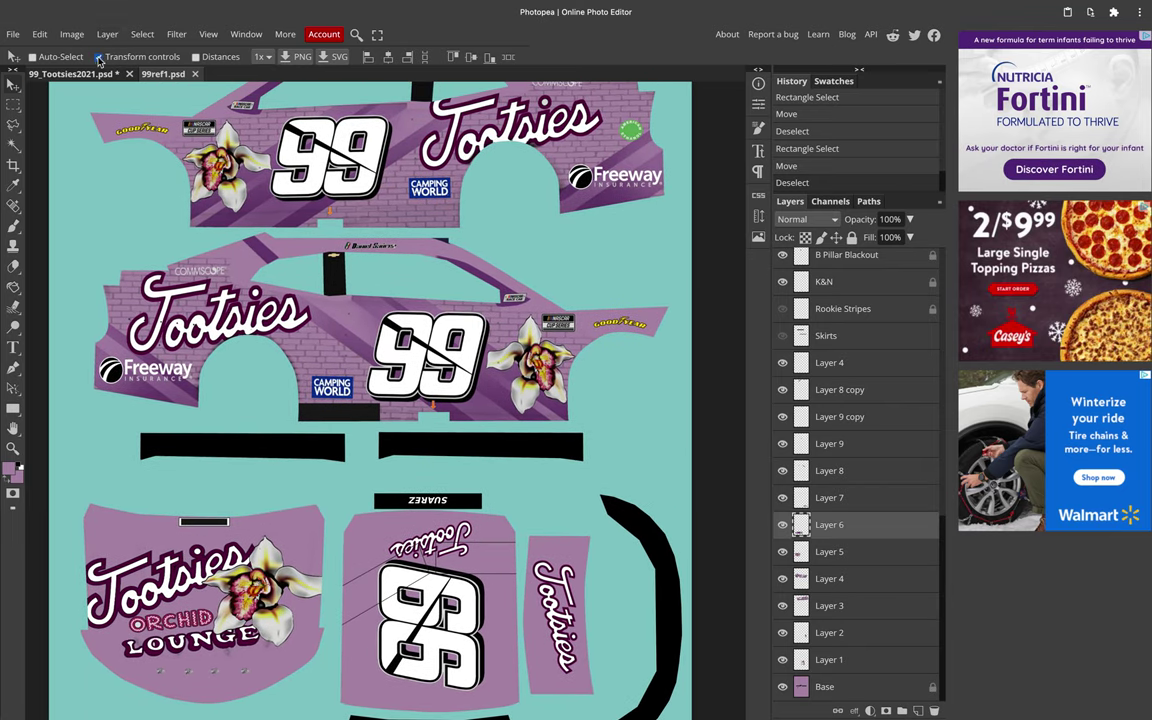
# Step: In the reference image, marquee-select the Chevrolet, Coca-Cola, CommScope and GoPro decals, copy them from Background to a new layer, and transfer it to the template
pyautogui.click(67, 76)
pyautogui.click(12, 106)
pyautogui.scroll(-2, 160, 174)
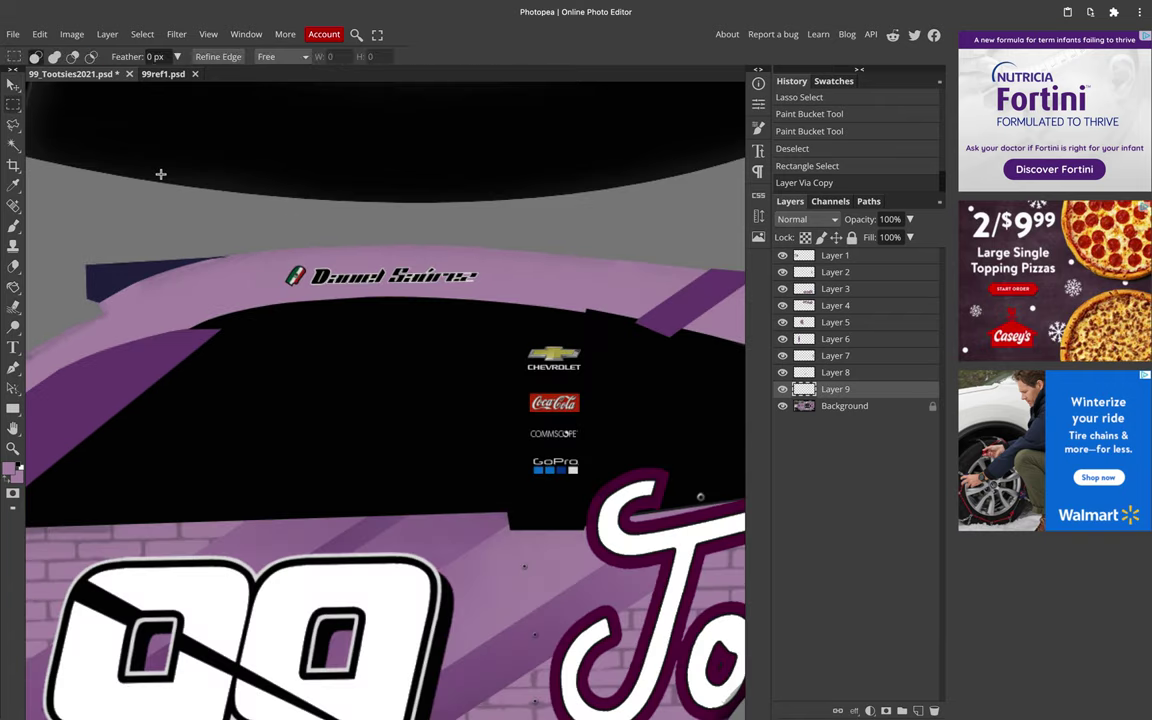
pyautogui.scroll(-1, 414, 288)
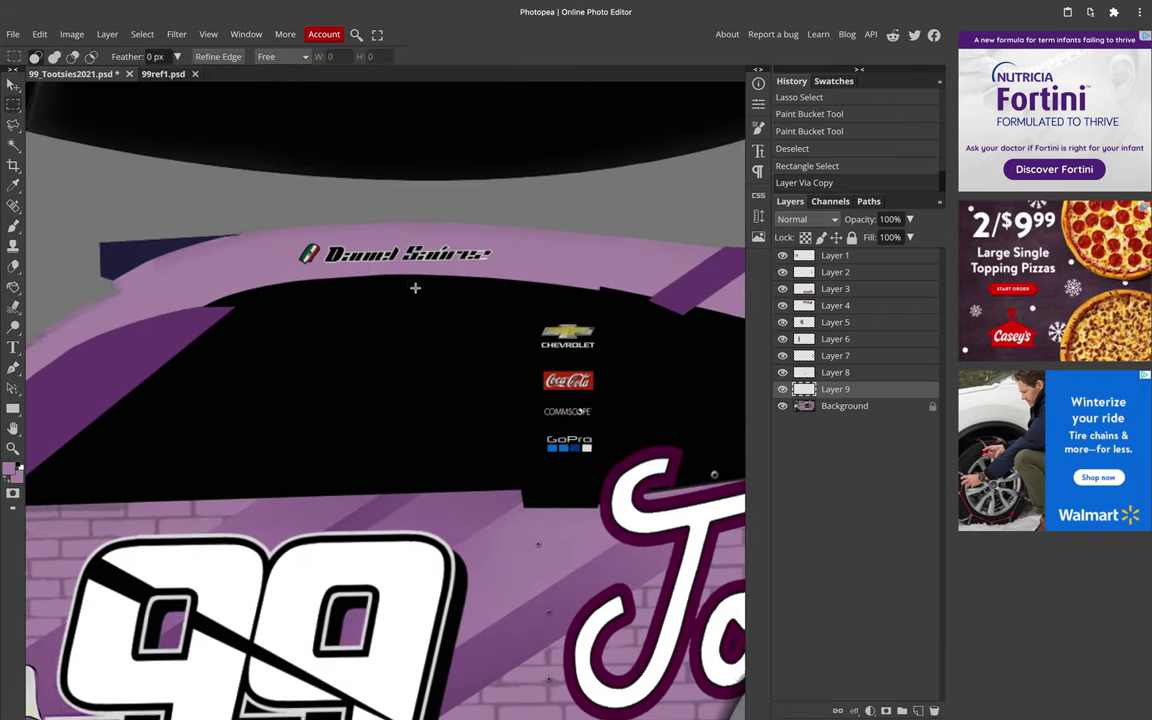
pyautogui.hscroll(2, 514, 321)
pyautogui.moveTo(471, 312); pyautogui.dragTo(549, 463)
pyautogui.click(825, 407)
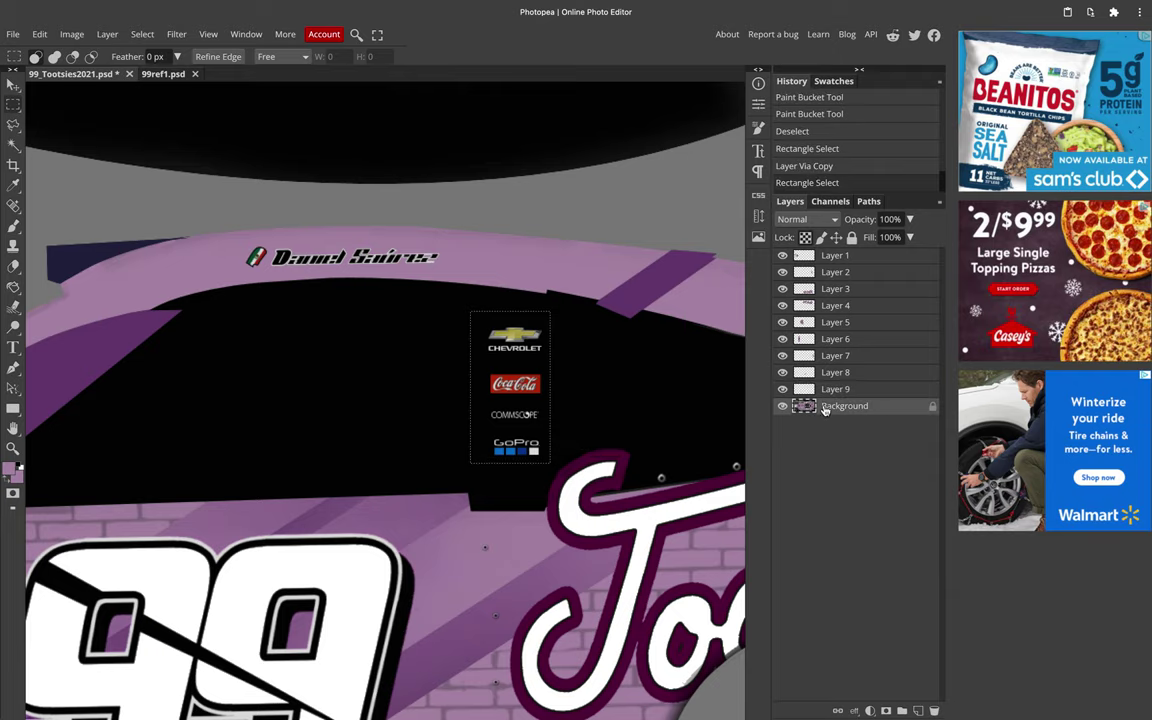
pyautogui.hotkey('ctrl', 'j')
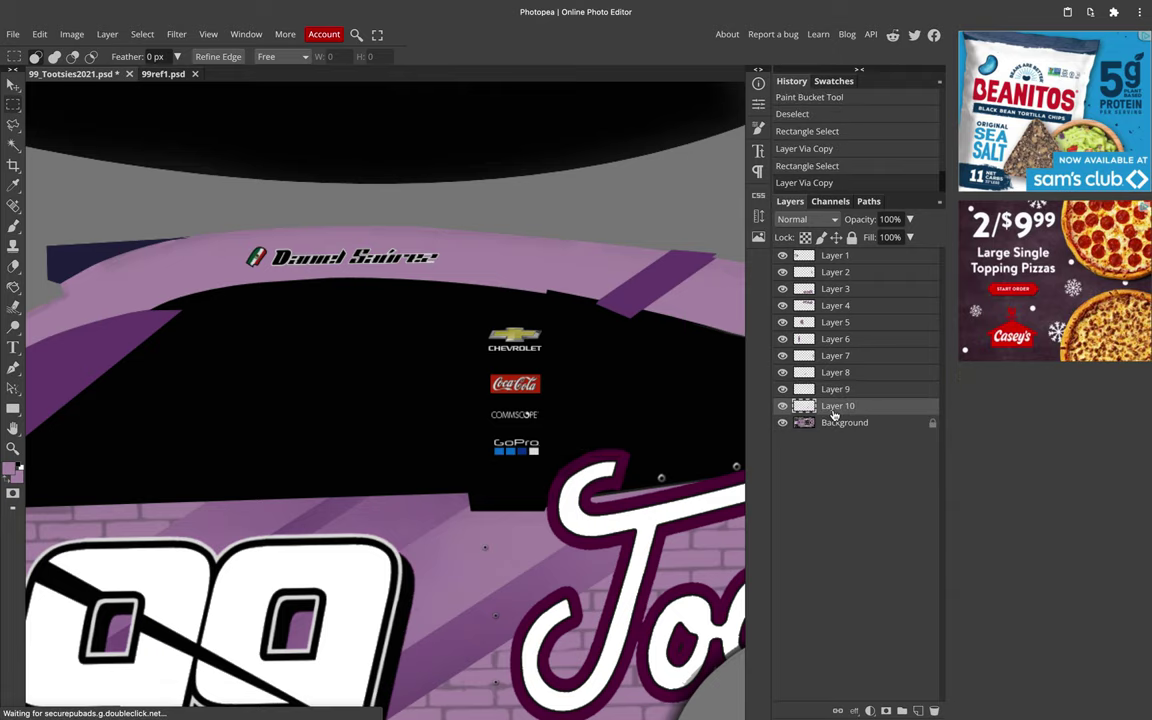
pyautogui.moveTo(155, 80); pyautogui.dragTo(300, 205)
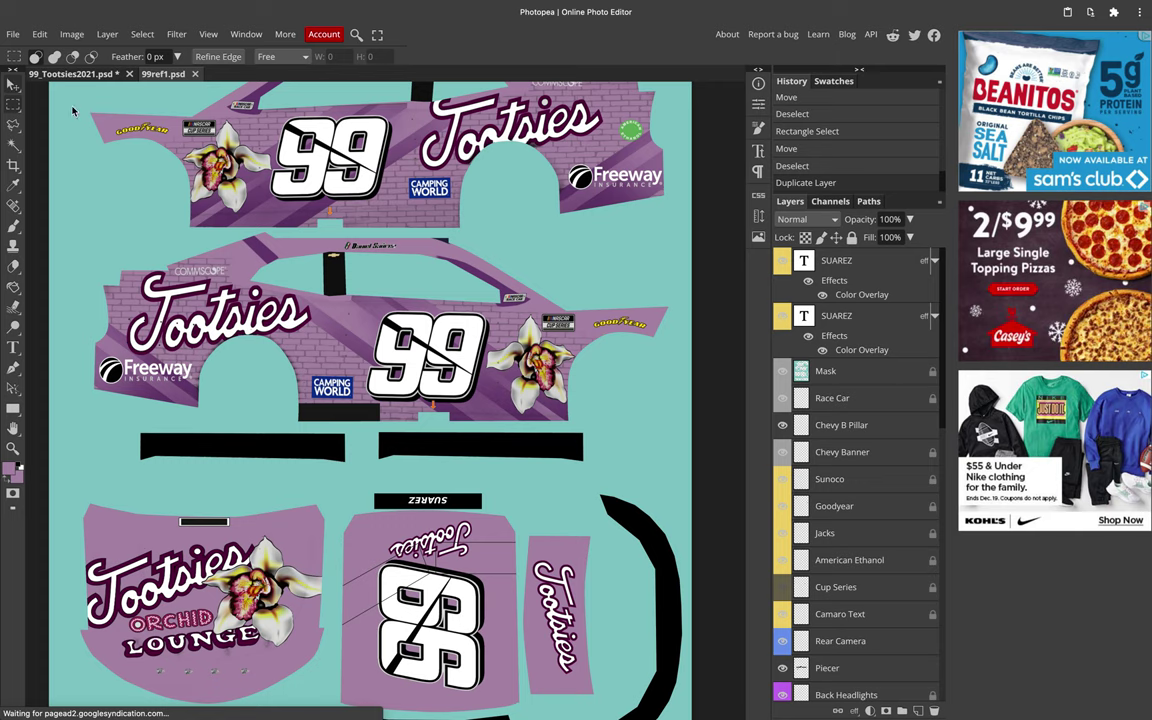
# Step: Enlarge the decals to about 177% width and 158% height and fit them on the lower car's B-pillar, above B Pillar Blackout
pyautogui.scroll(1, 477, 313)
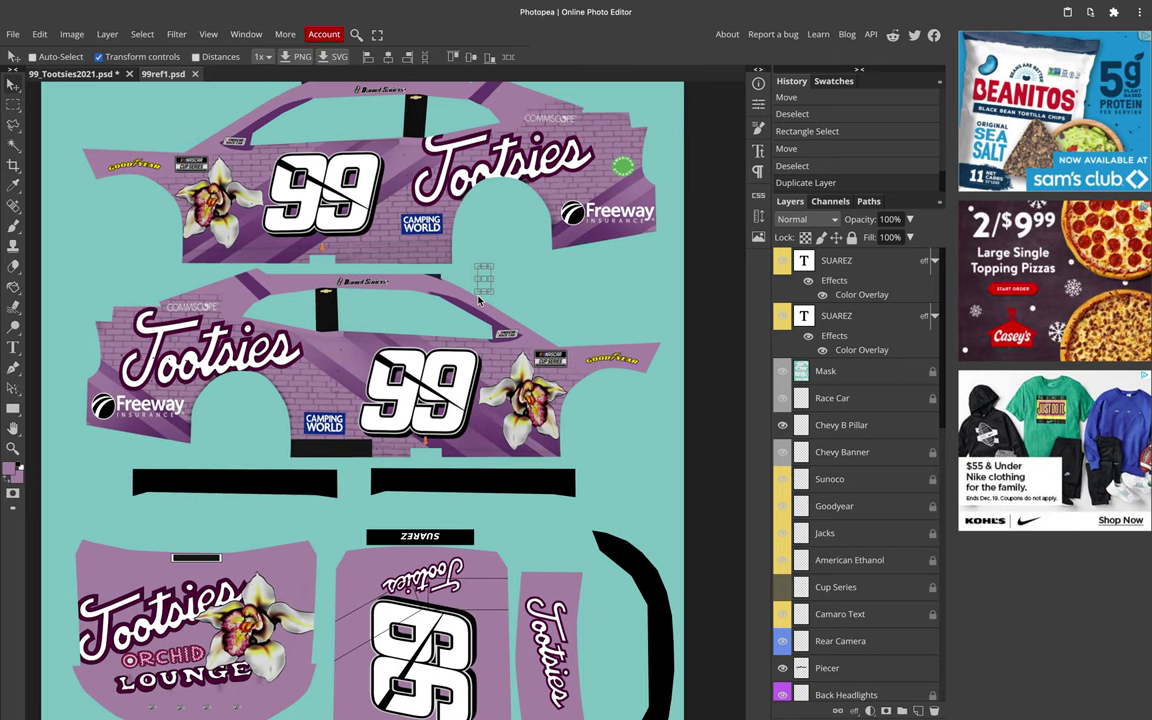
pyautogui.hotkey('ctrl', 't')
pyautogui.moveTo(471, 303); pyautogui.dragTo(465, 309)
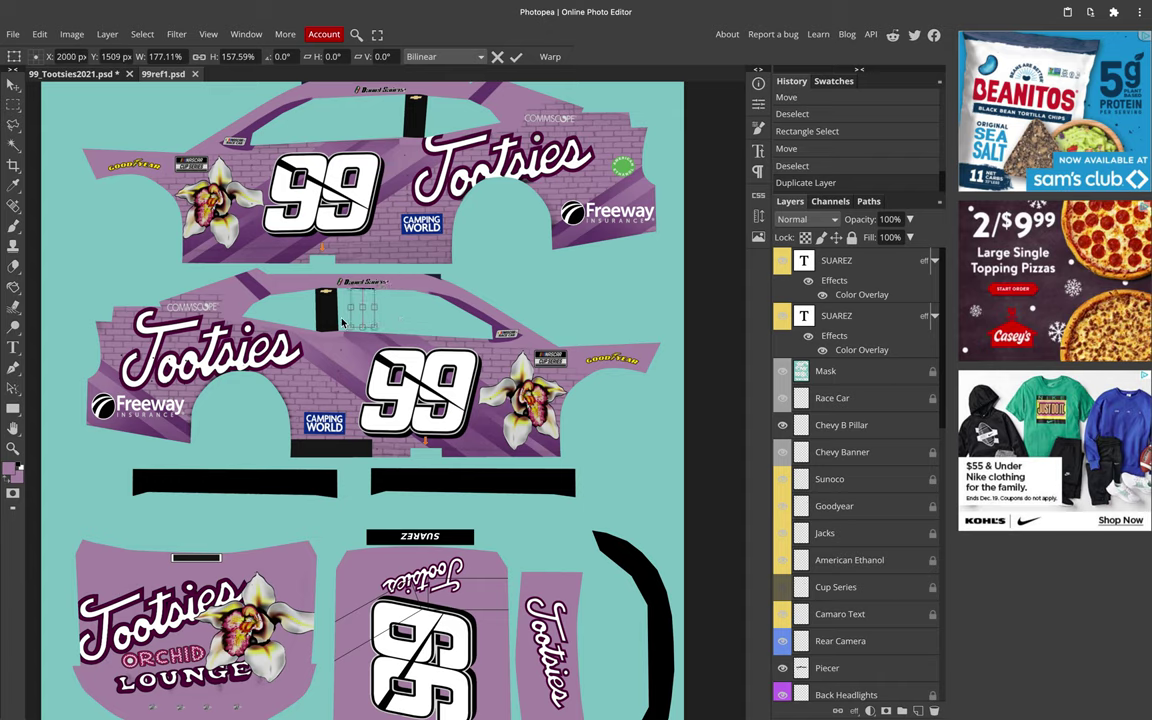
pyautogui.scroll(-10, 841, 470)
pyautogui.moveTo(847, 654); pyautogui.dragTo(838, 378)
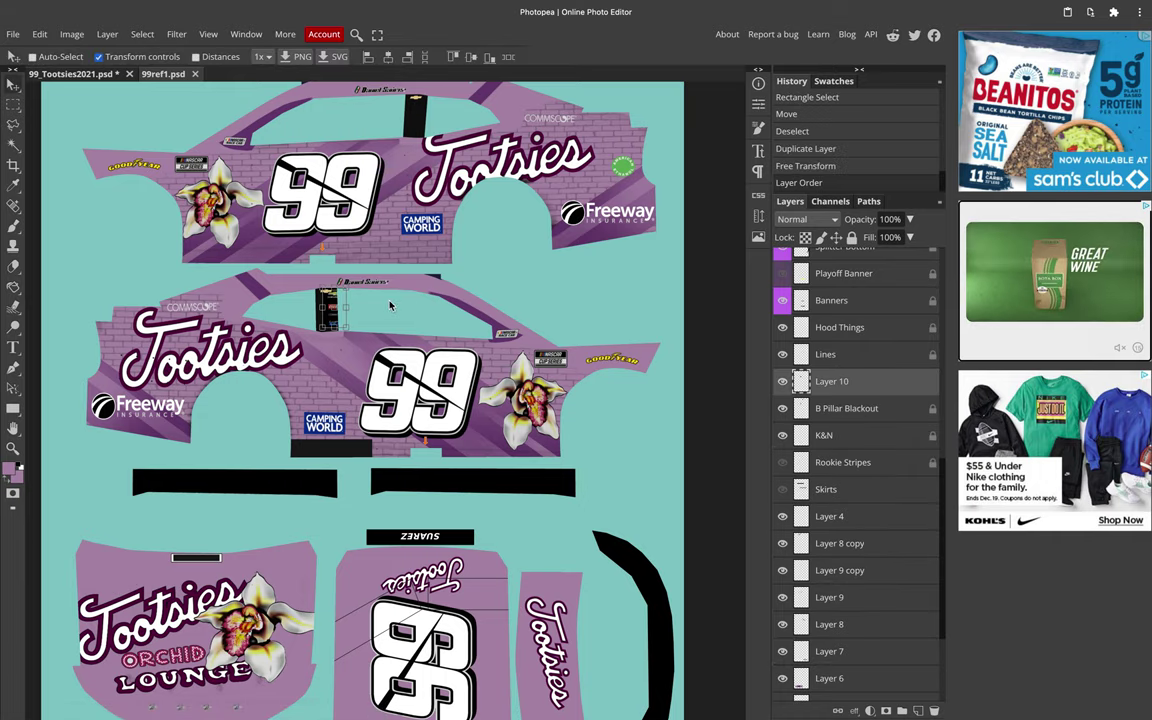
pyautogui.scroll(5, 390, 306)
pyautogui.moveTo(183, 323); pyautogui.dragTo(149, 315)
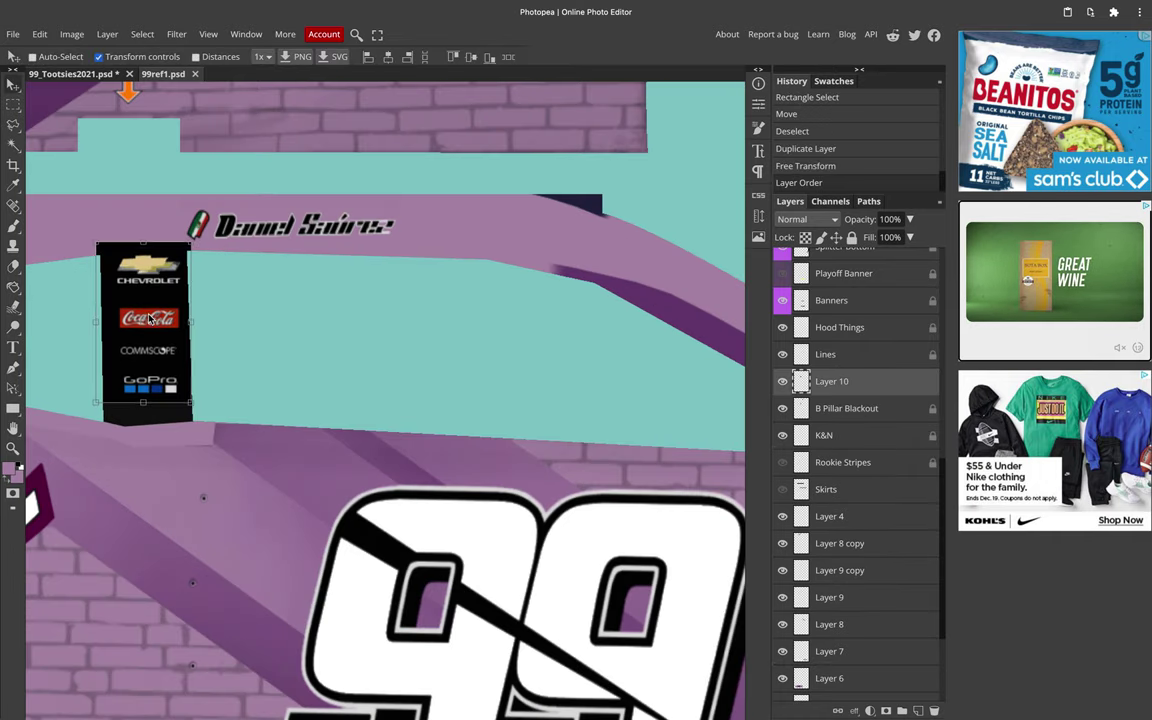
# Step: Place Layer 10 directly above Chevy B Pillar in the layer order and stretch the decals to 109.20% height
pyautogui.moveTo(818, 393); pyautogui.dragTo(815, 290)
pyautogui.scroll(1, 827, 307)
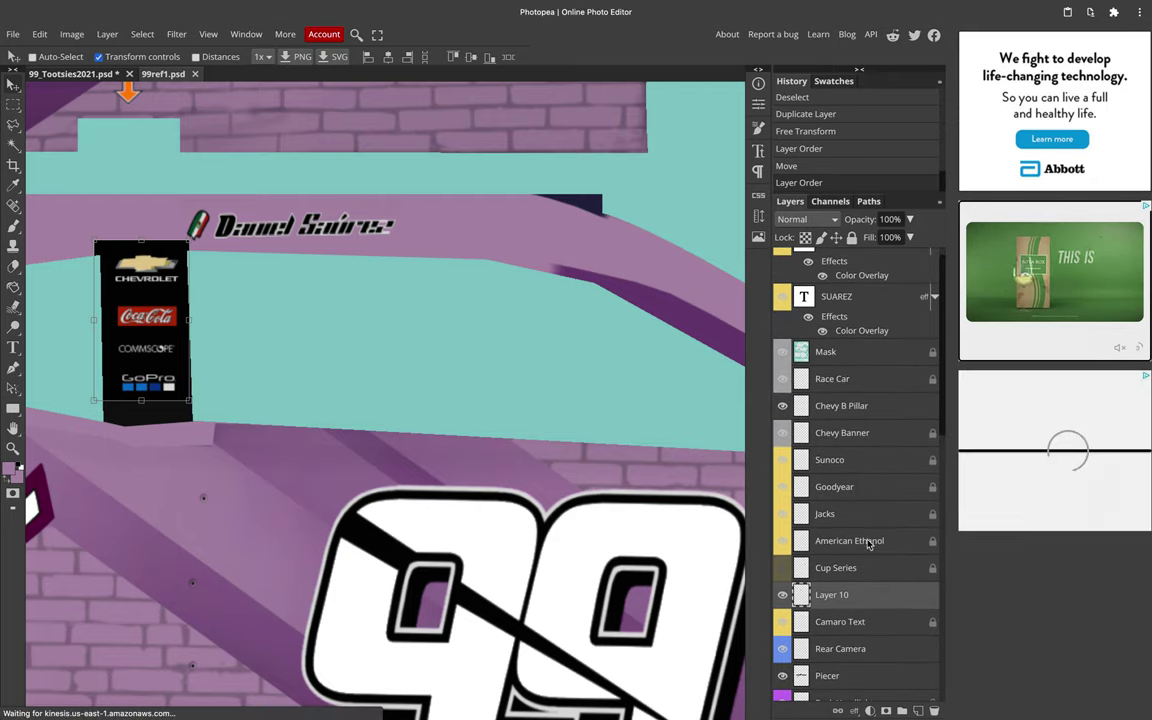
pyautogui.moveTo(857, 404); pyautogui.dragTo(857, 405)
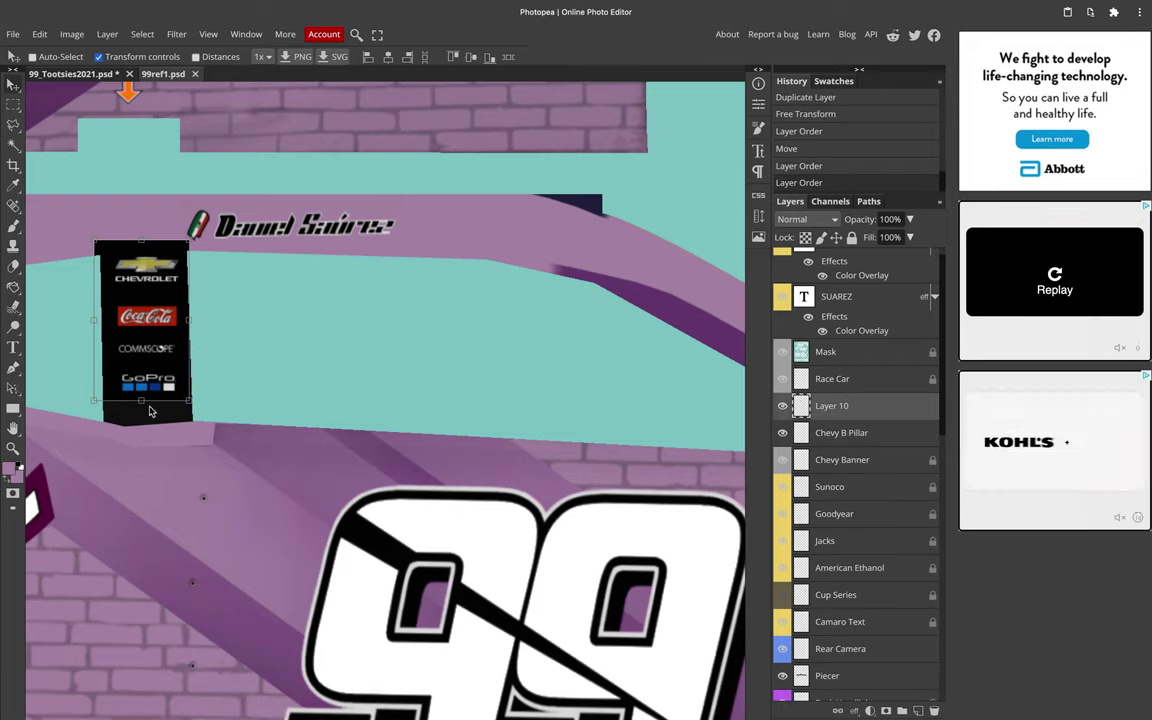
pyautogui.moveTo(141, 401); pyautogui.dragTo(145, 416)
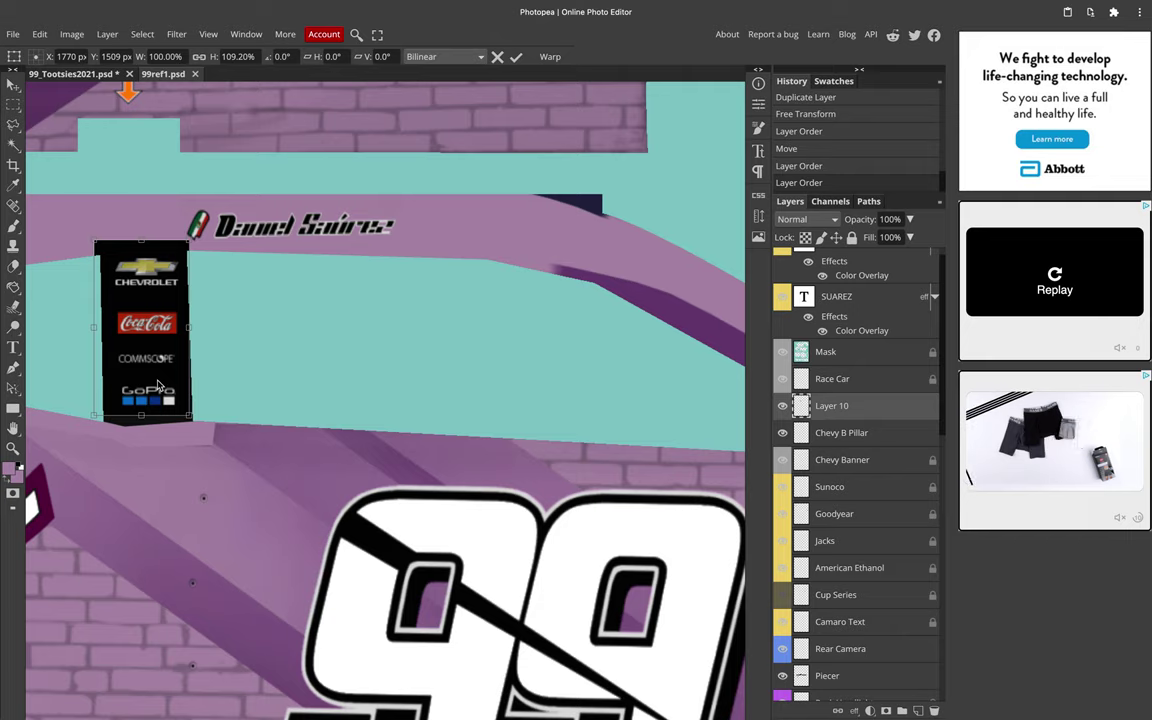
pyautogui.press('Return')
# Step: Duplicate the sponsor decals onto the upper car's B-pillar and rotate them 4.0° to follow the pillar
pyautogui.moveTo(157, 385); pyautogui.dragTo(345, 303)
pyautogui.scroll(5, 325, 265)
pyautogui.scroll(5, 369, 270)
pyautogui.hotkey('ctrl', 't')
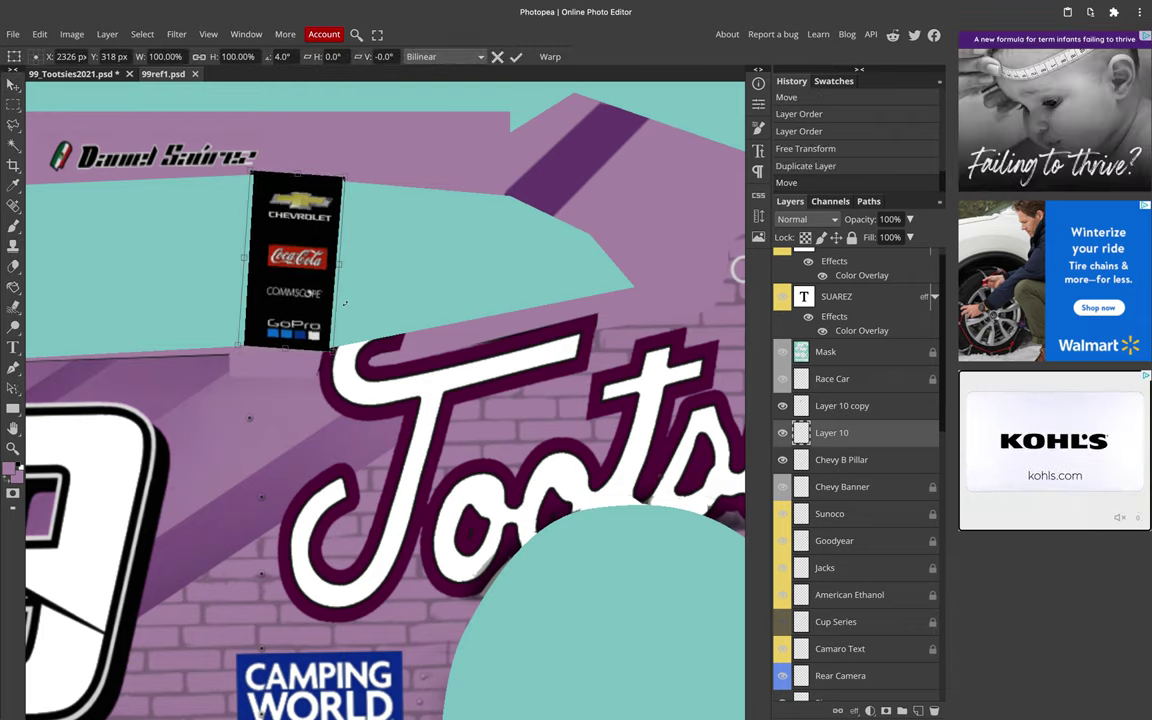
pyautogui.press('Return')
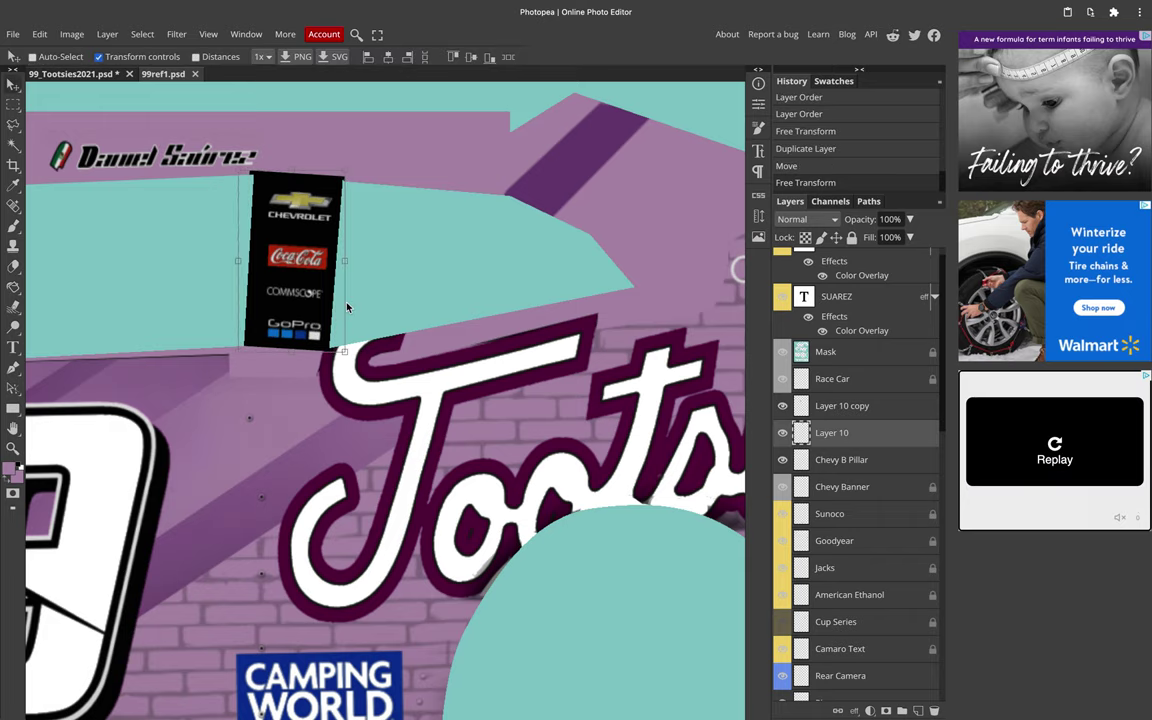
# Step: Clear the black background around the upper car's B-pillar decals on Layer 10 with the Magic Wand and deselect
pyautogui.scroll(-3, 346, 306)
pyautogui.scroll(1, 346, 308)
pyautogui.scroll(-2, 346, 308)
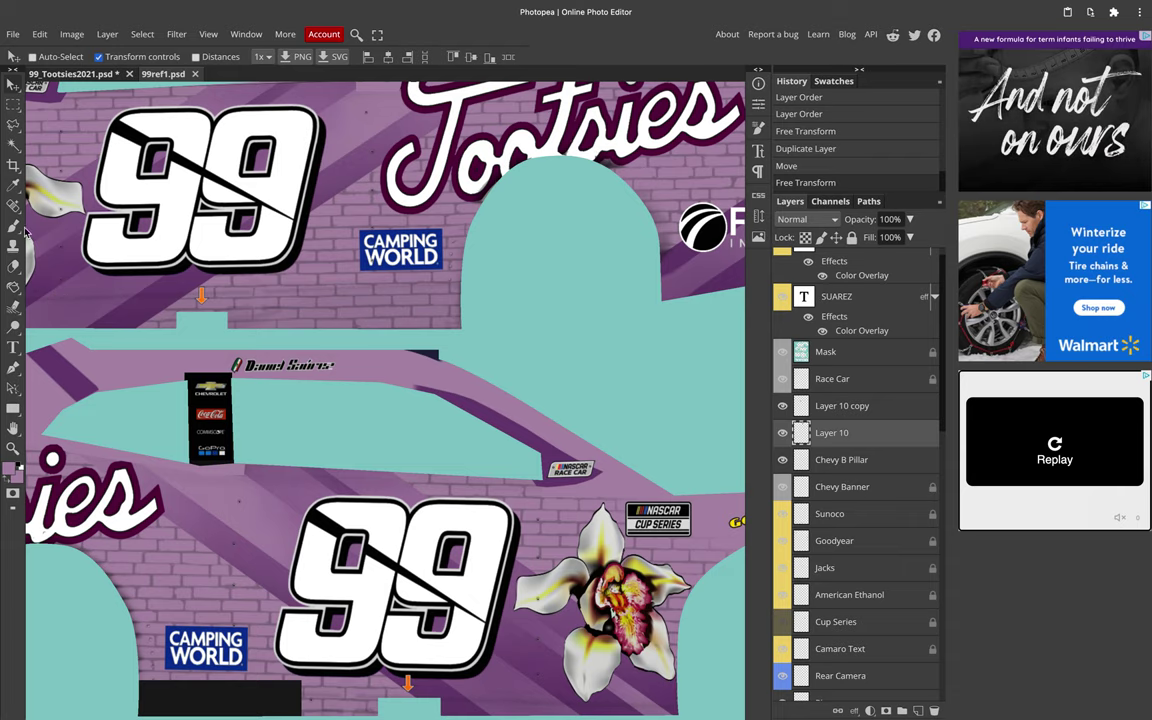
pyautogui.click(13, 144)
pyautogui.scroll(5, 362, 275)
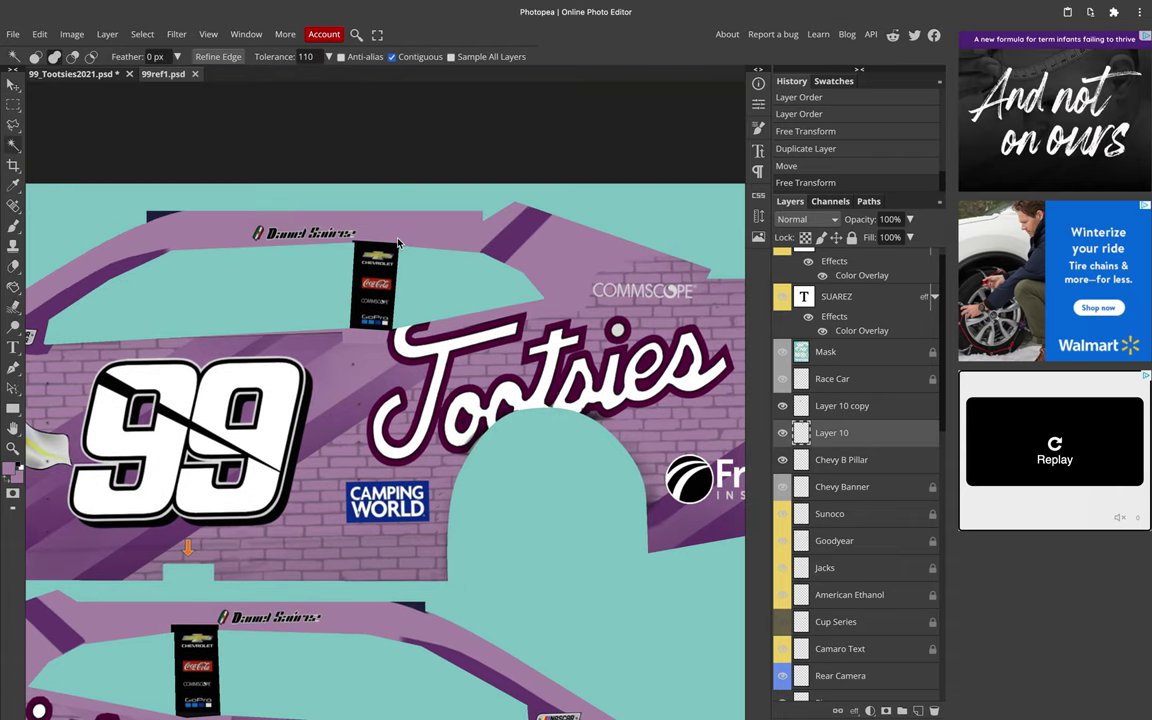
pyautogui.click(362, 276)
pyautogui.press('Delete')
pyautogui.hotkey('ctrl', 'd')
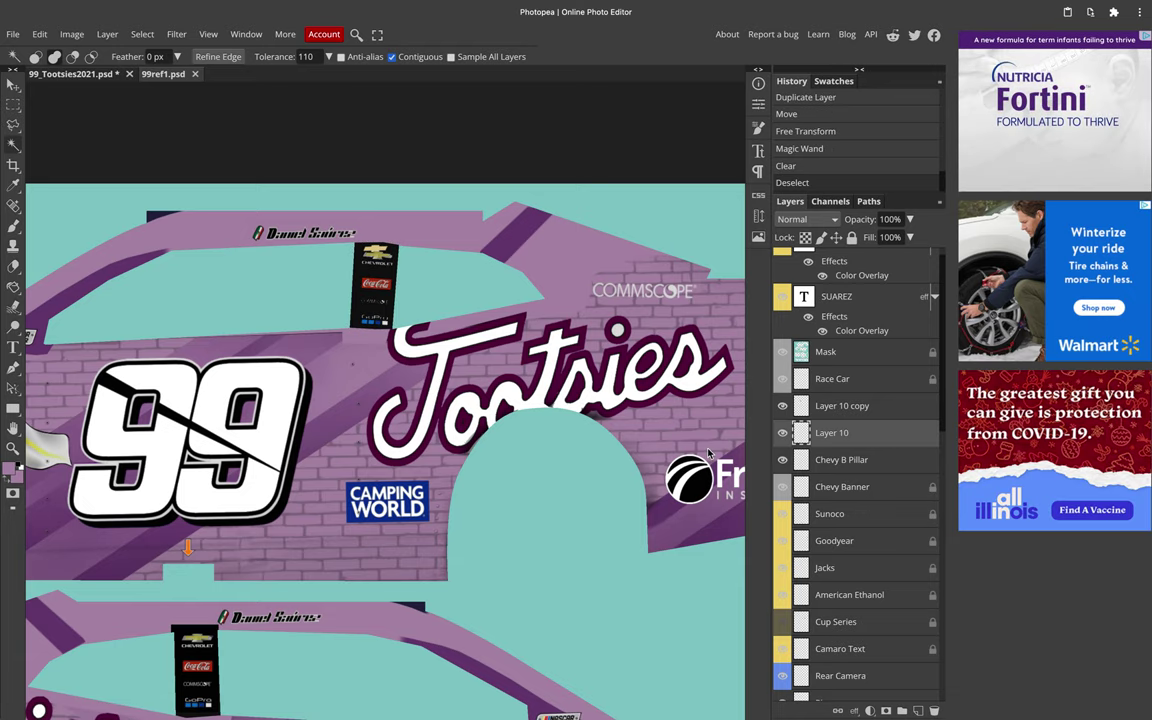
# Step: Hide the Chevy B Pillar layer and clear the black background around the lower car's decals on Layer 10 copy
pyautogui.click(784, 461)
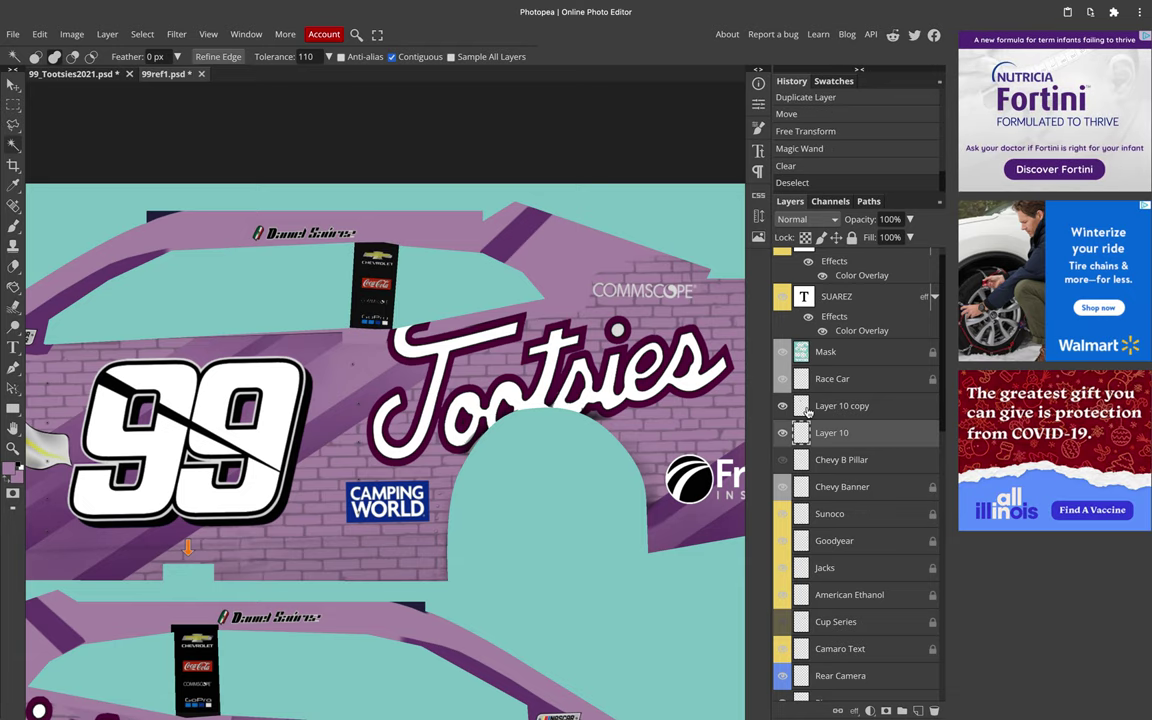
pyautogui.click(808, 408)
pyautogui.scroll(-3, 170, 625)
pyautogui.hscroll(-2, 170, 625)
pyautogui.click(260, 519)
pyautogui.press('Delete')
pyautogui.hotkey('ctrl', 'd')
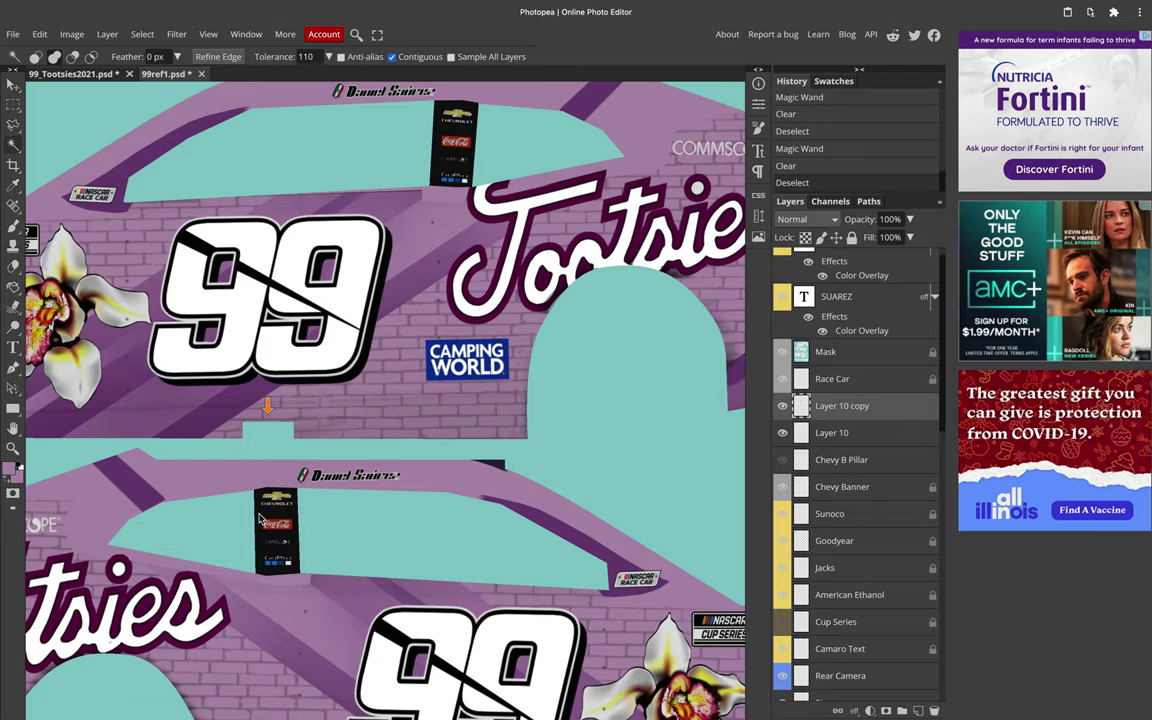
pyautogui.scroll(-3, 258, 519)
pyautogui.scroll(5, 258, 519)
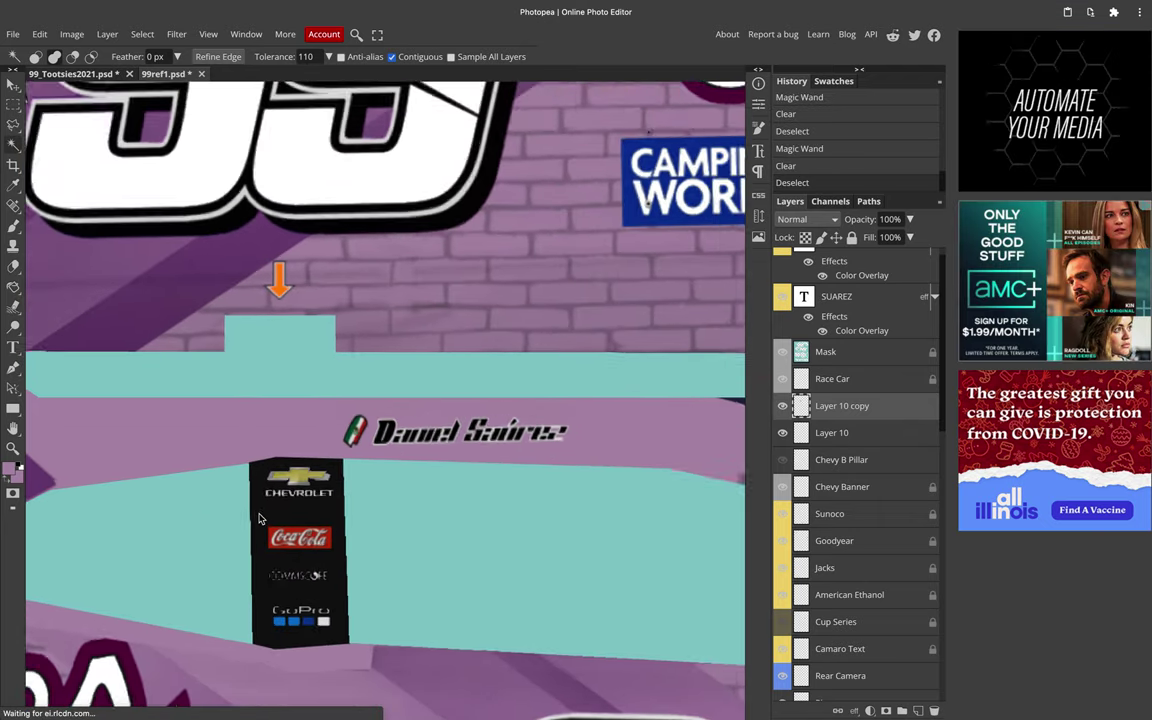
pyautogui.scroll(-5, 258, 519)
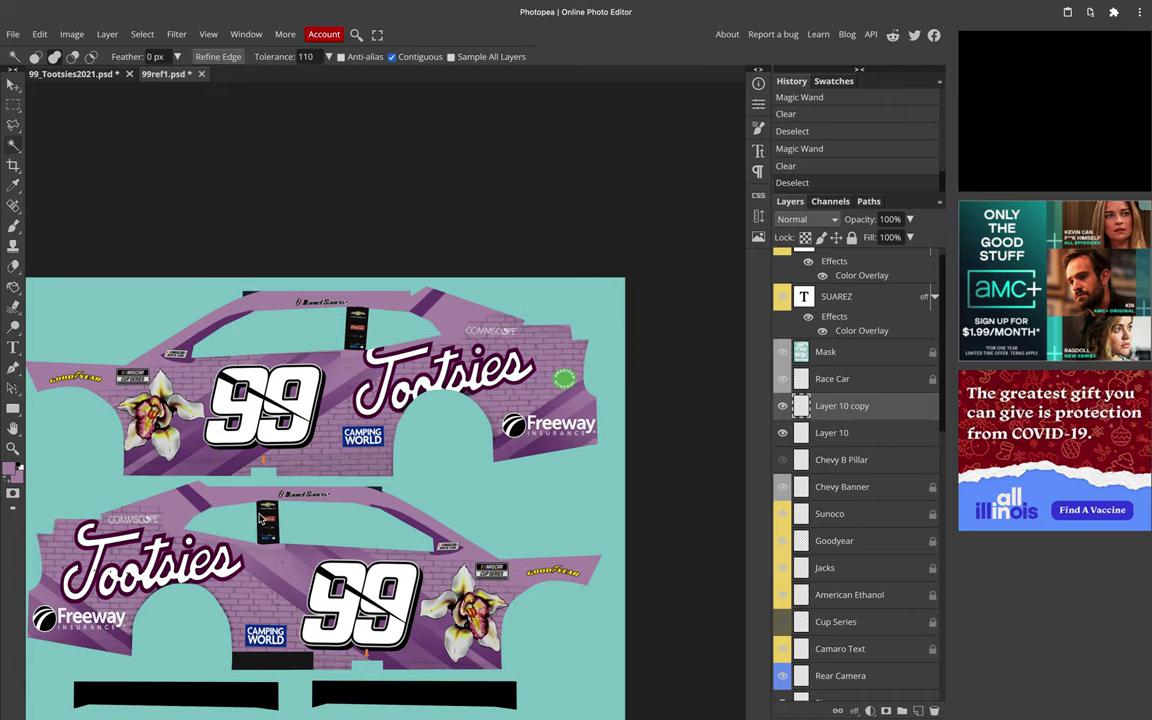
pyautogui.scroll(-3, 258, 519)
# Step: In the reference image, lasso the orchid petal tip on the fender, copy it to a new layer and transfer it to the template
pyautogui.click(106, 74)
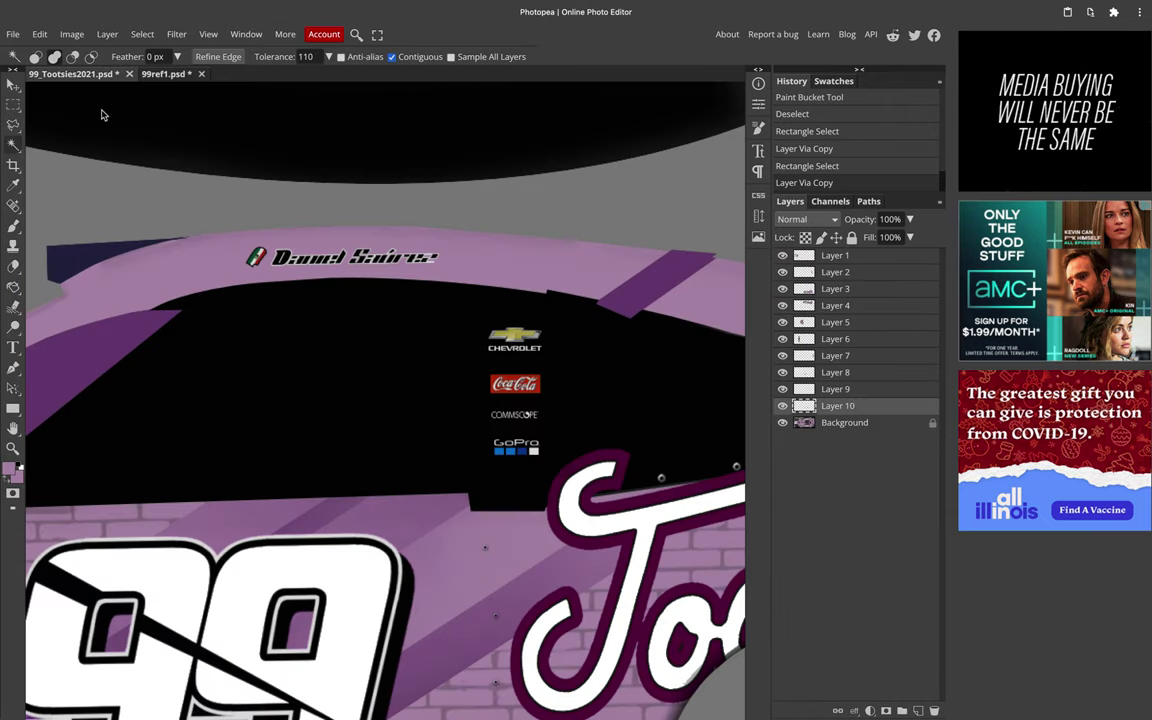
pyautogui.click(14, 105)
pyautogui.scroll(-5, 274, 260)
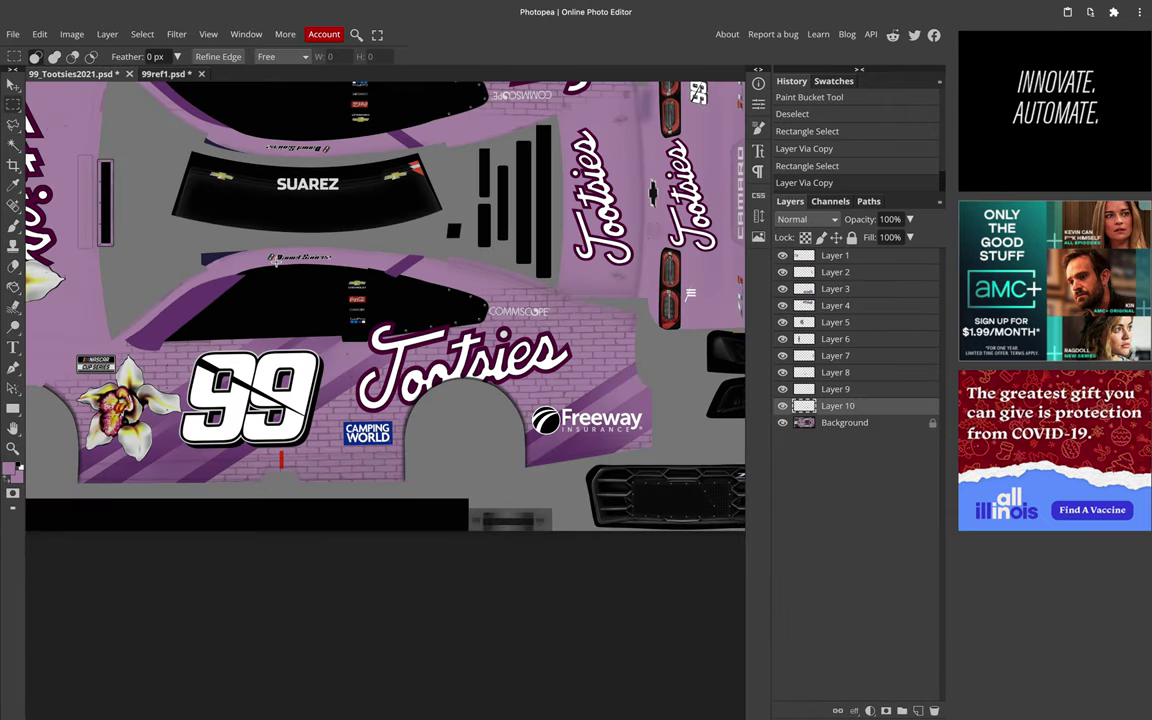
pyautogui.hscroll(-3, 276, 262)
pyautogui.scroll(-4, 276, 262)
pyautogui.scroll(3, 150, 345)
pyautogui.click(12, 122)
pyautogui.scroll(3, 150, 258)
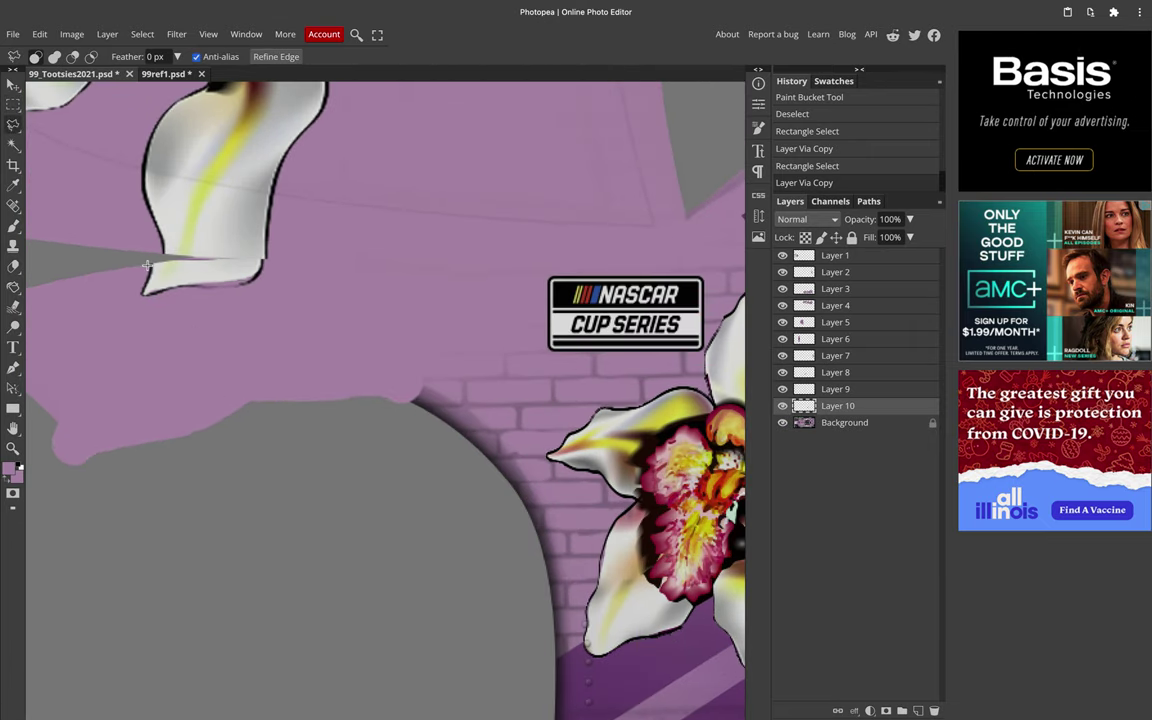
pyautogui.click(270, 261)
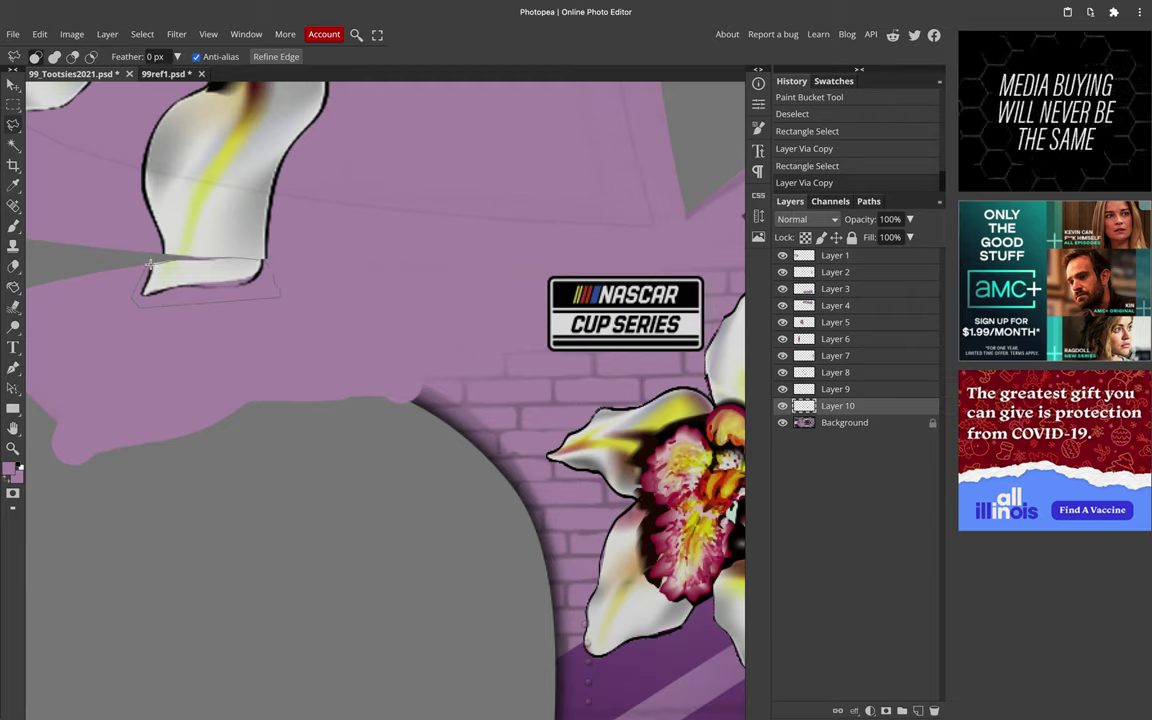
pyautogui.moveTo(147, 265); pyautogui.dragTo(146, 267)
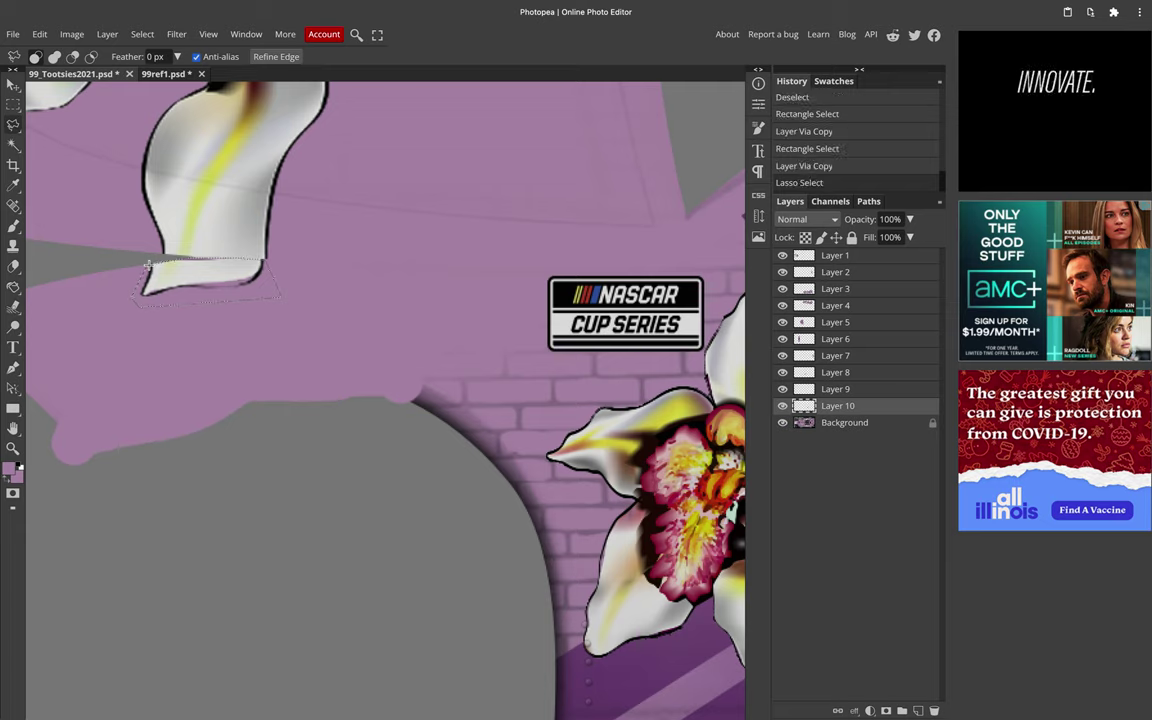
pyautogui.hotkey('ctrl', 'j')
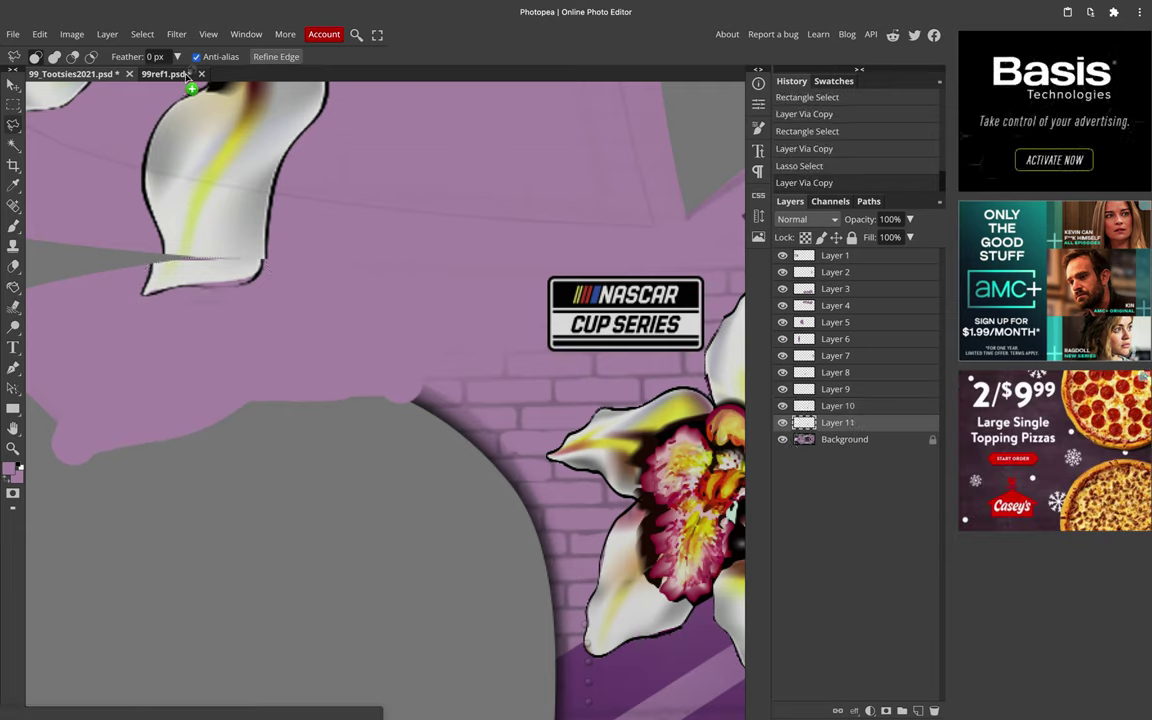
pyautogui.click(106, 74)
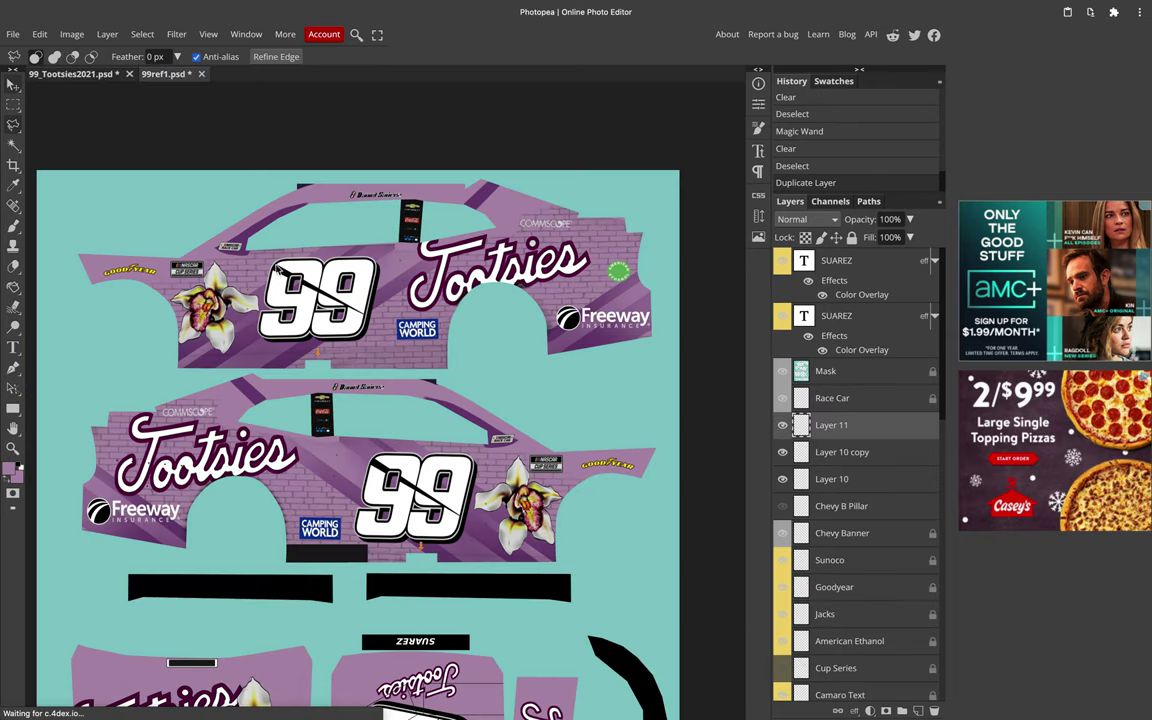
# Step: Enlarge the petal tip to 163.56% width and 185.00% height and fit it above the Goodyear decal on the upper car's front fender
pyautogui.press('v')
pyautogui.moveTo(293, 412); pyautogui.dragTo(283, 411)
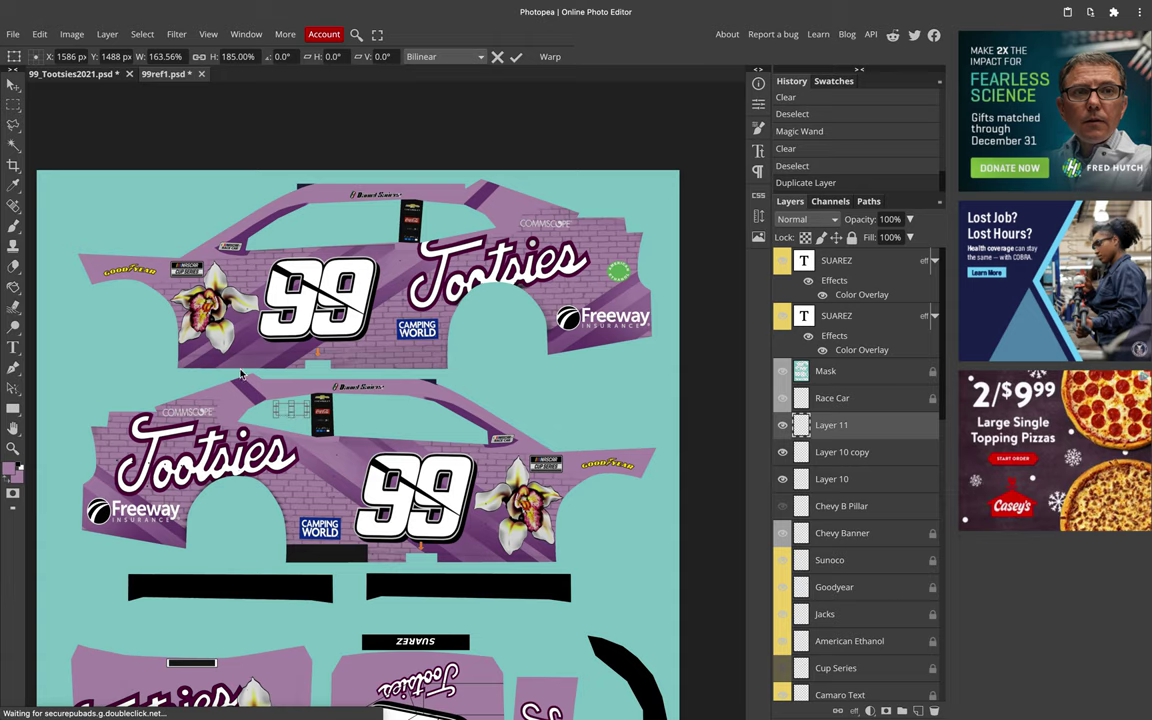
pyautogui.moveTo(143, 272); pyautogui.dragTo(141, 272)
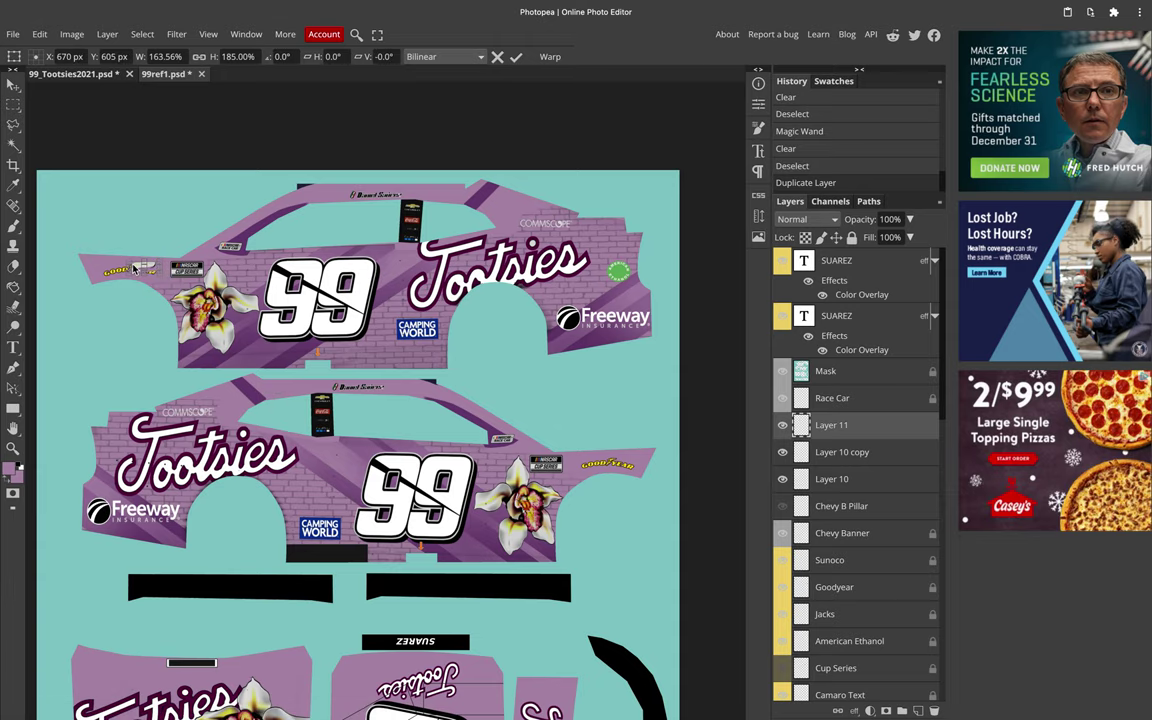
pyautogui.scroll(-3, 131, 263)
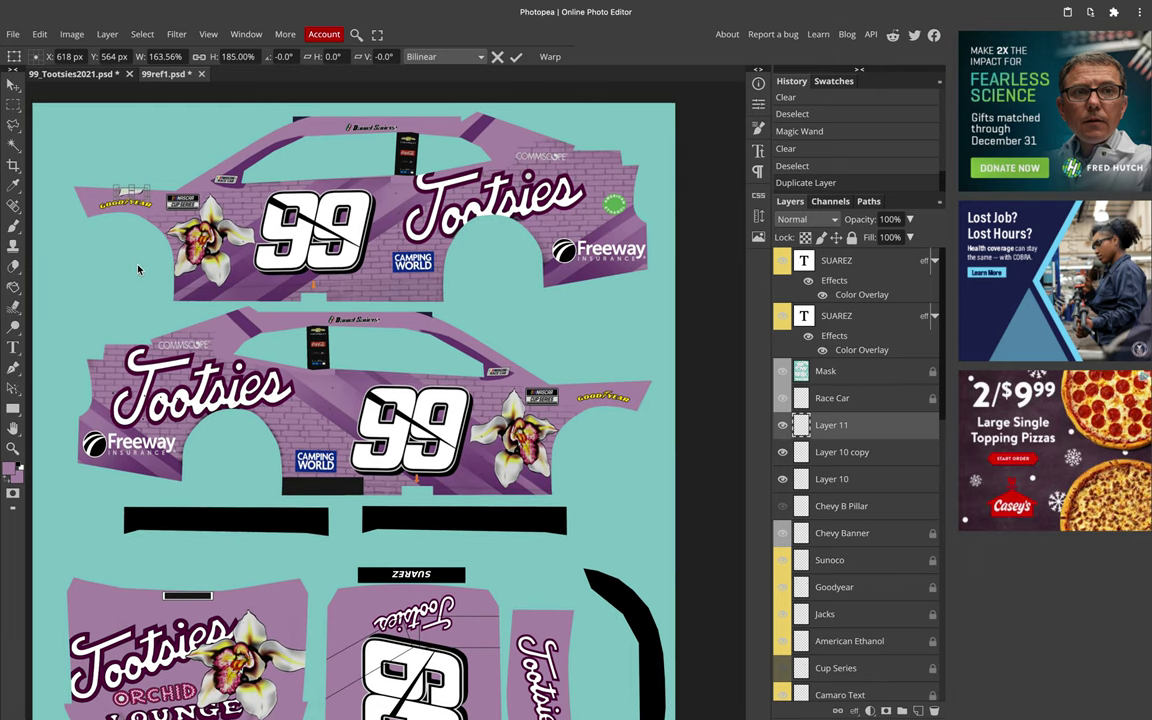
pyautogui.scroll(-1, 139, 268)
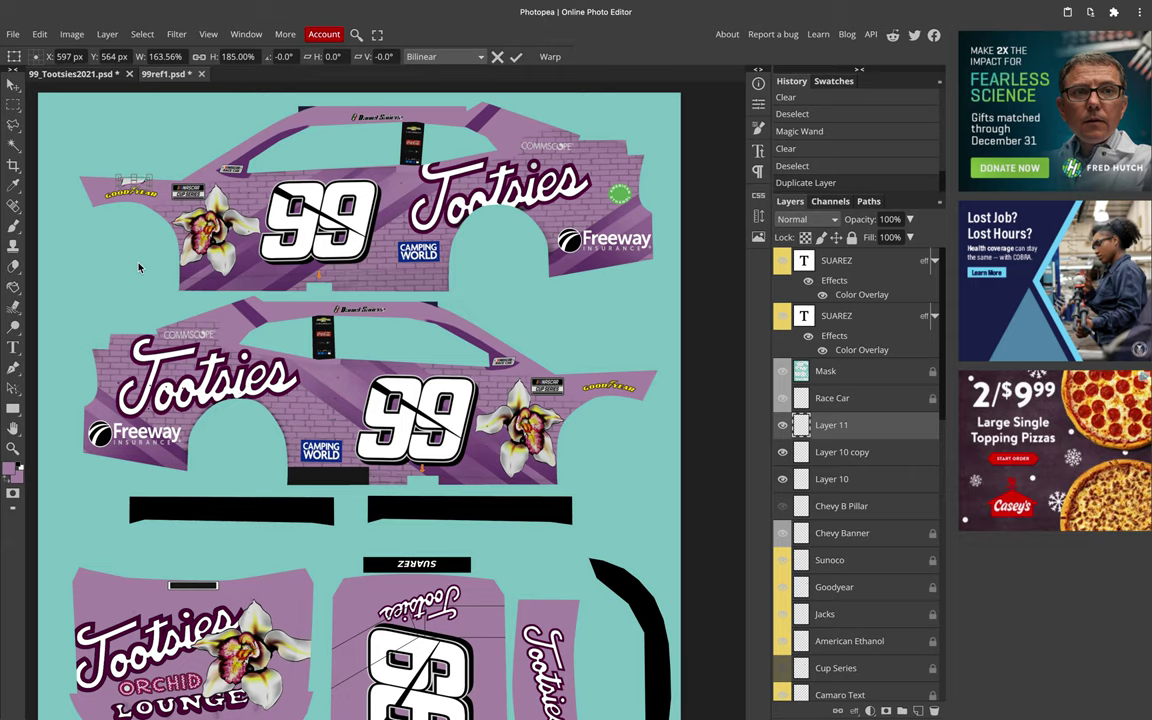
pyautogui.press('Return')
pyautogui.scroll(5, 29, 178)
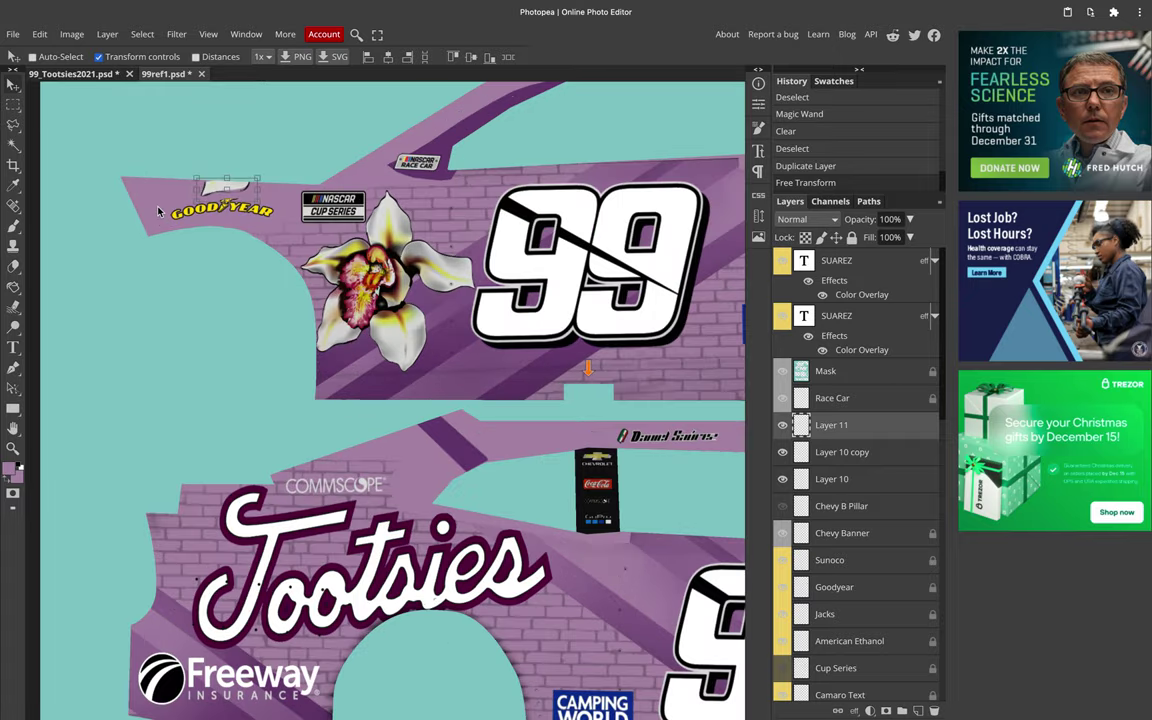
pyautogui.moveTo(344, 187); pyautogui.dragTo(340, 182)
pyautogui.press('Return')
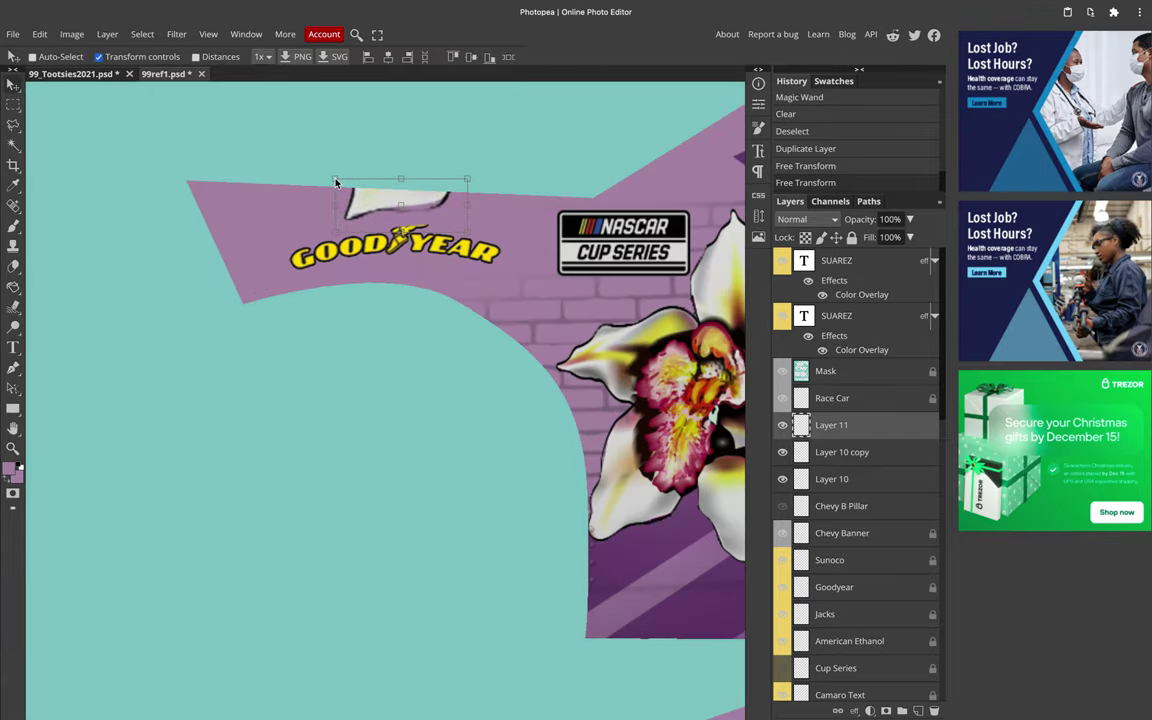
pyautogui.scroll(-3, 337, 183)
pyautogui.scroll(-4, 340, 193)
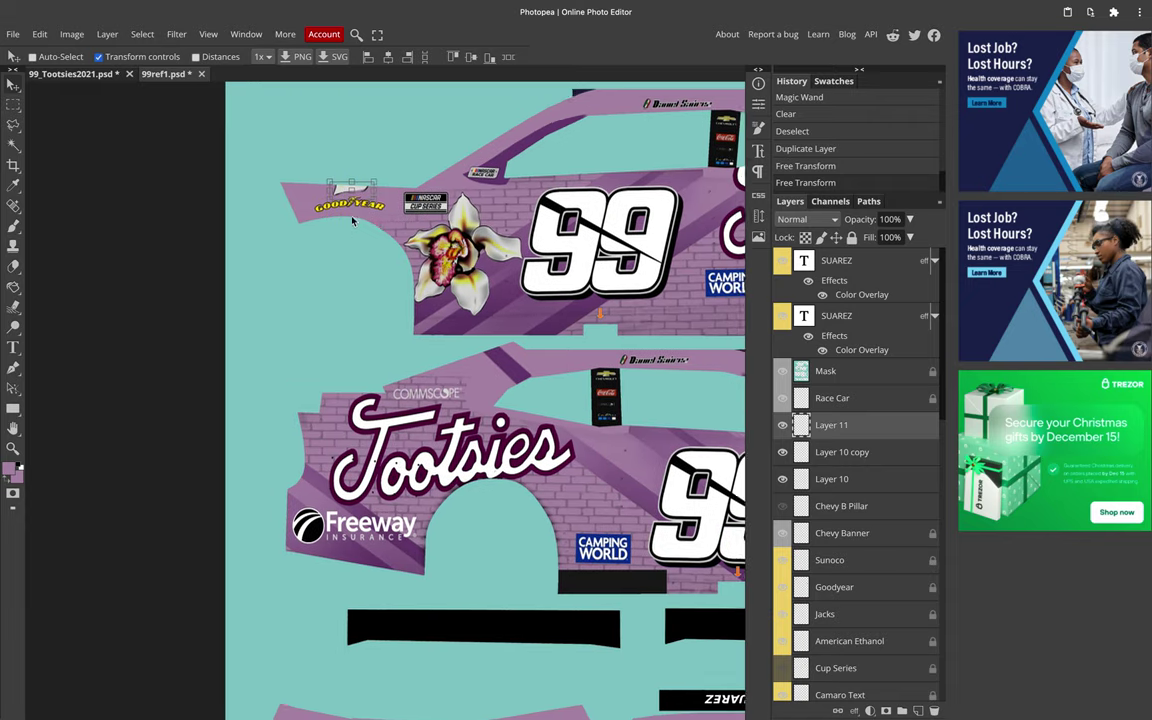
# Step: In the reference image, lasso the Tootsies lettering fragment on the other fender, copy it from Background to a new layer and transfer it to the template
pyautogui.click(57, 73)
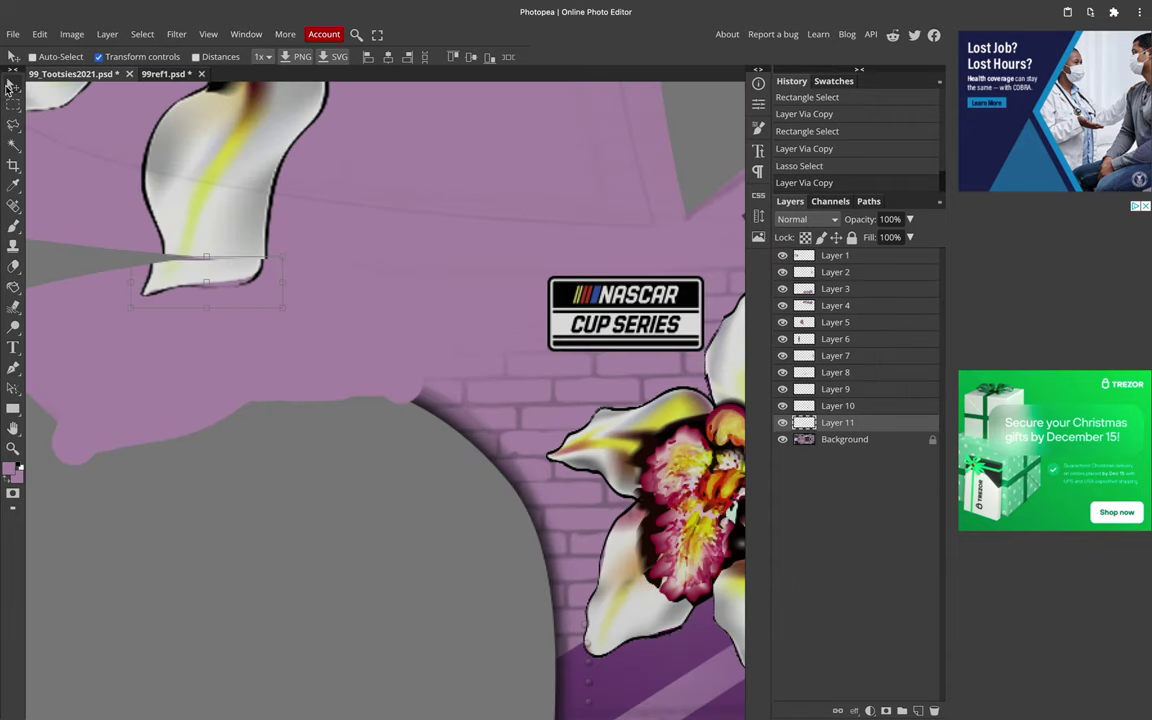
pyautogui.click(13, 104)
pyautogui.scroll(-3, 230, 162)
pyautogui.scroll(4, 230, 162)
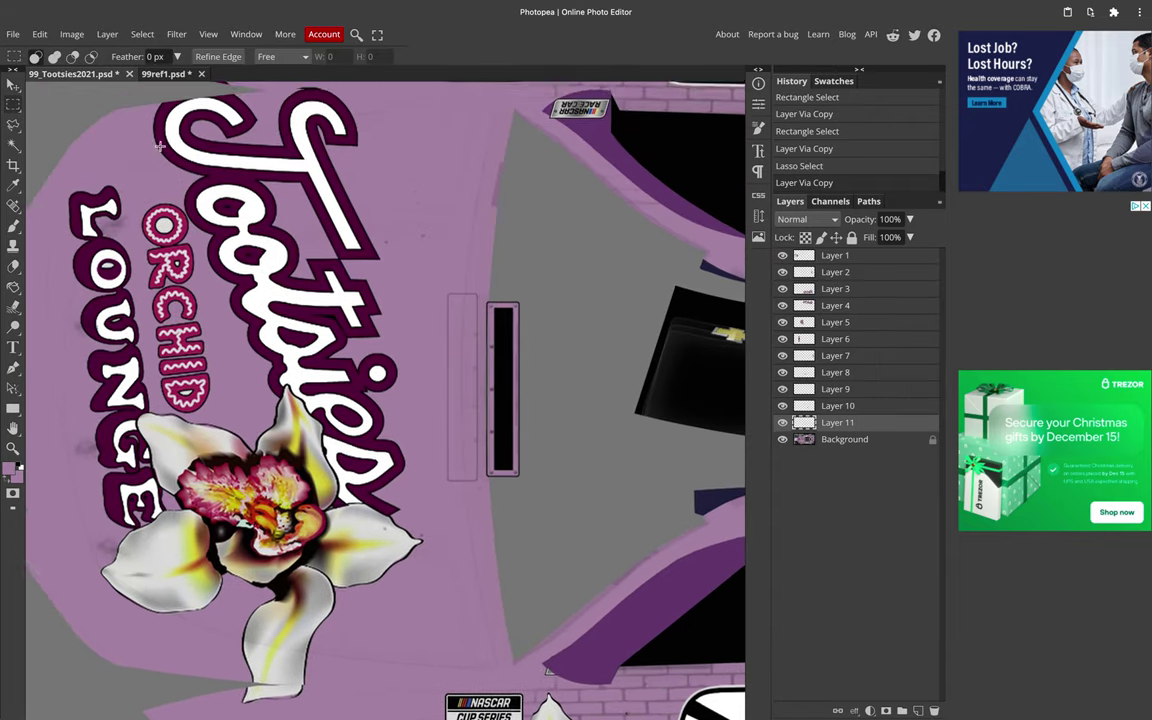
pyautogui.click(13, 122)
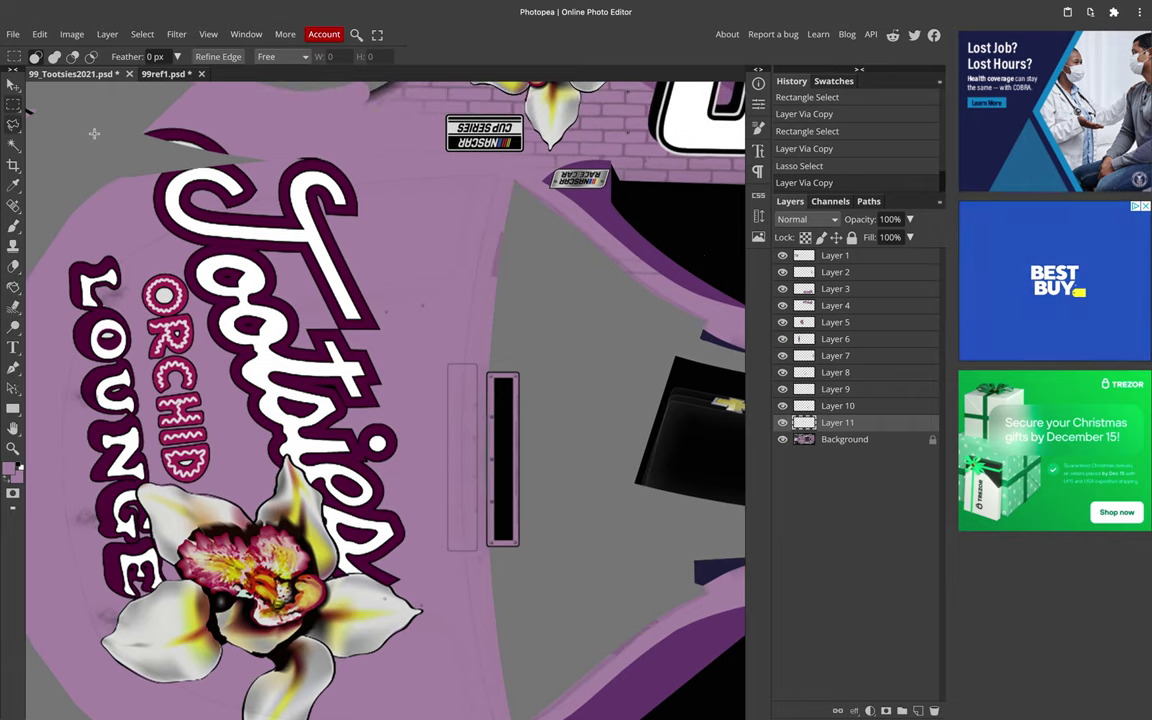
pyautogui.scroll(4, 165, 134)
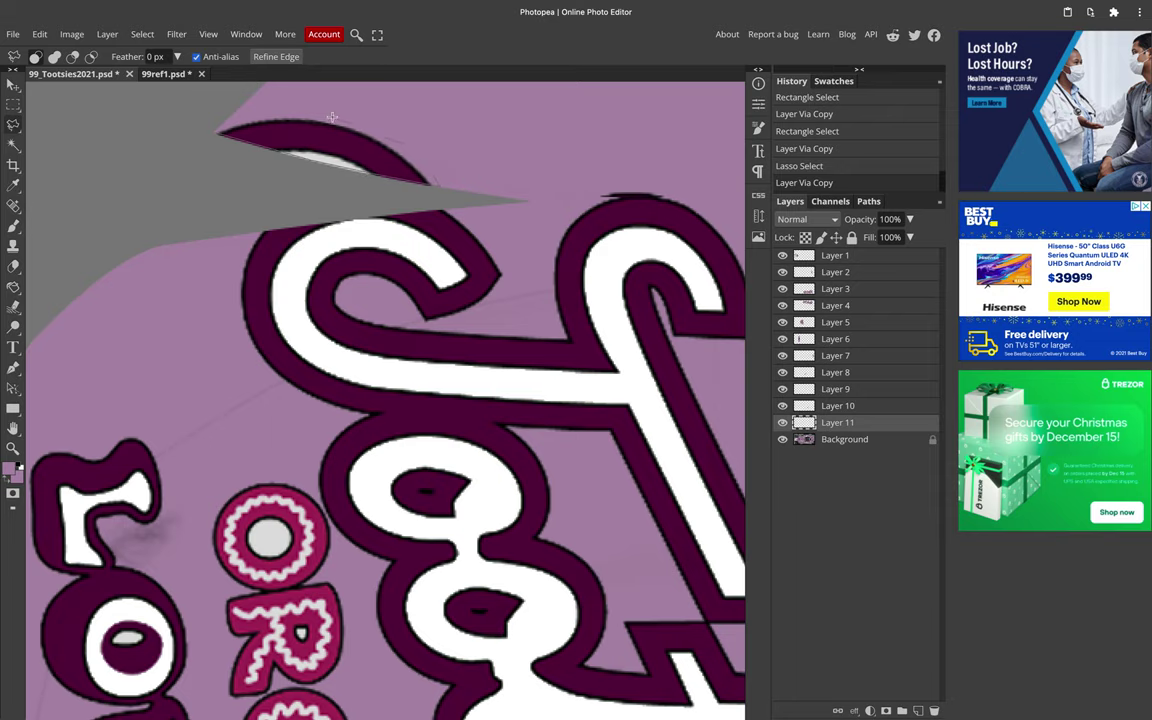
pyautogui.click(219, 133)
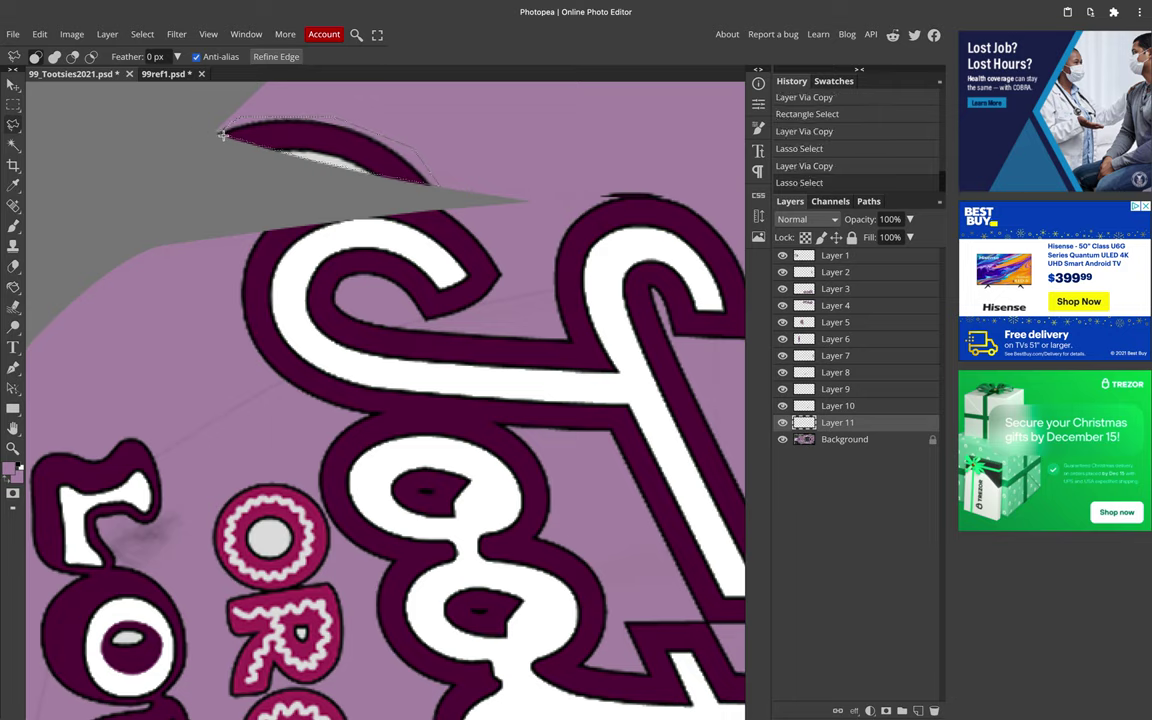
pyautogui.click(825, 440)
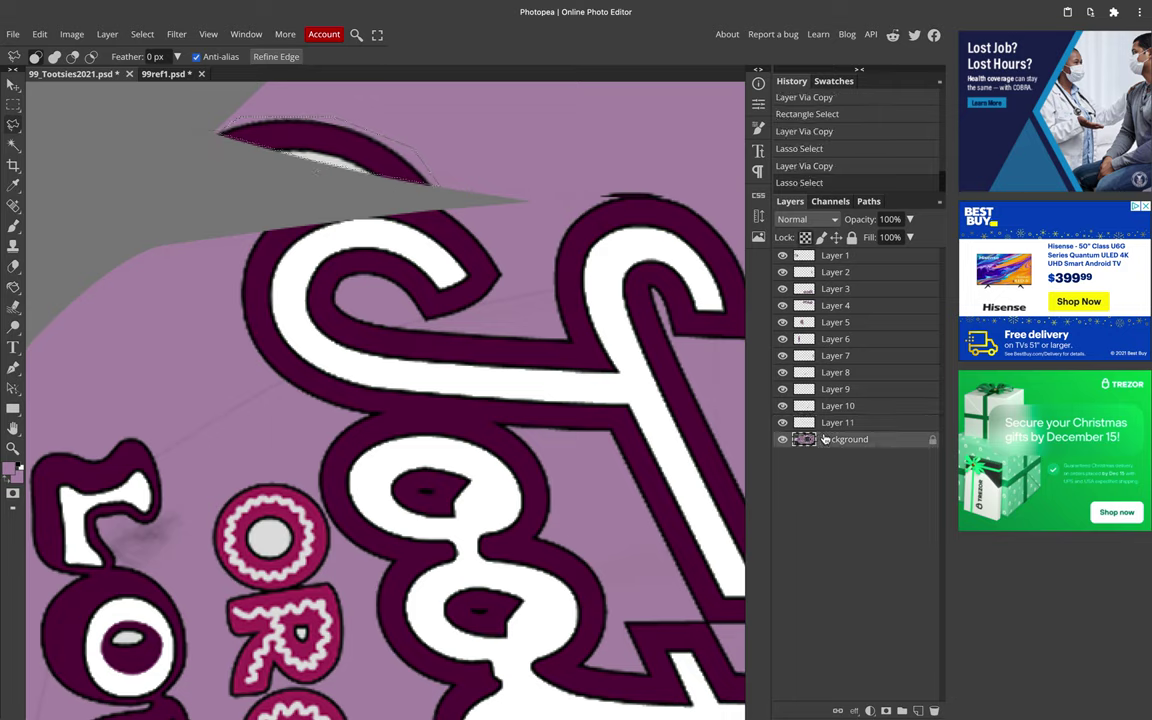
pyautogui.hotkey('ctrl', 'j')
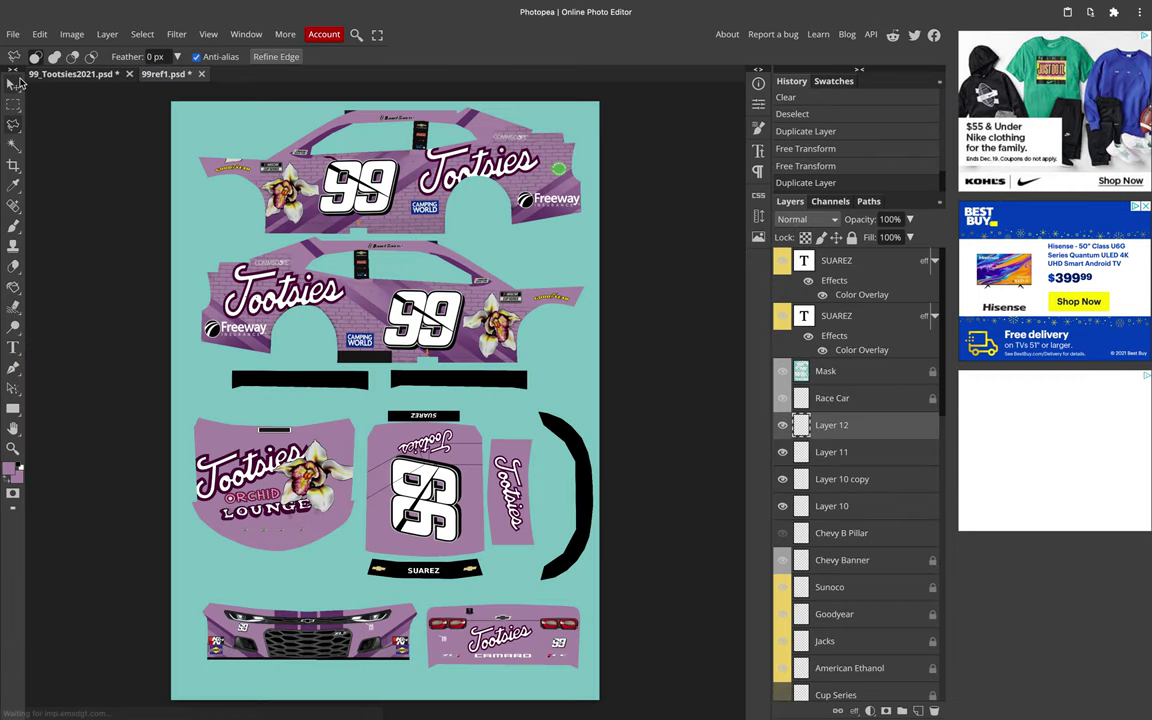
# Step: Scale the lettering fragment to about 142.86% by 142.22%, rotate it 163.2° and place it above the Goodyear decal on the lower car's front fender
pyautogui.click(15, 84)
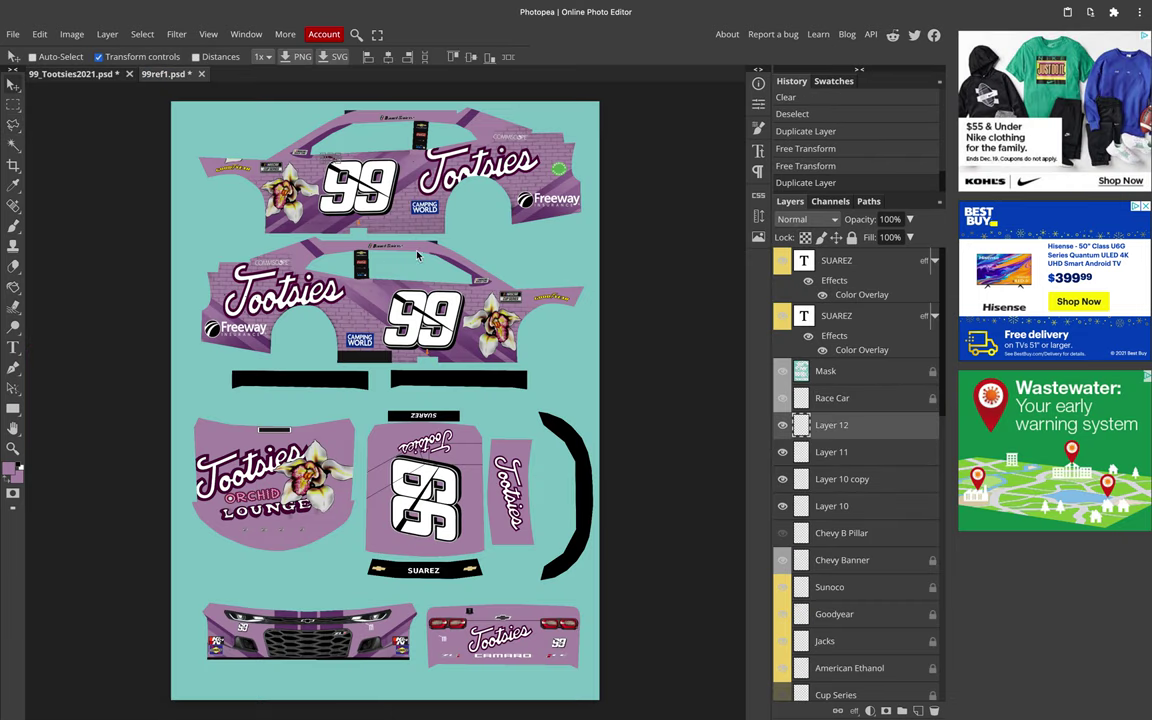
pyautogui.hotkey('ctrl', 't')
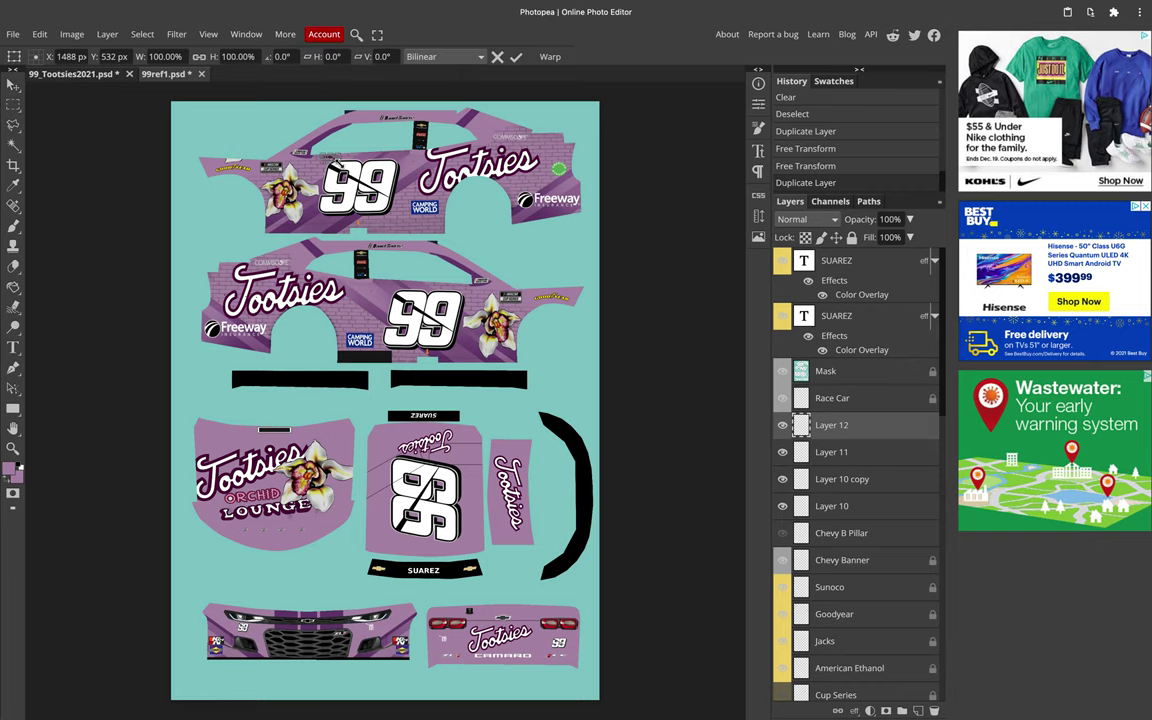
pyautogui.scroll(3, 332, 160)
pyautogui.scroll(3, 320, 160)
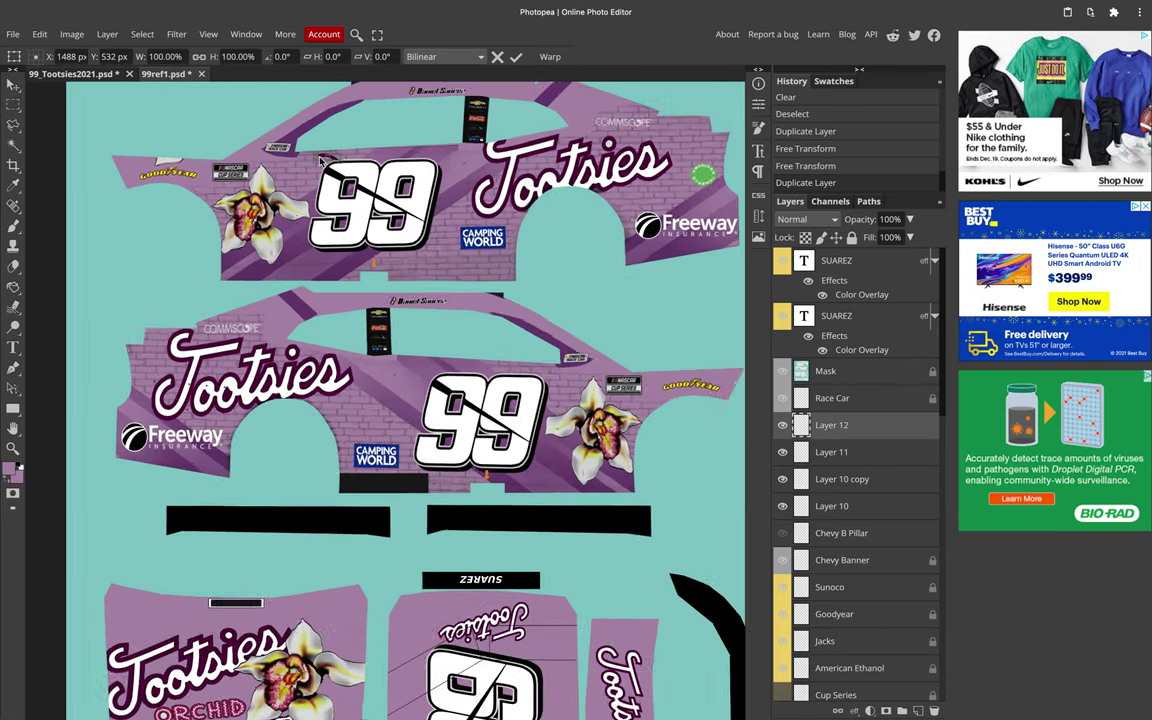
pyautogui.moveTo(286, 141); pyautogui.dragTo(391, 191)
pyautogui.moveTo(412, 244); pyautogui.dragTo(458, 290)
pyautogui.hscroll(4, 460, 285)
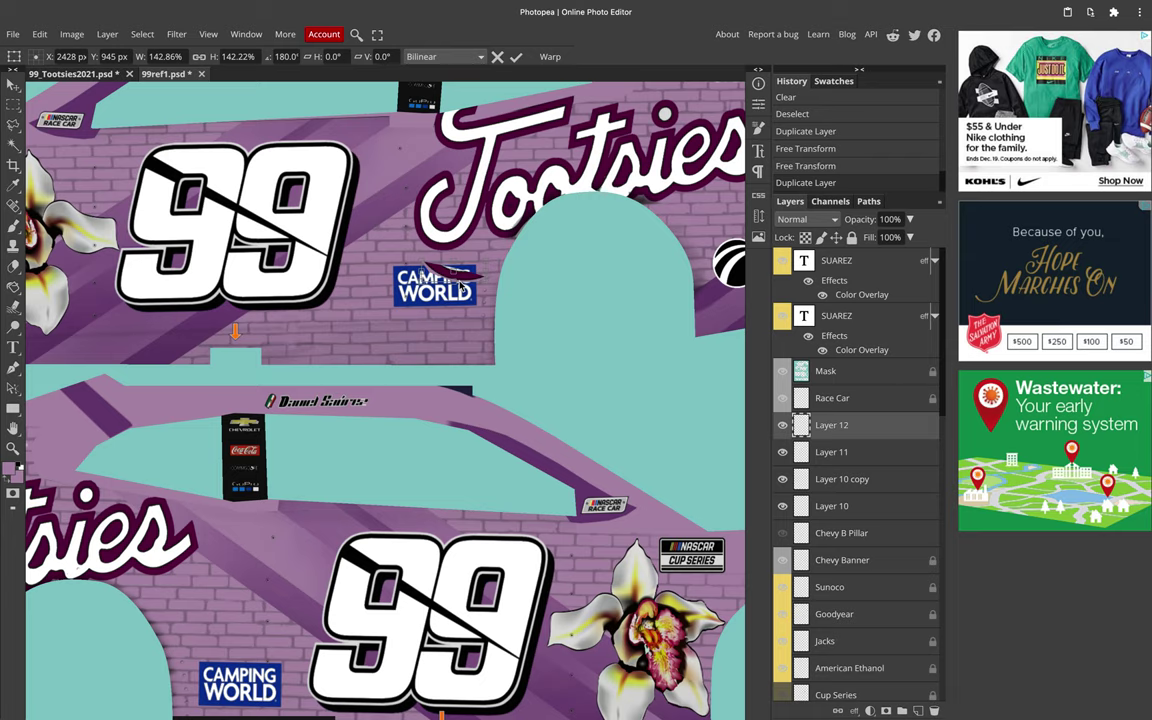
pyautogui.hscroll(3, 458, 292)
pyautogui.scroll(-3, 458, 292)
pyautogui.moveTo(480, 350); pyautogui.dragTo(510, 370)
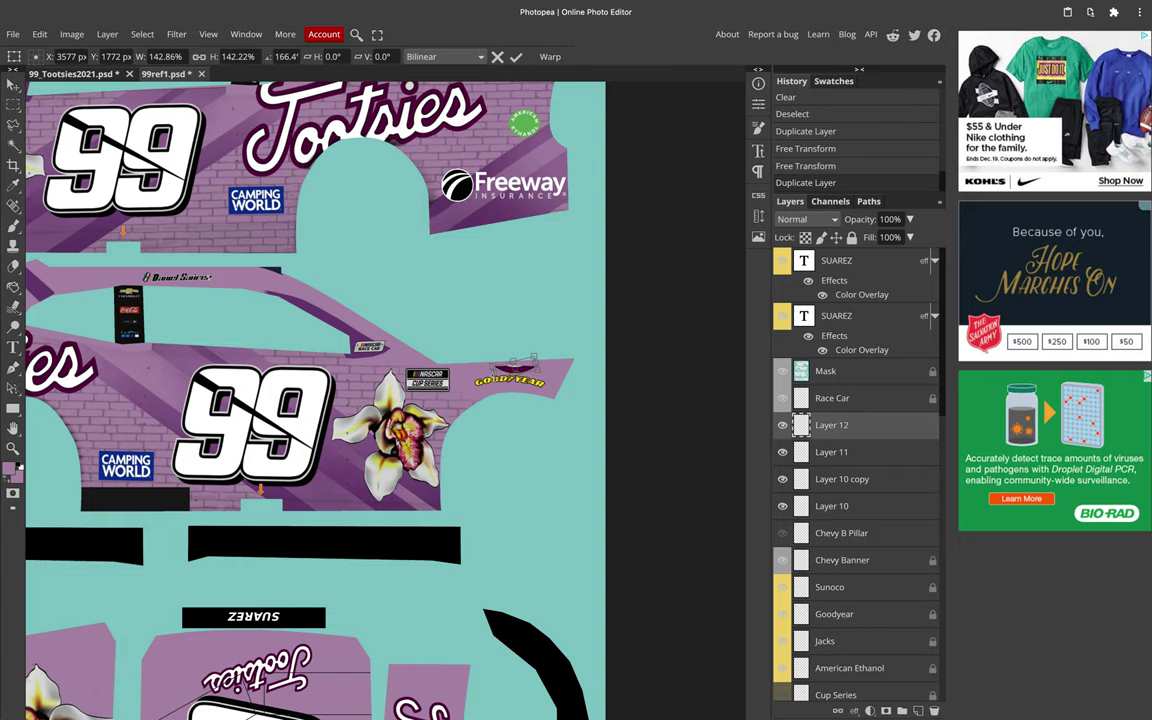
pyautogui.moveTo(506, 372); pyautogui.dragTo(510, 371)
pyautogui.scroll(-3, 509, 370)
pyautogui.hscroll(-6, 507, 369)
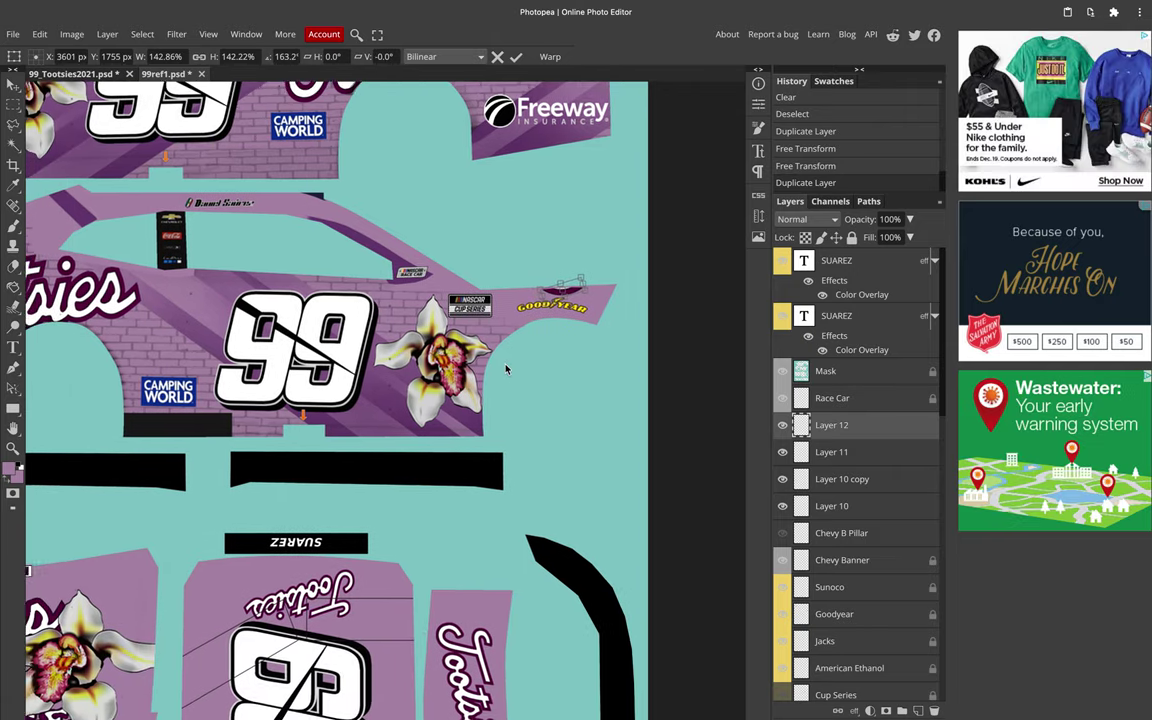
pyautogui.hscroll(4, 506, 368)
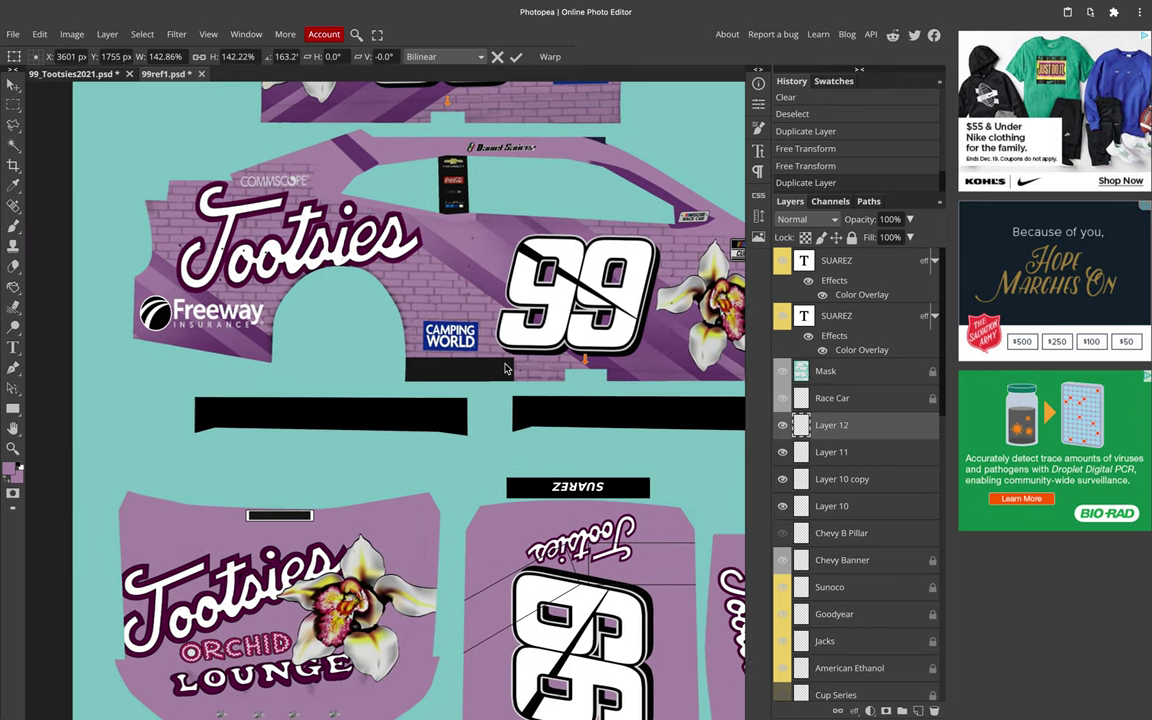
pyautogui.scroll(1, 508, 367)
pyautogui.hscroll(2, 508, 367)
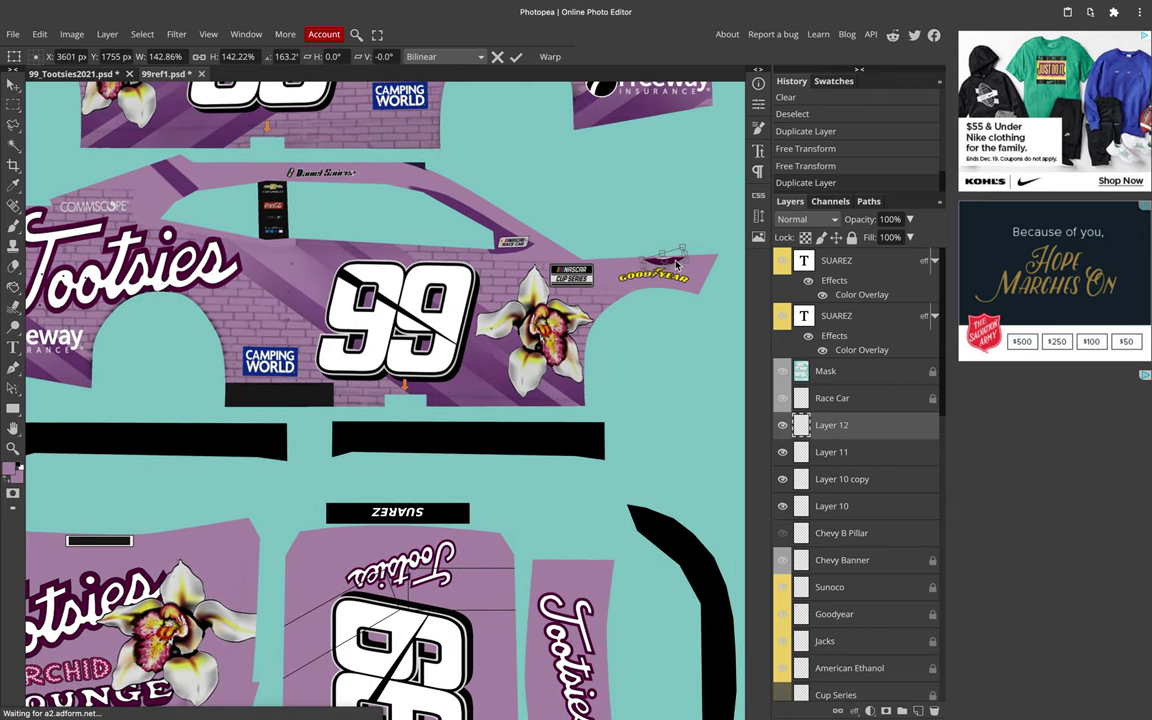
# Step: Enlarge the lettering fragment to about 160.58% width and 173.33% height, fit it along the lower fender's top edge and nudge it up
pyautogui.moveTo(687, 263); pyautogui.dragTo(698, 260)
pyautogui.hscroll(-4, 694, 262)
pyautogui.scroll(-2, 690, 264)
pyautogui.hscroll(3, 678, 268)
pyautogui.scroll(1, 678, 268)
pyautogui.hscroll(3, 678, 268)
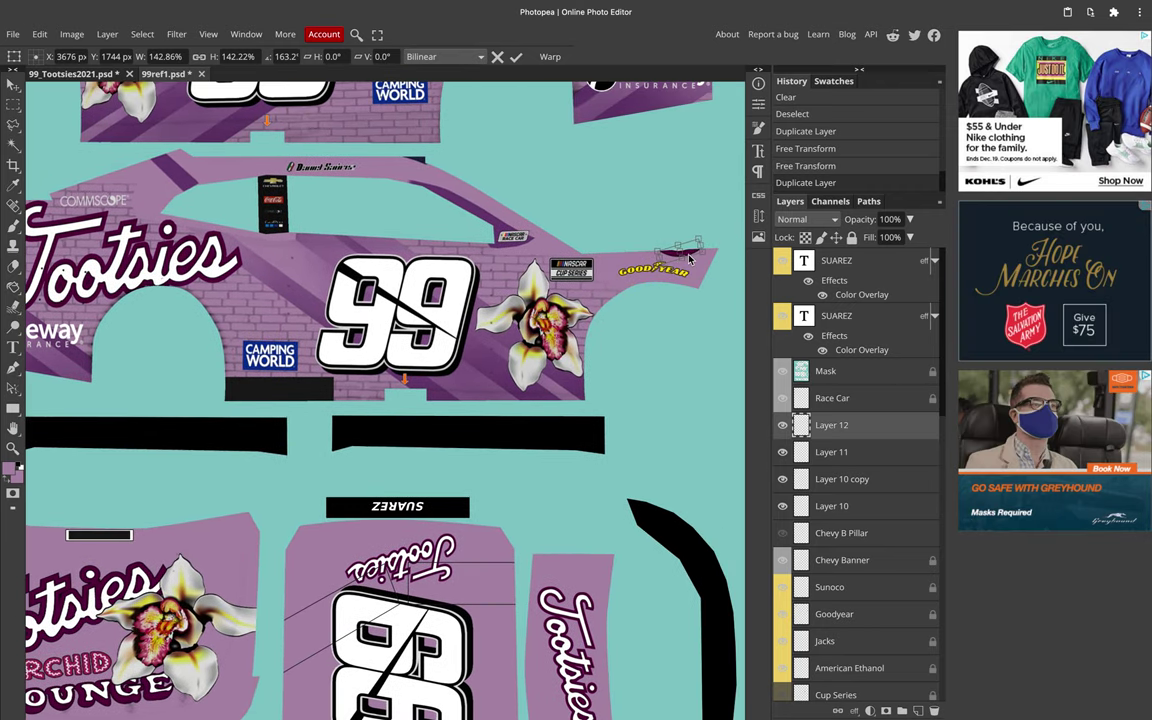
pyautogui.moveTo(695, 257); pyautogui.dragTo(696, 256)
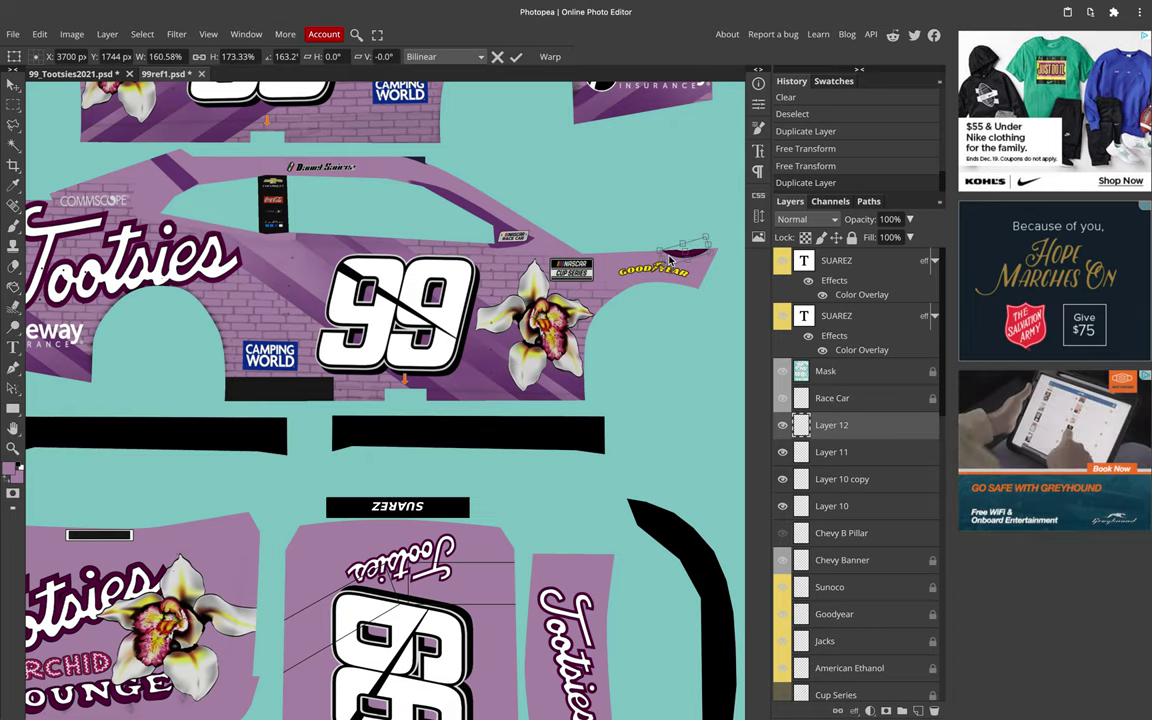
pyautogui.moveTo(672, 259); pyautogui.dragTo(674, 261)
pyautogui.press('Return')
pyautogui.hotkey('ctrl', '0')
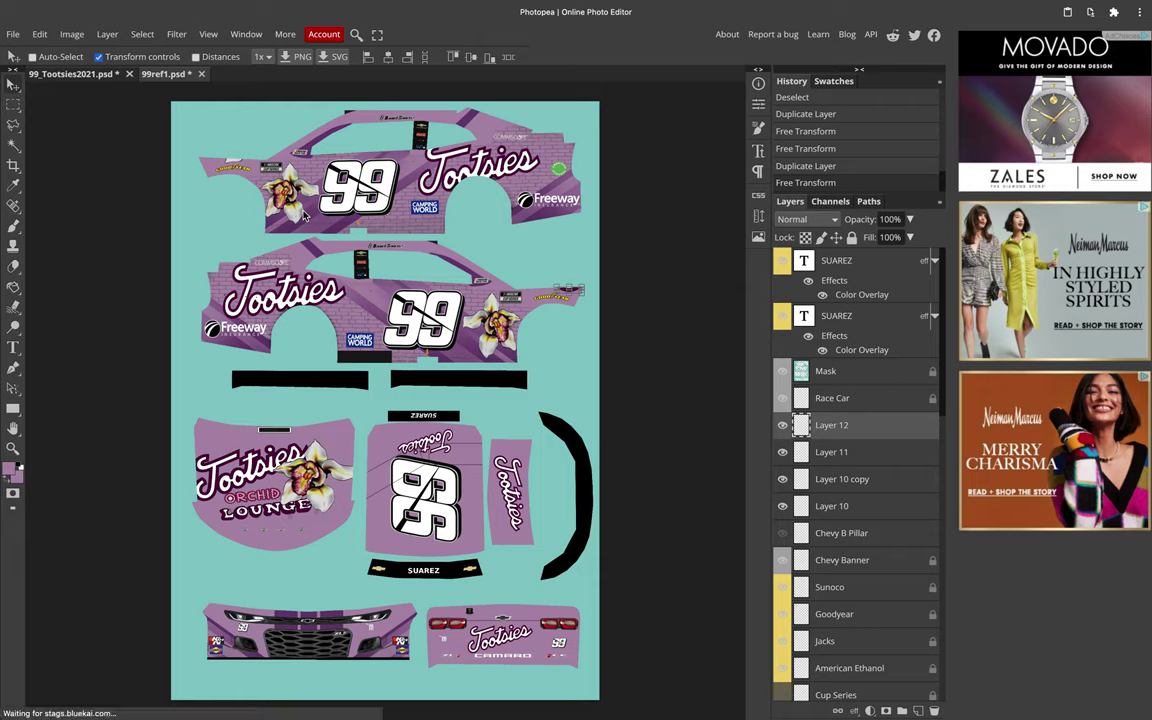
pyautogui.press('Up')
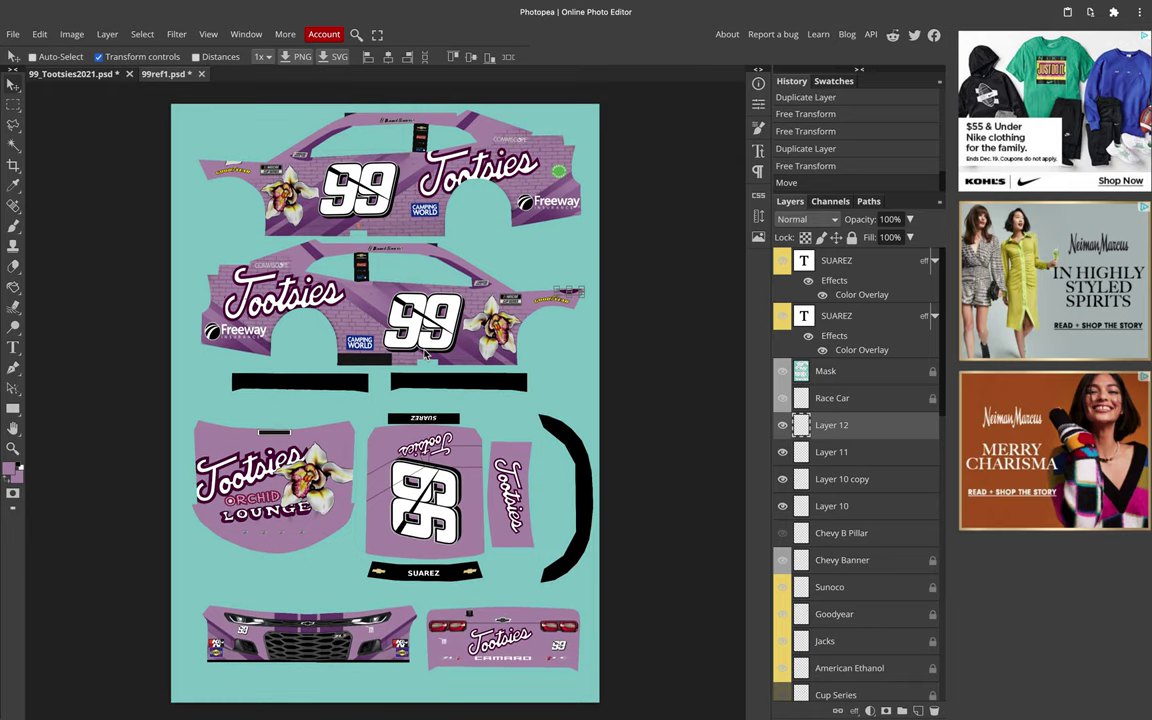
# Step: Nudge the driver's name decal on the upper car's roof, on Layer 9 copy, slightly up and turn off the transform controls
pyautogui.click(828, 482)
pyautogui.click(821, 509)
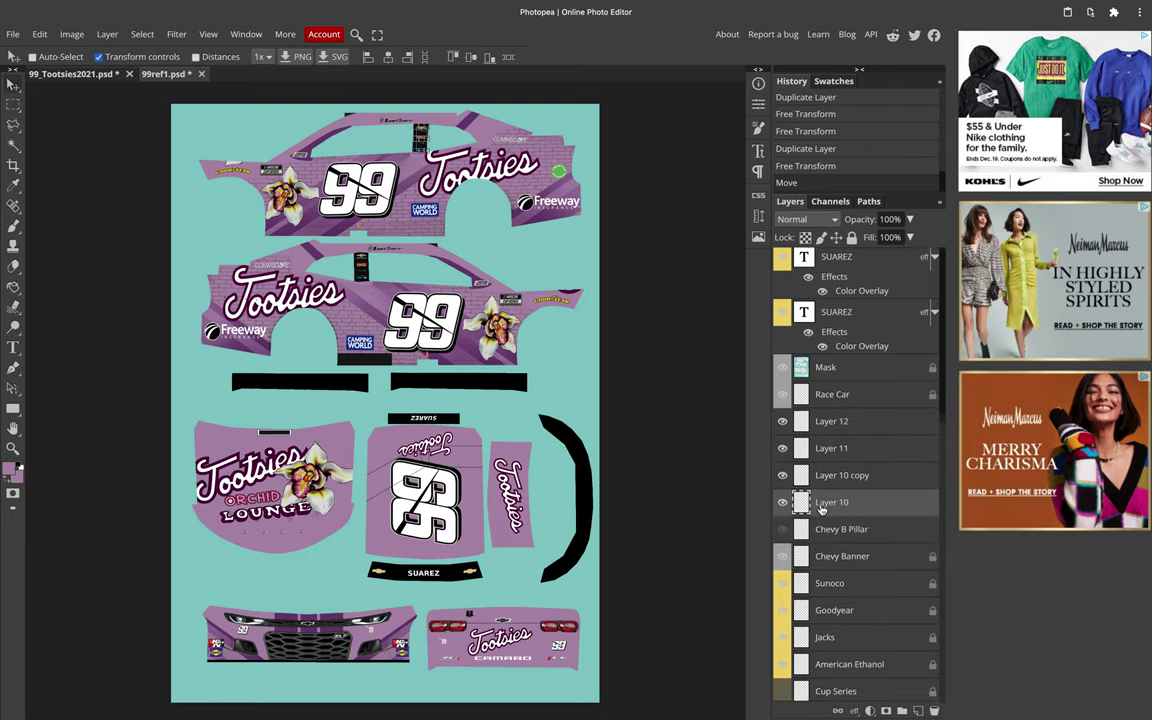
pyautogui.scroll(-10, 821, 509)
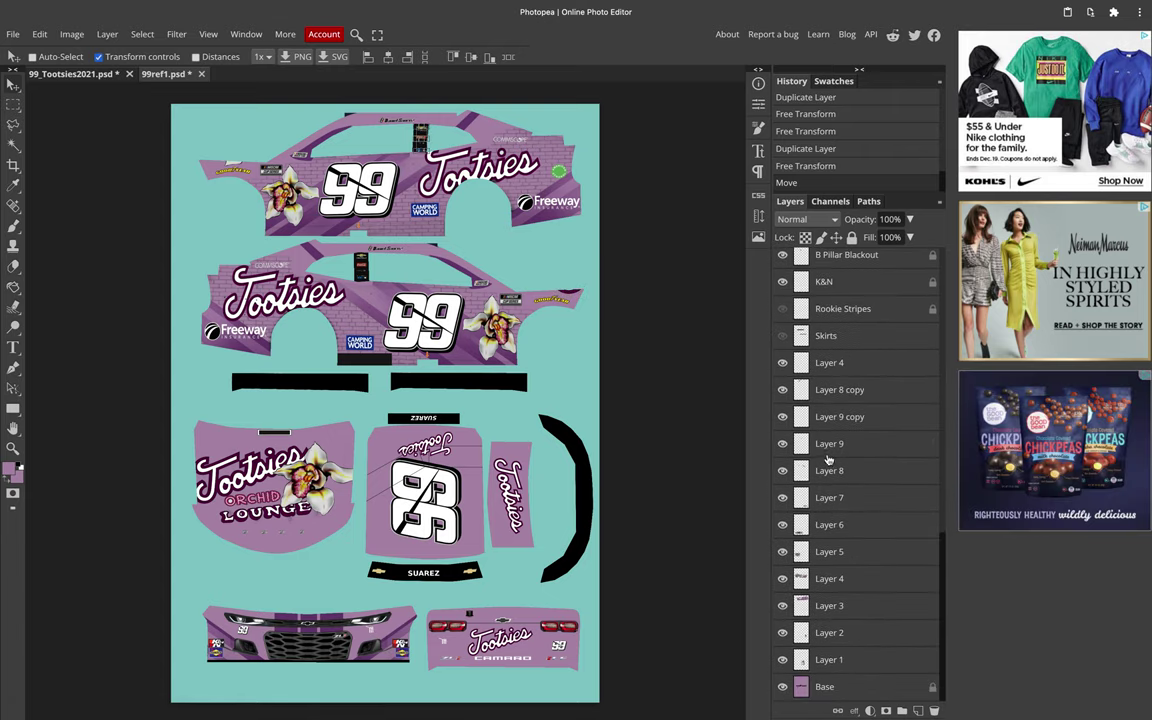
pyautogui.click(822, 470)
pyautogui.click(823, 364)
pyautogui.click(821, 391)
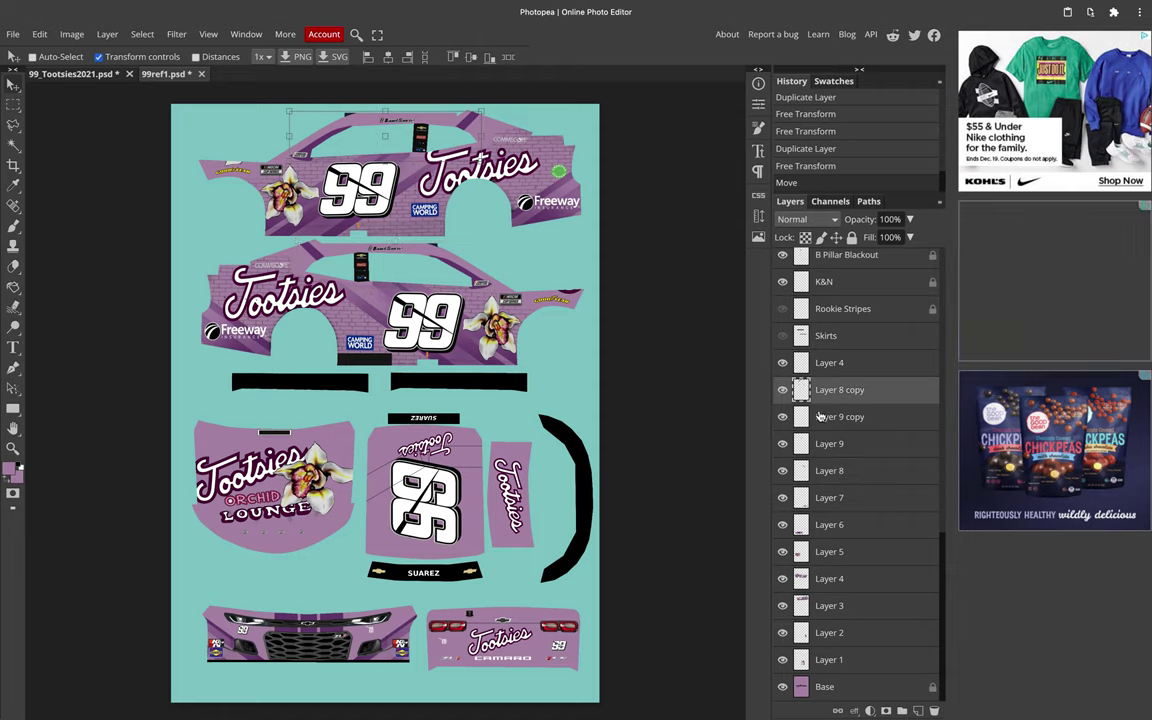
pyautogui.click(820, 418)
pyautogui.press('Up')
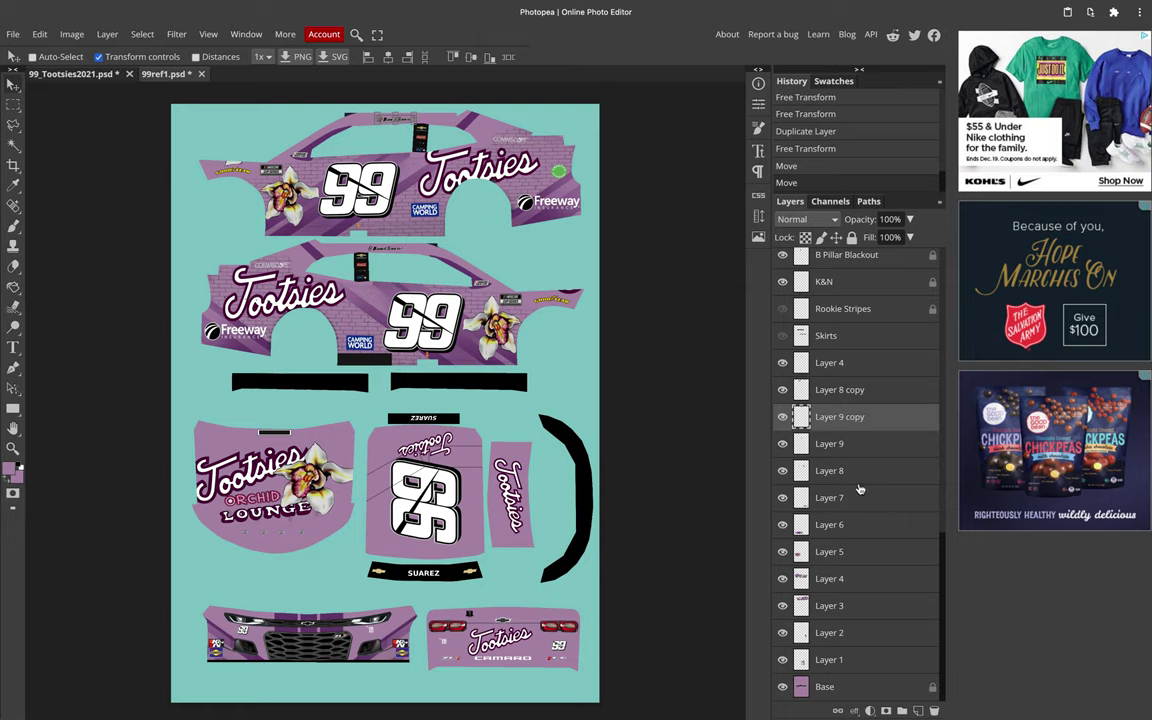
pyautogui.click(97, 58)
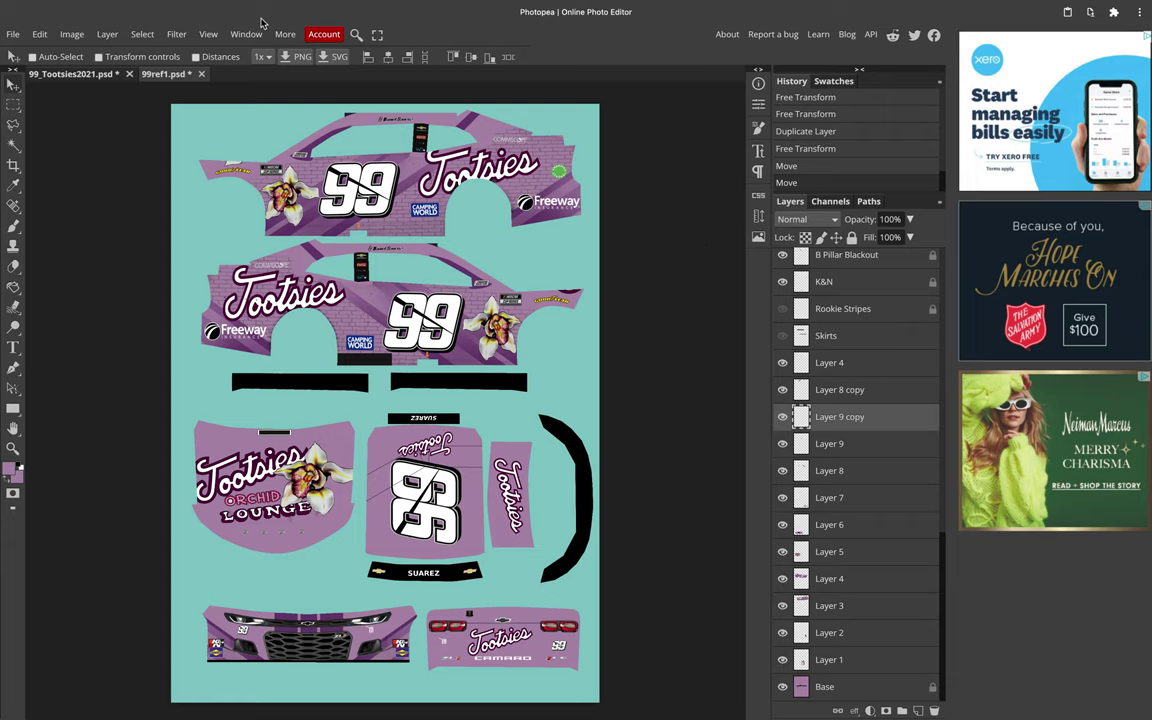
pyautogui.click(13, 34)
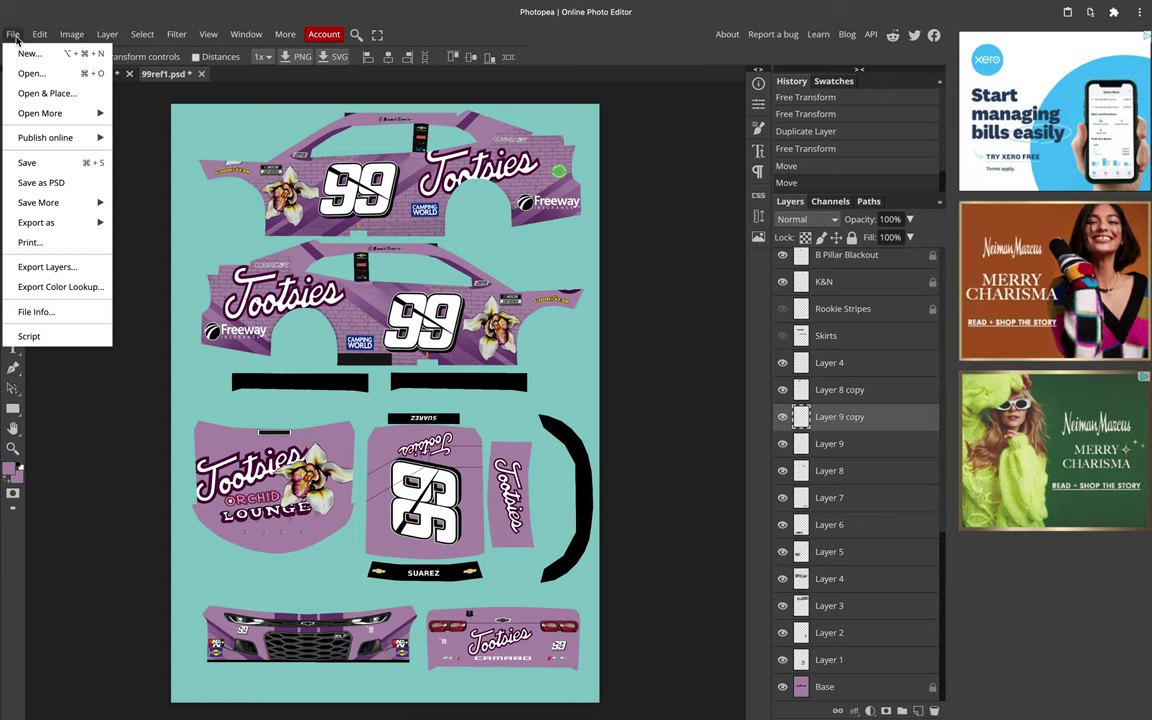
pyautogui.click(73, 184)
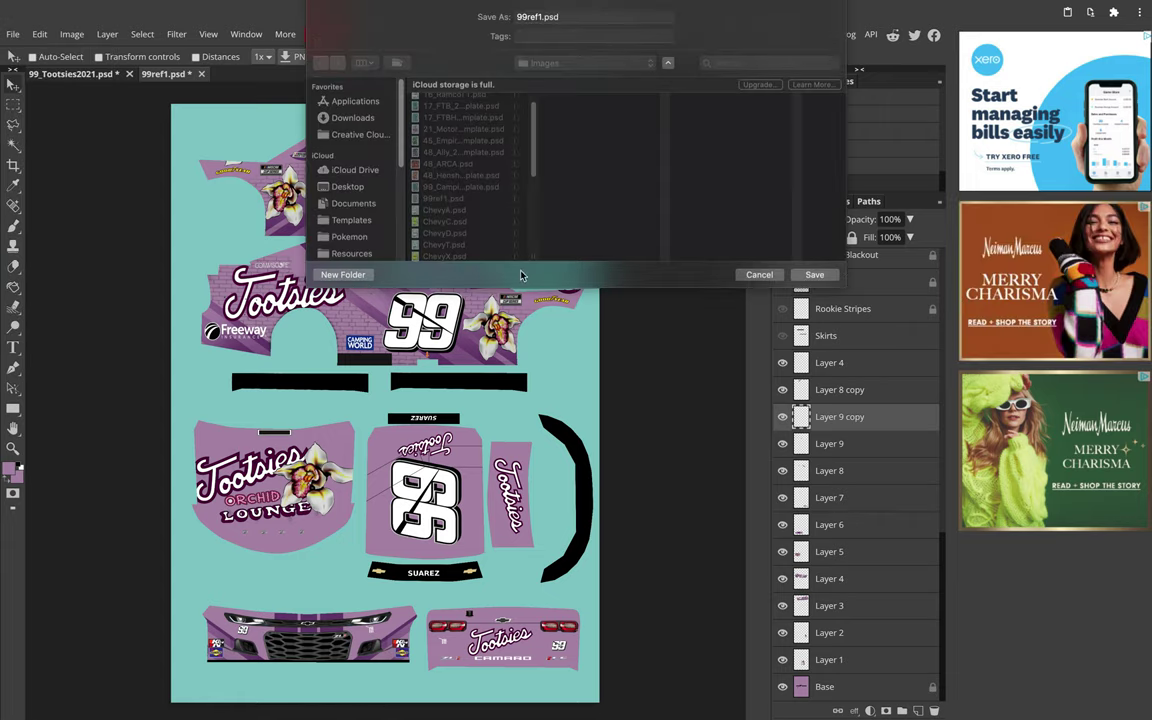
pyautogui.press('Return')
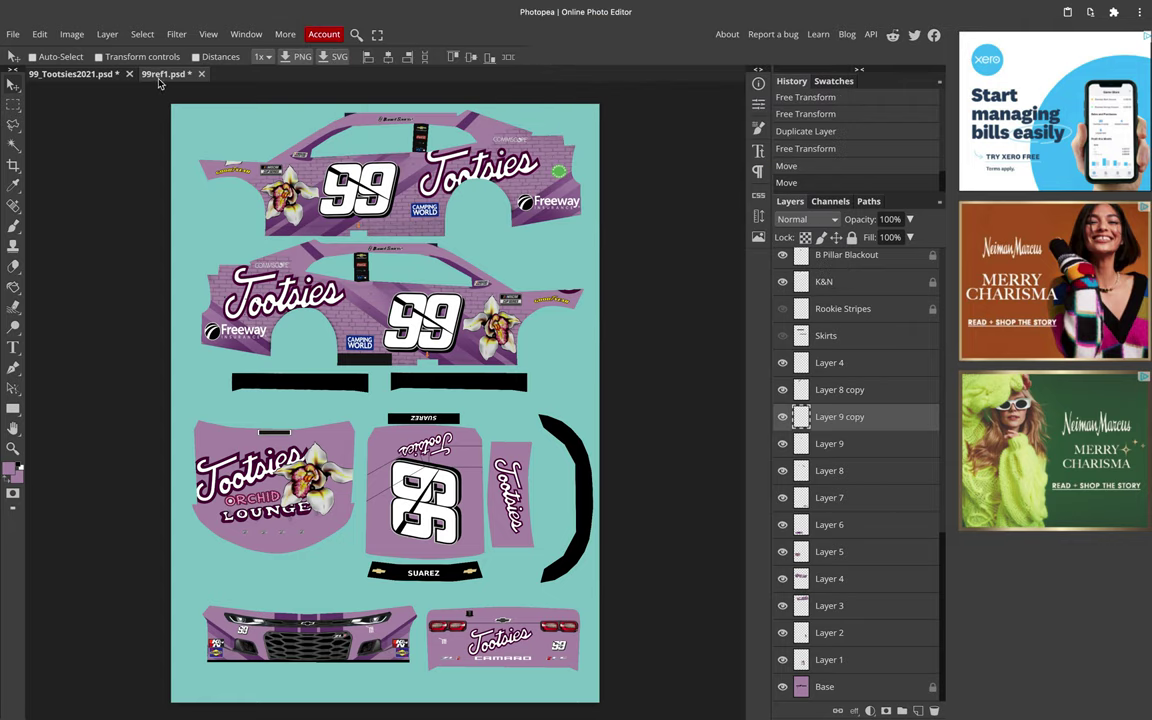
# Step: Rename the template document as 99_Tootsie_2021_Template and save it as a PSD
pyautogui.doubleClick(162, 76)
pyautogui.write('99')
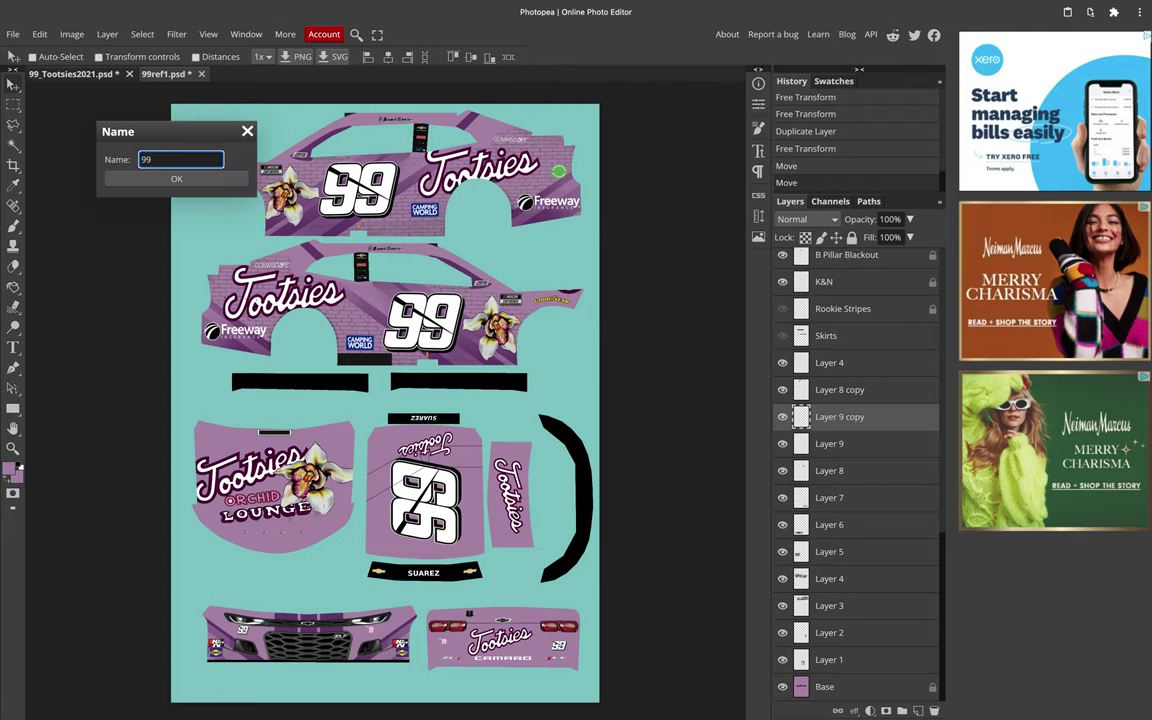
pyautogui.write('_Tootsie')
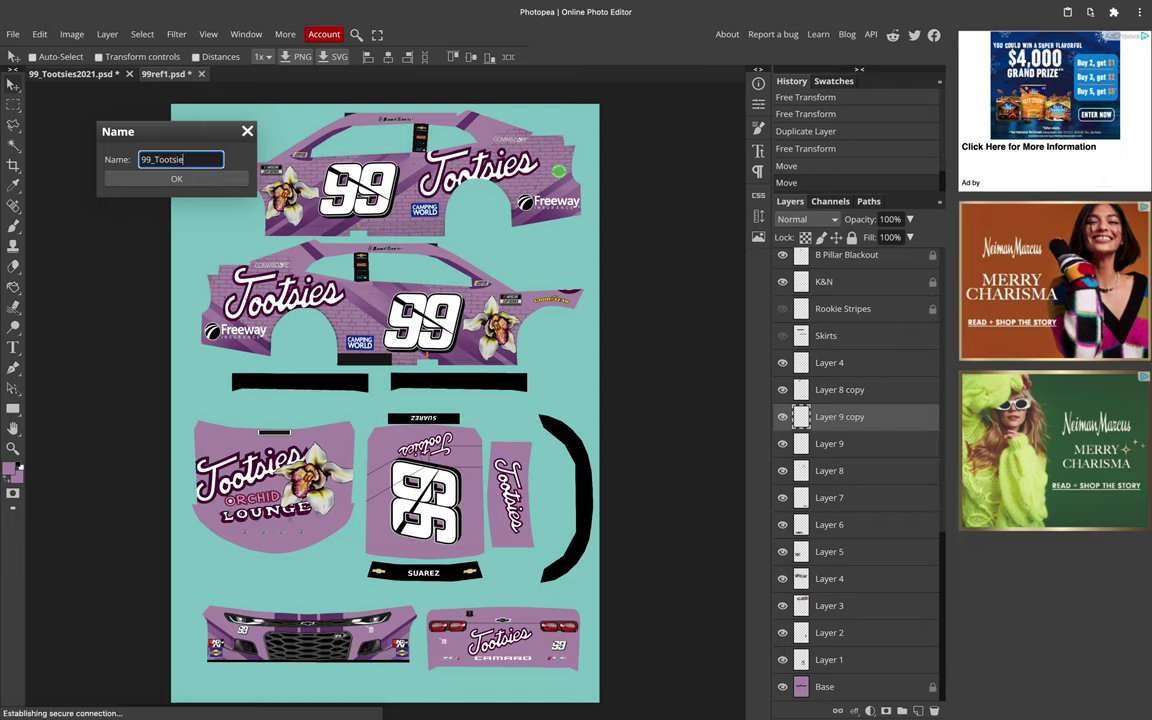
pyautogui.write('_2021')
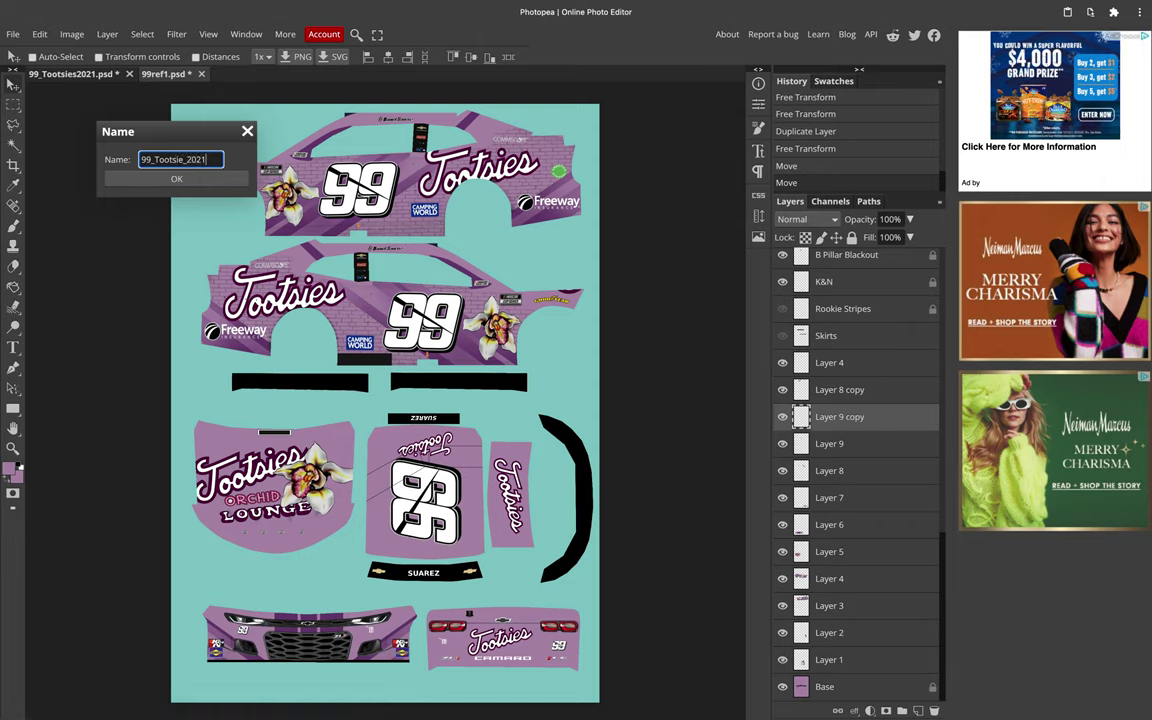
pyautogui.write('_Template')
pyautogui.click(170, 178)
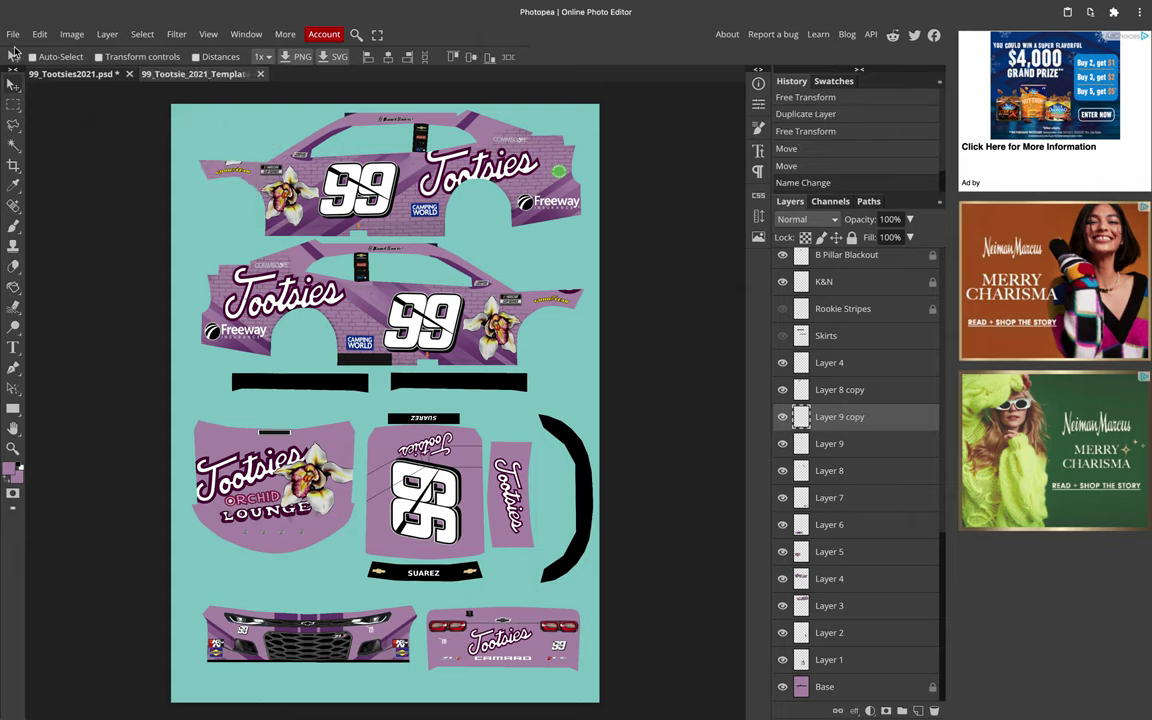
pyautogui.click(14, 34)
pyautogui.click(61, 182)
pyautogui.click(806, 276)
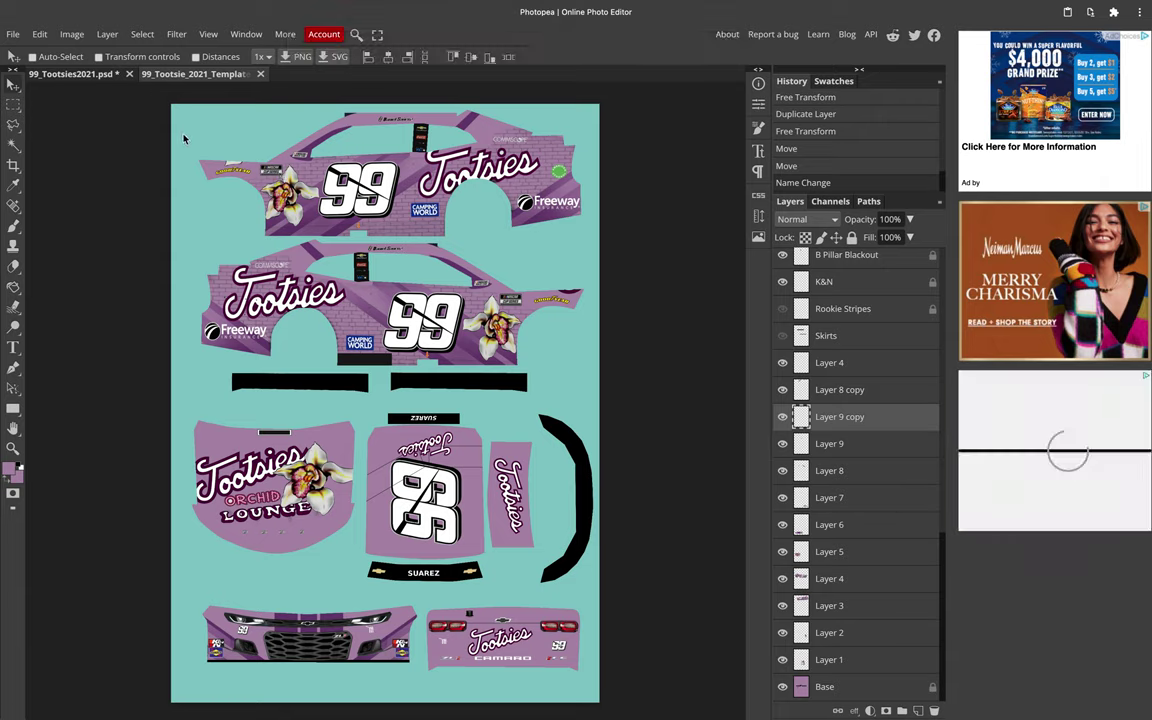
# Step: Export the finished 99_Tootsie_2021_Template as a JPG file
pyautogui.click(13, 34)
pyautogui.moveTo(79, 224)
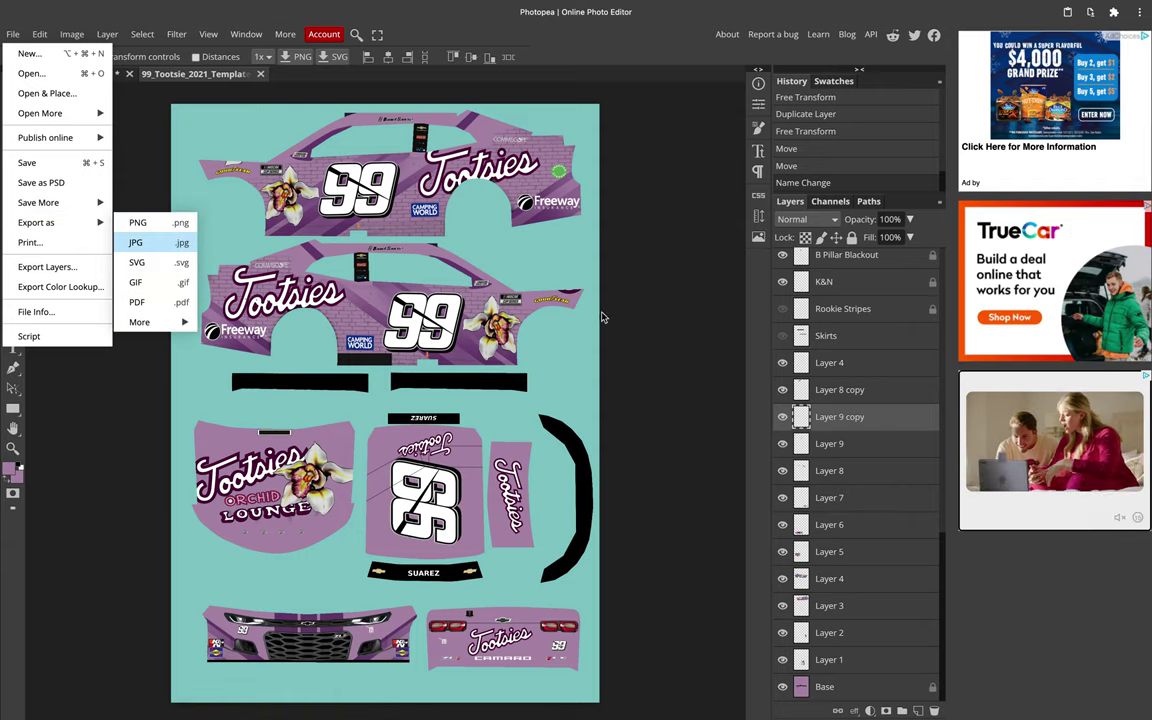
pyautogui.press('Return')
pyautogui.click(547, 322)
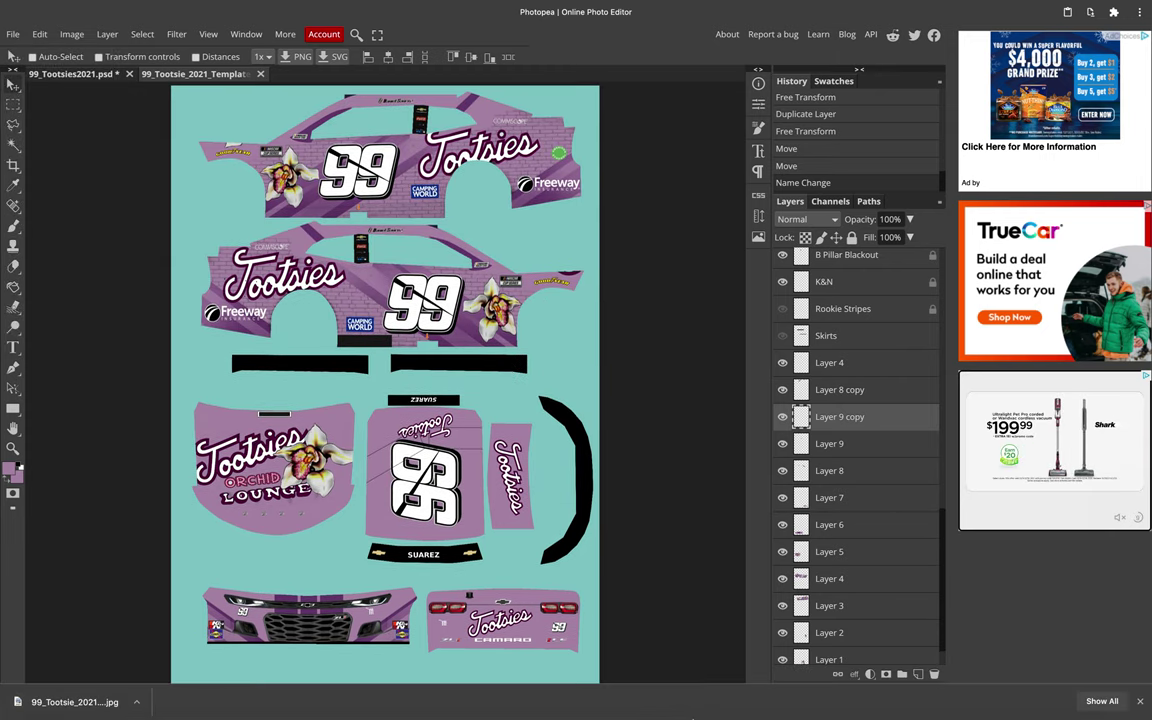
# Step: Switch to QuickTime Player
pyautogui.moveTo(677, 702)
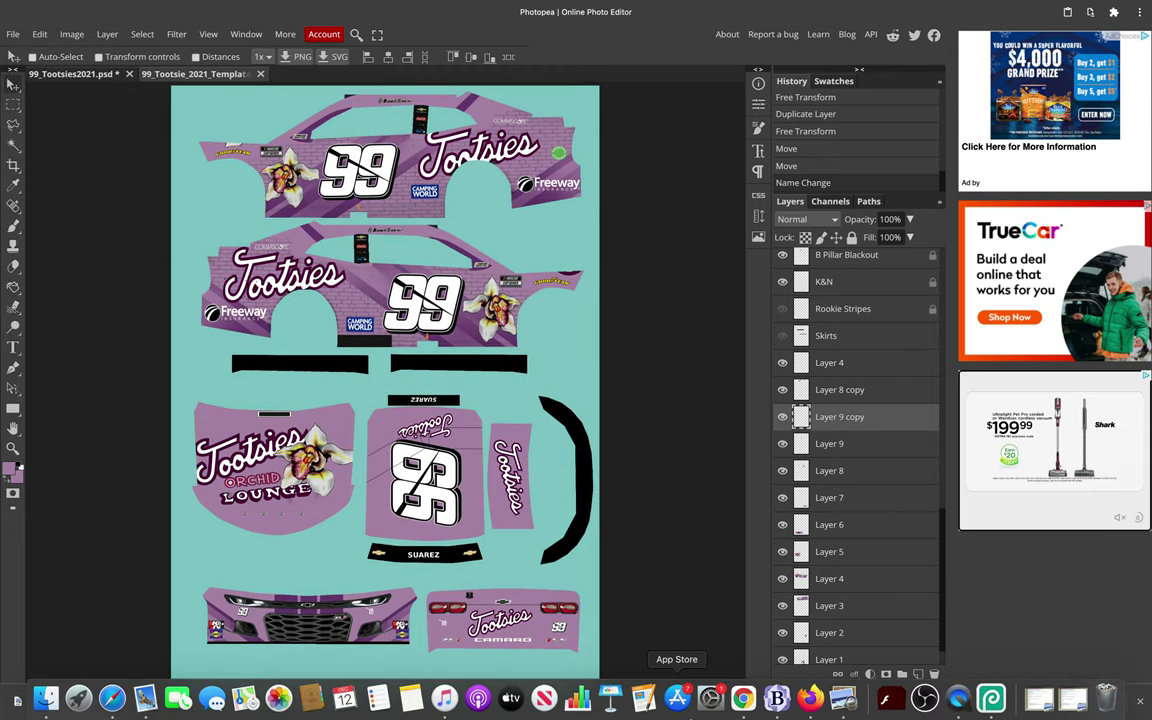
pyautogui.click(936, 701)
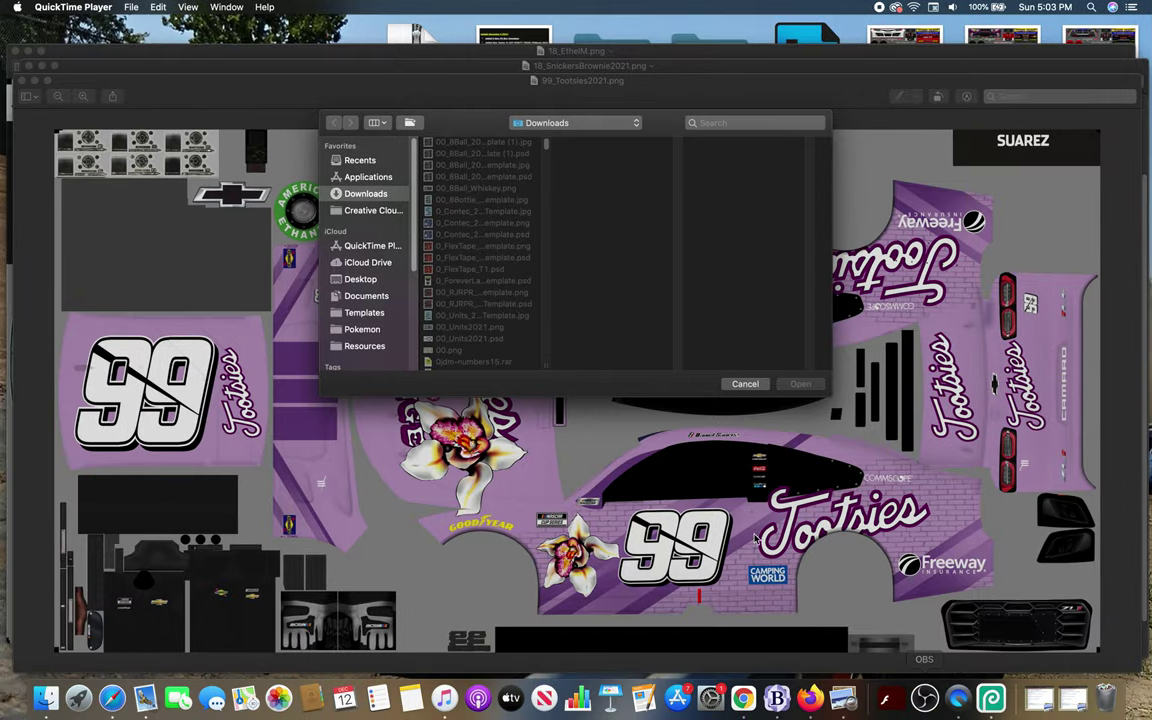